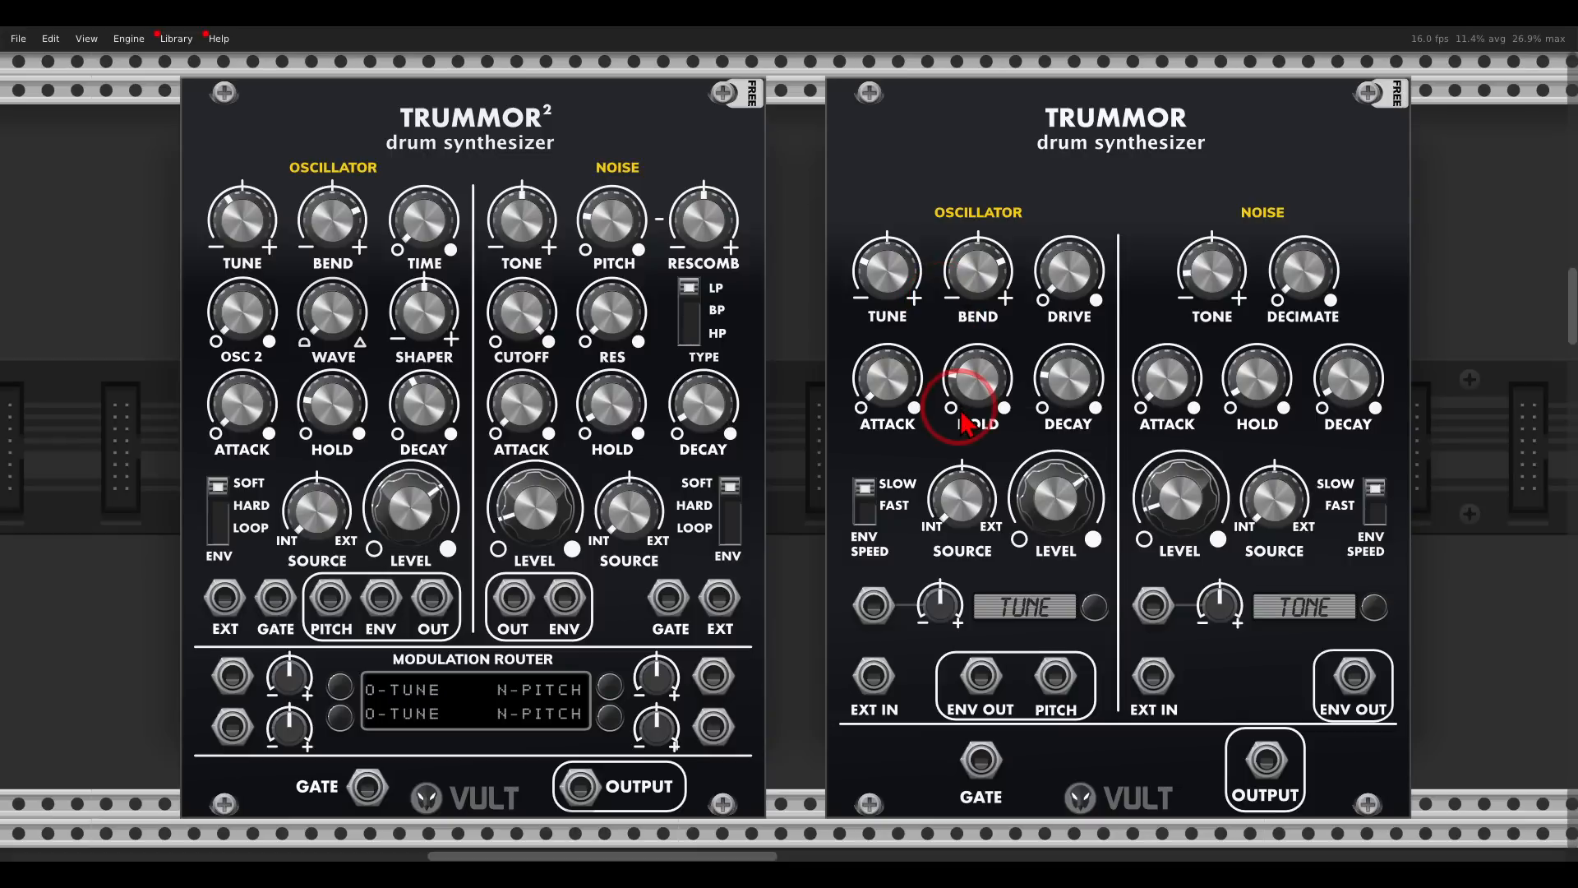
- Compare the Trummor² drum synthesizer with the original Trummor and with the Opulus retro FM operator
{"action": "mouse_move", "coordinate": [613, 78]}
{"action": "left_mouse_down"}
{"action": "mouse_move", "coordinate": [612, 188]}
{"action": "mouse_move", "coordinate": [596, 103]}
{"action": "left_mouse_up"}
{"action": "mouse_move", "coordinate": [1205, 95]}
{"action": "left_mouse_down"}
{"action": "mouse_move", "coordinate": [1007, 164]}
{"action": "mouse_move", "coordinate": [1217, 110]}
{"action": "left_mouse_up"}
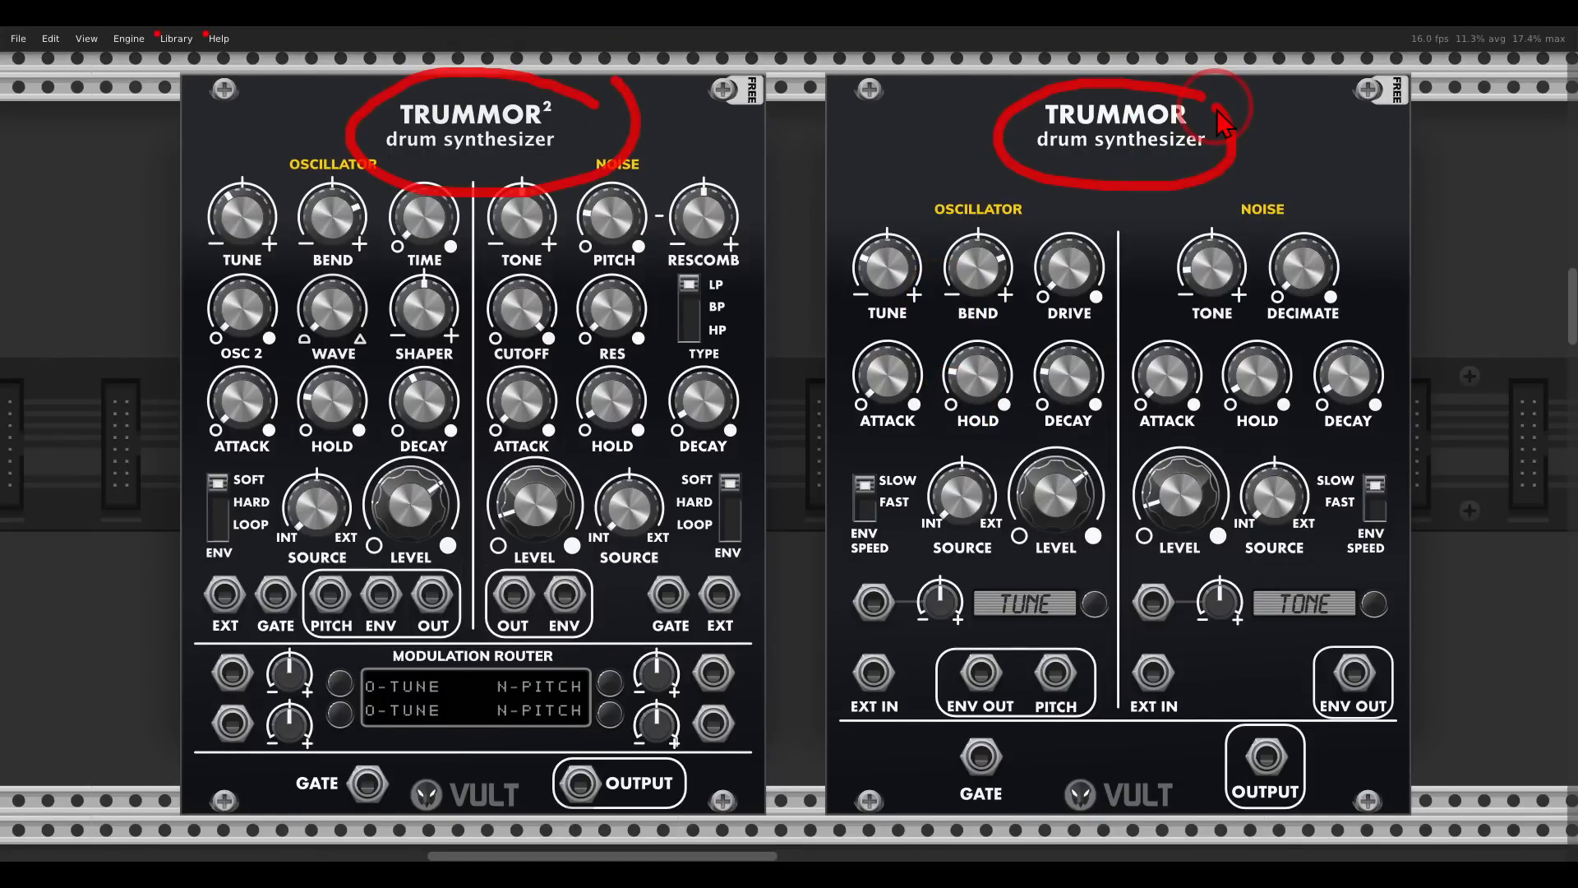
{"action": "scroll", "coordinate": [945, 353], "scroll_direction": "down", "scroll_amount": 20}
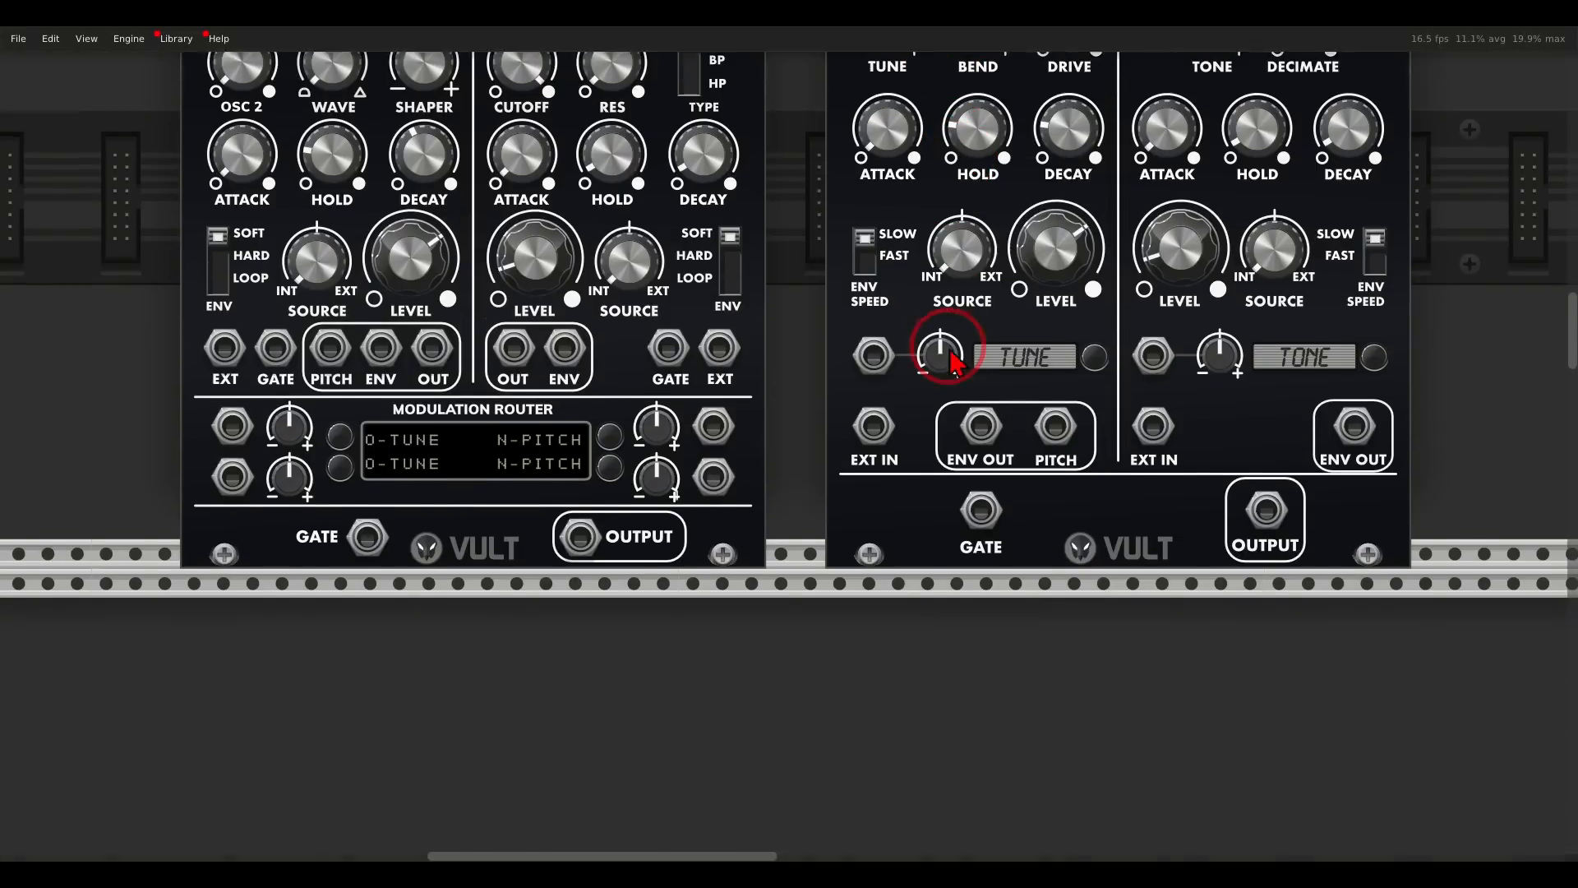
{"action": "scroll", "coordinate": [954, 370], "scroll_direction": "down", "scroll_amount": 14}
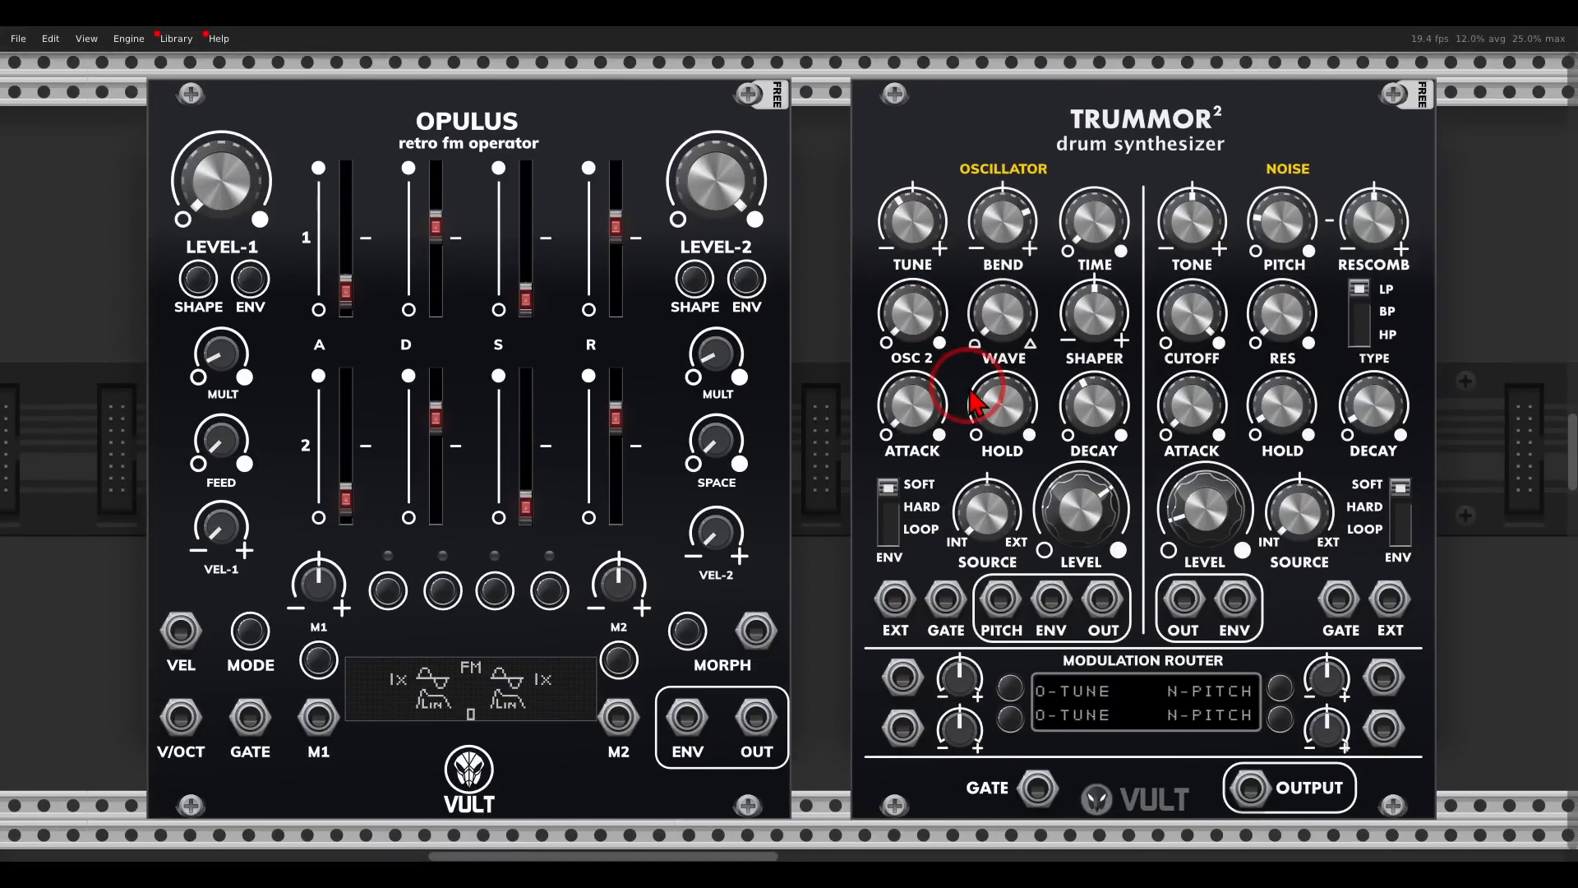
{"action": "mouse_move", "coordinate": [552, 106]}
{"action": "left_mouse_down"}
{"action": "mouse_move", "coordinate": [349, 140]}
{"action": "mouse_move", "coordinate": [567, 215]}
{"action": "mouse_move", "coordinate": [560, 109]}
{"action": "left_mouse_up"}
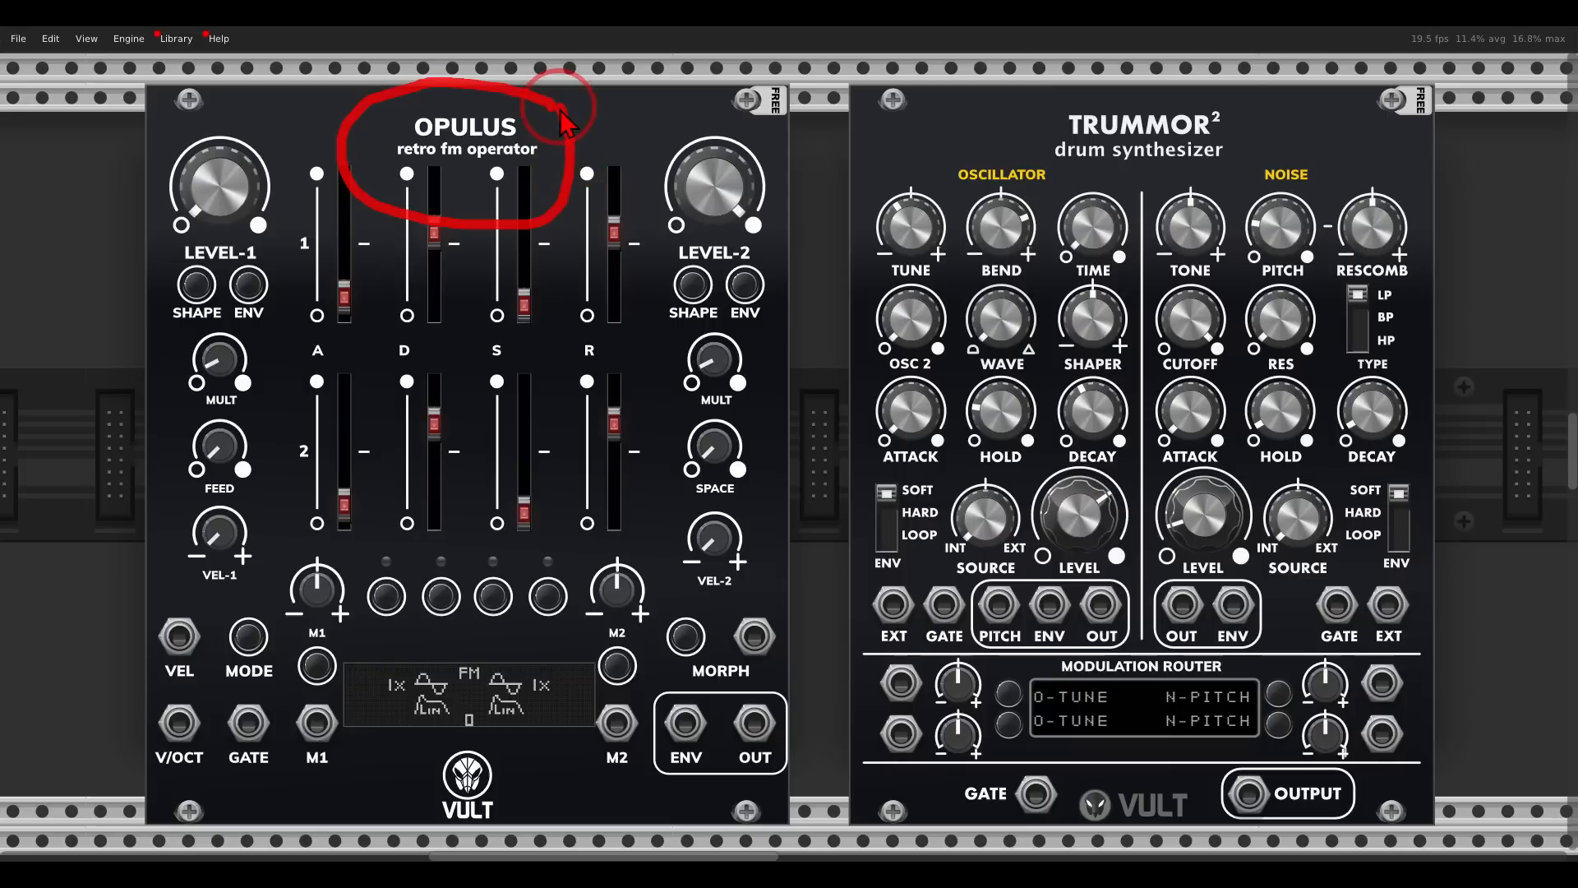
{"action": "mouse_move", "coordinate": [1187, 78]}
{"action": "left_mouse_down"}
{"action": "mouse_move", "coordinate": [1286, 190]}
{"action": "mouse_move", "coordinate": [1263, 127]}
{"action": "left_mouse_up"}
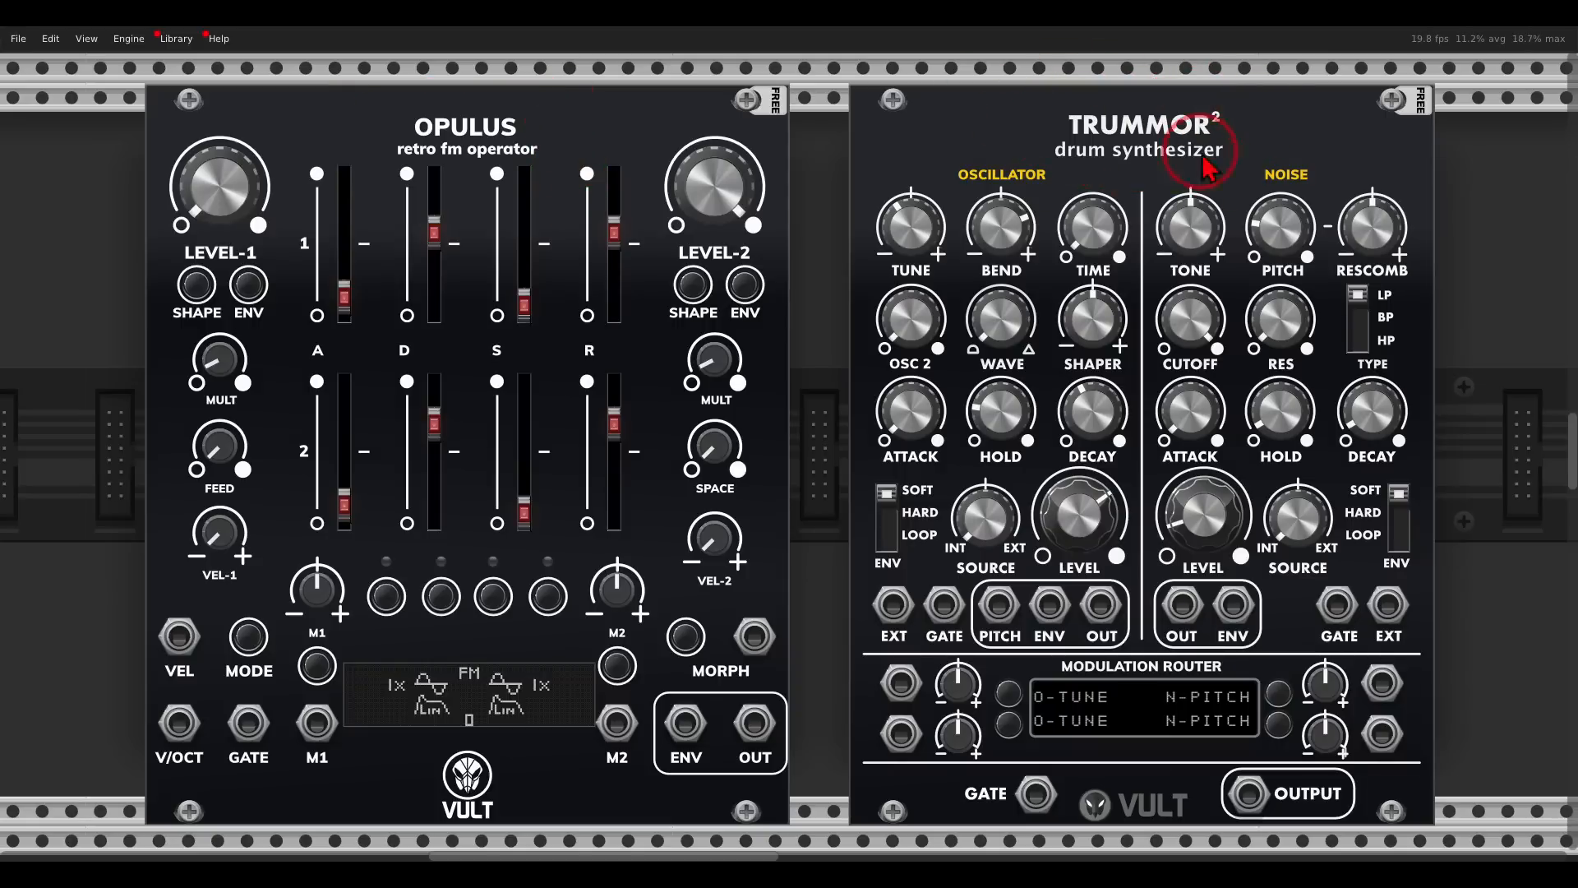
- Examine the oscillator and noise sections of the Trummor FM percussion synthesizer
{"action": "scroll", "coordinate": [987, 222], "scroll_direction": "down", "scroll_amount": 10}
{"action": "scroll", "coordinate": [999, 220], "scroll_direction": "down", "scroll_amount": 4}
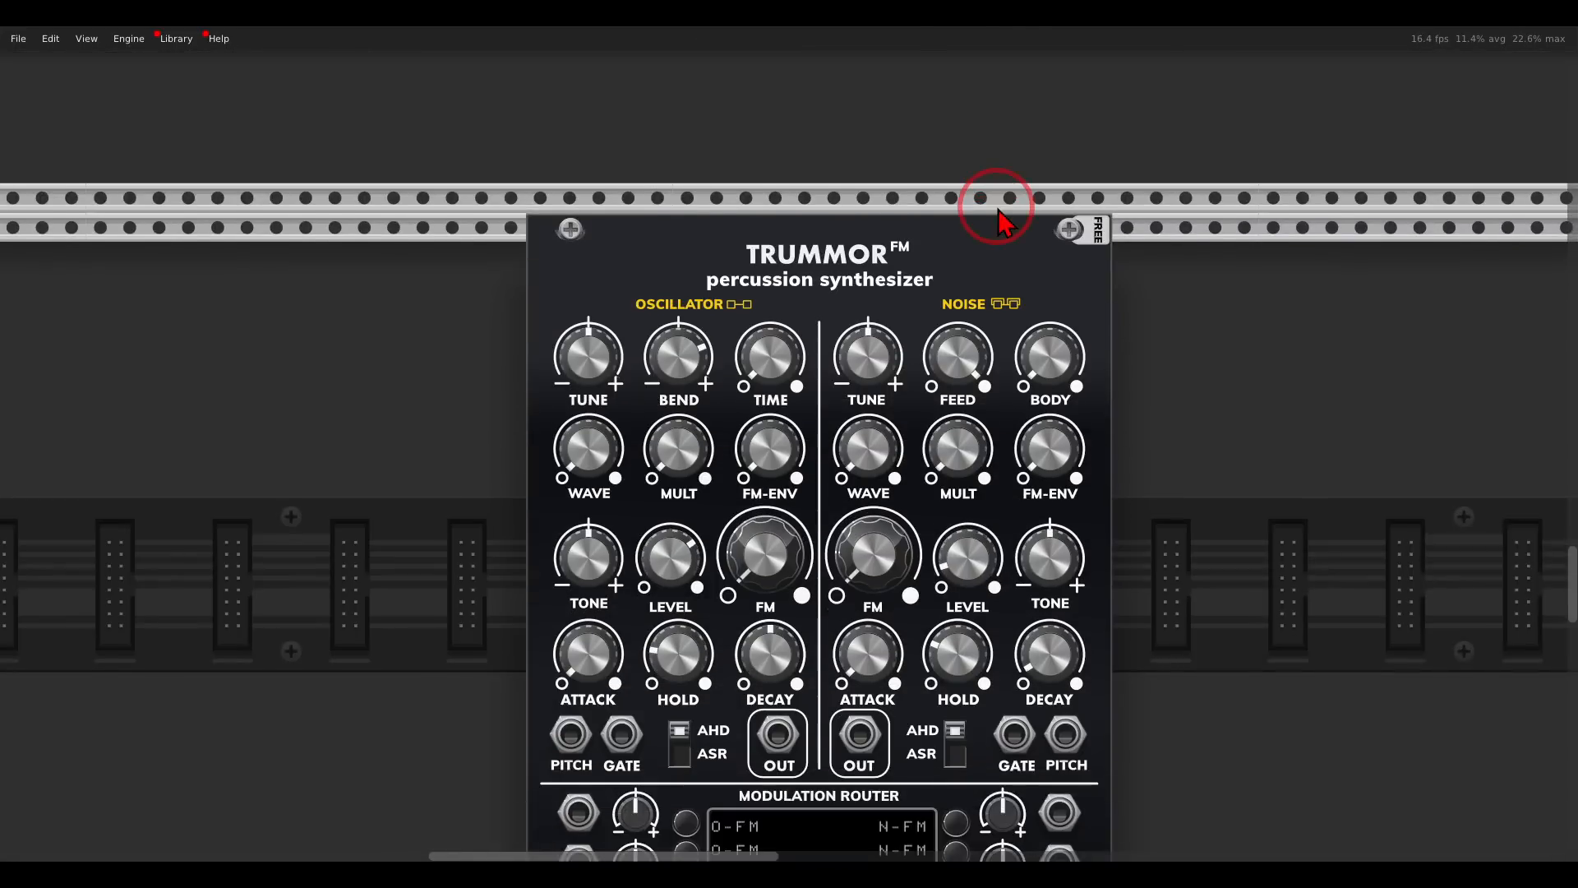
{"action": "scroll", "coordinate": [999, 353], "scroll_direction": "down", "scroll_amount": 3}
{"action": "mouse_move", "coordinate": [744, 148]}
{"action": "left_mouse_down"}
{"action": "mouse_move", "coordinate": [682, 125]}
{"action": "mouse_move", "coordinate": [604, 209]}
{"action": "mouse_move", "coordinate": [743, 224]}
{"action": "mouse_move", "coordinate": [753, 168]}
{"action": "left_mouse_up"}
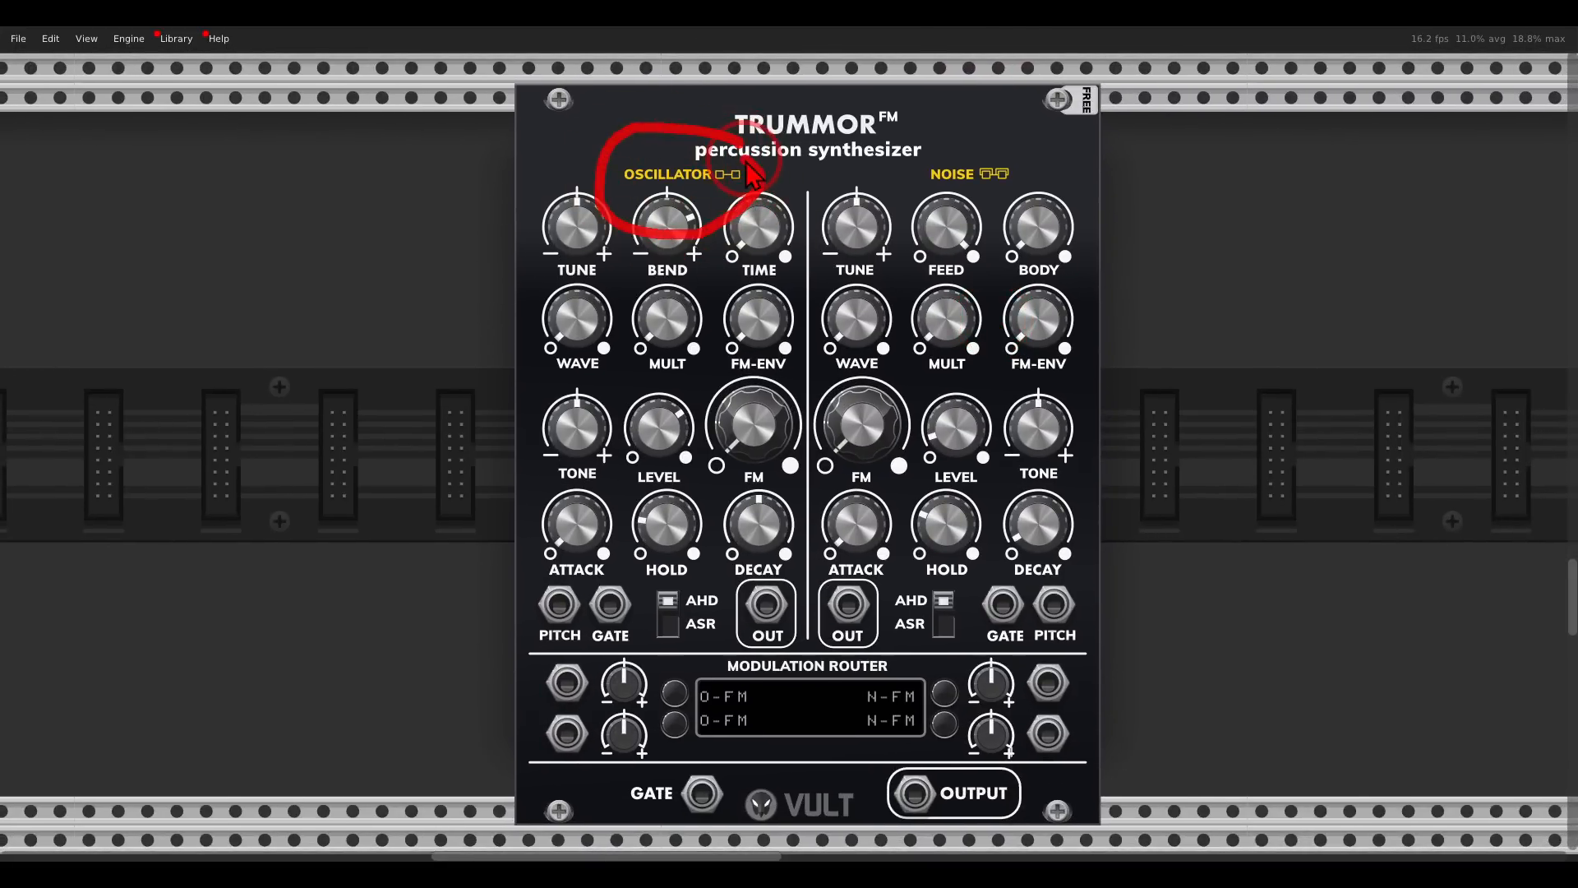
{"action": "mouse_move", "coordinate": [1028, 152]}
{"action": "left_mouse_down"}
{"action": "mouse_move", "coordinate": [921, 163]}
{"action": "mouse_move", "coordinate": [1028, 201]}
{"action": "mouse_move", "coordinate": [1025, 165]}
{"action": "left_mouse_up"}
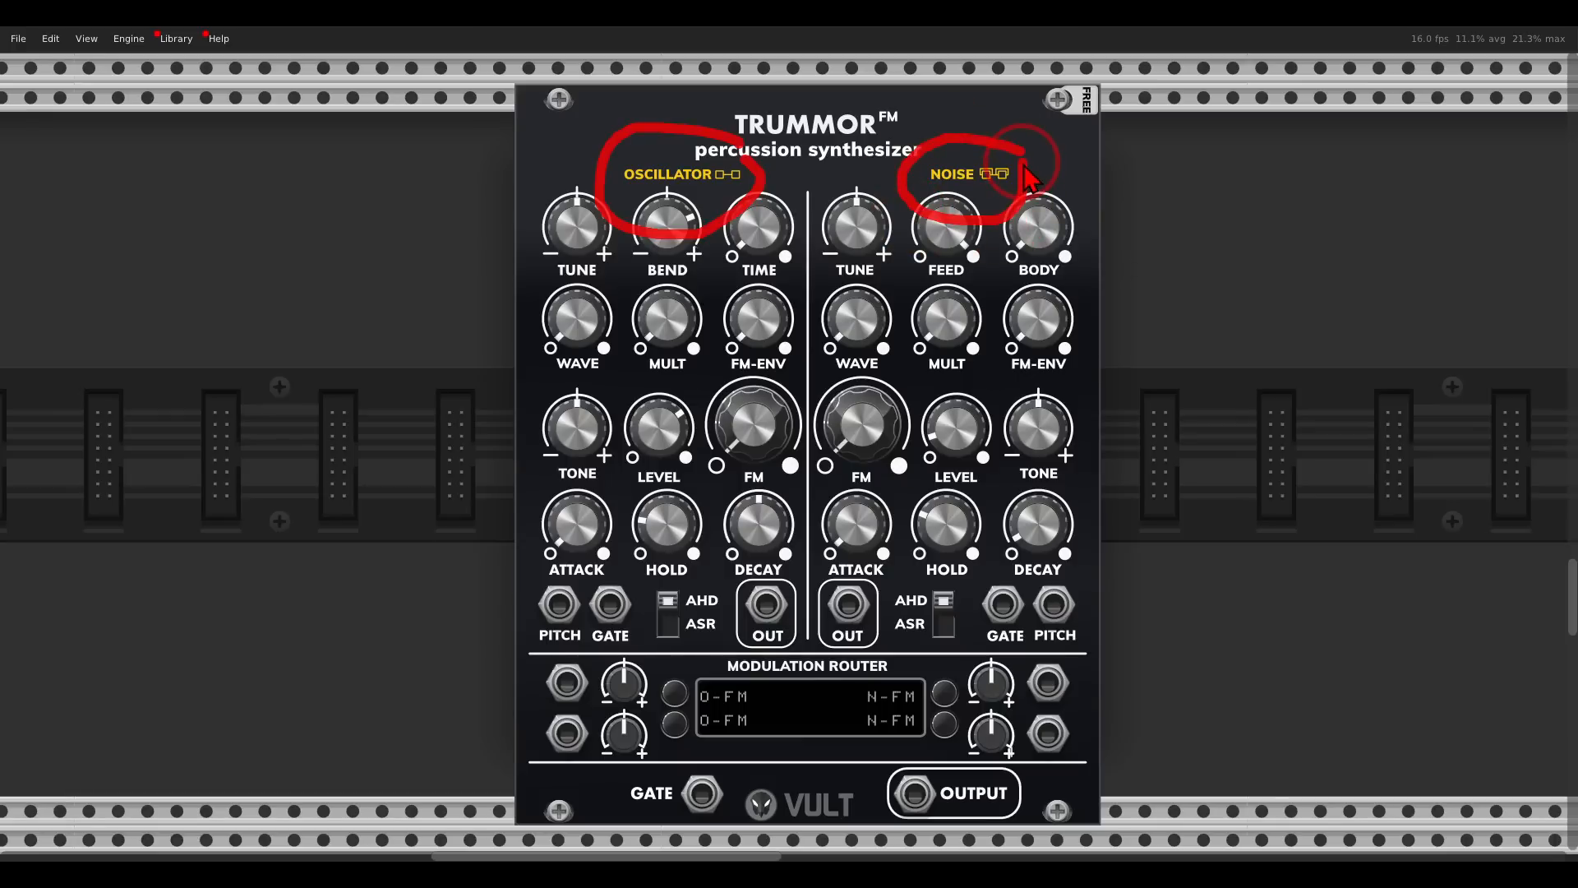
{"action": "key", "text": "Escape"}
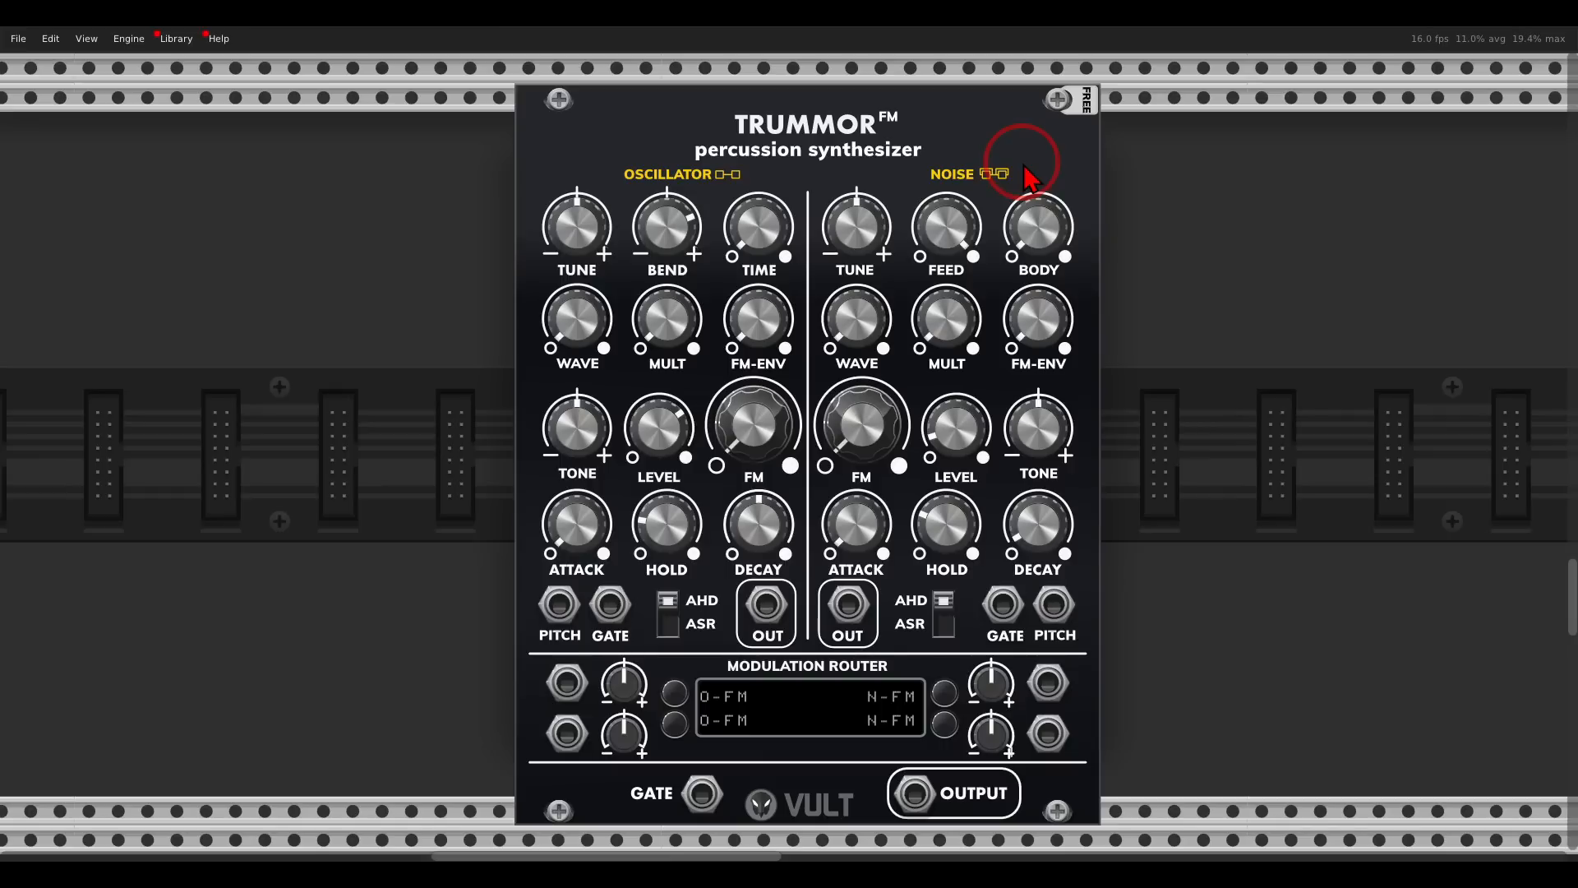
{"action": "mouse_move", "coordinate": [756, 158]}
{"action": "left_mouse_down"}
{"action": "mouse_move", "coordinate": [637, 157]}
{"action": "mouse_move", "coordinate": [605, 197]}
{"action": "mouse_move", "coordinate": [751, 222]}
{"action": "mouse_move", "coordinate": [773, 173]}
{"action": "mouse_move", "coordinate": [740, 210]}
{"action": "mouse_move", "coordinate": [686, 227]}
{"action": "mouse_move", "coordinate": [720, 190]}
{"action": "mouse_move", "coordinate": [732, 217]}
{"action": "left_mouse_up"}
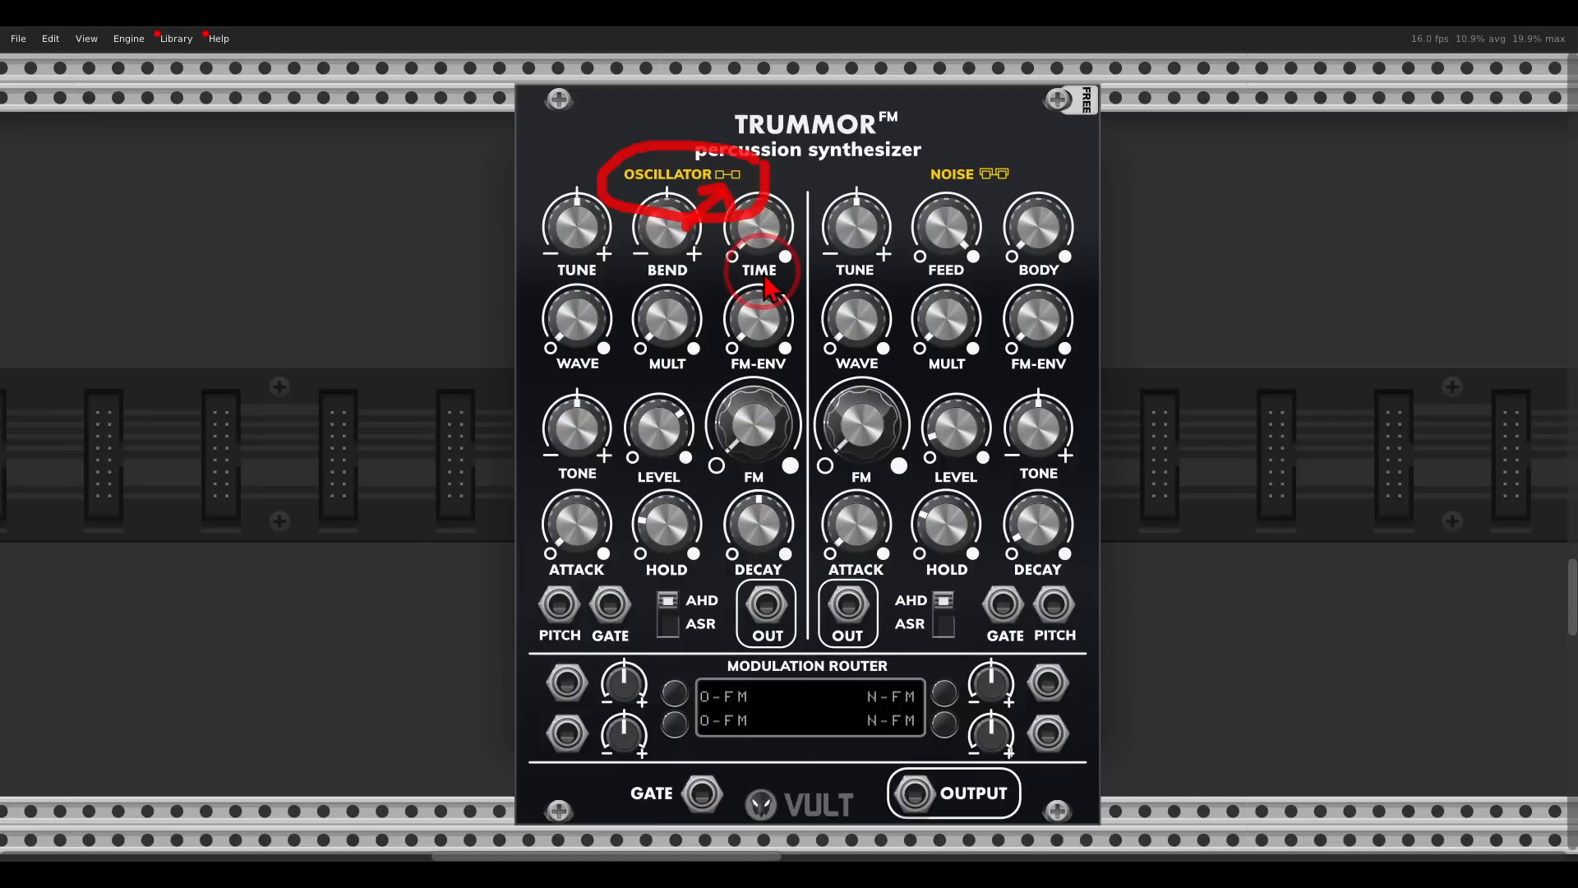
{"action": "key", "text": "shift+F9"}
{"action": "mouse_move", "coordinate": [1030, 151]}
{"action": "left_mouse_down"}
{"action": "mouse_move", "coordinate": [973, 142]}
{"action": "mouse_move", "coordinate": [934, 207]}
{"action": "mouse_move", "coordinate": [1032, 177]}
{"action": "left_mouse_up"}
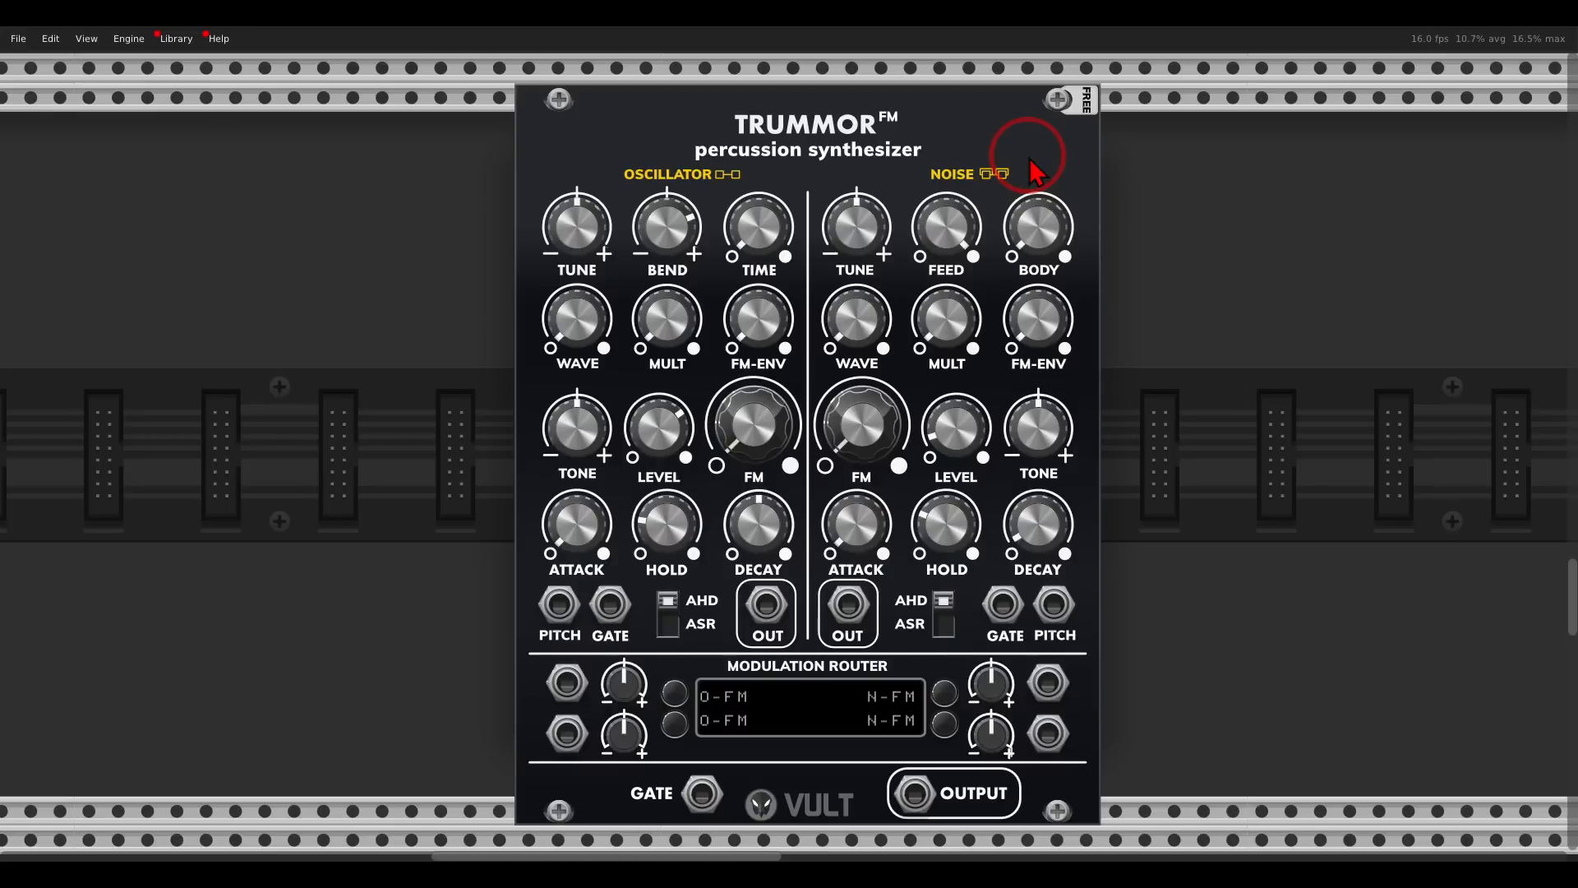
- Survey the whole rack setup, including Clocked, MixMaster, AuxSpander, Plateau and the Audio module
{"action": "key", "text": "F4"}
{"action": "mouse_move", "coordinate": [175, 111]}
{"action": "left_mouse_down"}
{"action": "mouse_move", "coordinate": [131, 114]}
{"action": "mouse_move", "coordinate": [152, 202]}
{"action": "mouse_move", "coordinate": [183, 128]}
{"action": "left_mouse_up"}
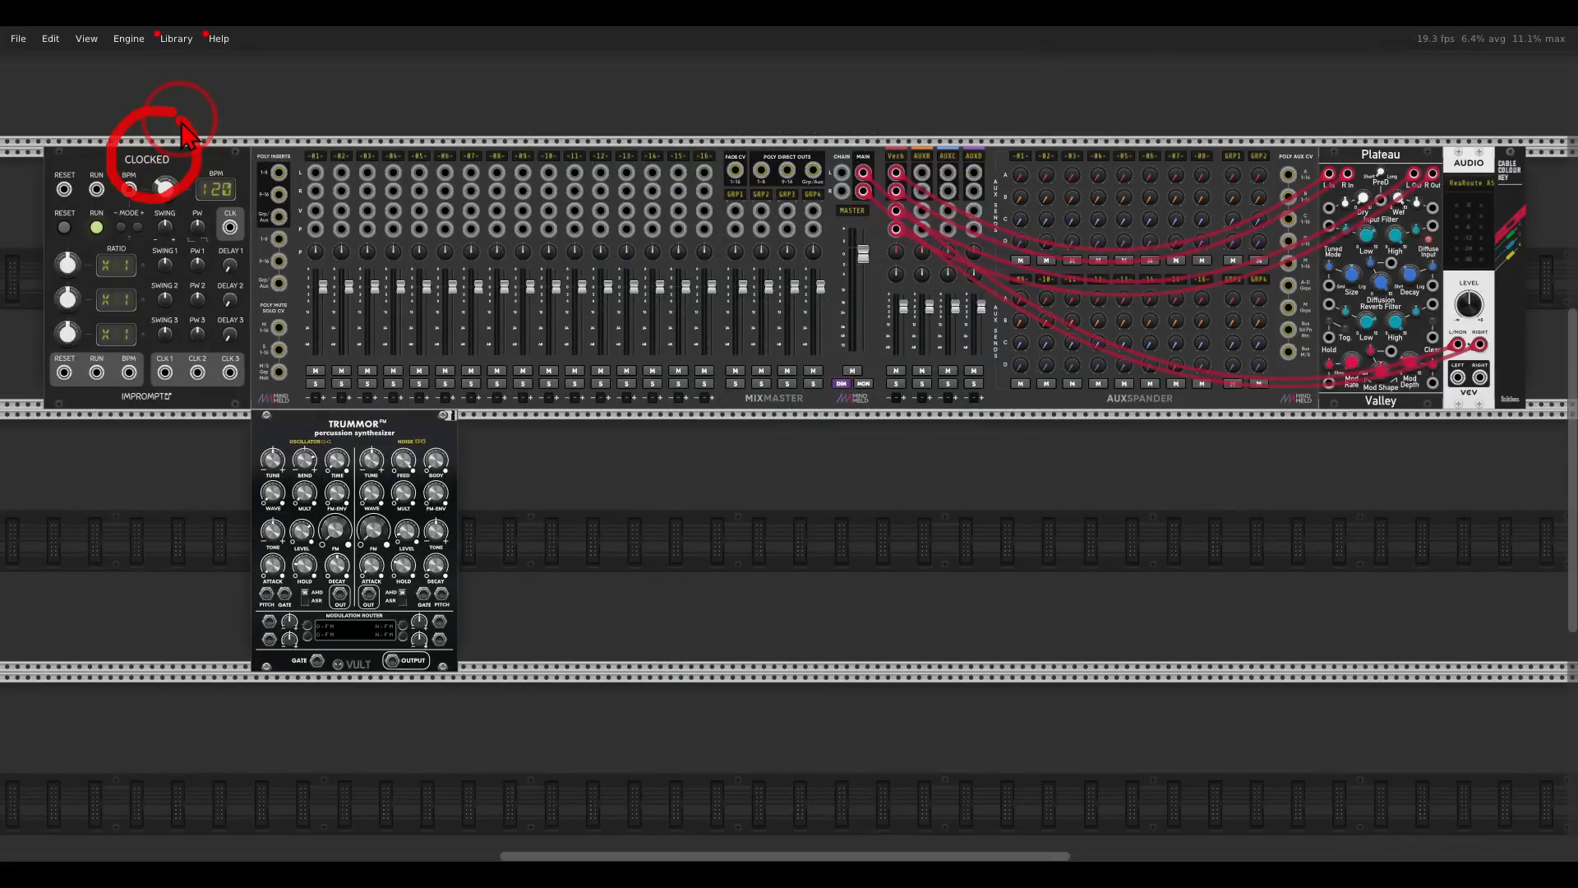
{"action": "mouse_move", "coordinate": [1110, 120]}
{"action": "left_mouse_down"}
{"action": "mouse_move", "coordinate": [622, 158]}
{"action": "mouse_move", "coordinate": [1059, 299]}
{"action": "mouse_move", "coordinate": [1114, 136]}
{"action": "left_mouse_up"}
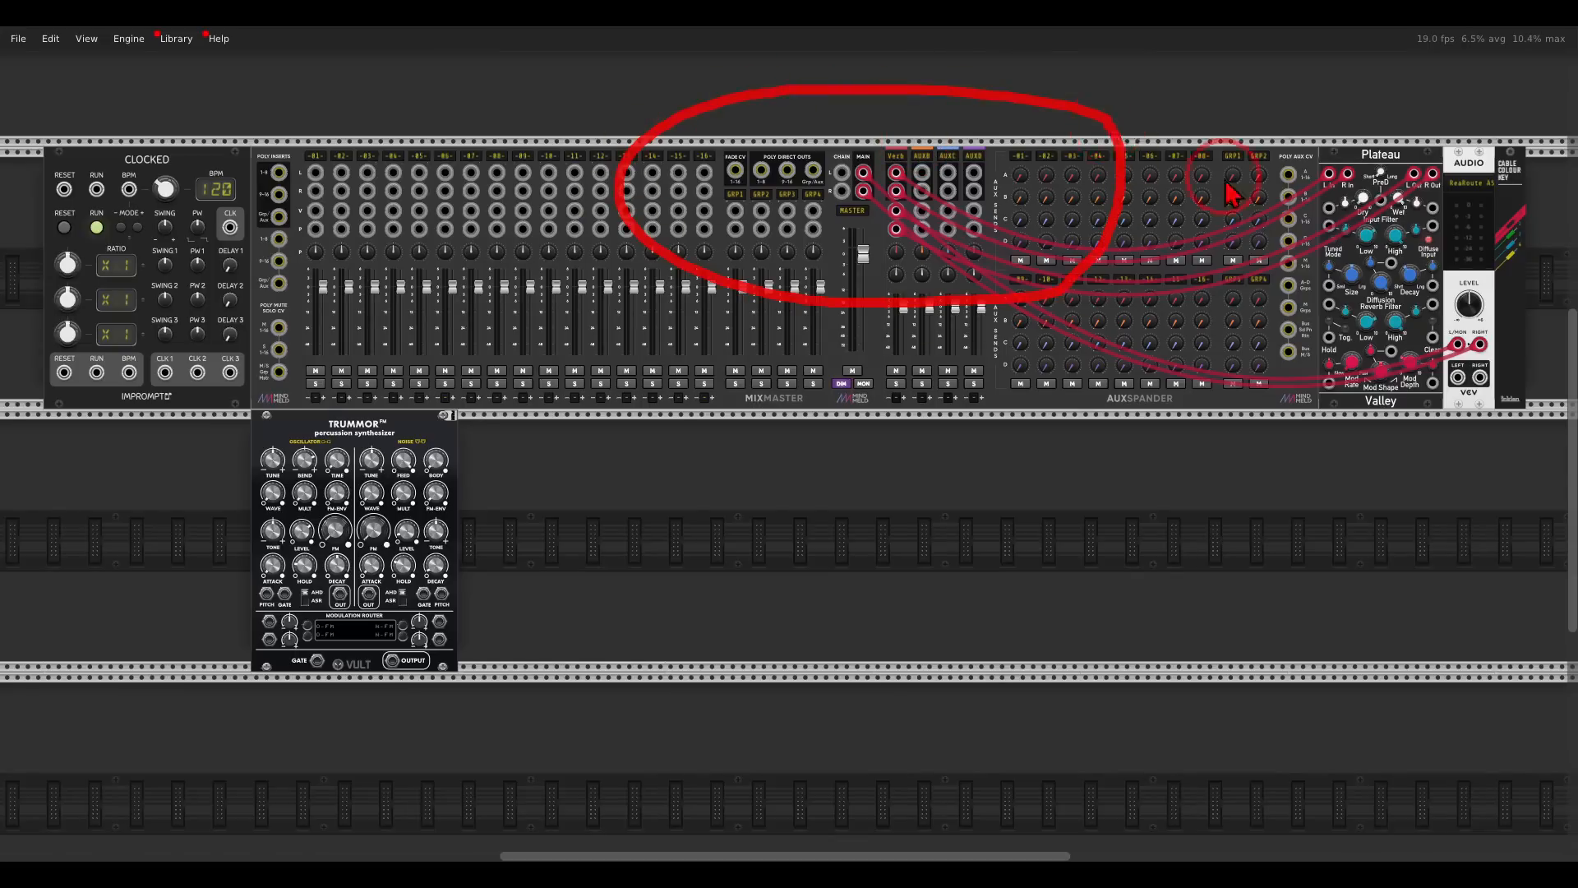
{"action": "mouse_move", "coordinate": [1389, 138]}
{"action": "left_mouse_down"}
{"action": "mouse_move", "coordinate": [1430, 191]}
{"action": "mouse_move", "coordinate": [1404, 127]}
{"action": "left_mouse_up"}
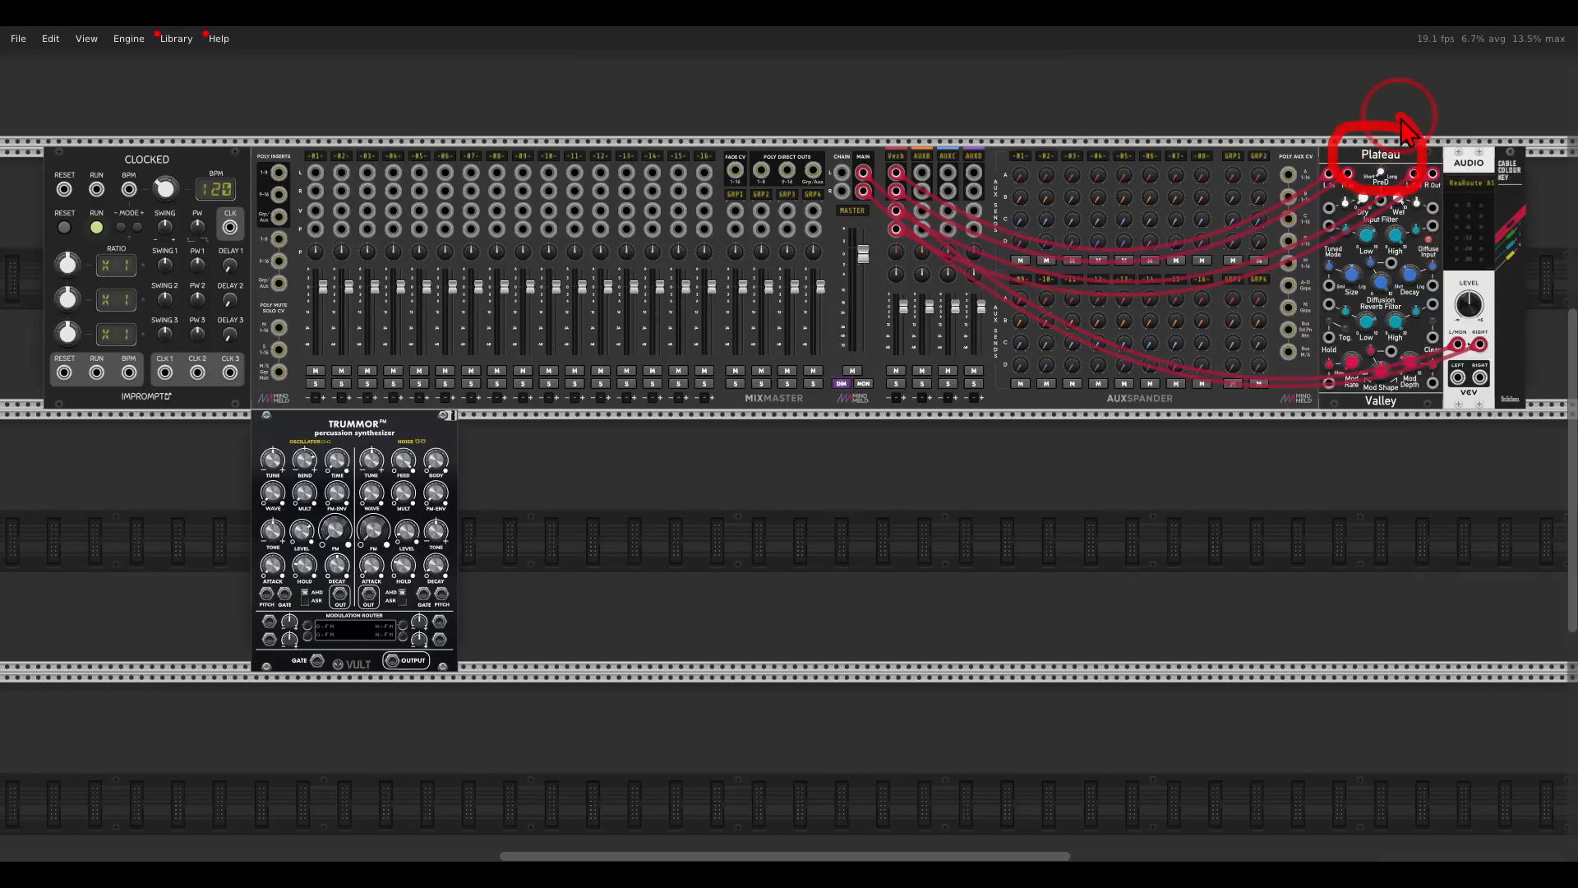
{"action": "mouse_move", "coordinate": [1531, 141]}
{"action": "left_mouse_down"}
{"action": "mouse_move", "coordinate": [1475, 139]}
{"action": "mouse_move", "coordinate": [1502, 211]}
{"action": "mouse_move", "coordinate": [1539, 146]}
{"action": "left_mouse_up"}
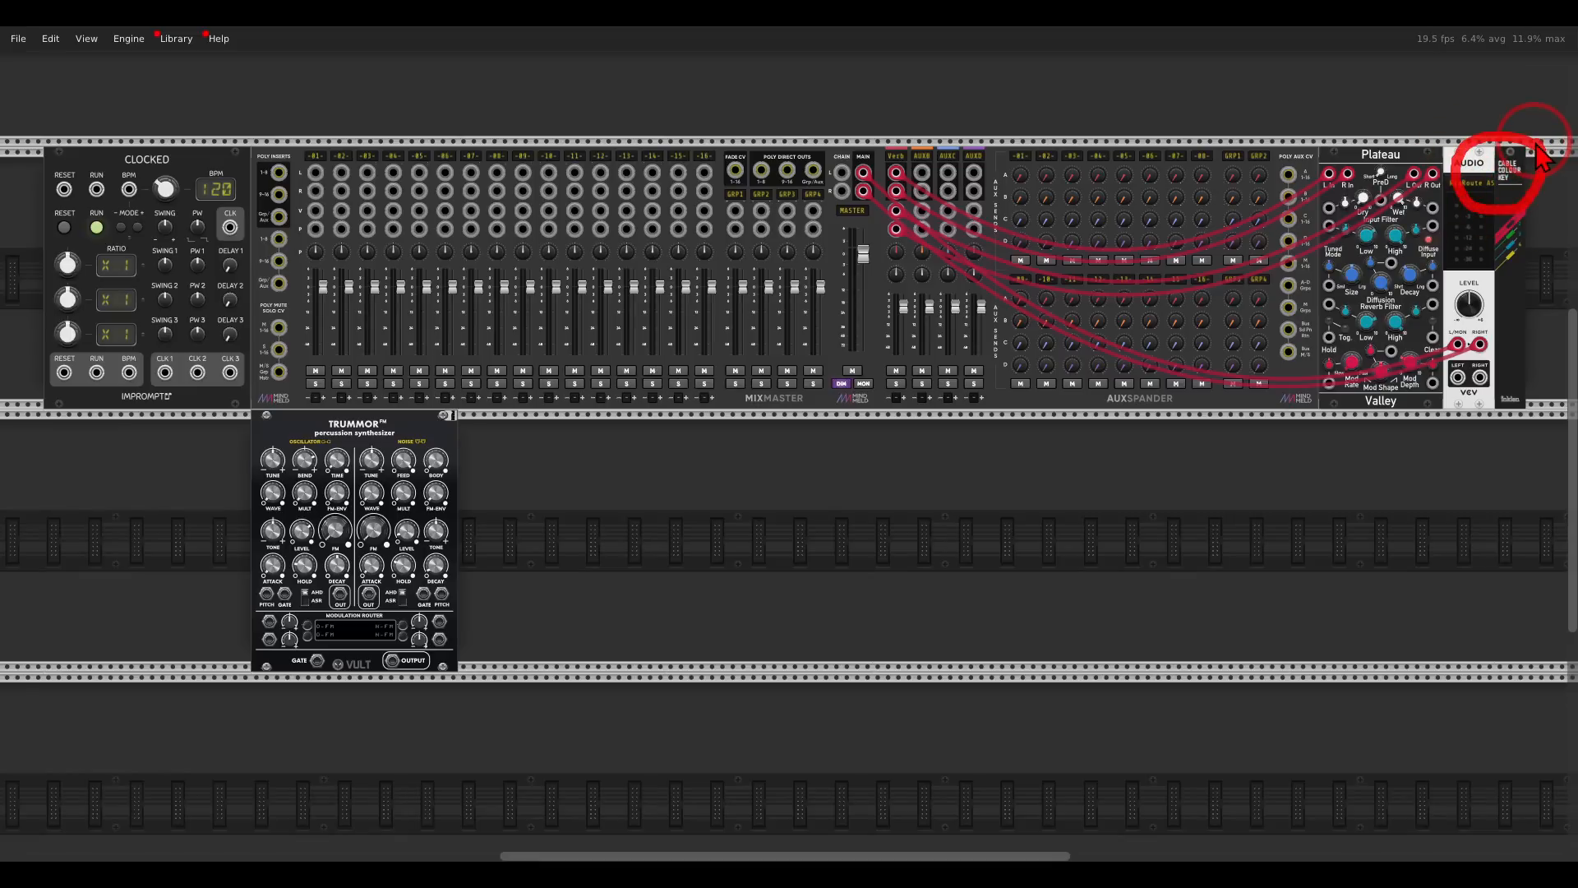
{"action": "left_click_drag", "start_coordinate": [1147, 292], "coordinate": [1155, 341]}
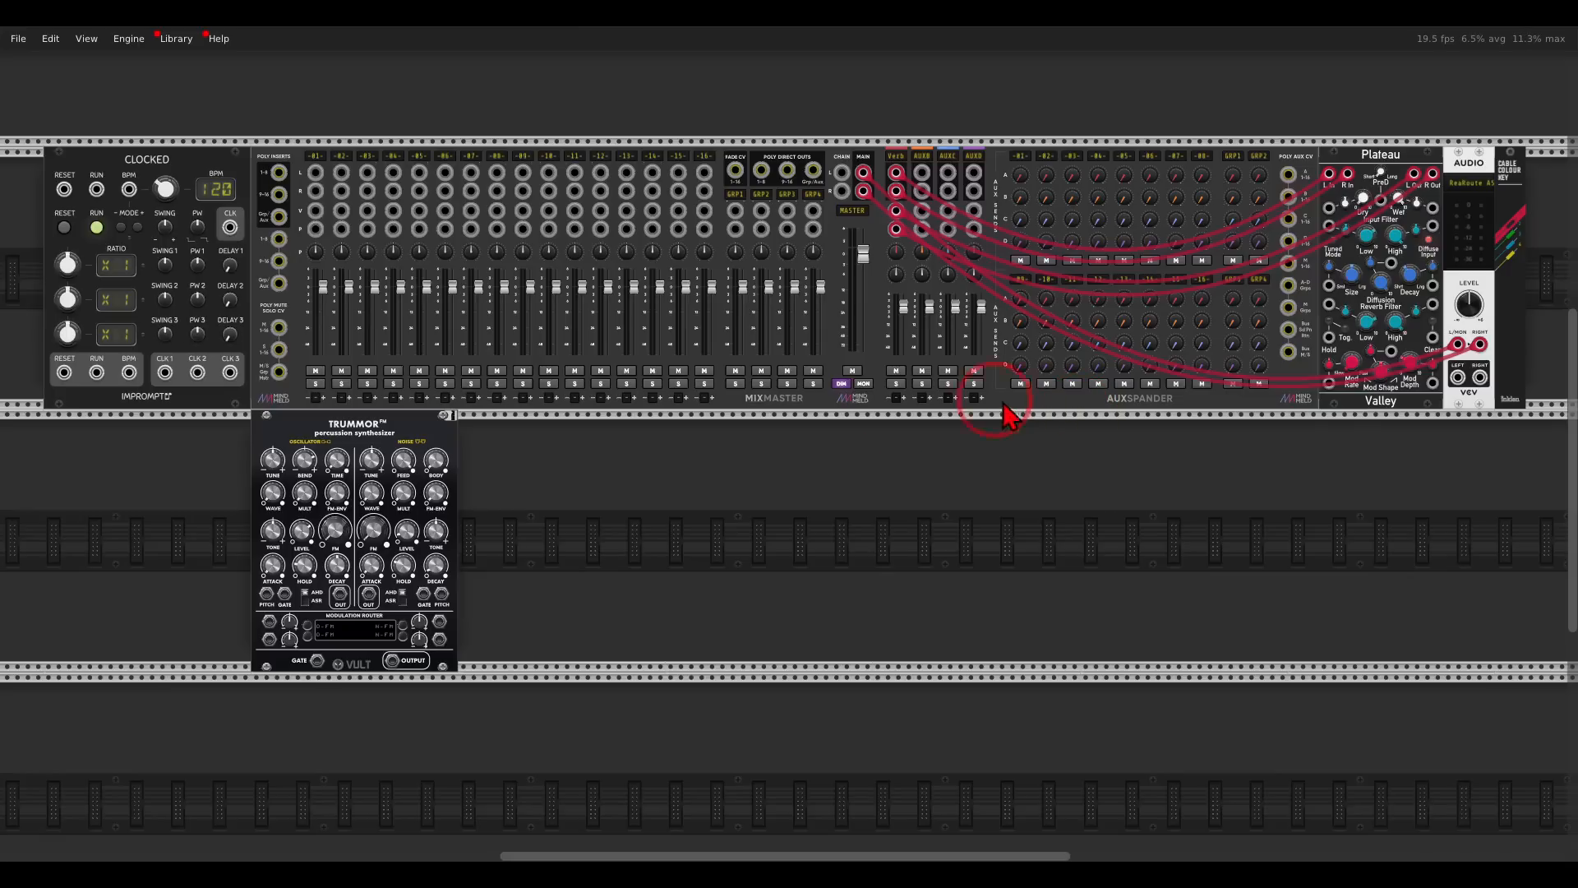
- Add a Lapsus rhythm generator below Clocked, in the same row as Trummor FM and ahead of it
{"action": "left_click_drag", "start_coordinate": [626, 548], "coordinate": [966, 433]}
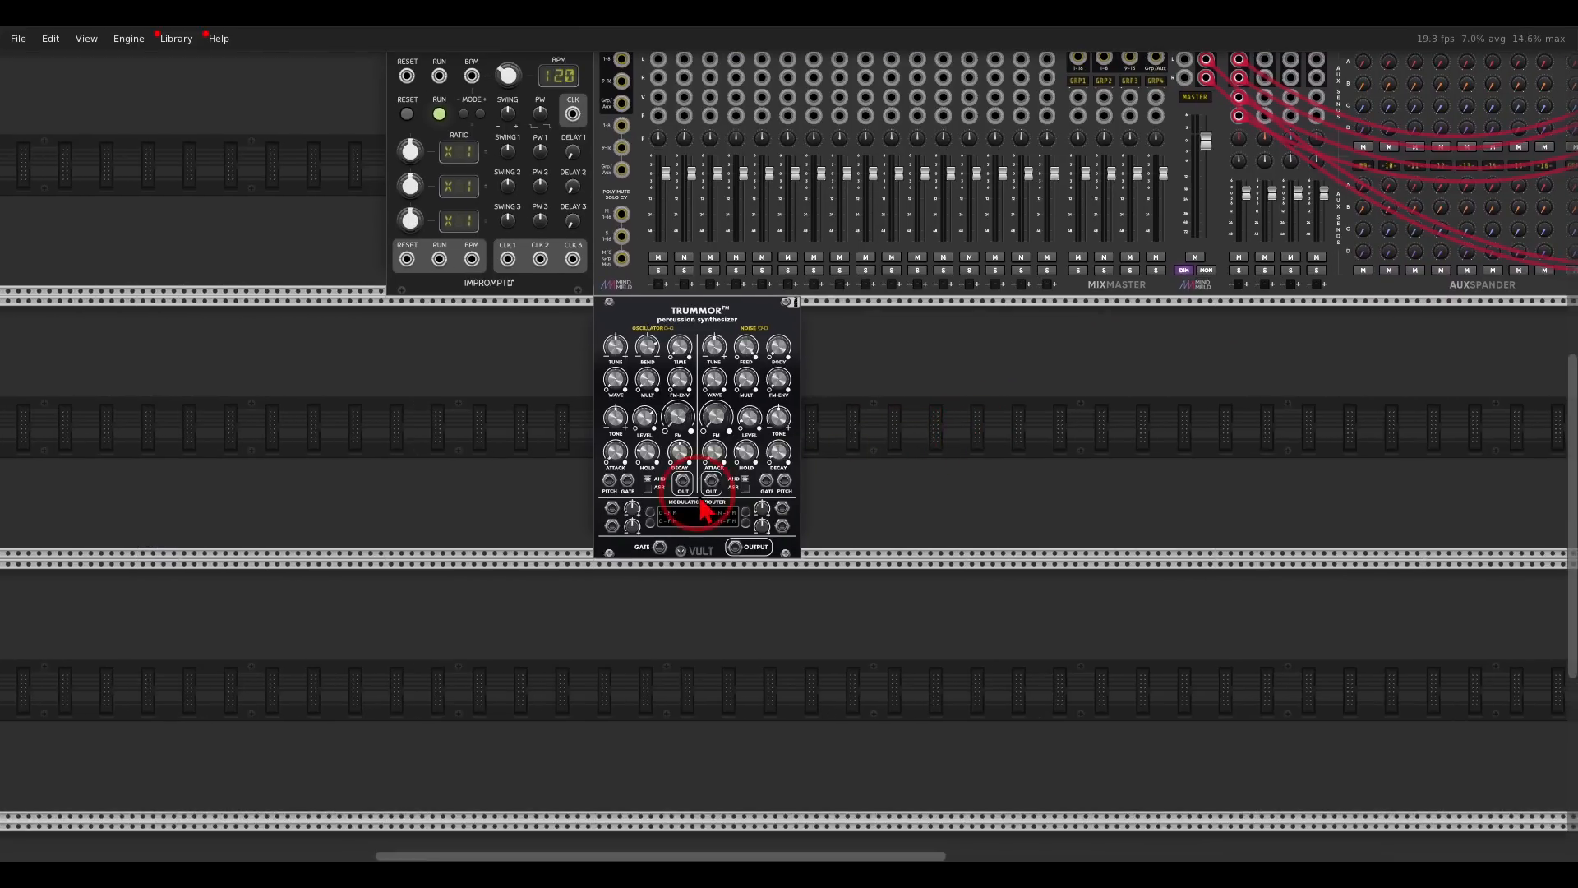
{"action": "scroll", "coordinate": [698, 495], "scroll_direction": "up", "scroll_amount": 4}
{"action": "left_click_drag", "start_coordinate": [669, 352], "coordinate": [770, 413]}
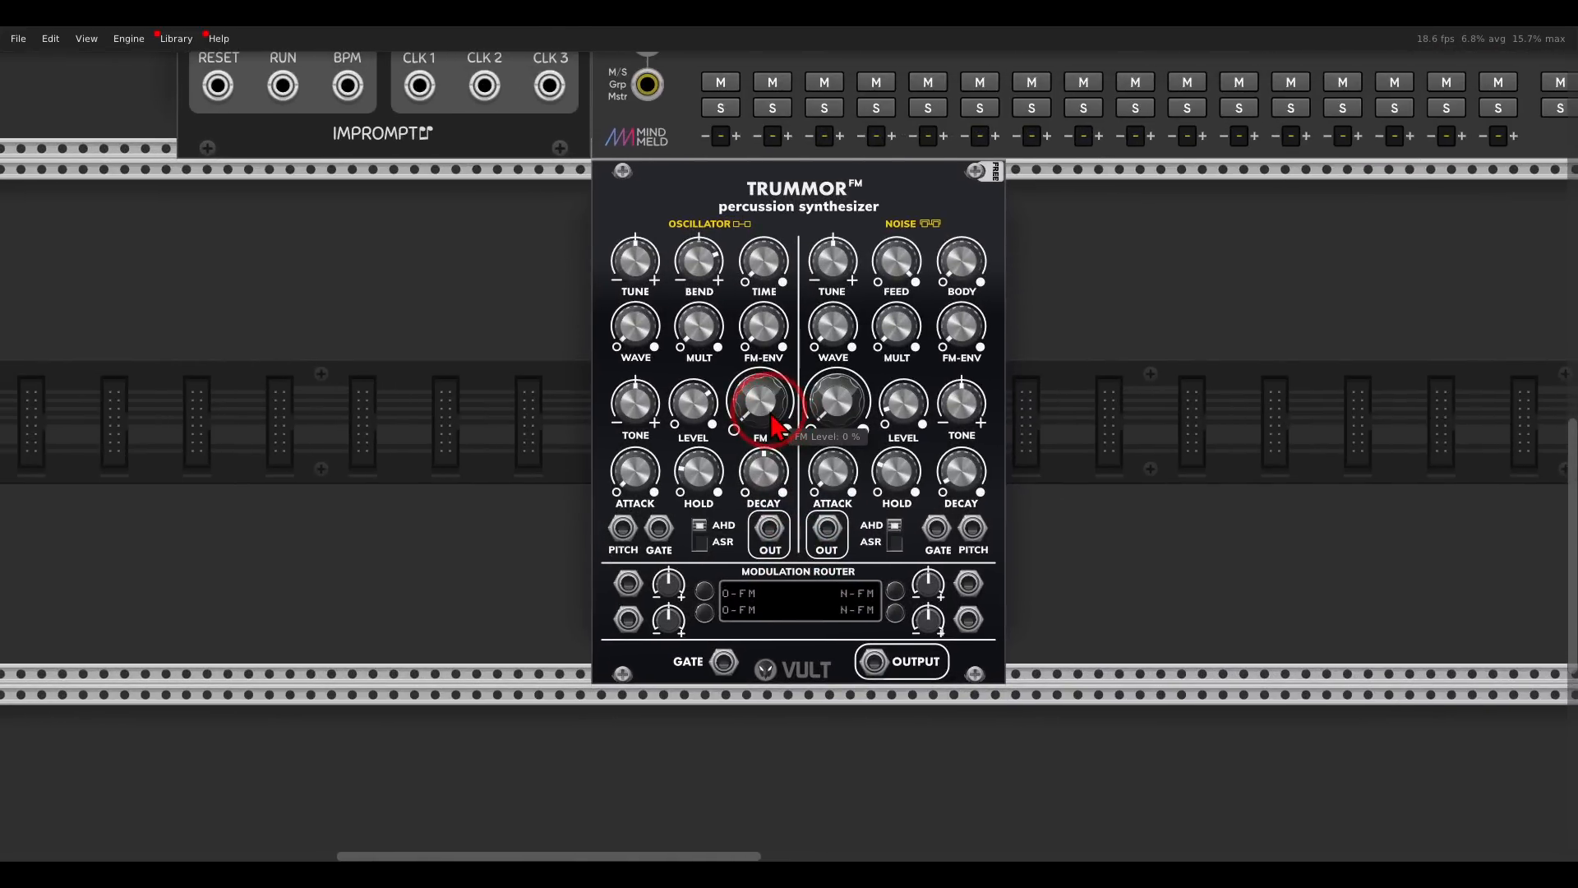
{"action": "right_click", "coordinate": [491, 355]}
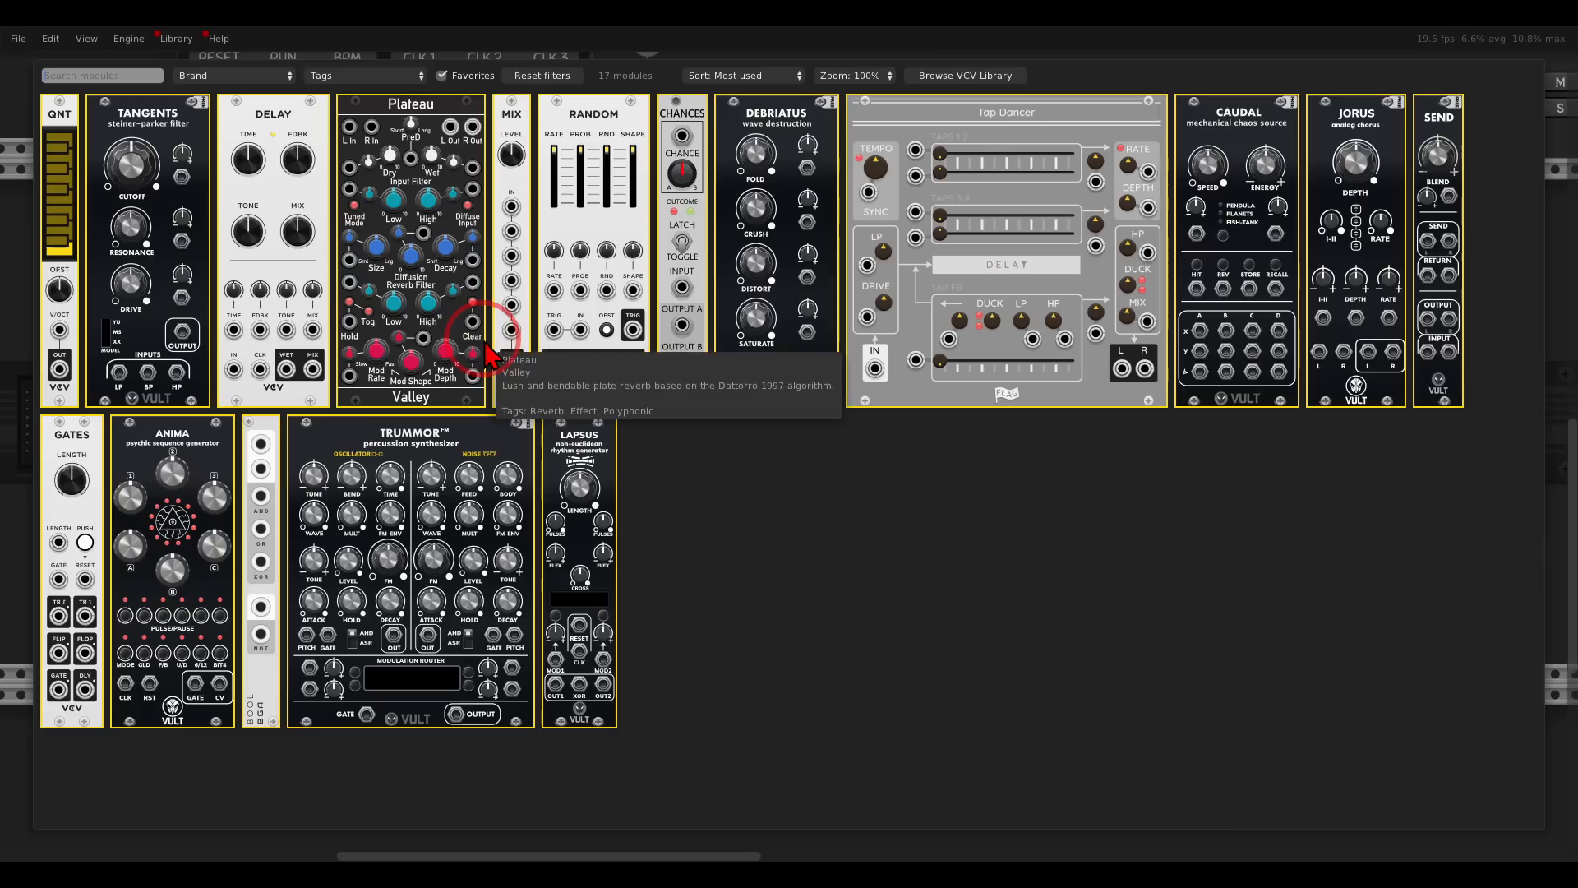
{"action": "left_click_drag", "start_coordinate": [581, 444], "coordinate": [509, 425]}
{"action": "left_click_drag", "start_coordinate": [521, 242], "coordinate": [251, 243]}
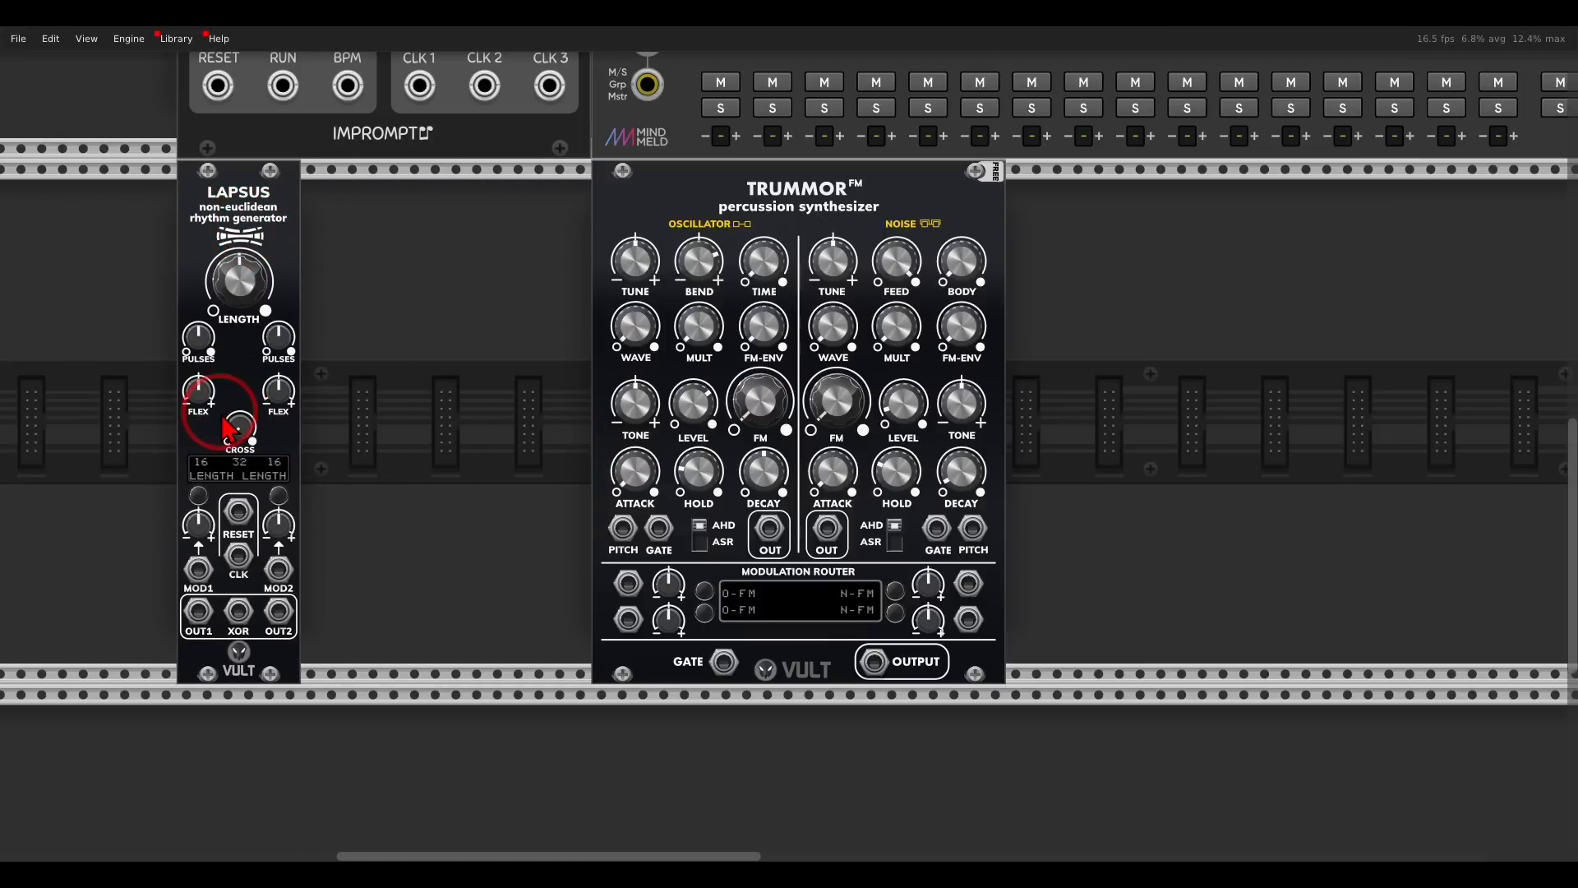
- Patch Lapsus OUT1 to the Trummor FM noise gate, and the noise output to the L input of mixer channel 1
{"action": "left_click_drag", "start_coordinate": [198, 611], "coordinate": [936, 527]}
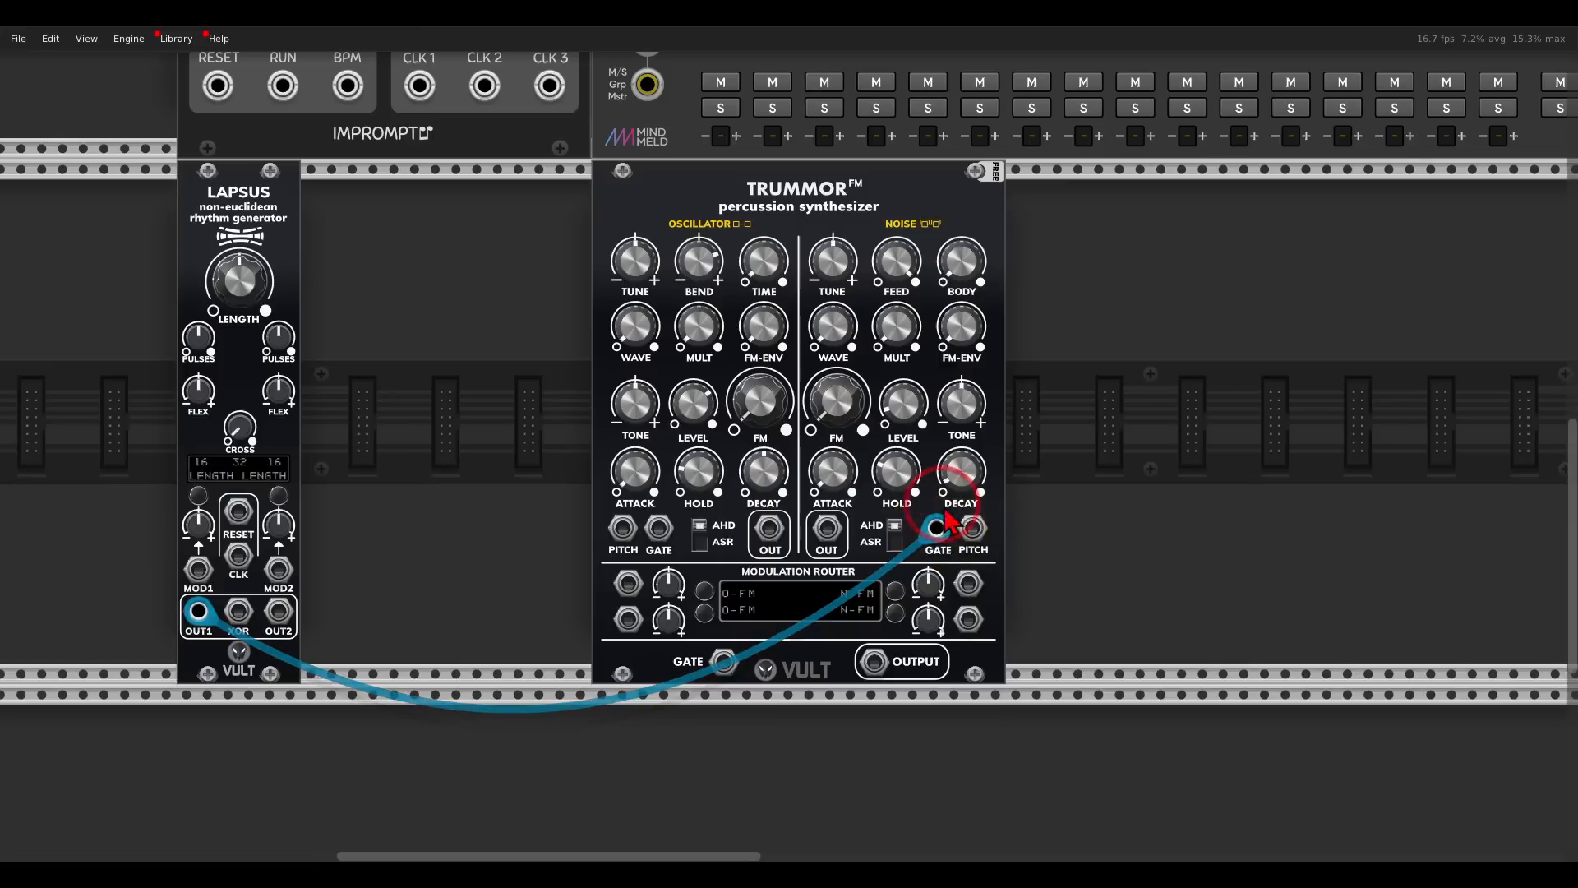
{"action": "left_click_drag", "start_coordinate": [832, 530], "coordinate": [720, 186]}
{"action": "scroll", "coordinate": [832, 531], "scroll_direction": "up", "scroll_amount": 12}
{"action": "scroll", "coordinate": [537, 408], "scroll_direction": "down", "scroll_amount": 10}
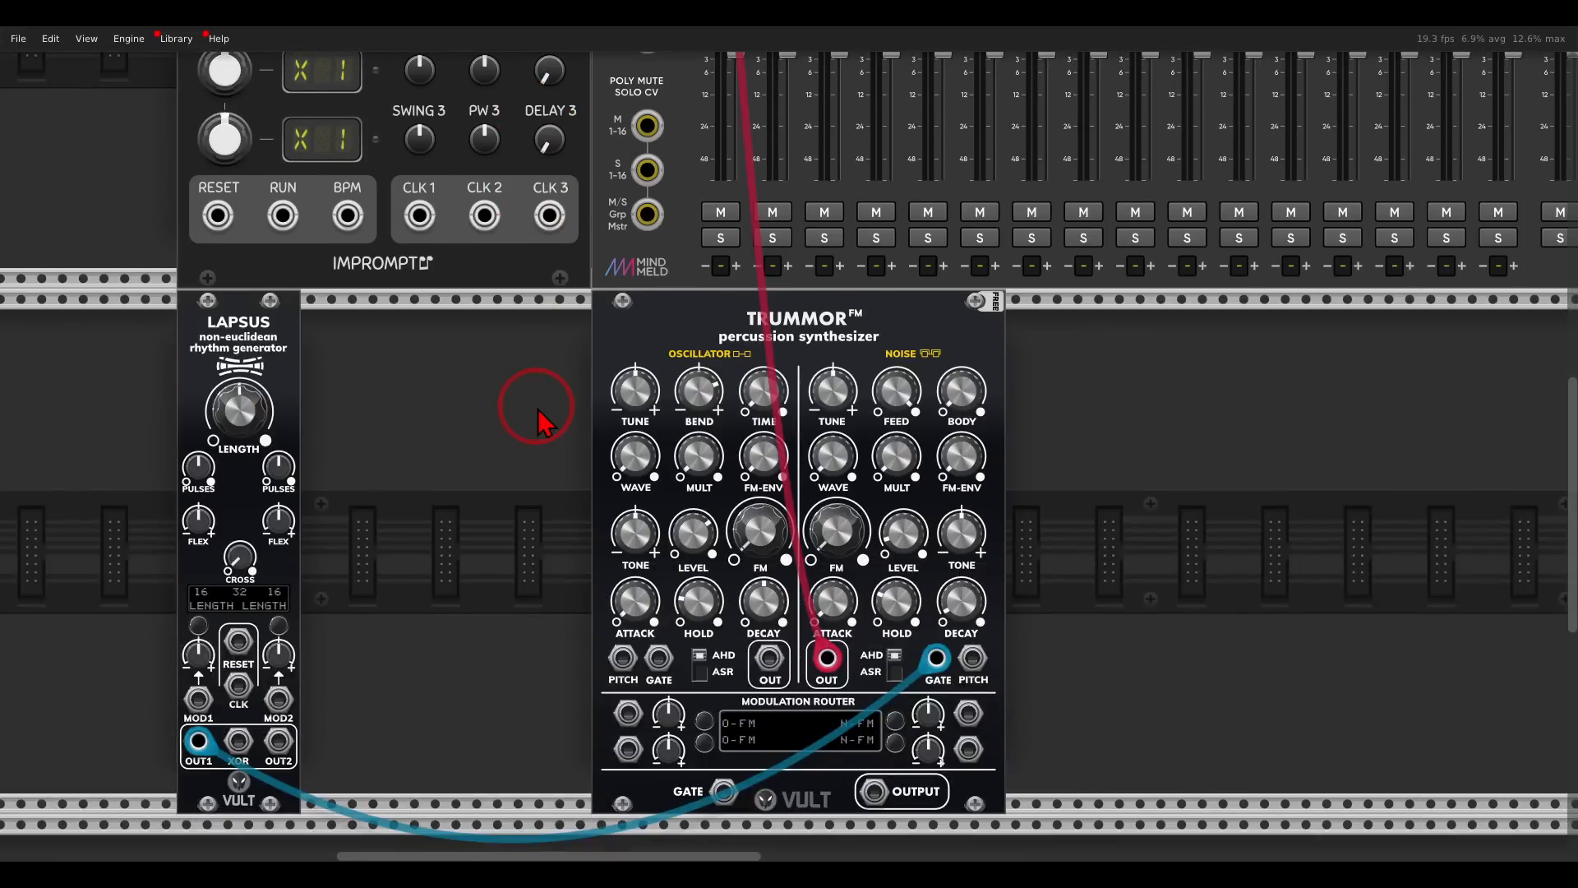
- Set Clocked's first clock ratio to x4 and its tempo to 110 BPM
{"action": "scroll", "coordinate": [538, 408], "scroll_direction": "up", "scroll_amount": 8}
{"action": "scroll", "coordinate": [582, 388], "scroll_direction": "left", "scroll_amount": 5}
{"action": "scroll", "coordinate": [722, 458], "scroll_direction": "up", "scroll_amount": 2}
{"action": "left_click_drag", "start_coordinate": [400, 305], "coordinate": [398, 290]}
{"action": "left_click_drag", "start_coordinate": [601, 150], "coordinate": [603, 175]}
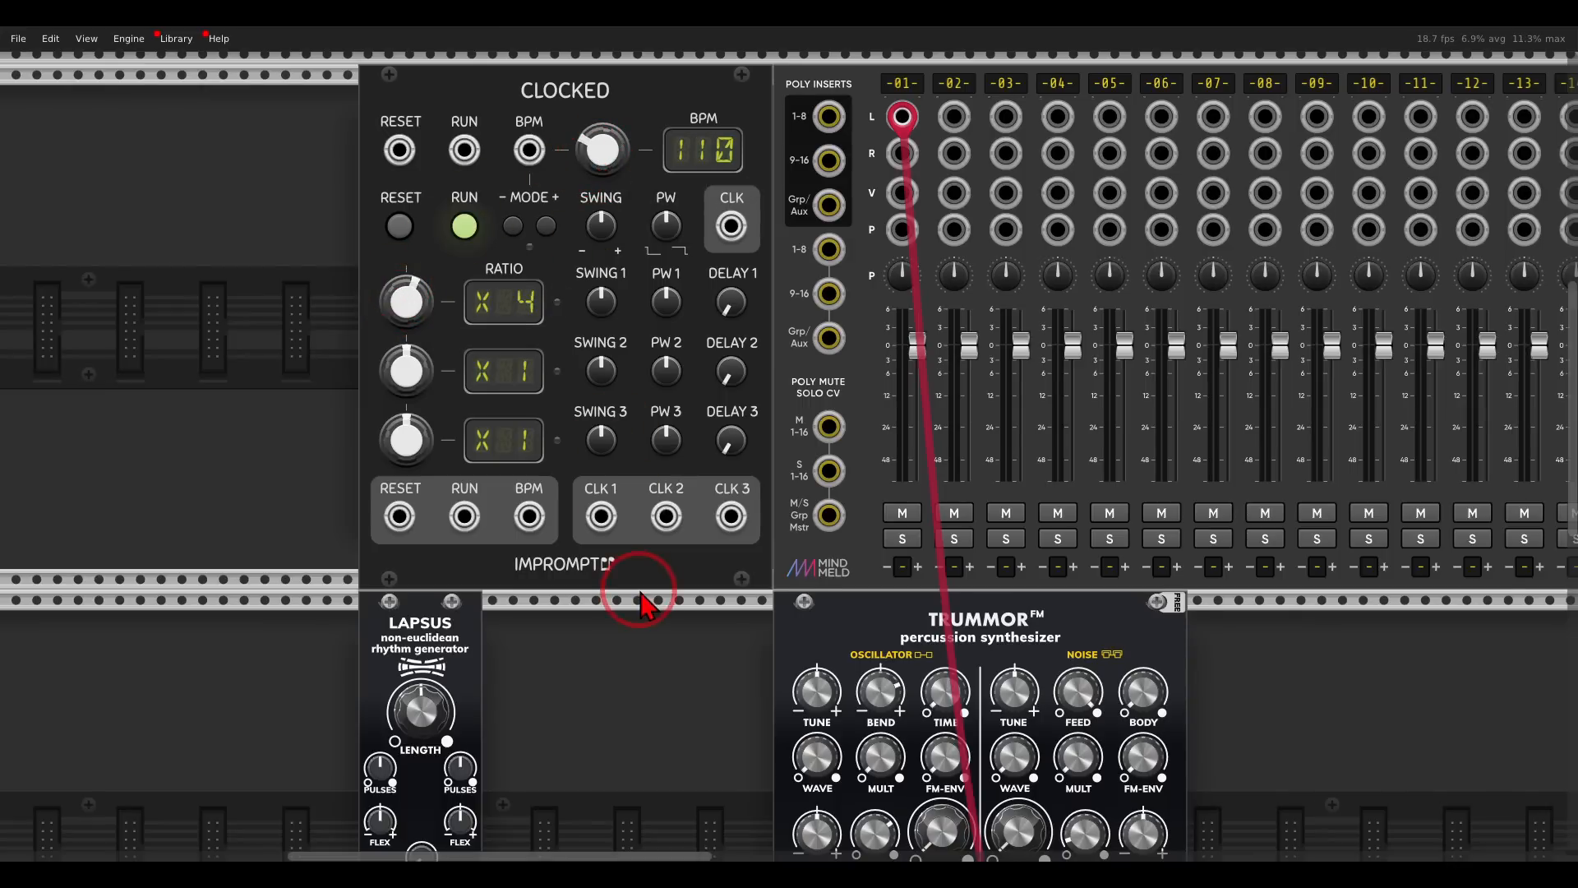
- Patch Clocked's CLK 1 and RESET outputs to the CLK and RESET inputs of Lapsus
{"action": "scroll", "coordinate": [634, 581], "scroll_direction": "down", "scroll_amount": 5}
{"action": "left_click_drag", "start_coordinate": [608, 152], "coordinate": [440, 607]}
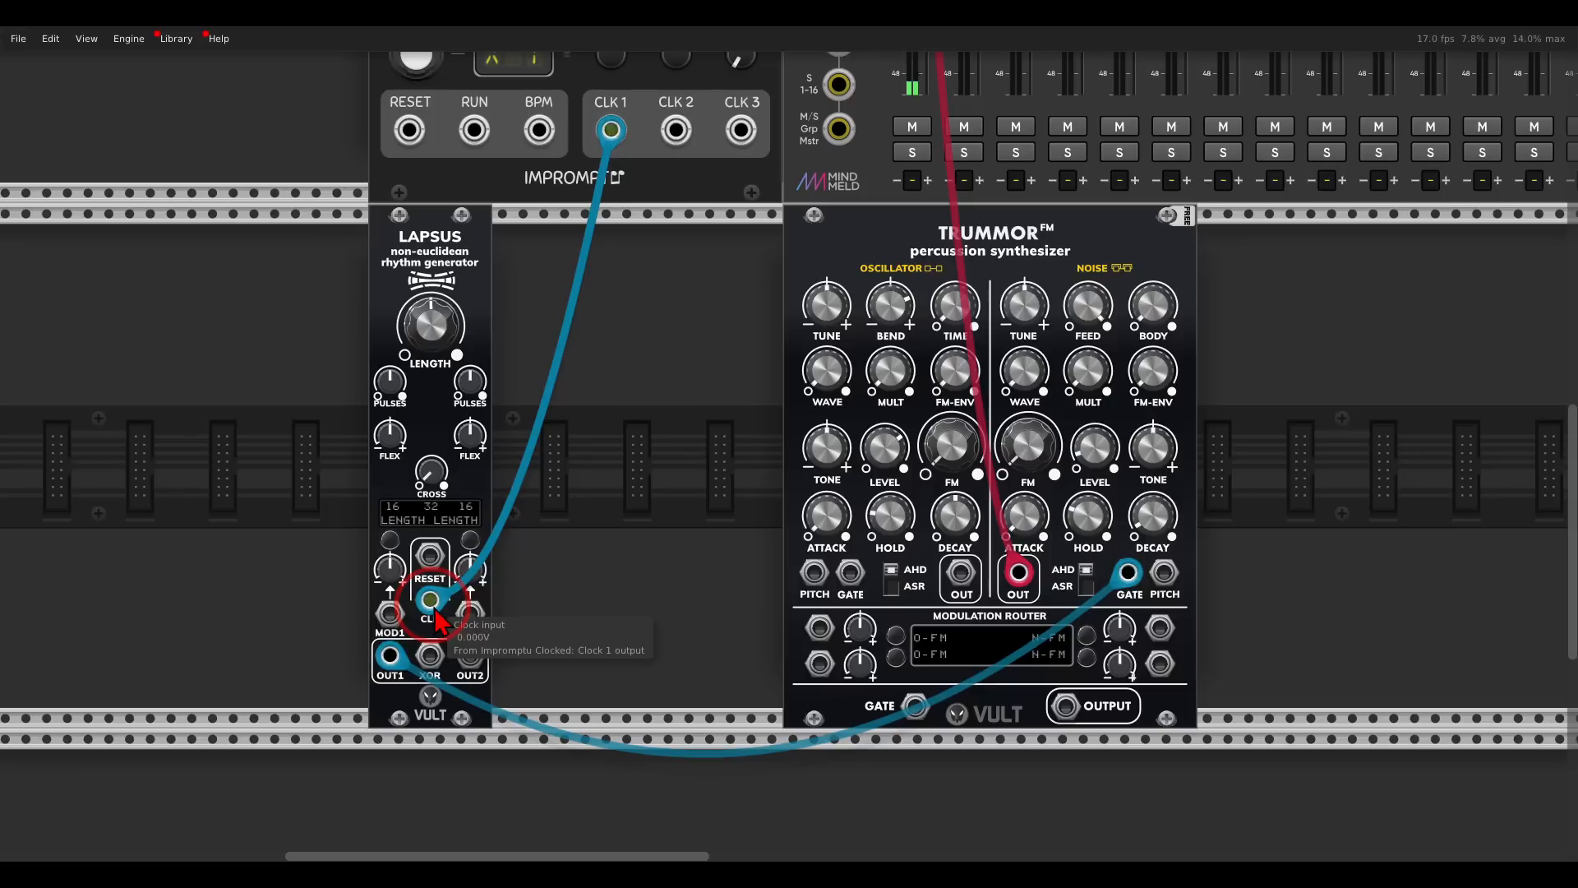
{"action": "left_click_drag", "start_coordinate": [430, 555], "coordinate": [409, 130]}
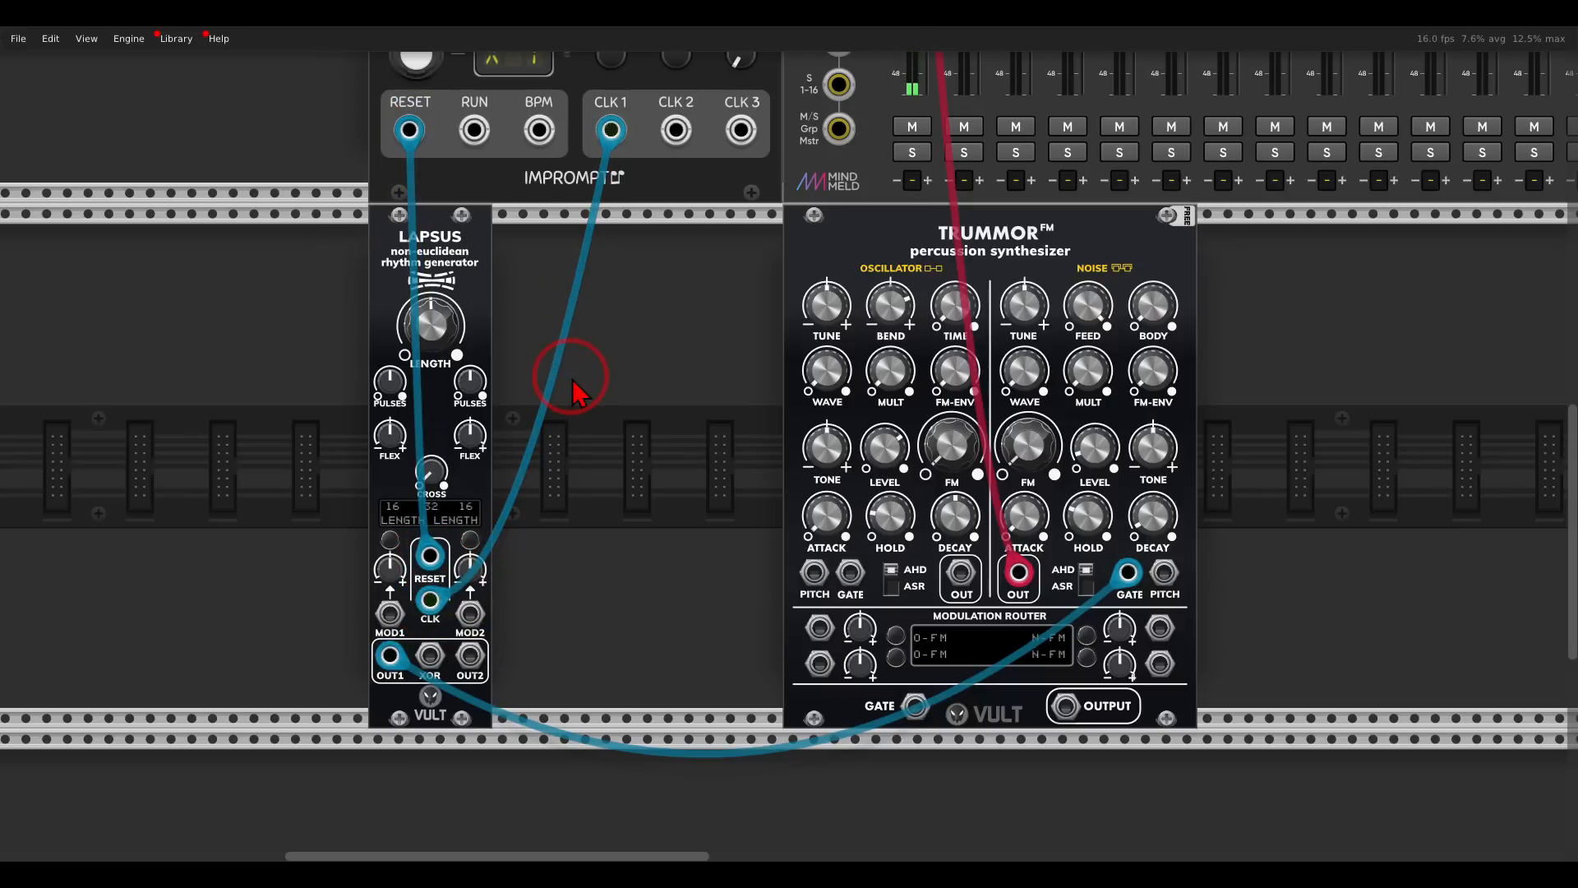
- Move the Trummor FM module closer to Lapsus and raise the noise section's level
{"action": "left_click_drag", "start_coordinate": [856, 268], "coordinate": [680, 230]}
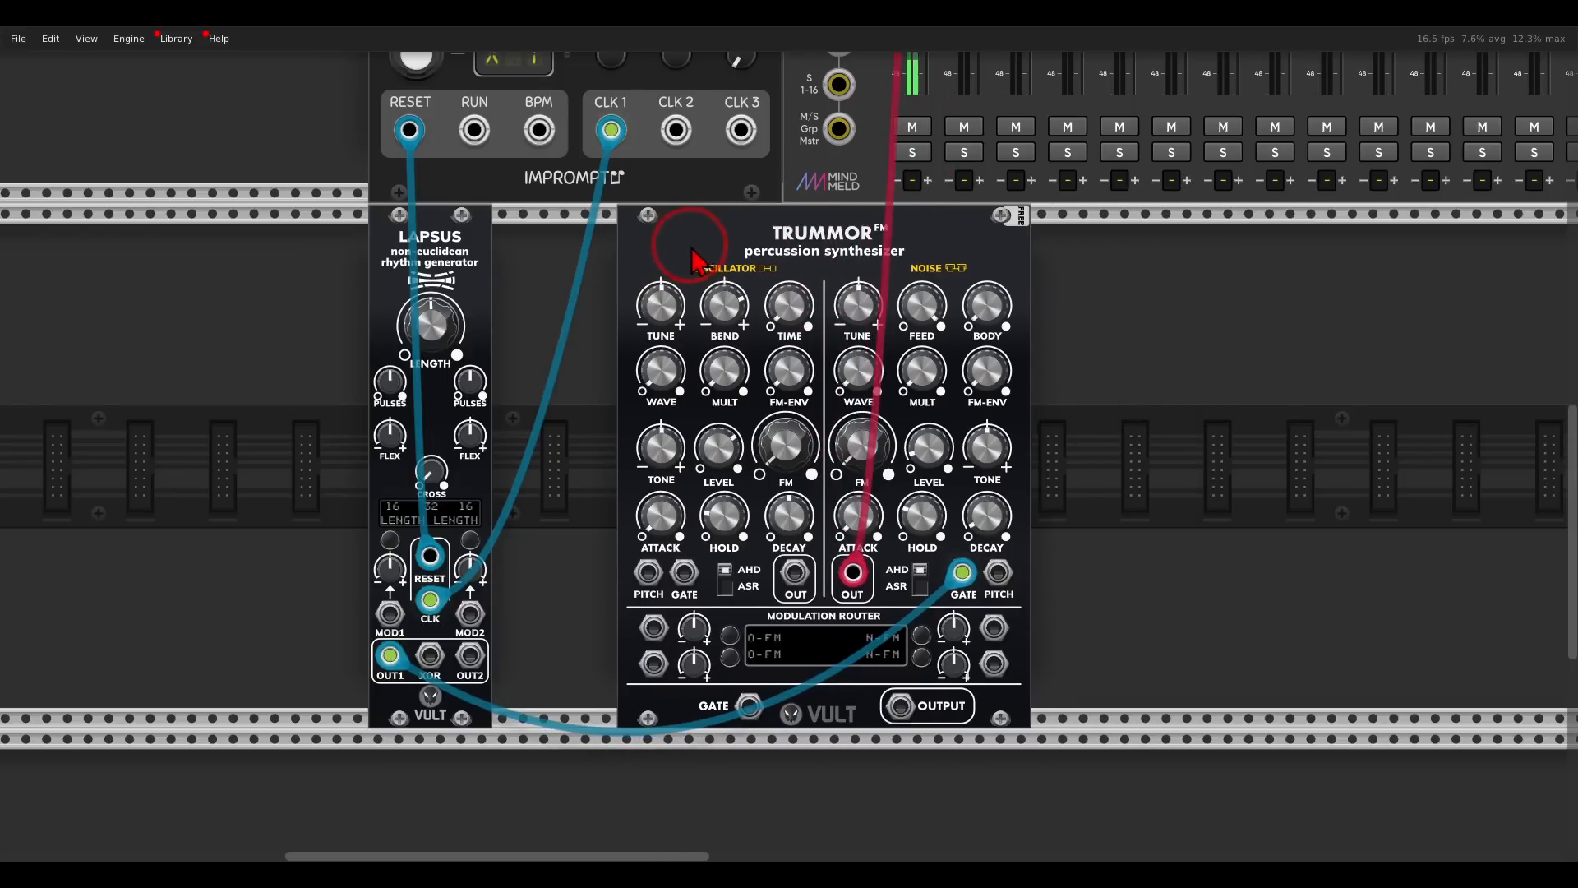
{"action": "left_click_drag", "start_coordinate": [915, 447], "coordinate": [886, 325]}
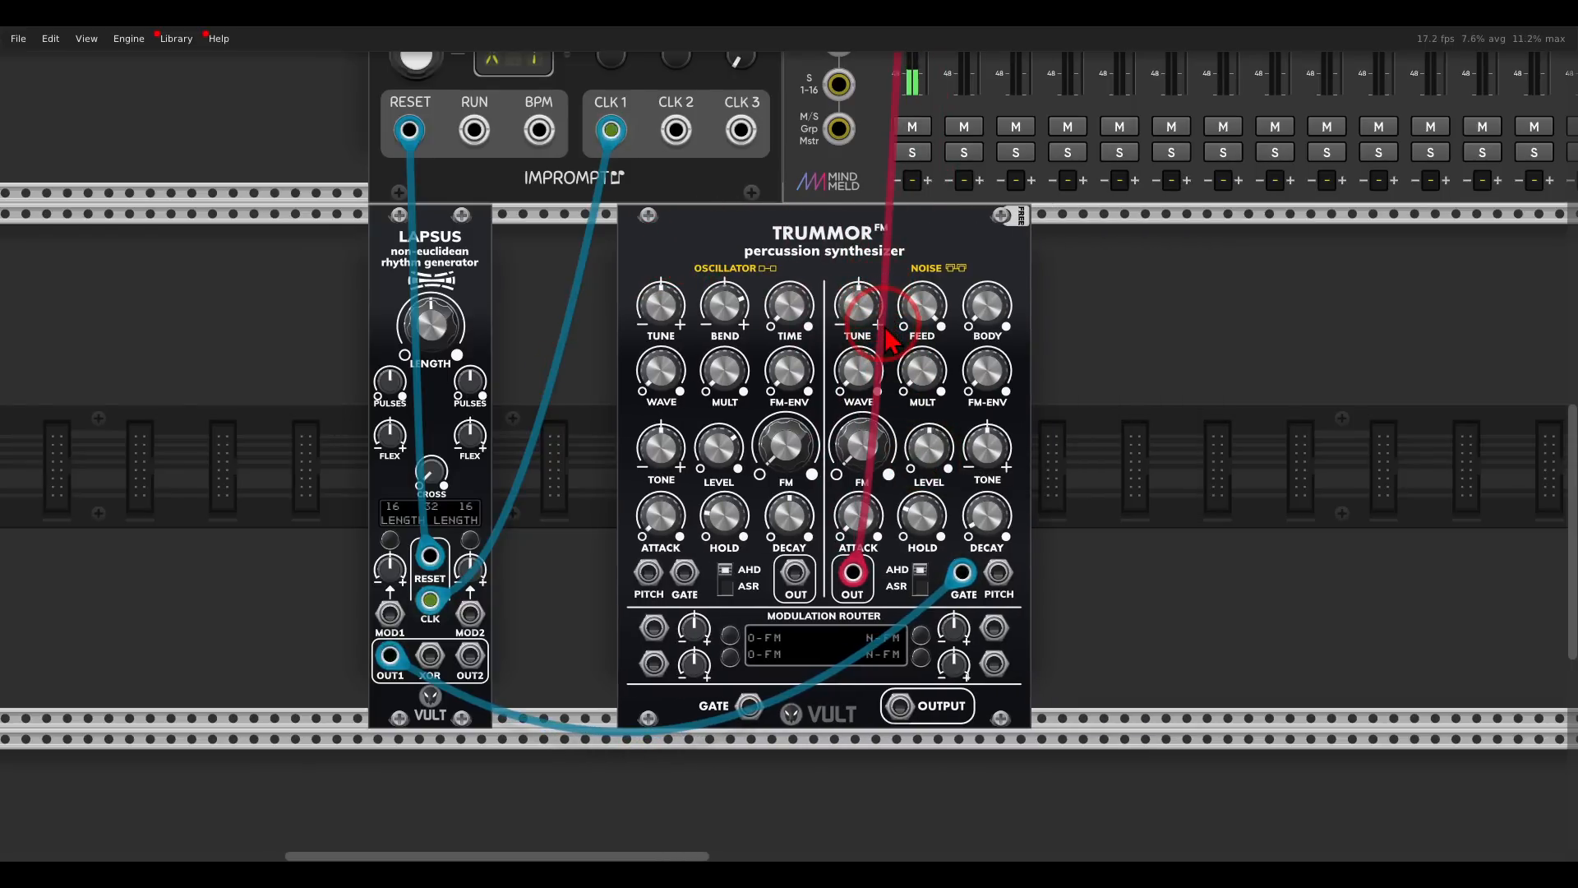
- Set the Lapsus sequence length to 12 steps and the first channel's pulses to 5
{"action": "mouse_move", "coordinate": [449, 327]}
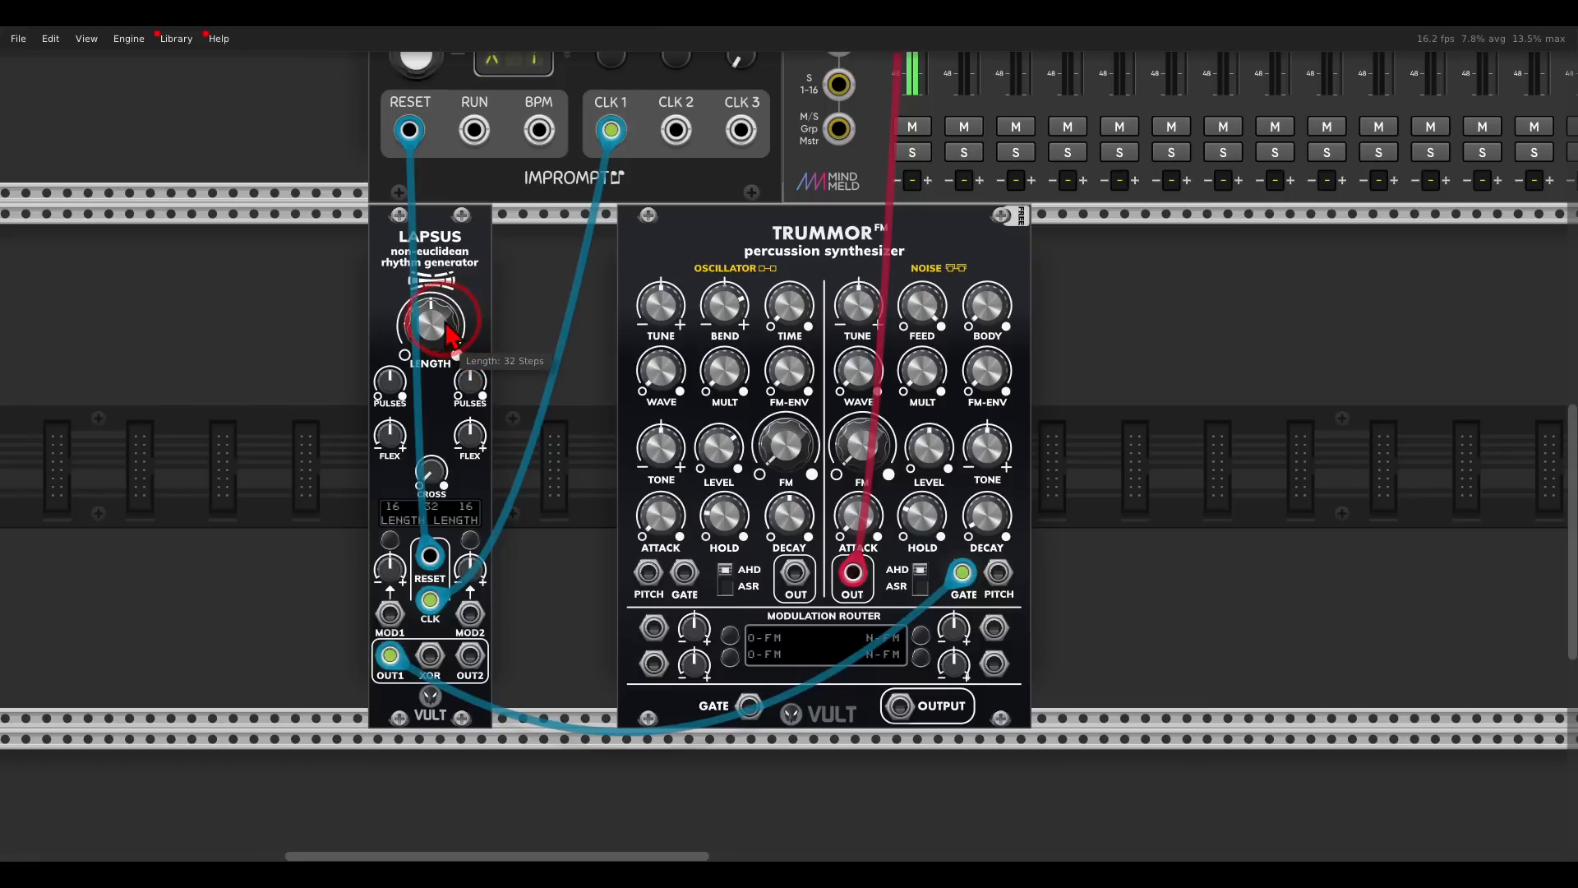
{"action": "left_click_drag", "start_coordinate": [444, 325], "coordinate": [444, 434]}
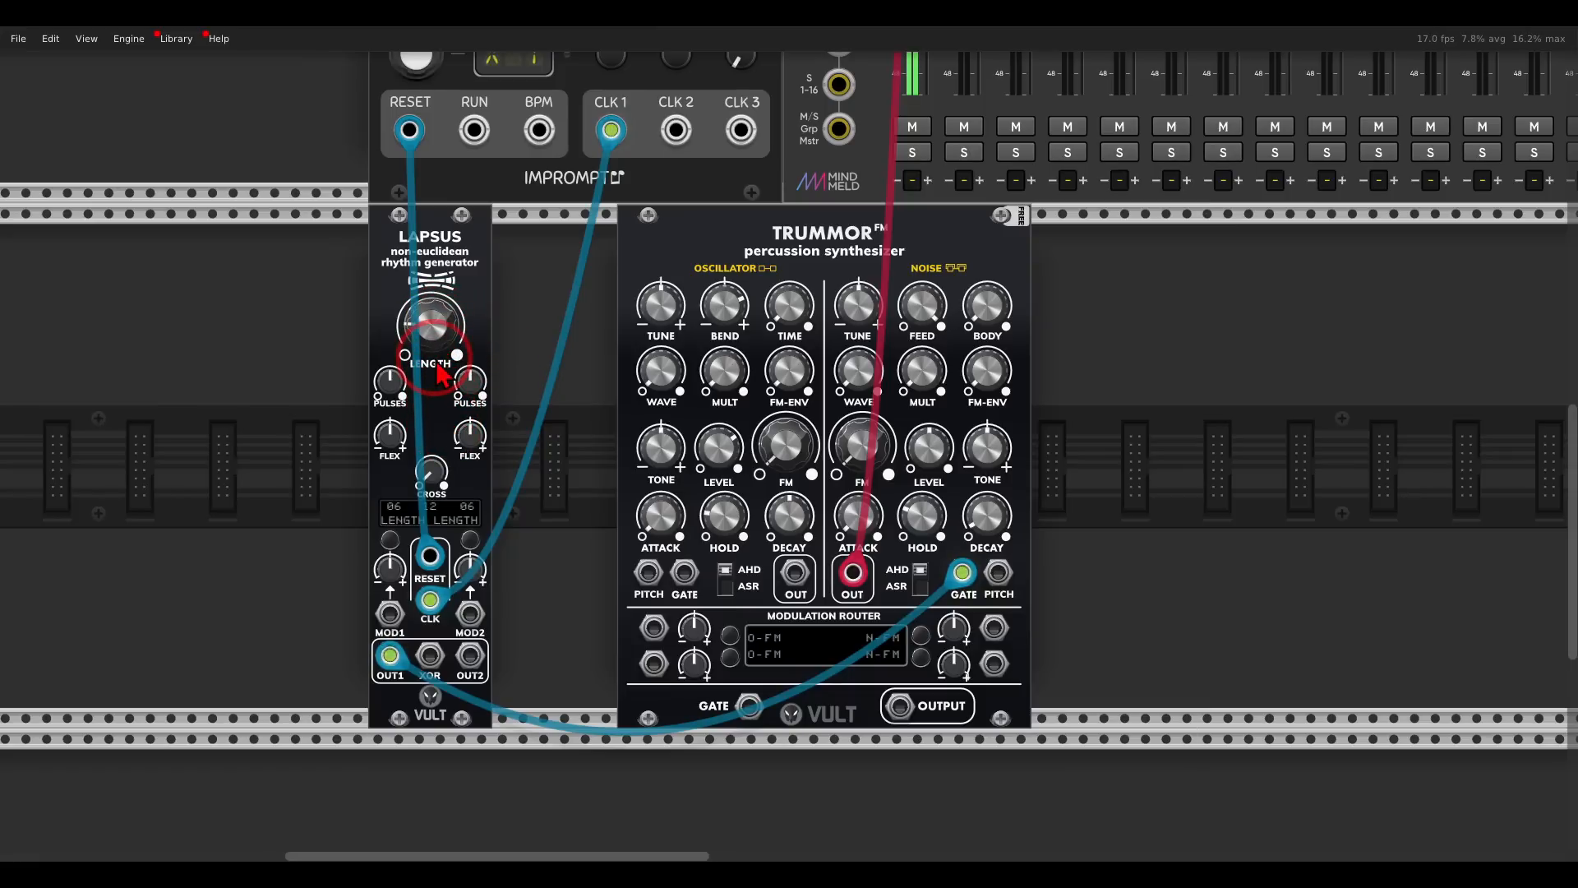
{"action": "mouse_move", "coordinate": [401, 393]}
{"action": "left_click_drag", "start_coordinate": [400, 393], "coordinate": [403, 428]}
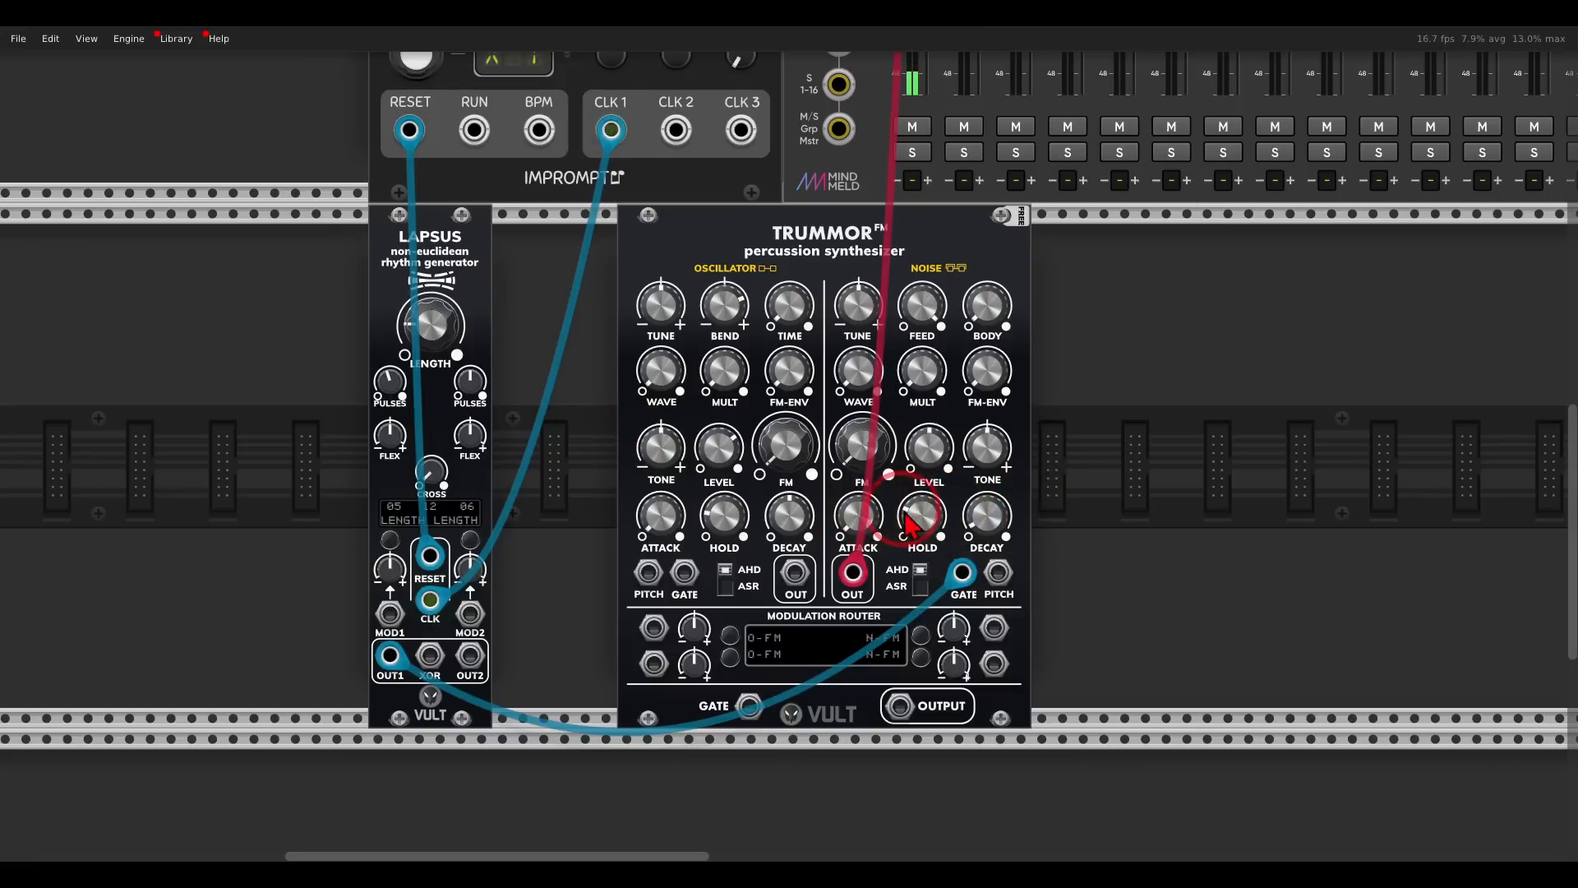
- Shape the Trummor FM noise sound: lower the hold, raise the tone, and set decay to 30.25% and body to 94.5%
{"action": "mouse_move", "coordinate": [961, 523]}
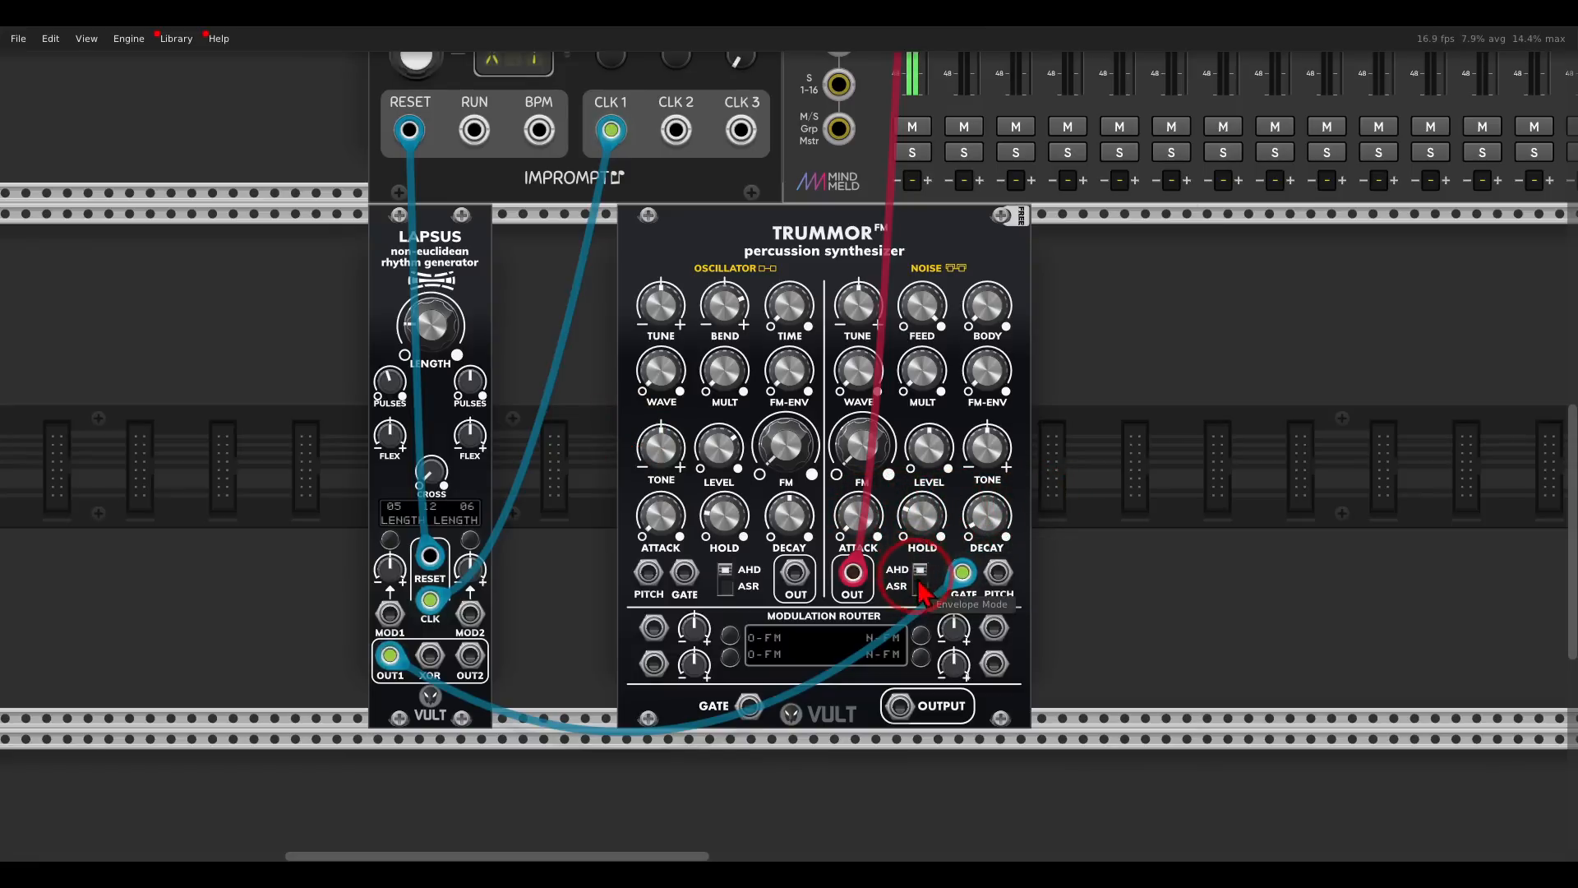
{"action": "left_click_drag", "start_coordinate": [923, 528], "coordinate": [999, 649]}
{"action": "left_click_drag", "start_coordinate": [1005, 533], "coordinate": [947, 436]}
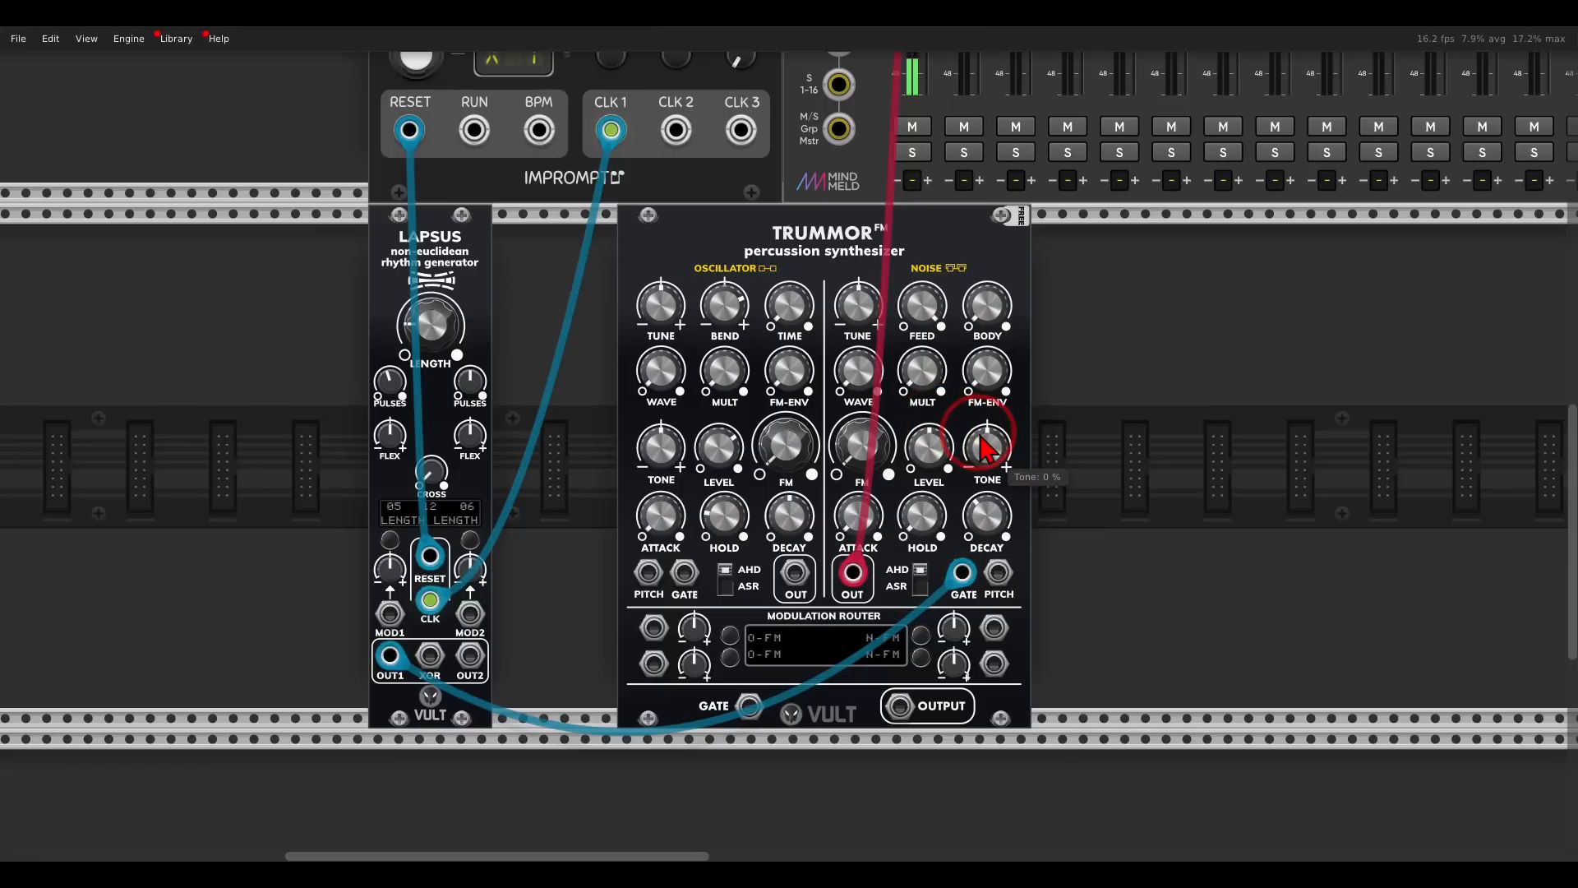
{"action": "left_click_drag", "start_coordinate": [992, 452], "coordinate": [966, 401]}
{"action": "left_click_drag", "start_coordinate": [991, 525], "coordinate": [992, 544]}
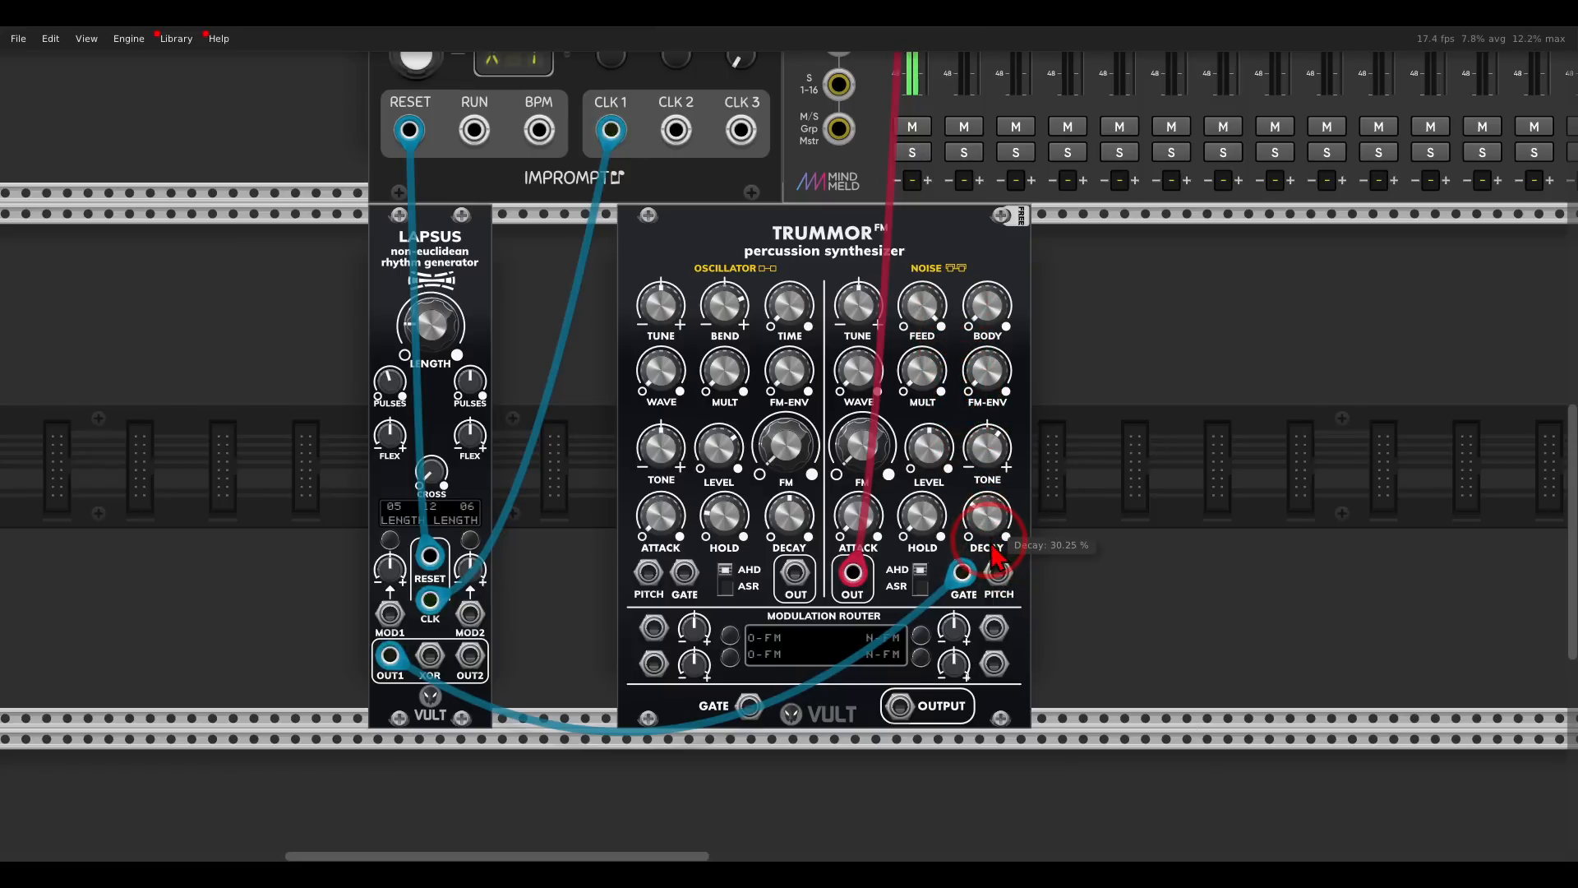
{"action": "left_click_drag", "start_coordinate": [995, 317], "coordinate": [948, 123]}
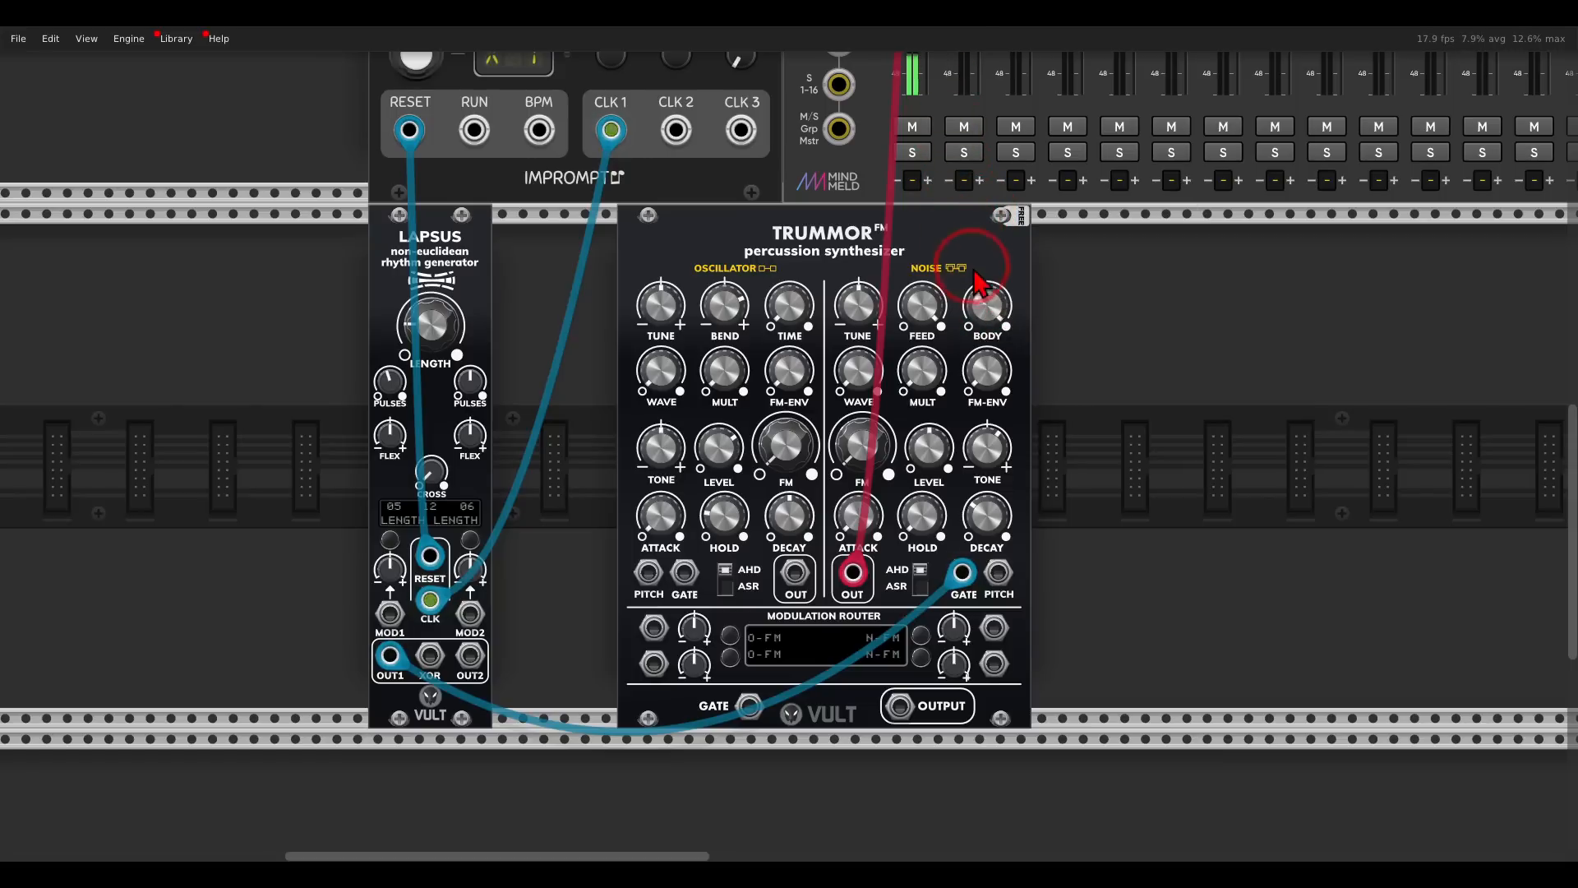
- Move the Trummor FM module directly against Lapsus and add a Caudal chaos module beside it
{"action": "left_click_drag", "start_coordinate": [961, 254], "coordinate": [834, 252]}
{"action": "right_click", "coordinate": [989, 322]}
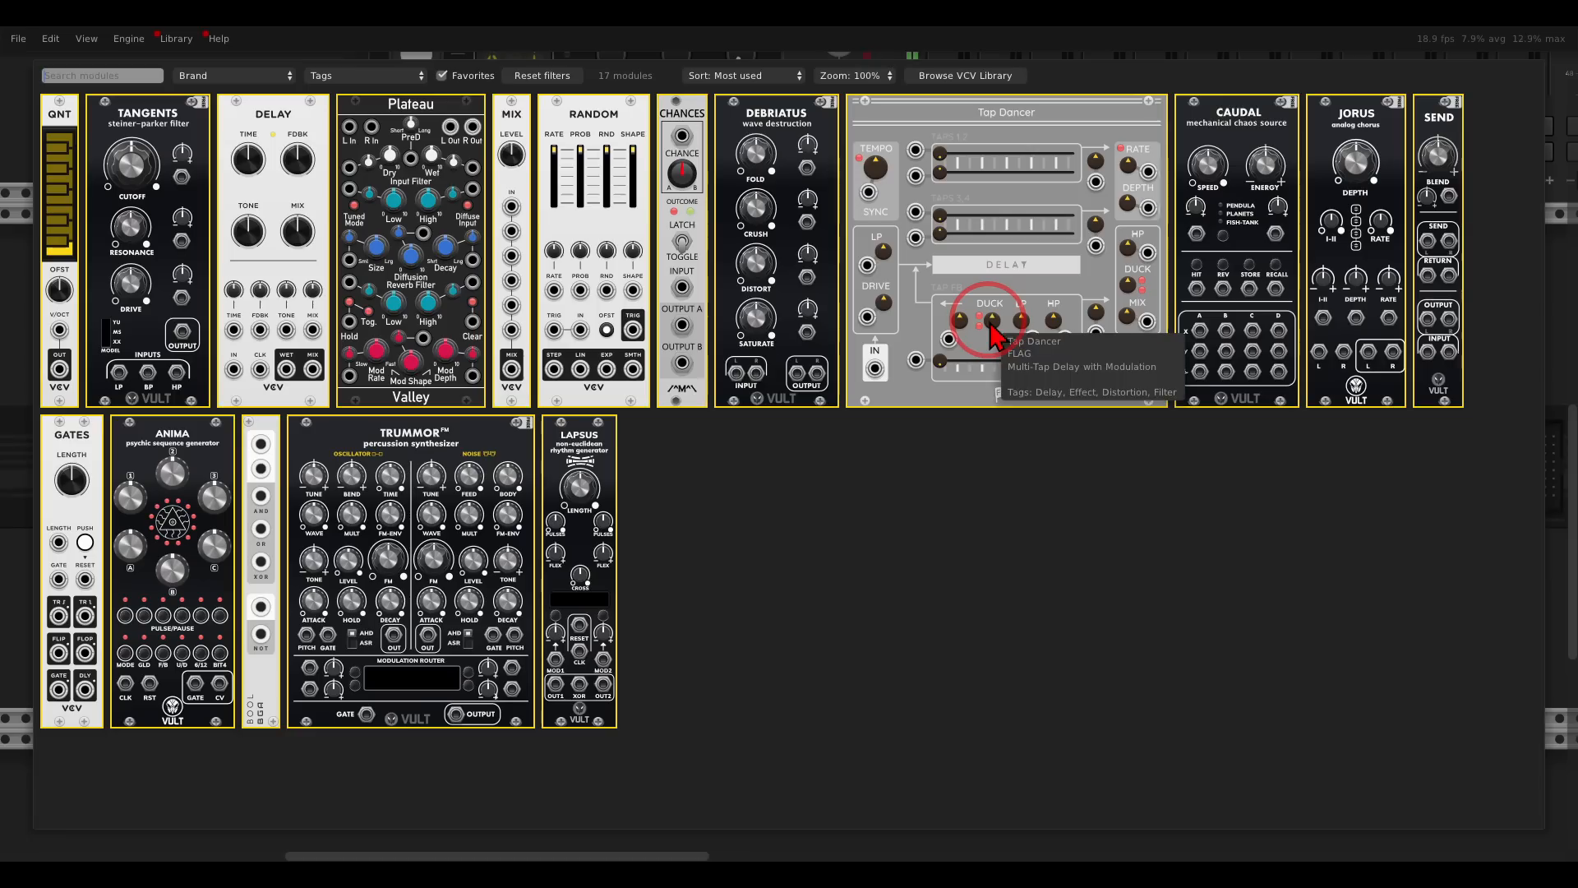
{"action": "left_click_drag", "start_coordinate": [1215, 140], "coordinate": [1017, 333]}
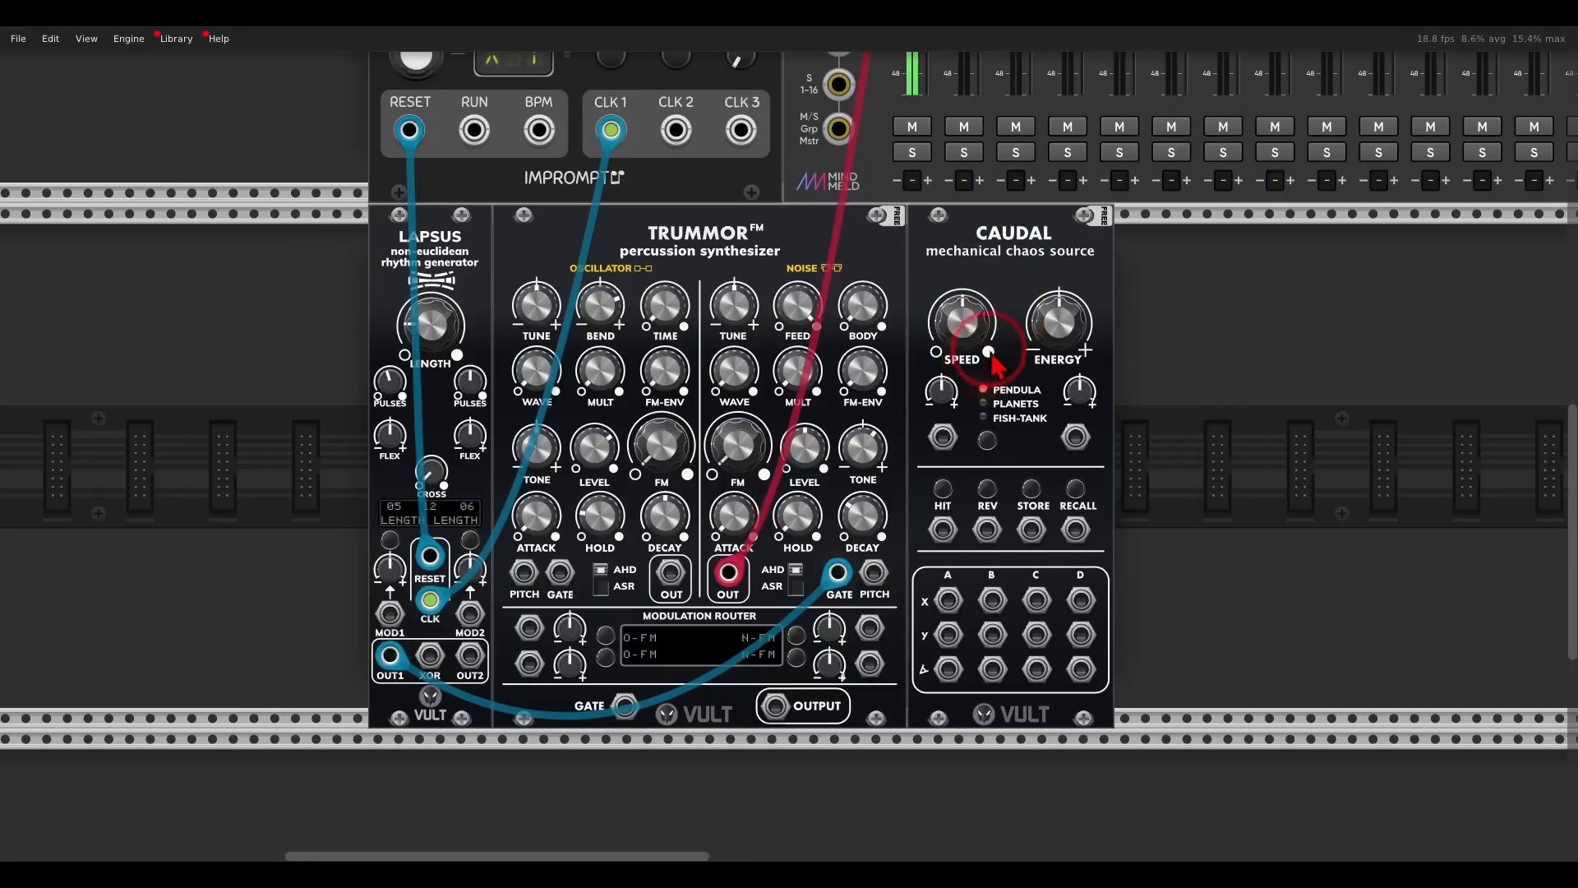
- Assign the noise decay to modulation slot 2 of the Trummor FM and set the decay to 22.25%
{"action": "left_click_drag", "start_coordinate": [986, 366], "coordinate": [1112, 230]}
{"action": "scroll", "coordinate": [910, 546], "scroll_direction": "up", "scroll_amount": 1}
{"action": "scroll", "coordinate": [913, 561], "scroll_direction": "up", "scroll_amount": 1}
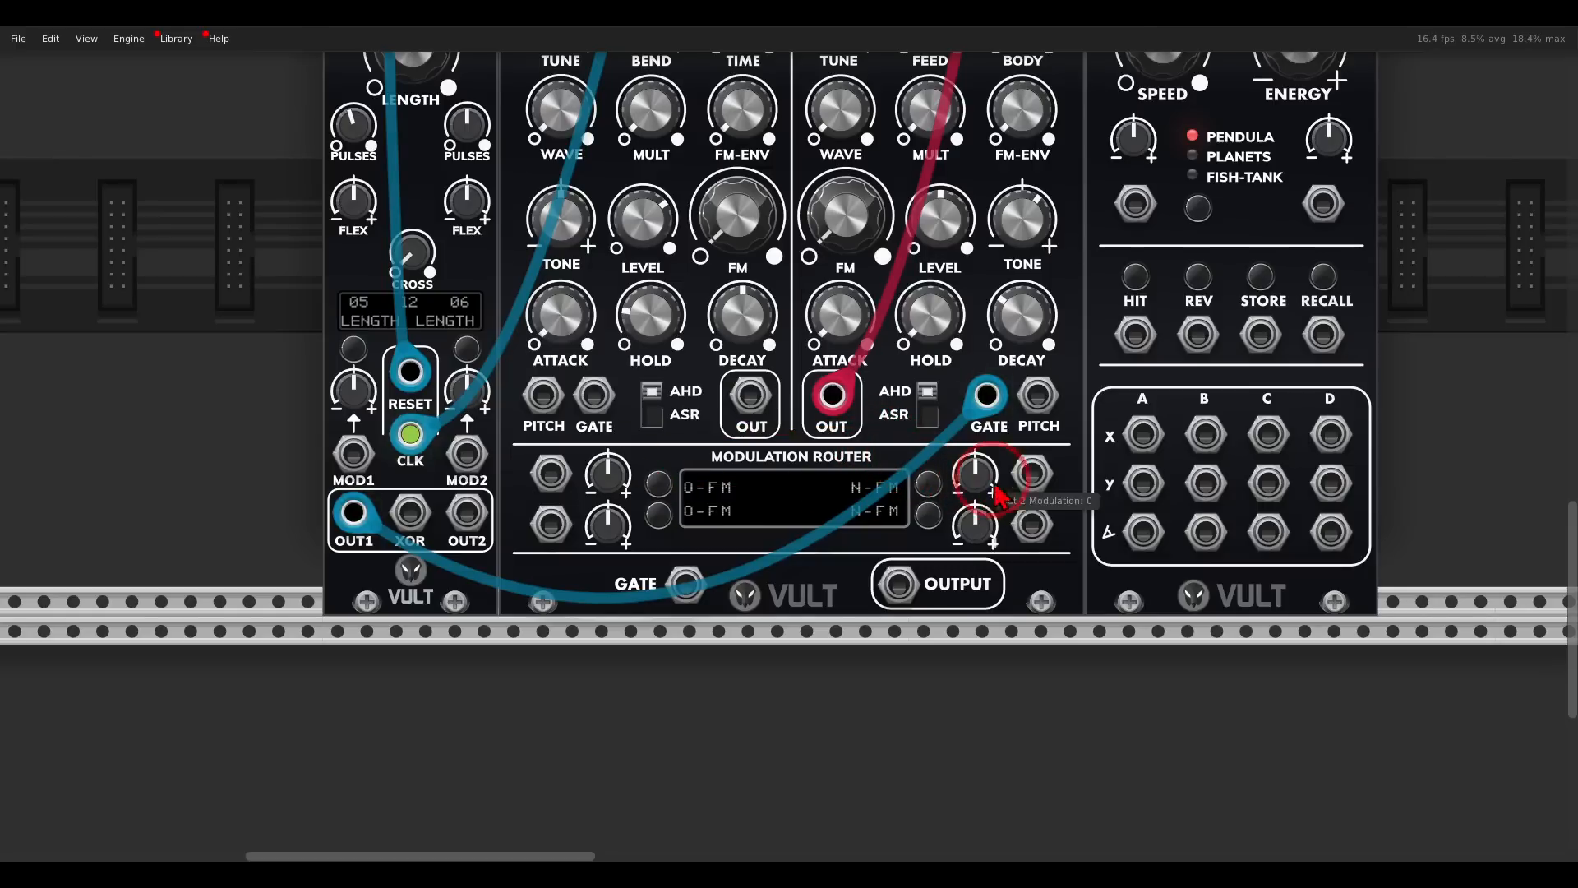
{"action": "left_click", "coordinate": [935, 485]}
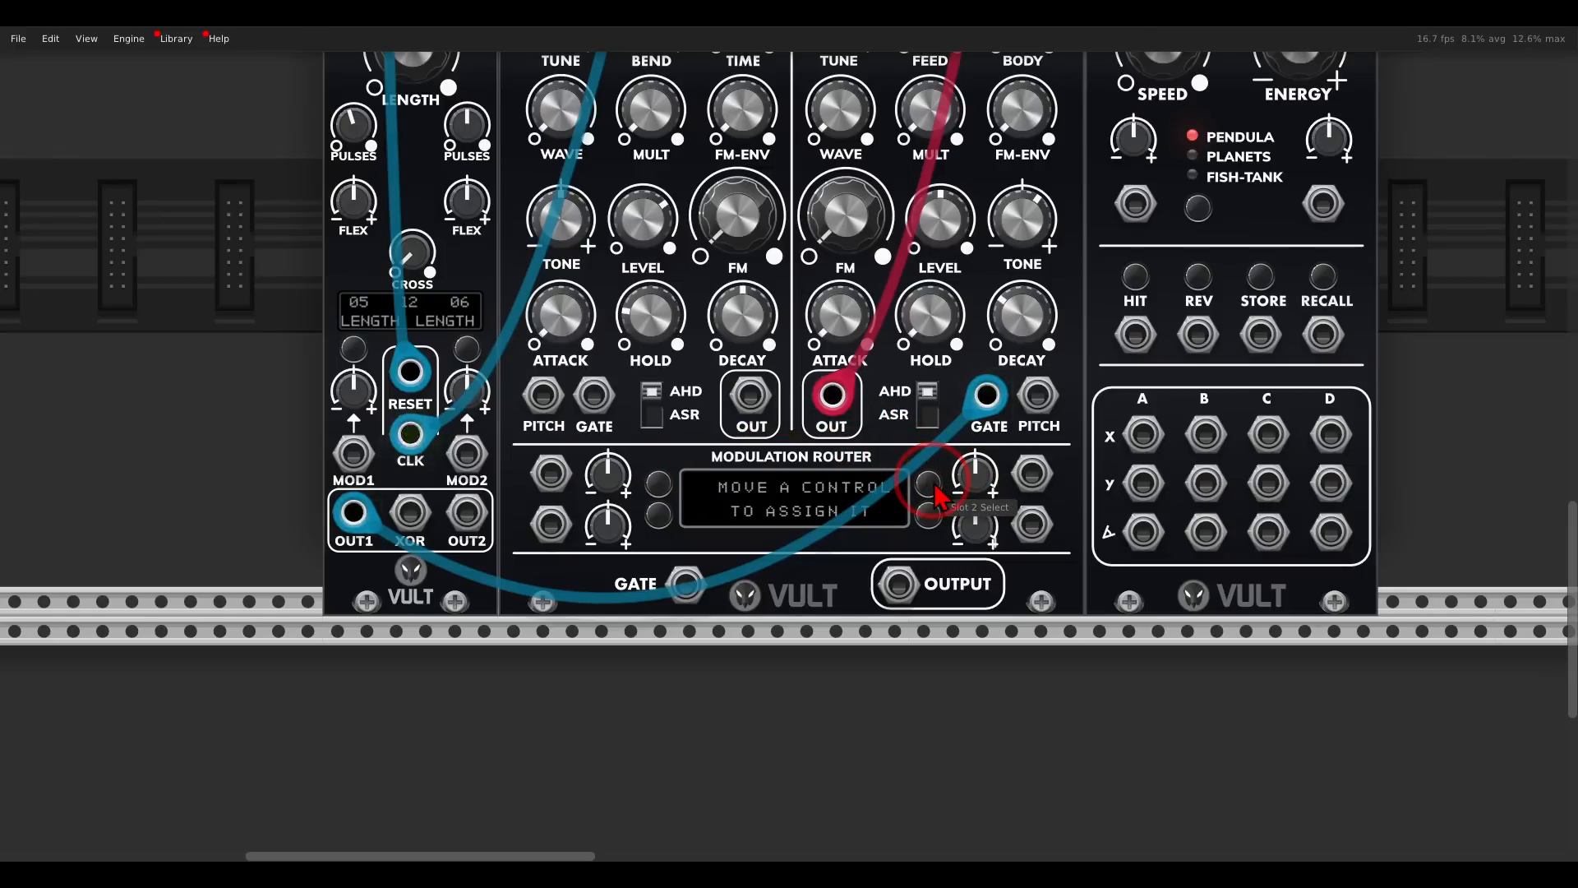
{"action": "left_click_drag", "start_coordinate": [1017, 341], "coordinate": [1028, 368]}
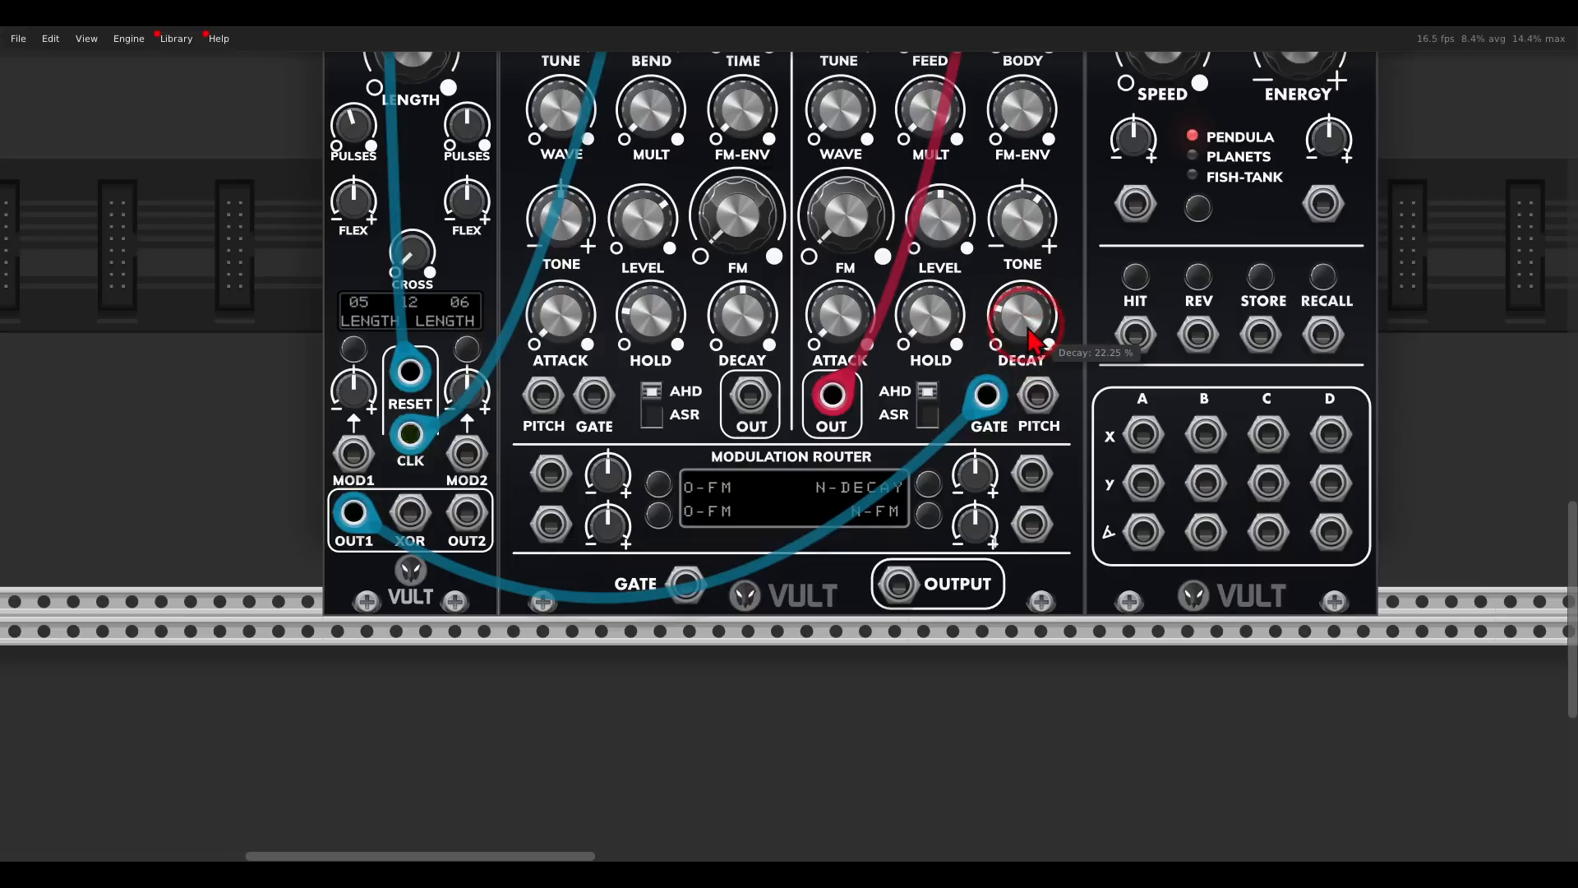
- Patch Caudal's A X output into the slot 2 input with modulation 0.28, and adjust Caudal's speed
{"action": "left_click_drag", "start_coordinate": [1032, 474], "coordinate": [1143, 434]}
{"action": "left_click_drag", "start_coordinate": [974, 471], "coordinate": [969, 422]}
{"action": "scroll", "coordinate": [1181, 237], "scroll_direction": "up", "scroll_amount": 2}
{"action": "scroll", "coordinate": [1181, 237], "scroll_direction": "up", "scroll_amount": 1}
{"action": "left_click_drag", "start_coordinate": [1166, 201], "coordinate": [1153, 151]}
{"action": "scroll", "coordinate": [1039, 278], "scroll_direction": "down", "scroll_amount": 2}
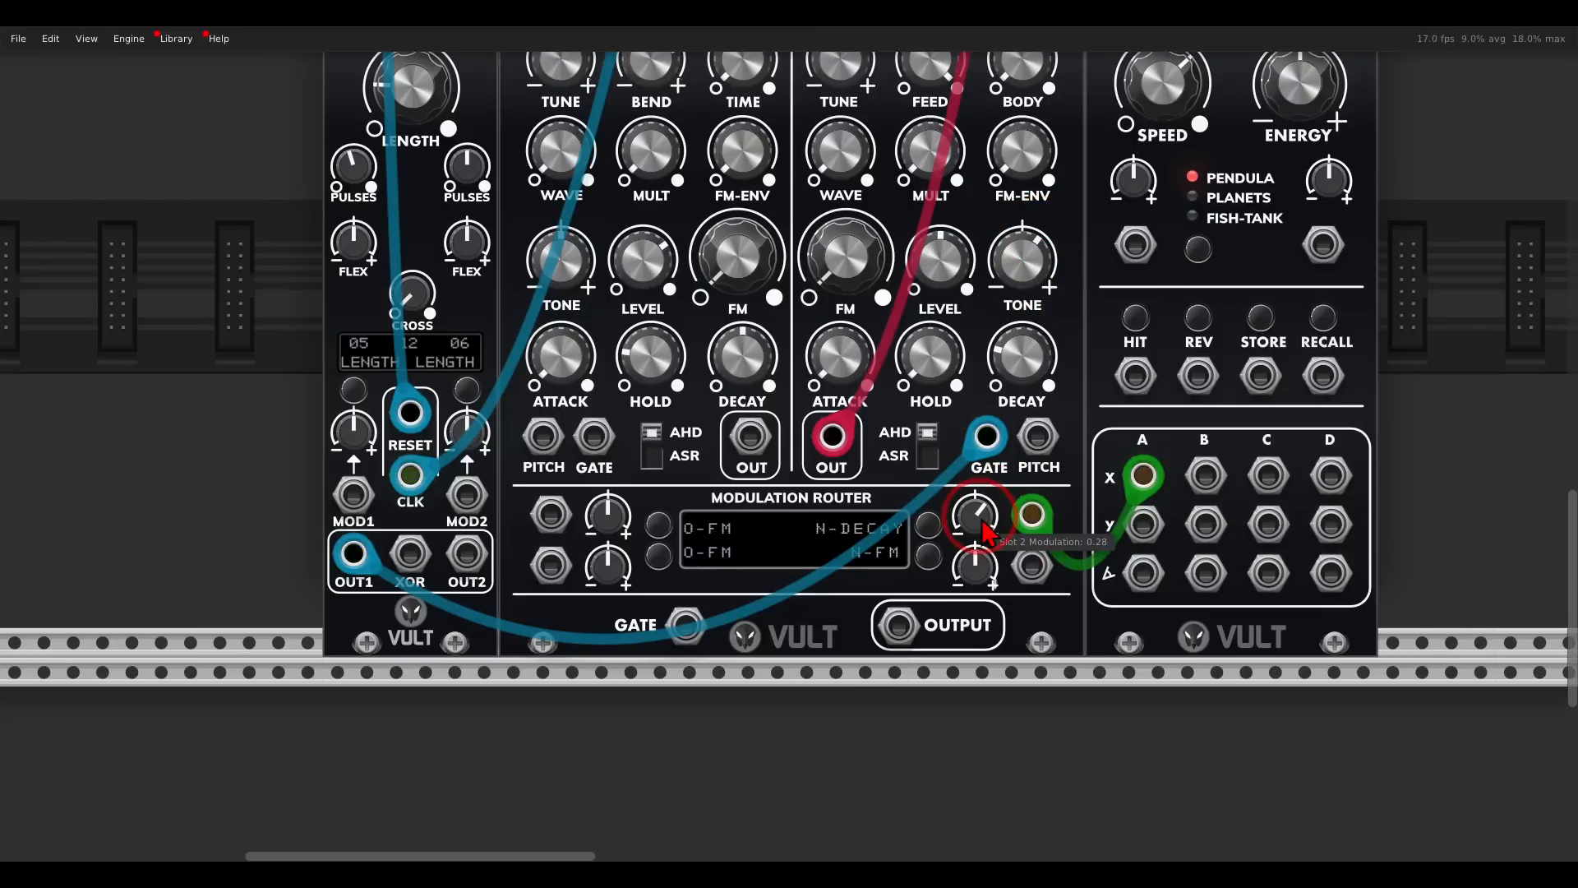
{"action": "scroll", "coordinate": [983, 531], "scroll_direction": "up", "scroll_amount": 1}
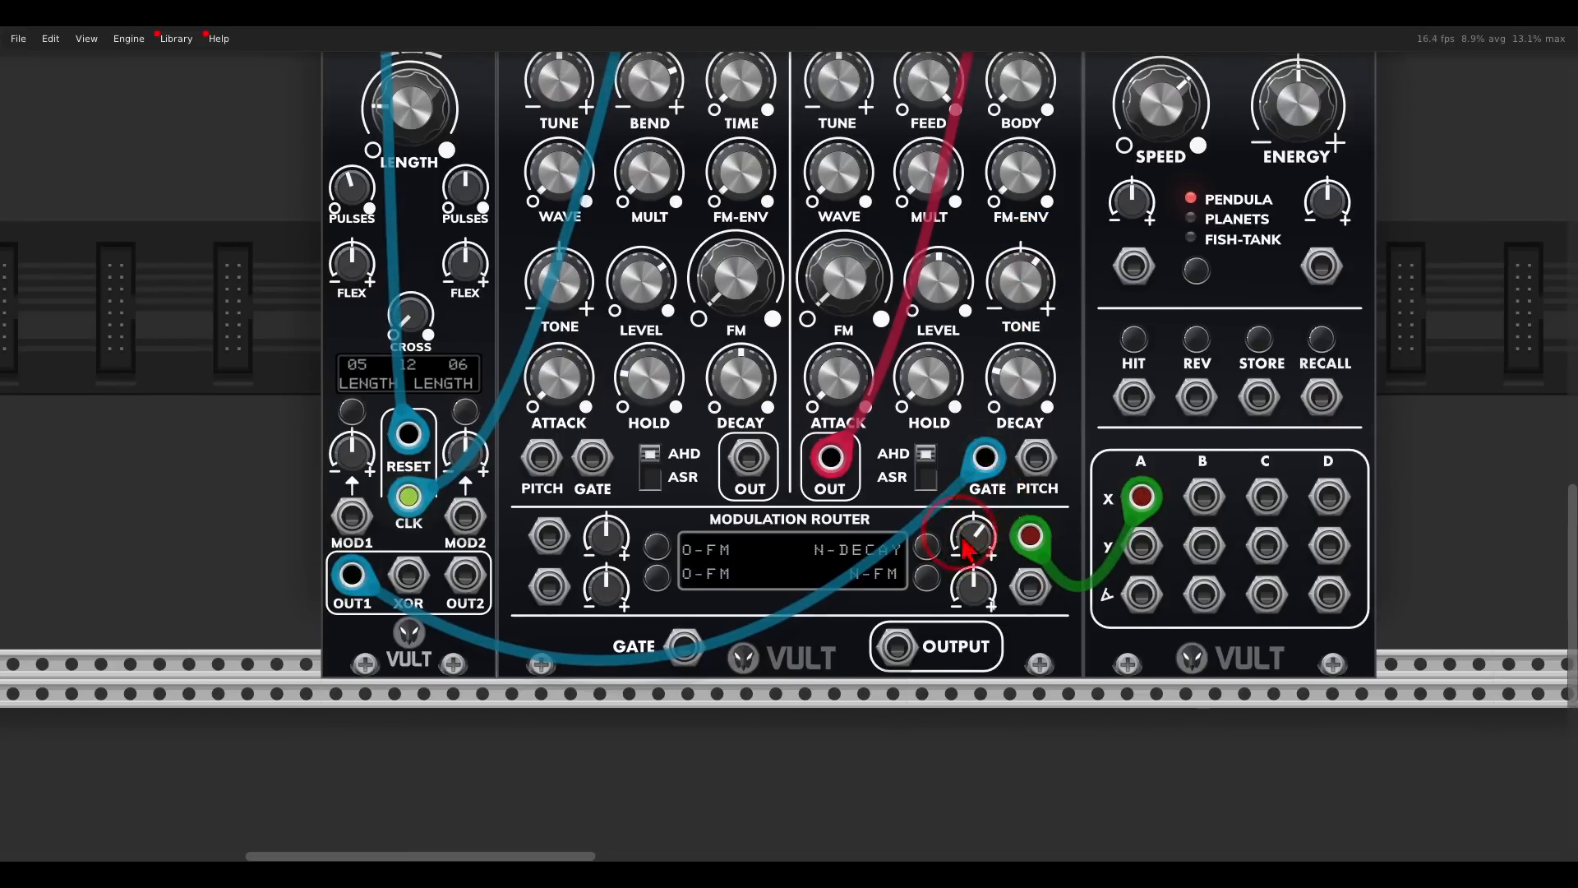
- Assign the noise tone to the lower noise-side modulation slot and modulate it from Caudal's B X output
{"action": "left_click", "coordinate": [927, 578]}
{"action": "left_click", "coordinate": [1023, 281]}
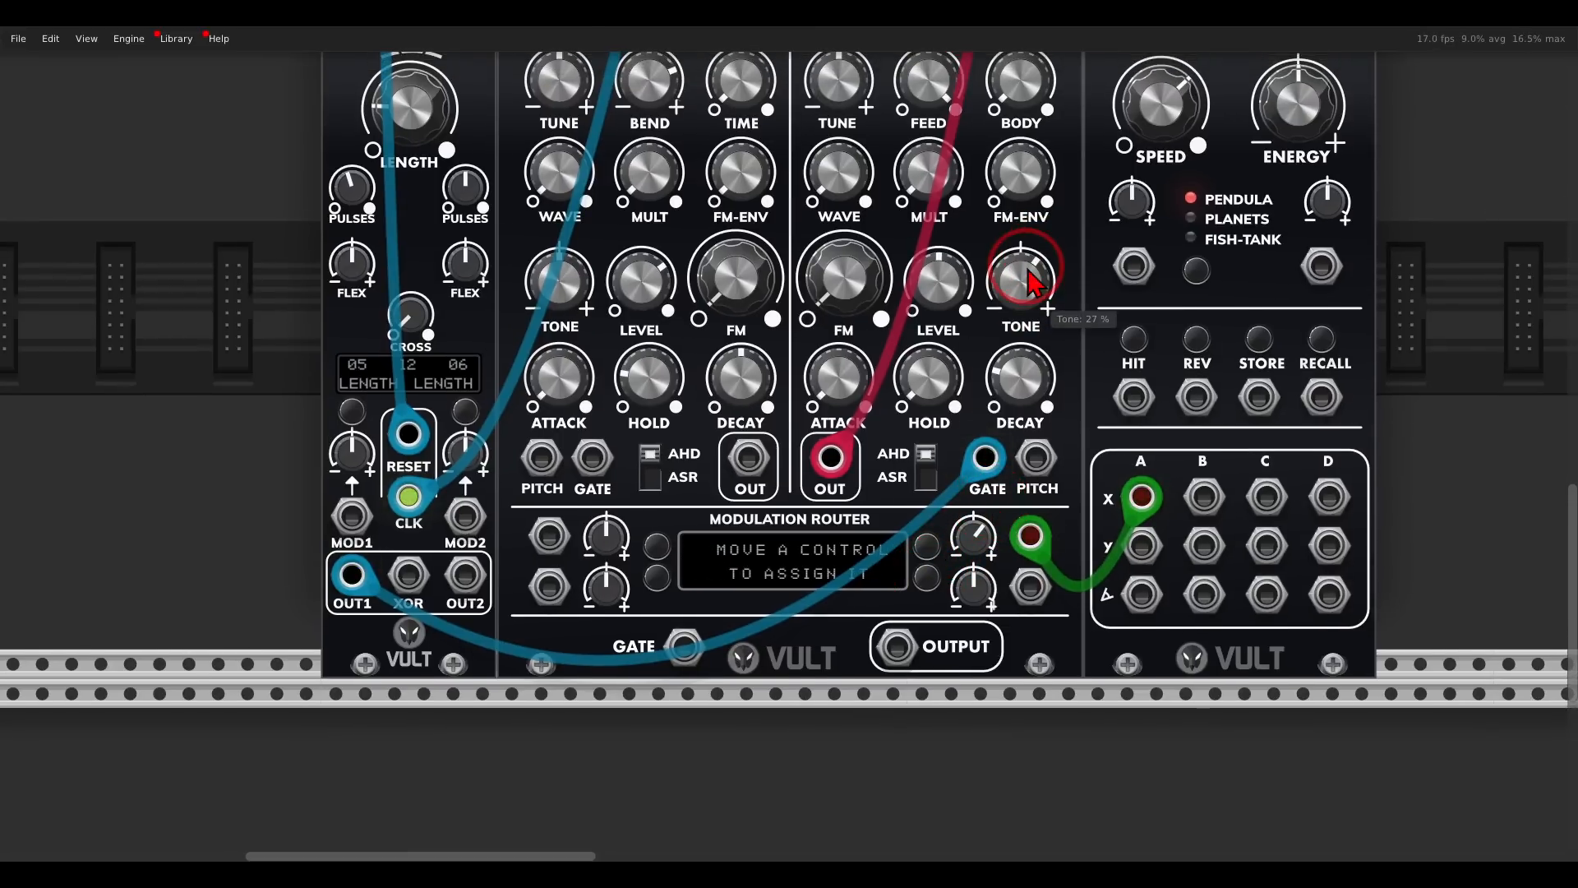
{"action": "left_click_drag", "start_coordinate": [1204, 497], "coordinate": [959, 542]}
- Assign the noise body to modulation slot 1, set body to 47.5%, and modulate it strongly from Caudal's C X output
{"action": "left_click", "coordinate": [654, 545]}
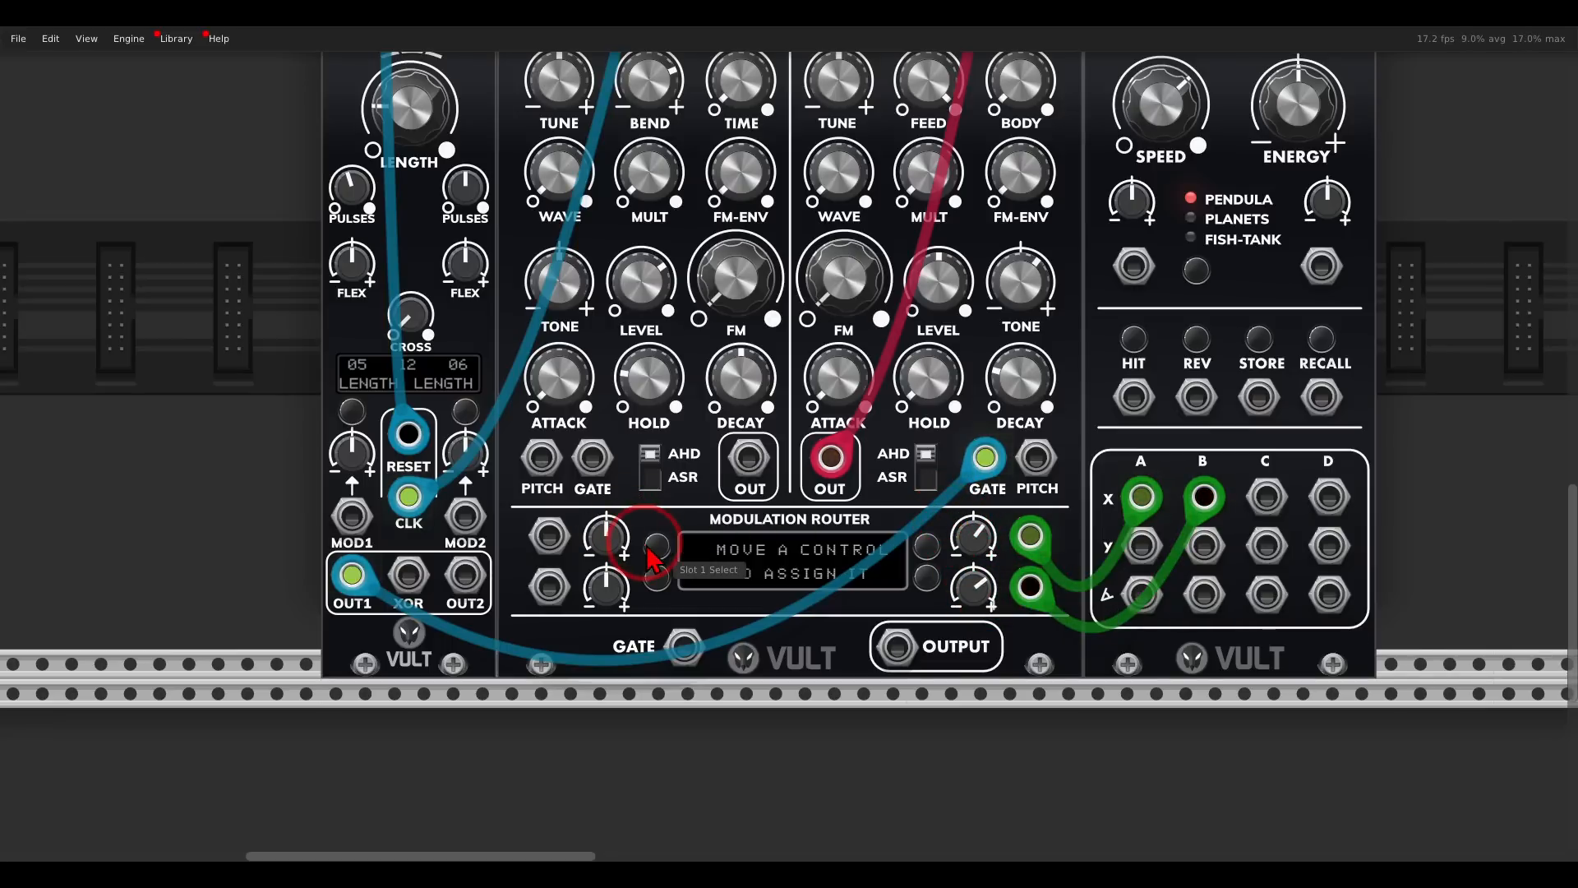
{"action": "scroll", "coordinate": [937, 238], "scroll_direction": "up", "scroll_amount": 1}
{"action": "left_click_drag", "start_coordinate": [1017, 134], "coordinate": [1018, 112]}
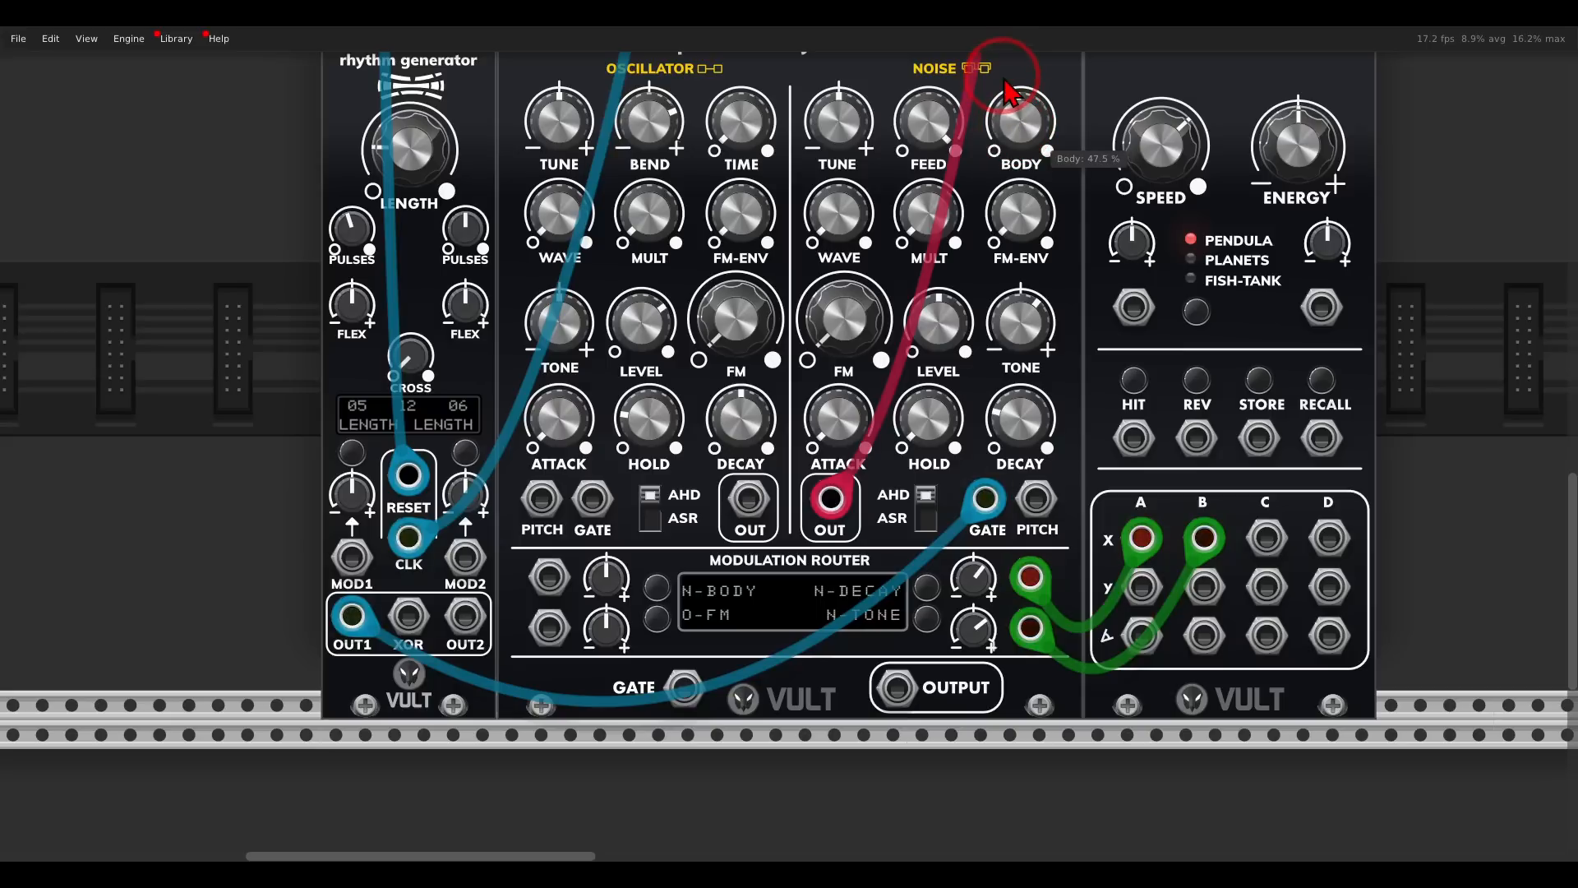
{"action": "left_click_drag", "start_coordinate": [549, 578], "coordinate": [1264, 544]}
{"action": "left_click_drag", "start_coordinate": [605, 580], "coordinate": [556, 370]}
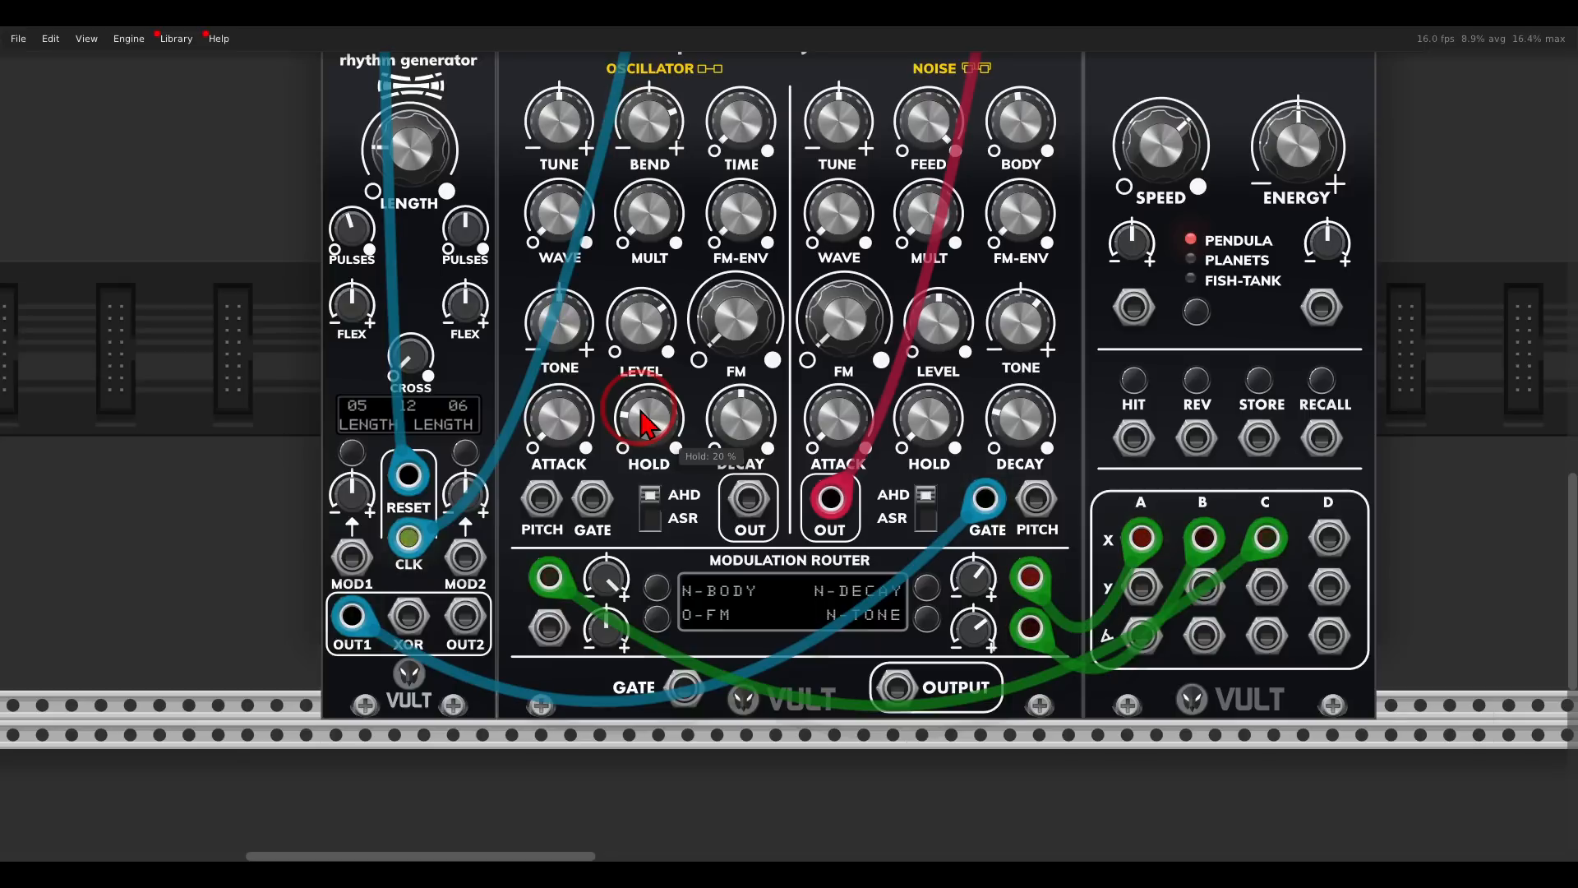
- Add the Tap Dancer delay module next to Caudal
{"action": "scroll", "coordinate": [744, 461], "scroll_direction": "down", "scroll_amount": 5}
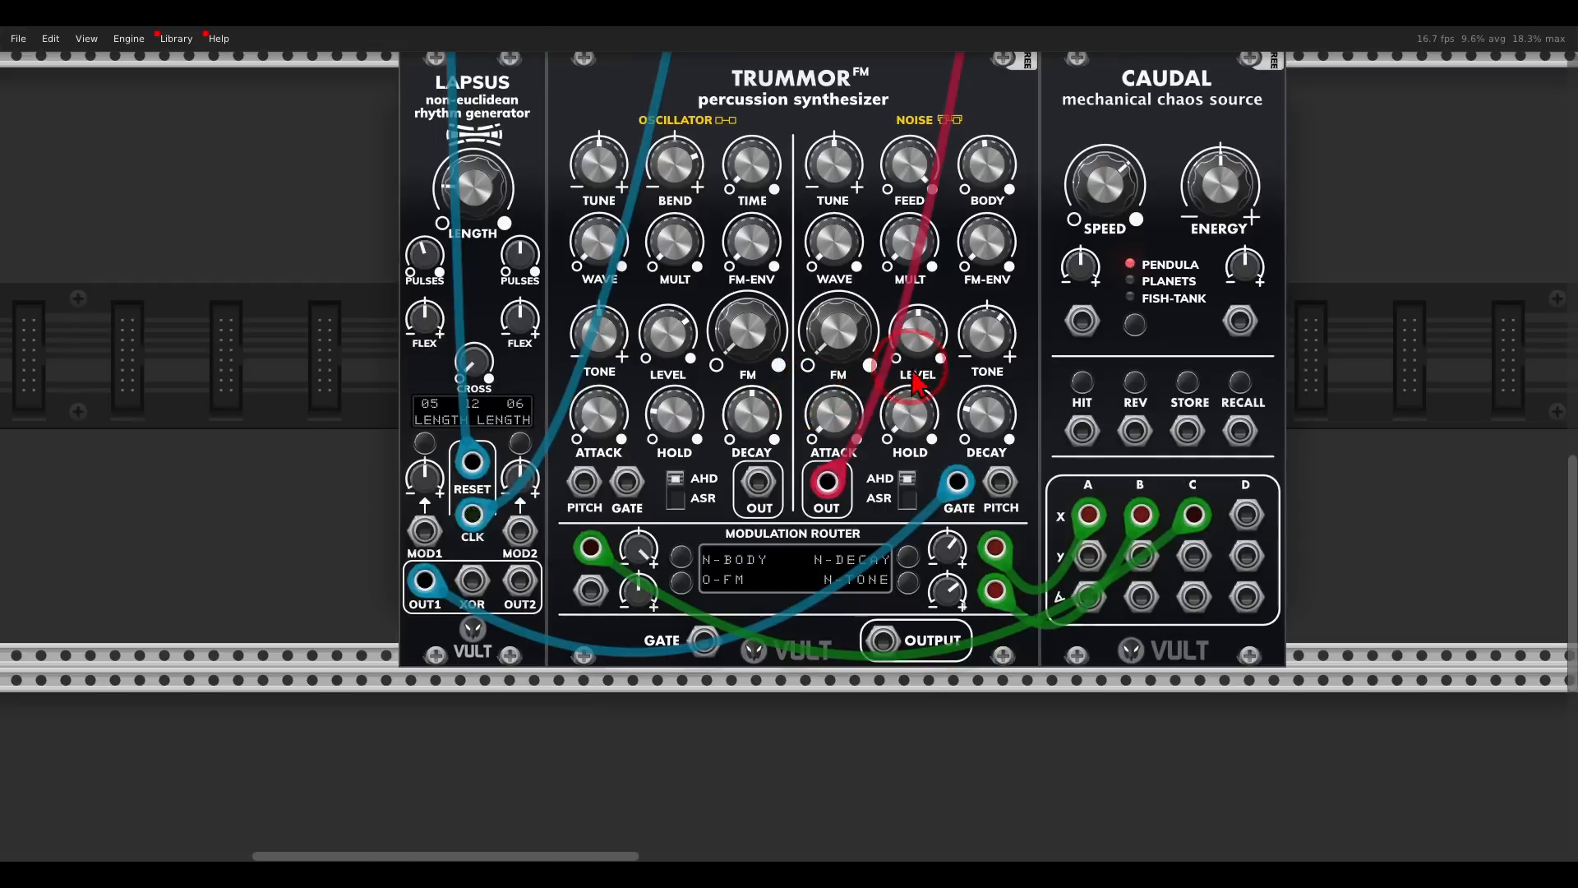
{"action": "scroll", "coordinate": [831, 415], "scroll_direction": "down", "scroll_amount": 3}
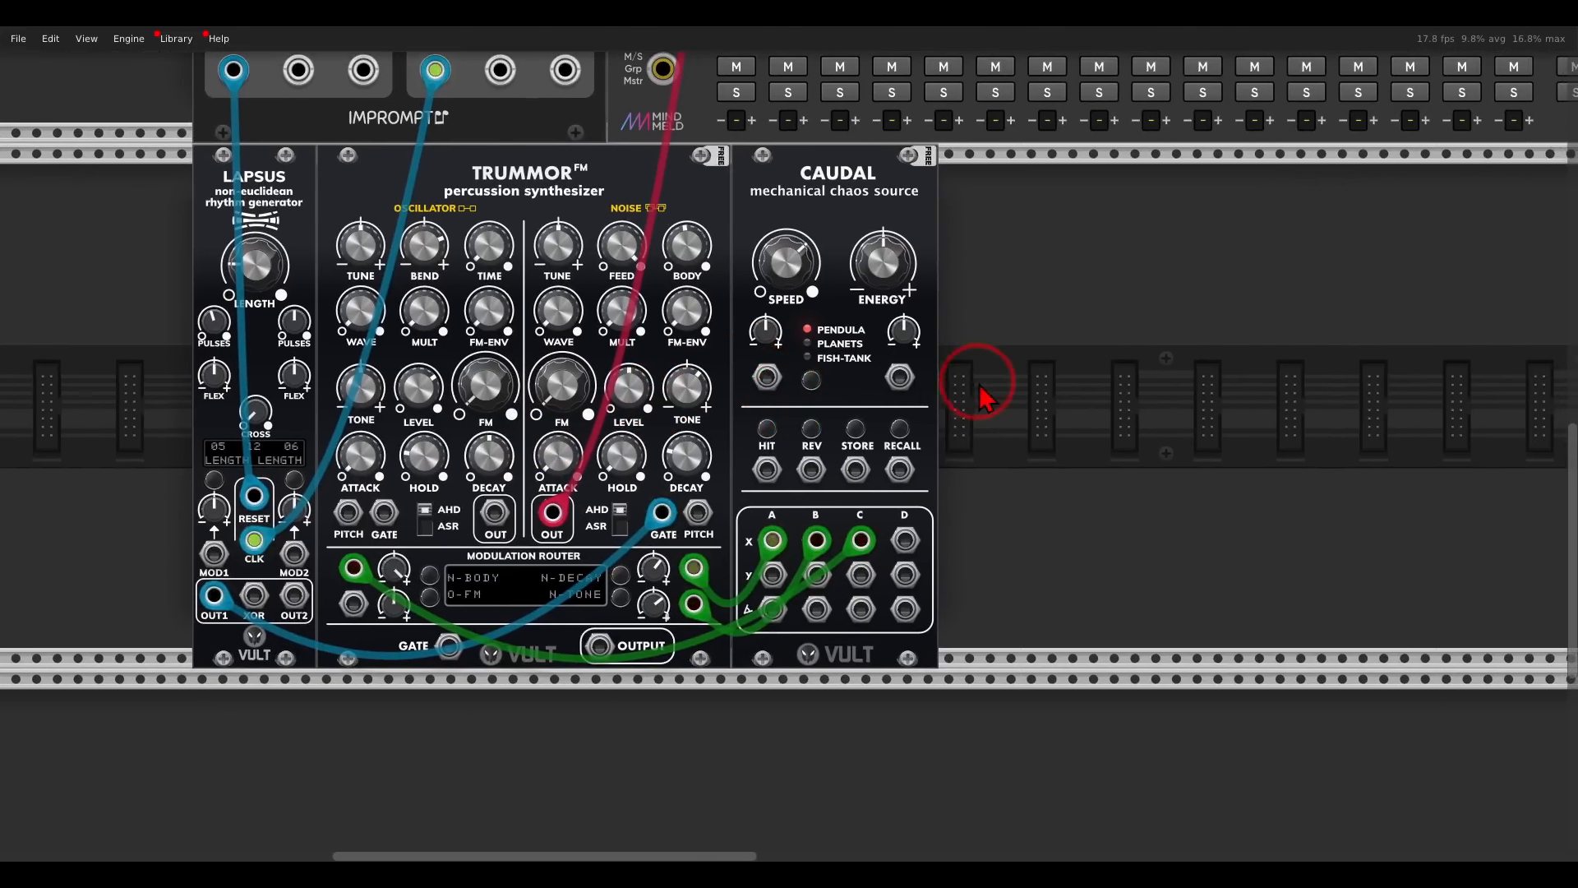
{"action": "right_click", "coordinate": [979, 380]}
{"action": "left_click", "coordinate": [956, 160]}
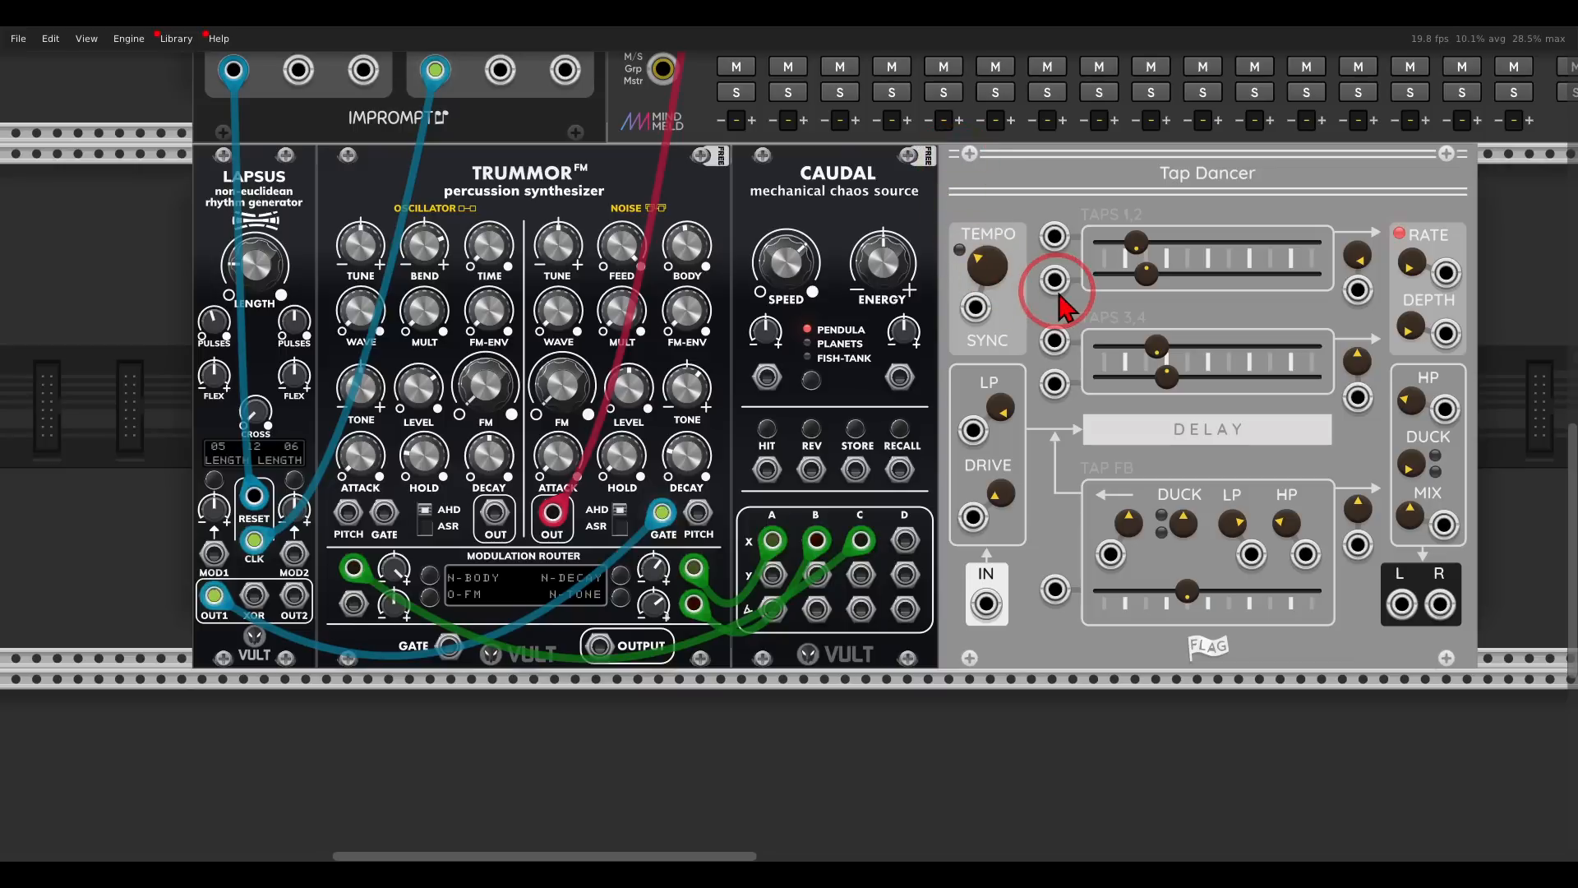
- Route the noise output into Tap Dancer's IN and its L and R outputs to the first mixer channel
{"action": "left_click_drag", "start_coordinate": [567, 522], "coordinate": [1403, 604]}
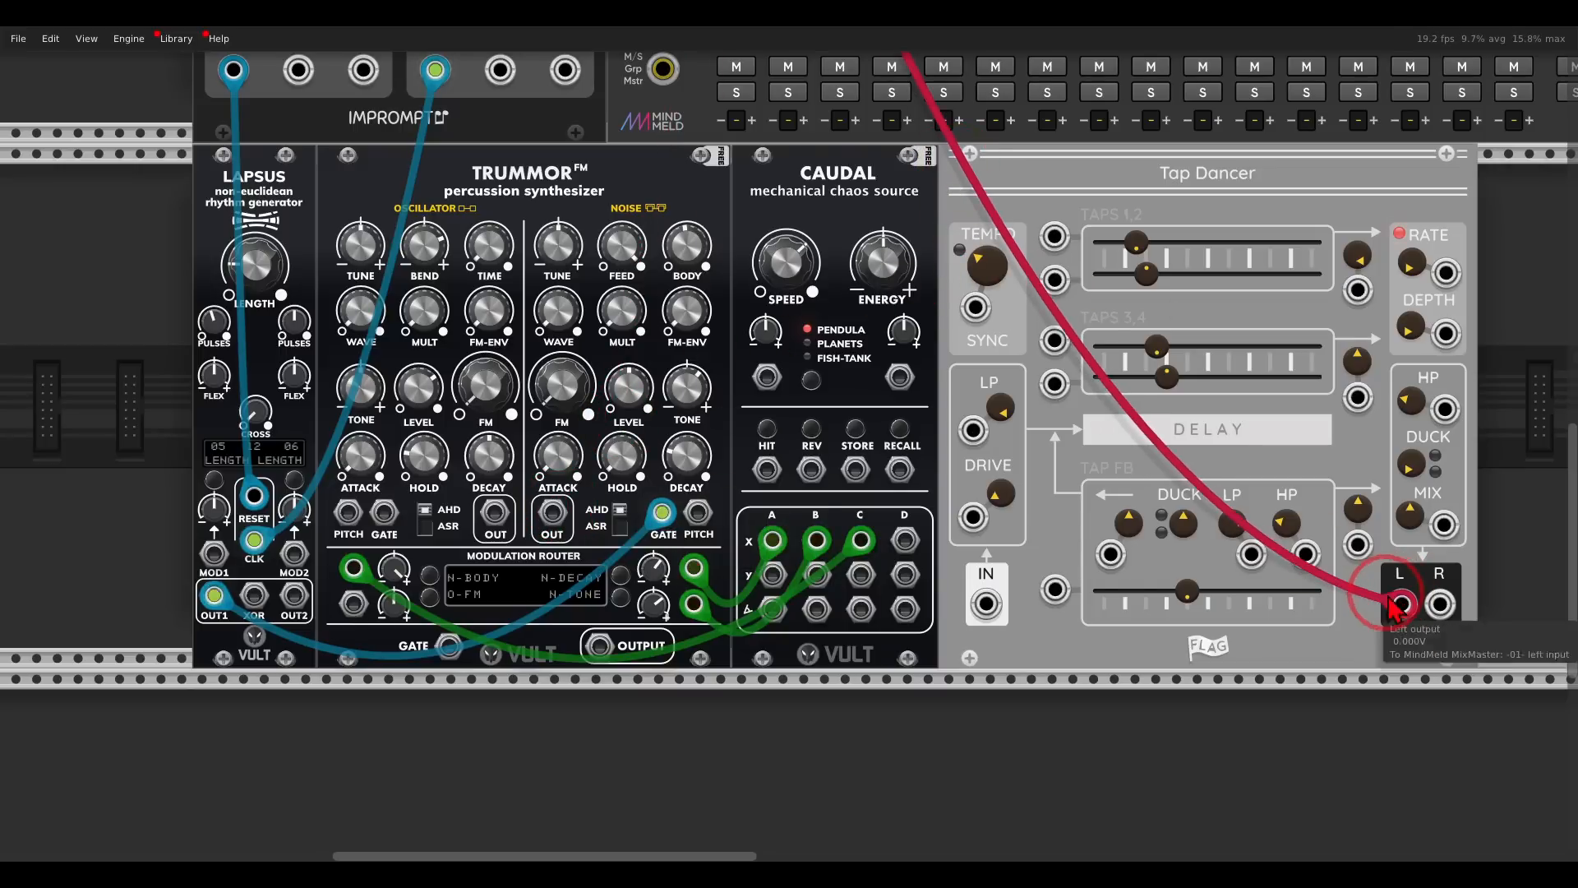
{"action": "left_click_drag", "start_coordinate": [557, 519], "coordinate": [986, 605]}
{"action": "left_click_drag", "start_coordinate": [1408, 612], "coordinate": [738, 122]}
{"action": "scroll", "coordinate": [807, 277], "scroll_direction": "up", "scroll_amount": 4}
- Set Tap Dancer's tempo to 110 BPM
{"action": "scroll", "coordinate": [916, 288], "scroll_direction": "down", "scroll_amount": 10}
{"action": "right_click", "coordinate": [993, 345]}
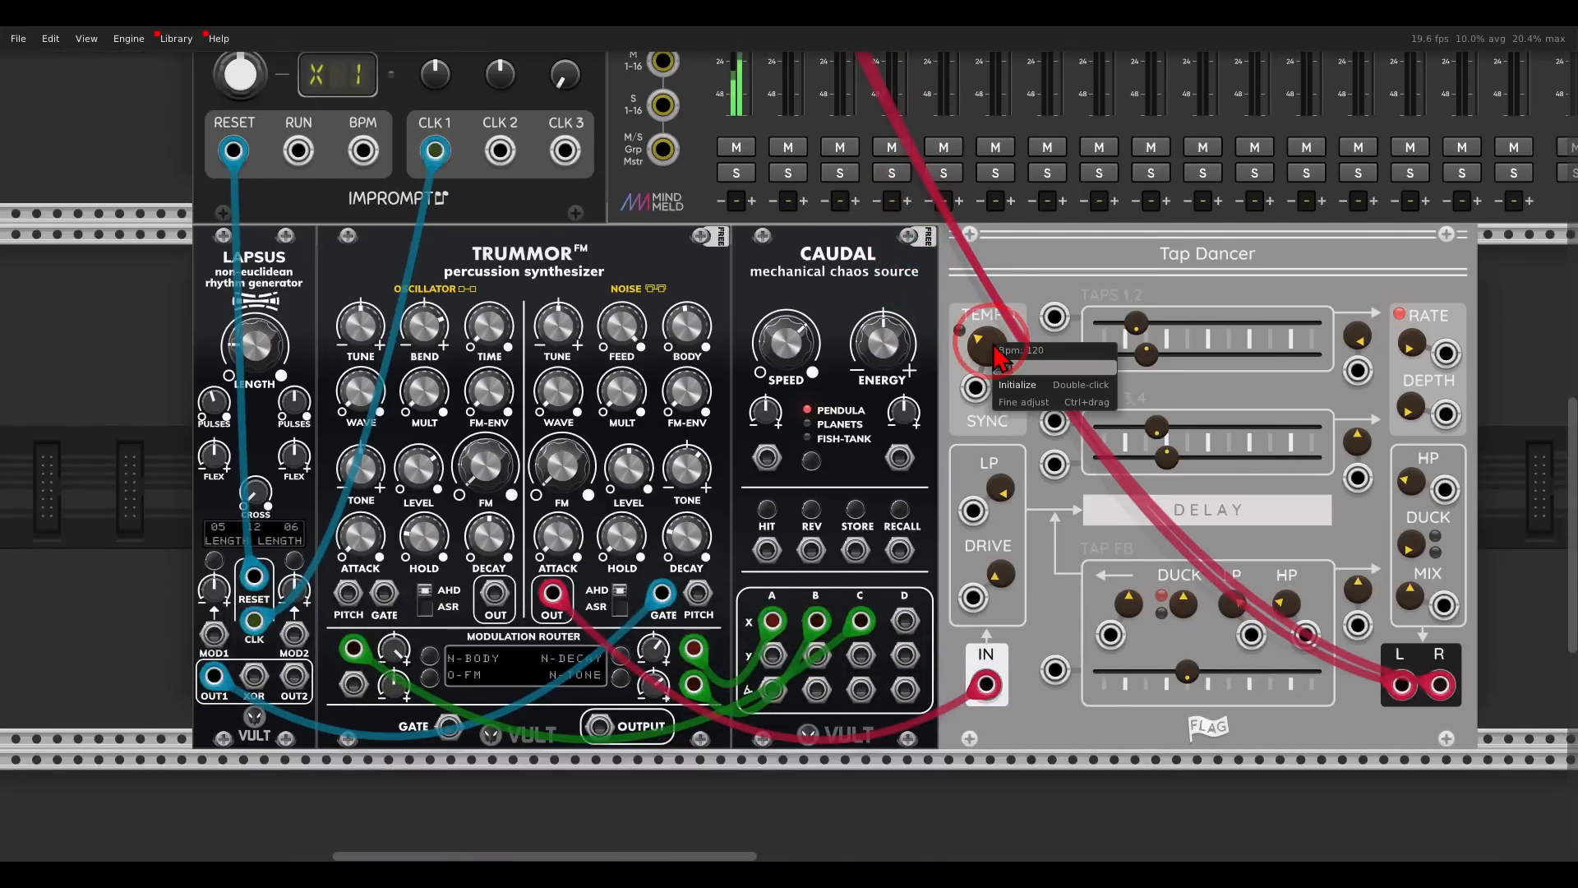
{"action": "type", "text": "110"}
{"action": "key", "text": "Return"}
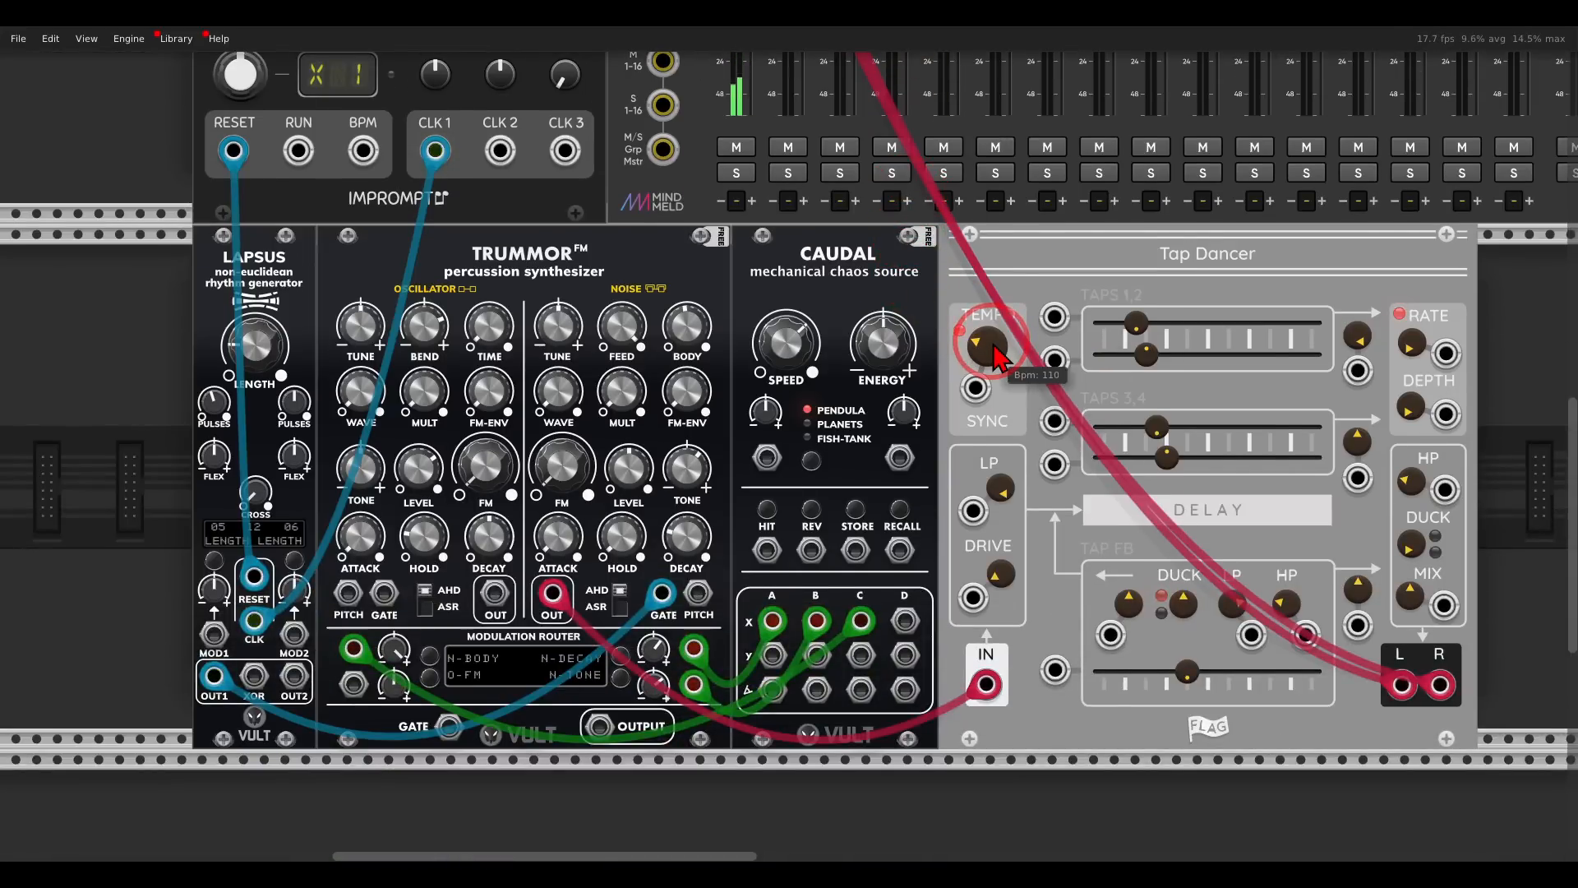
- Raise Tap Dancer's drive and output Duck Mix, and adjust the wet/dry mix
{"action": "scroll", "coordinate": [1126, 415], "scroll_direction": "down", "scroll_amount": 3}
{"action": "scroll", "coordinate": [1127, 415], "scroll_direction": "right", "scroll_amount": 2}
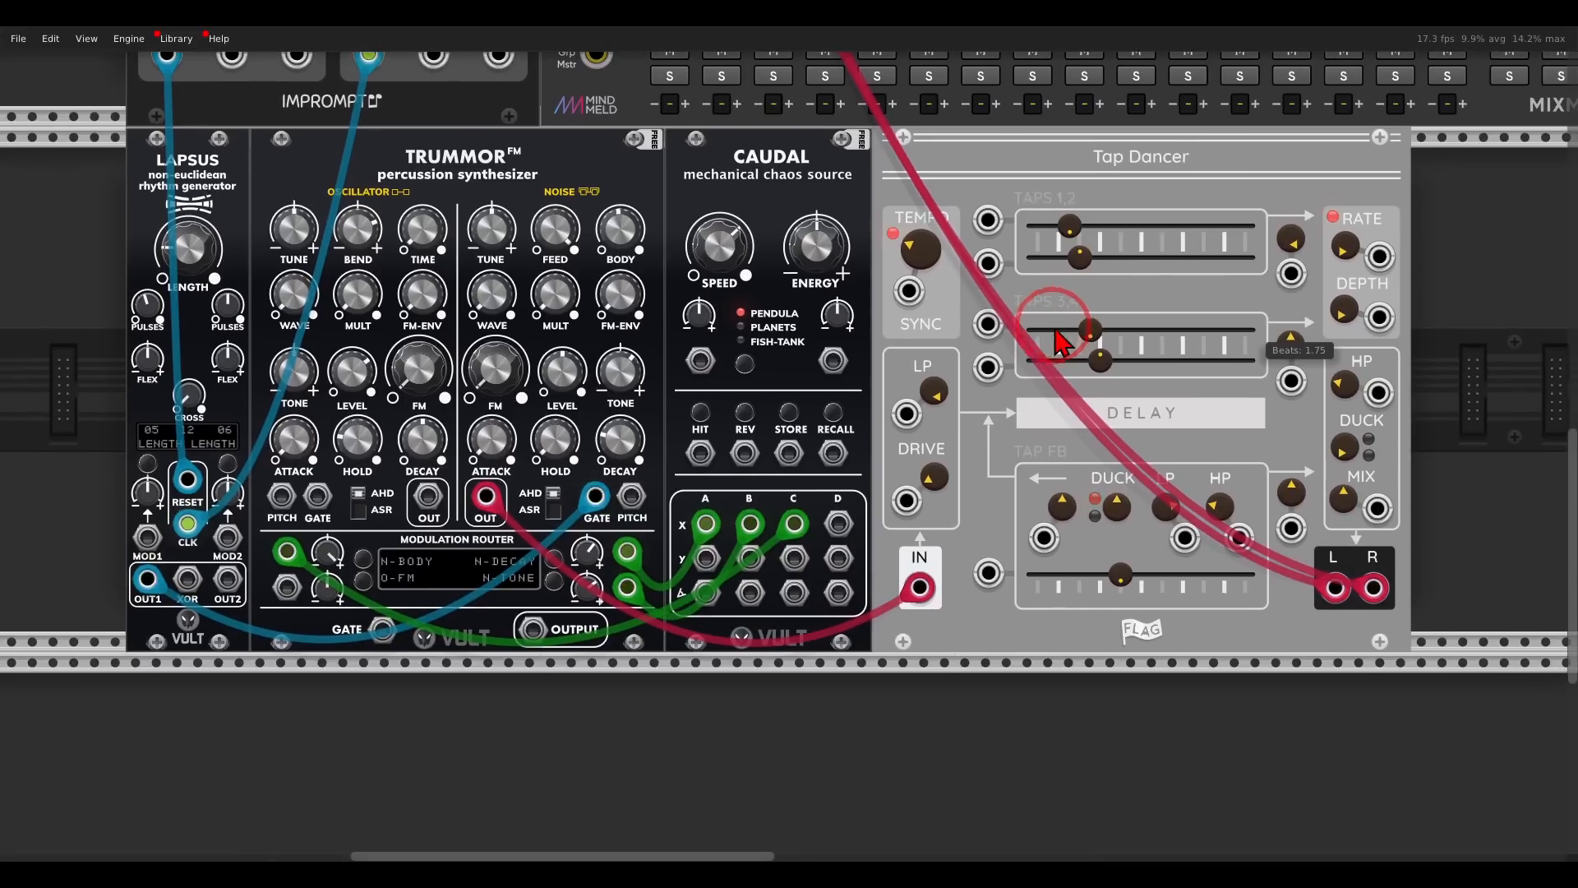
{"action": "left_click_drag", "start_coordinate": [941, 485], "coordinate": [911, 374]}
{"action": "left_click_drag", "start_coordinate": [1344, 493], "coordinate": [1340, 543]}
{"action": "left_click", "coordinate": [1344, 449]}
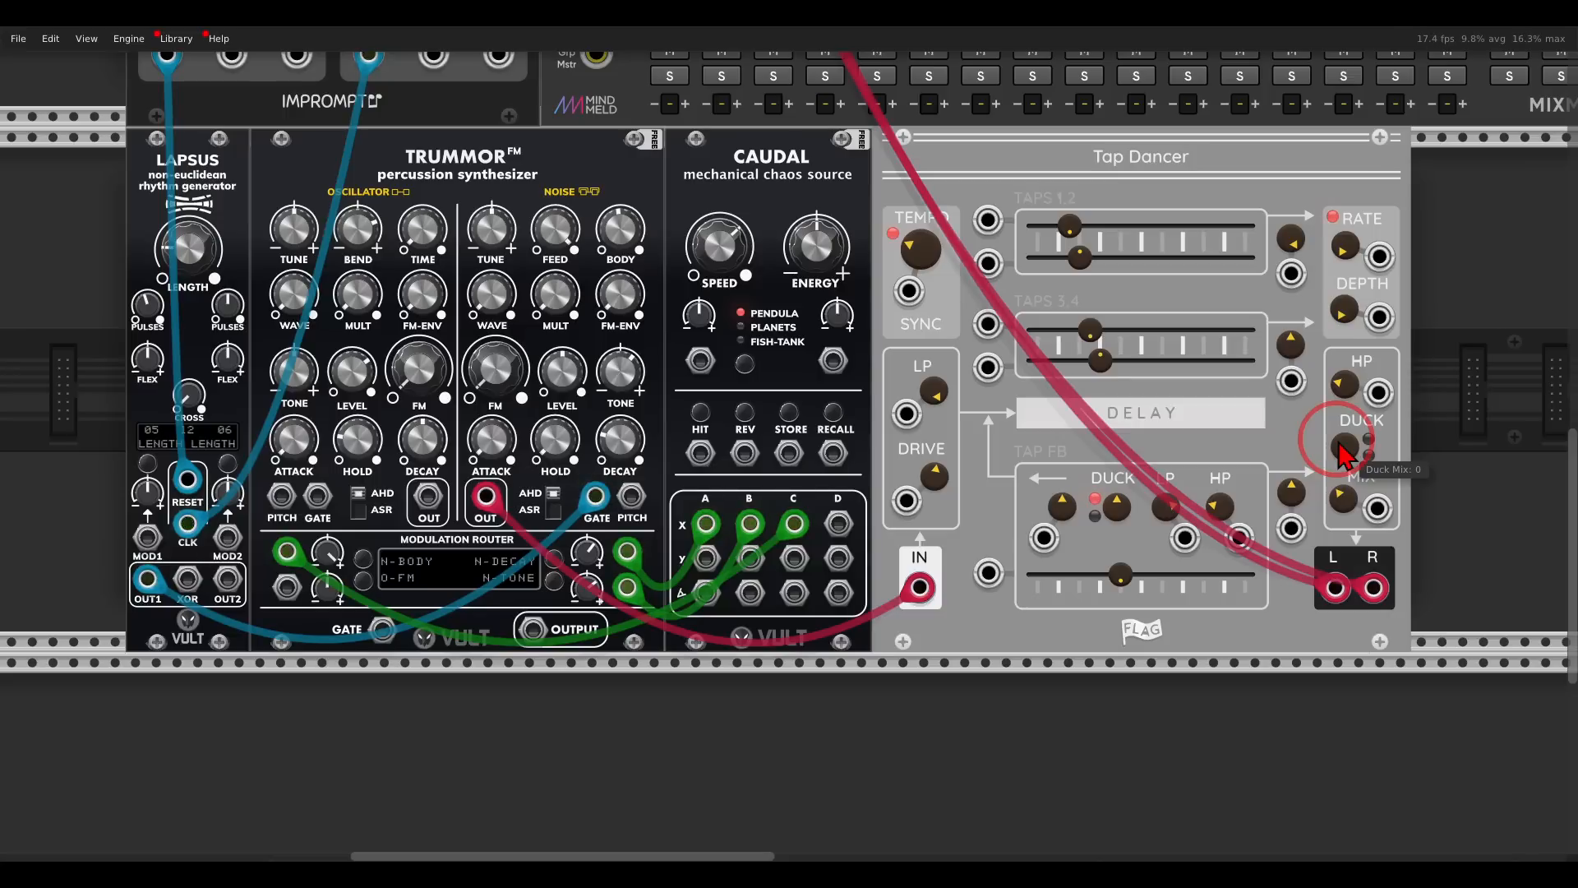
{"action": "left_click_drag", "start_coordinate": [1343, 451], "coordinate": [1303, 310]}
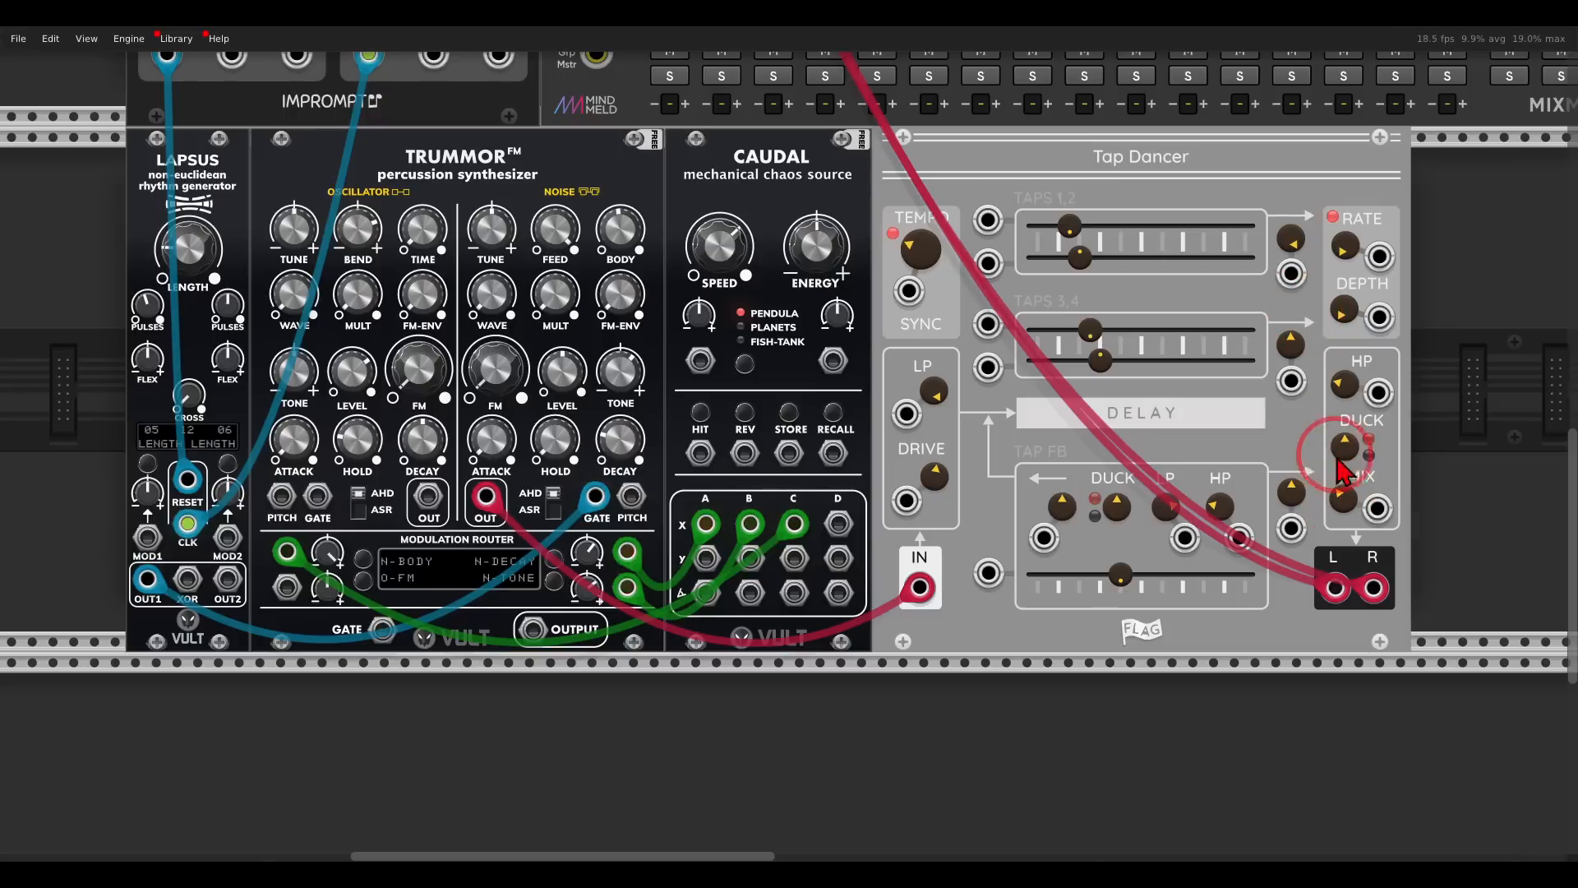
{"action": "left_click_drag", "start_coordinate": [1340, 498], "coordinate": [1337, 495]}
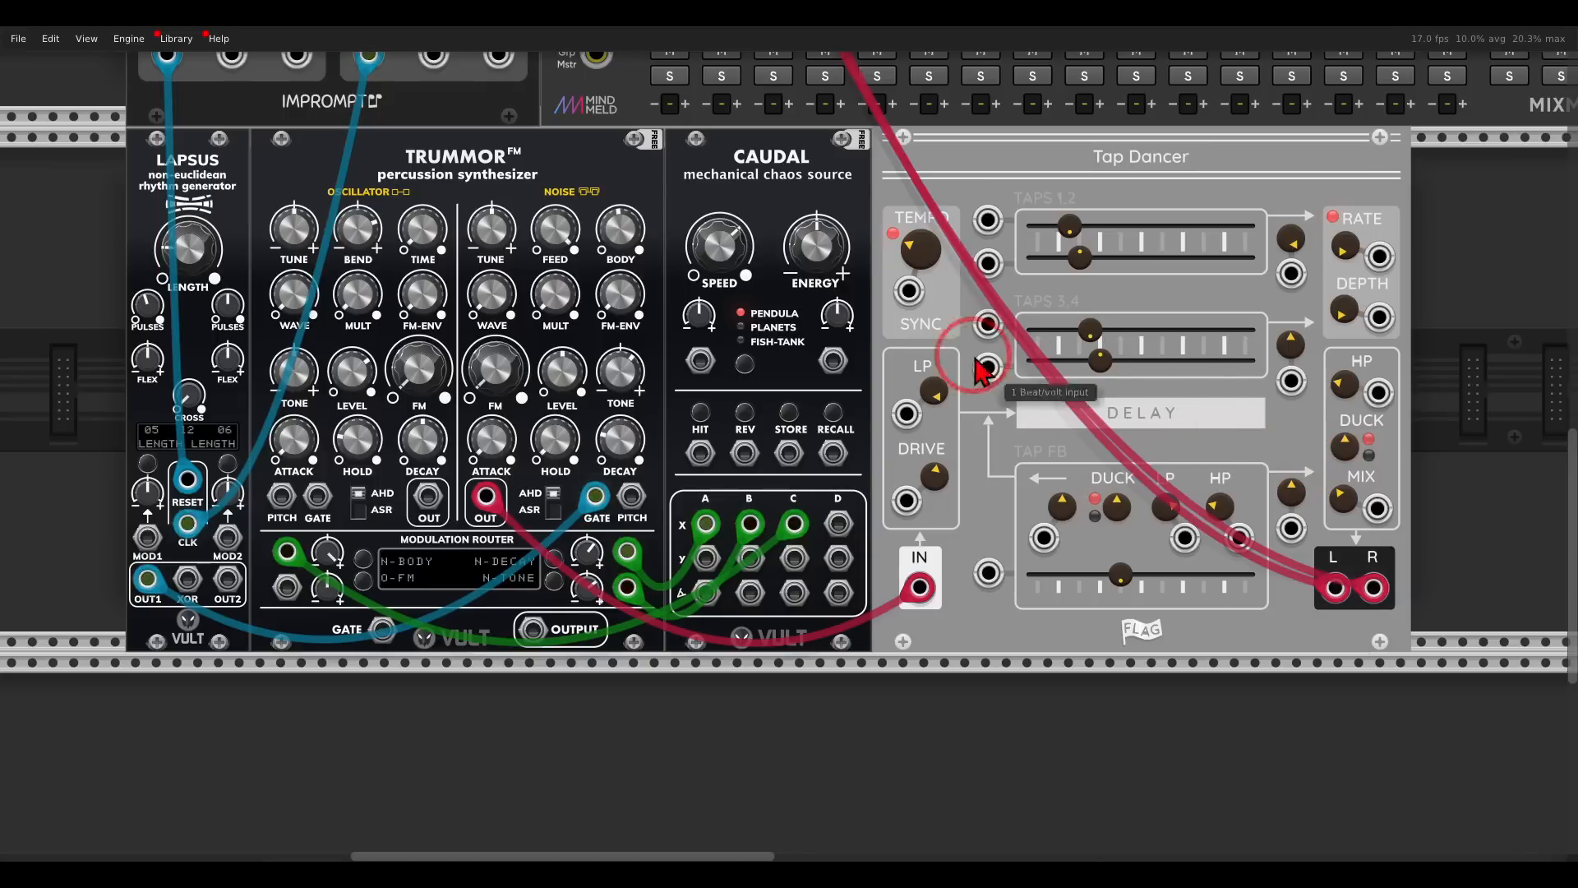
- Patch Lapsus OUT2 to the Trummor FM oscillator gate and the oscillator output to the second mixer channel
{"action": "scroll", "coordinate": [642, 182], "scroll_direction": "left", "scroll_amount": 5}
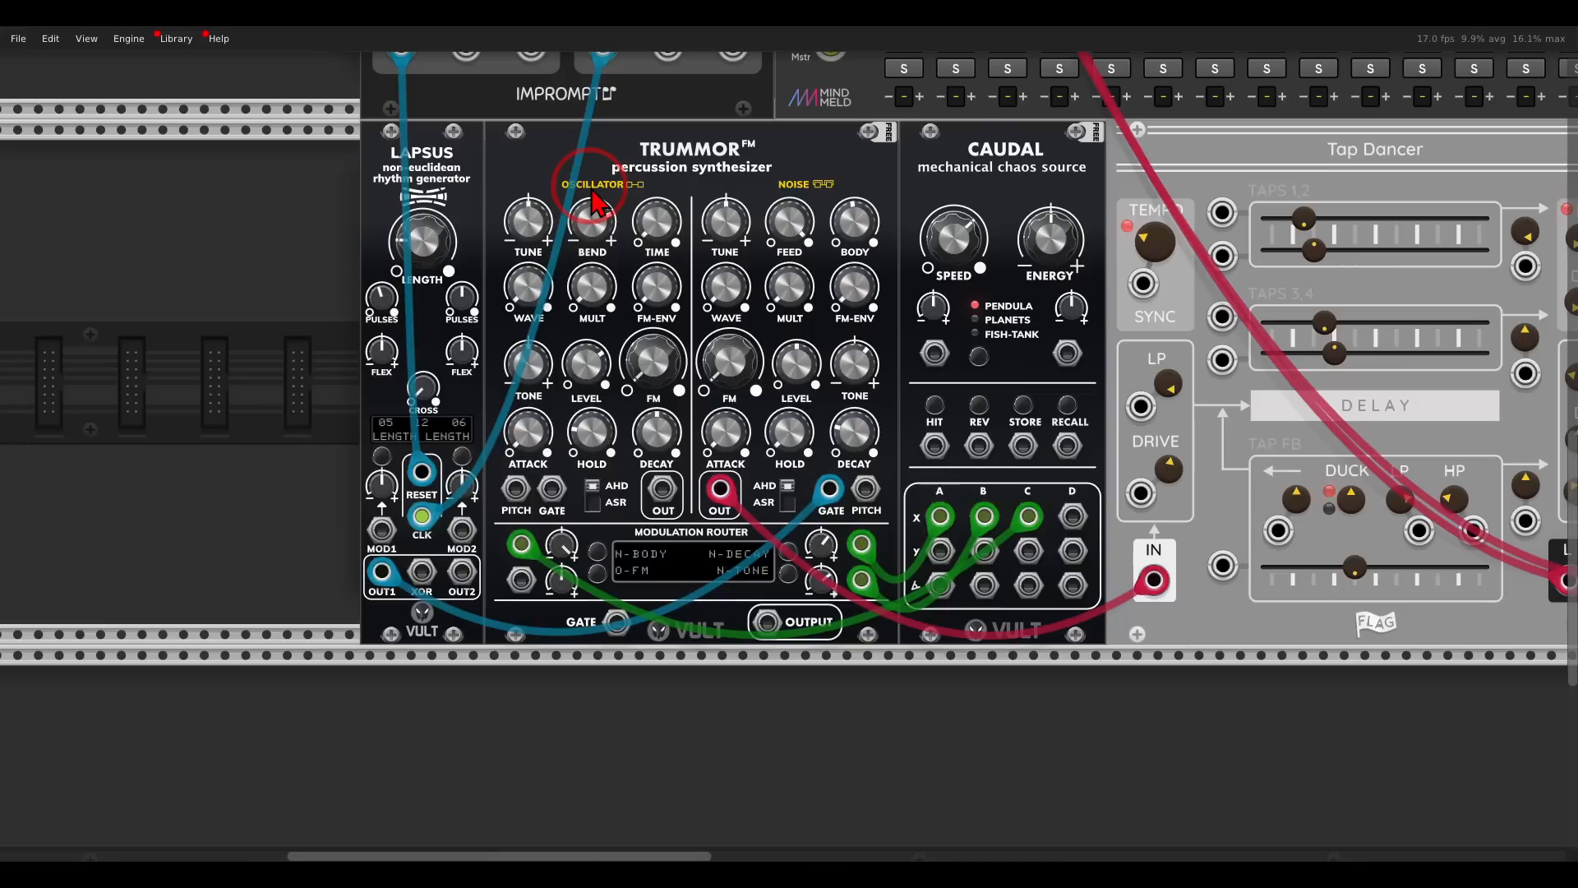
{"action": "left_click_drag", "start_coordinate": [464, 570], "coordinate": [556, 487]}
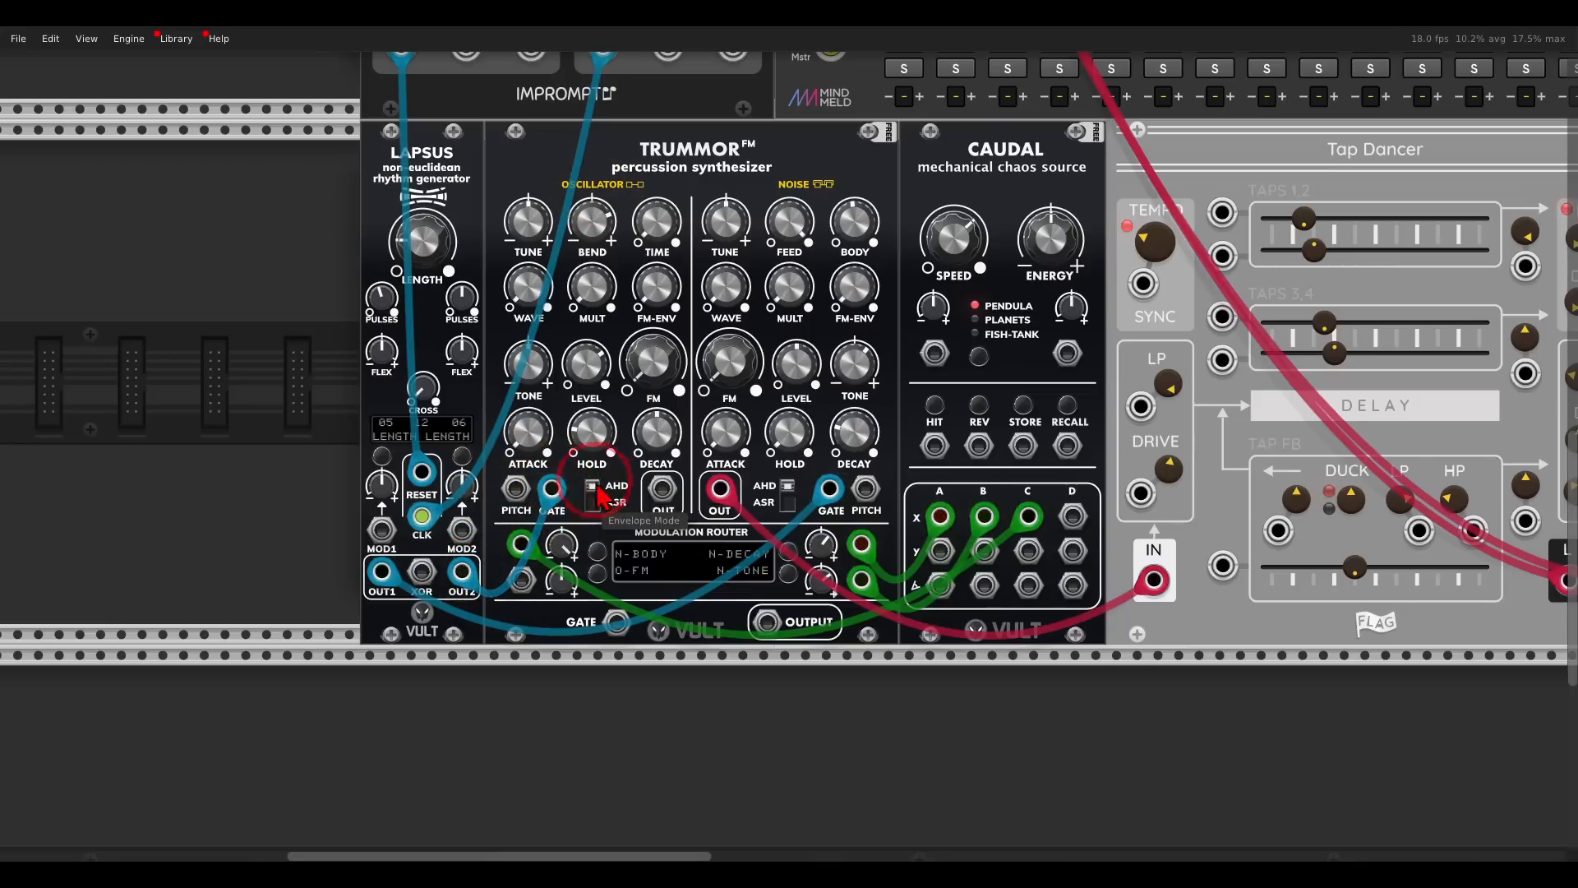
{"action": "left_click_drag", "start_coordinate": [664, 493], "coordinate": [956, 215]}
- Set the second Lapsus channel's pulses to 4 and solo the second mixer channel
{"action": "scroll", "coordinate": [878, 310], "scroll_direction": "down", "scroll_amount": 10}
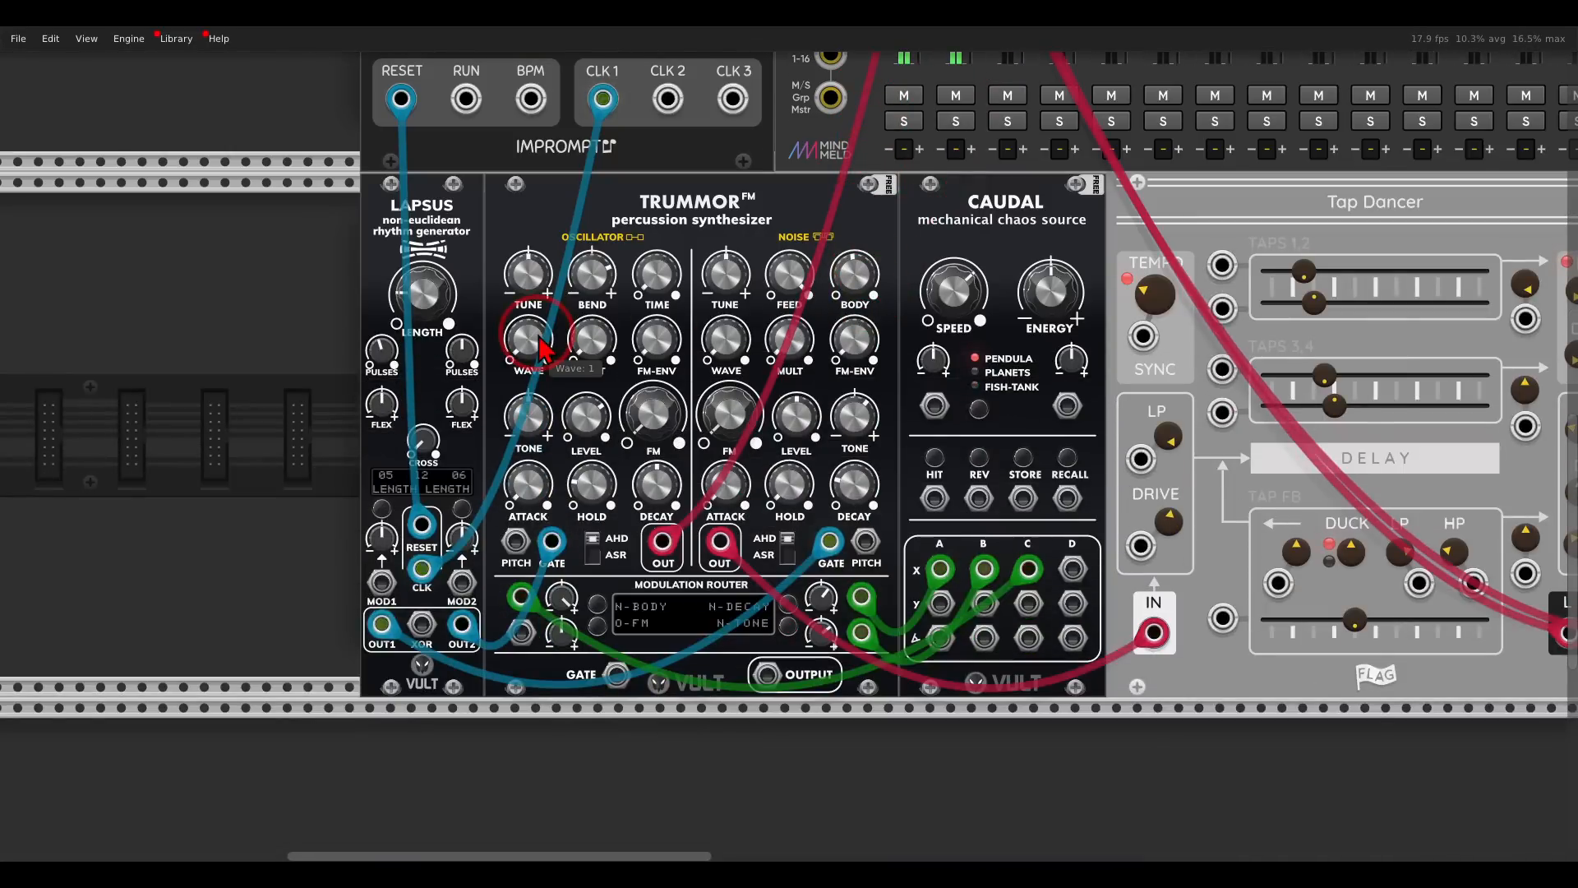
{"action": "left_click_drag", "start_coordinate": [470, 361], "coordinate": [396, 319]}
{"action": "left_click", "coordinate": [956, 121]}
- Set the Trummor FM oscillator's bend to 0%
{"action": "scroll", "coordinate": [873, 292], "scroll_direction": "up", "scroll_amount": 2}
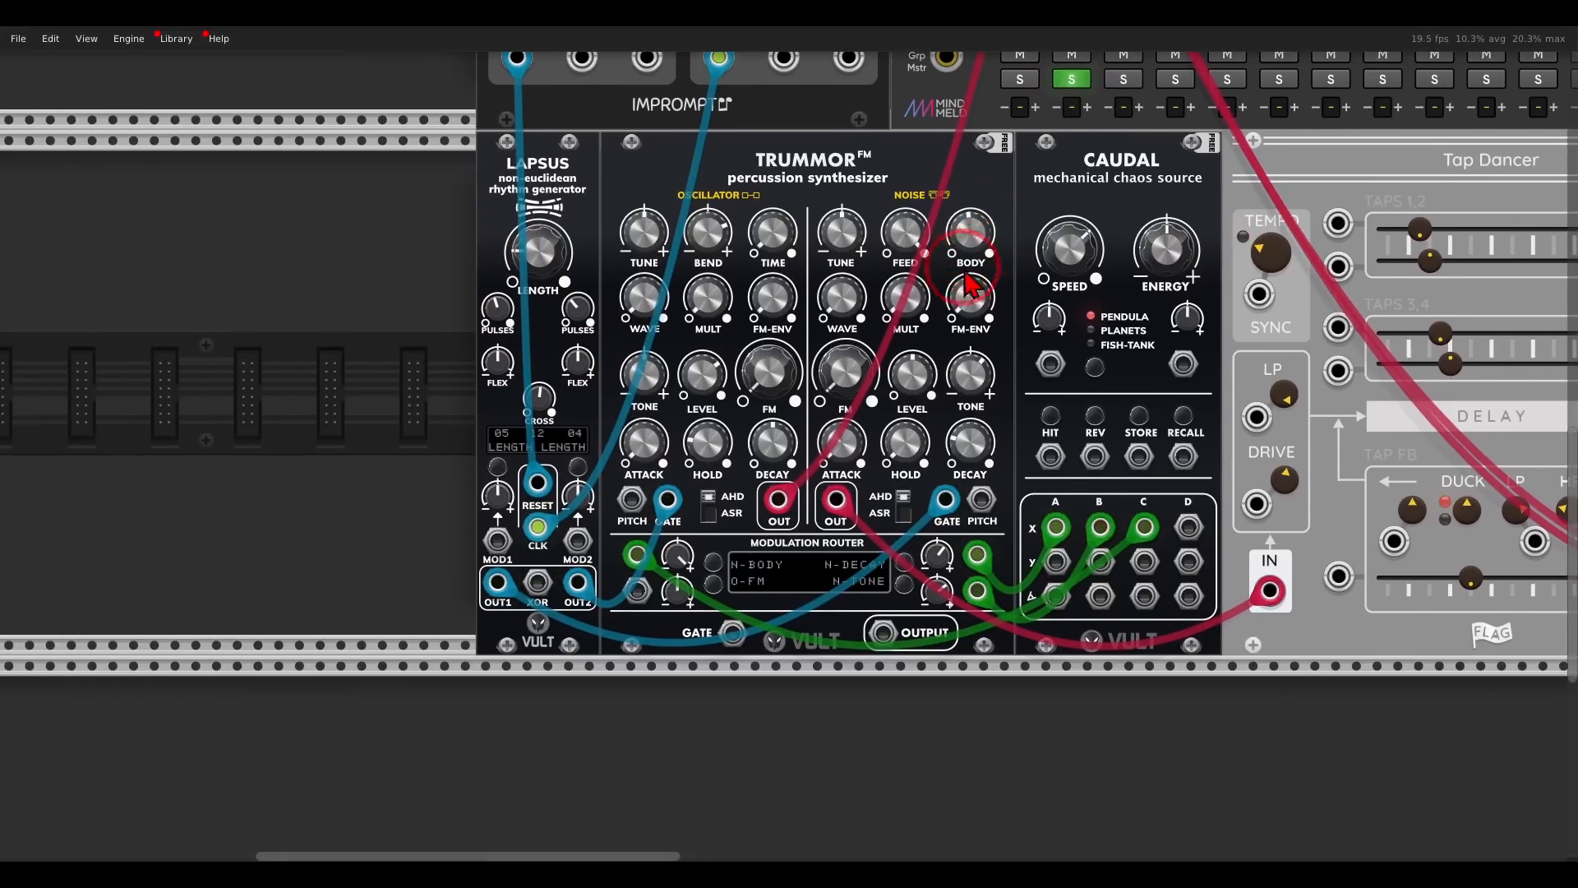
{"action": "scroll", "coordinate": [808, 312], "scroll_direction": "up", "scroll_amount": 3}
{"action": "scroll", "coordinate": [806, 312], "scroll_direction": "down", "scroll_amount": 3}
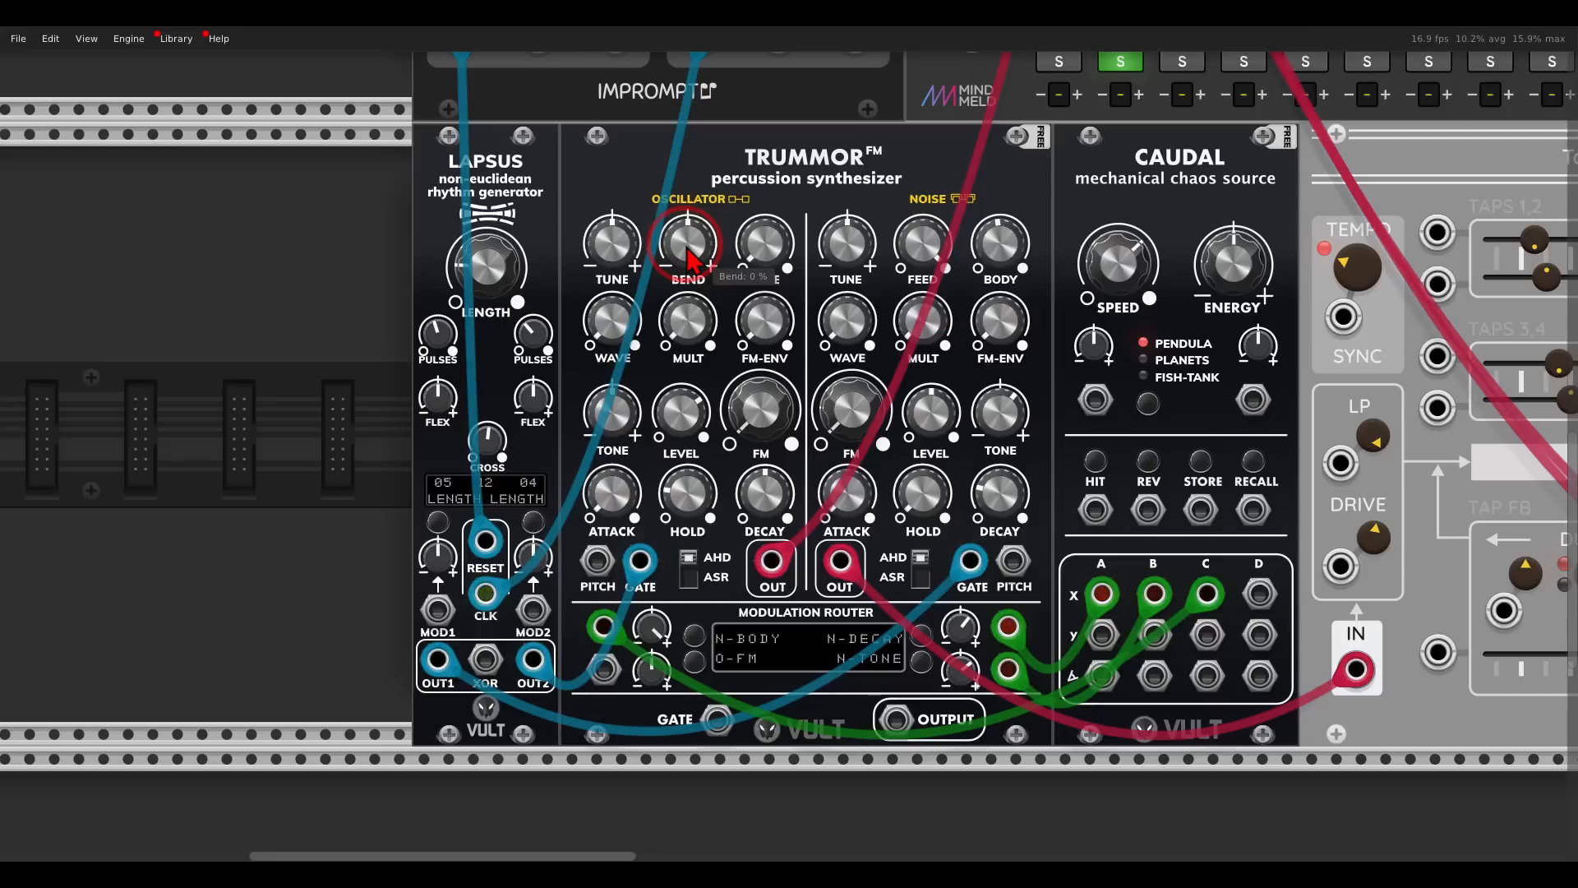
{"action": "mouse_move", "coordinate": [703, 321]}
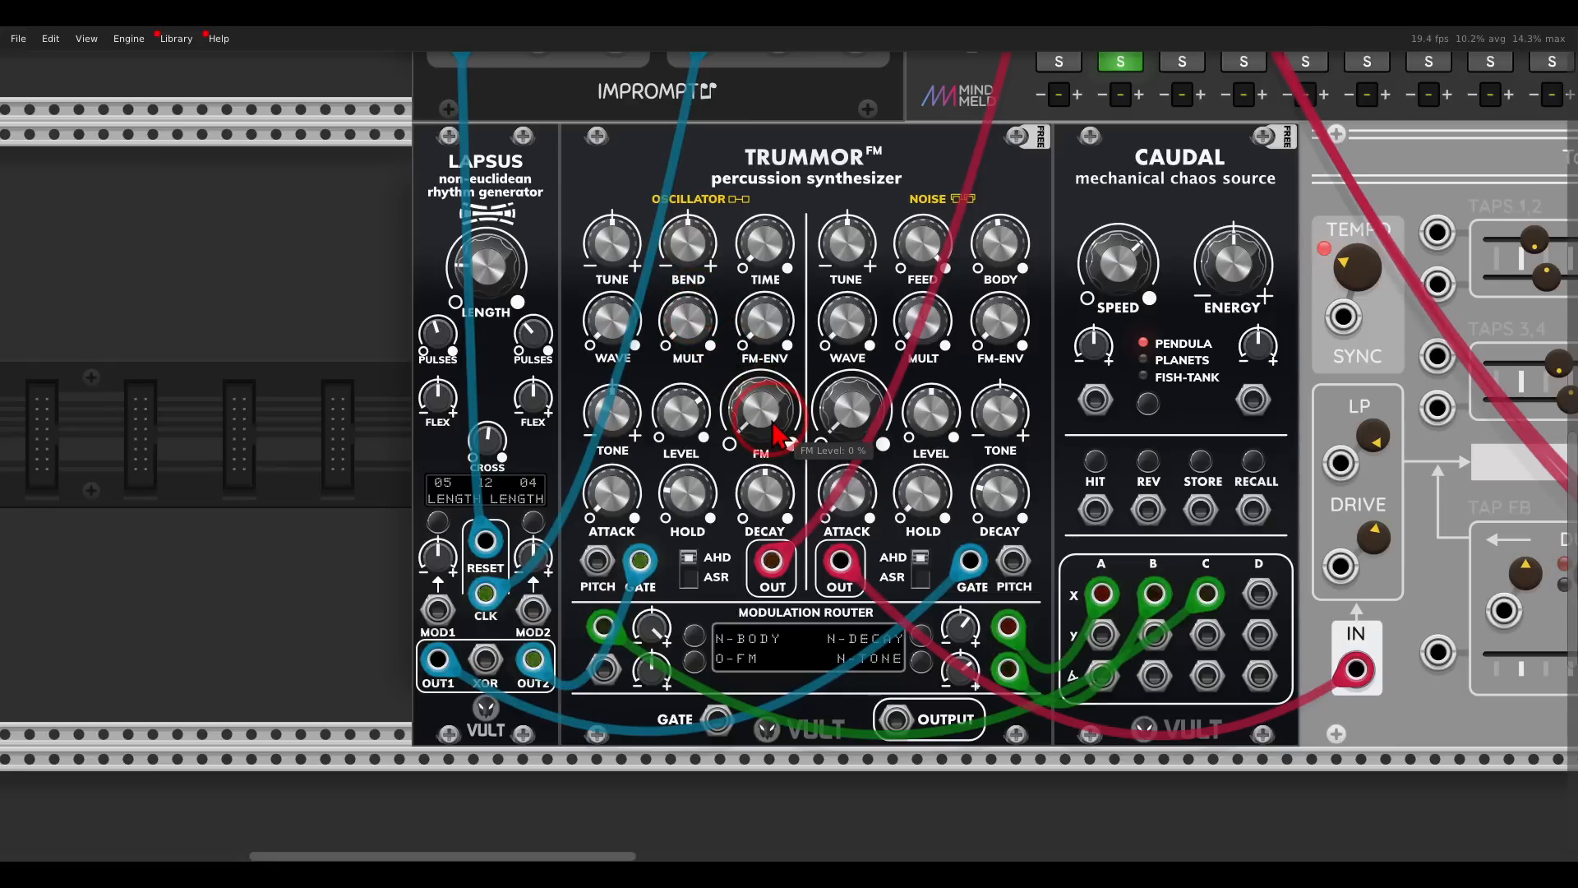
- Try the oscillator's FM envelope, then set its FM multiplier to 0.95x and FM level to 33.75%
{"action": "left_click_drag", "start_coordinate": [777, 432], "coordinate": [756, 321]}
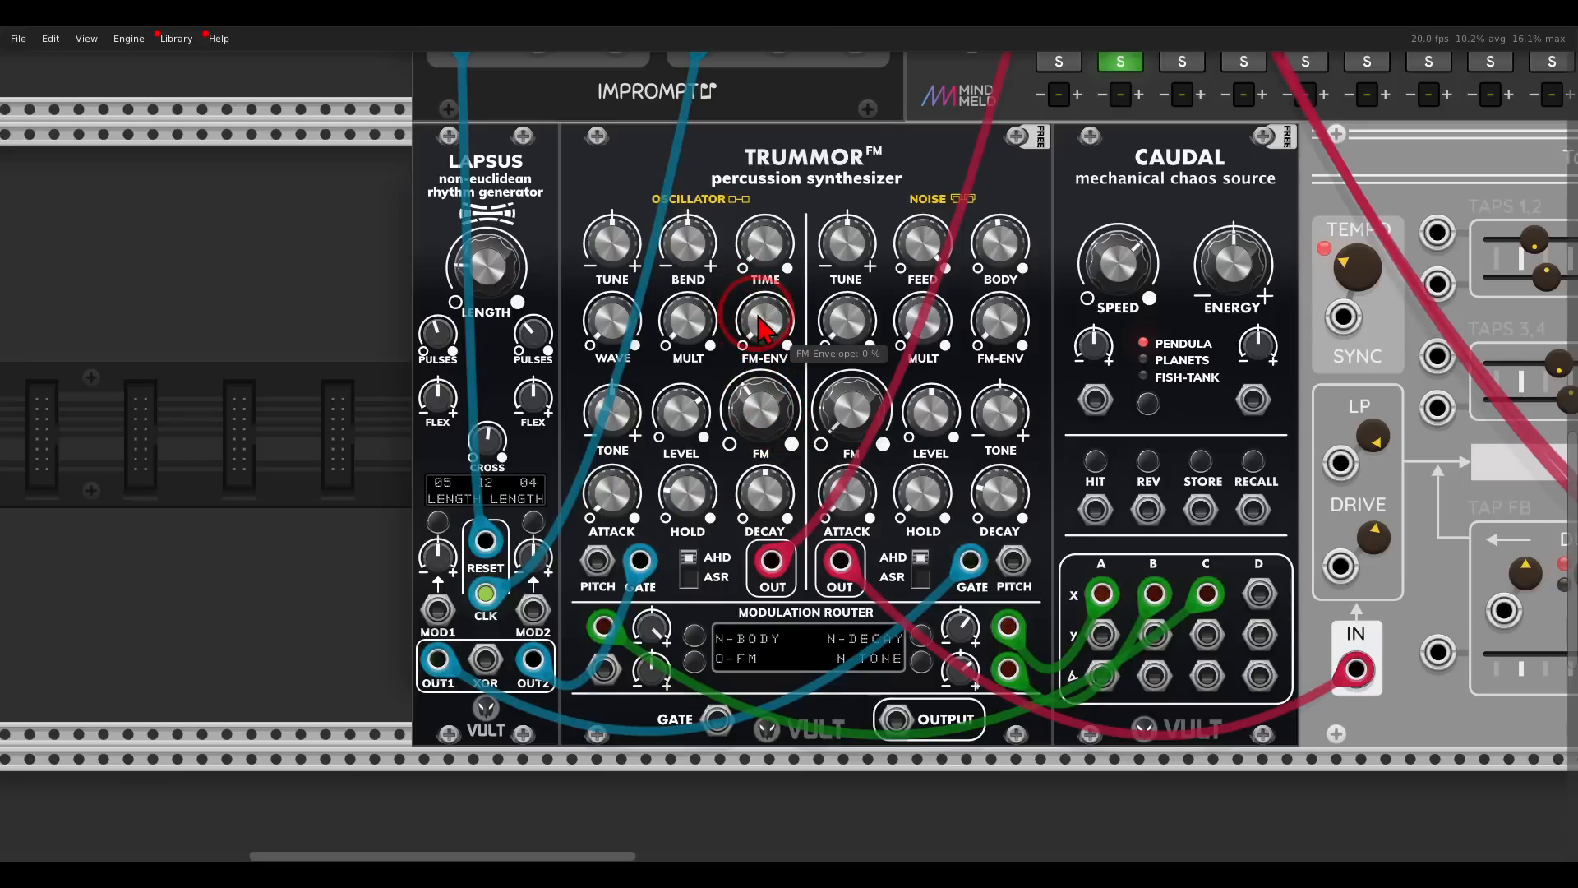
{"action": "left_click_drag", "start_coordinate": [759, 318], "coordinate": [730, 169]}
{"action": "left_click_drag", "start_coordinate": [763, 407], "coordinate": [730, 324]}
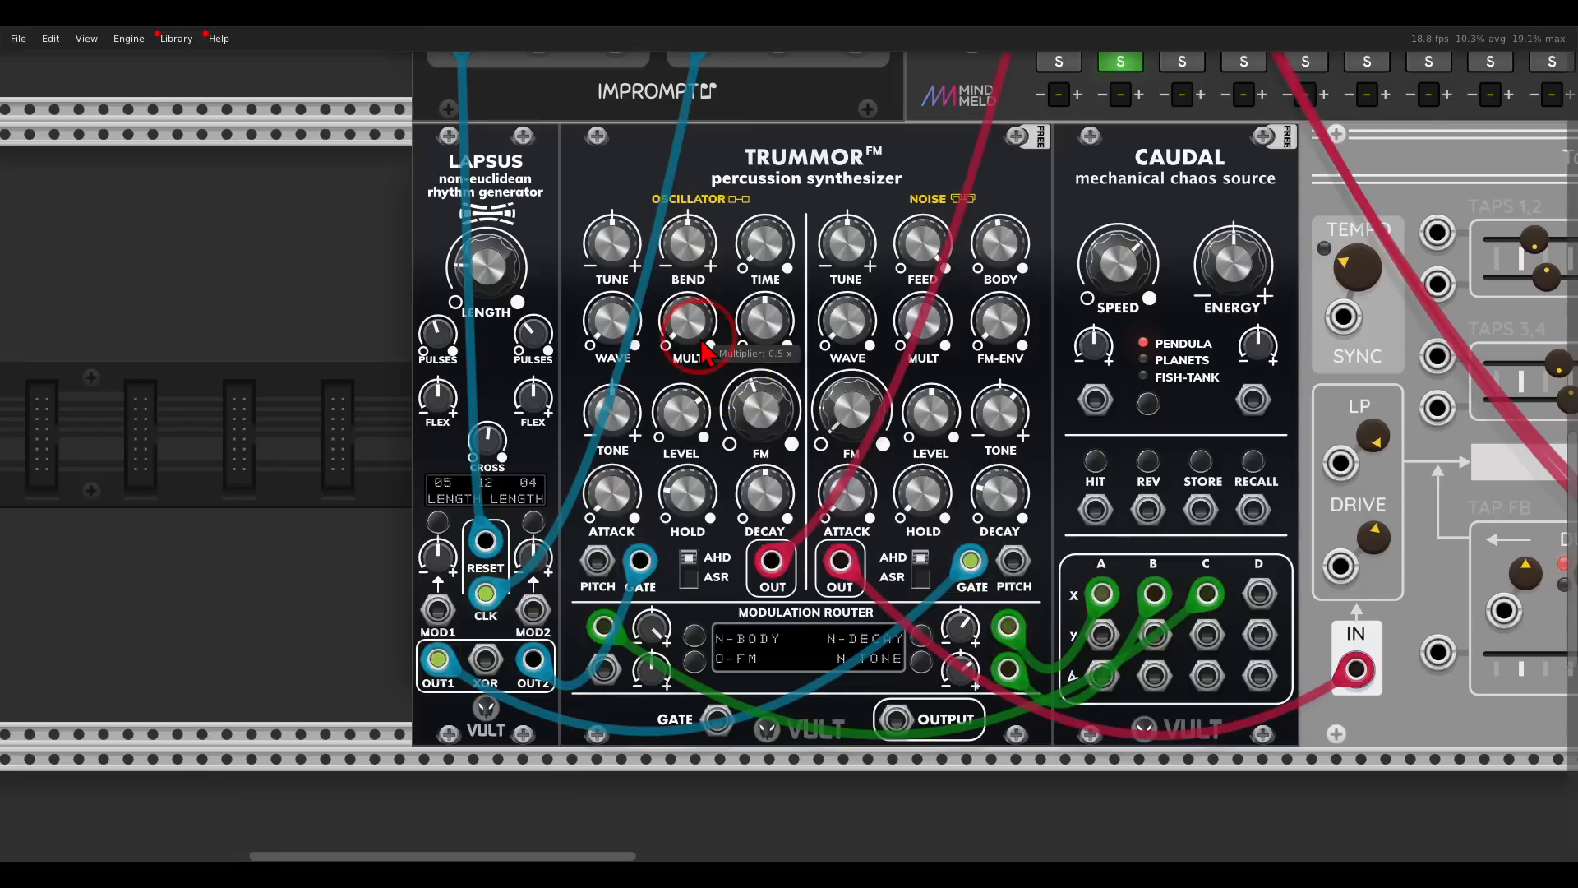
{"action": "left_click_drag", "start_coordinate": [704, 349], "coordinate": [697, 328]}
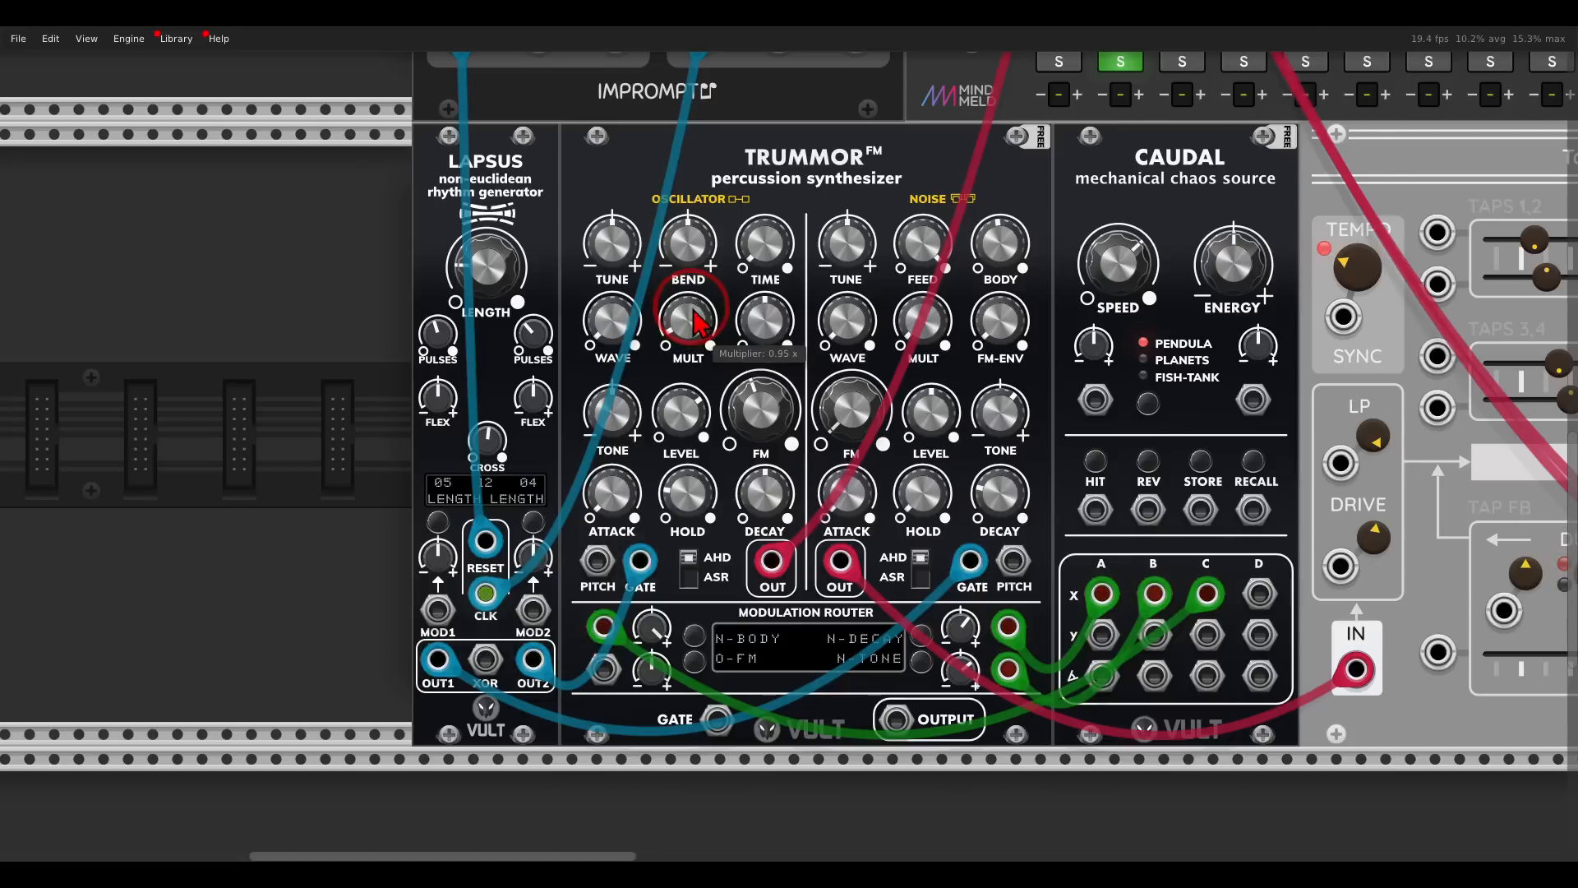
{"action": "left_click_drag", "start_coordinate": [763, 411], "coordinate": [761, 452]}
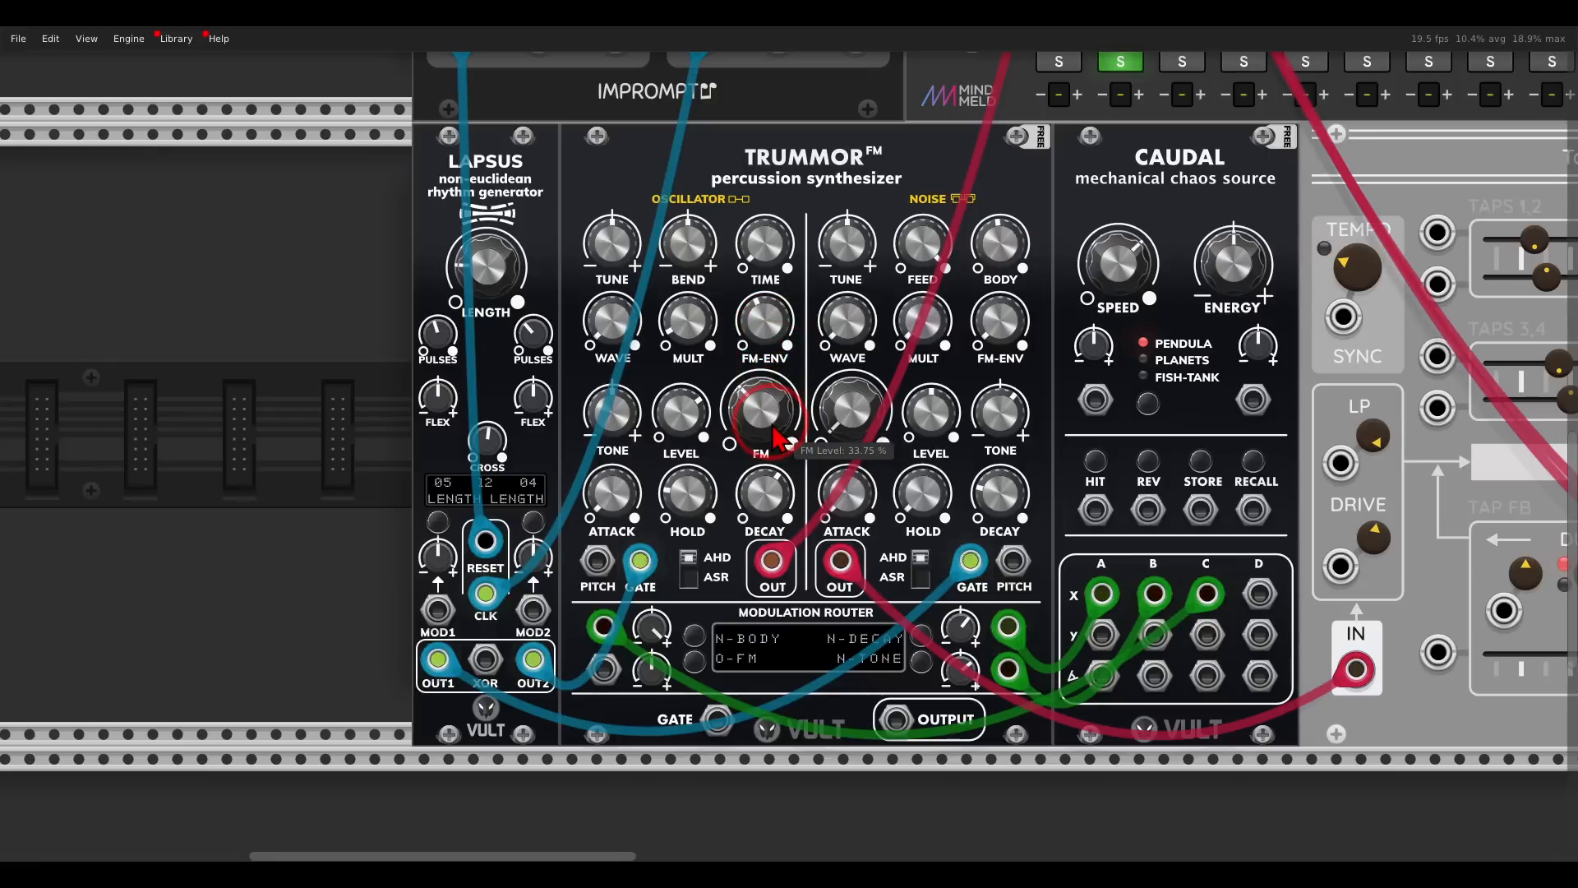
- Shape the oscillator sound: adjust the FM level, lower the hold, raise the FM envelope, and set decay to 60.75%
{"action": "left_click_drag", "start_coordinate": [766, 473], "coordinate": [748, 393]}
{"action": "left_click_drag", "start_coordinate": [704, 486], "coordinate": [718, 623]}
{"action": "left_click_drag", "start_coordinate": [767, 323], "coordinate": [737, 232]}
{"action": "left_click_drag", "start_coordinate": [761, 490], "coordinate": [763, 501]}
{"action": "left_click_drag", "start_coordinate": [734, 426], "coordinate": [762, 524]}
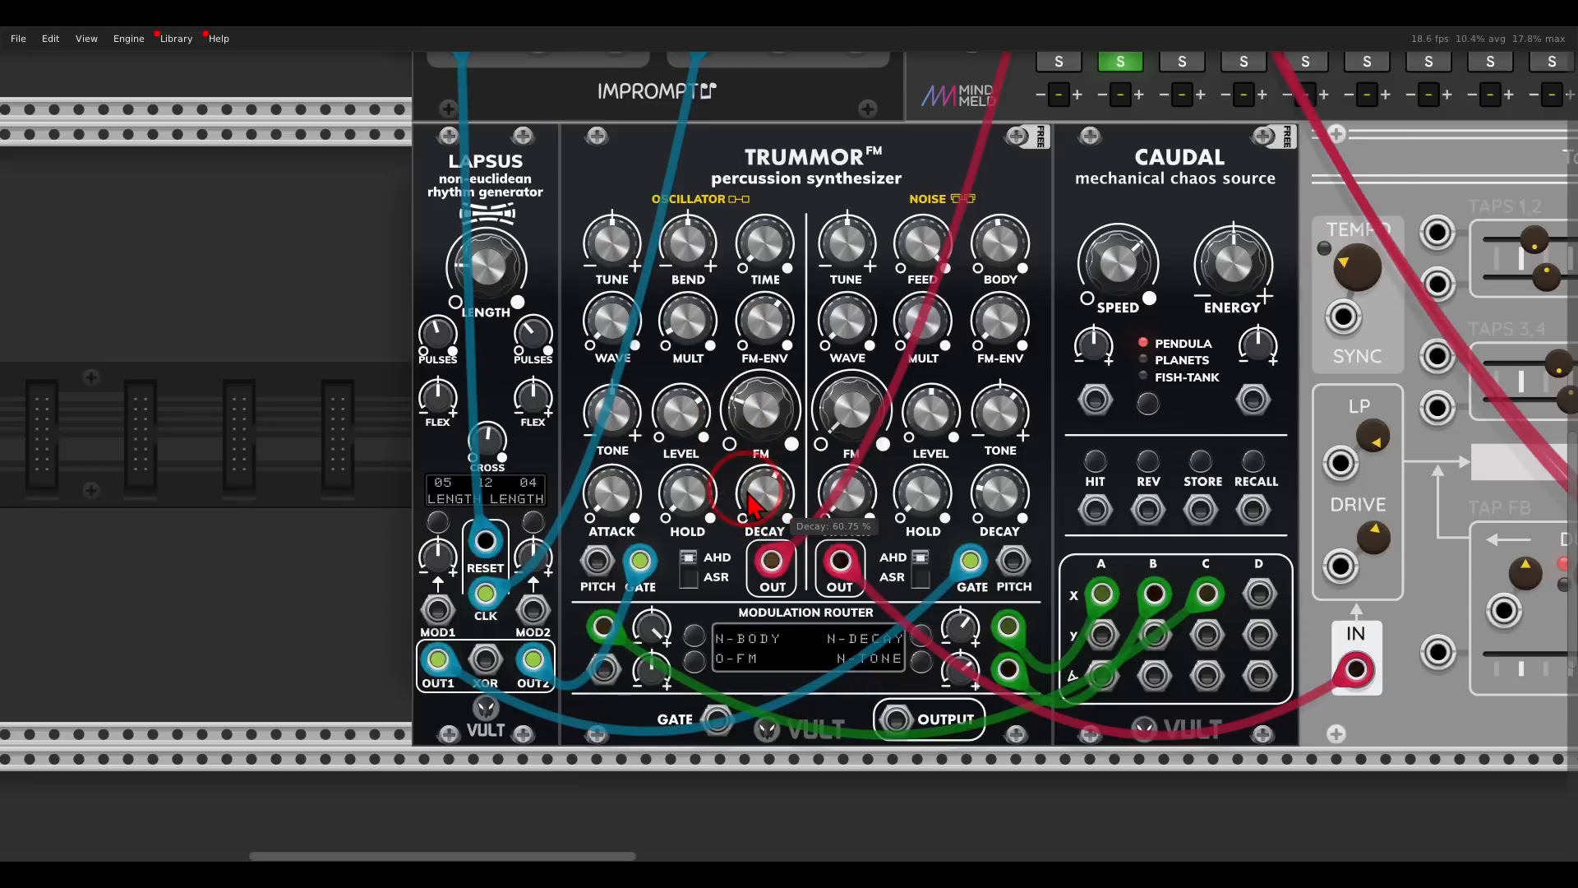
- Set the ratio of Clocked's second clock to /5
{"action": "scroll", "coordinate": [754, 501], "scroll_direction": "down", "scroll_amount": 2}
{"action": "scroll", "coordinate": [754, 502], "scroll_direction": "up", "scroll_amount": 5}
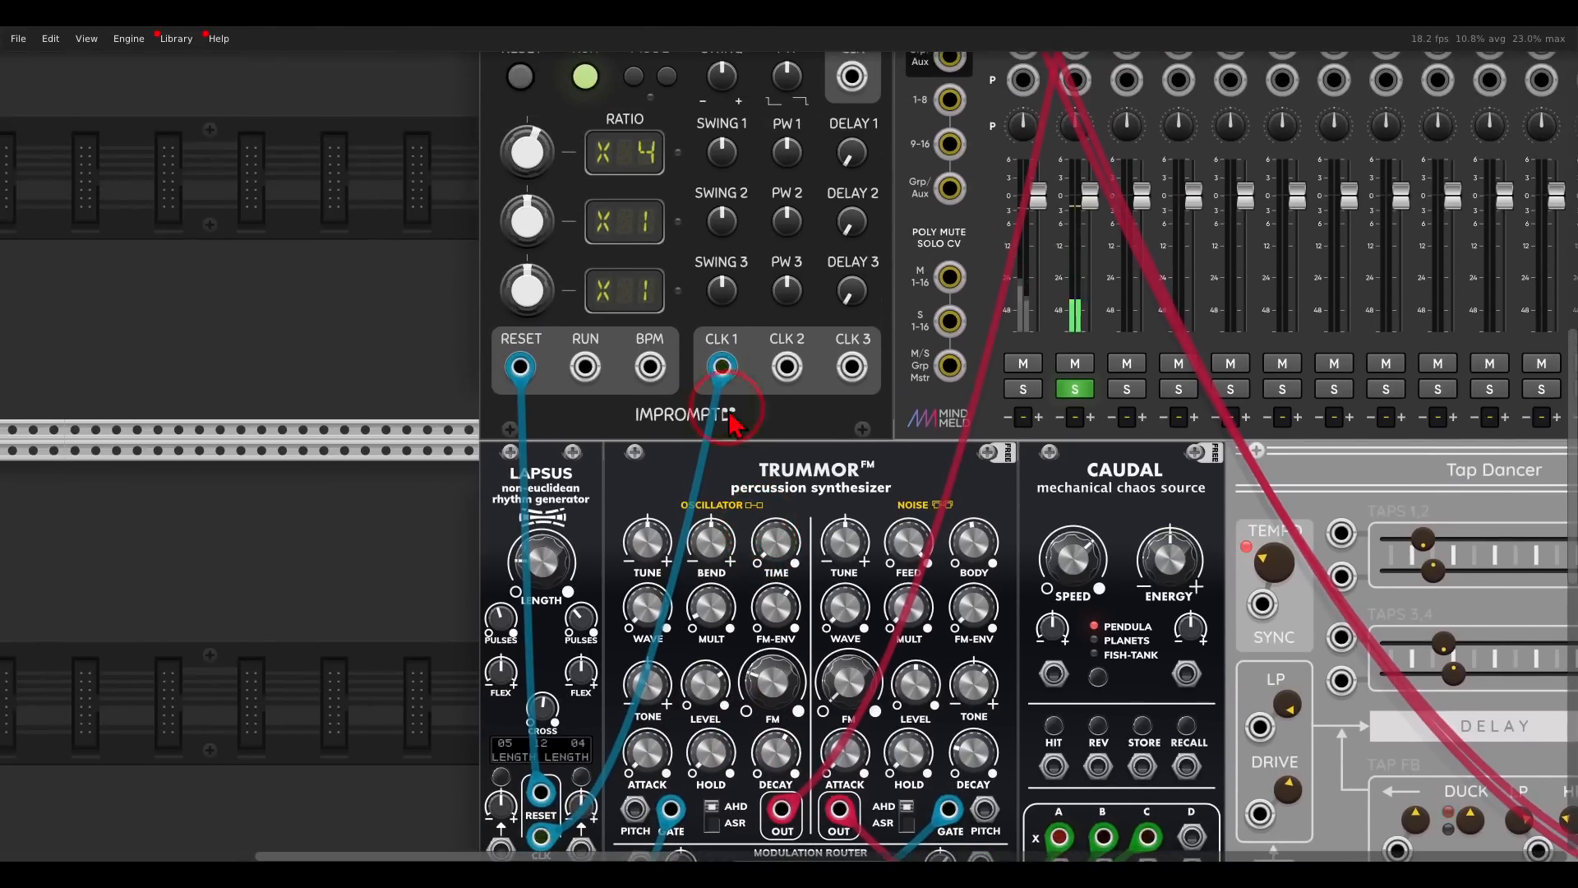
{"action": "left_click_drag", "start_coordinate": [540, 232], "coordinate": [540, 251]}
{"action": "scroll", "coordinate": [543, 246], "scroll_direction": "up", "scroll_amount": 1}
{"action": "scroll", "coordinate": [521, 165], "scroll_direction": "up", "scroll_amount": 1}
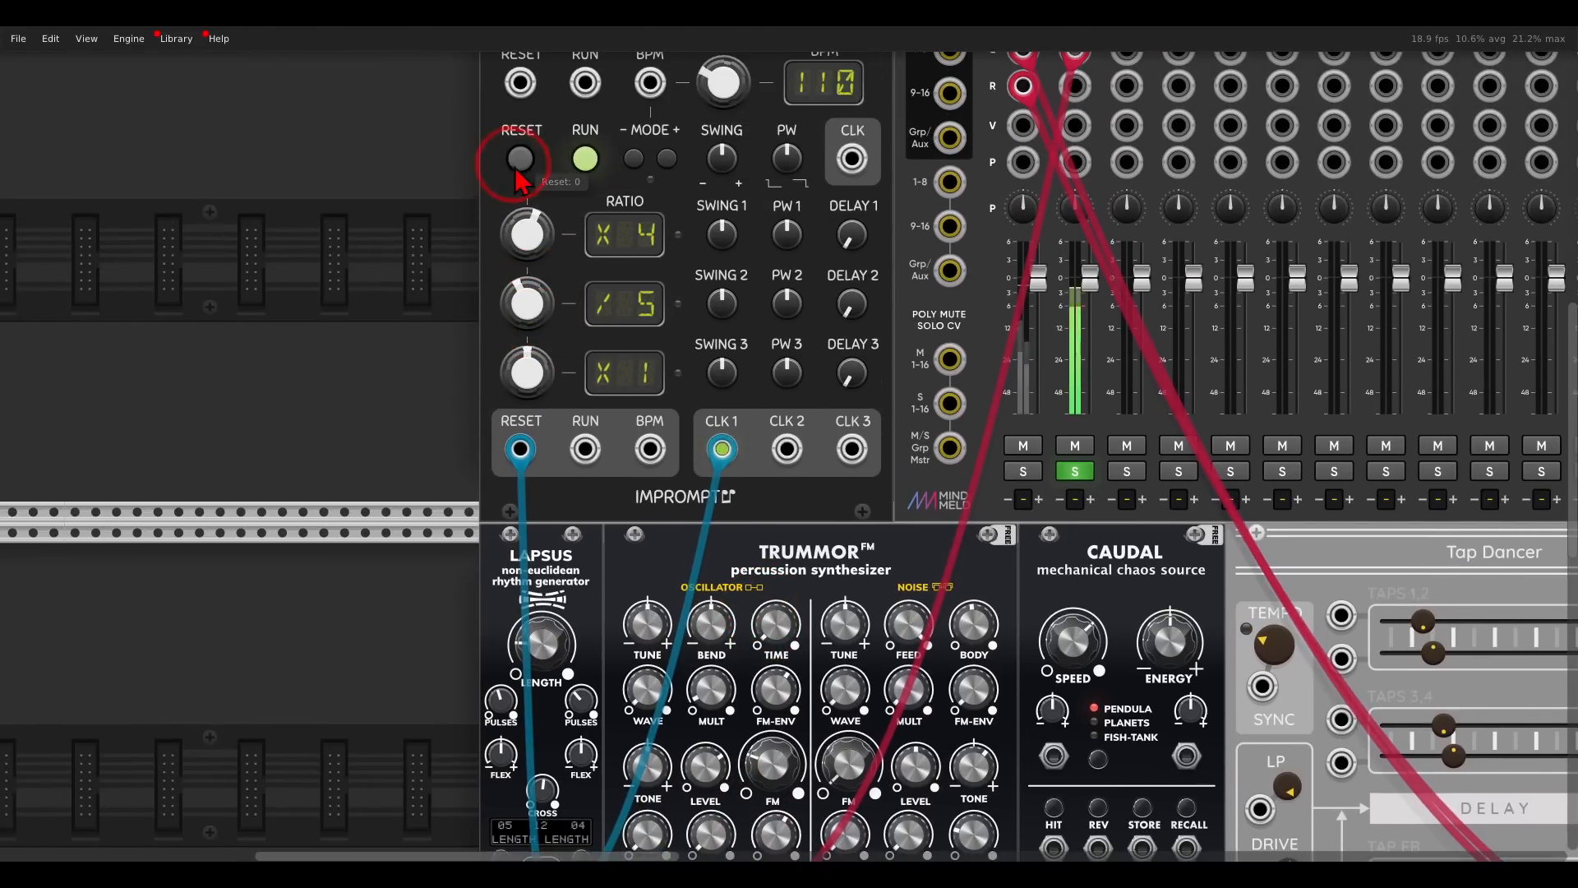
{"action": "scroll", "coordinate": [568, 238], "scroll_direction": "down", "scroll_amount": 6}
{"action": "scroll", "coordinate": [742, 208], "scroll_direction": "down", "scroll_amount": 1}
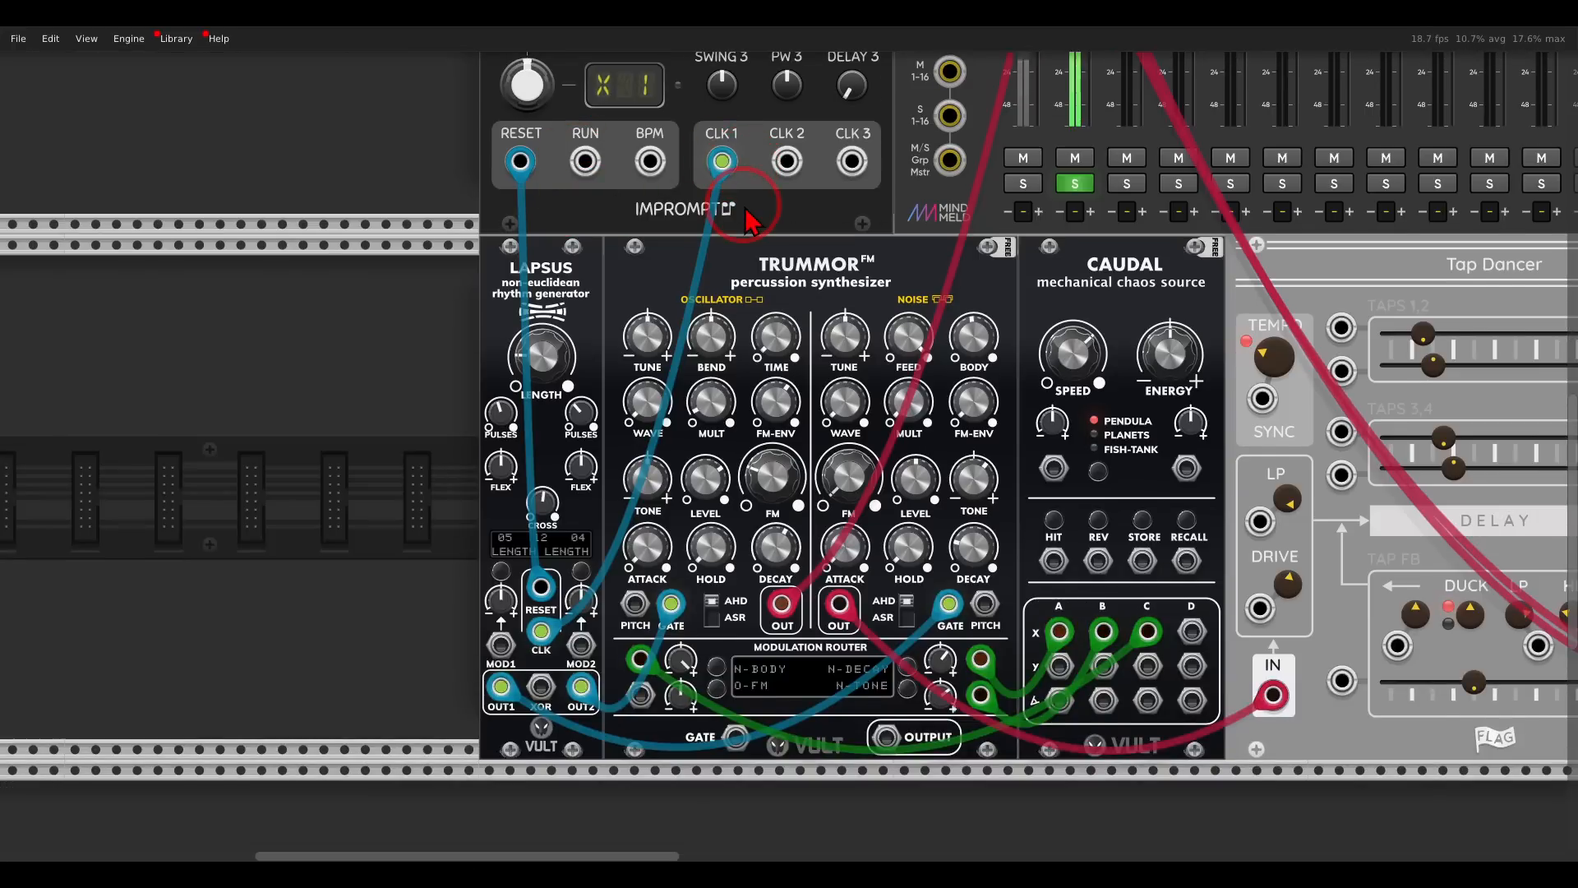
- Patch Clocked's CLK 2 output into Trummor's third mod input, route it to O-DECAY and adjust its modulation amount
{"action": "left_click_drag", "start_coordinate": [787, 161], "coordinate": [636, 693]}
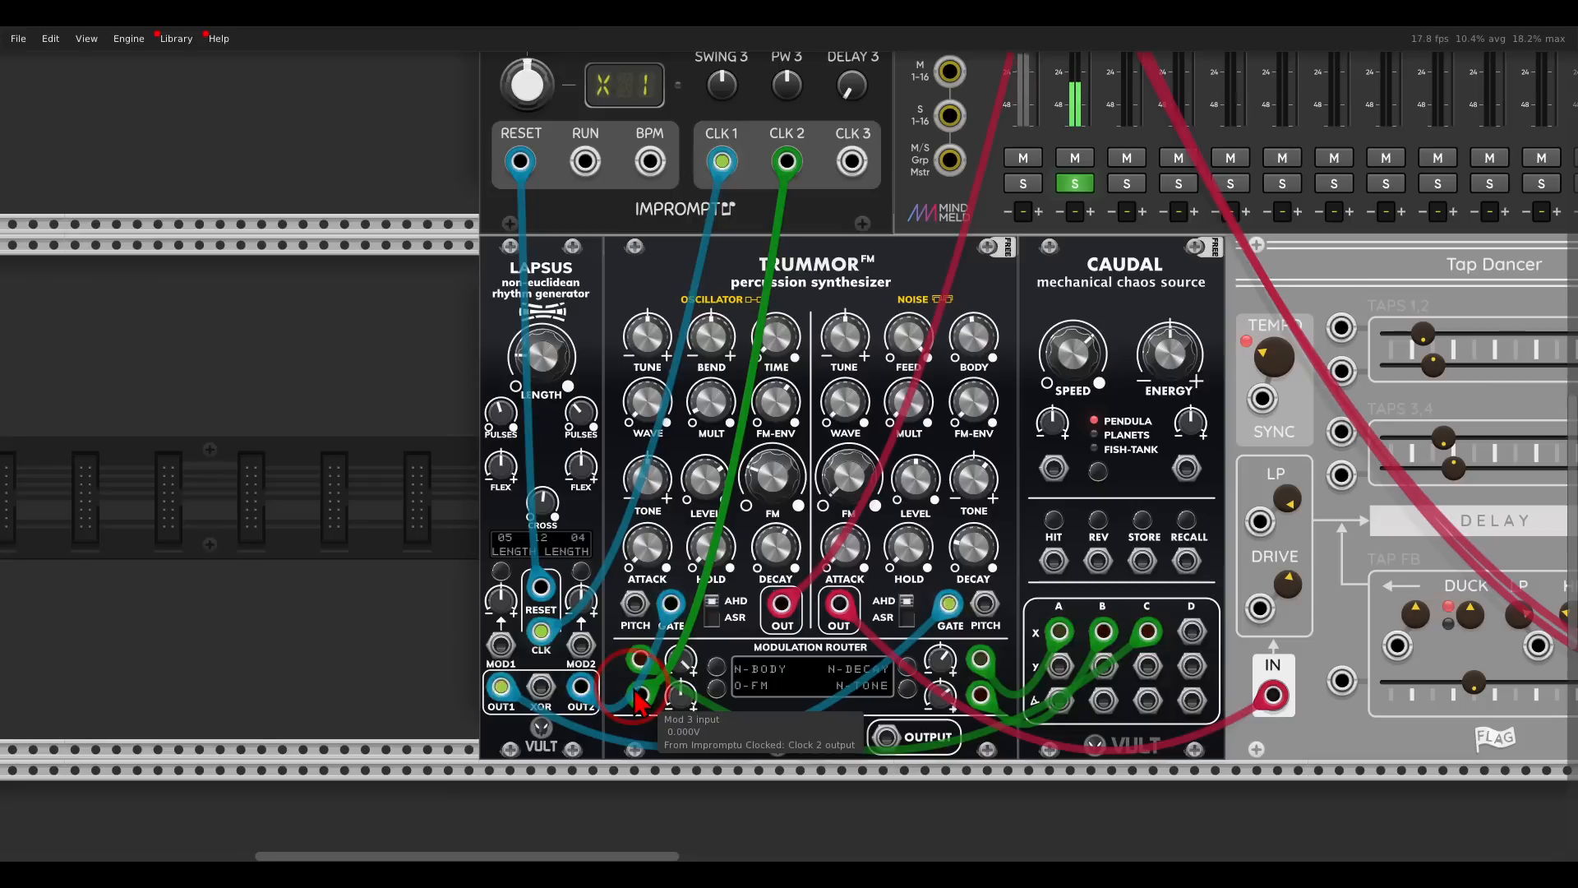
{"action": "left_click", "coordinate": [716, 686]}
{"action": "left_click", "coordinate": [775, 551]}
{"action": "left_click", "coordinate": [671, 660]}
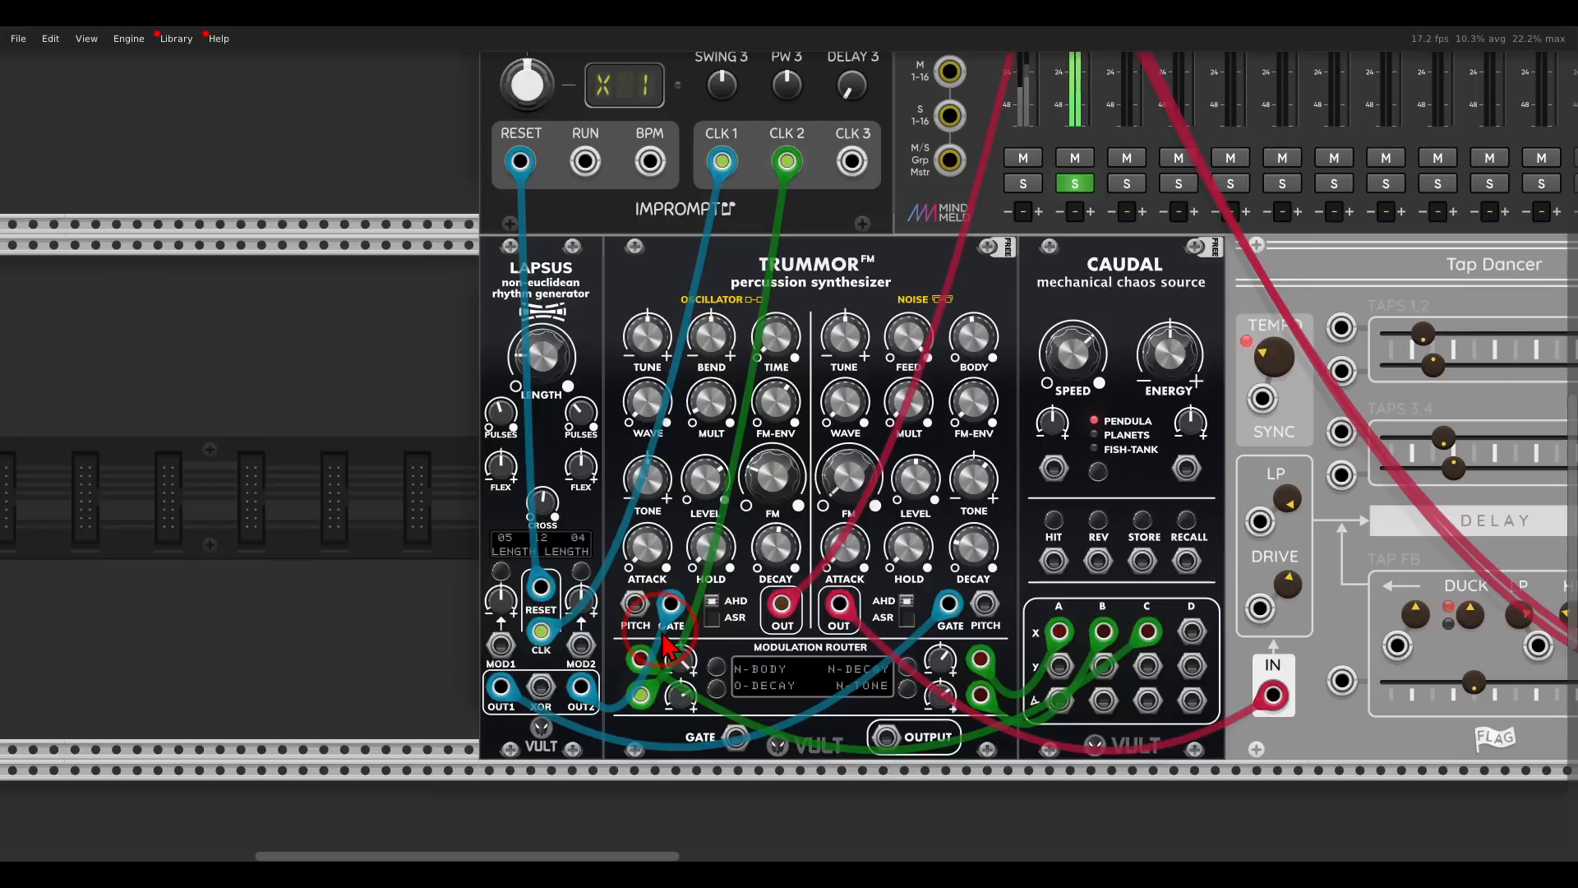
{"action": "left_click_drag", "start_coordinate": [677, 695], "coordinate": [677, 670]}
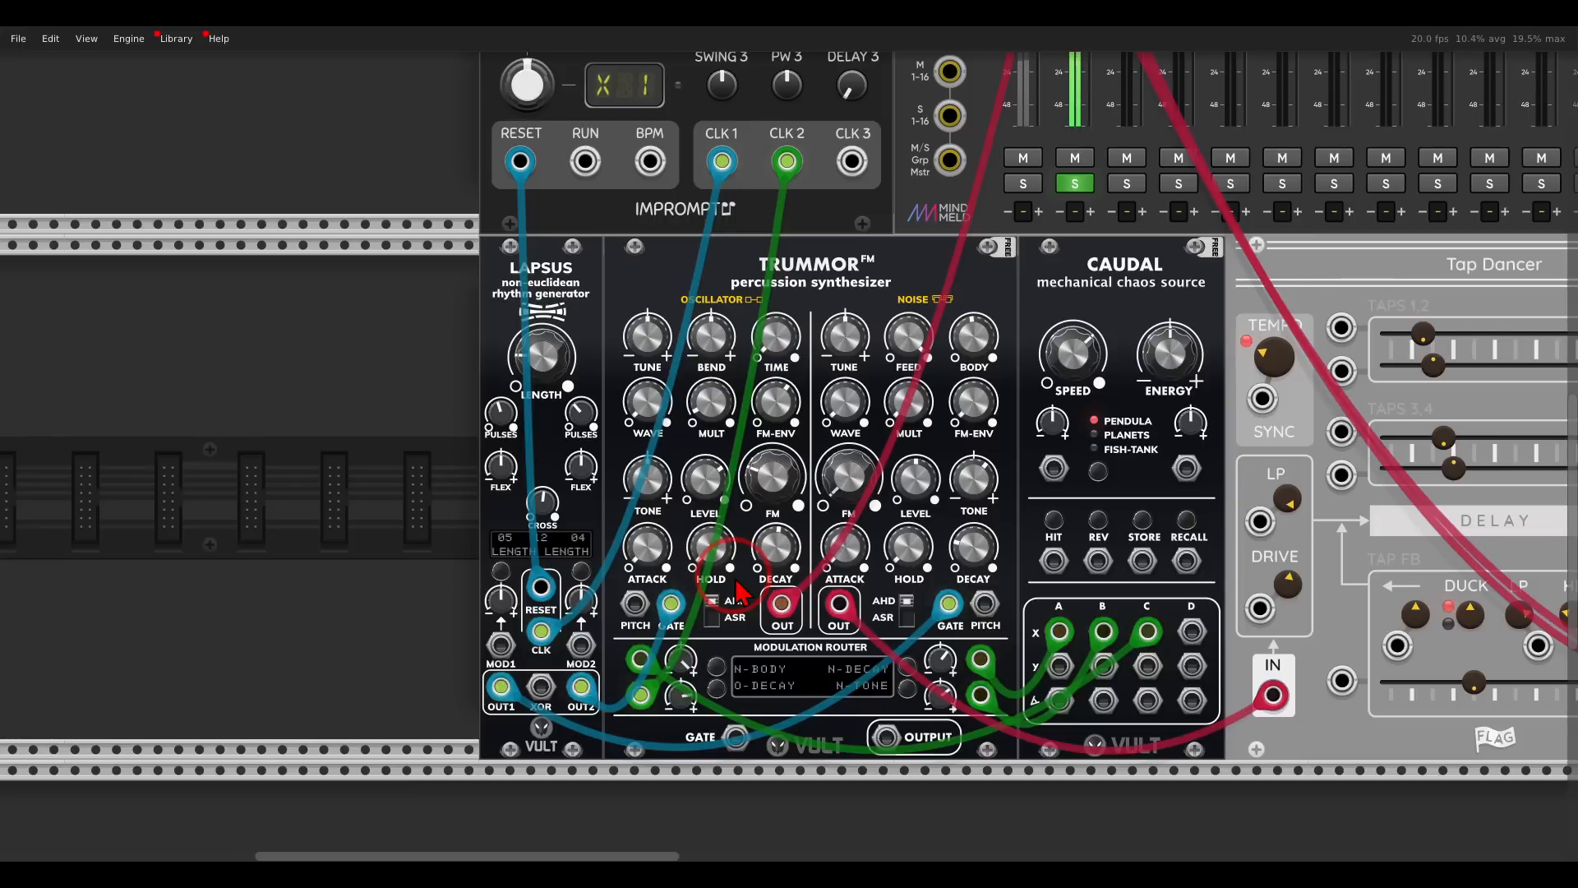
{"action": "left_click_drag", "start_coordinate": [654, 478], "coordinate": [678, 562]}
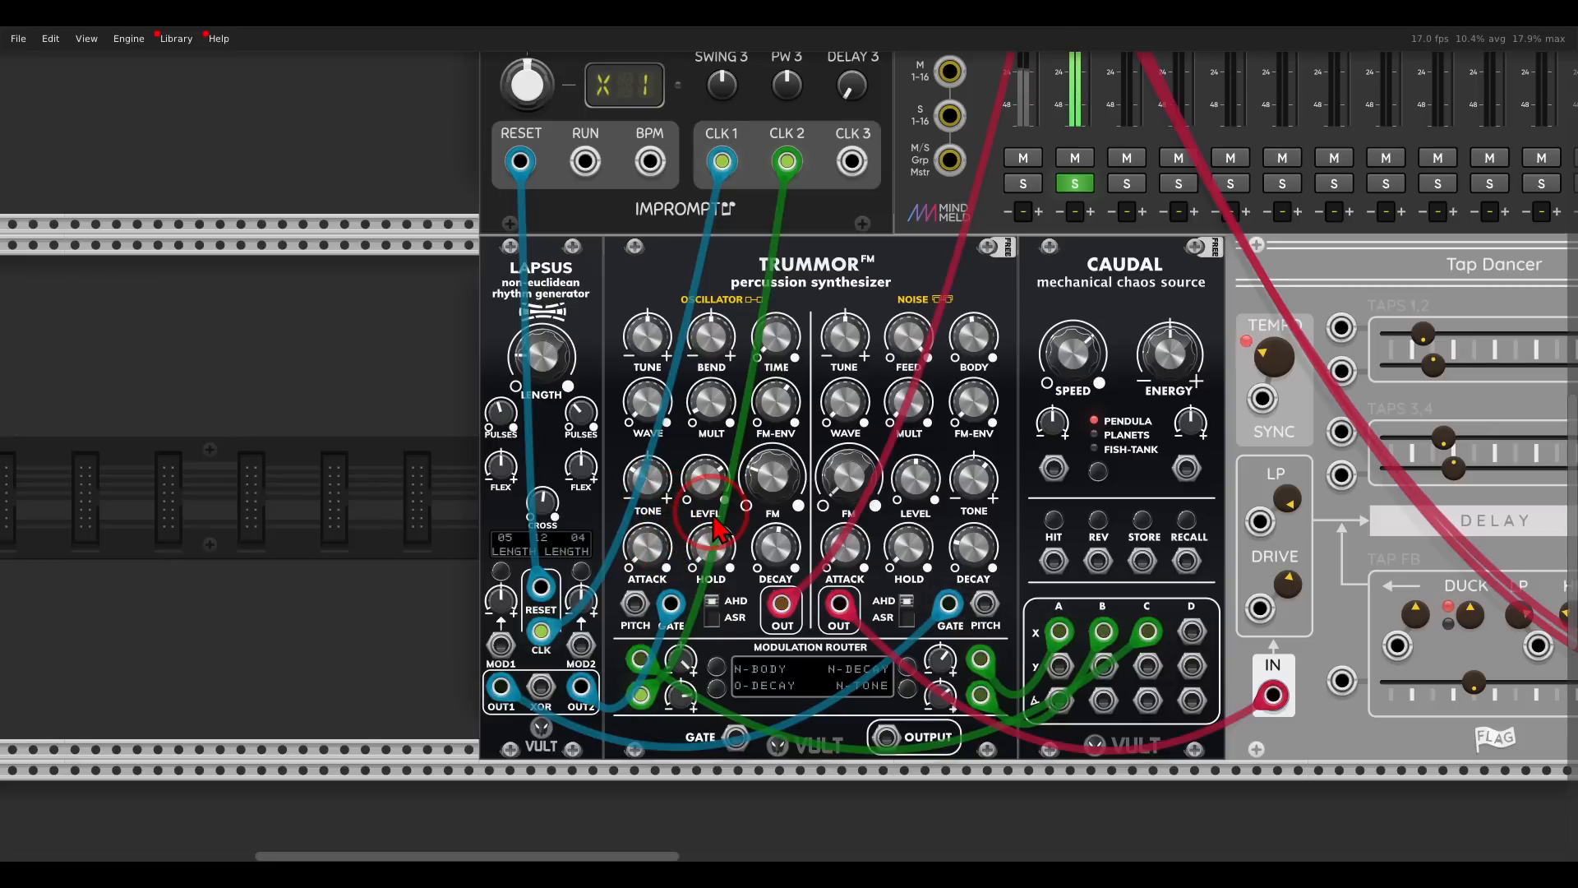
- Add the Jorus chorus and Debriatus wave destruction modules to the row beyond Tap Dancer
{"action": "scroll", "coordinate": [715, 516], "scroll_direction": "down", "scroll_amount": 2}
{"action": "scroll", "coordinate": [904, 523], "scroll_direction": "down", "scroll_amount": 3}
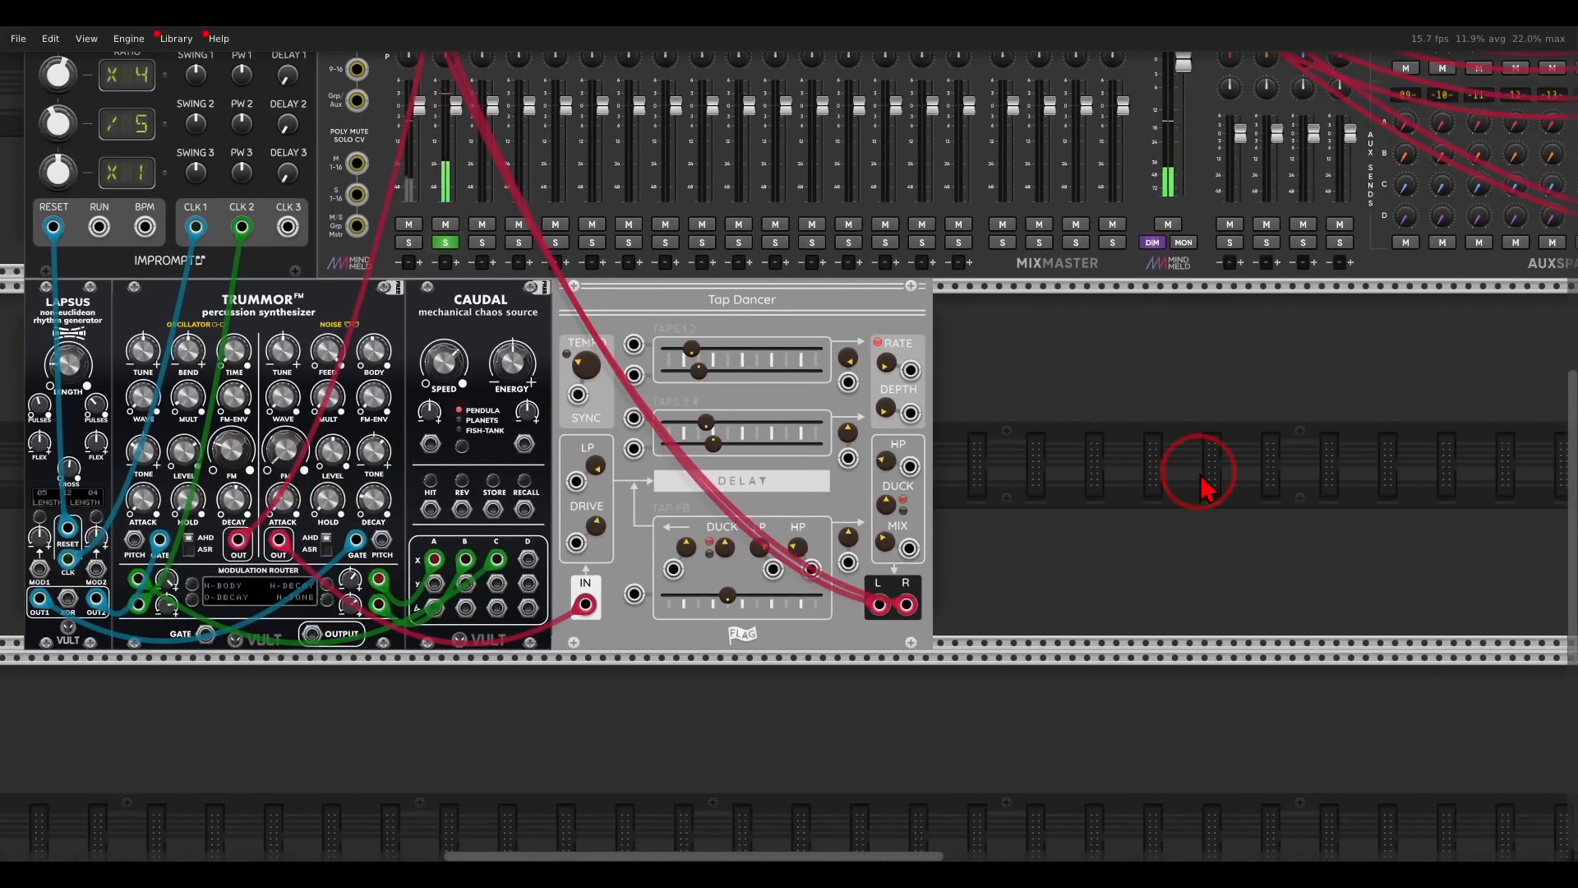
{"action": "right_click", "coordinate": [1121, 468]}
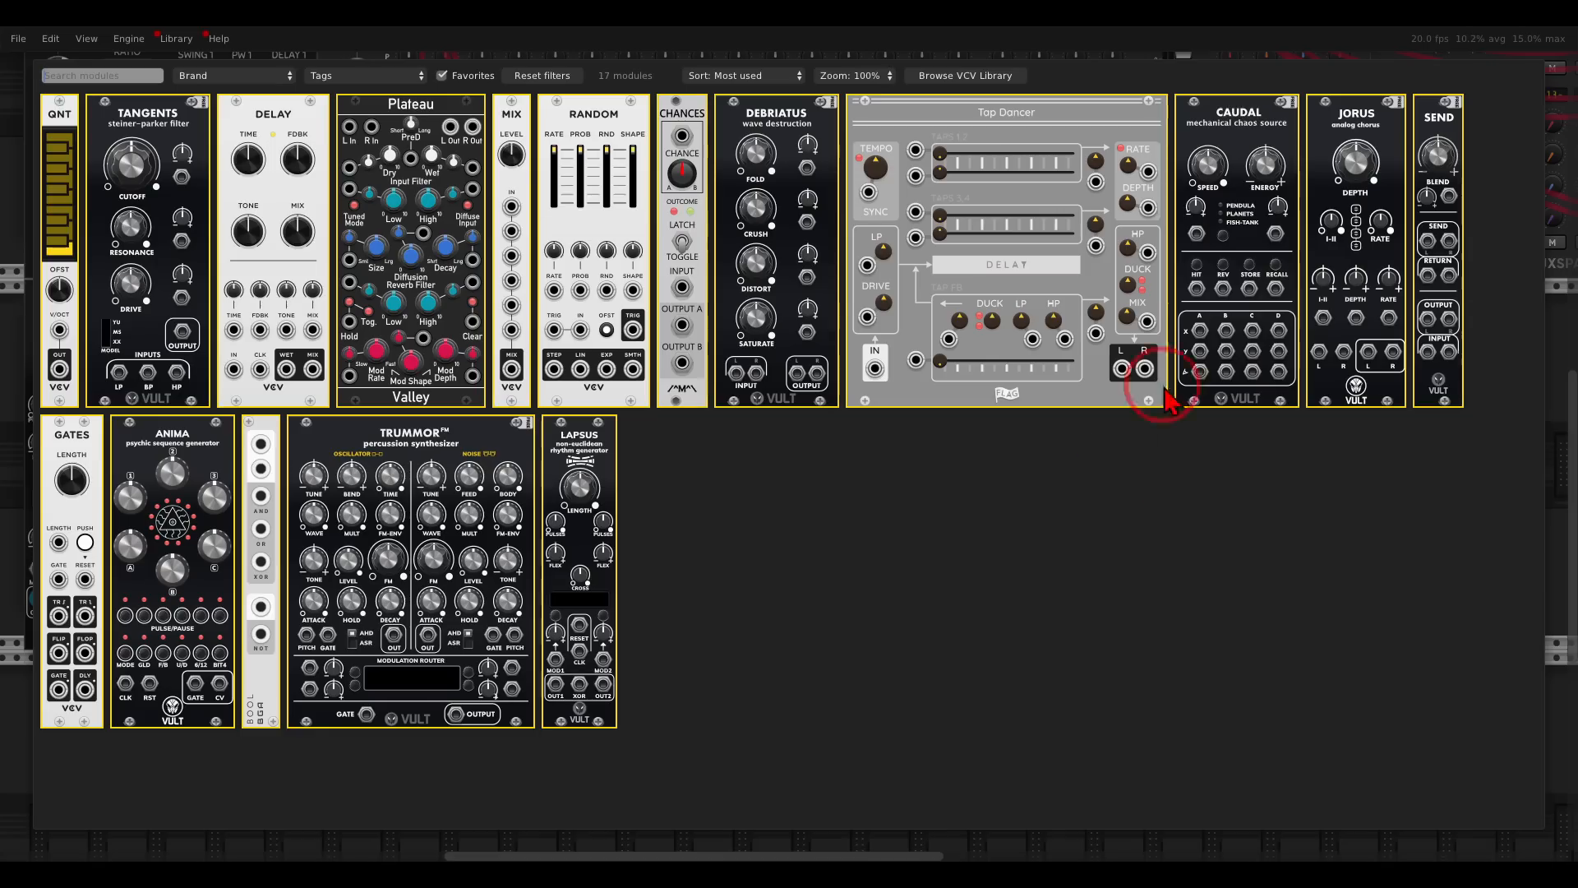
{"action": "left_click_drag", "start_coordinate": [1355, 156], "coordinate": [1110, 394]}
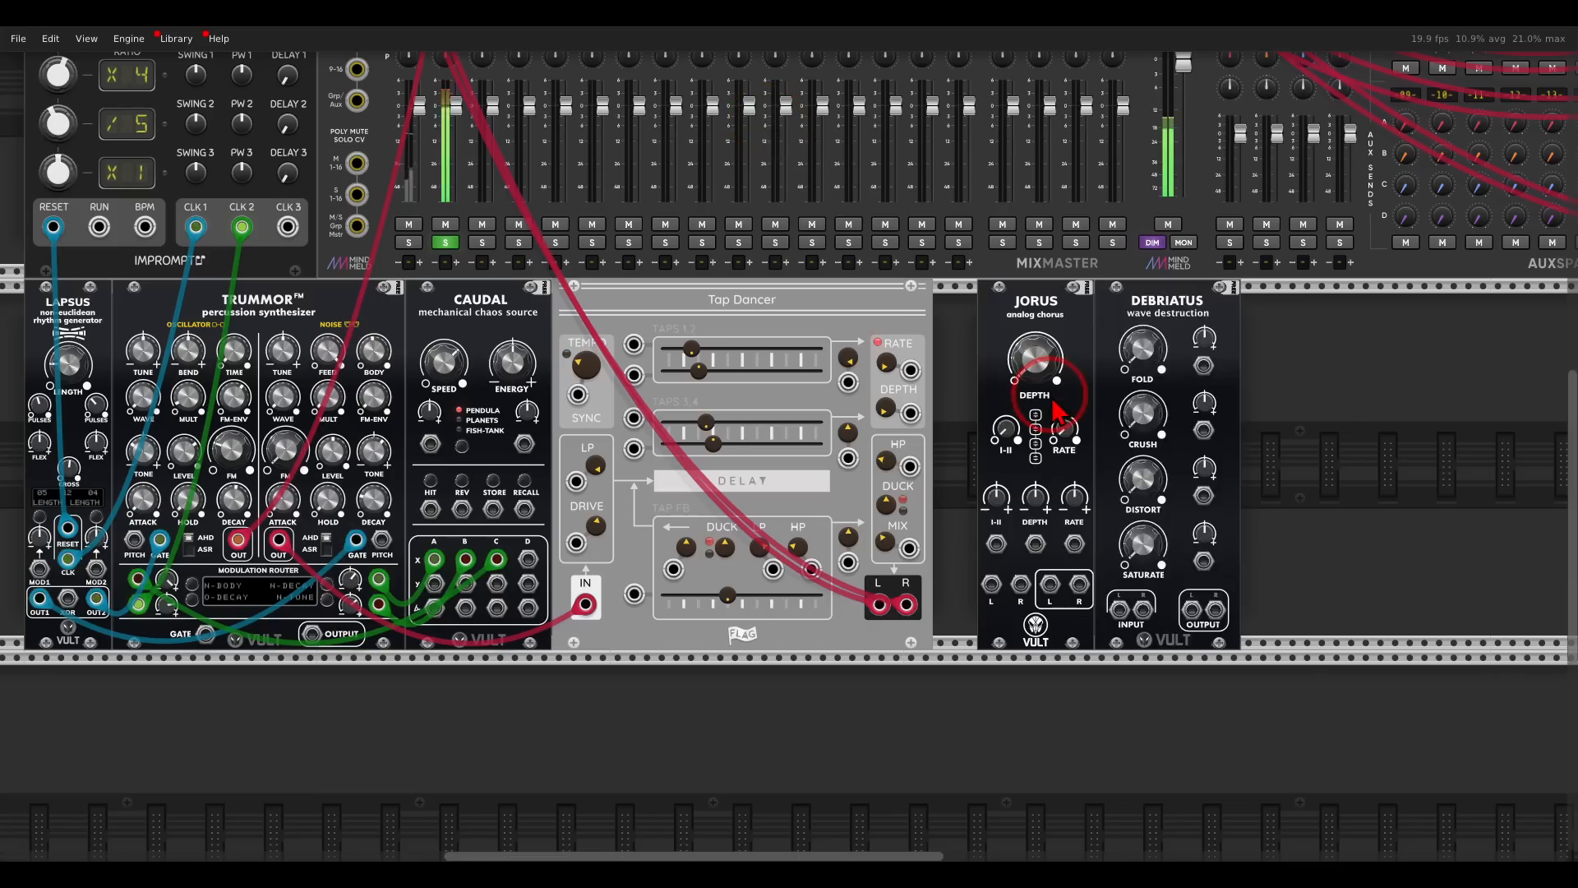
{"action": "left_click_drag", "start_coordinate": [1001, 399], "coordinate": [1107, 339]}
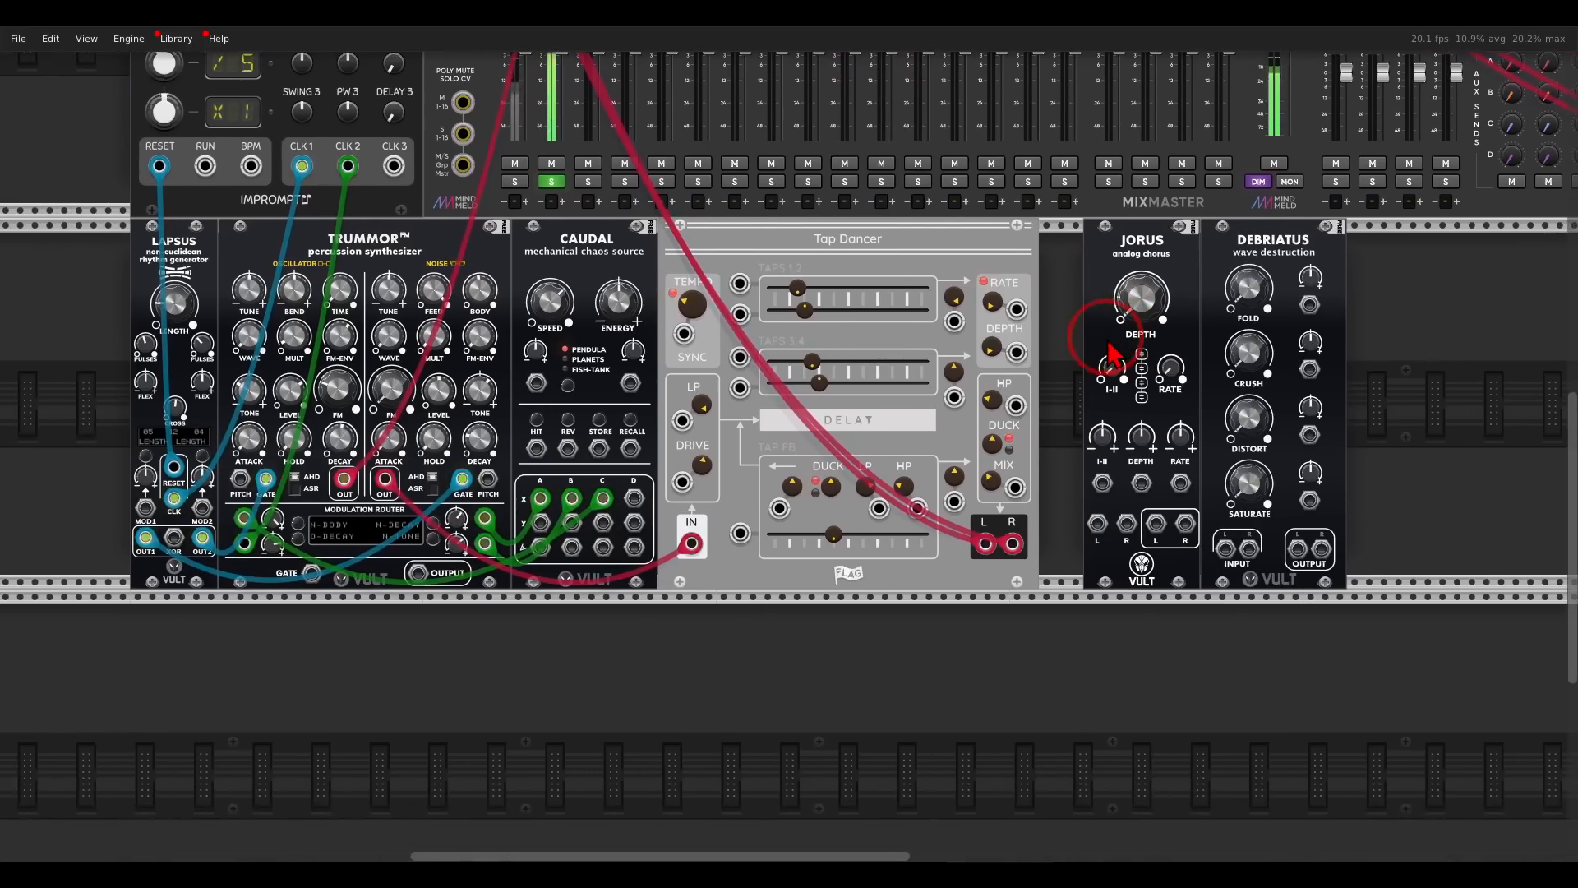
- Patch Trummor's oscillator output through Jorus and Debriatus into both inputs of MixMaster track 2
{"action": "left_click_drag", "start_coordinate": [339, 480], "coordinate": [1299, 548]}
{"action": "left_click_drag", "start_coordinate": [344, 495], "coordinate": [1188, 525]}
{"action": "left_click_drag", "start_coordinate": [1321, 548], "coordinate": [551, 118]}
{"action": "left_click_drag", "start_coordinate": [748, 578], "coordinate": [842, 457]}
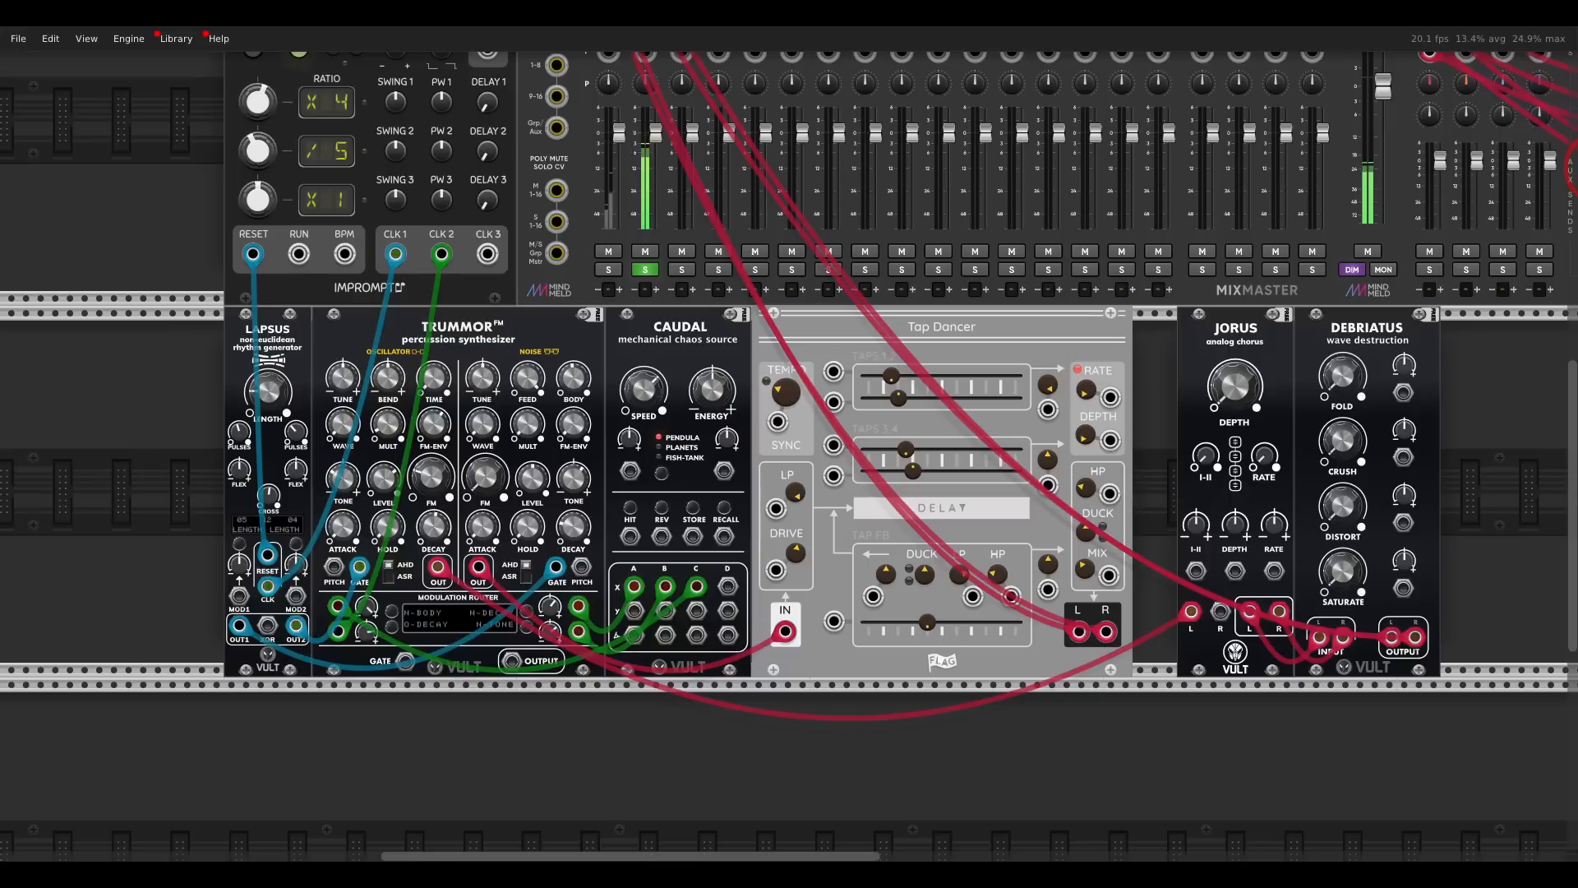
- Raise the Jorus depth and the Debriatus saturation, and set the Debriatus fold to 0.0675
{"action": "left_click_drag", "start_coordinate": [1197, 395], "coordinate": [988, 347]}
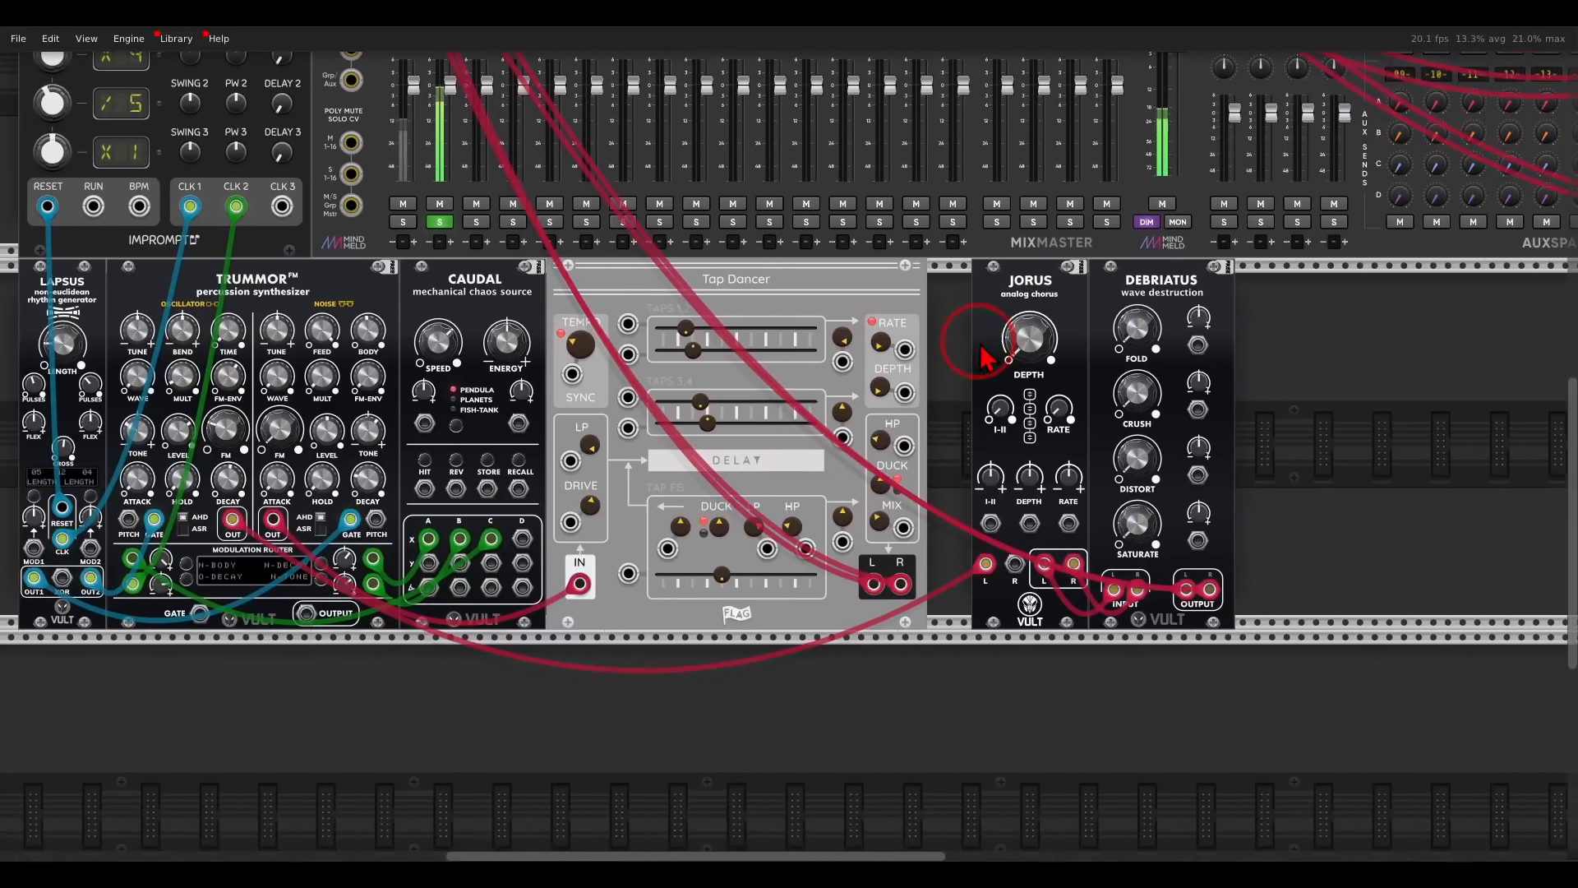
{"action": "scroll", "coordinate": [1098, 390], "scroll_direction": "up", "scroll_amount": 3}
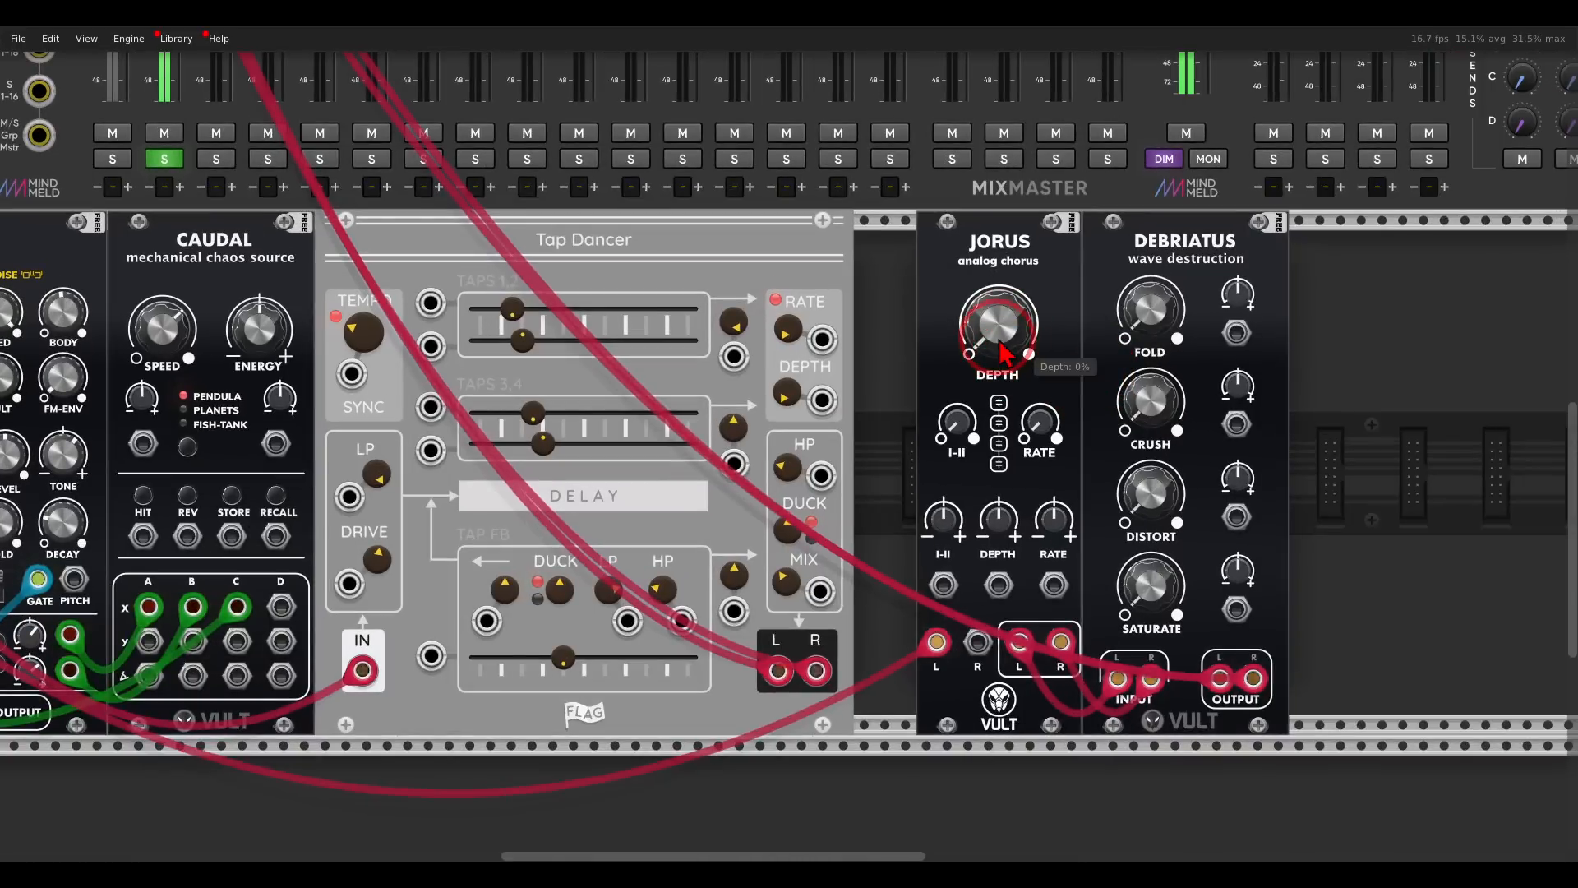
{"action": "left_click_drag", "start_coordinate": [1004, 326], "coordinate": [964, 161]}
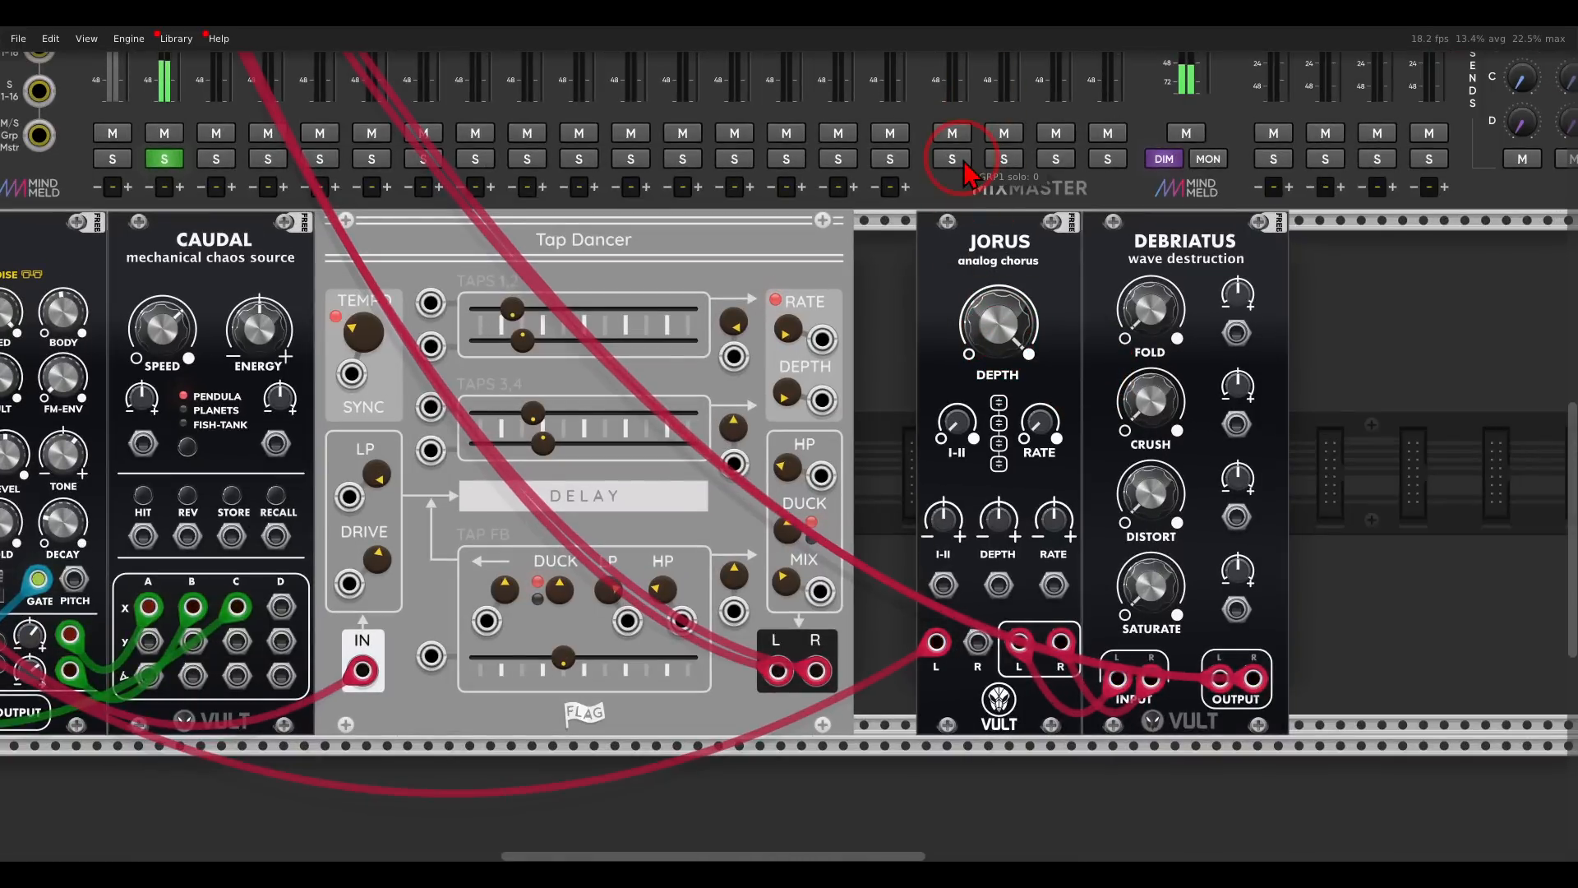
{"action": "left_click_drag", "start_coordinate": [1143, 585], "coordinate": [1142, 547]}
{"action": "left_click_drag", "start_coordinate": [1149, 301], "coordinate": [1167, 322]}
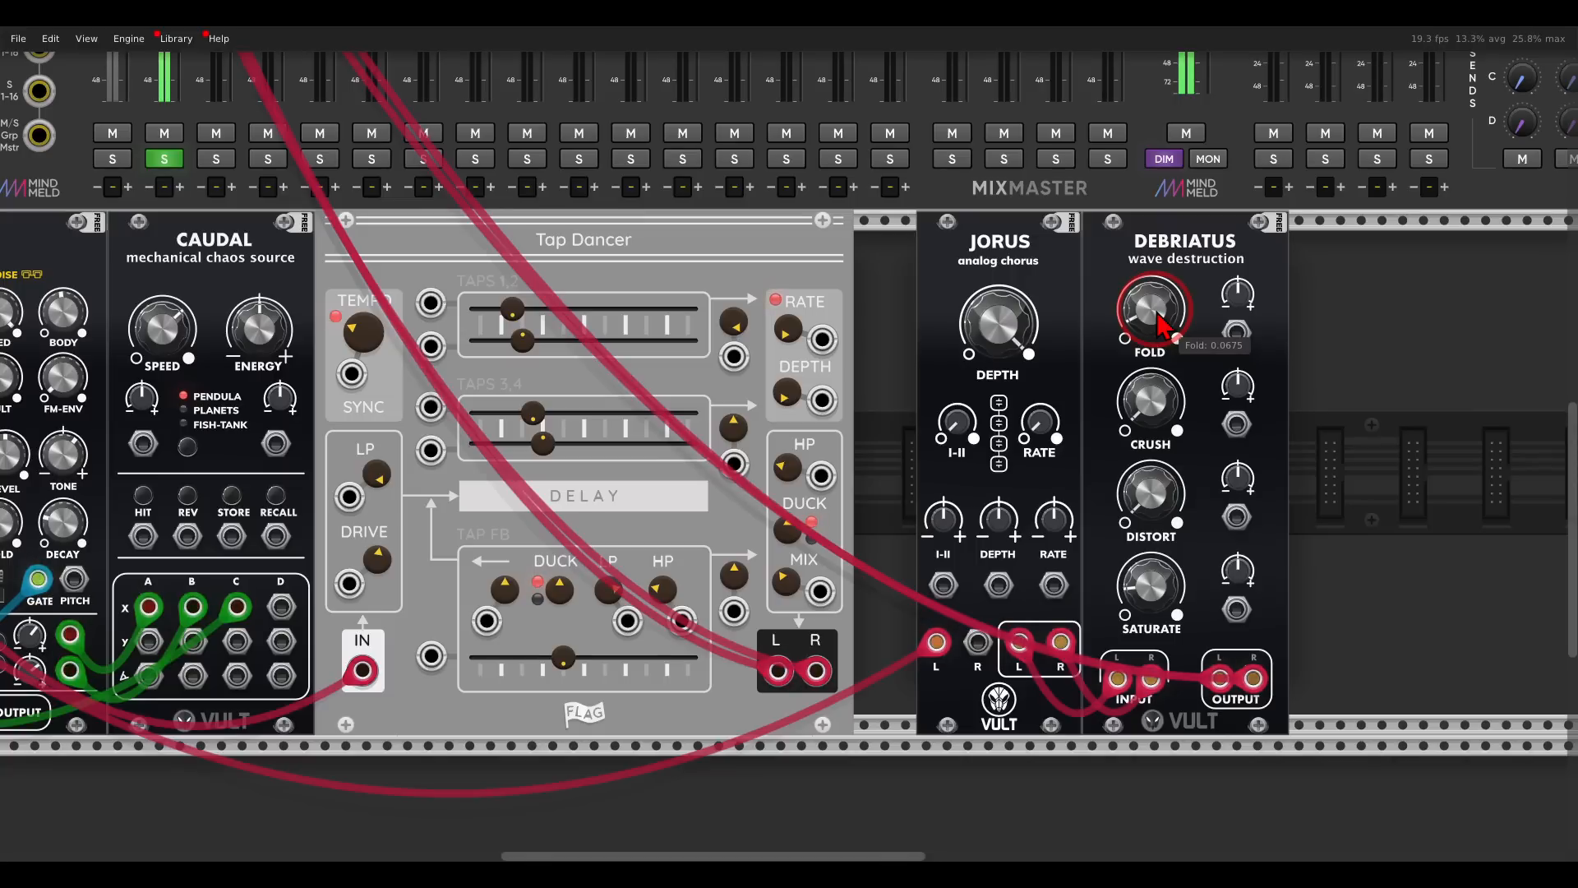
{"action": "left_click_drag", "start_coordinate": [1159, 326], "coordinate": [1072, 297]}
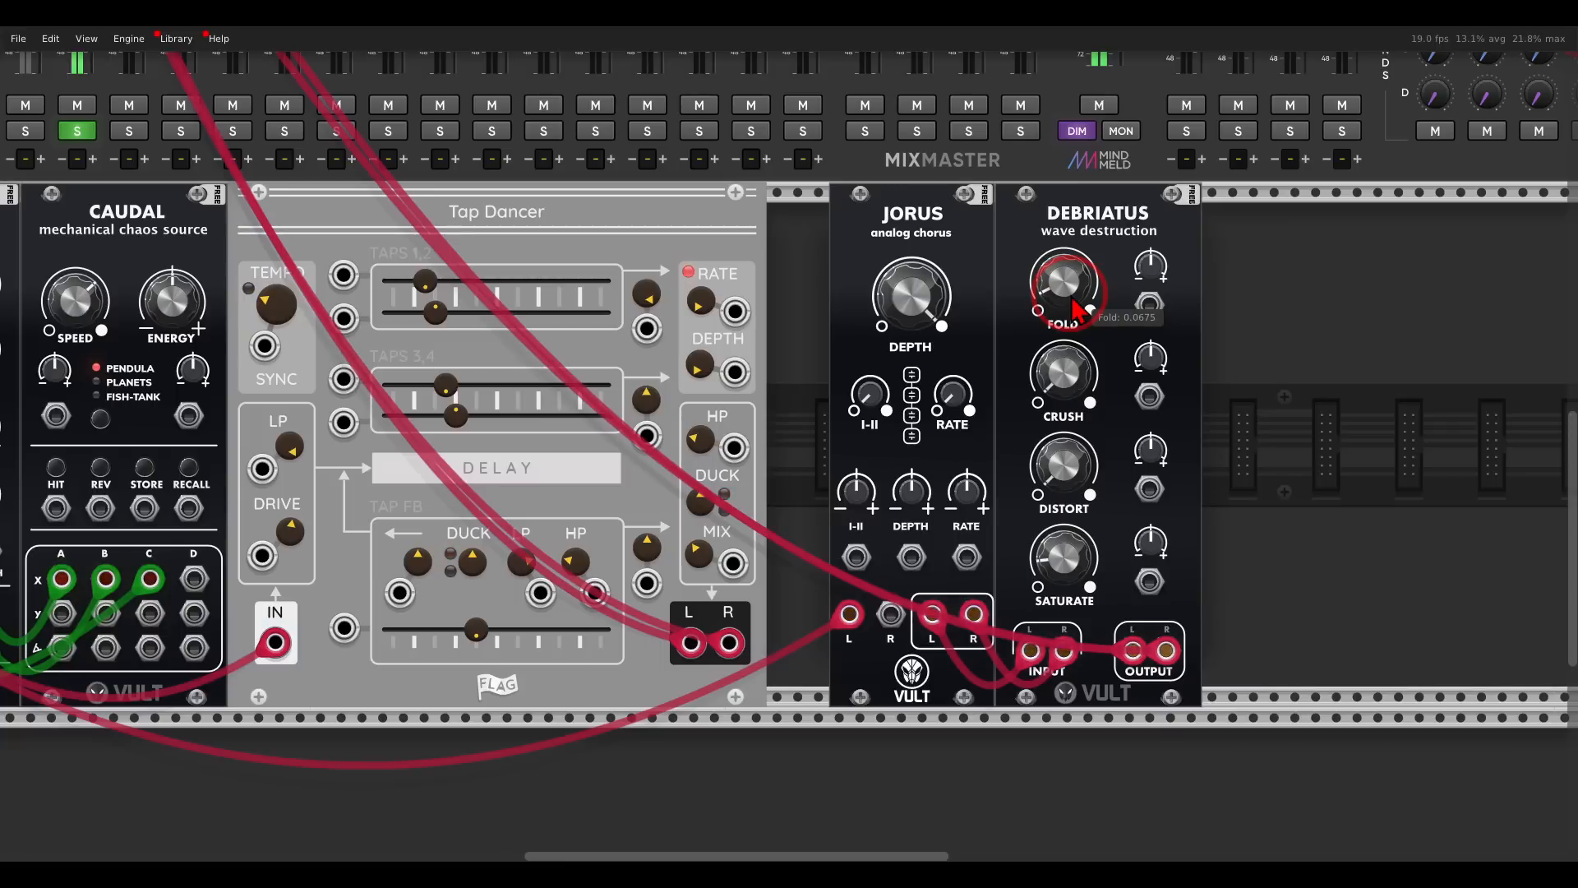
- Make room beside Tap Dancer and add a Vult Send module in front of Jorus
{"action": "left_click_drag", "start_coordinate": [1233, 321], "coordinate": [1132, 260]}
{"action": "left_click", "coordinate": [890, 338]}
{"action": "right_click", "coordinate": [885, 332]}
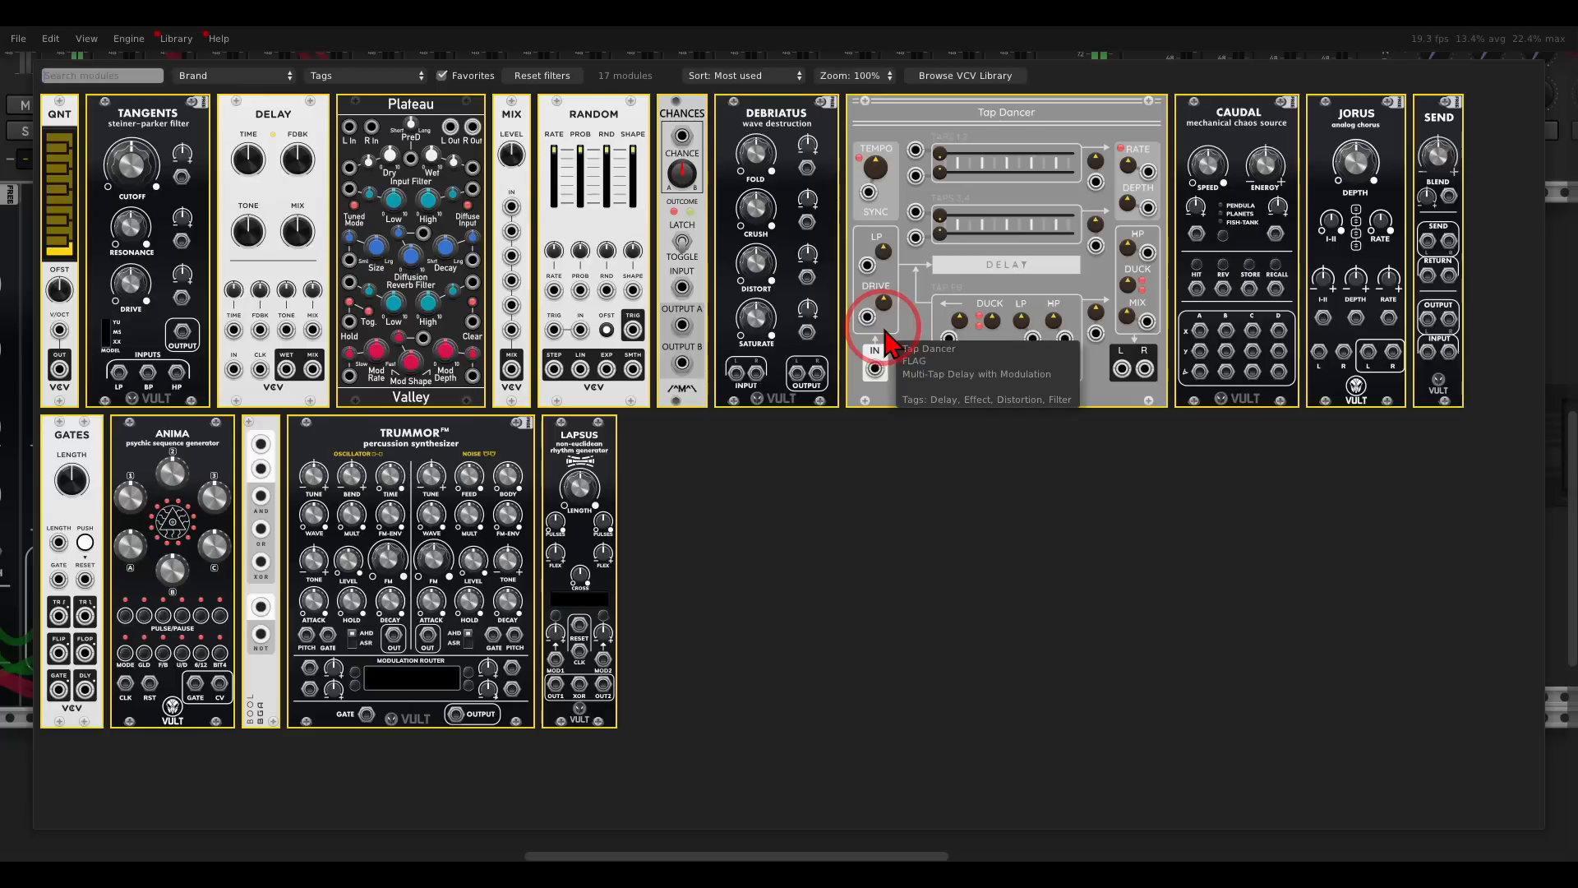
{"action": "left_click", "coordinate": [1438, 144]}
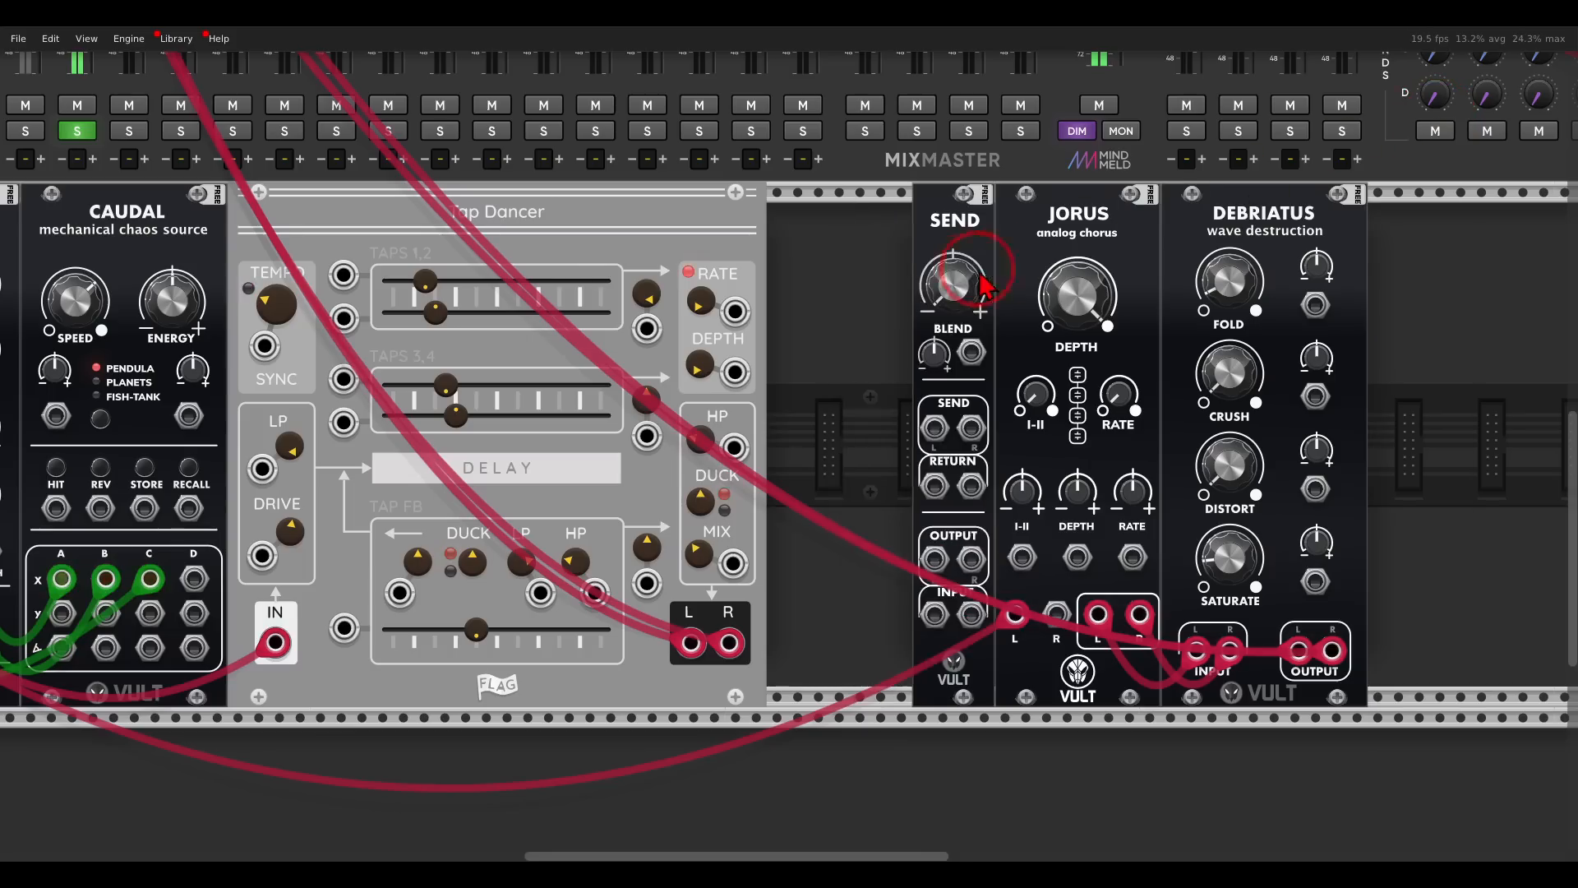
{"action": "mouse_move", "coordinate": [911, 273]}
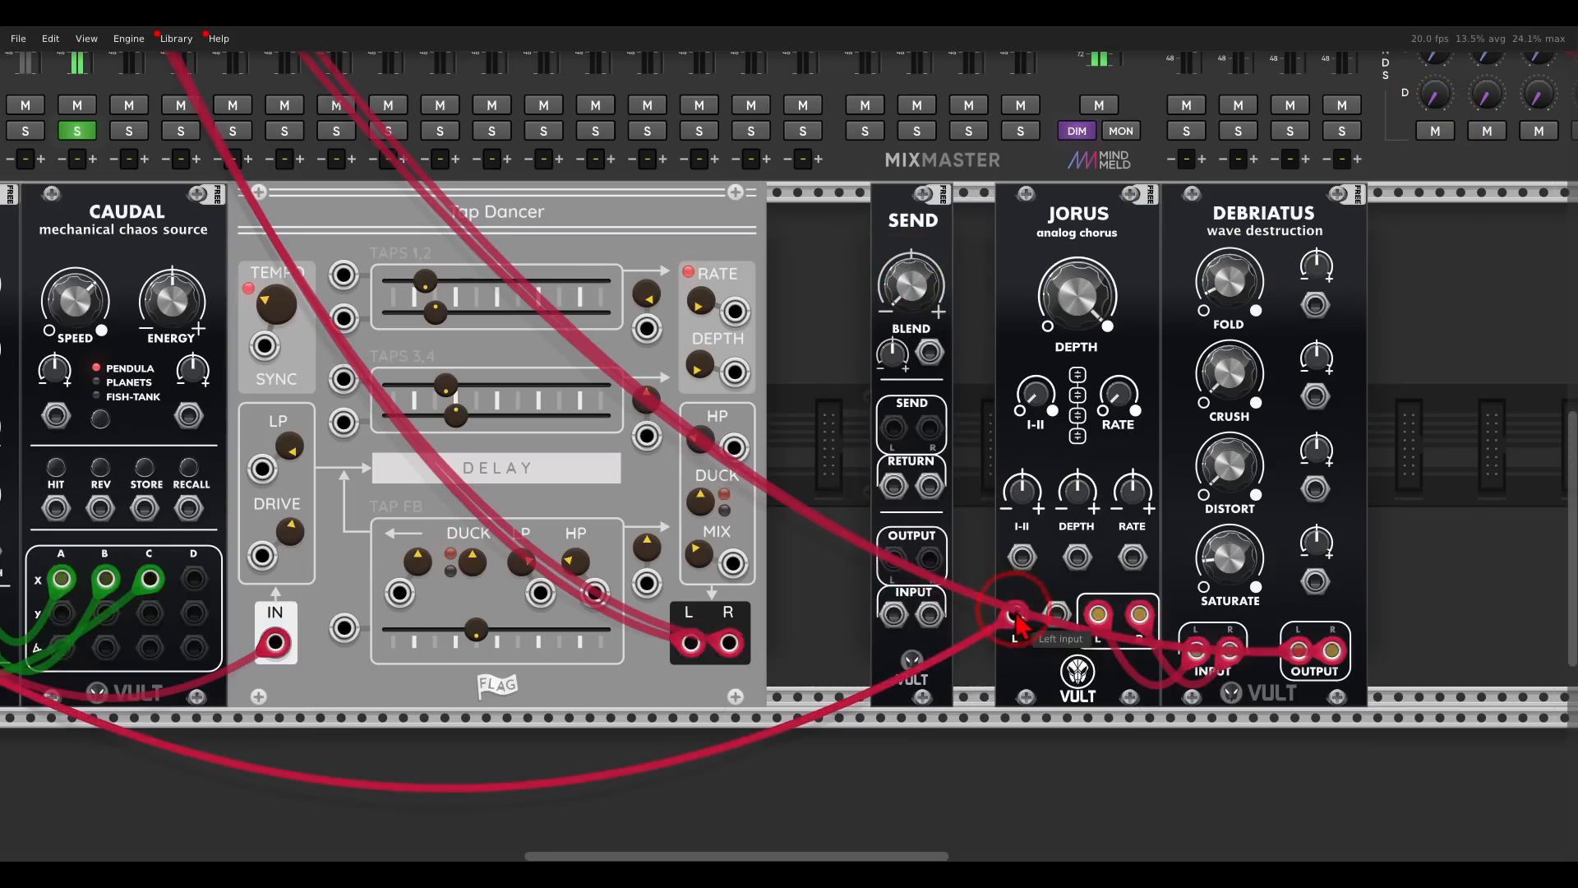
- Move the oscillator cable from Jorus to Send's input and the mixer cables from Debriatus to Send's outputs
{"action": "left_click_drag", "start_coordinate": [1016, 613], "coordinate": [919, 637]}
{"action": "left_click_drag", "start_coordinate": [1299, 651], "coordinate": [898, 564]}
{"action": "left_click_drag", "start_coordinate": [1332, 651], "coordinate": [944, 560]}
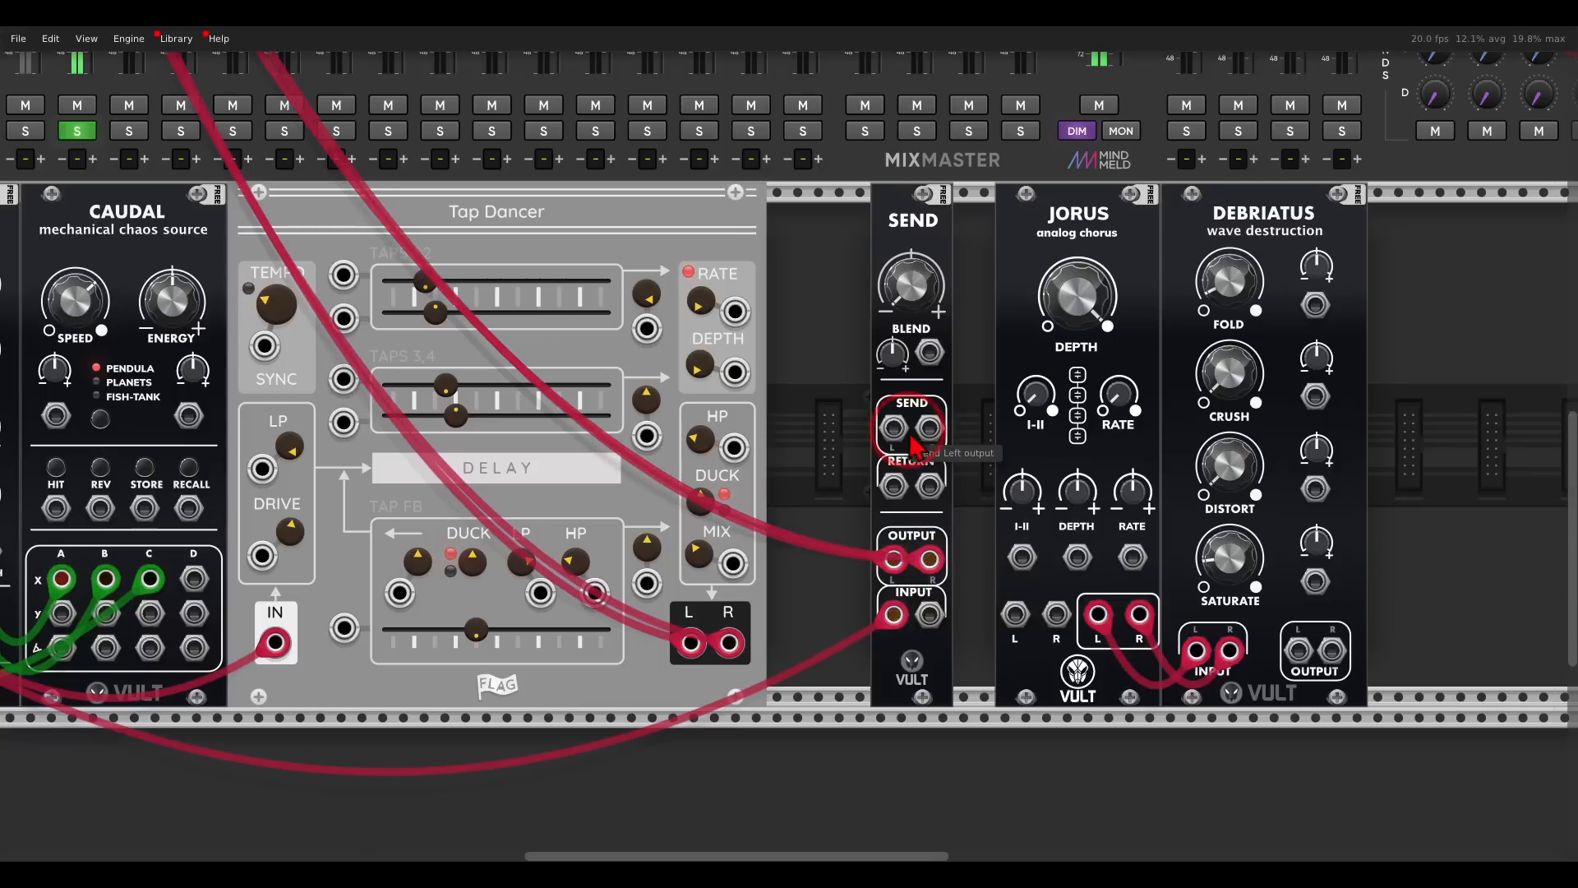
- Patch Send's left and right send outputs into Jorus, and the Debriatus outputs into Send's returns
{"action": "left_click_drag", "start_coordinate": [894, 427], "coordinate": [995, 622]}
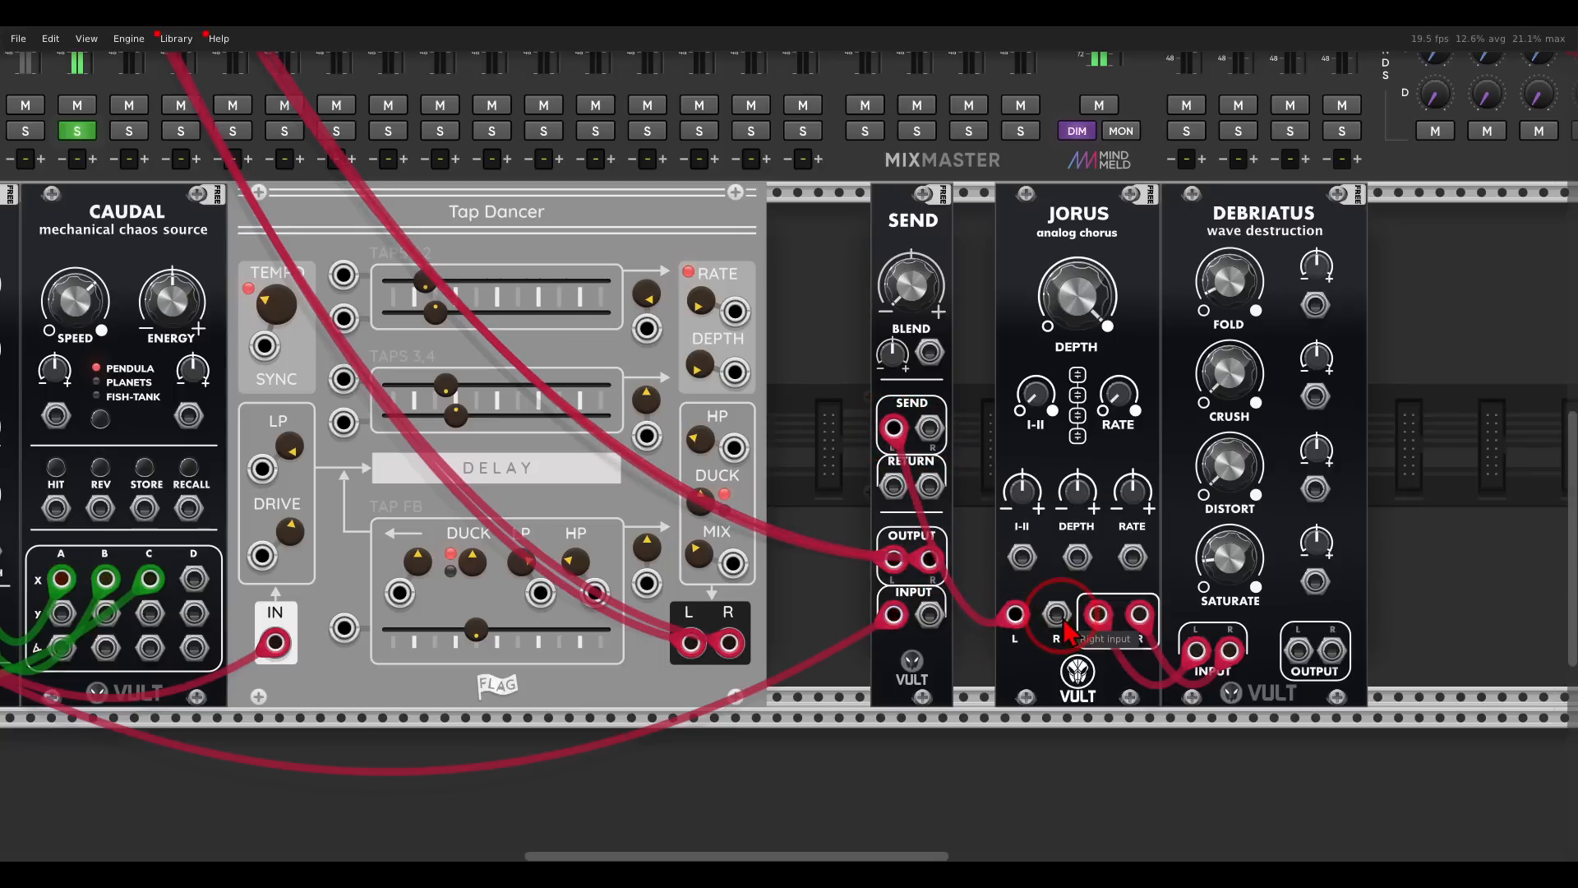
{"action": "left_click_drag", "start_coordinate": [929, 428], "coordinate": [1056, 614]}
{"action": "mouse_move", "coordinate": [1301, 649]}
{"action": "left_mouse_down"}
{"action": "mouse_move", "coordinate": [1151, 616]}
{"action": "mouse_move", "coordinate": [941, 493]}
{"action": "mouse_move", "coordinate": [1221, 581]}
{"action": "mouse_move", "coordinate": [1331, 648]}
{"action": "left_mouse_up"}
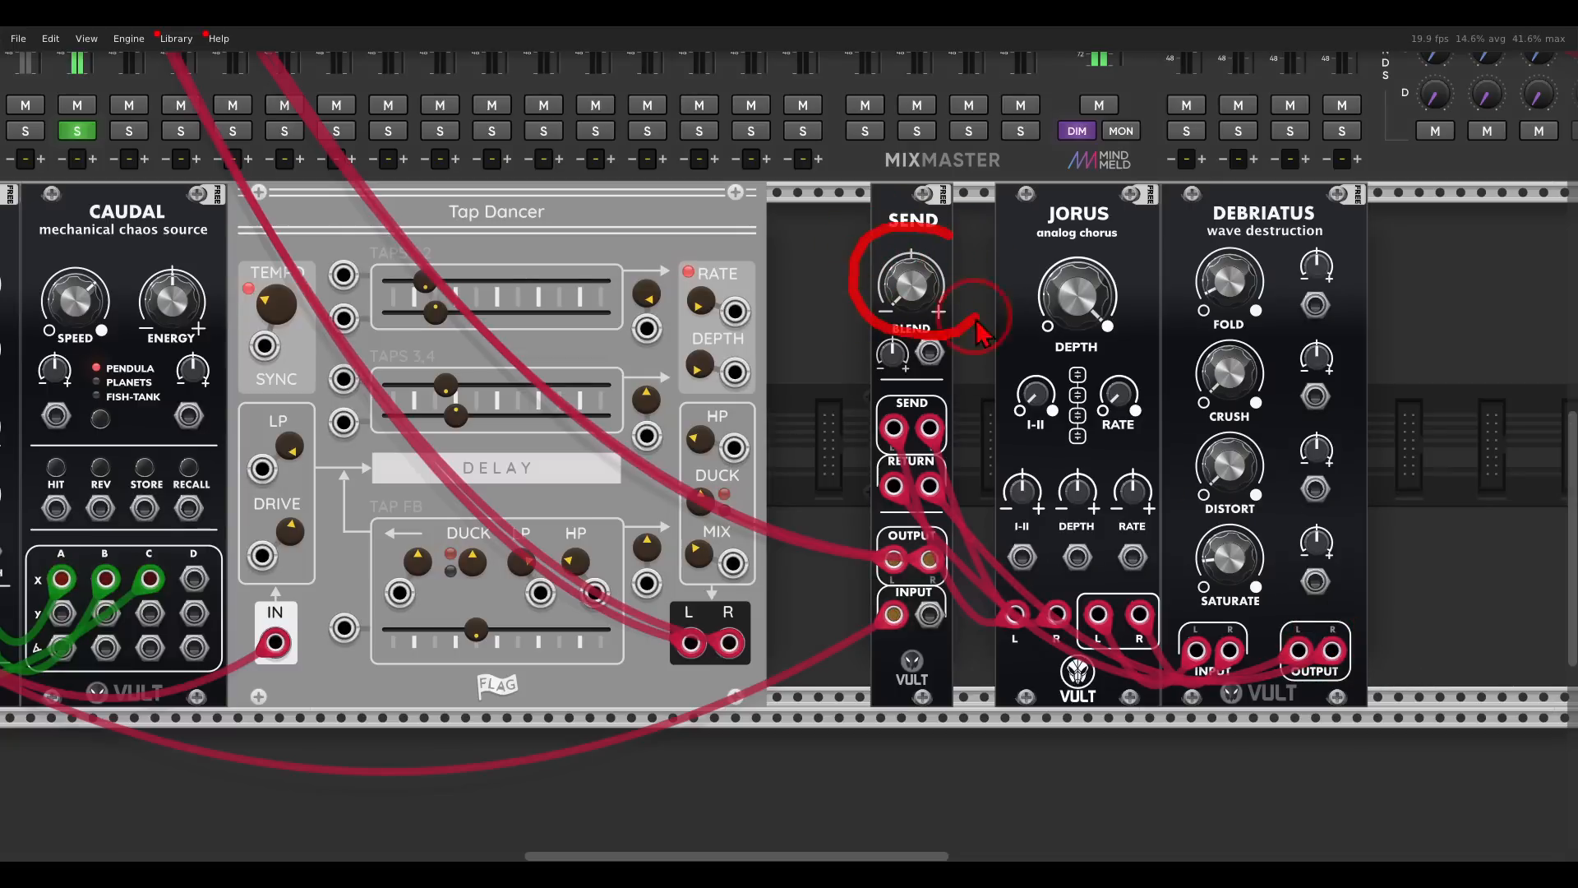
- Adjust the Send module's blend between the dry oscillator and the Jorus and Debriatus effects
{"action": "left_click_drag", "start_coordinate": [922, 280], "coordinate": [1179, 240]}
{"action": "left_click", "coordinate": [1477, 267]}
{"action": "left_click_drag", "start_coordinate": [847, 253], "coordinate": [1262, 308]}
- Lower the gain adjust of MixMaster track 2 and turn off the track's solo
{"action": "scroll", "coordinate": [593, 263], "scroll_direction": "down", "scroll_amount": 2}
{"action": "left_click_drag", "start_coordinate": [590, 248], "coordinate": [817, 481]}
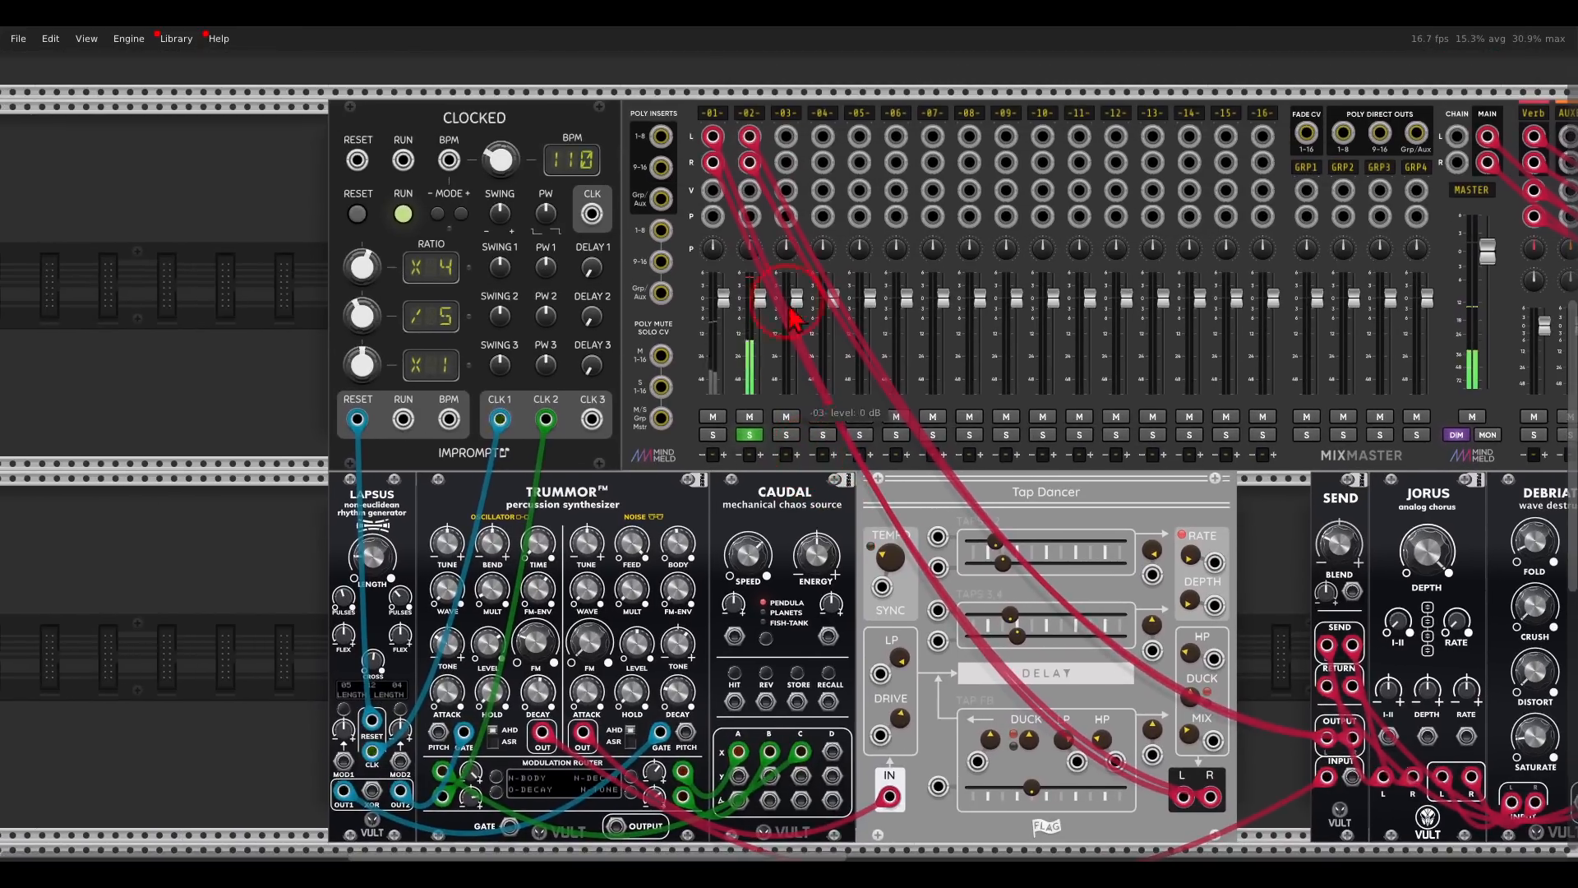
{"action": "right_click", "coordinate": [753, 114]}
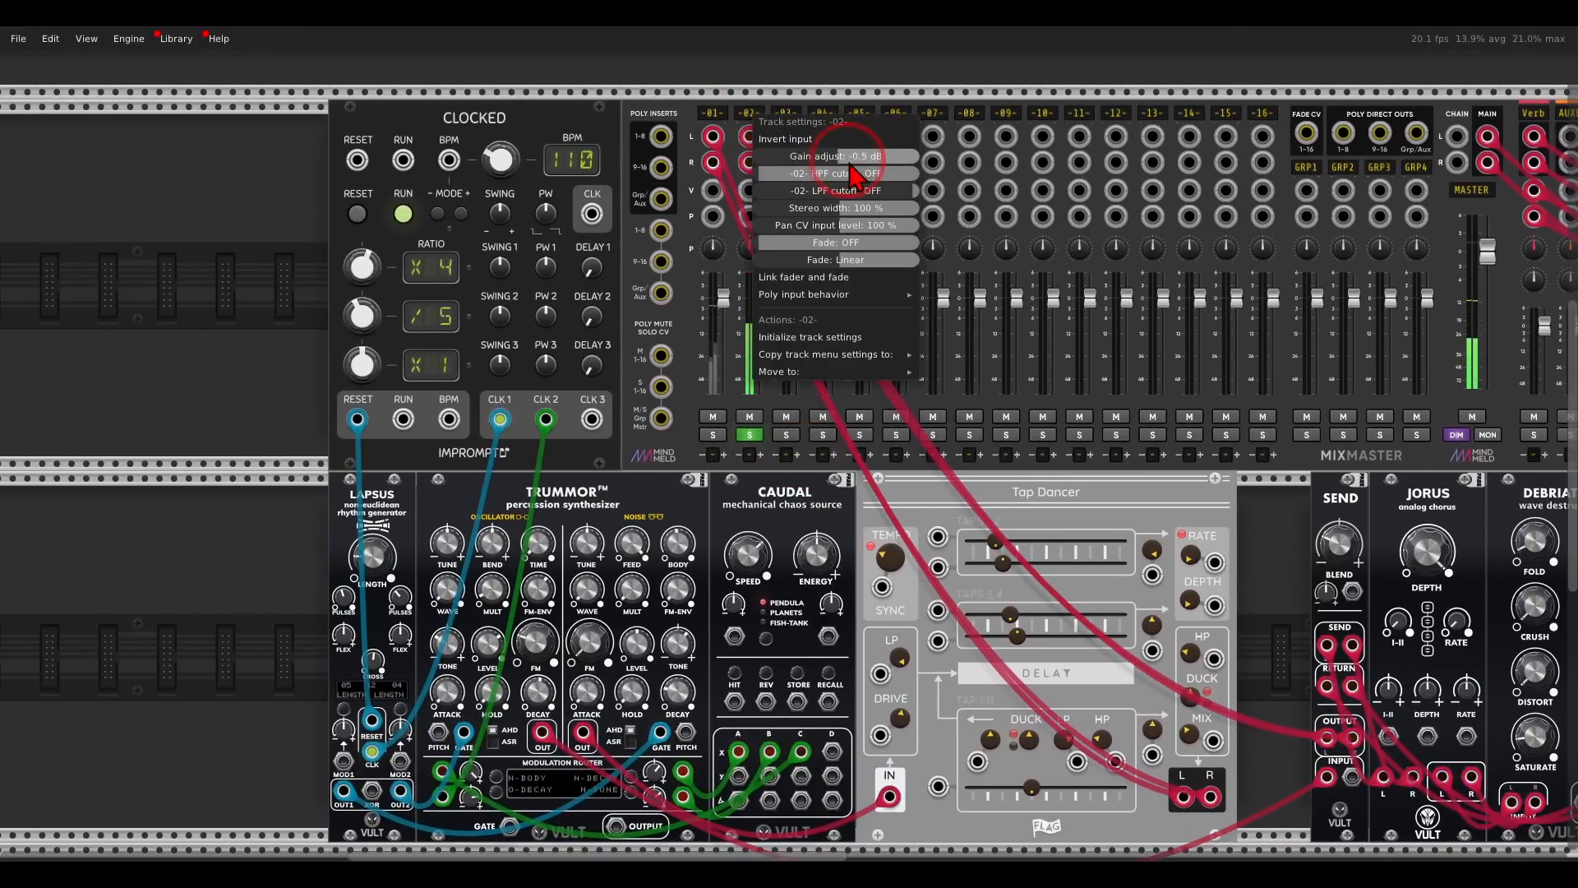
{"action": "left_click_drag", "start_coordinate": [838, 164], "coordinate": [778, 164]}
{"action": "left_click", "coordinate": [723, 78]}
{"action": "left_click", "coordinate": [748, 436]}
- Add a second Trummor FM module in the empty row directly below the first one
{"action": "scroll", "coordinate": [744, 452], "scroll_direction": "down", "scroll_amount": 5}
{"action": "scroll", "coordinate": [757, 370], "scroll_direction": "right", "scroll_amount": 3}
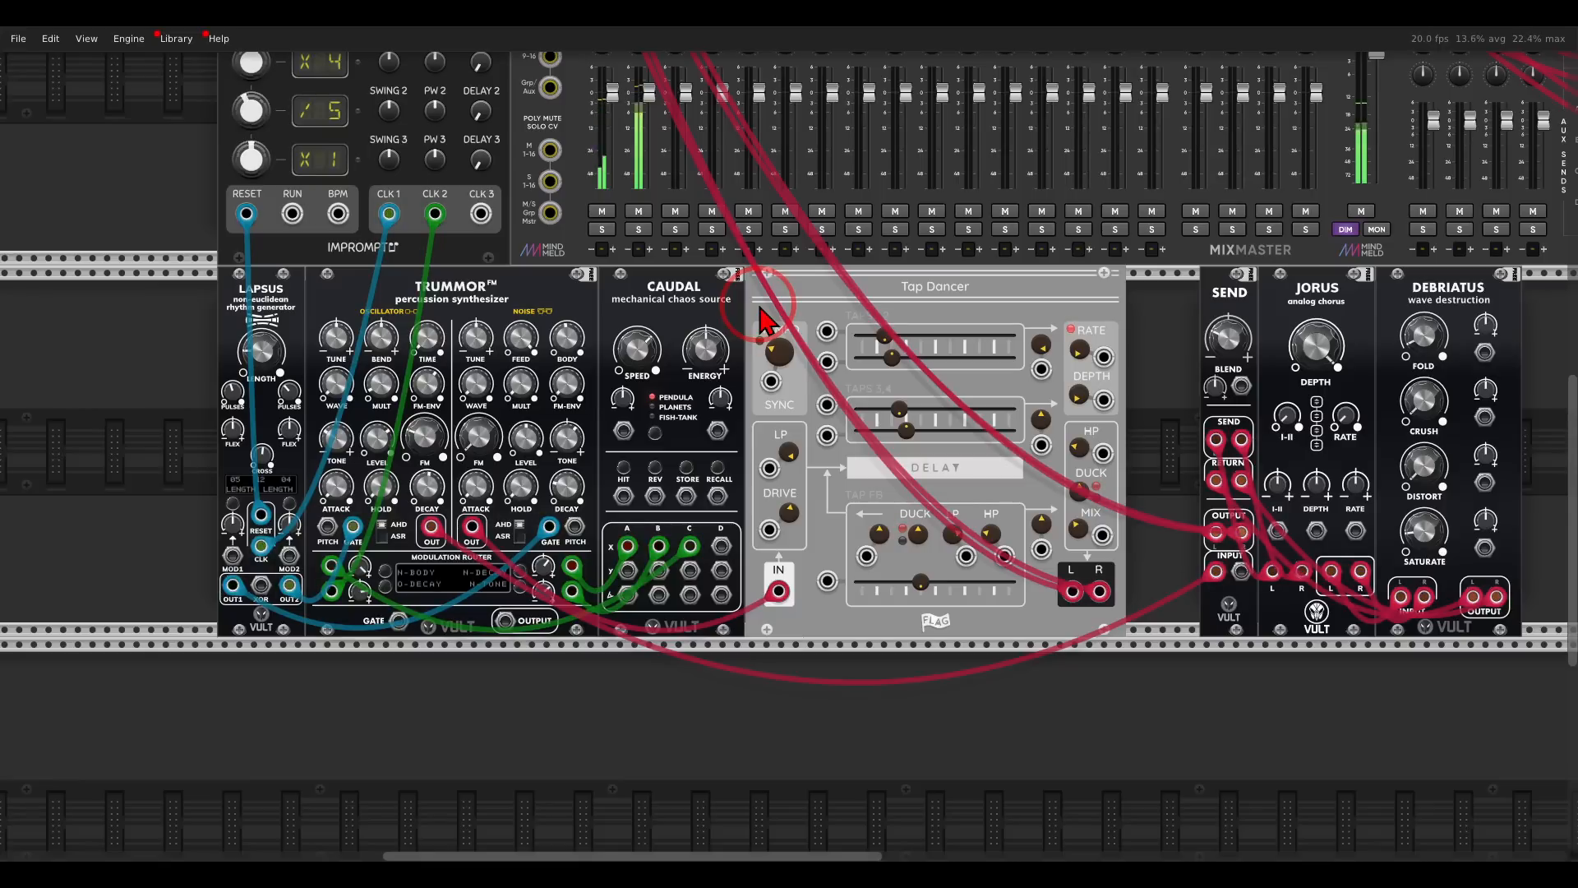
{"action": "left_click_drag", "start_coordinate": [766, 448], "coordinate": [774, 273]}
{"action": "left_click_drag", "start_coordinate": [728, 480], "coordinate": [844, 381]}
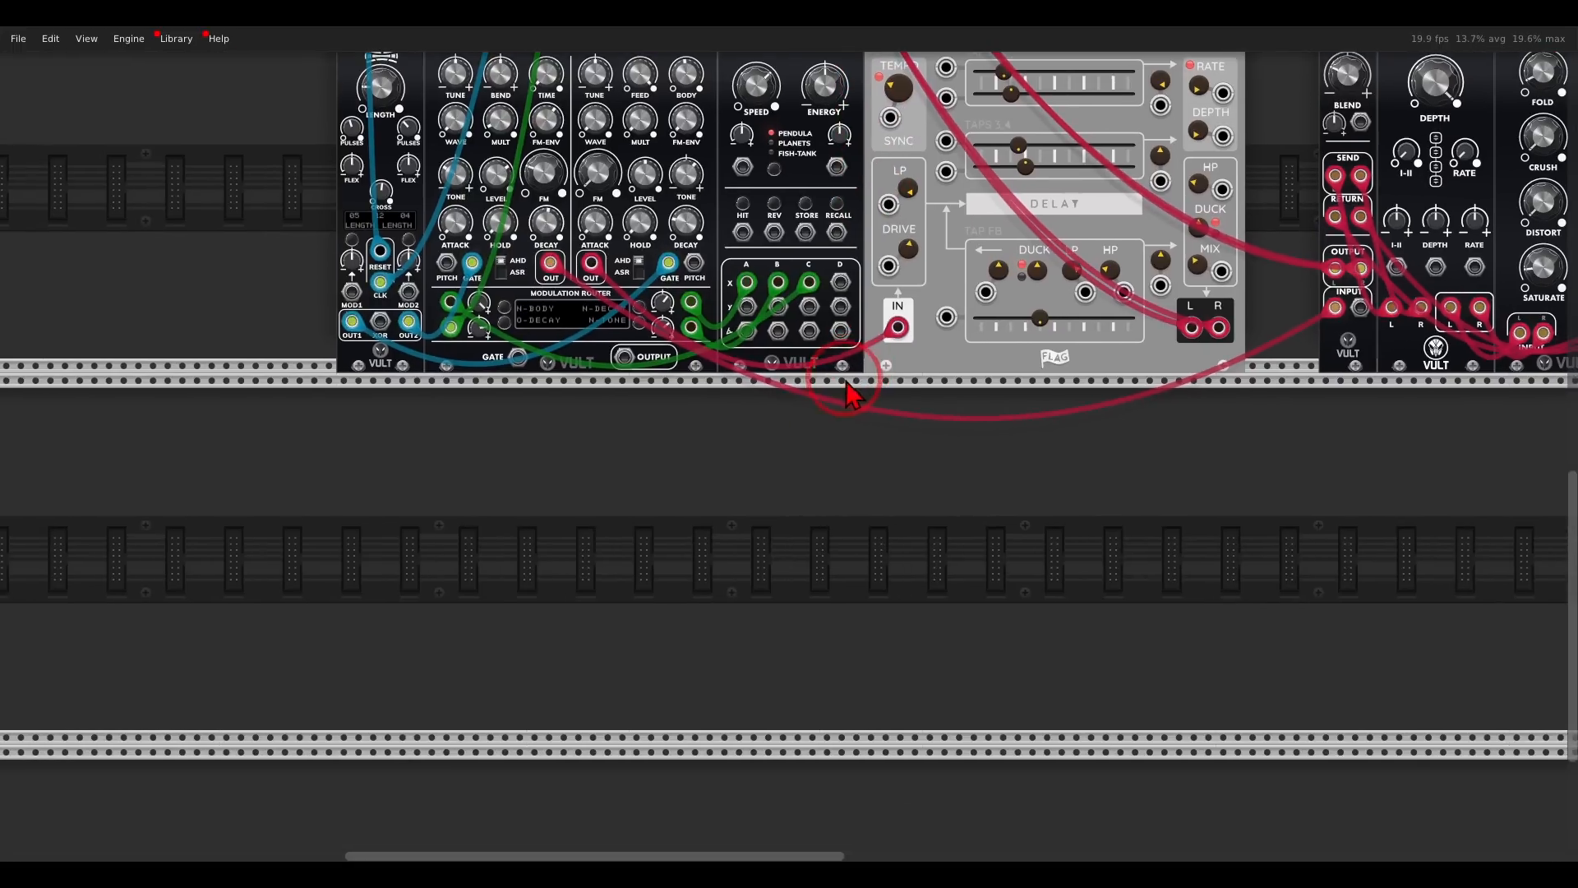
{"action": "right_click", "coordinate": [826, 429]}
{"action": "left_click_drag", "start_coordinate": [499, 466], "coordinate": [796, 463]}
{"action": "left_click_drag", "start_coordinate": [603, 316], "coordinate": [684, 361]}
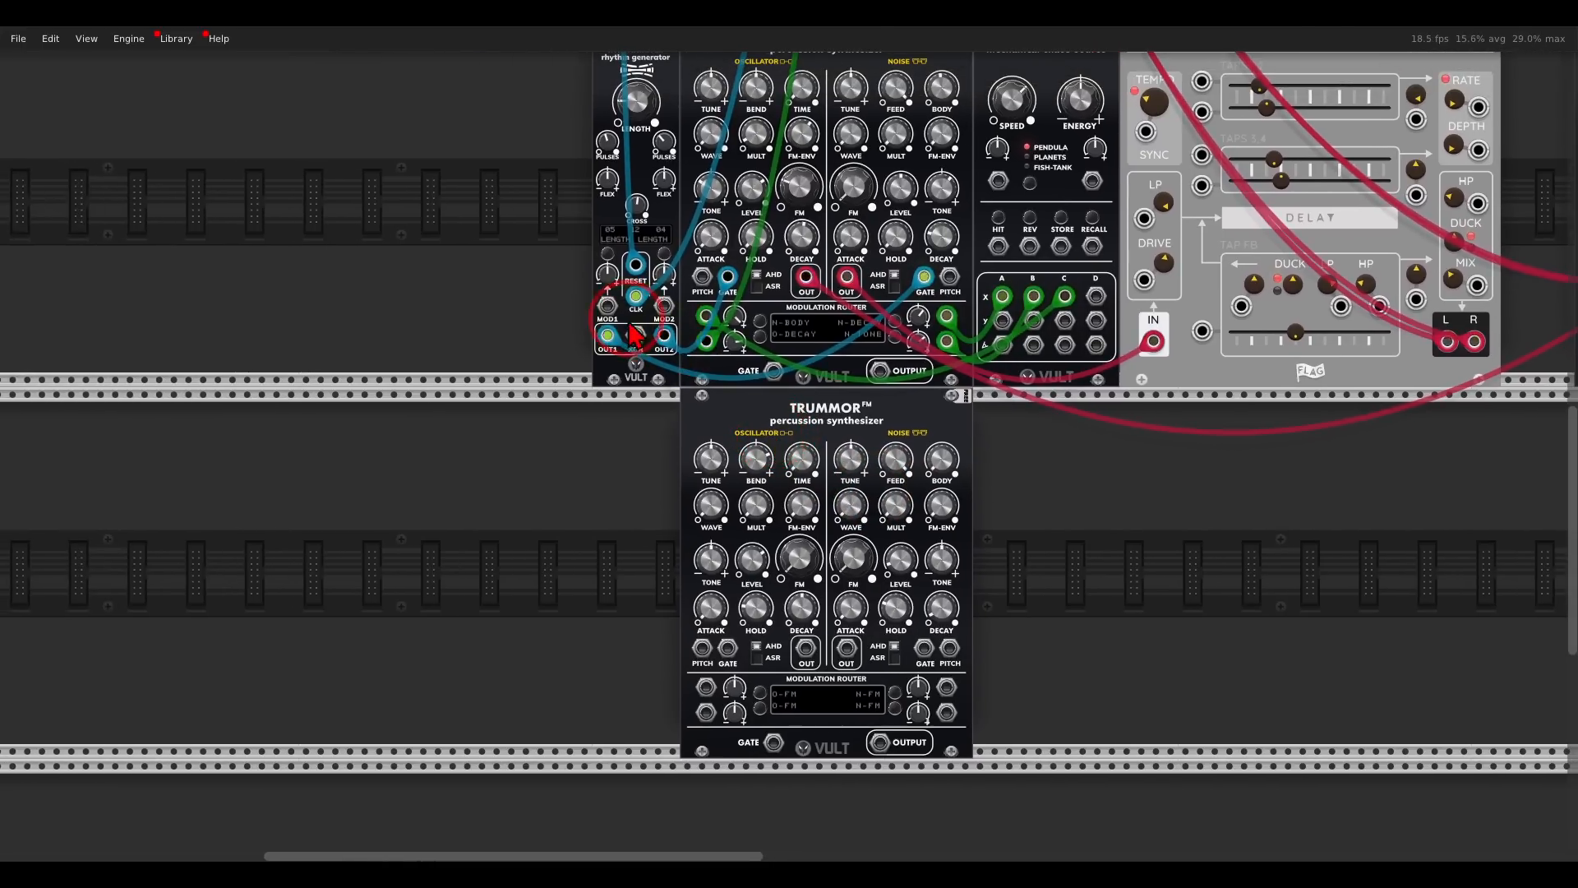
- Patch the Lapsus XOR output into the common gate input of the second Trummor
{"action": "scroll", "coordinate": [628, 318], "scroll_direction": "up", "scroll_amount": 4}
{"action": "scroll", "coordinate": [631, 327], "scroll_direction": "up", "scroll_amount": 1}
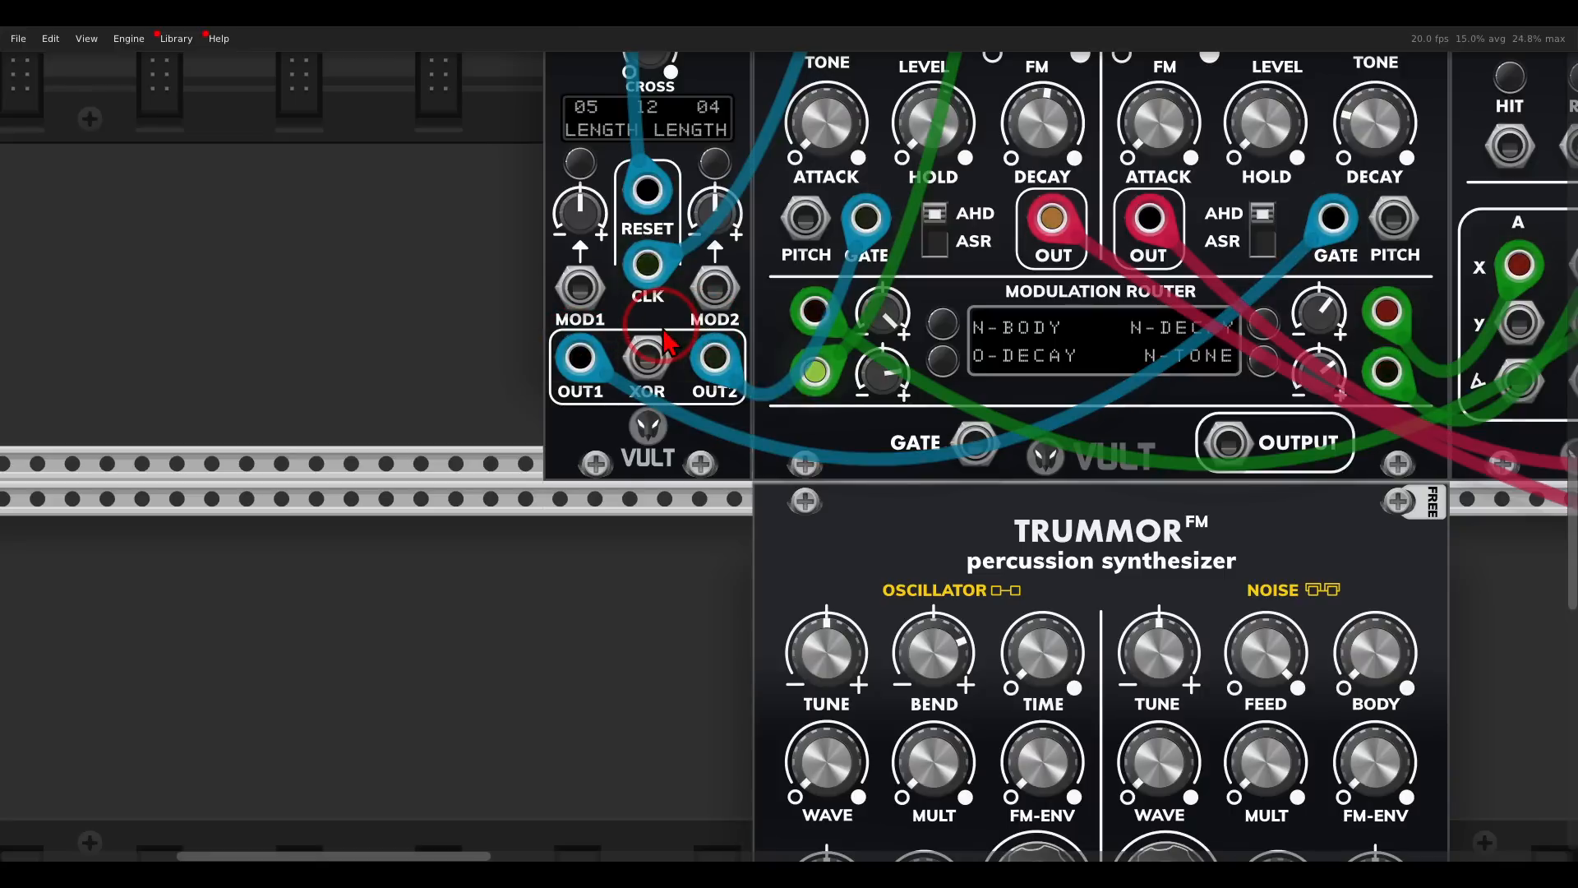
{"action": "left_click_drag", "start_coordinate": [647, 359], "coordinate": [978, 742]}
{"action": "scroll", "coordinate": [775, 688], "scroll_direction": "down", "scroll_amount": 2}
{"action": "scroll", "coordinate": [775, 568], "scroll_direction": "down", "scroll_amount": 7}
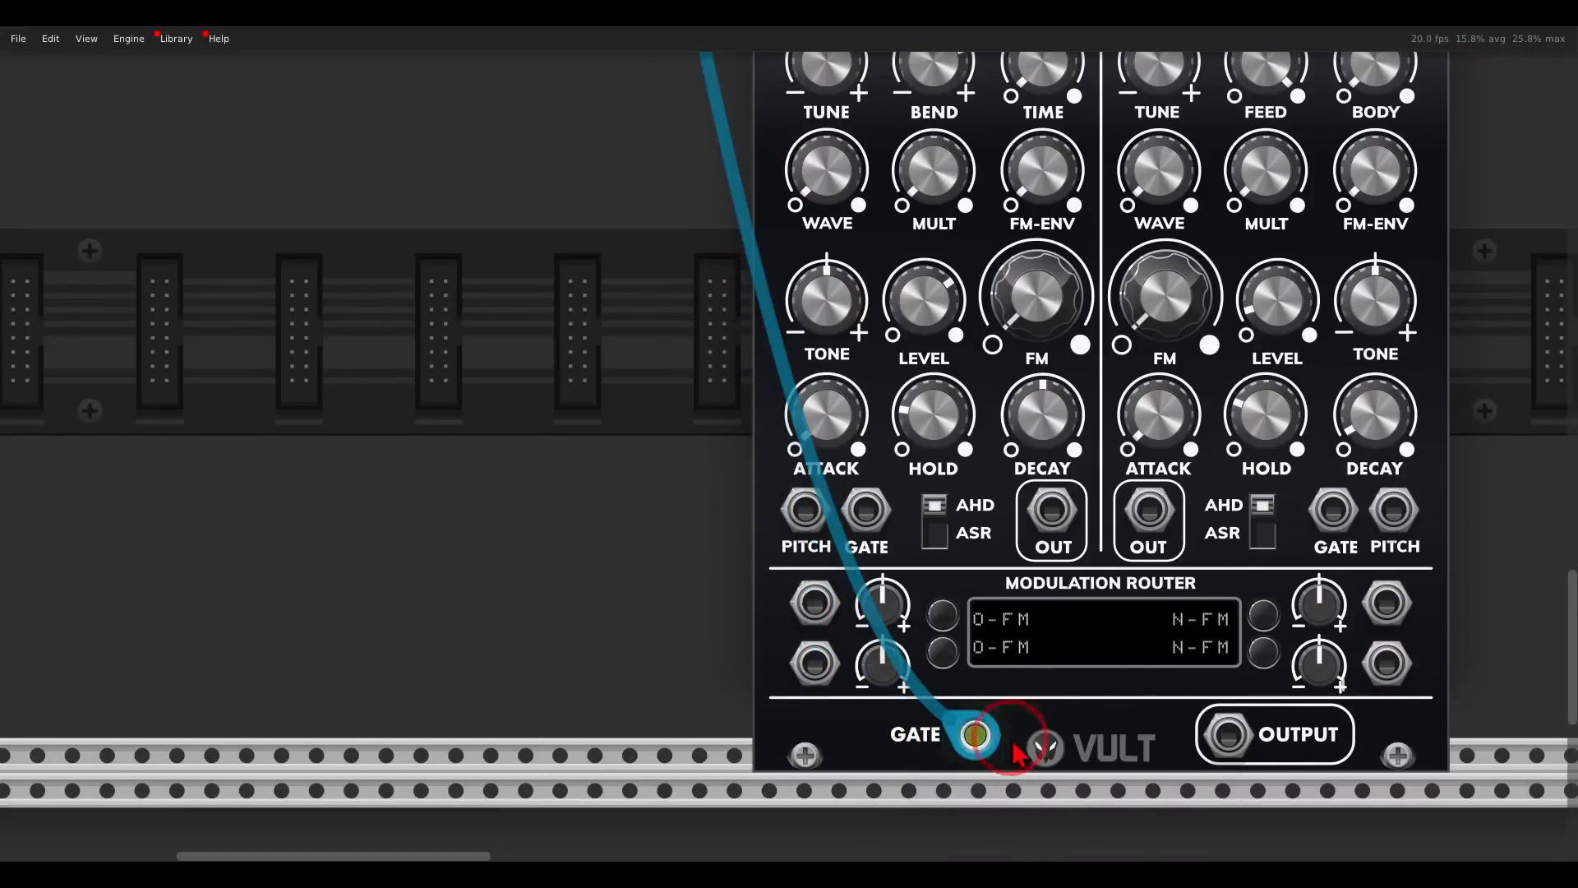
{"action": "scroll", "coordinate": [971, 673], "scroll_direction": "down", "scroll_amount": 4}
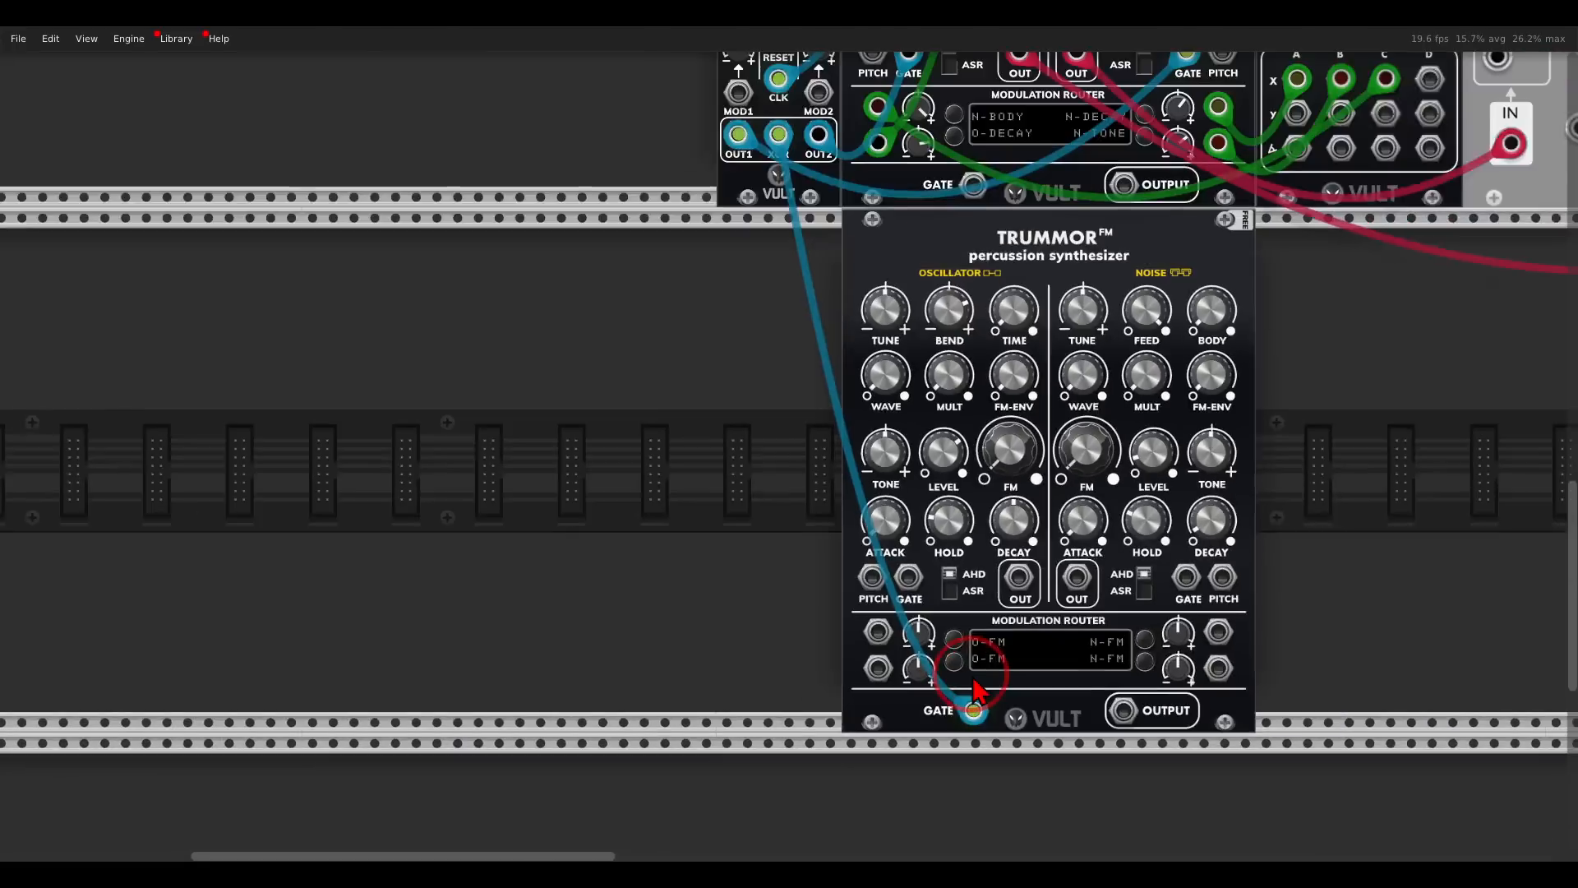
- Patch the second Trummor's mixed output into MixMaster track 3 and solo that track
{"action": "left_click_drag", "start_coordinate": [1006, 610], "coordinate": [920, 624]}
{"action": "left_click_drag", "start_coordinate": [1014, 720], "coordinate": [1217, 113]}
{"action": "scroll", "coordinate": [1209, 431], "scroll_direction": "up", "scroll_amount": 16}
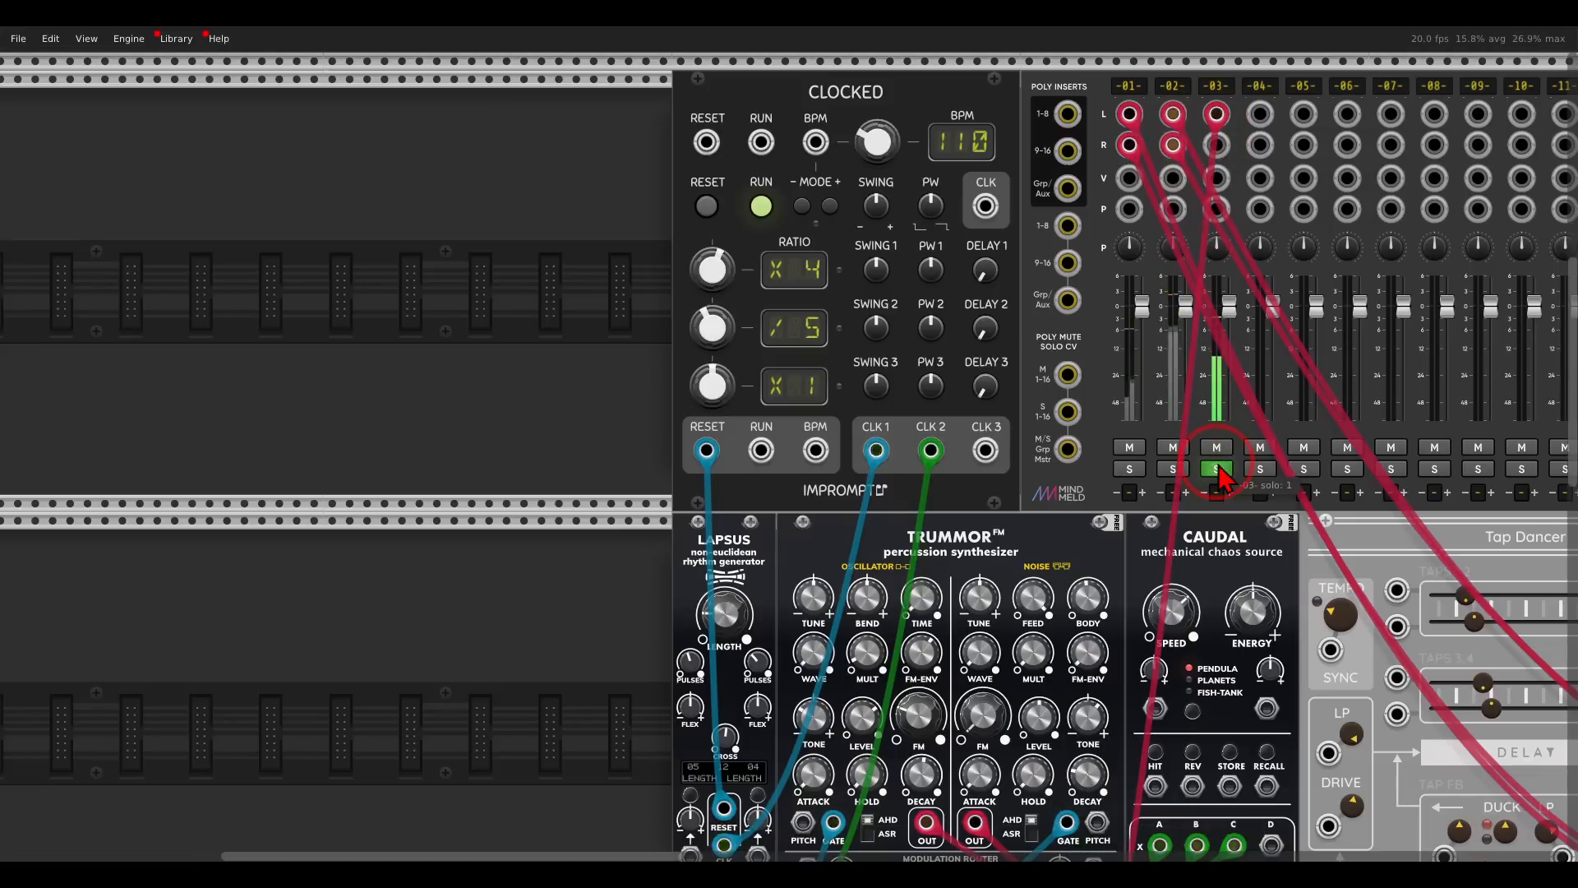
- Adjust the second Trummor's noise level and set its oscillator FM level to 22.5%
{"action": "scroll", "coordinate": [1151, 485], "scroll_direction": "down", "scroll_amount": 17}
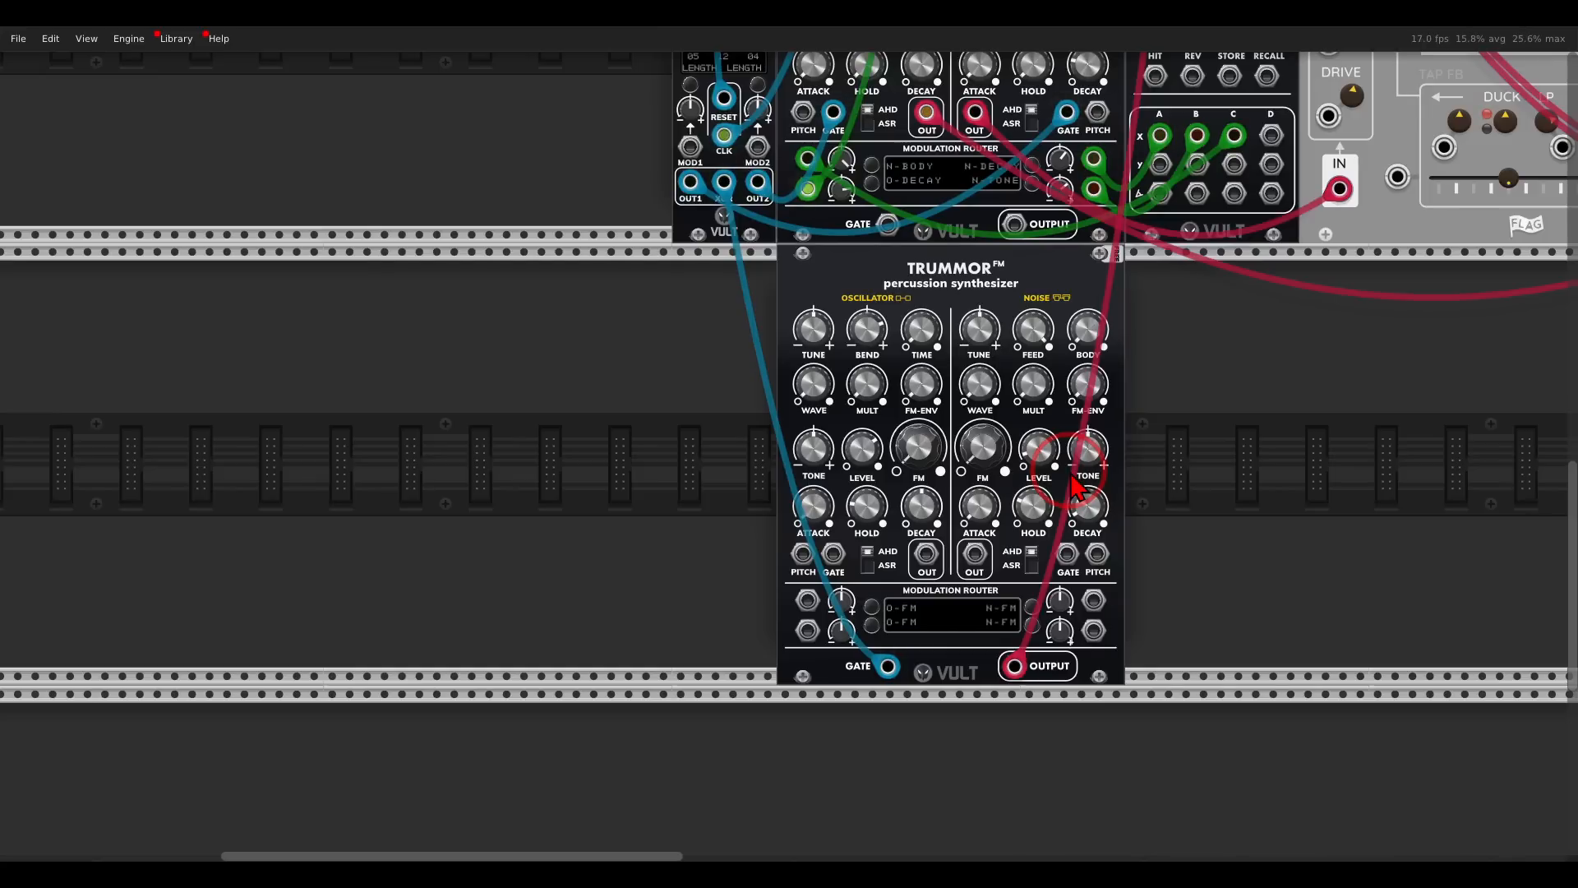
{"action": "scroll", "coordinate": [1057, 428], "scroll_direction": "up", "scroll_amount": 2}
{"action": "left_click_drag", "start_coordinate": [1021, 434], "coordinate": [1051, 393]}
{"action": "left_click_drag", "start_coordinate": [1066, 457], "coordinate": [1069, 381]}
{"action": "scroll", "coordinate": [1069, 382], "scroll_direction": "up", "scroll_amount": 1}
{"action": "left_click_drag", "start_coordinate": [1080, 320], "coordinate": [1046, 348]}
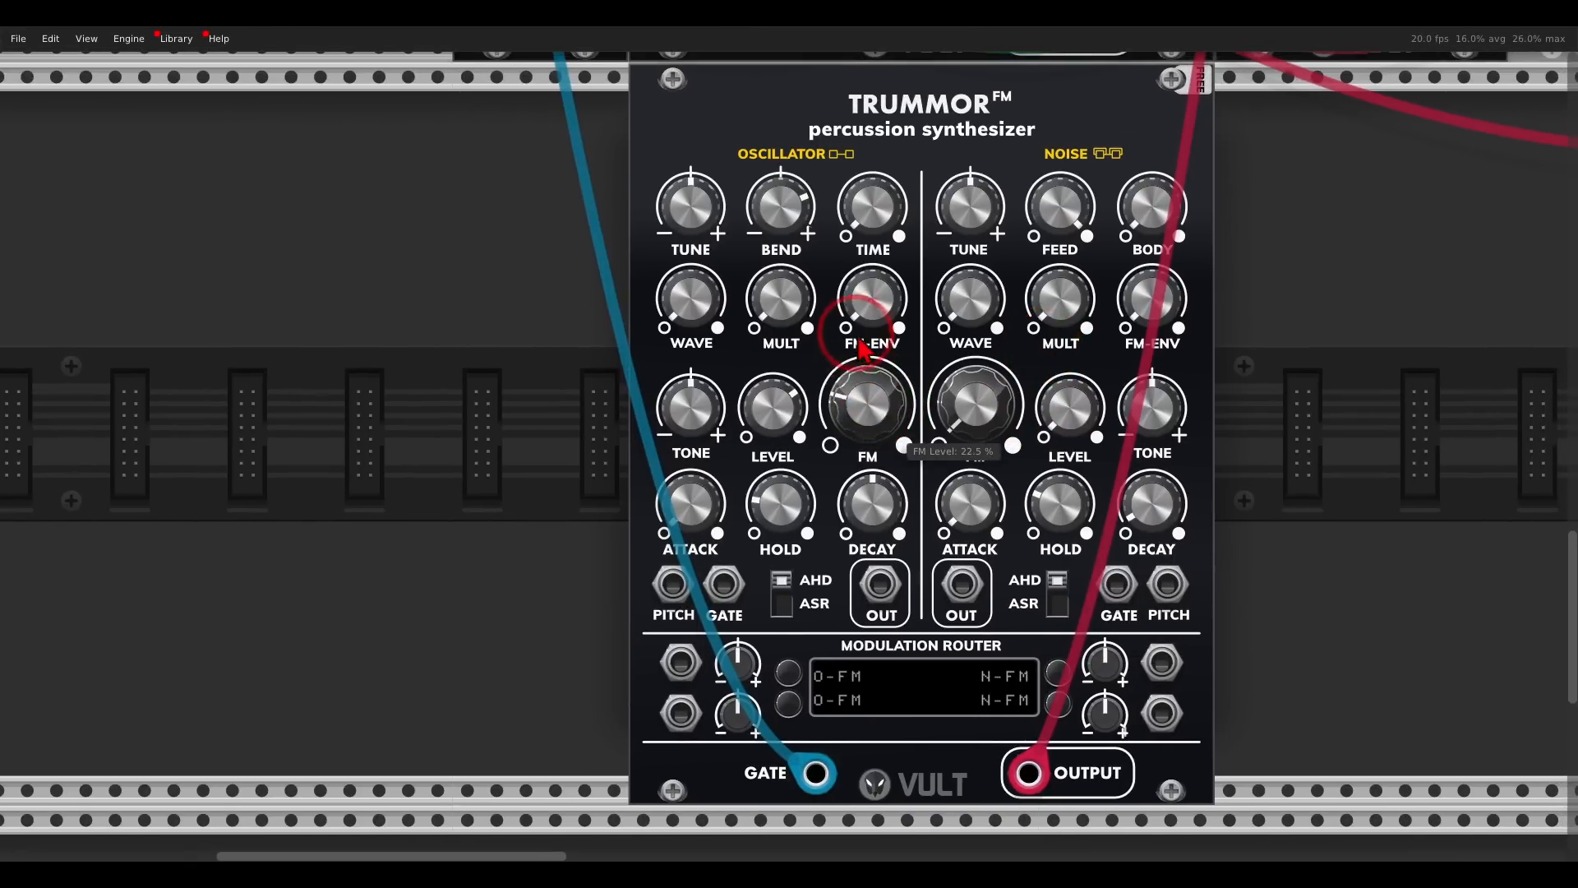
- Raise the second Trummor oscillator's FM envelope, FM level, multiplier and tune
{"action": "left_click_drag", "start_coordinate": [864, 310], "coordinate": [842, 162]}
{"action": "left_click_drag", "start_coordinate": [873, 403], "coordinate": [777, 224]}
{"action": "left_click_drag", "start_coordinate": [780, 306], "coordinate": [764, 137]}
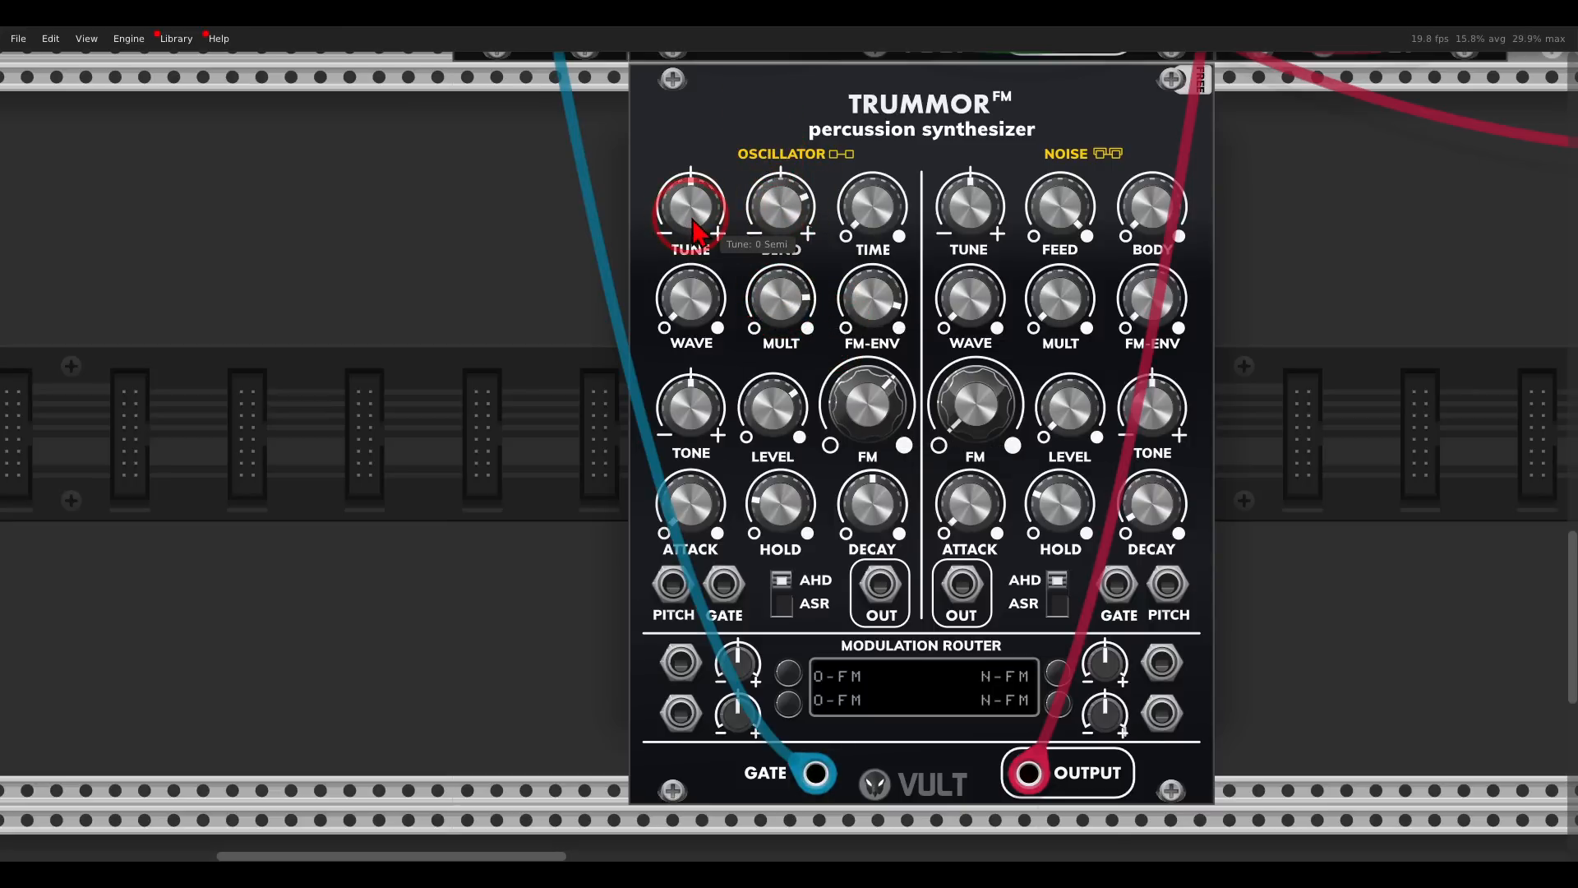
{"action": "left_click_drag", "start_coordinate": [693, 232], "coordinate": [680, 148]}
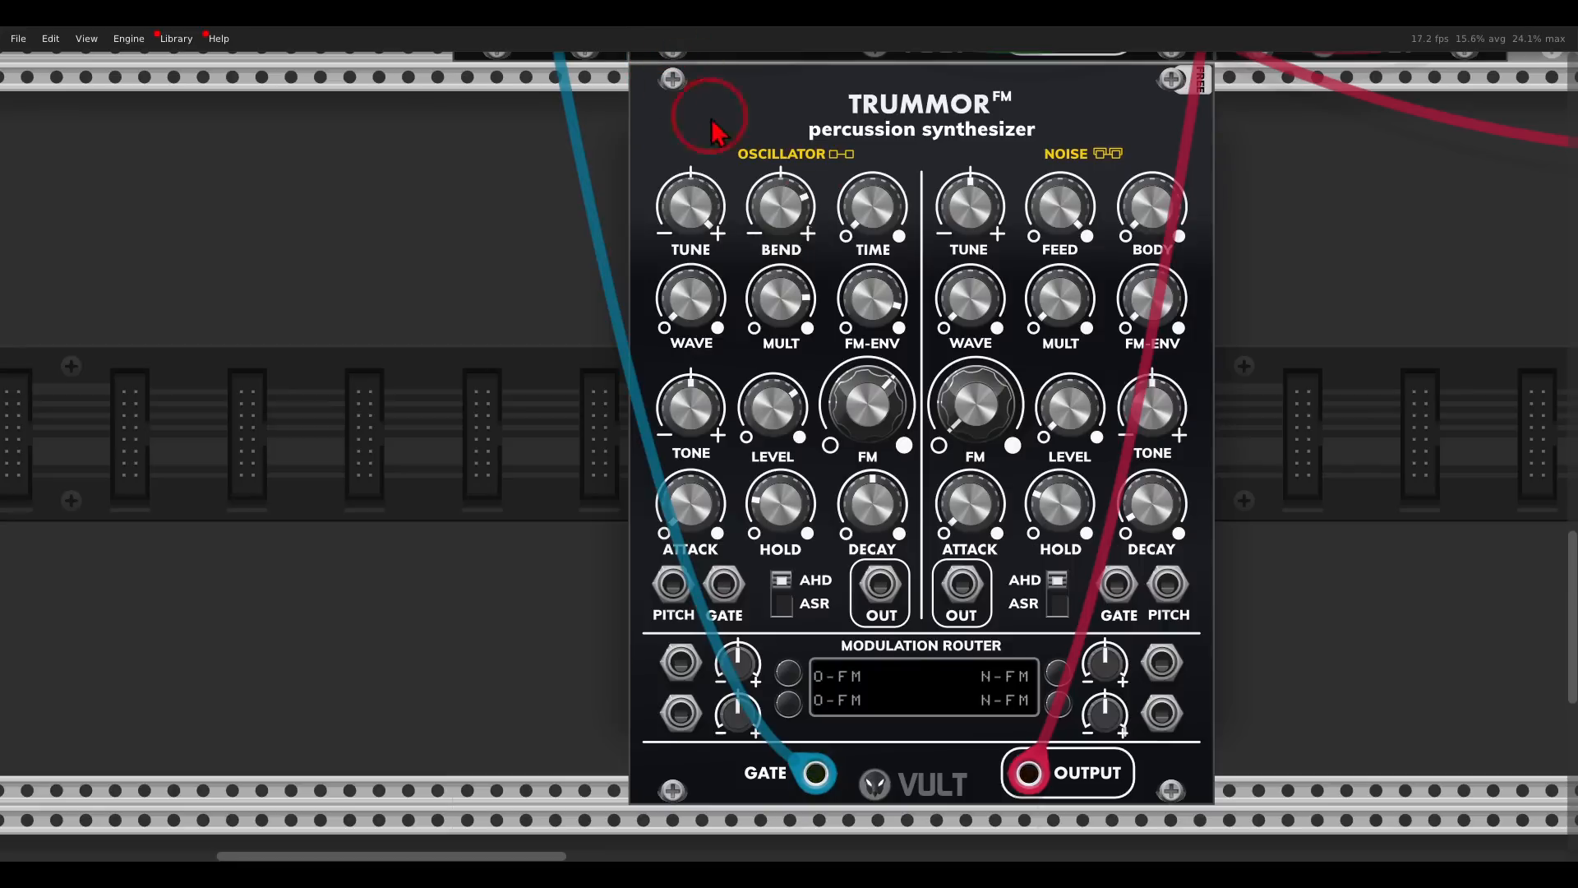
- Refine the second Trummor oscillator: increase the FM level, raise the tone, and set decay to 23.5%
{"action": "left_click_drag", "start_coordinate": [878, 427], "coordinate": [875, 406]}
{"action": "left_click_drag", "start_coordinate": [854, 538], "coordinate": [879, 572]}
{"action": "left_click_drag", "start_coordinate": [692, 410], "coordinate": [689, 365]}
{"action": "left_click_drag", "start_coordinate": [855, 498], "coordinate": [866, 536]}
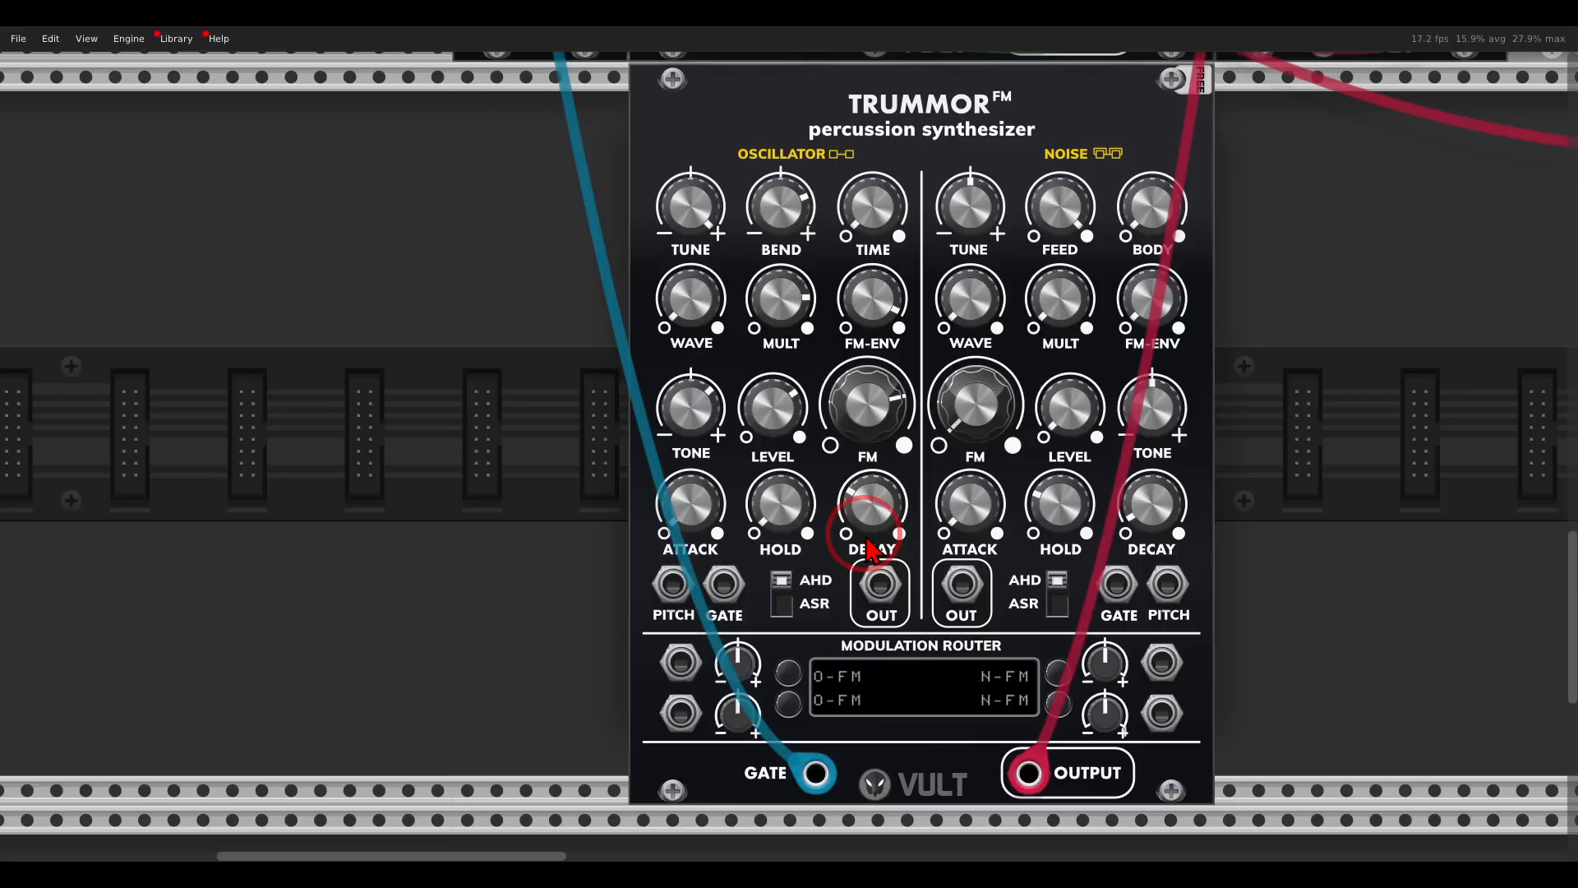
{"action": "mouse_move", "coordinate": [870, 549]}
{"action": "left_mouse_down"}
{"action": "mouse_move", "coordinate": [870, 398]}
{"action": "mouse_move", "coordinate": [874, 524]}
{"action": "left_mouse_up"}
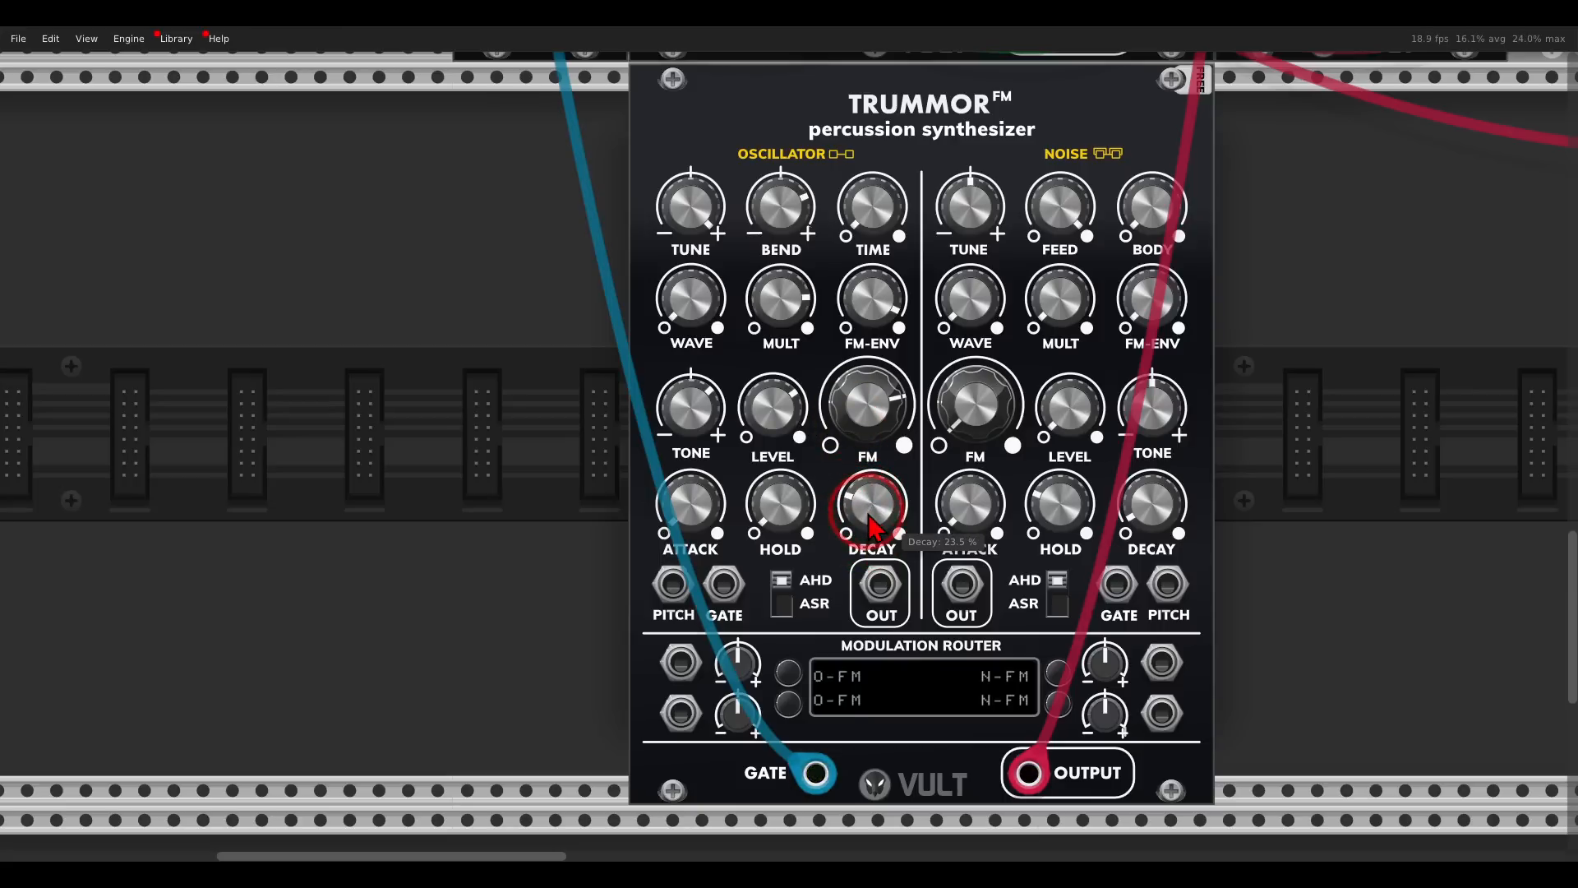
- Turn down the second Trummor's oscillator level, raise its noise level and noise decay, and set the noise feedback to 27.25%
{"action": "left_click_drag", "start_coordinate": [771, 419], "coordinate": [868, 682]}
{"action": "left_click_drag", "start_coordinate": [1079, 433], "coordinate": [1049, 213]}
{"action": "left_click_drag", "start_coordinate": [1073, 404], "coordinate": [1056, 367]}
{"action": "left_click_drag", "start_coordinate": [1147, 500], "coordinate": [1110, 404]}
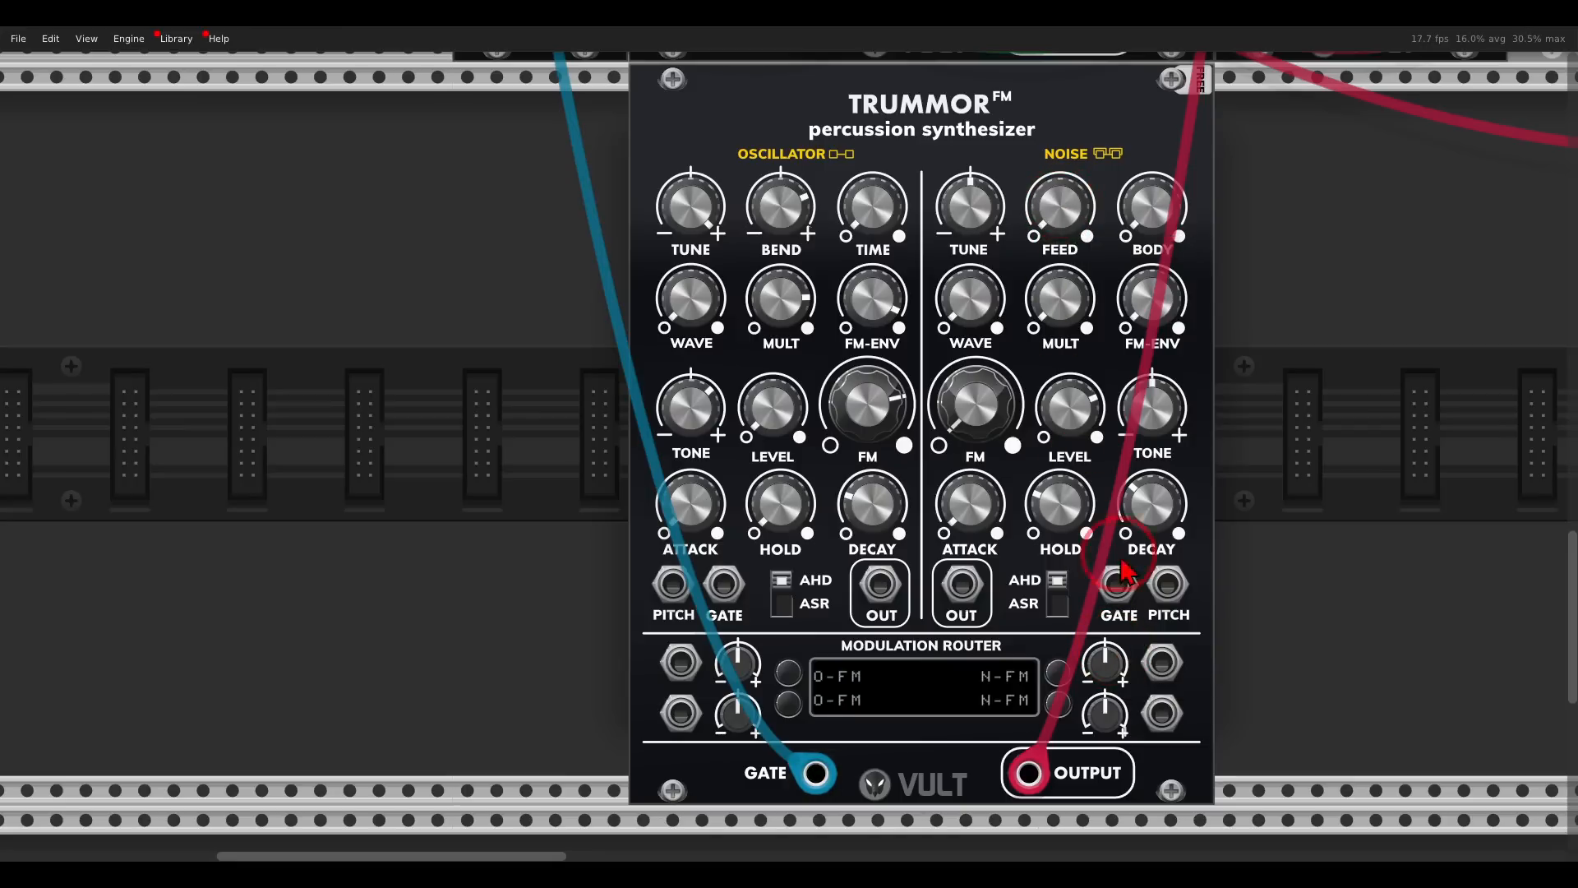
{"action": "left_click_drag", "start_coordinate": [1144, 506], "coordinate": [1114, 444]}
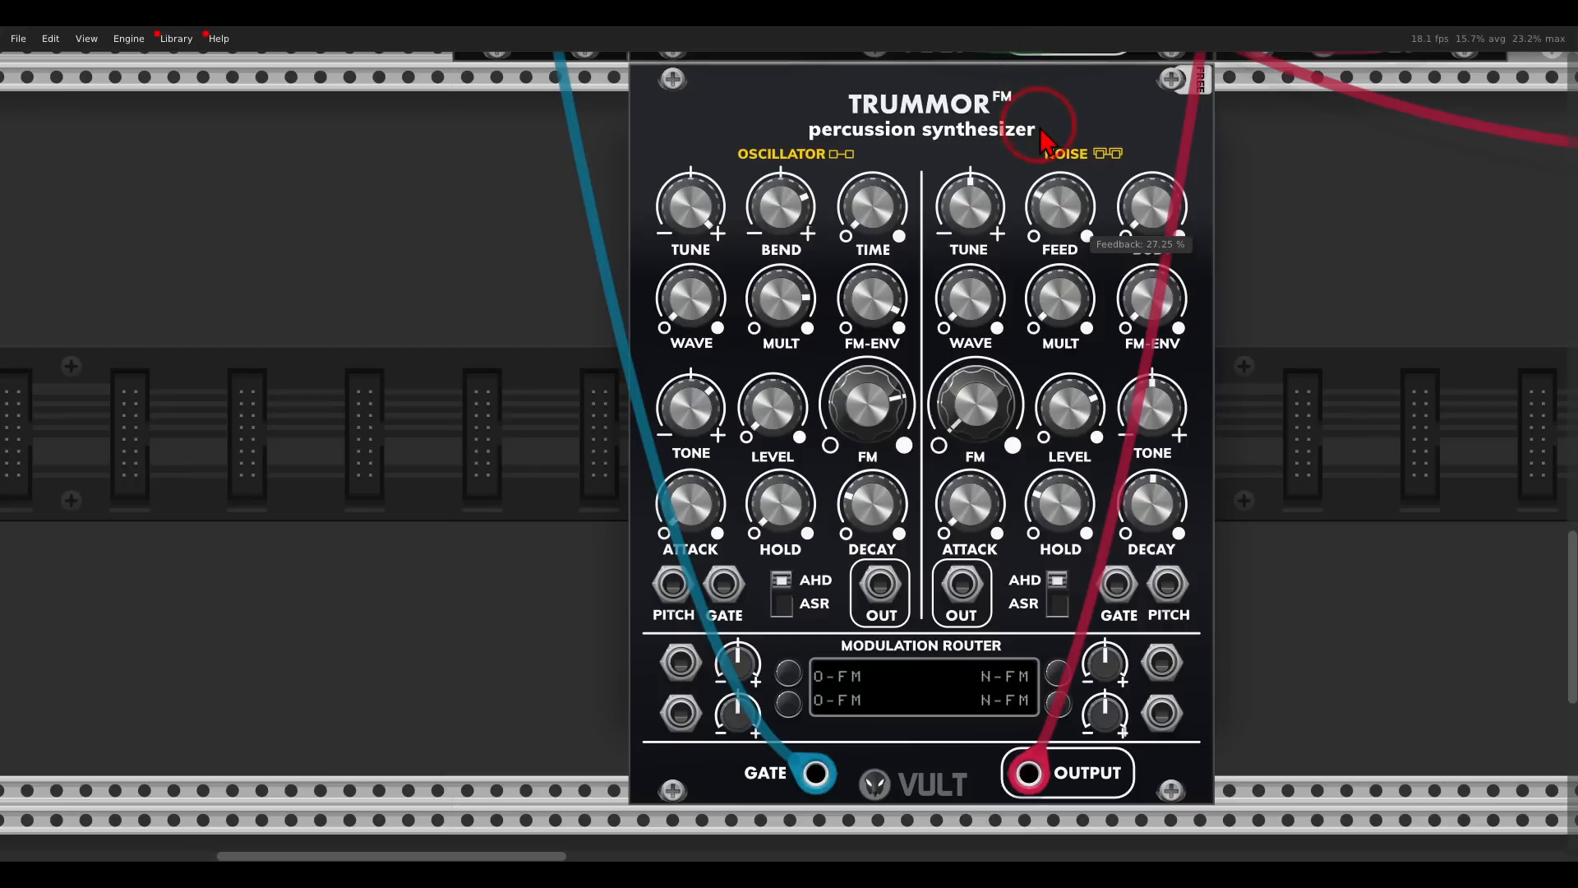
- Raise the second Trummor's noise wave and FM envelope, with noise FM level at 6.5% and body at 35.5%
{"action": "left_click_drag", "start_coordinate": [970, 300], "coordinate": [976, 387]}
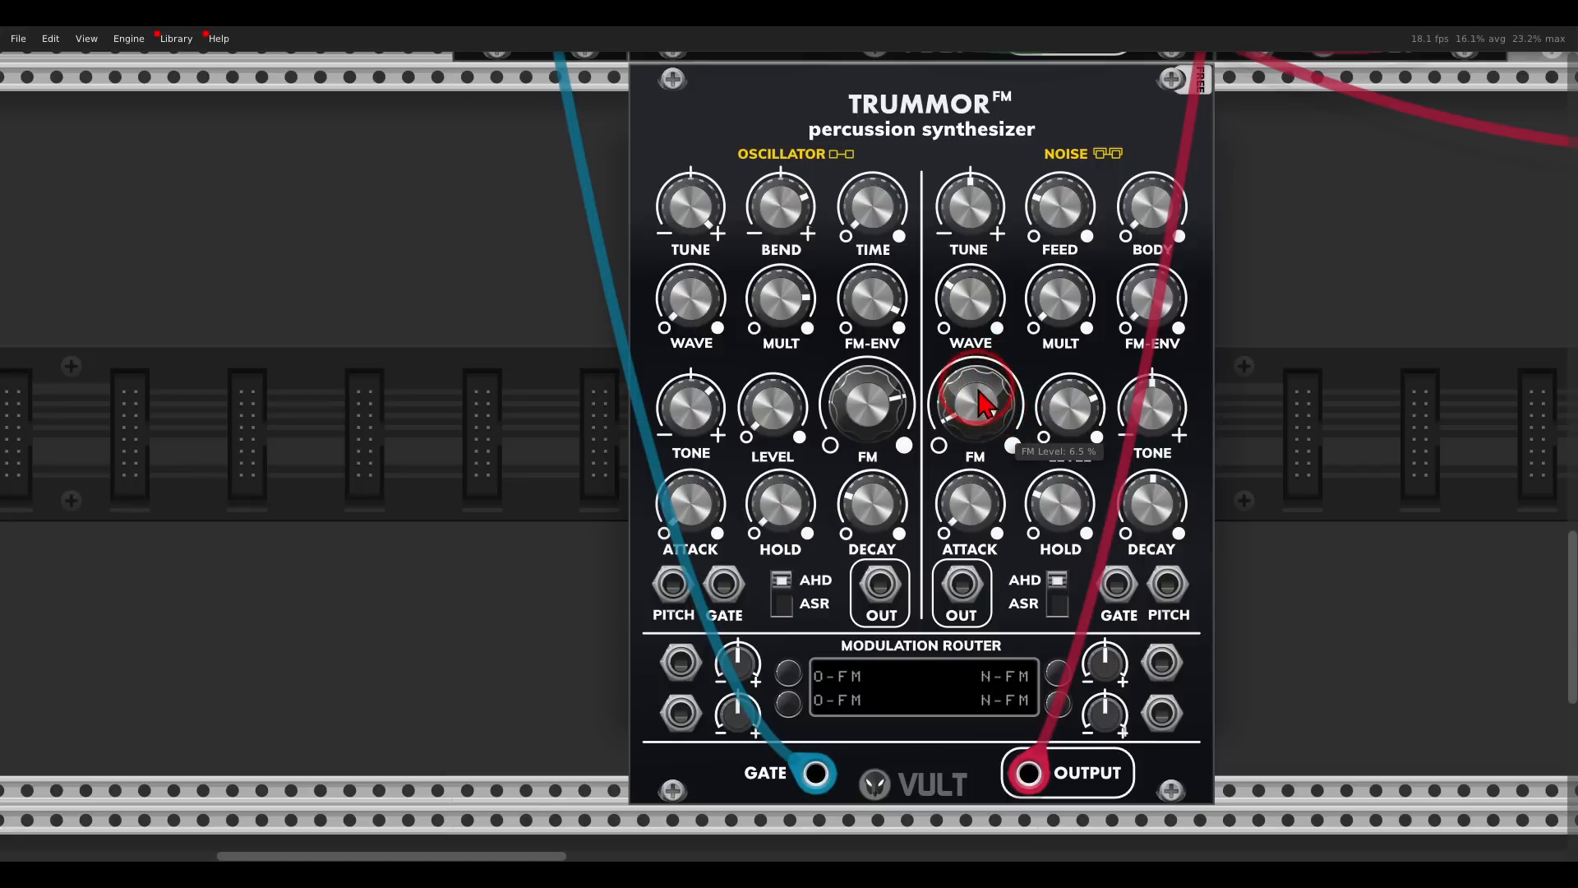
{"action": "left_click_drag", "start_coordinate": [1137, 313], "coordinate": [1110, 259]}
{"action": "left_click_drag", "start_coordinate": [1151, 210], "coordinate": [1127, 95]}
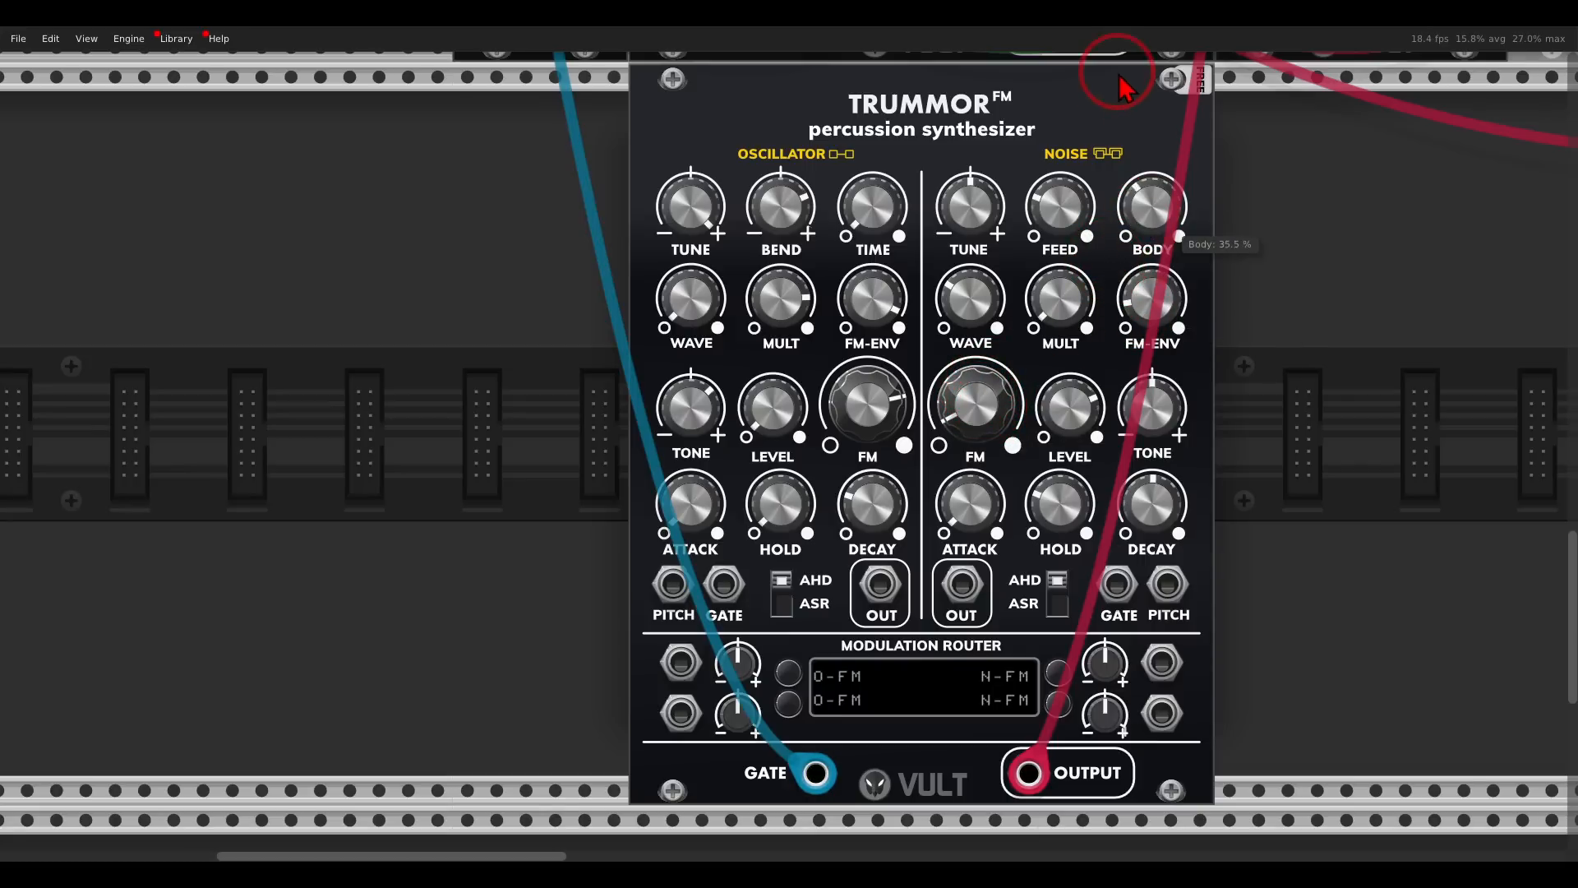
- Reduce the second Trummor's noise hold to minimum, fine-tune its noise decay, and bring the oscillator level back up
{"action": "left_click_drag", "start_coordinate": [1146, 404], "coordinate": [1174, 492]}
{"action": "left_click_drag", "start_coordinate": [1062, 504], "coordinate": [1116, 661]}
{"action": "mouse_move", "coordinate": [1153, 516]}
{"action": "left_mouse_down"}
{"action": "mouse_move", "coordinate": [1131, 455]}
{"action": "mouse_move", "coordinate": [1145, 502]}
{"action": "left_mouse_up"}
{"action": "left_click_drag", "start_coordinate": [772, 411], "coordinate": [748, 212]}
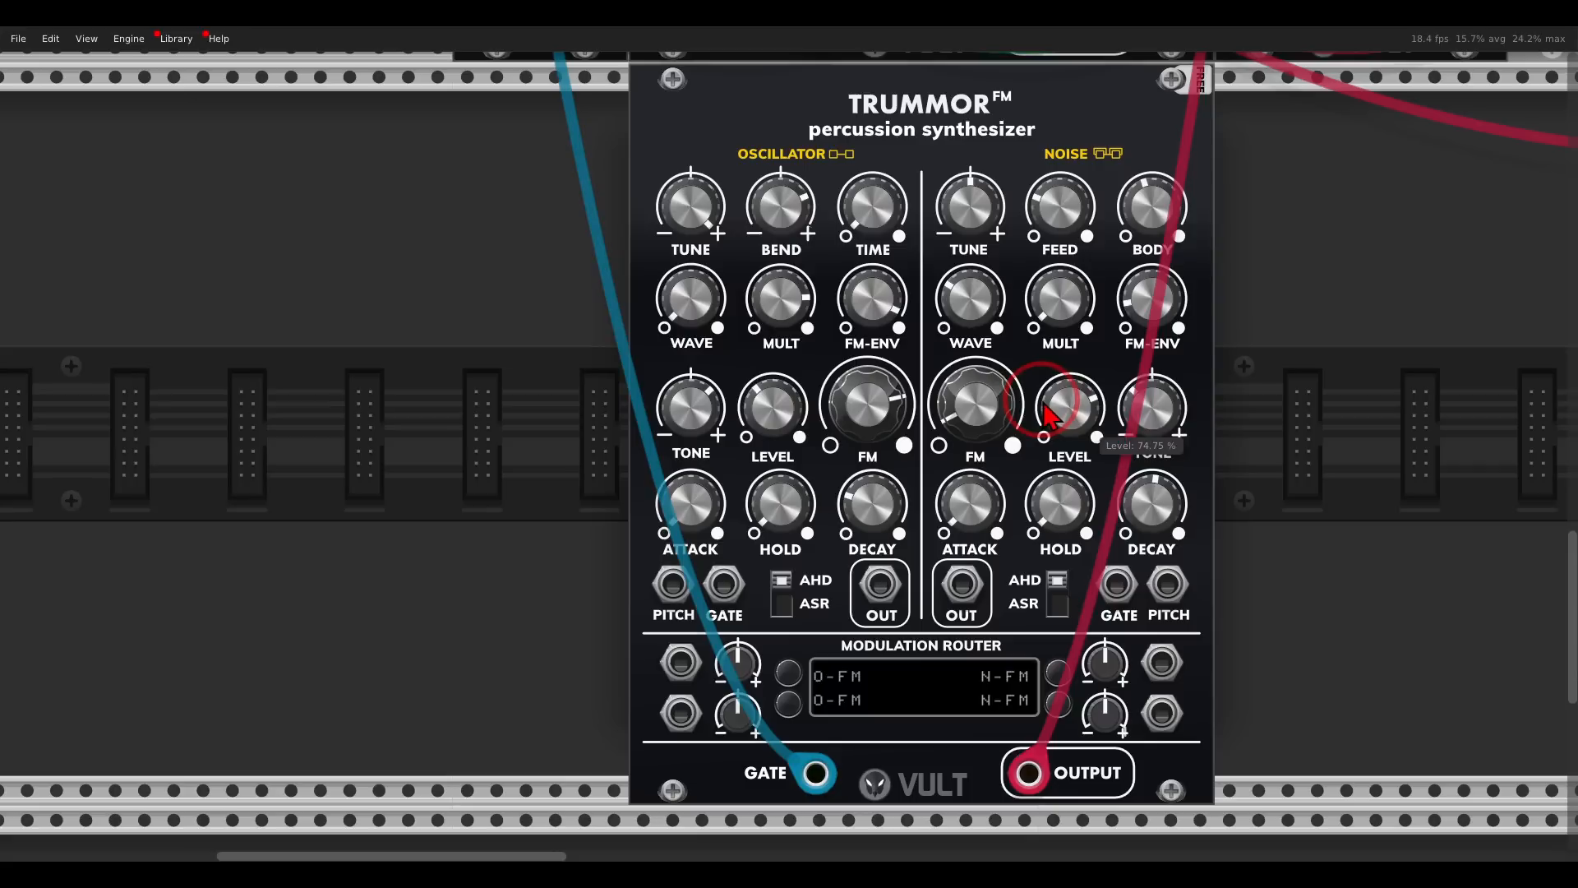
- Shorten the second Trummor's noise decay, raise its noise FM level slightly, and set the noise multiplier to 1.7787x
{"action": "left_click_drag", "start_coordinate": [1153, 505], "coordinate": [1150, 535]}
{"action": "mouse_move", "coordinate": [990, 401]}
{"action": "left_mouse_down"}
{"action": "mouse_move", "coordinate": [996, 319]}
{"action": "mouse_move", "coordinate": [997, 407]}
{"action": "left_mouse_up"}
{"action": "mouse_move", "coordinate": [1061, 303]}
{"action": "left_mouse_down"}
{"action": "mouse_move", "coordinate": [1055, 249]}
{"action": "mouse_move", "coordinate": [1055, 283]}
{"action": "left_mouse_up"}
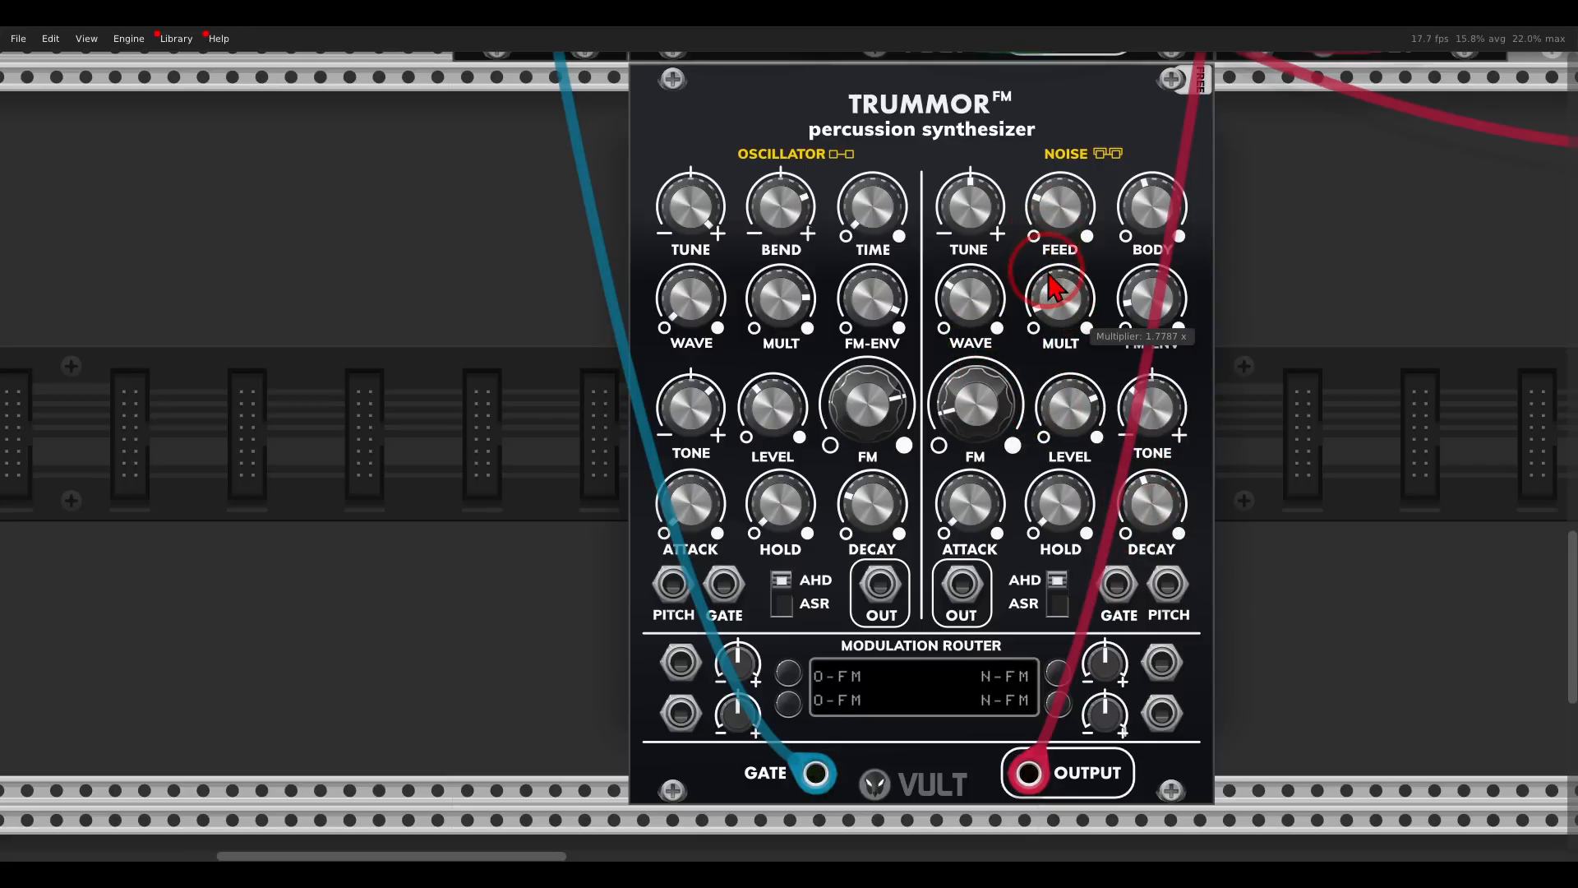
{"action": "left_click_drag", "start_coordinate": [1157, 526], "coordinate": [1160, 543]}
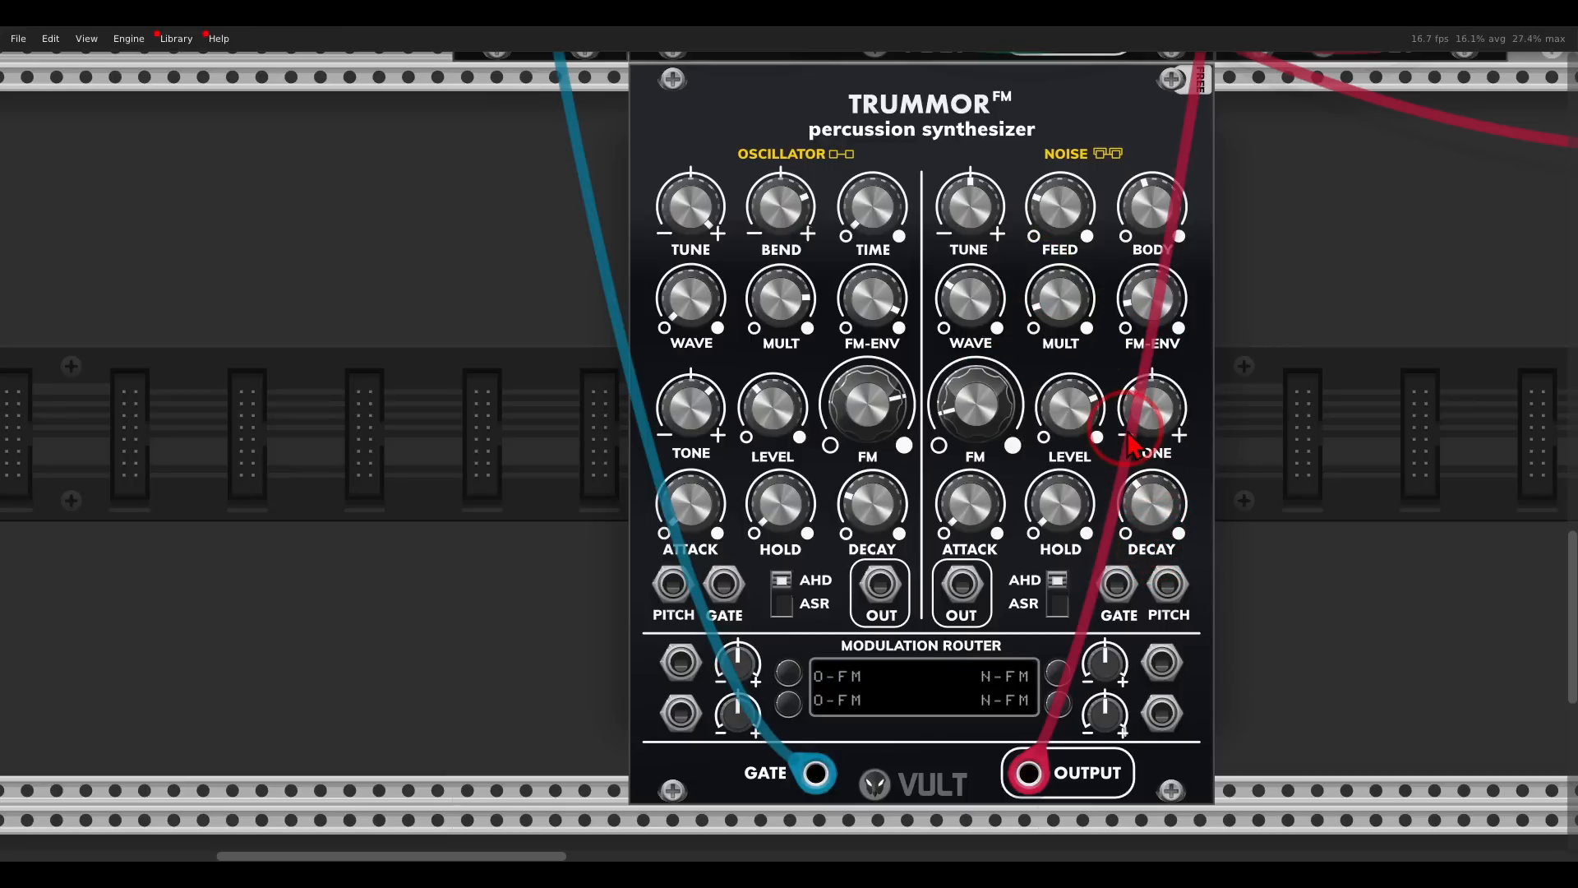
{"action": "mouse_move", "coordinate": [765, 132]}
{"action": "left_mouse_down"}
{"action": "mouse_move", "coordinate": [822, 201]}
{"action": "mouse_move", "coordinate": [835, 115]}
{"action": "left_mouse_up"}
{"action": "mouse_move", "coordinate": [1118, 135]}
{"action": "left_mouse_down"}
{"action": "mouse_move", "coordinate": [1043, 181]}
{"action": "mouse_move", "coordinate": [1141, 148]}
{"action": "left_mouse_up"}
{"action": "key", "text": "Escape"}
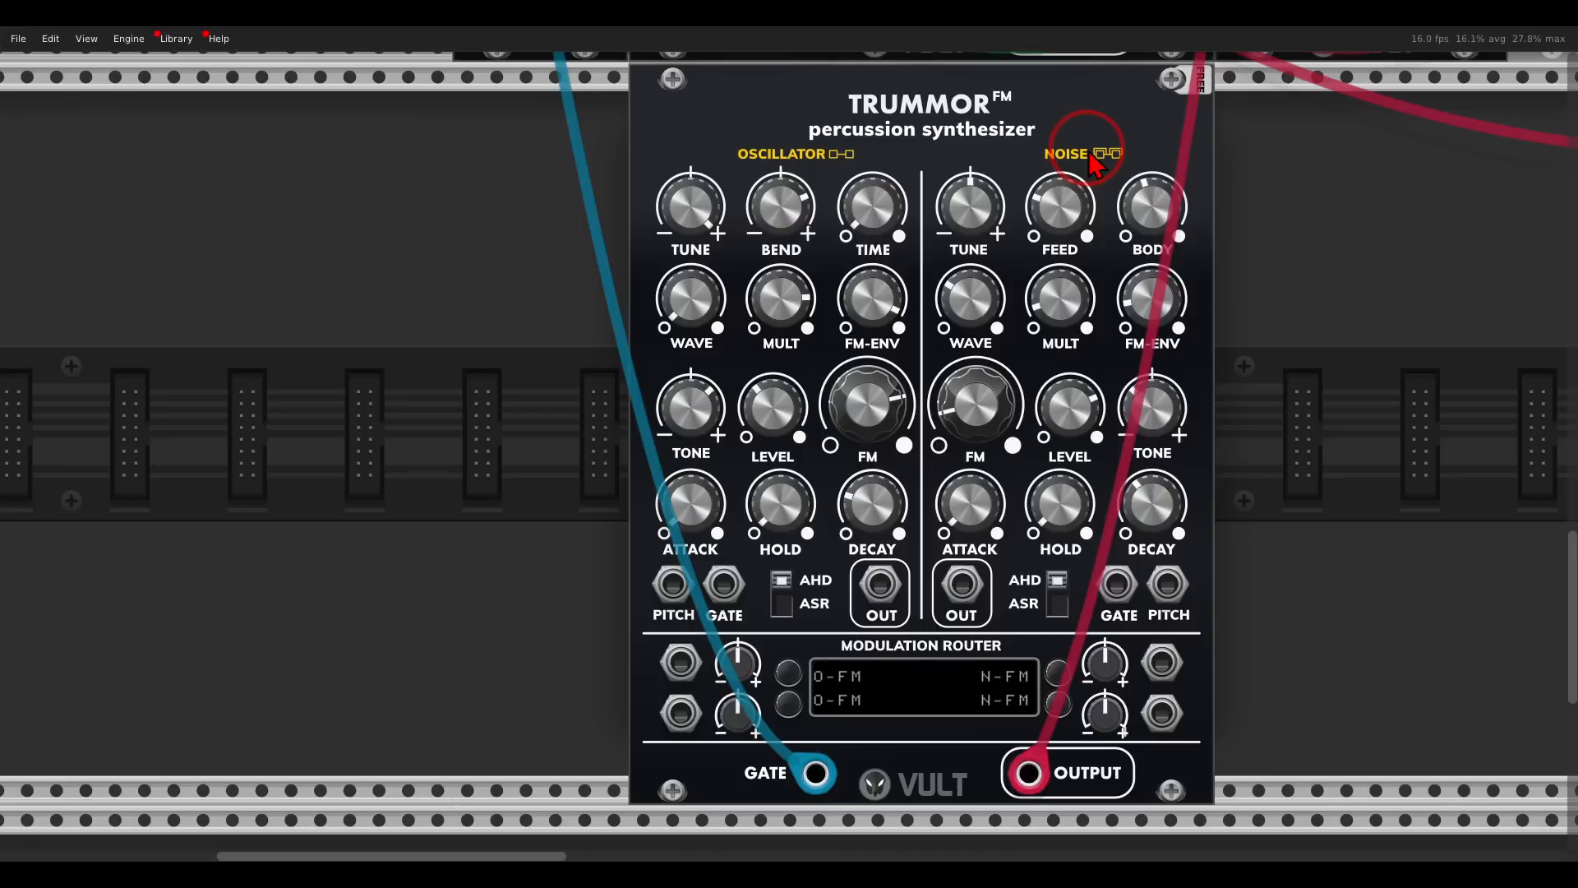
- Add a Tangents filter beside the second Trummor and insert it before the mixer, feeding the Trummor's mixed output into the BP input
{"action": "scroll", "coordinate": [1088, 155], "scroll_direction": "down", "scroll_amount": 3}
{"action": "left_click_drag", "start_coordinate": [1299, 154], "coordinate": [626, 717]}
{"action": "scroll", "coordinate": [1003, 416], "scroll_direction": "down", "scroll_amount": 1}
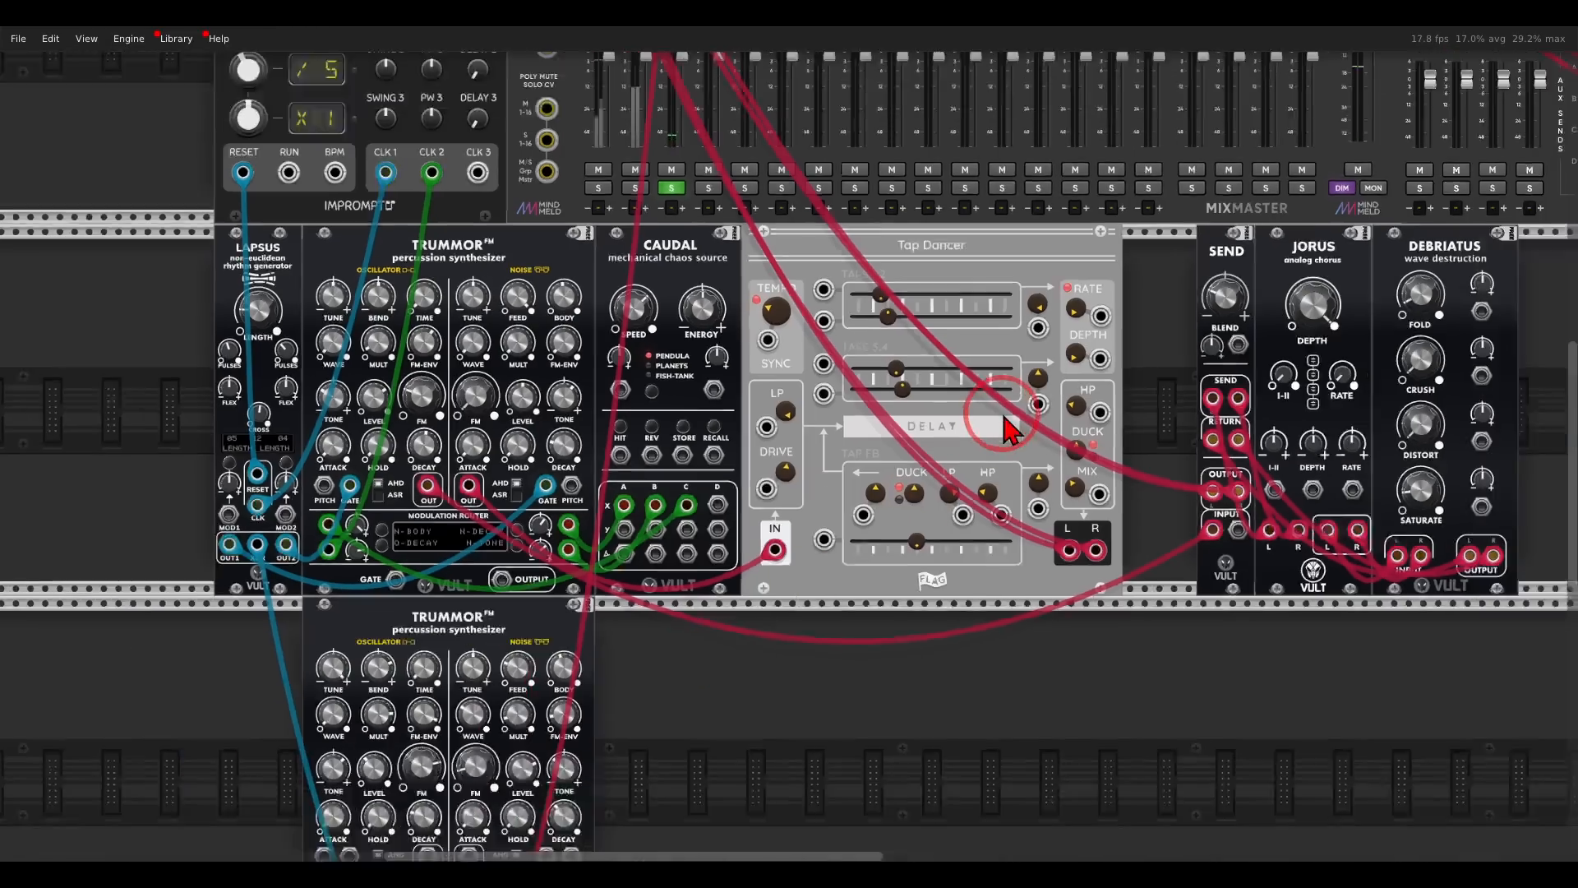
{"action": "scroll", "coordinate": [1010, 430], "scroll_direction": "down", "scroll_amount": 1}
{"action": "left_click_drag", "start_coordinate": [1146, 282], "coordinate": [746, 458]}
{"action": "left_click_drag", "start_coordinate": [1147, 171], "coordinate": [1102, 88]}
{"action": "left_click_drag", "start_coordinate": [713, 517], "coordinate": [1195, 145]}
{"action": "scroll", "coordinate": [805, 503], "scroll_direction": "up", "scroll_amount": 3}
{"action": "left_click_drag", "start_coordinate": [806, 497], "coordinate": [870, 441]}
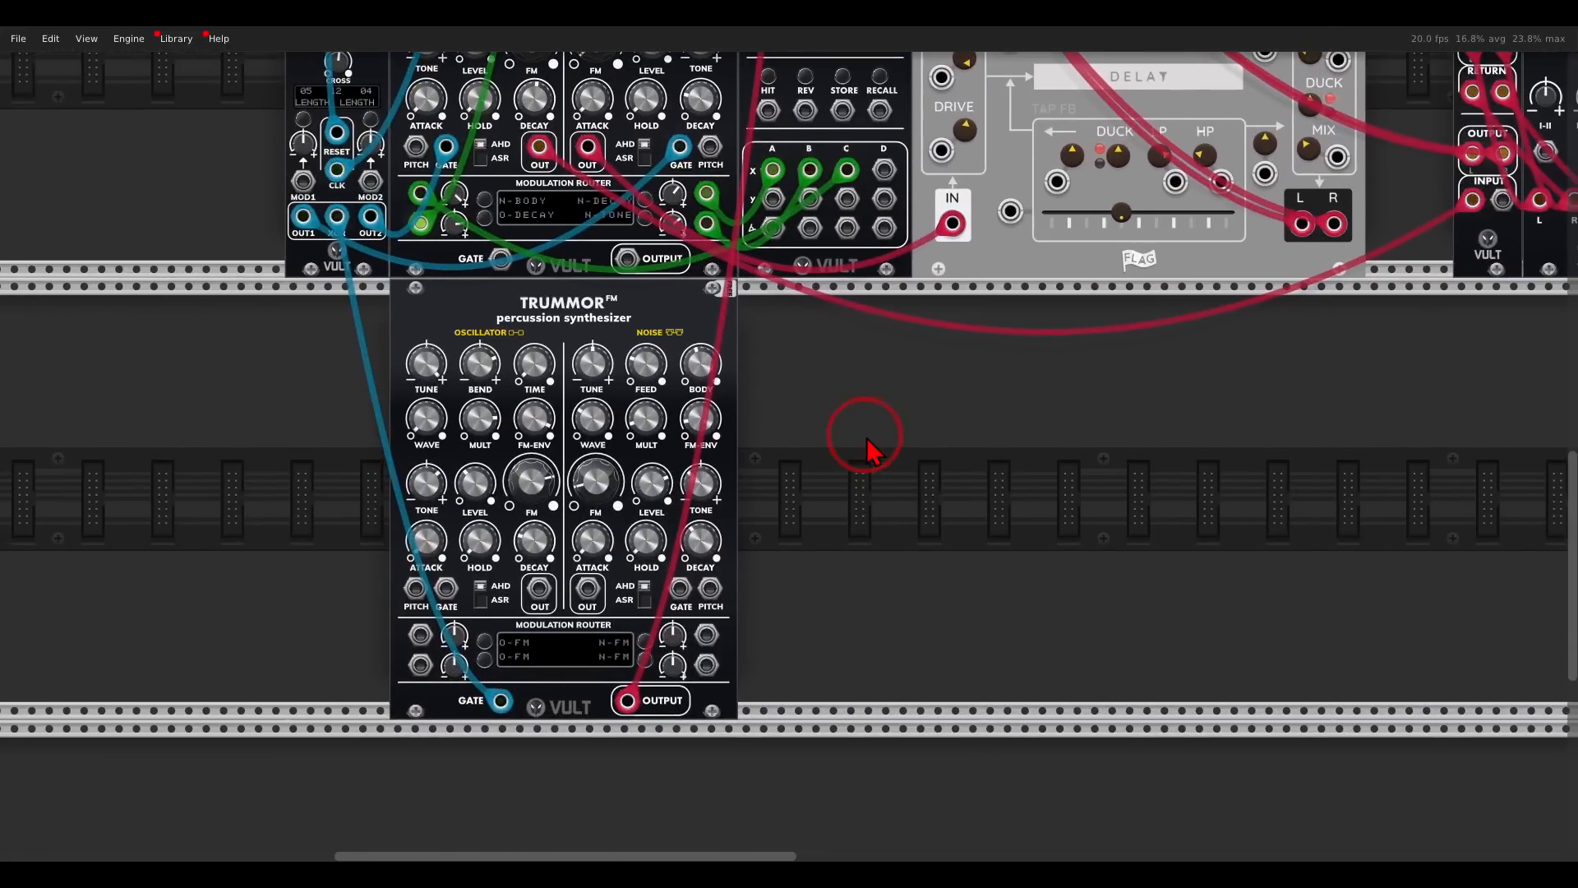
{"action": "right_click", "coordinate": [867, 436]}
{"action": "left_click_drag", "start_coordinate": [194, 152], "coordinate": [693, 395]}
{"action": "left_click_drag", "start_coordinate": [627, 701], "coordinate": [824, 670]}
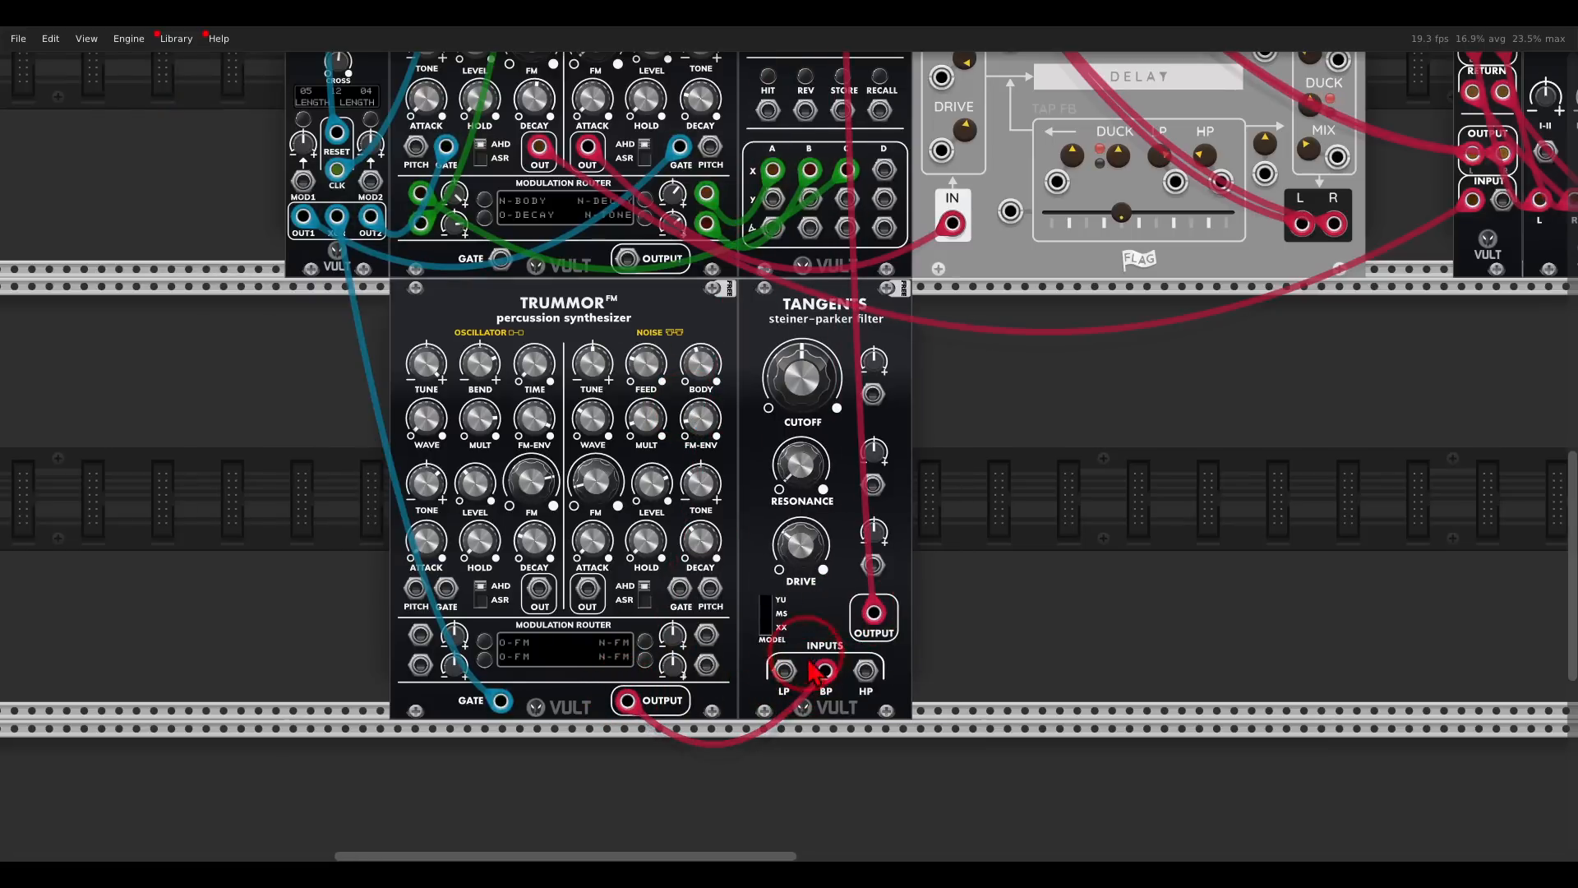
- Modulate the Tangents cutoff from Caudal's D output in row X and set the filter's resonance to 0.355
{"action": "left_click_drag", "start_coordinate": [884, 170], "coordinate": [851, 280]}
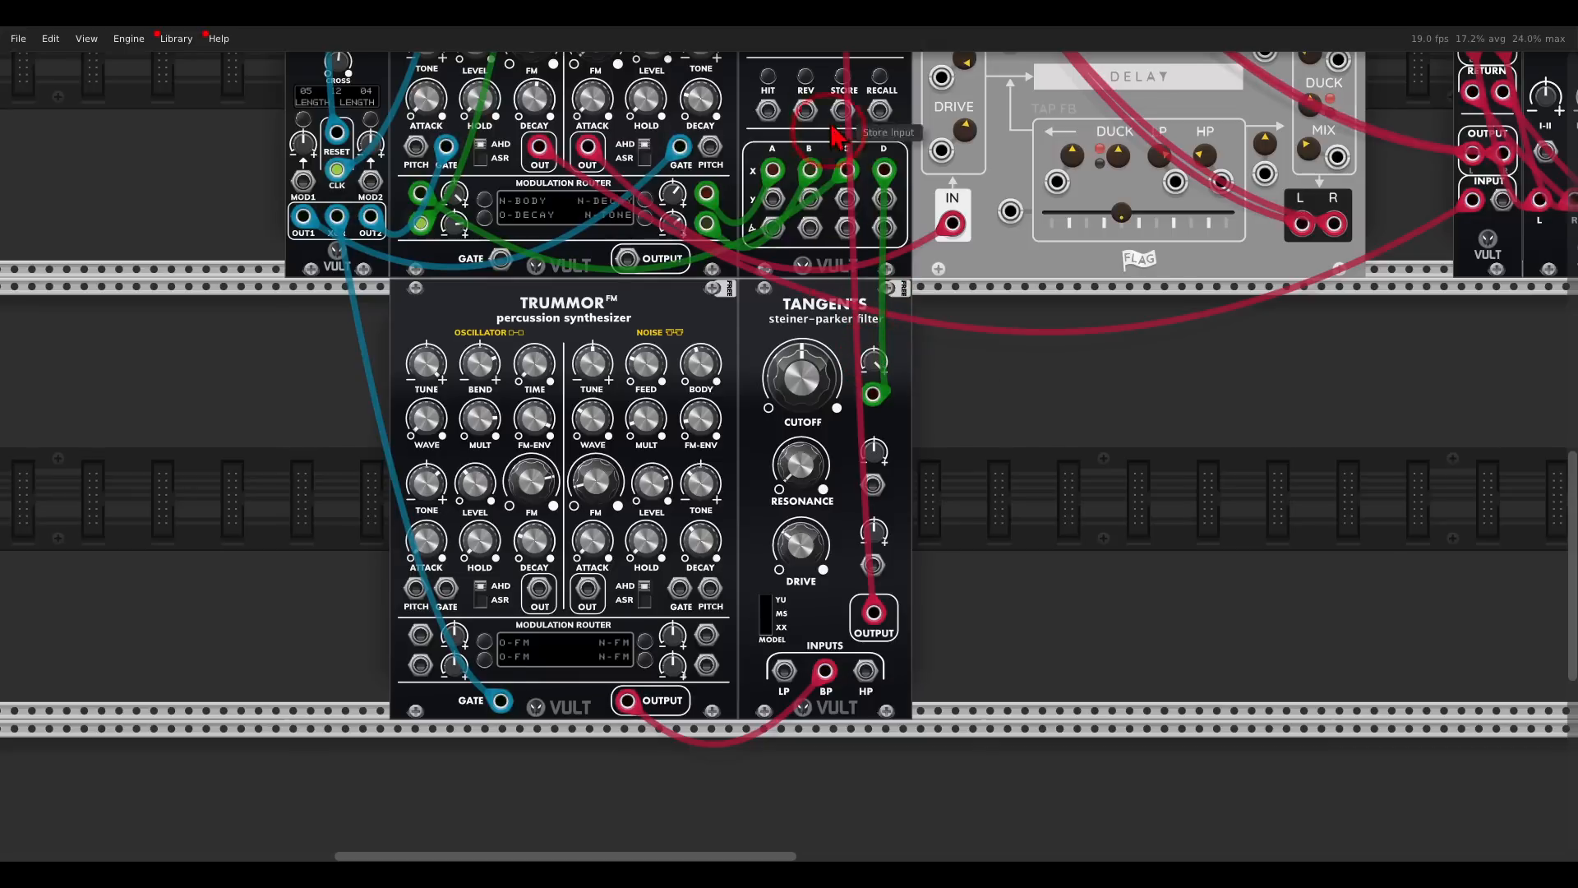
{"action": "left_click_drag", "start_coordinate": [811, 470], "coordinate": [782, 378]}
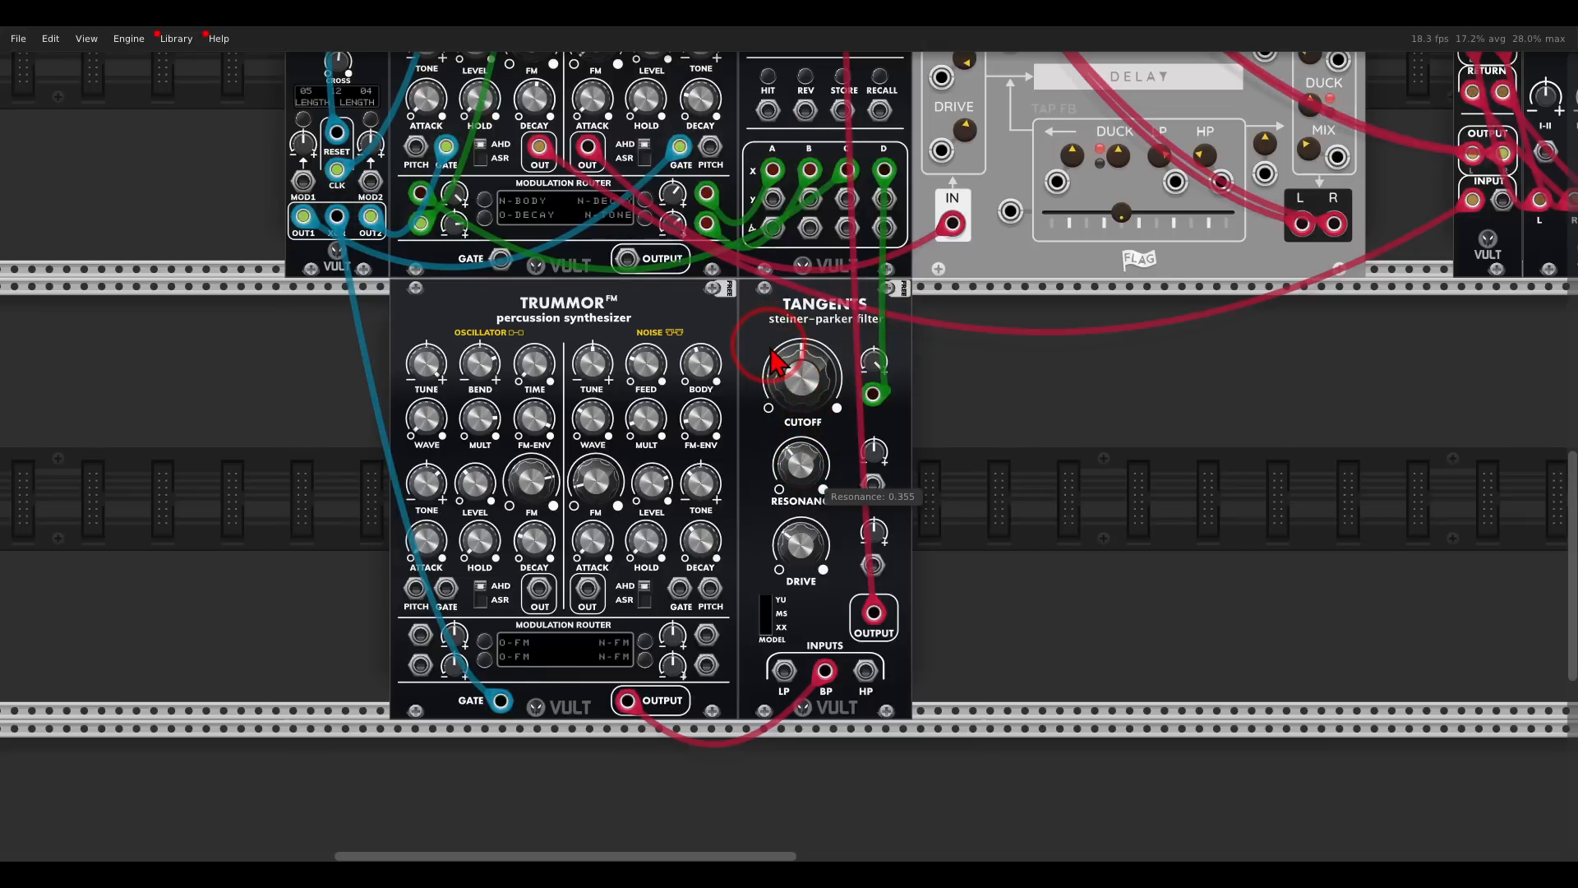
- Unsolo MixMaster track 3 so the second Trummor plays together with the other voices
{"action": "scroll", "coordinate": [836, 304], "scroll_direction": "down", "scroll_amount": 1}
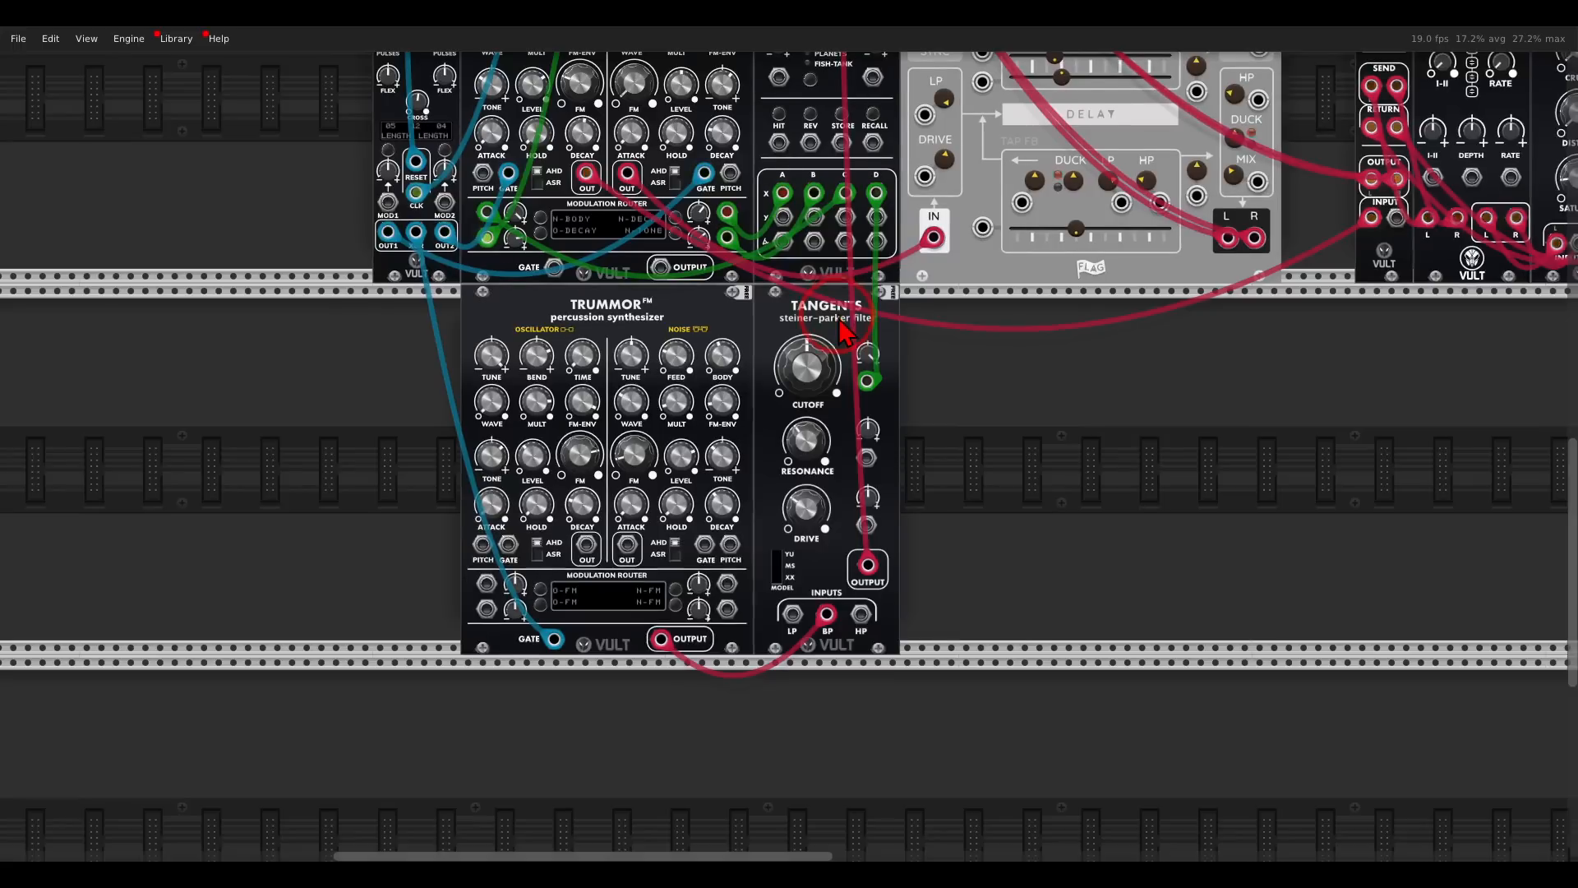
{"action": "left_click_drag", "start_coordinate": [830, 309], "coordinate": [814, 581]}
{"action": "left_click_drag", "start_coordinate": [755, 502], "coordinate": [816, 147]}
{"action": "scroll", "coordinate": [809, 290], "scroll_direction": "down", "scroll_amount": 9}
{"action": "scroll", "coordinate": [810, 304], "scroll_direction": "down", "scroll_amount": 3}
{"action": "scroll", "coordinate": [822, 306], "scroll_direction": "left", "scroll_amount": 1}
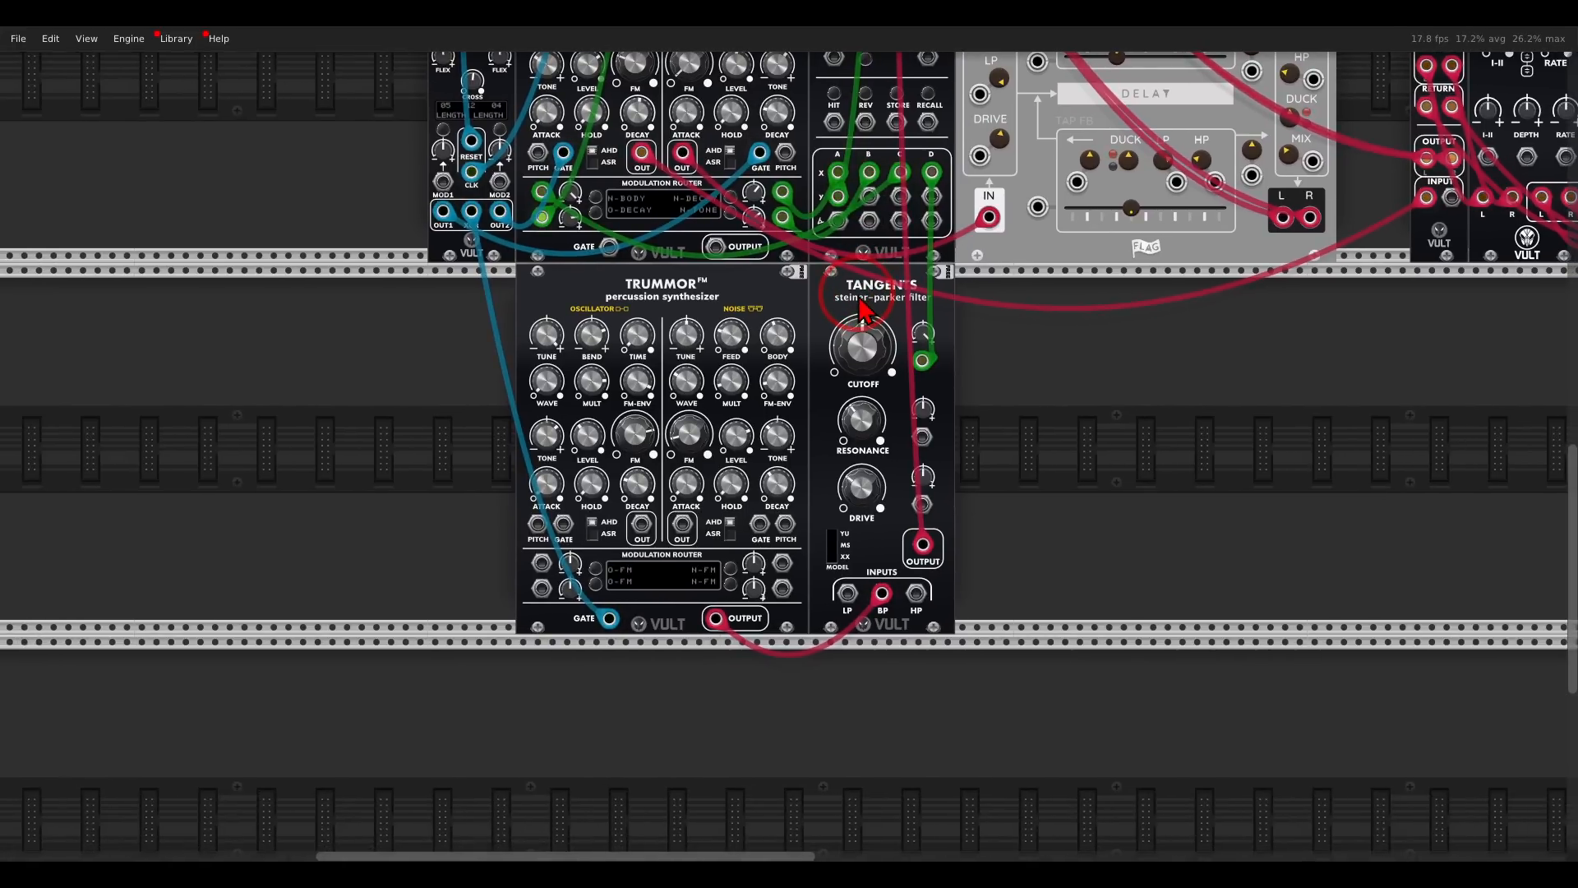
{"action": "scroll", "coordinate": [863, 311], "scroll_direction": "up", "scroll_amount": 5}
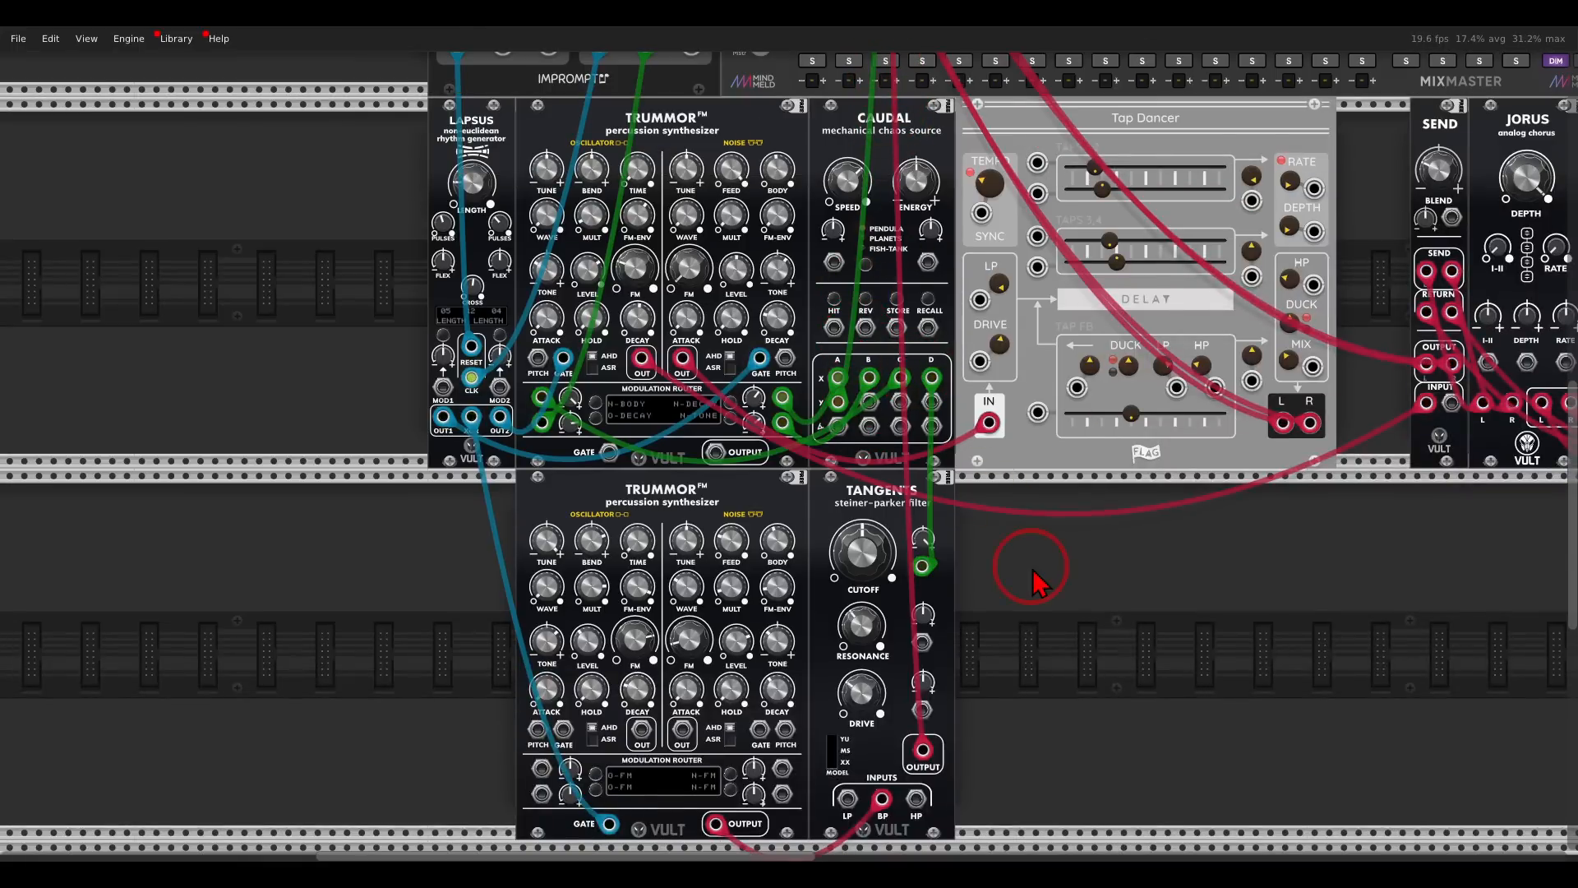
{"action": "scroll", "coordinate": [1033, 571], "scroll_direction": "down", "scroll_amount": 4}
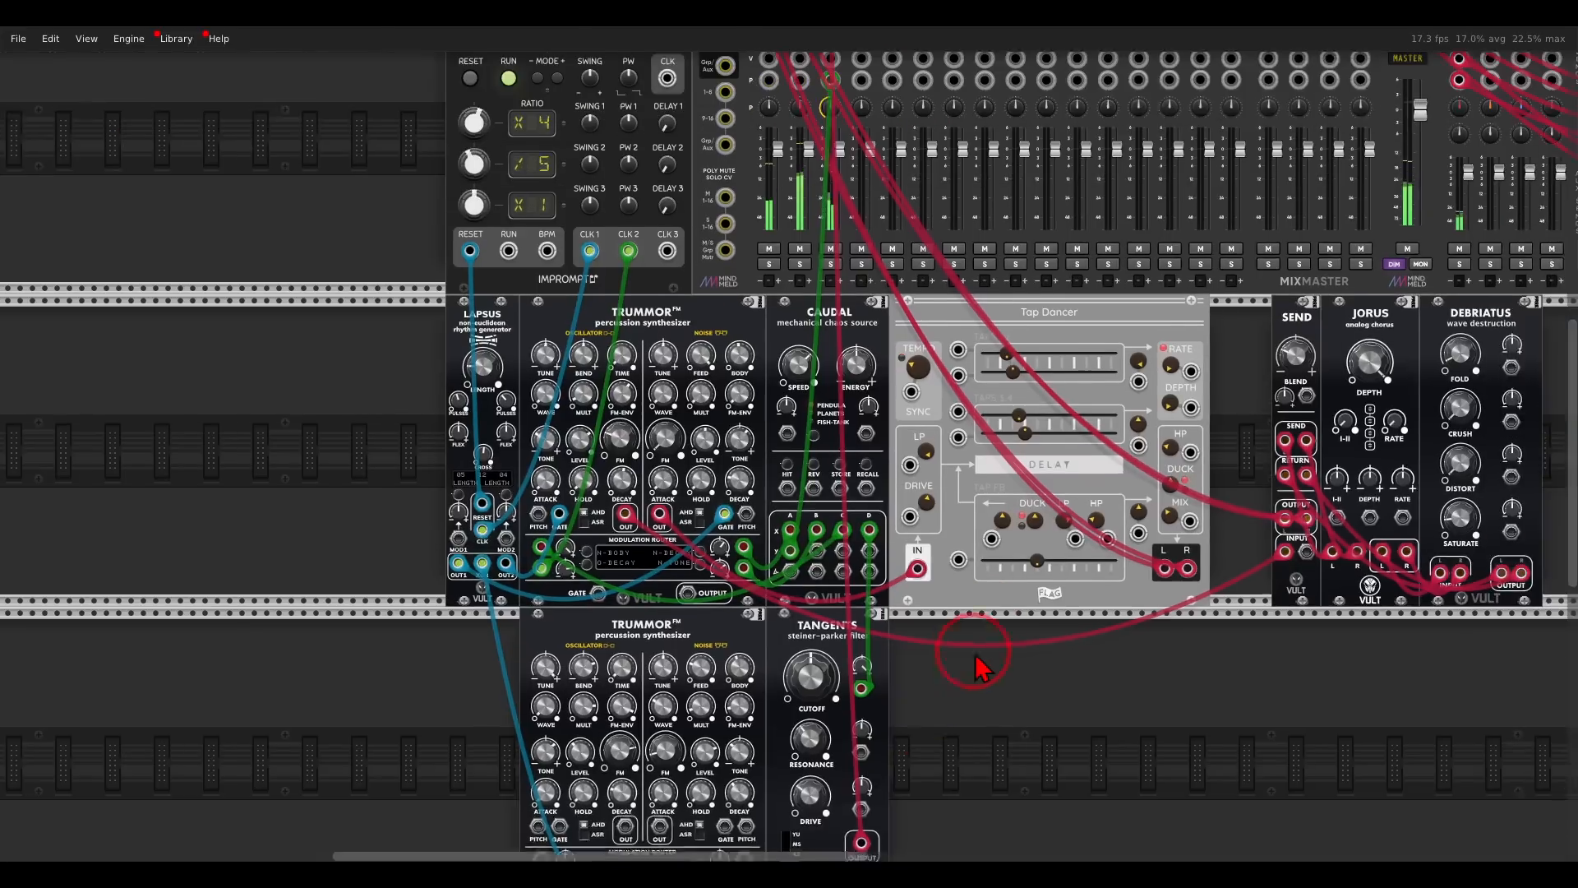
{"action": "scroll", "coordinate": [978, 593], "scroll_direction": "down", "scroll_amount": 2}
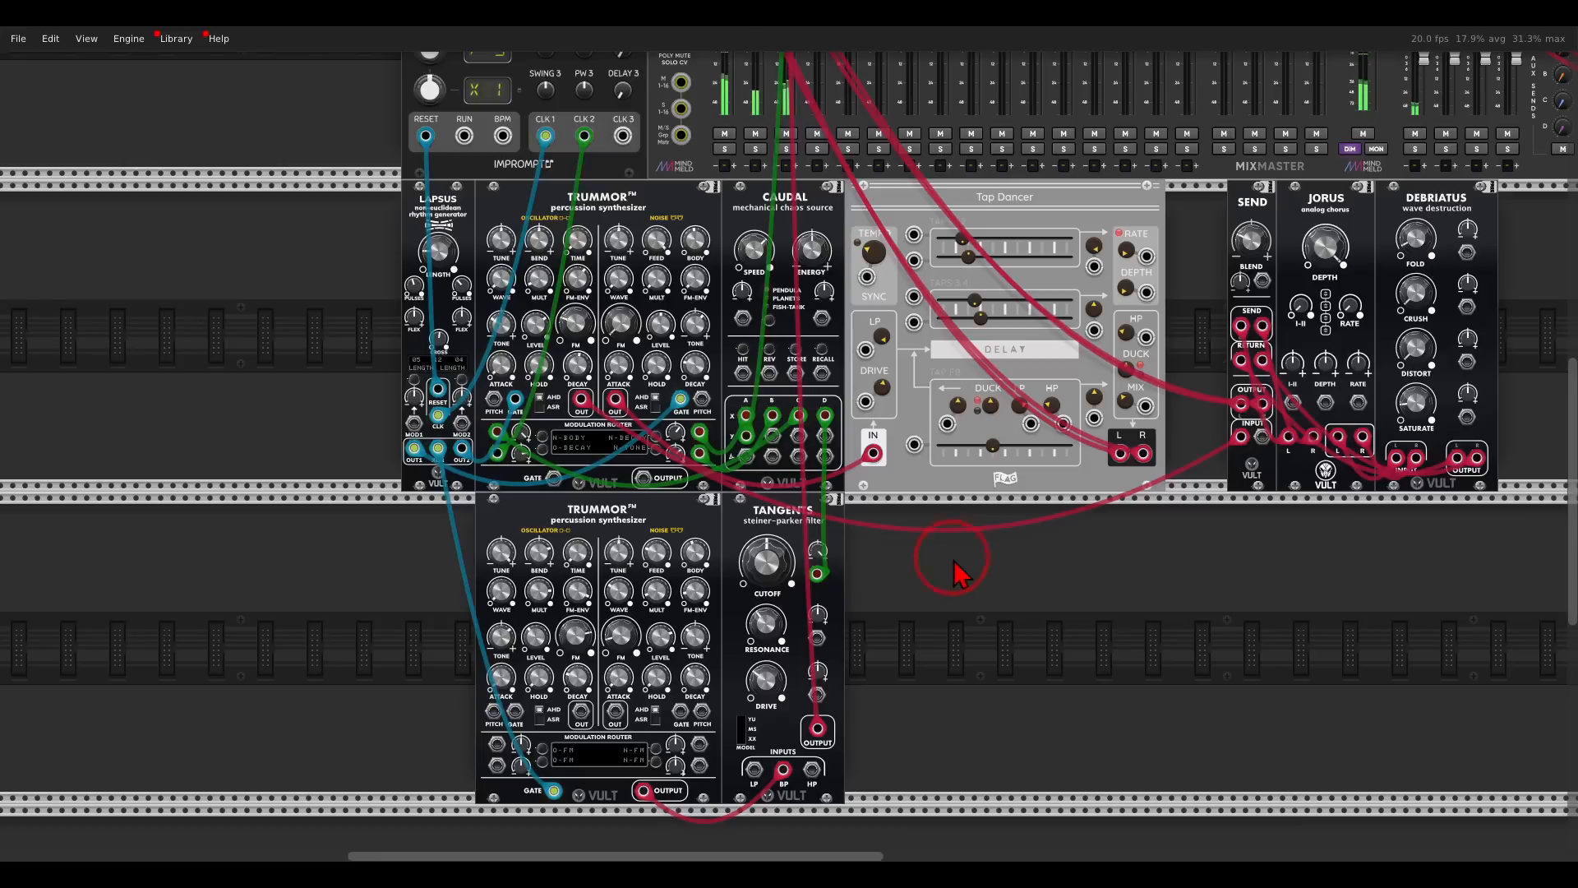
- Add a Gates module beside the second Trummor, routing Lapsus XOR into its gate input and its Flip output to the Trummor's gate
{"action": "scroll", "coordinate": [990, 564], "scroll_direction": "down", "scroll_amount": 3}
{"action": "scroll", "coordinate": [990, 564], "scroll_direction": "left", "scroll_amount": 5}
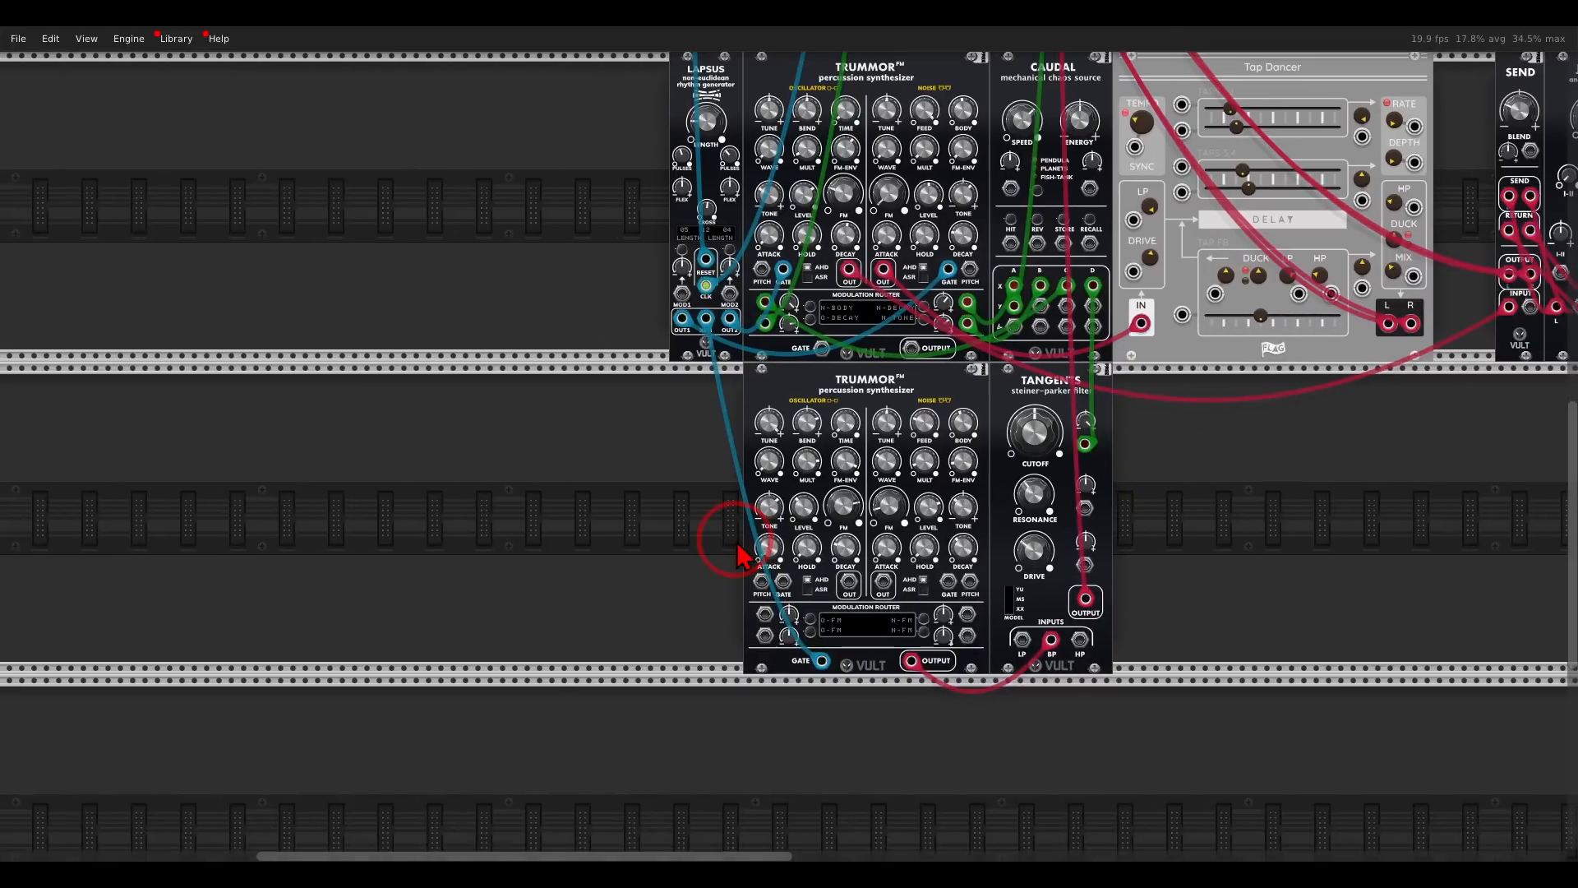
{"action": "scroll", "coordinate": [723, 536], "scroll_direction": "down", "scroll_amount": 5}
{"action": "scroll", "coordinate": [758, 476], "scroll_direction": "left", "scroll_amount": 1}
{"action": "right_click", "coordinate": [701, 429]}
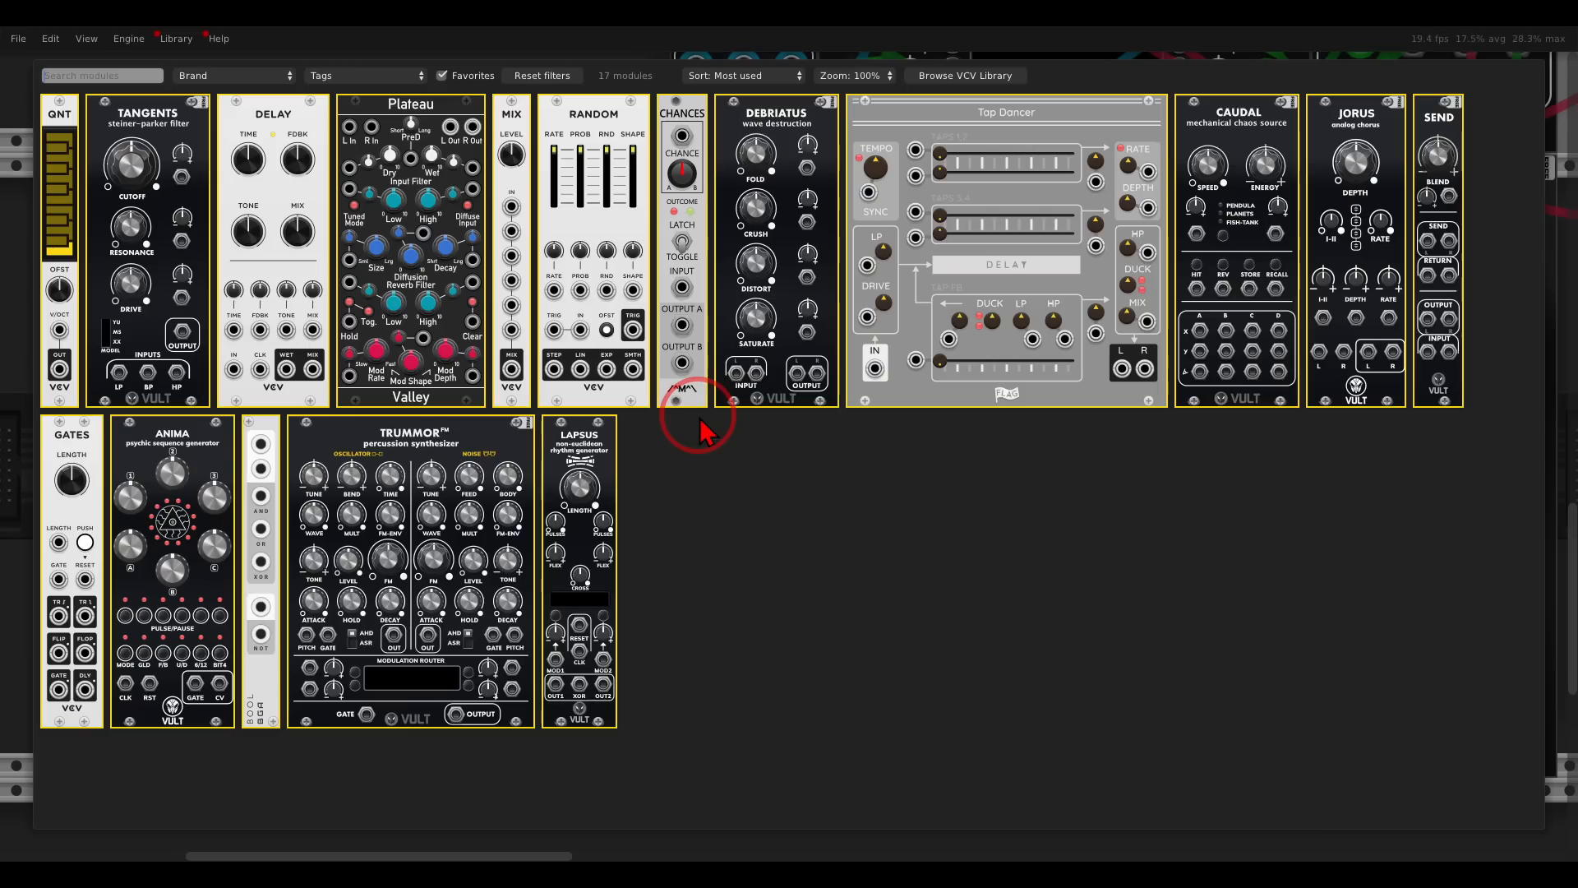
{"action": "left_click_drag", "start_coordinate": [57, 486], "coordinate": [745, 450]}
{"action": "left_click_drag", "start_coordinate": [976, 751], "coordinate": [705, 483]}
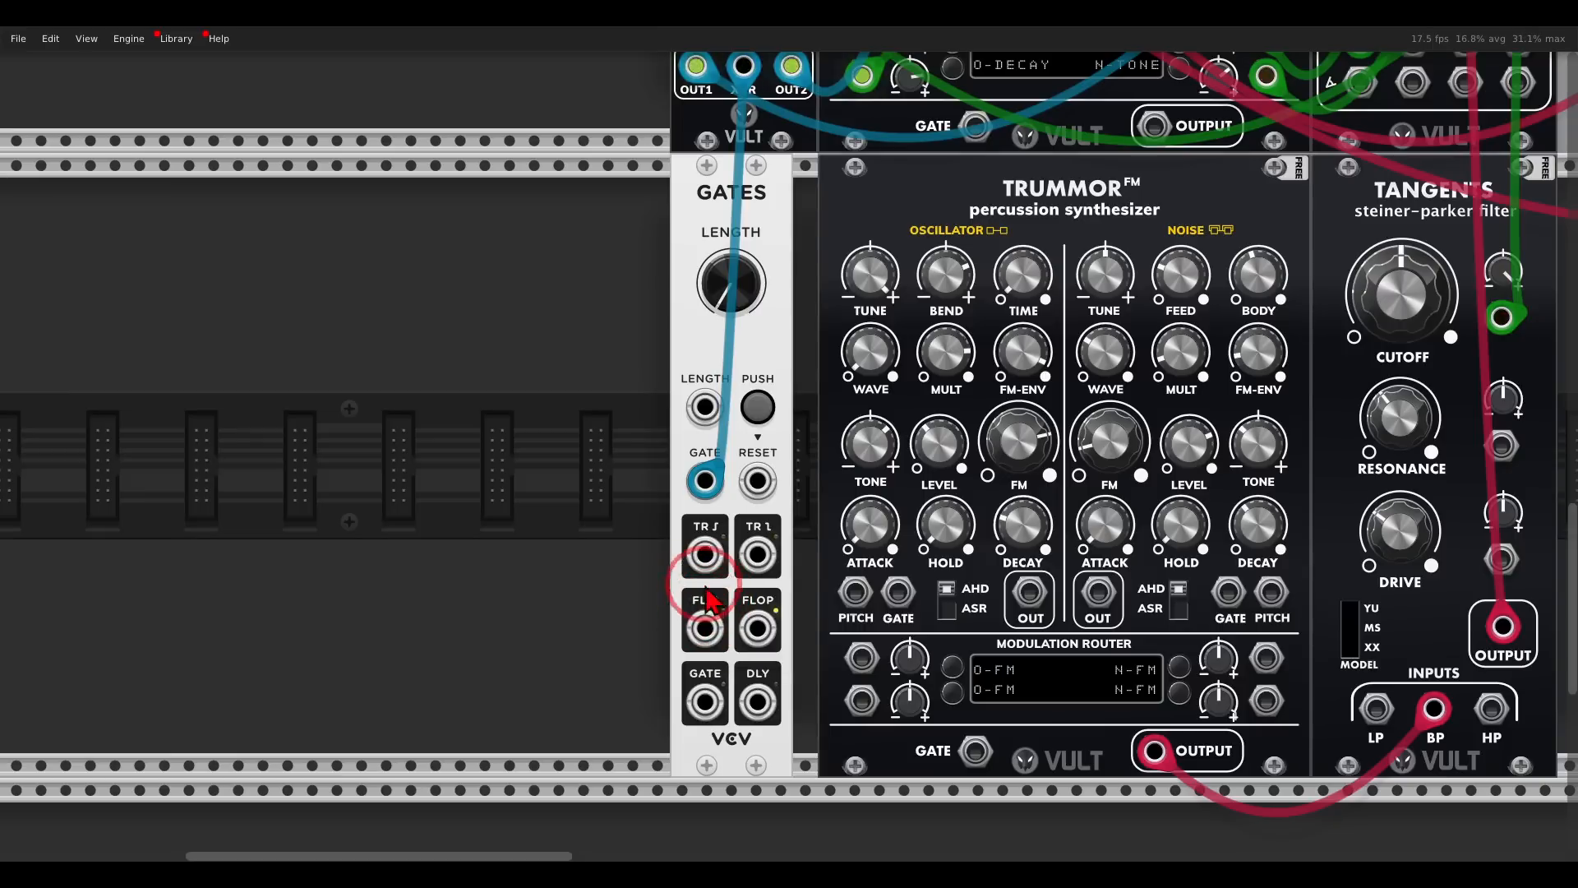
{"action": "left_click_drag", "start_coordinate": [704, 630], "coordinate": [975, 750]}
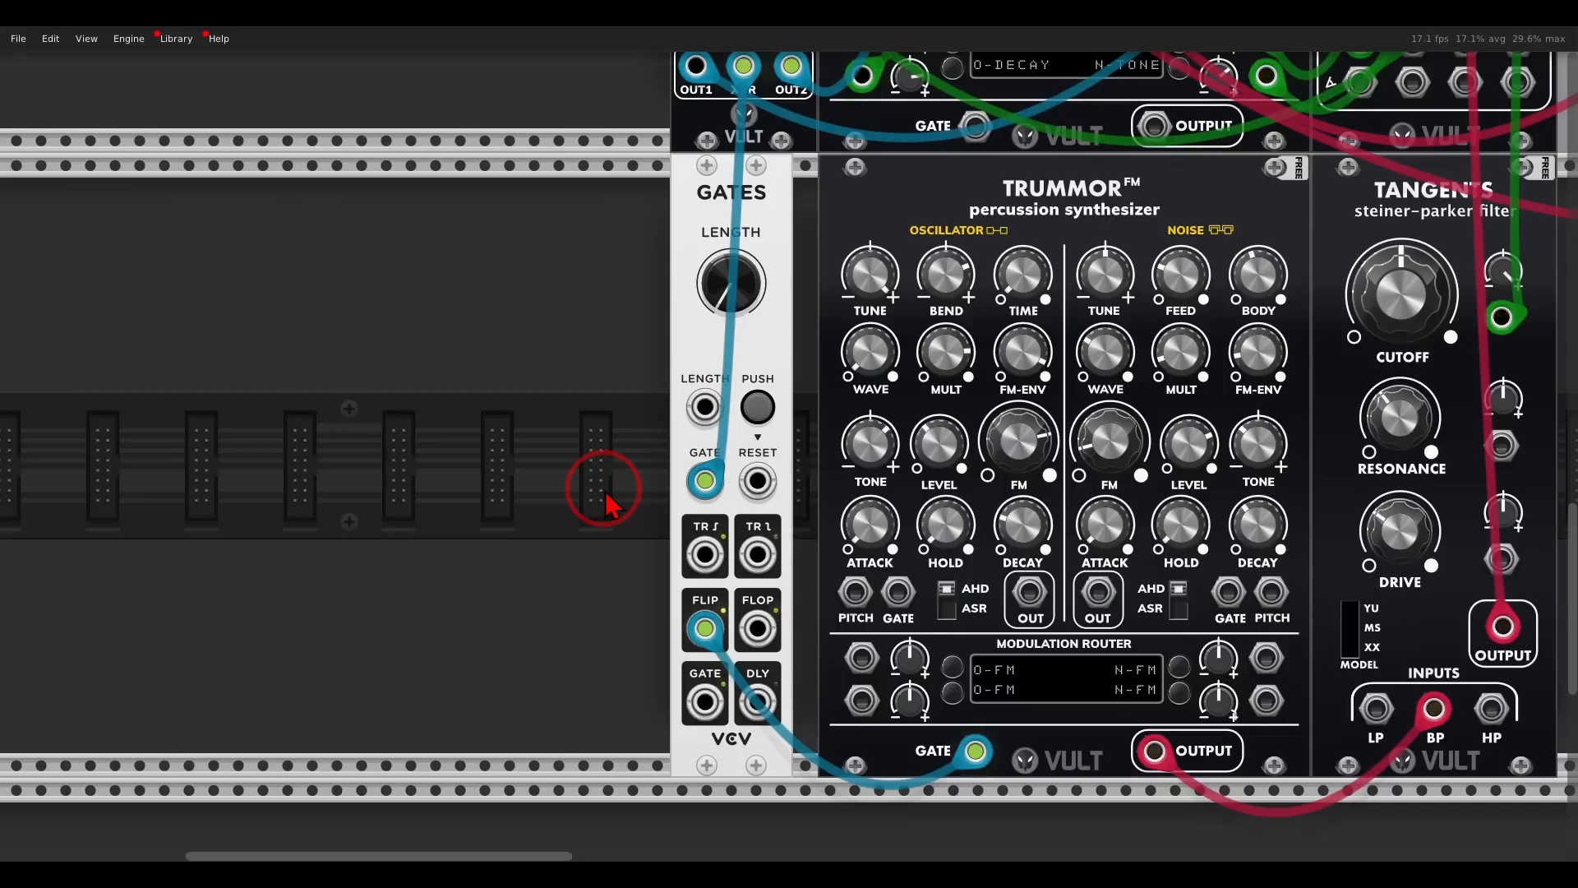
- Add a Mix module and patch the first Trummor's oscillator output and the Tangents output into its first two inputs
{"action": "scroll", "coordinate": [606, 501], "scroll_direction": "down", "scroll_amount": 5}
{"action": "right_click", "coordinate": [1069, 475]}
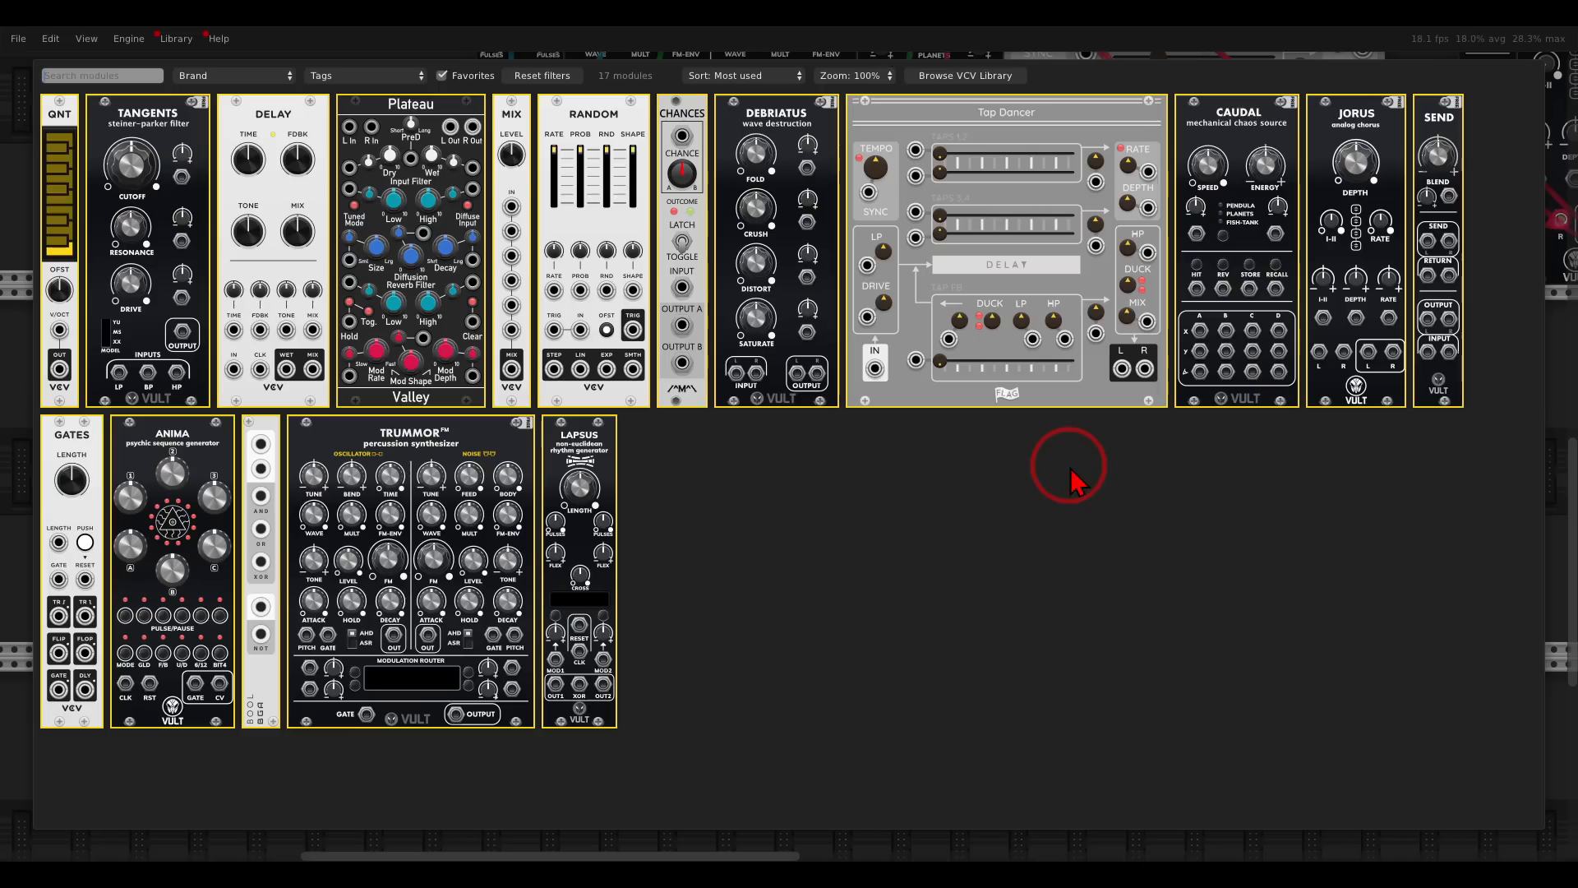
{"action": "left_click_drag", "start_coordinate": [511, 206], "coordinate": [1069, 476]}
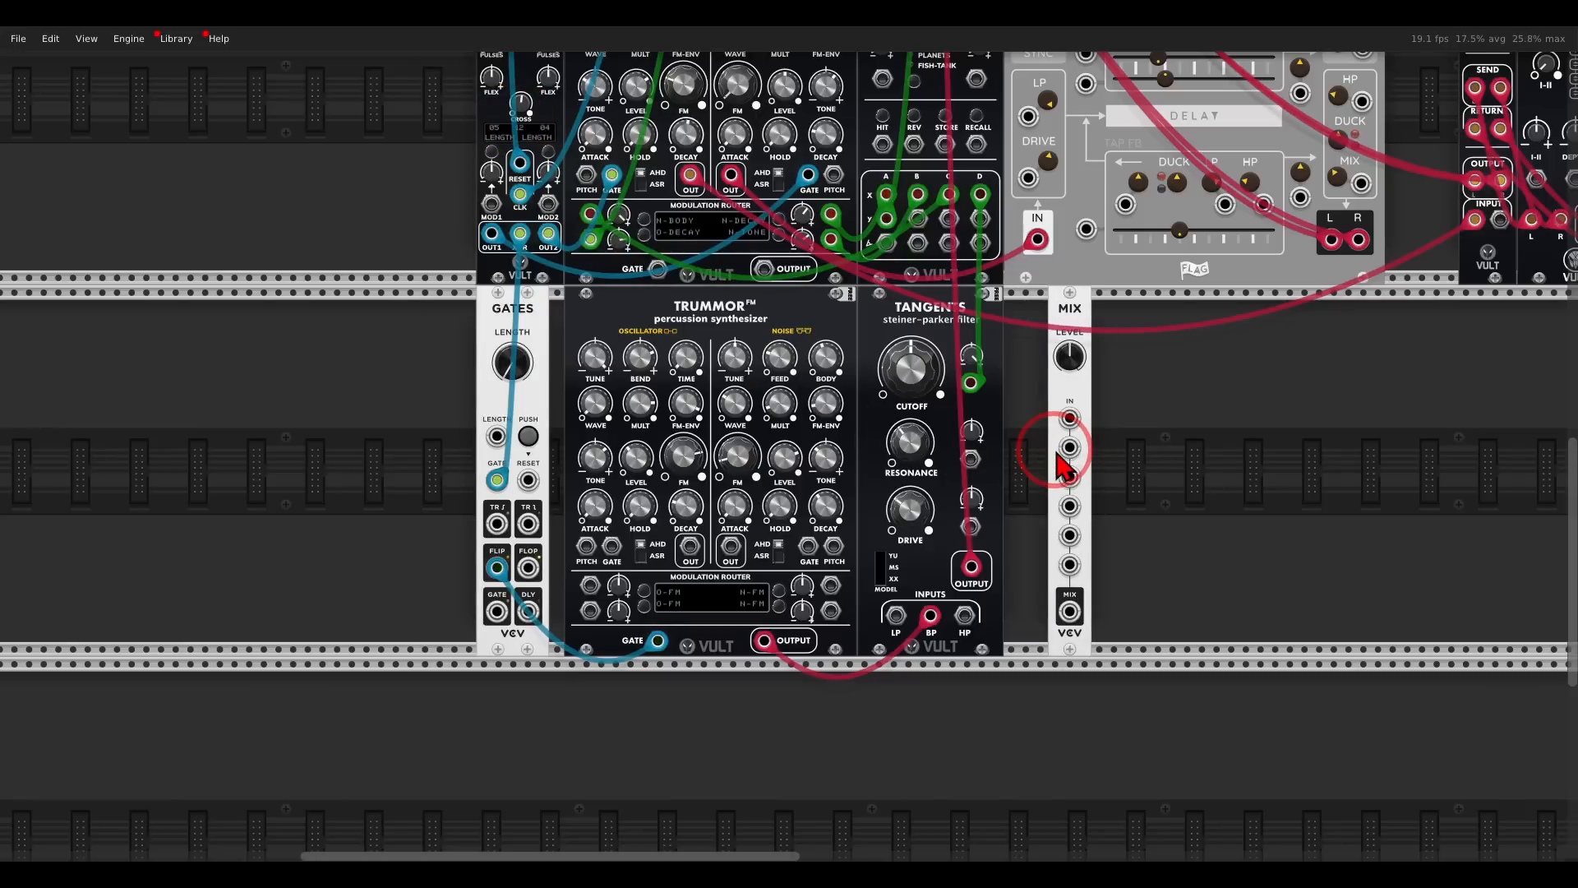
{"action": "left_click_drag", "start_coordinate": [1069, 420], "coordinate": [689, 175]}
{"action": "left_click_drag", "start_coordinate": [1069, 447], "coordinate": [984, 582]}
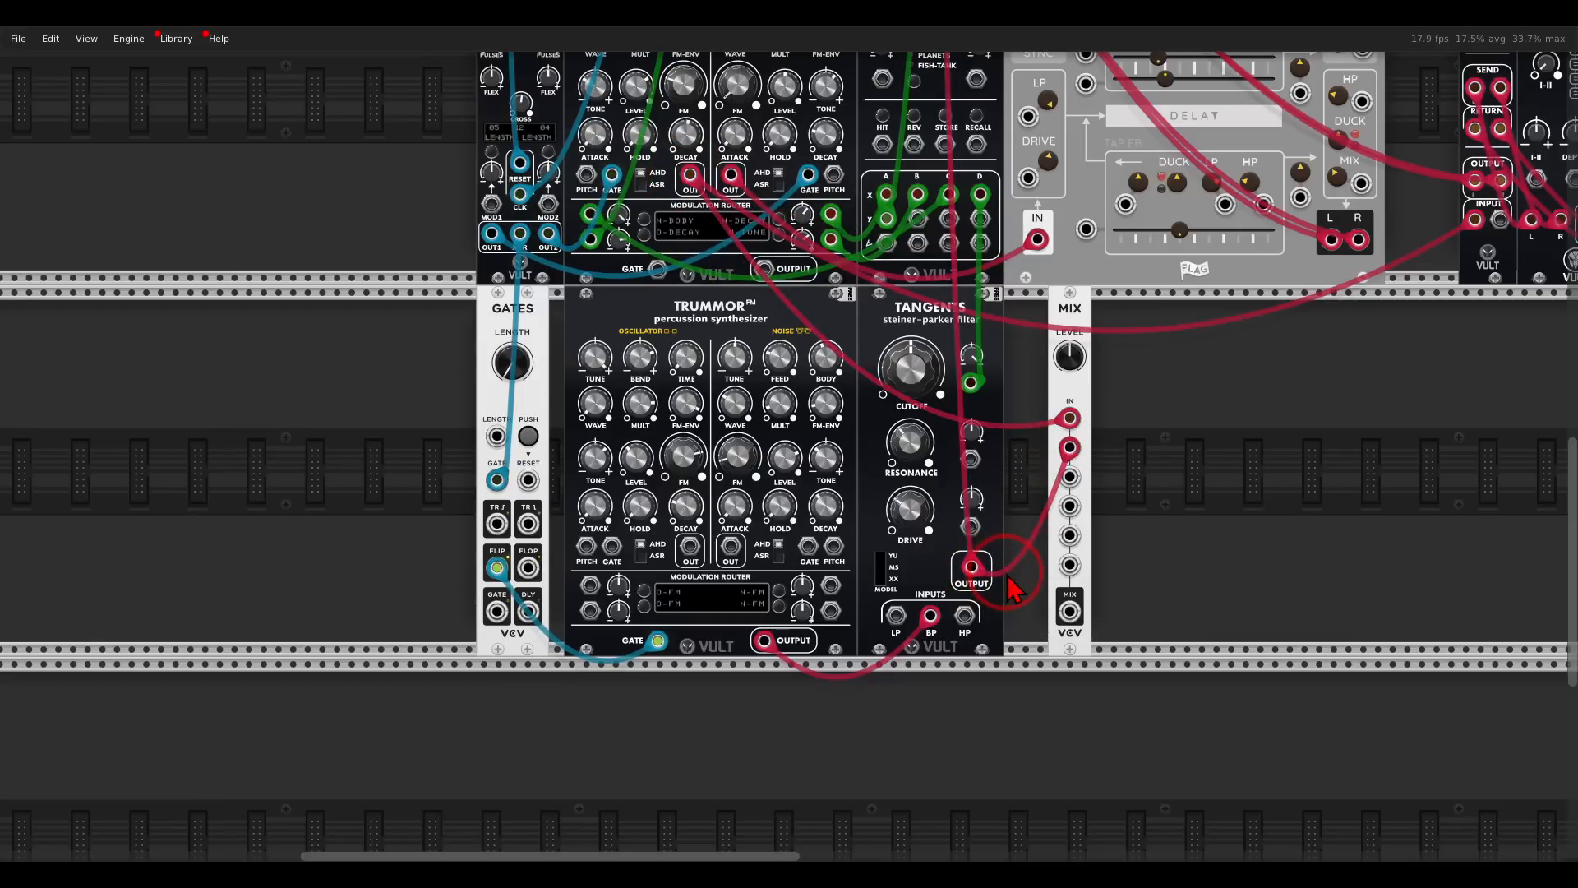
- Add a second Tangents filter beside the Mix module and patch the mix output into its HP input
{"action": "right_click", "coordinate": [1157, 530]}
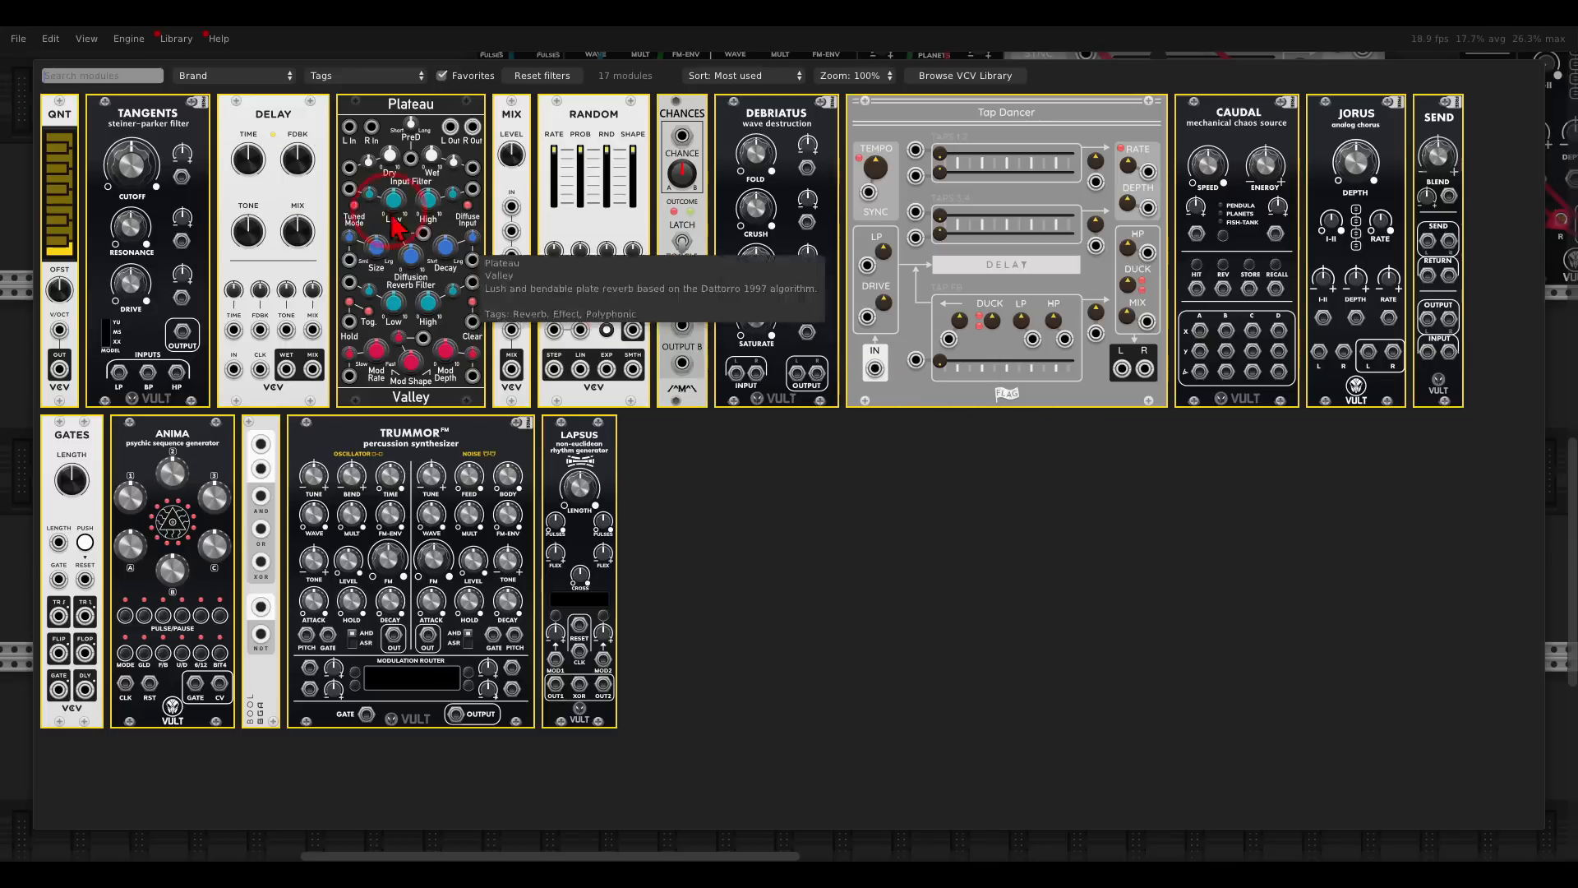
{"action": "left_click", "coordinate": [176, 159]}
{"action": "left_click_drag", "start_coordinate": [1078, 610], "coordinate": [1200, 615]}
- Add a VCV Delay after the second Tangents and patch the filter's output into the delay's input
{"action": "scroll", "coordinate": [1022, 581], "scroll_direction": "right", "scroll_amount": 8}
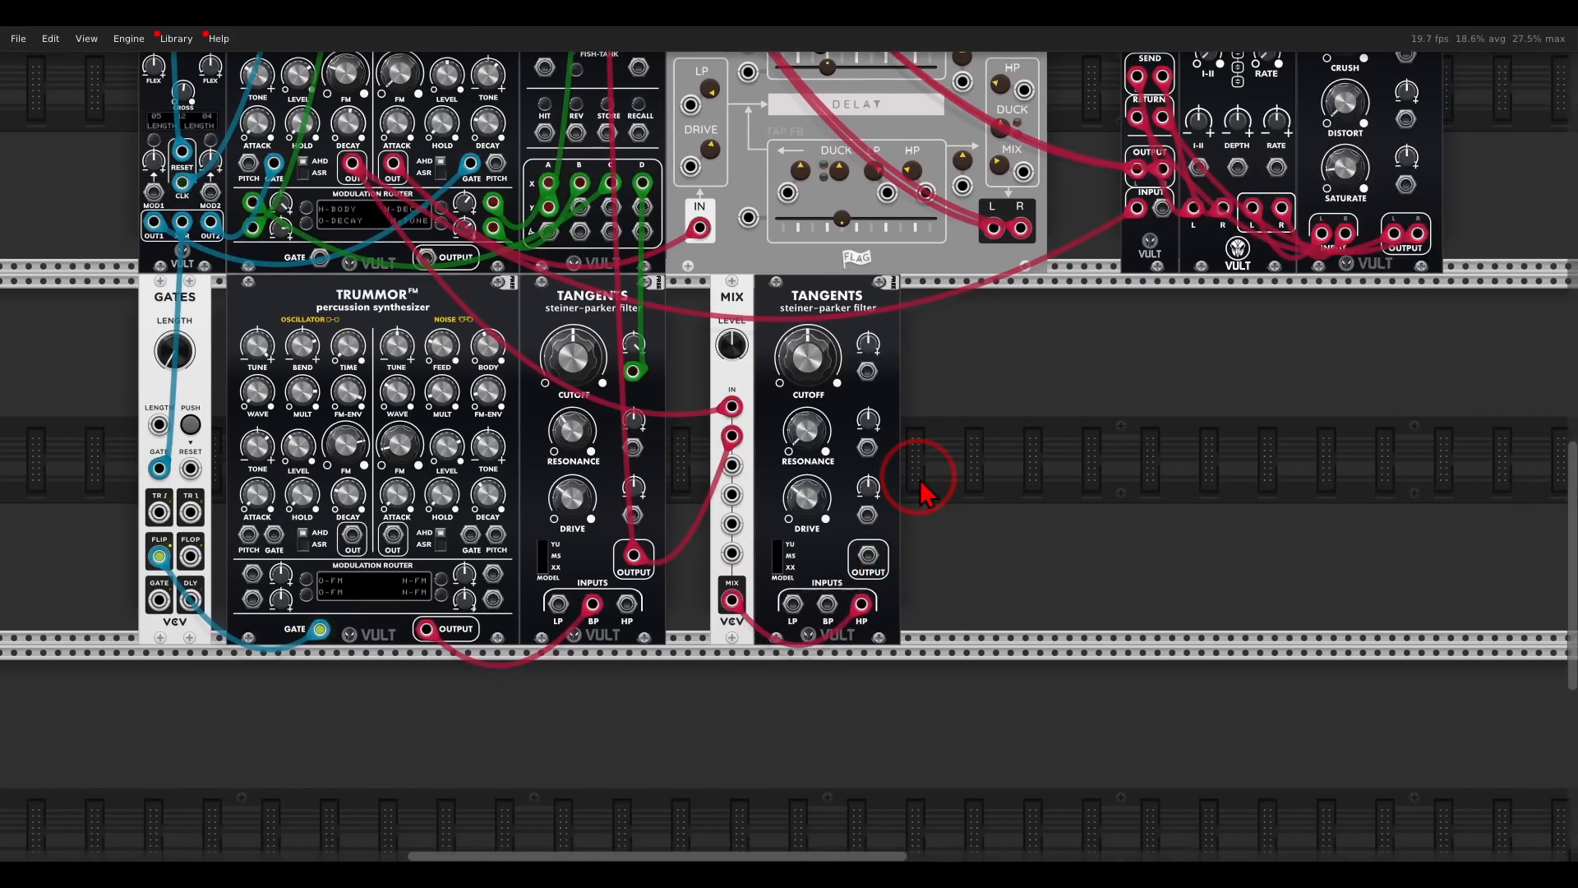
{"action": "scroll", "coordinate": [922, 487], "scroll_direction": "up", "scroll_amount": 3}
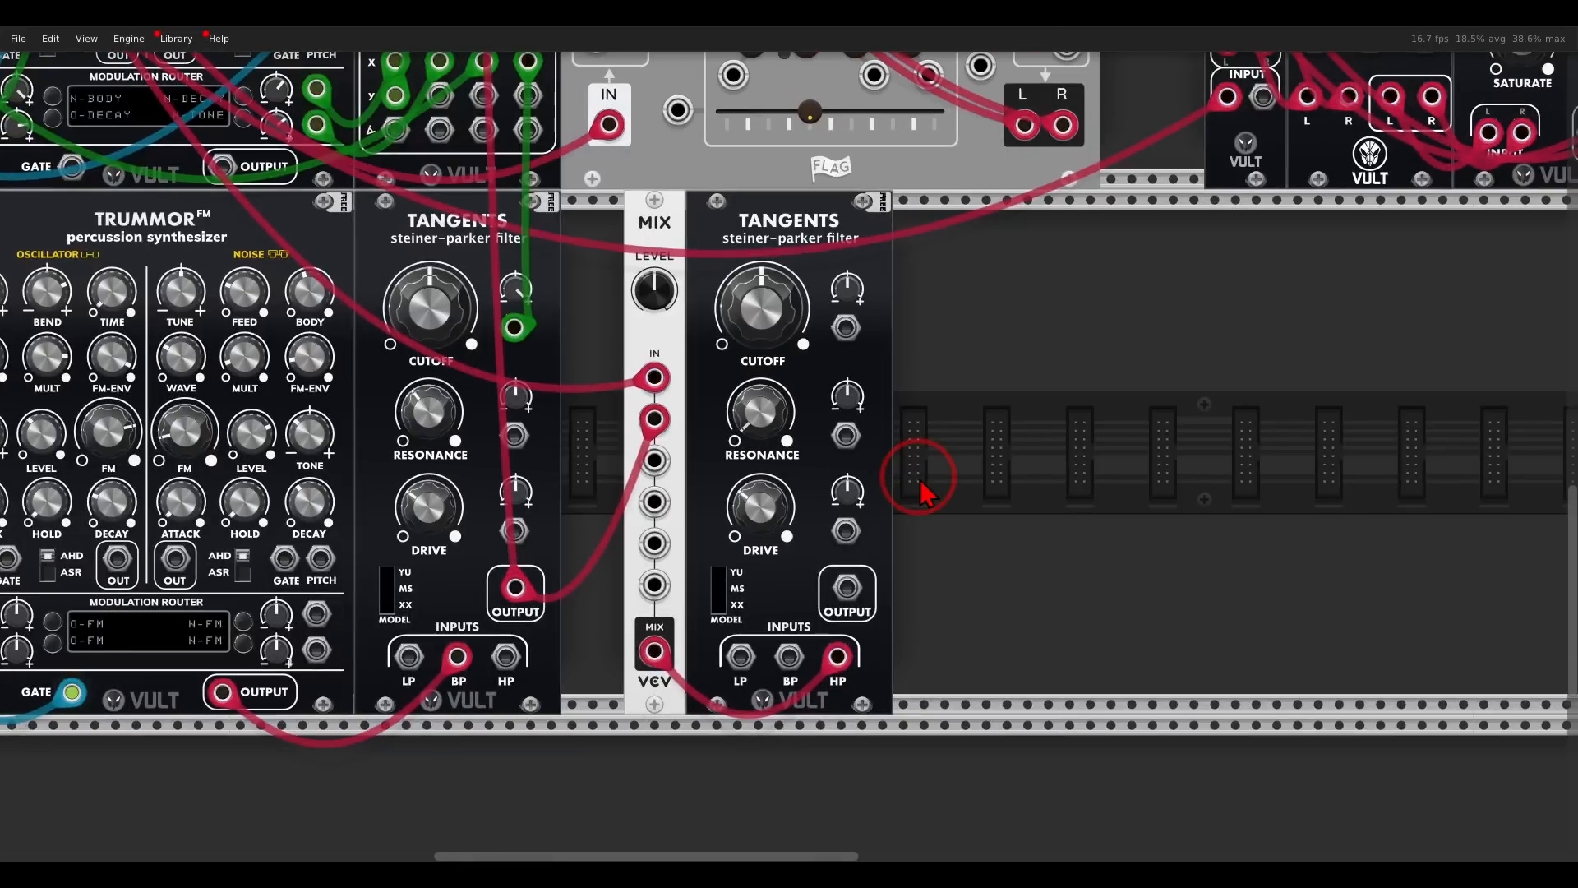
{"action": "right_click", "coordinate": [937, 484]}
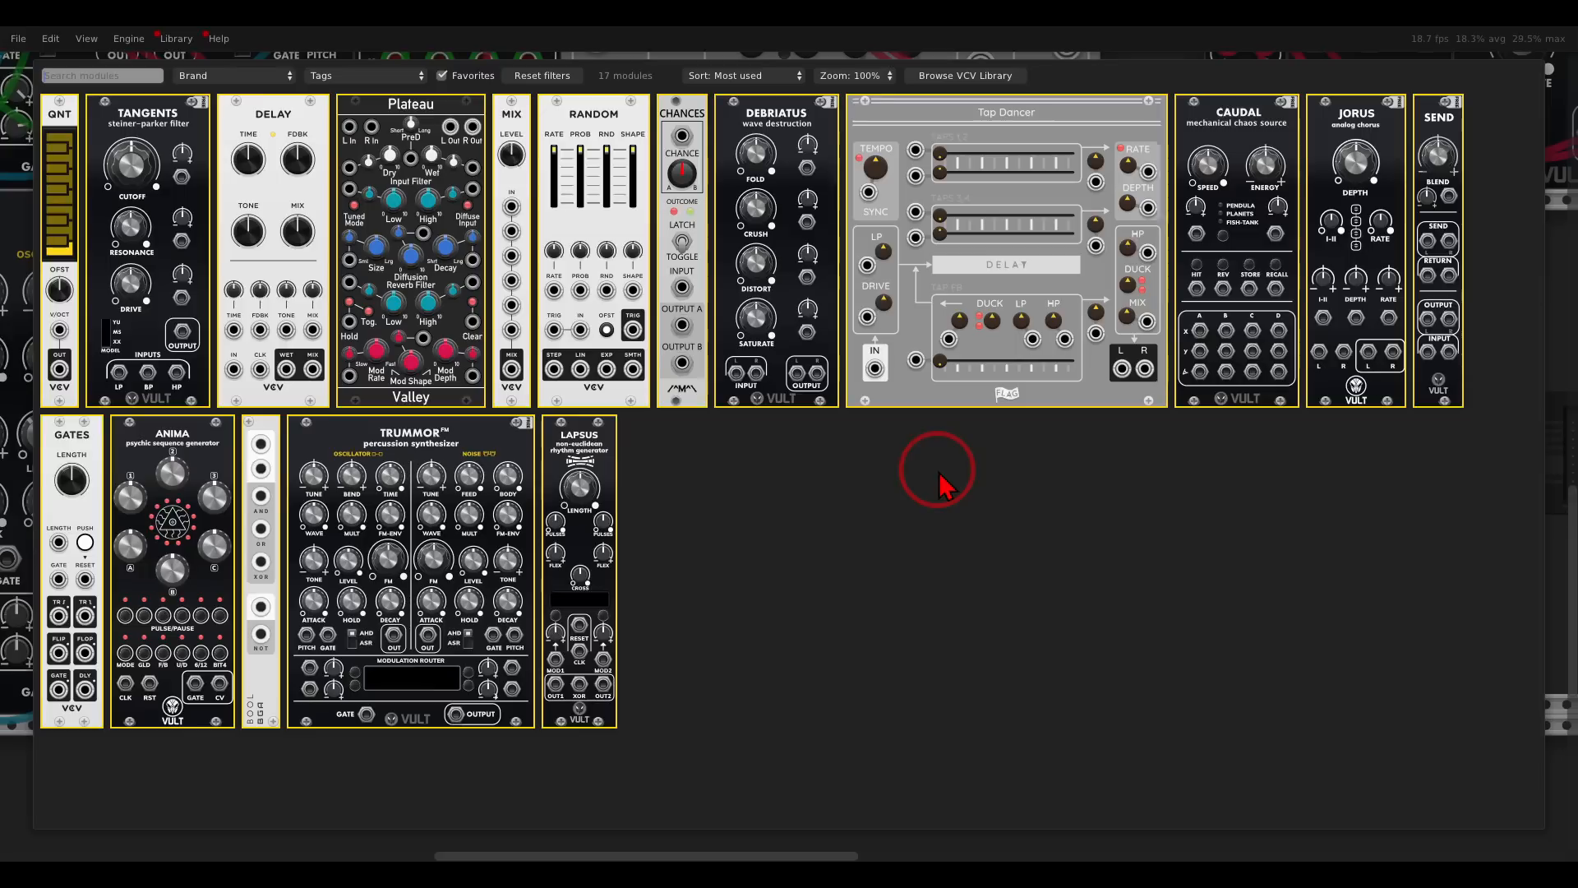
{"action": "left_click", "coordinate": [289, 142]}
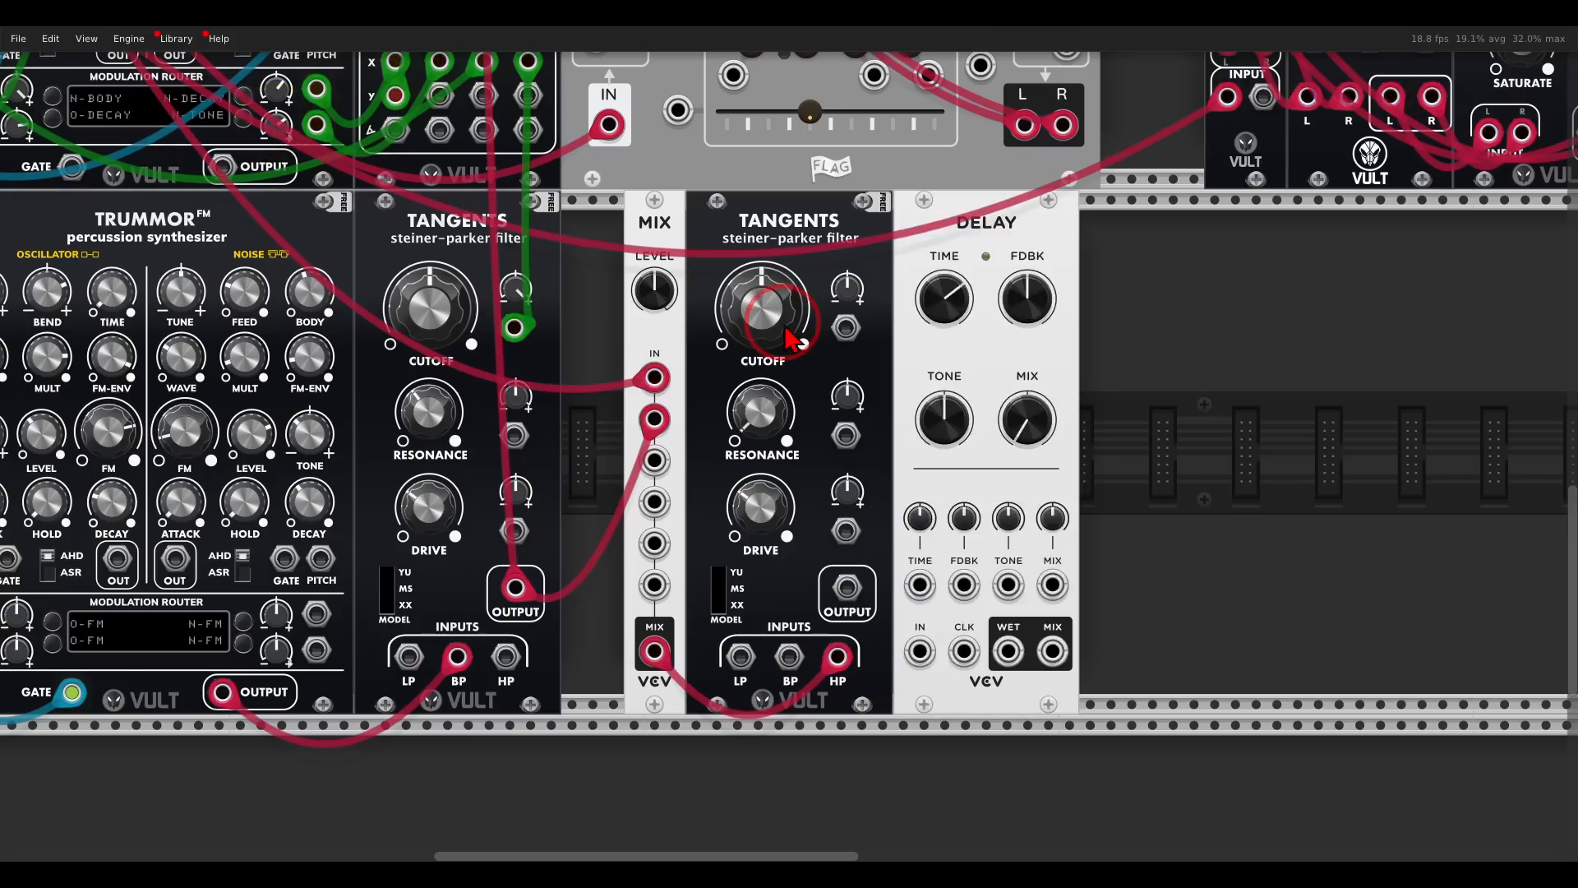
{"action": "left_click_drag", "start_coordinate": [847, 587], "coordinate": [919, 651]}
- Sync the delay to the master clock by connecting Clocked's main CLK output to its clock input
{"action": "scroll", "coordinate": [911, 560], "scroll_direction": "down", "scroll_amount": 5}
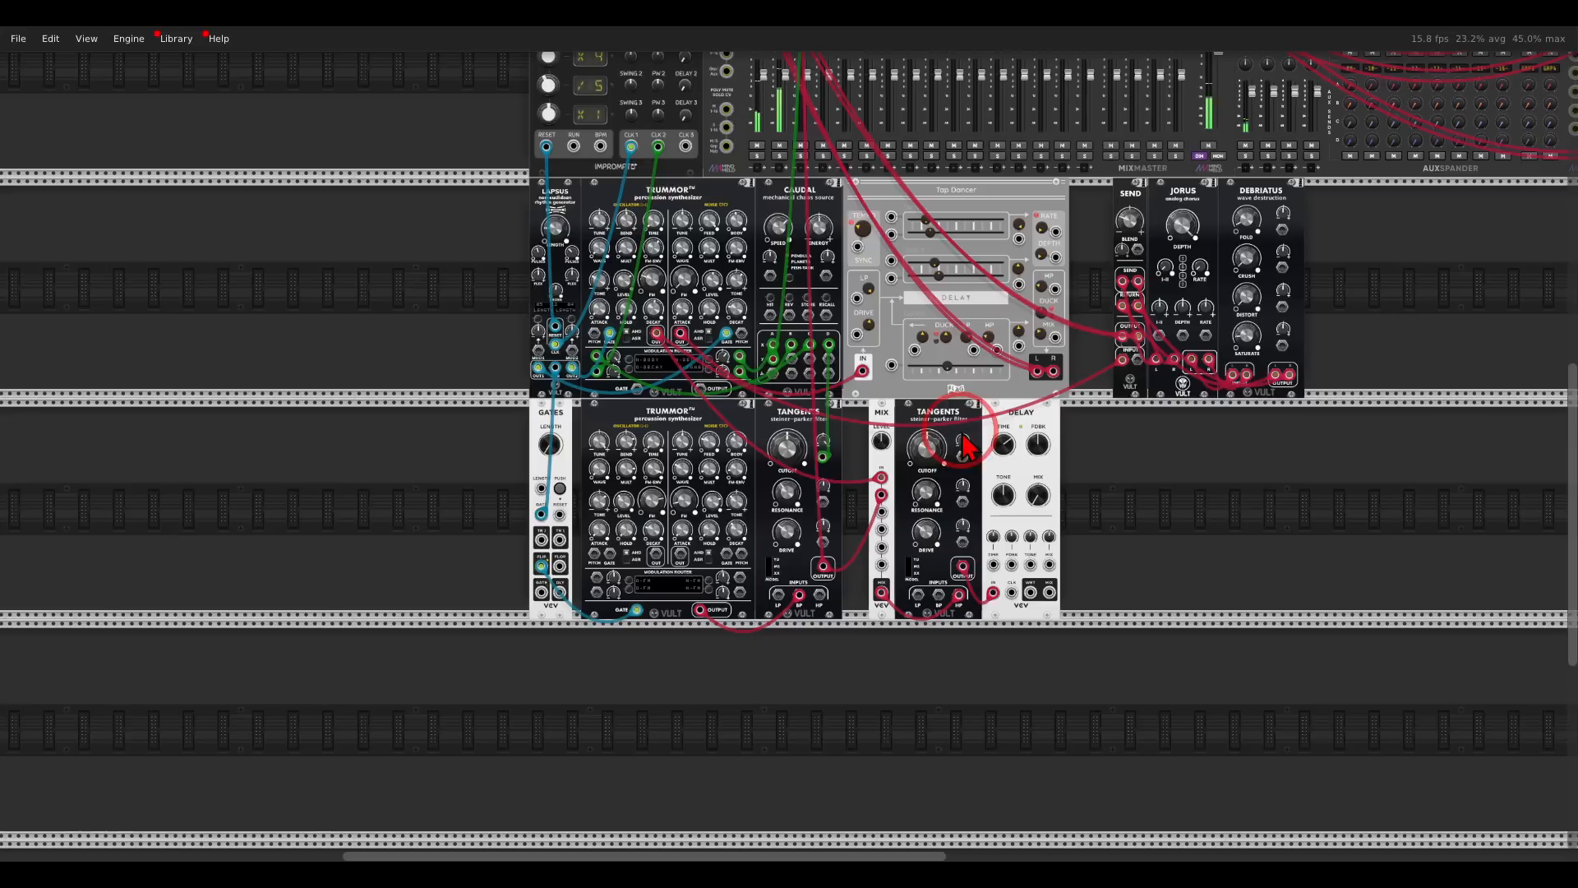
{"action": "left_click_drag", "start_coordinate": [993, 492], "coordinate": [1030, 585]}
{"action": "left_click_drag", "start_coordinate": [1051, 692], "coordinate": [725, 125]}
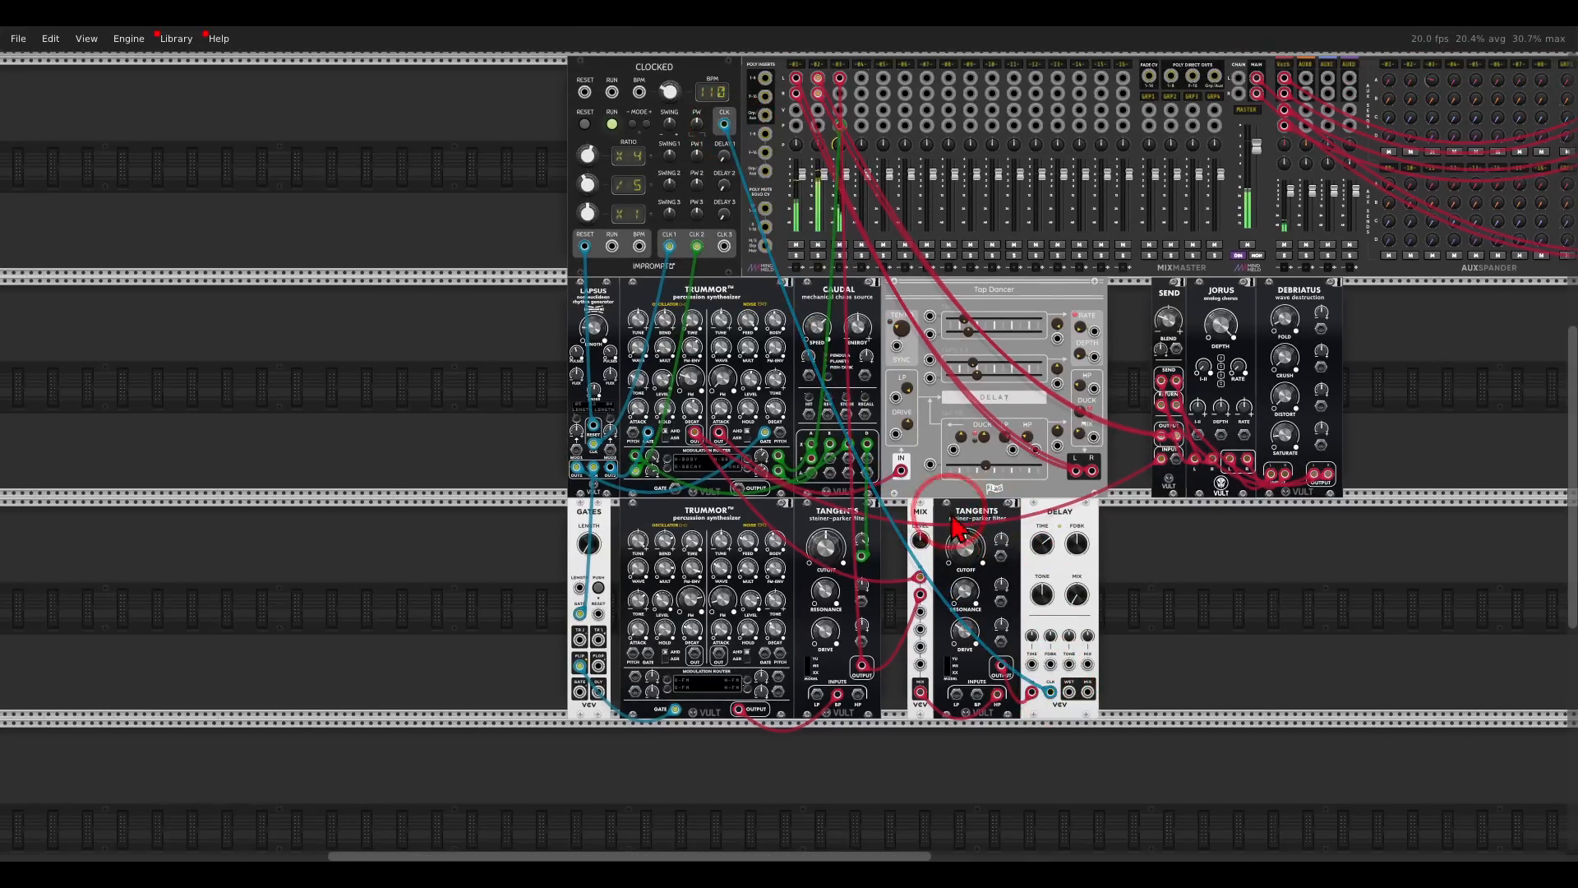
- Patch the VCV Delay's wet output into the left input of mixer channel 4 and solo that channel
{"action": "left_click_drag", "start_coordinate": [1155, 628], "coordinate": [1022, 486]}
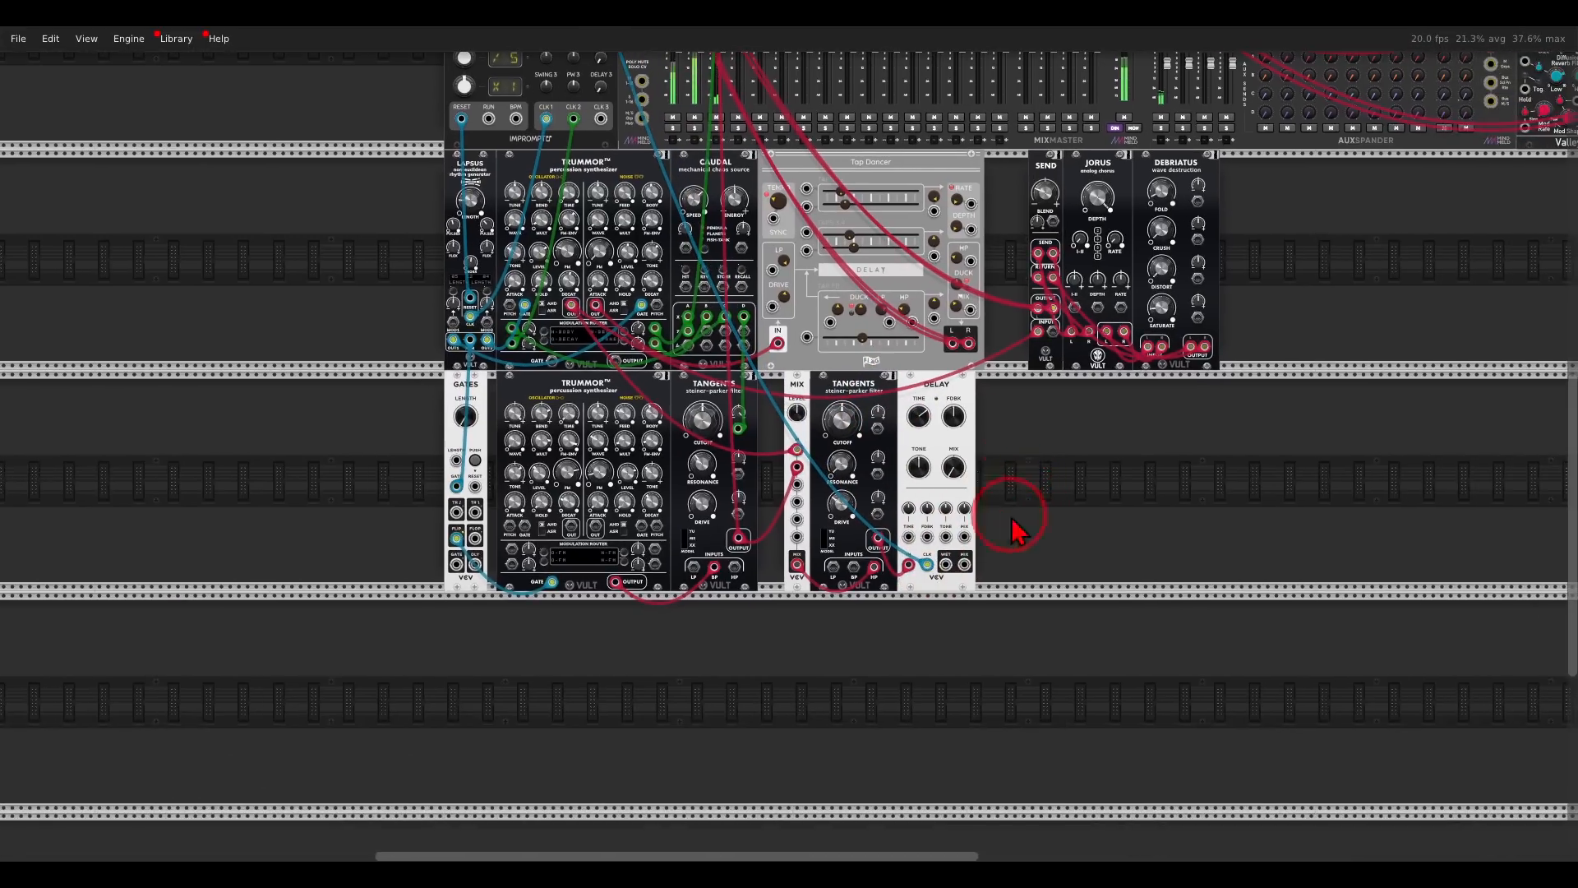
{"action": "scroll", "coordinate": [968, 562], "scroll_direction": "up", "scroll_amount": 5}
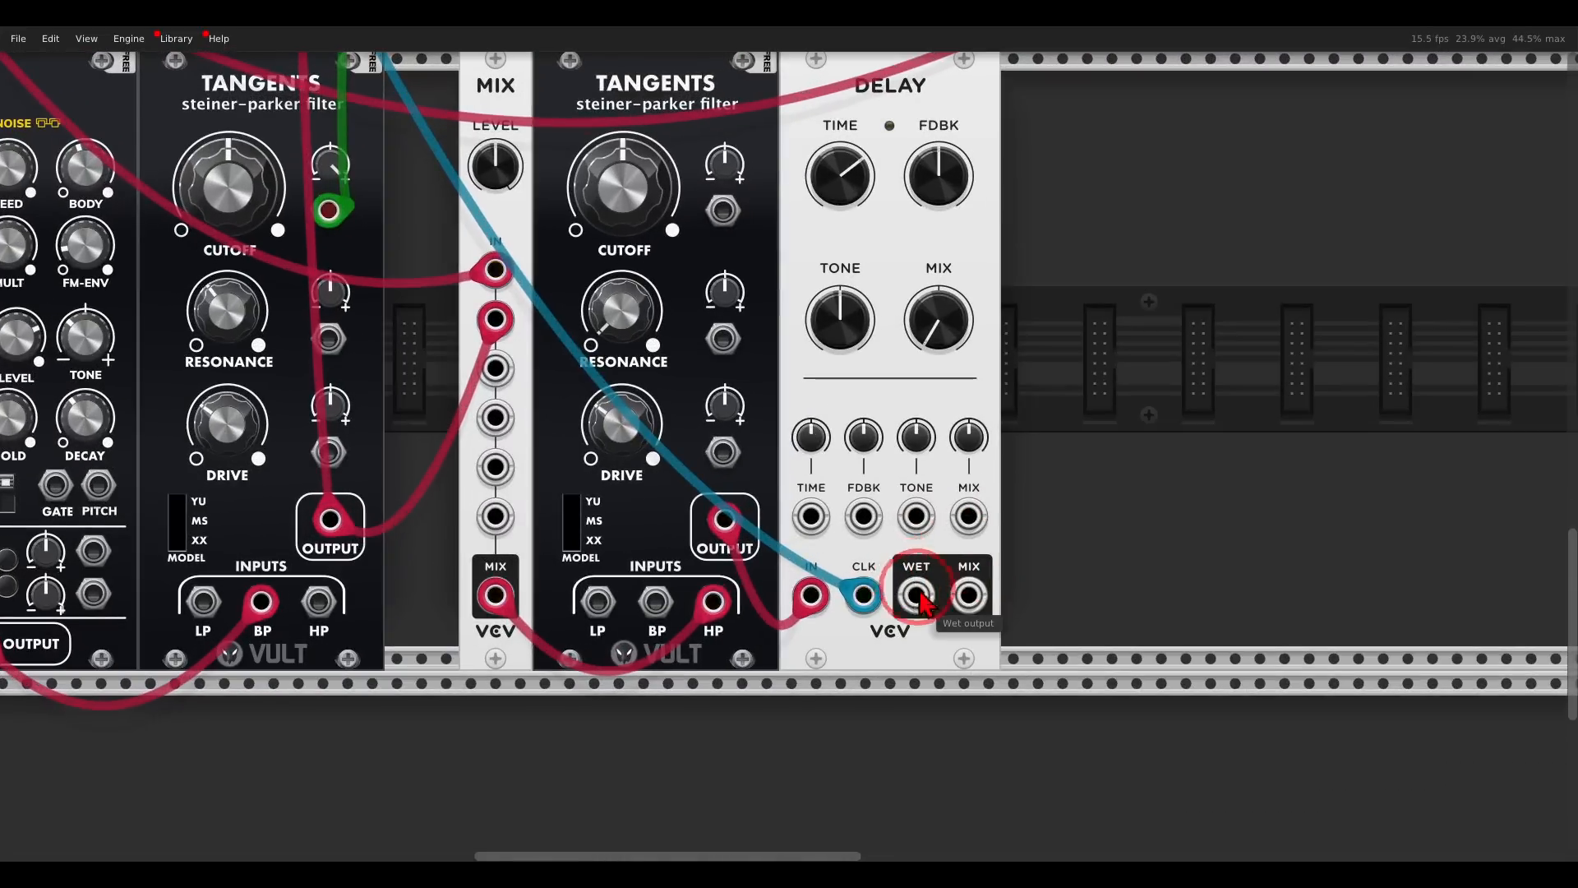
{"action": "left_click_drag", "start_coordinate": [931, 598], "coordinate": [920, 592]}
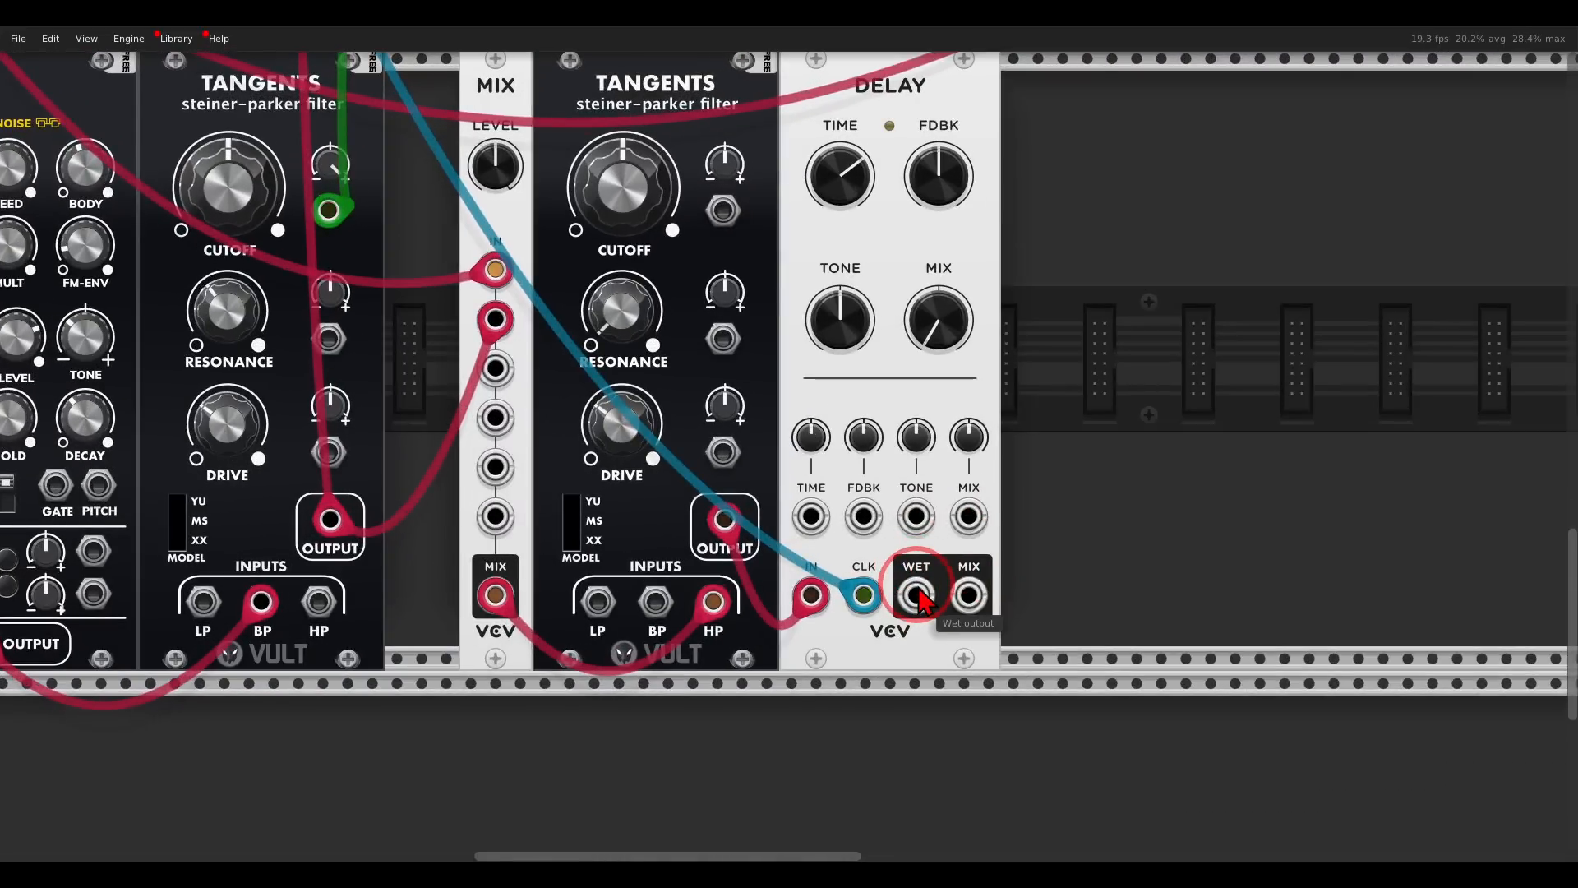
{"action": "scroll", "coordinate": [920, 593], "scroll_direction": "down", "scroll_amount": 5}
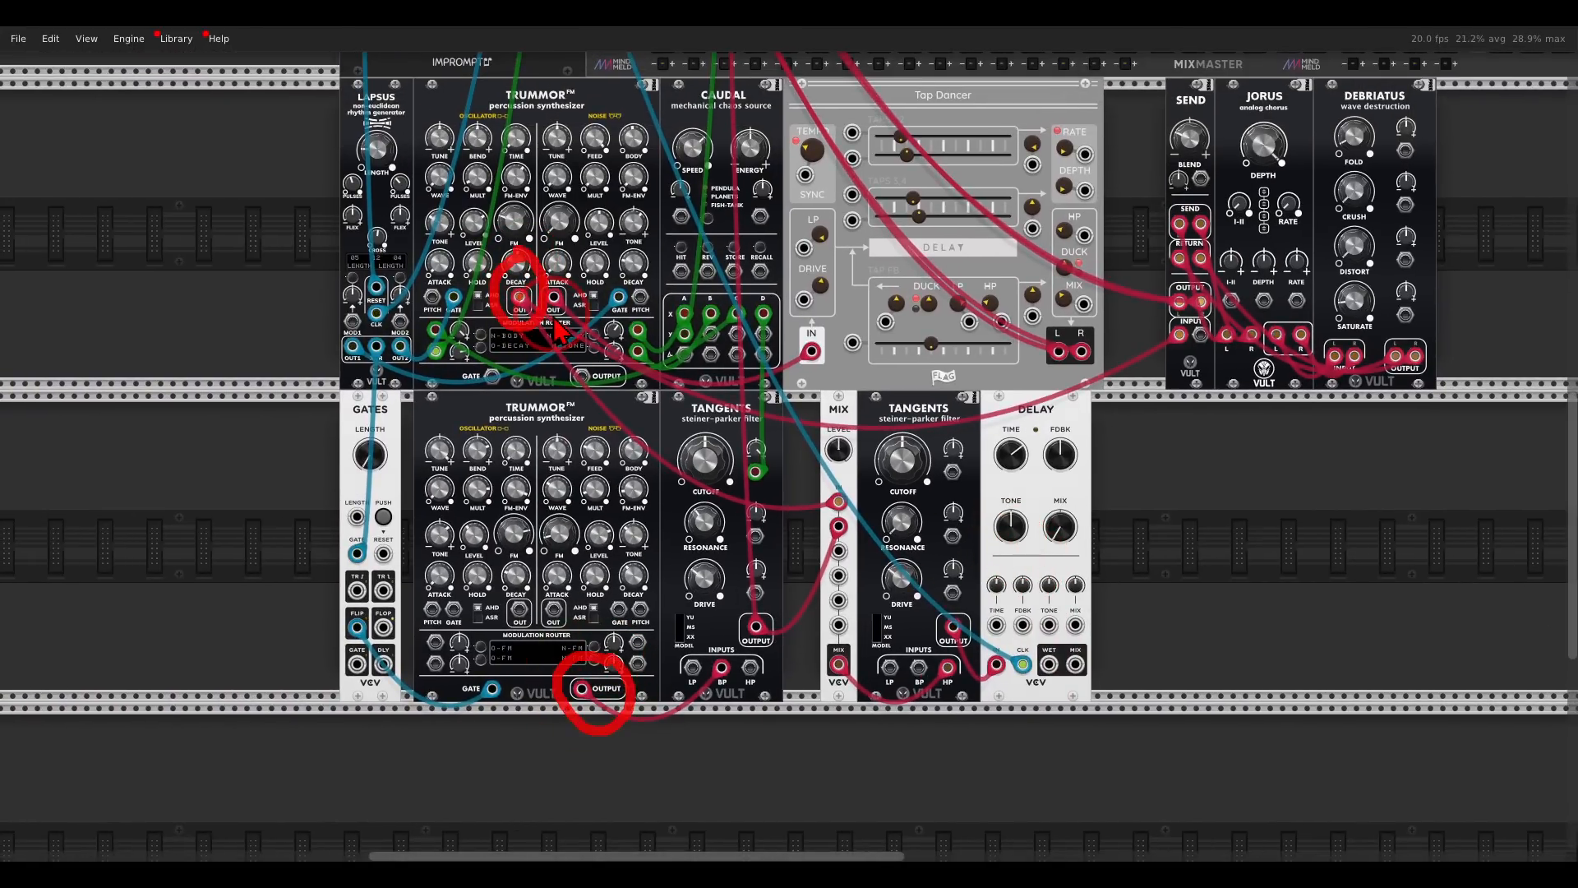
{"action": "left_click_drag", "start_coordinate": [1049, 664], "coordinate": [756, 106]}
{"action": "left_click", "coordinate": [756, 355]}
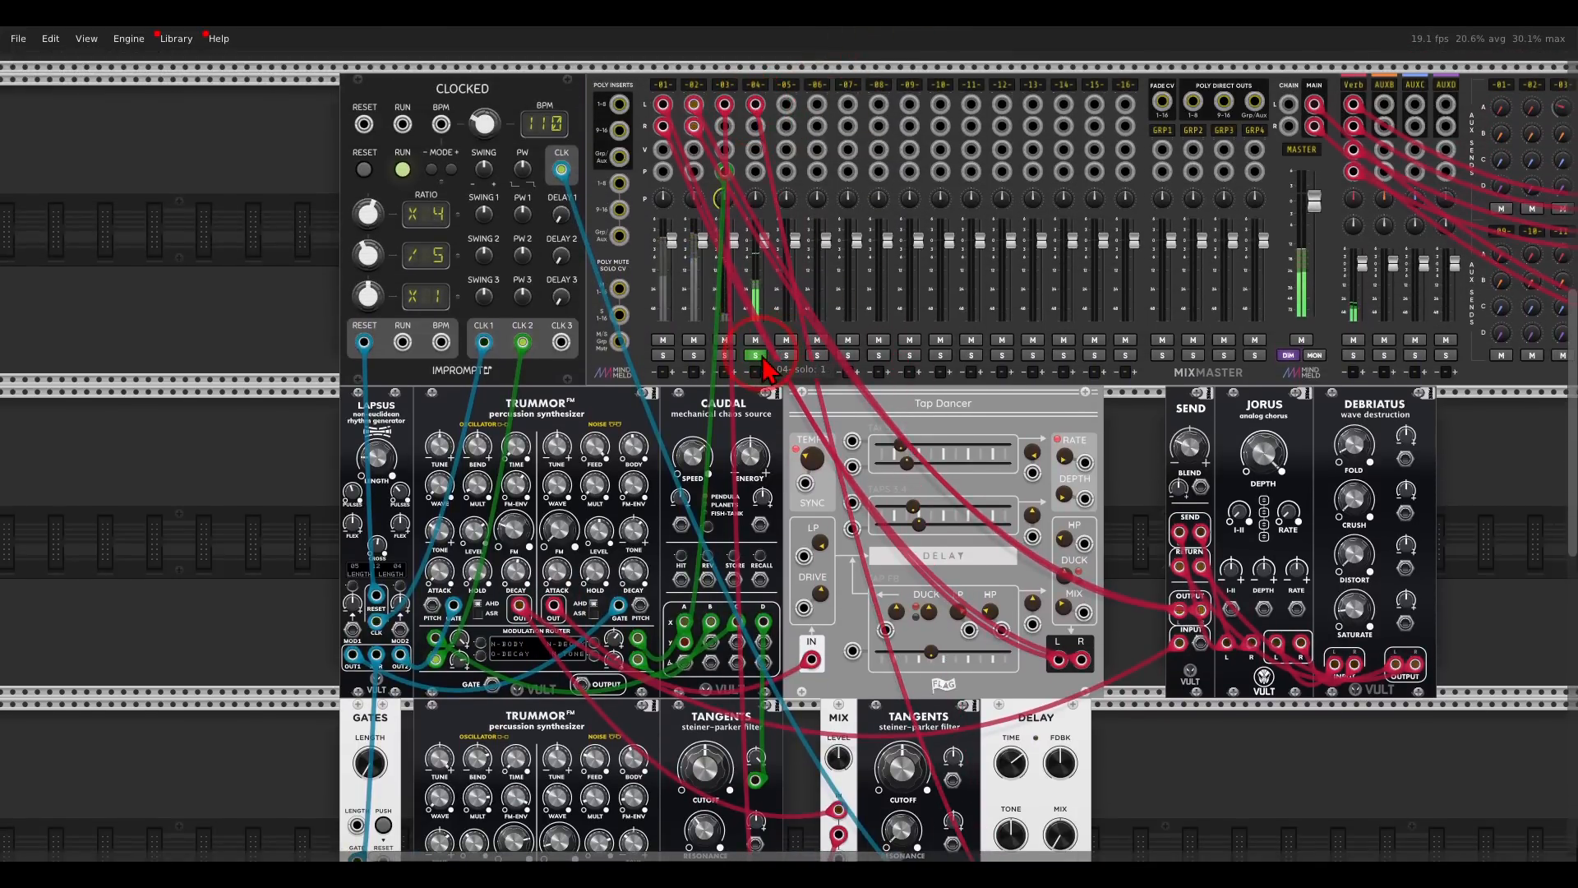
- Raise the second Tangents filter's cutoff and set the VCV Delay's feedback to about 58.6%
{"action": "scroll", "coordinate": [979, 653], "scroll_direction": "down", "scroll_amount": 5}
{"action": "scroll", "coordinate": [979, 654], "scroll_direction": "right", "scroll_amount": 2}
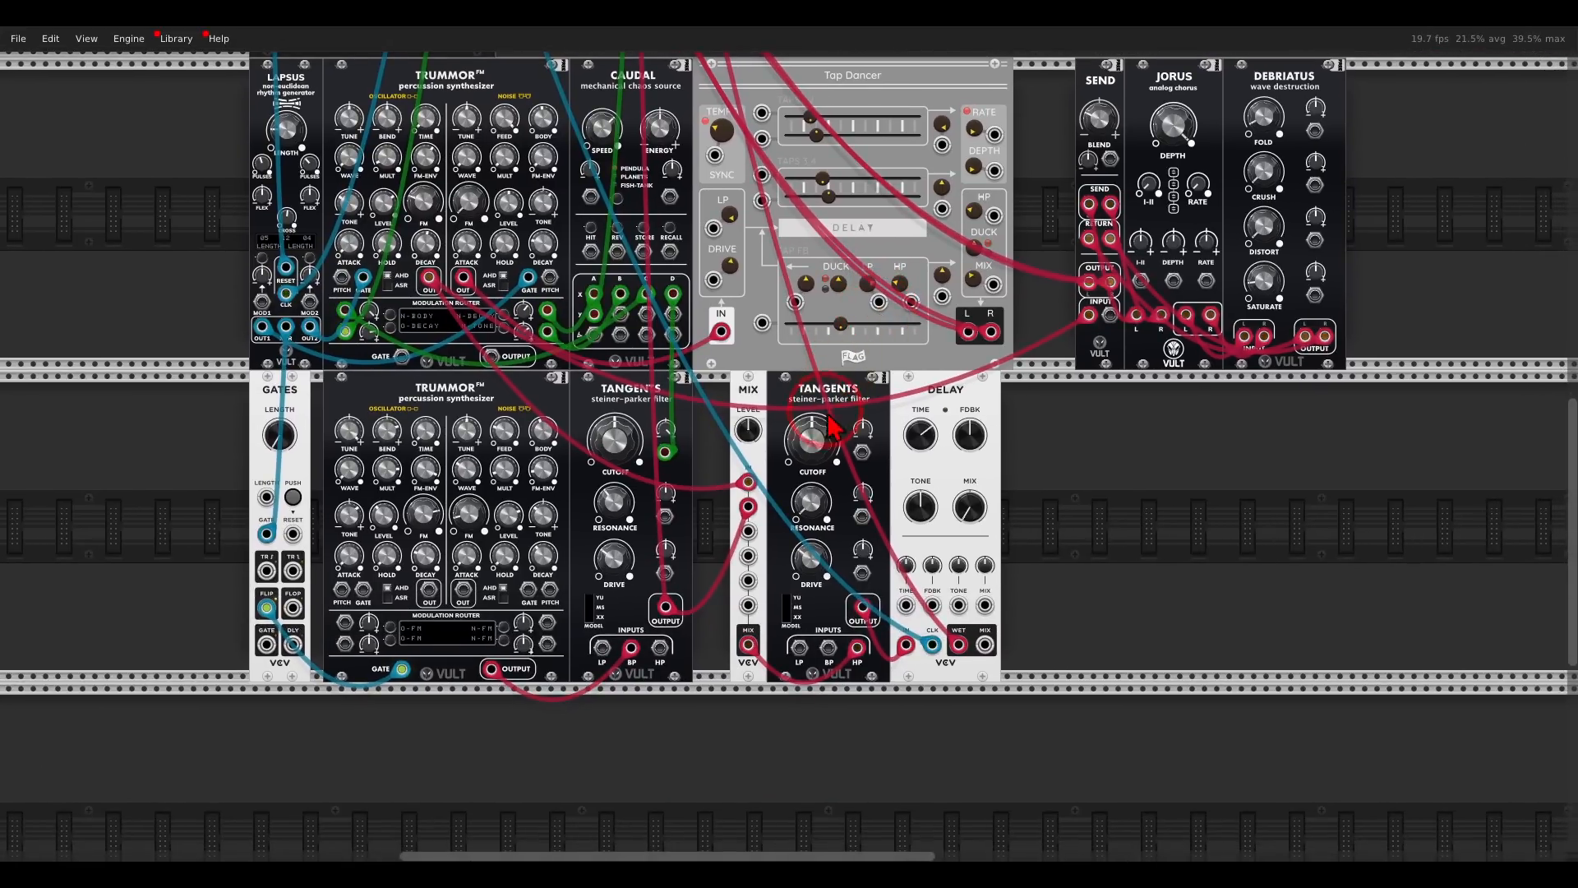
{"action": "left_click_drag", "start_coordinate": [820, 454], "coordinate": [776, 381]}
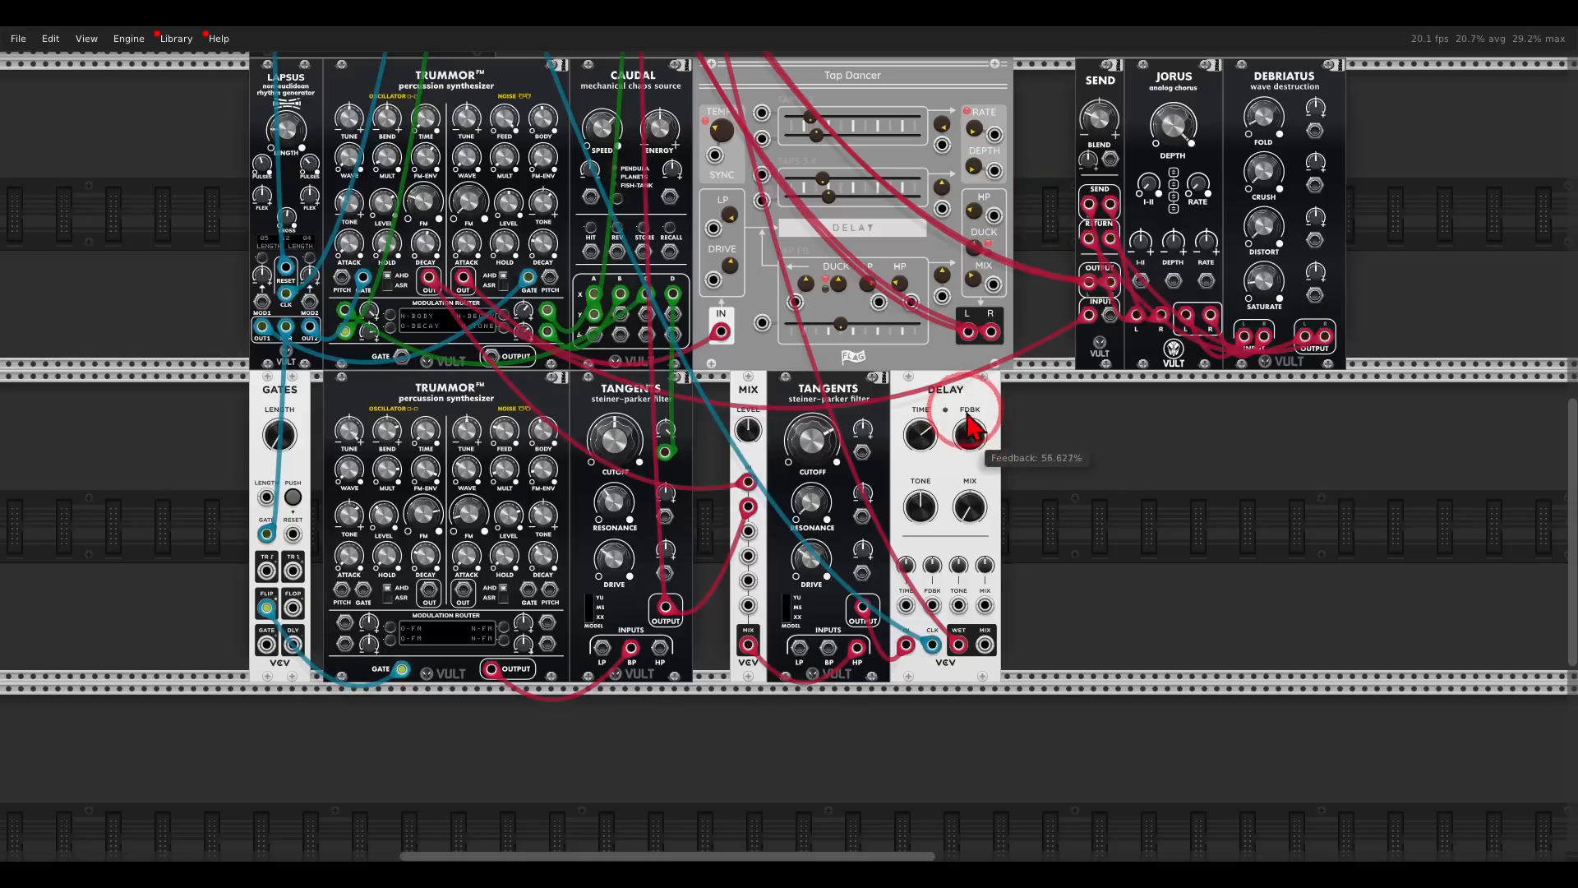
- Set mixer channel 4's Verb send to about -12.5 dB and take the channel out of solo
{"action": "left_click_drag", "start_coordinate": [1050, 228], "coordinate": [702, 613]}
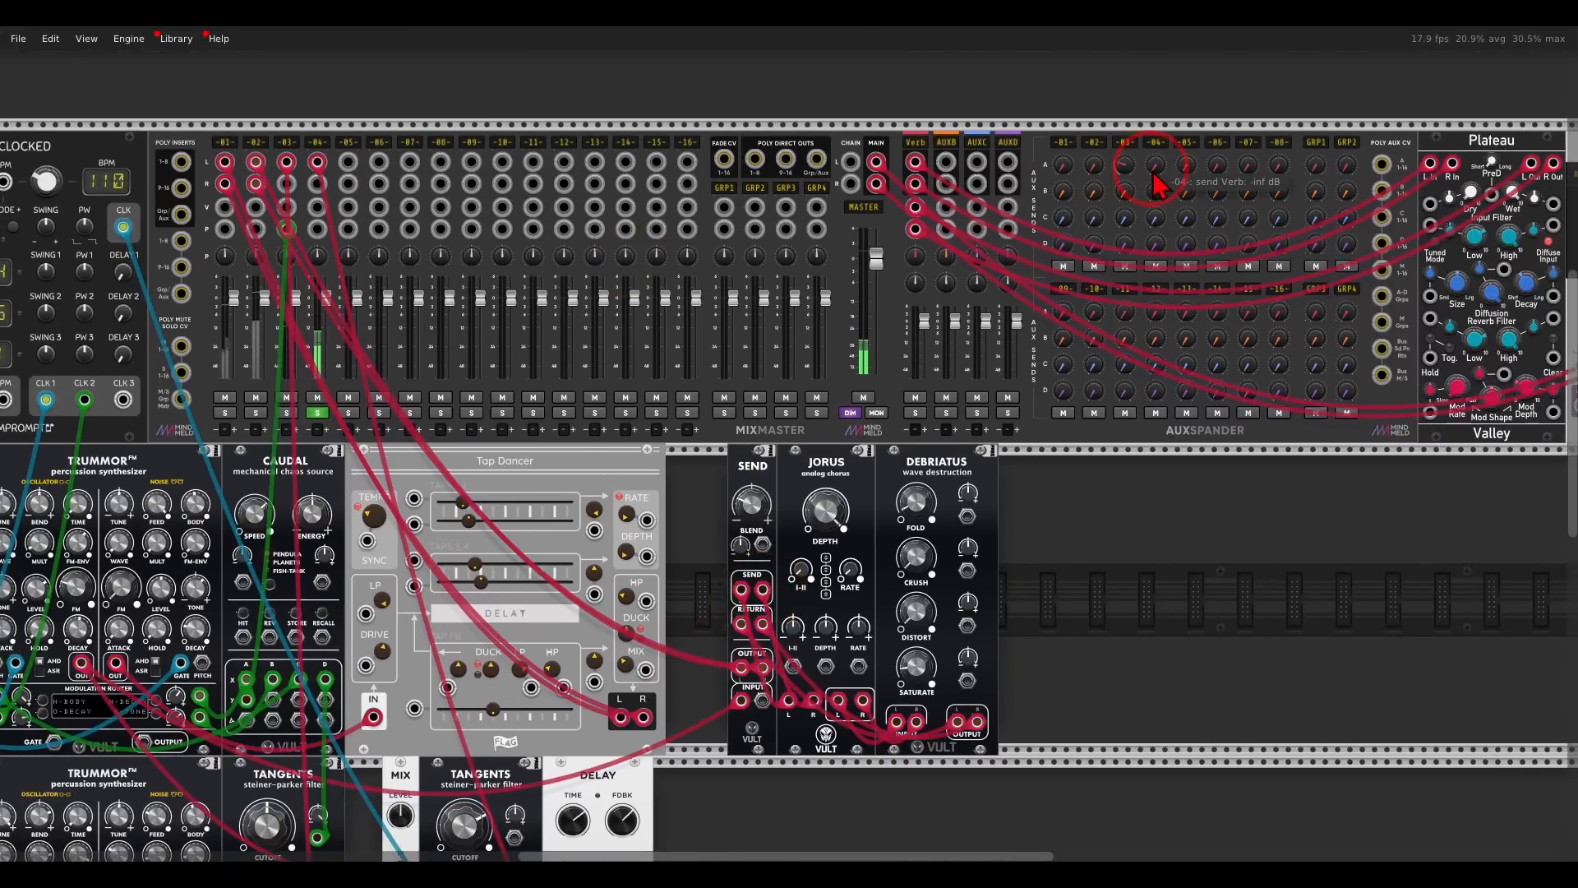
{"action": "left_click_drag", "start_coordinate": [1126, 127], "coordinate": [1092, 69]}
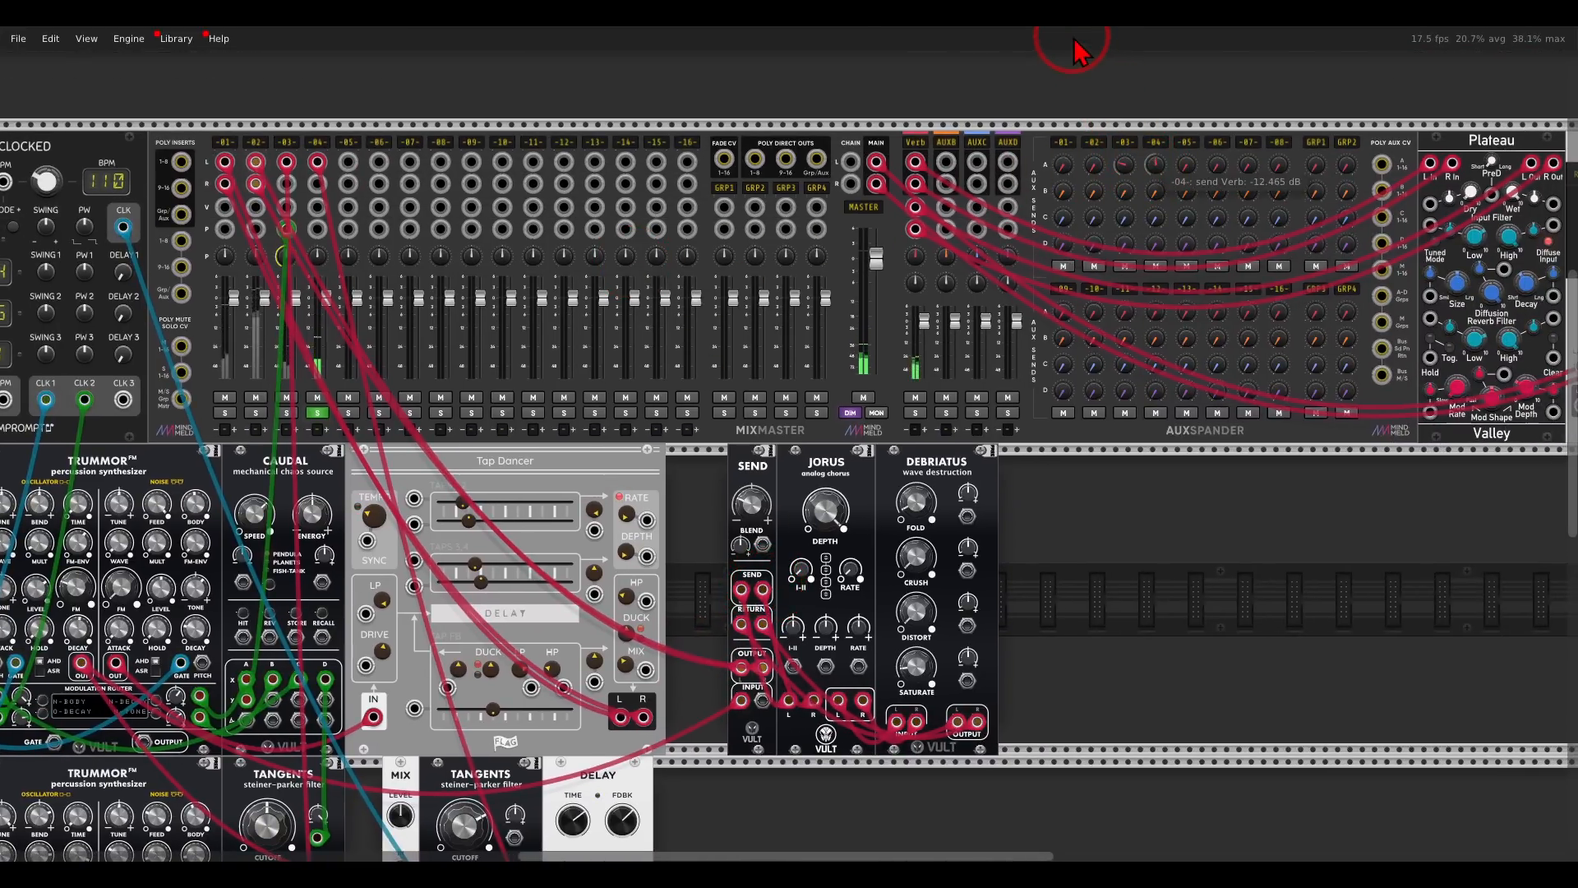
{"action": "left_click_drag", "start_coordinate": [713, 475], "coordinate": [1044, 136]}
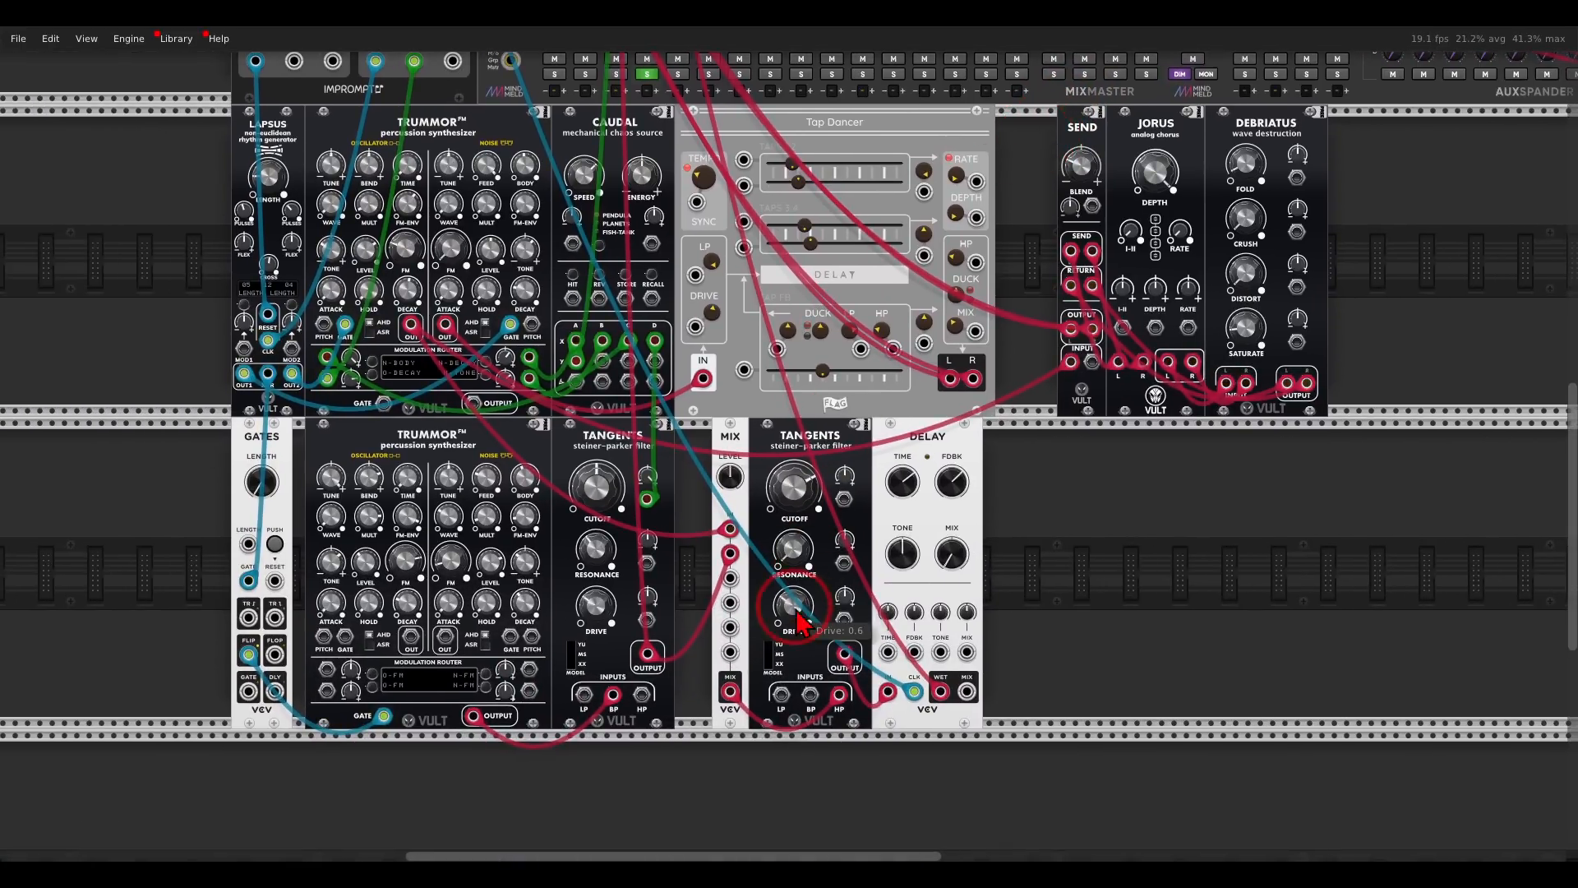
{"action": "left_click", "coordinate": [647, 74]}
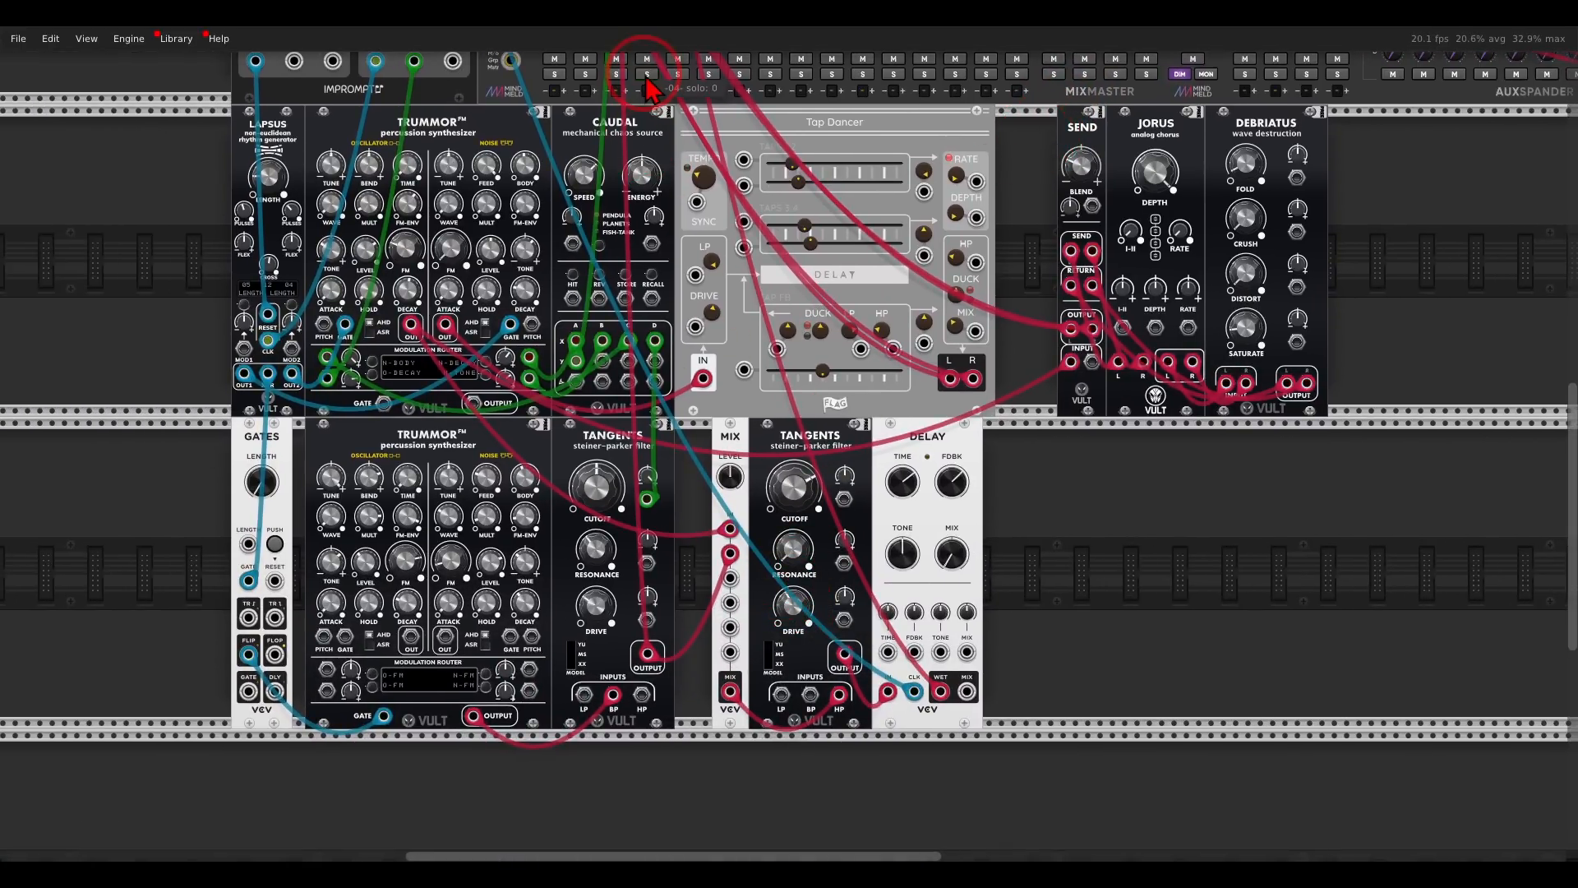
- Add a third Trummor directly below the second one and patch the Gates FLOP output into its noise gate input
{"action": "left_click_drag", "start_coordinate": [1051, 451], "coordinate": [1101, 473]}
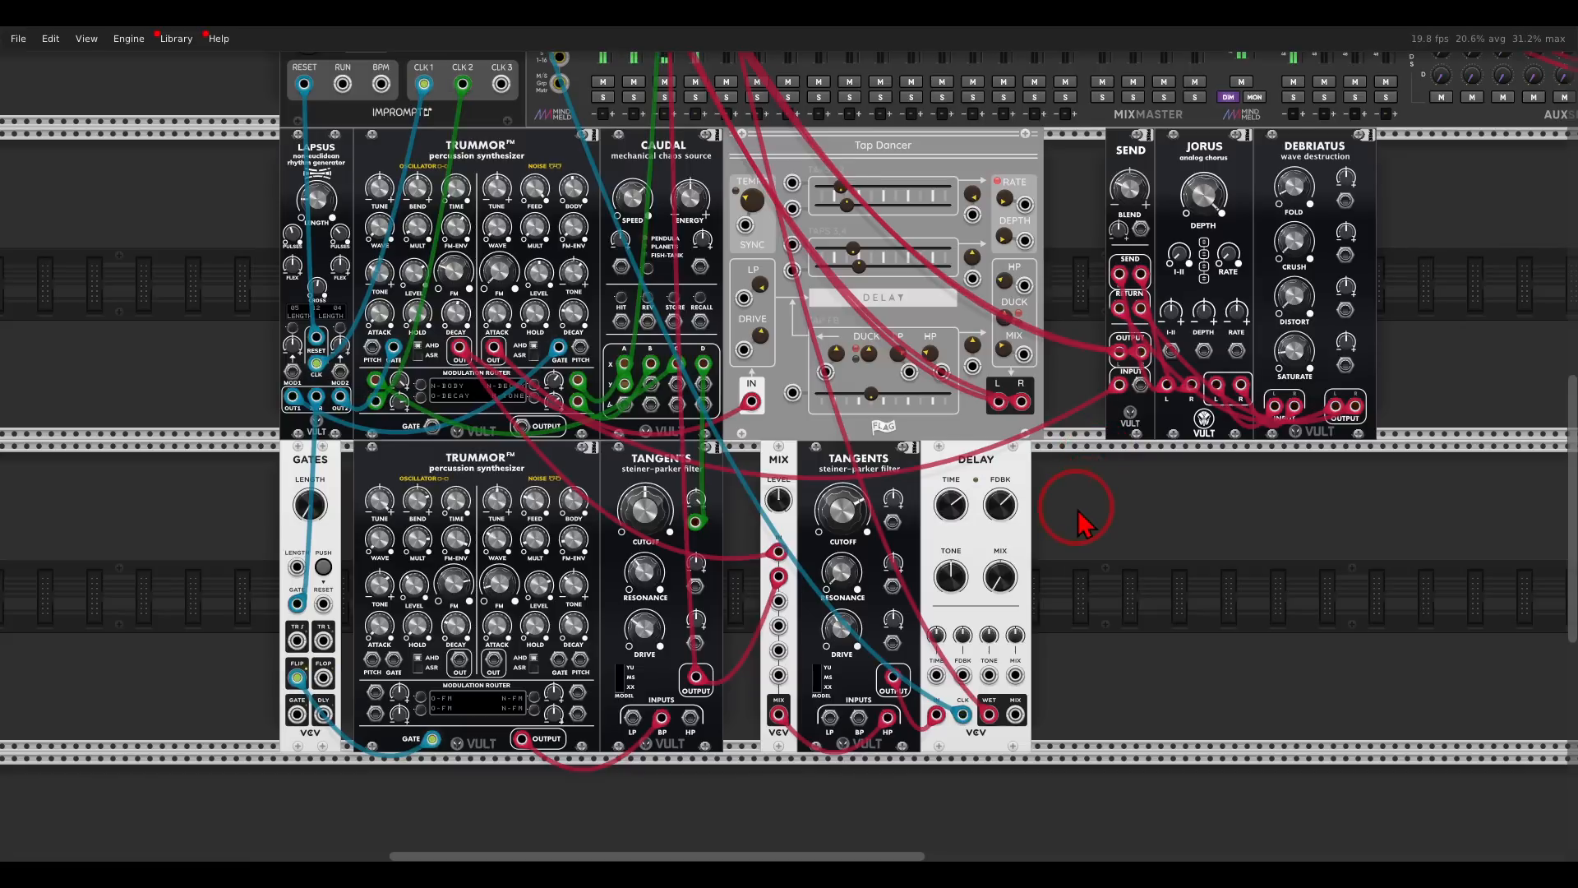
{"action": "left_click_drag", "start_coordinate": [1074, 533], "coordinate": [1343, 329]}
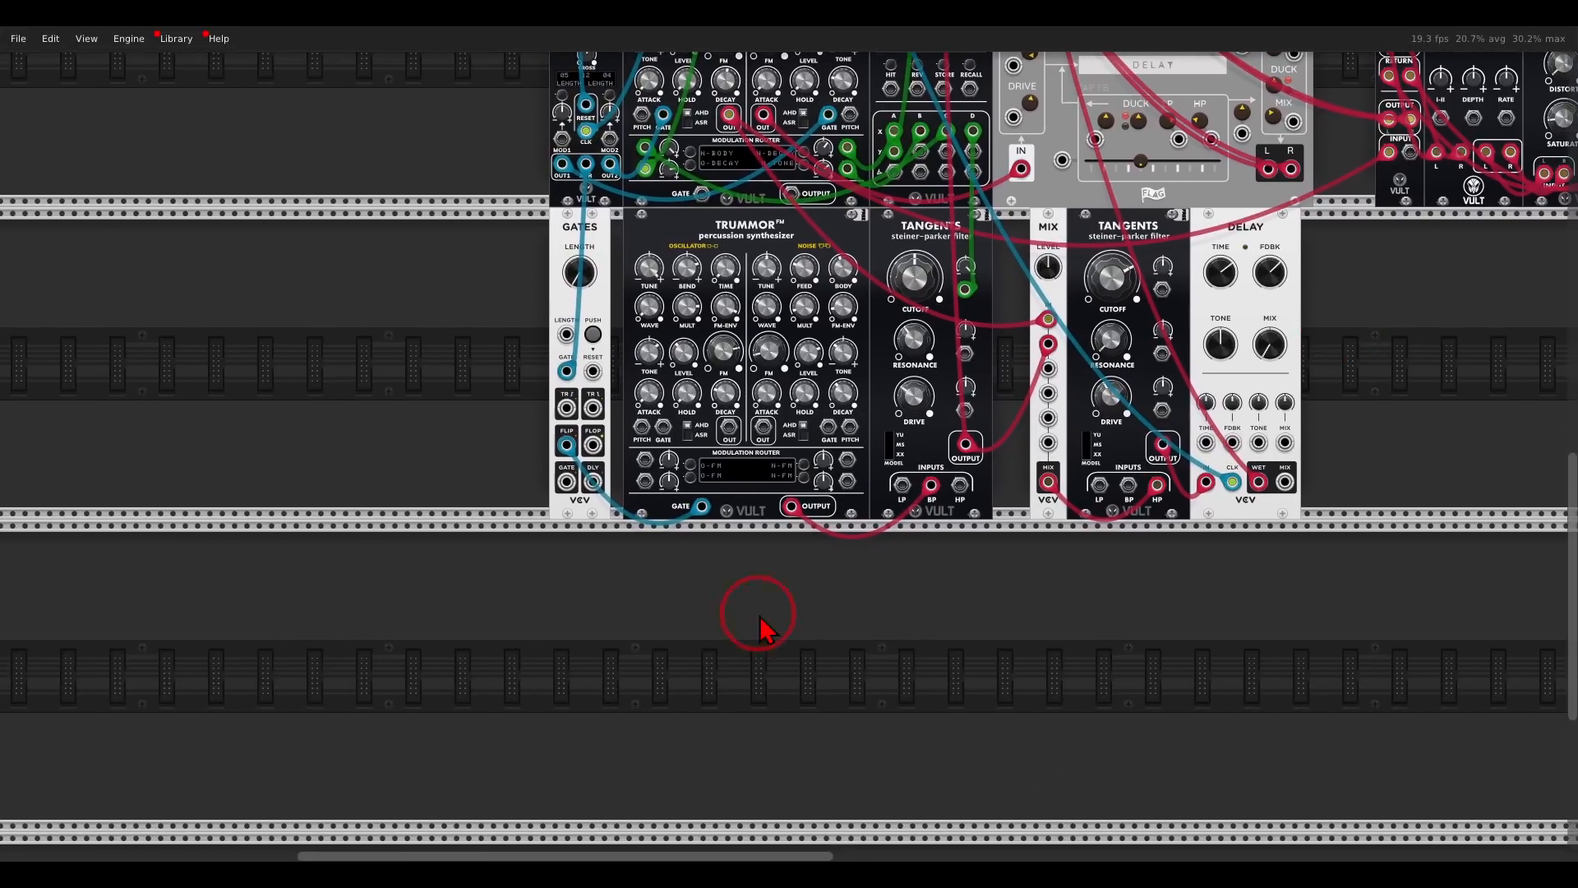
{"action": "scroll", "coordinate": [693, 638], "scroll_direction": "up", "scroll_amount": 2}
{"action": "scroll", "coordinate": [693, 639], "scroll_direction": "up", "scroll_amount": 1}
{"action": "scroll", "coordinate": [693, 639], "scroll_direction": "down", "scroll_amount": 5}
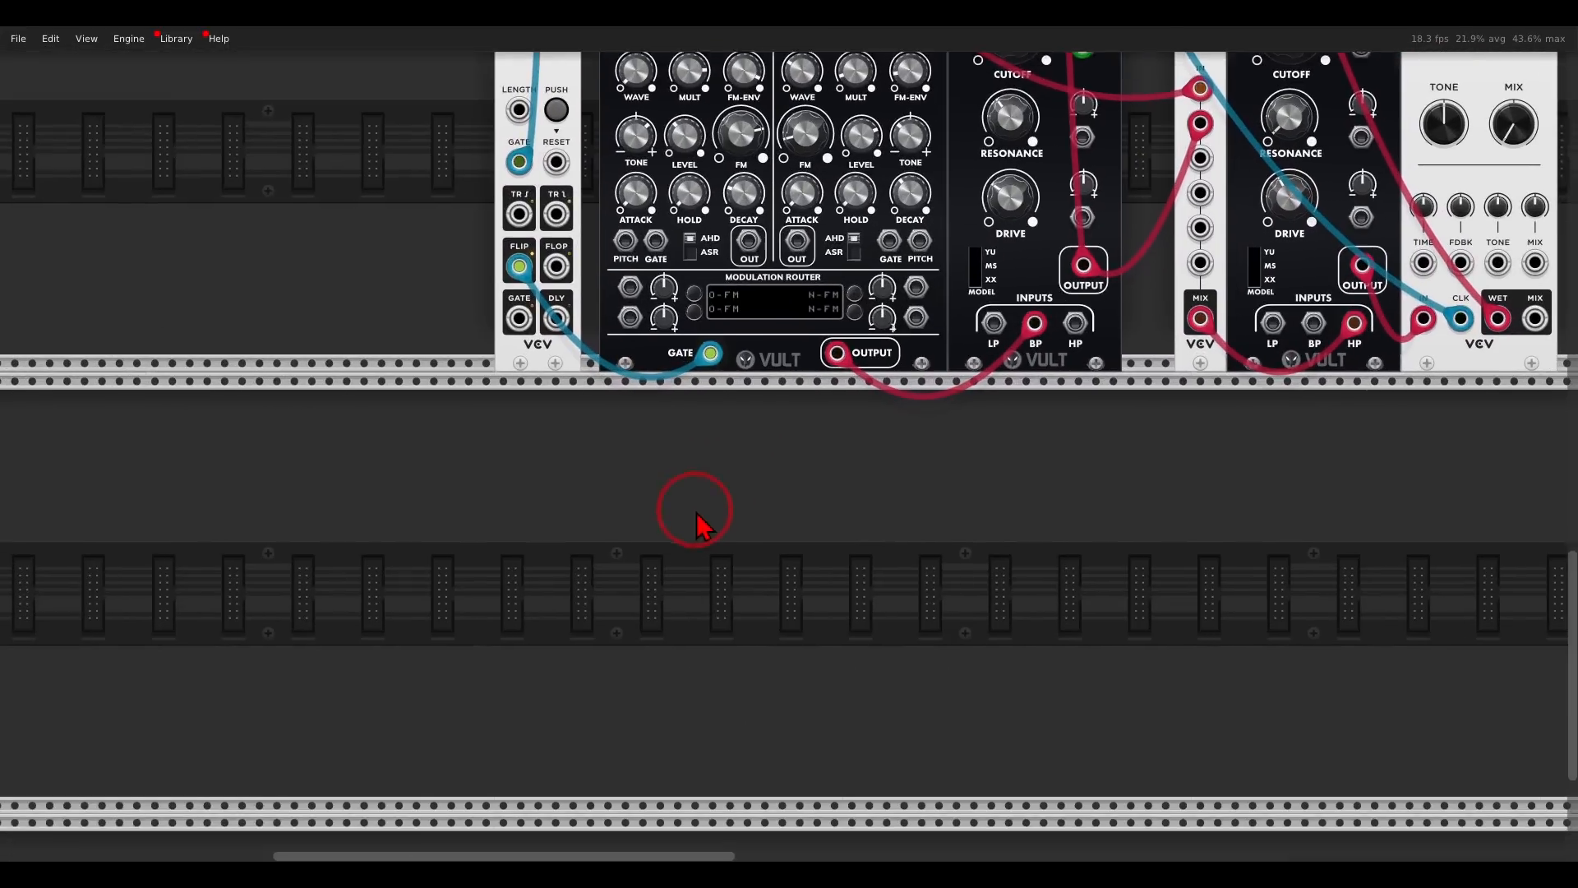
{"action": "right_click", "coordinate": [856, 468]}
{"action": "left_click_drag", "start_coordinate": [503, 471], "coordinate": [778, 474]}
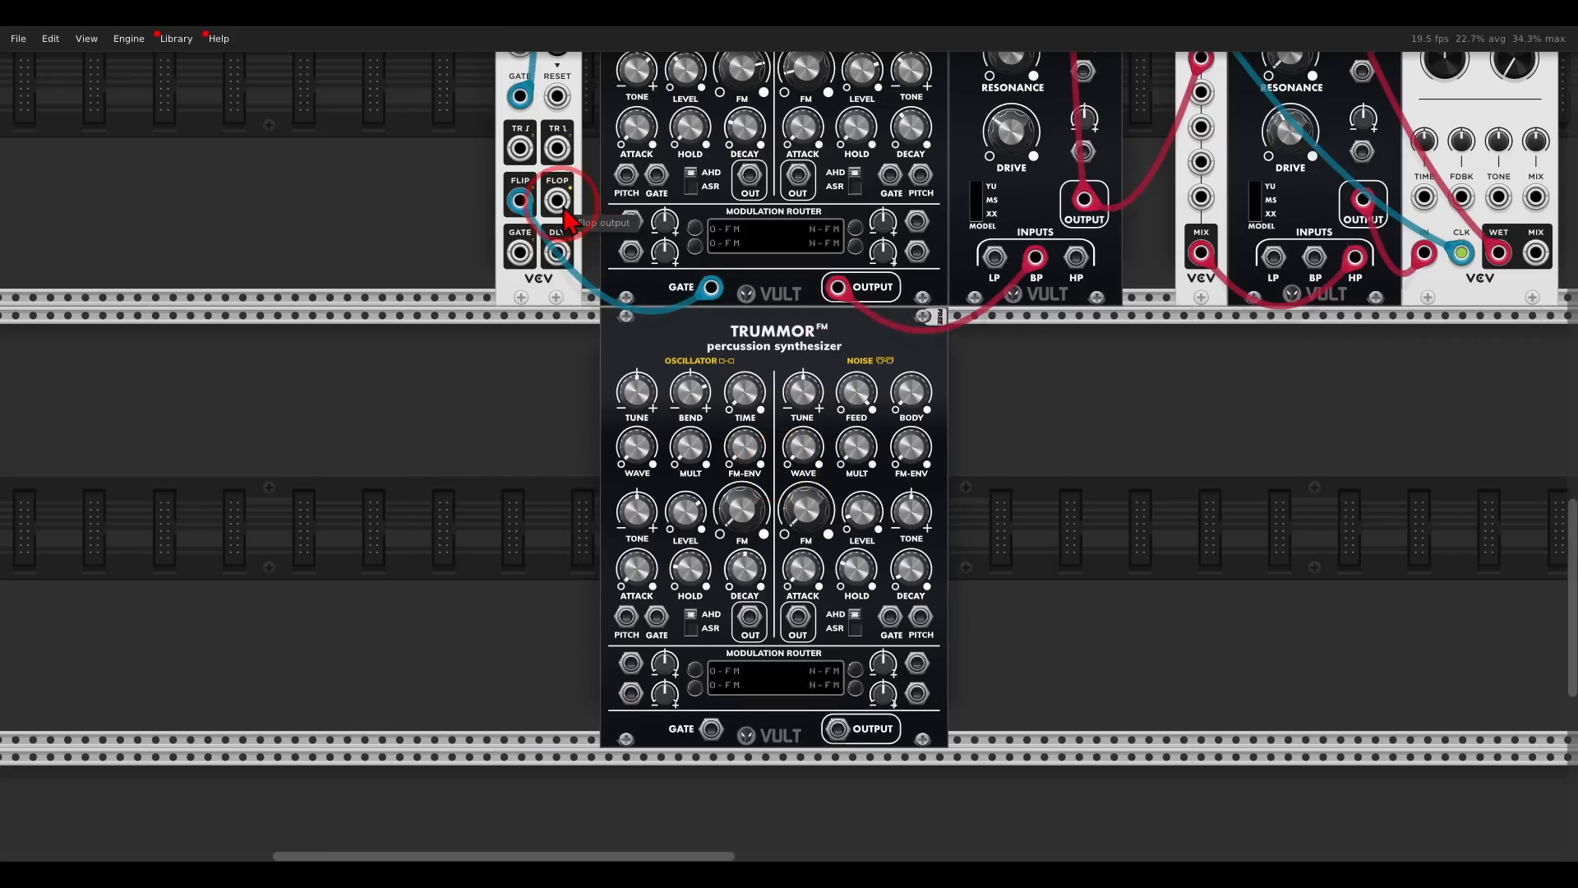
{"action": "left_click_drag", "start_coordinate": [566, 217], "coordinate": [891, 621]}
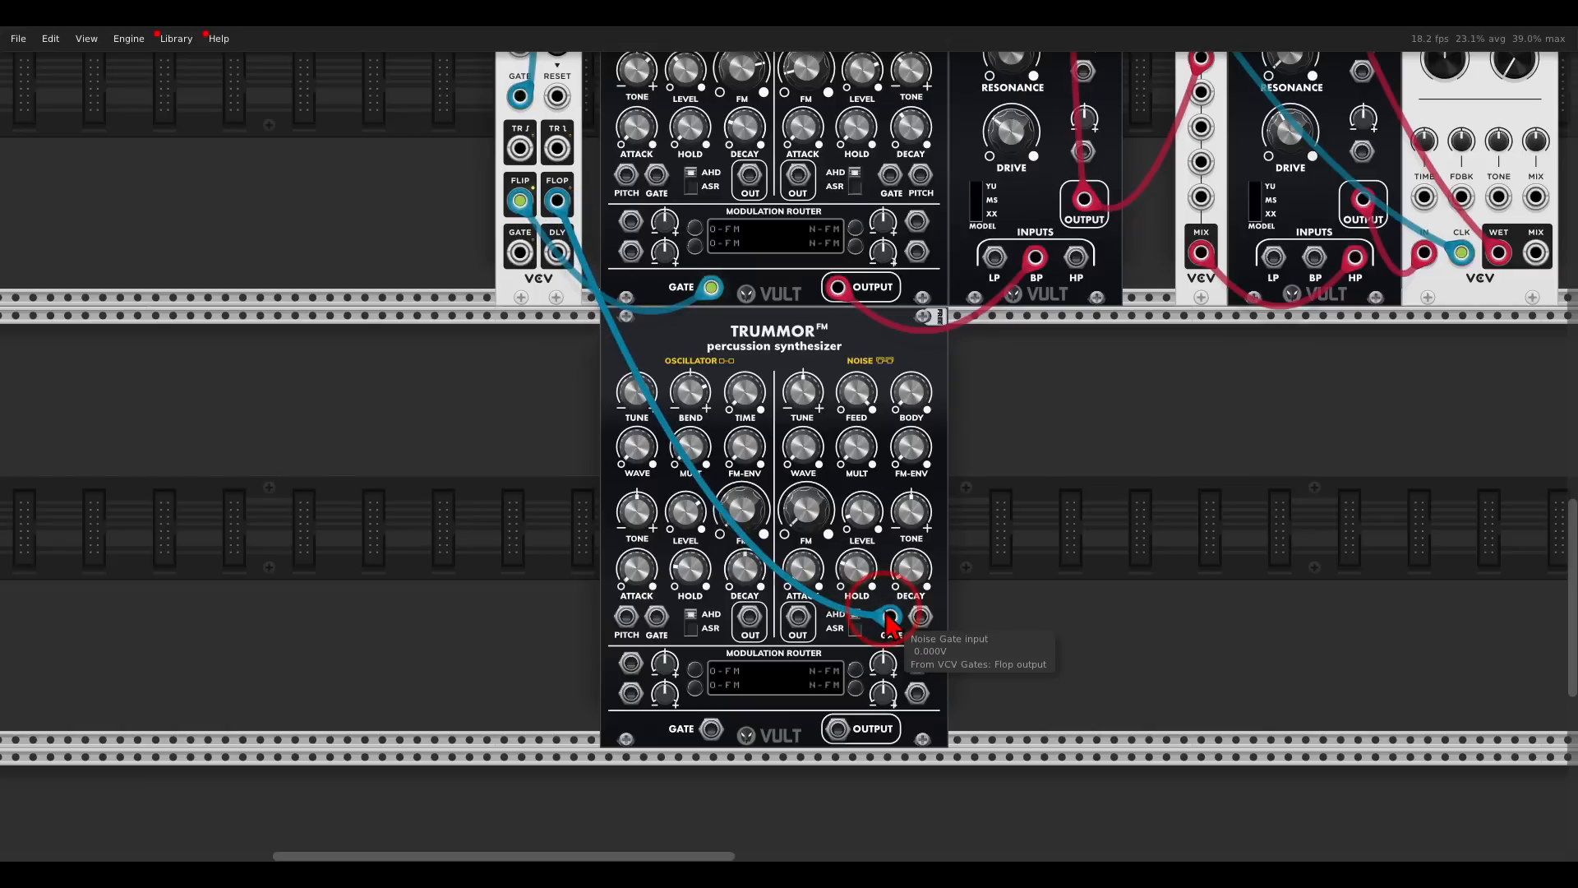
- Patch the third Trummor's noise output into the left input of mixer channel 5 and solo that channel
{"action": "scroll", "coordinate": [890, 621], "scroll_direction": "down", "scroll_amount": 4}
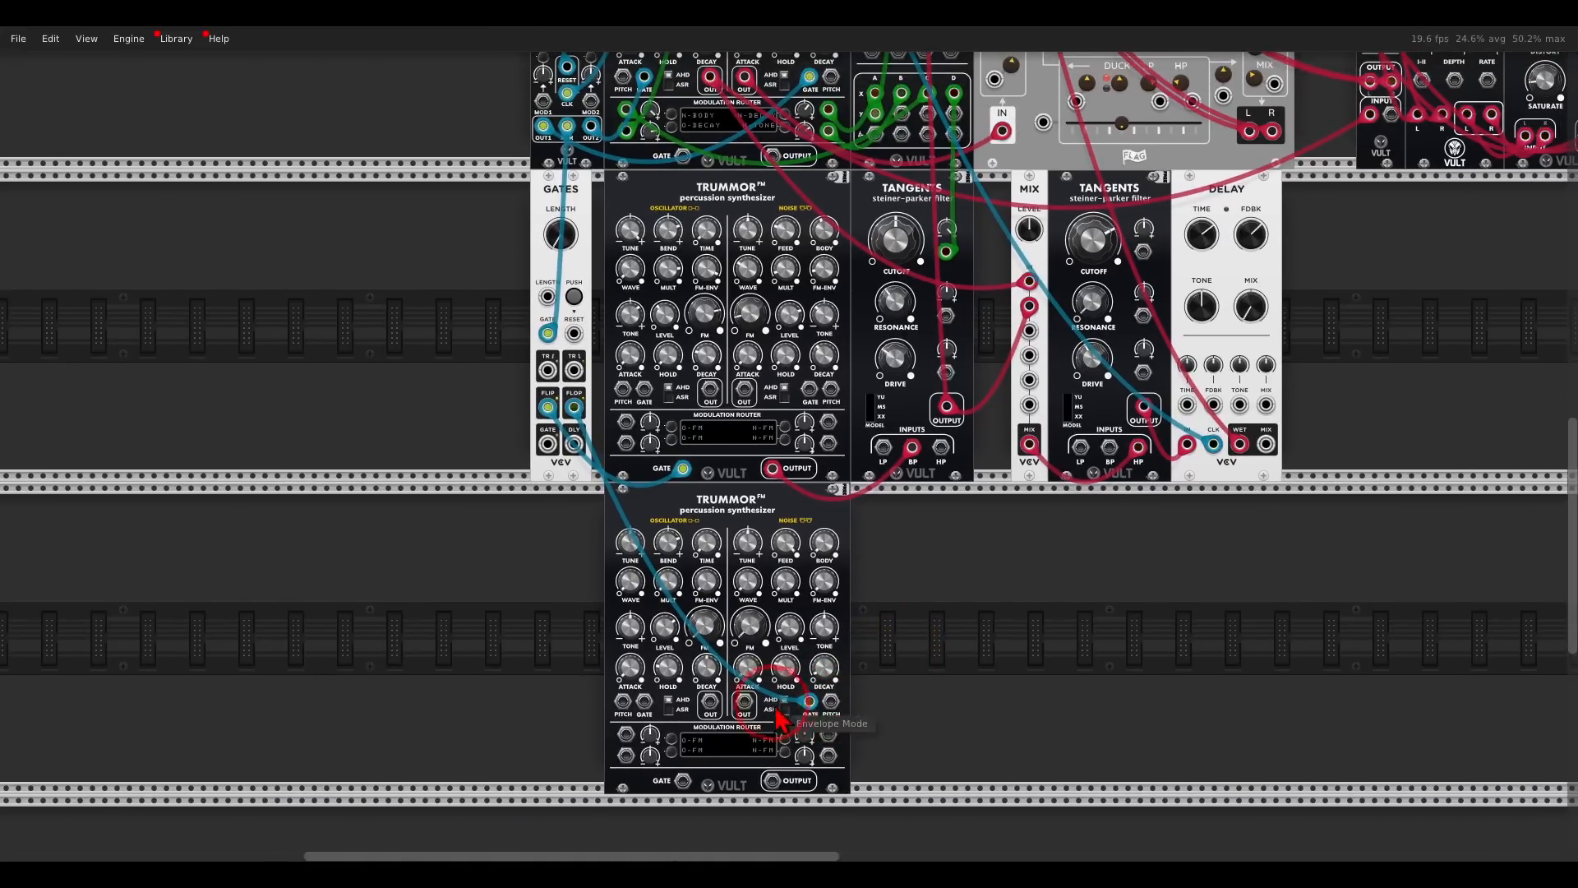
{"action": "left_click_drag", "start_coordinate": [744, 704], "coordinate": [976, 106]}
{"action": "left_click", "coordinate": [976, 357]}
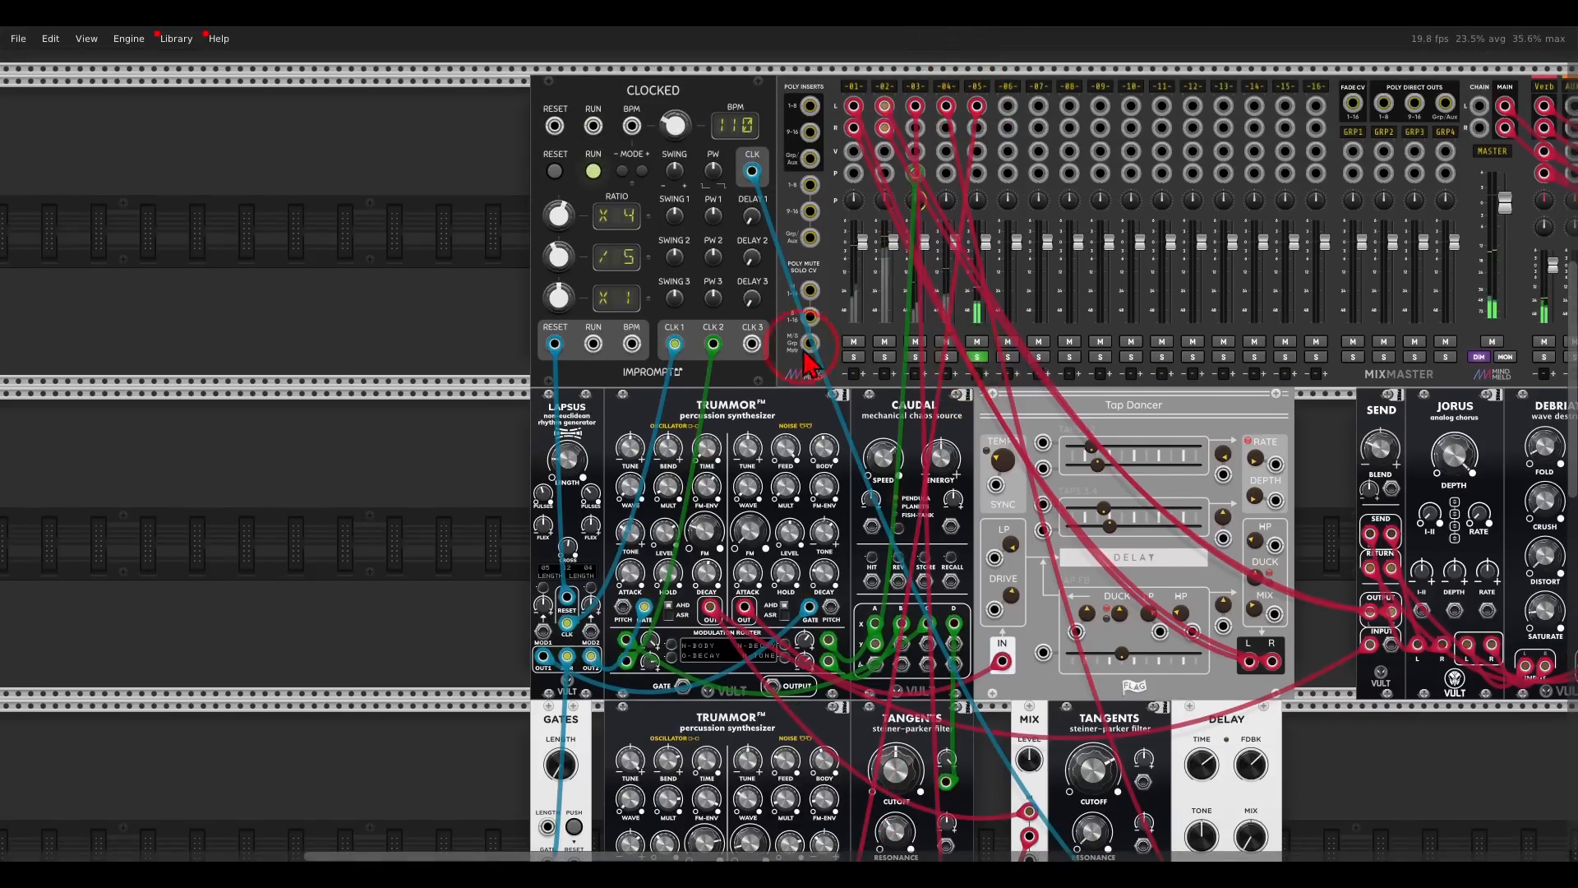
- Set the third Trummor's noise level to about 35.5% and shorten its noise decay
{"action": "scroll", "coordinate": [740, 493], "scroll_direction": "down", "scroll_amount": 6}
{"action": "scroll", "coordinate": [715, 567], "scroll_direction": "up", "scroll_amount": 2}
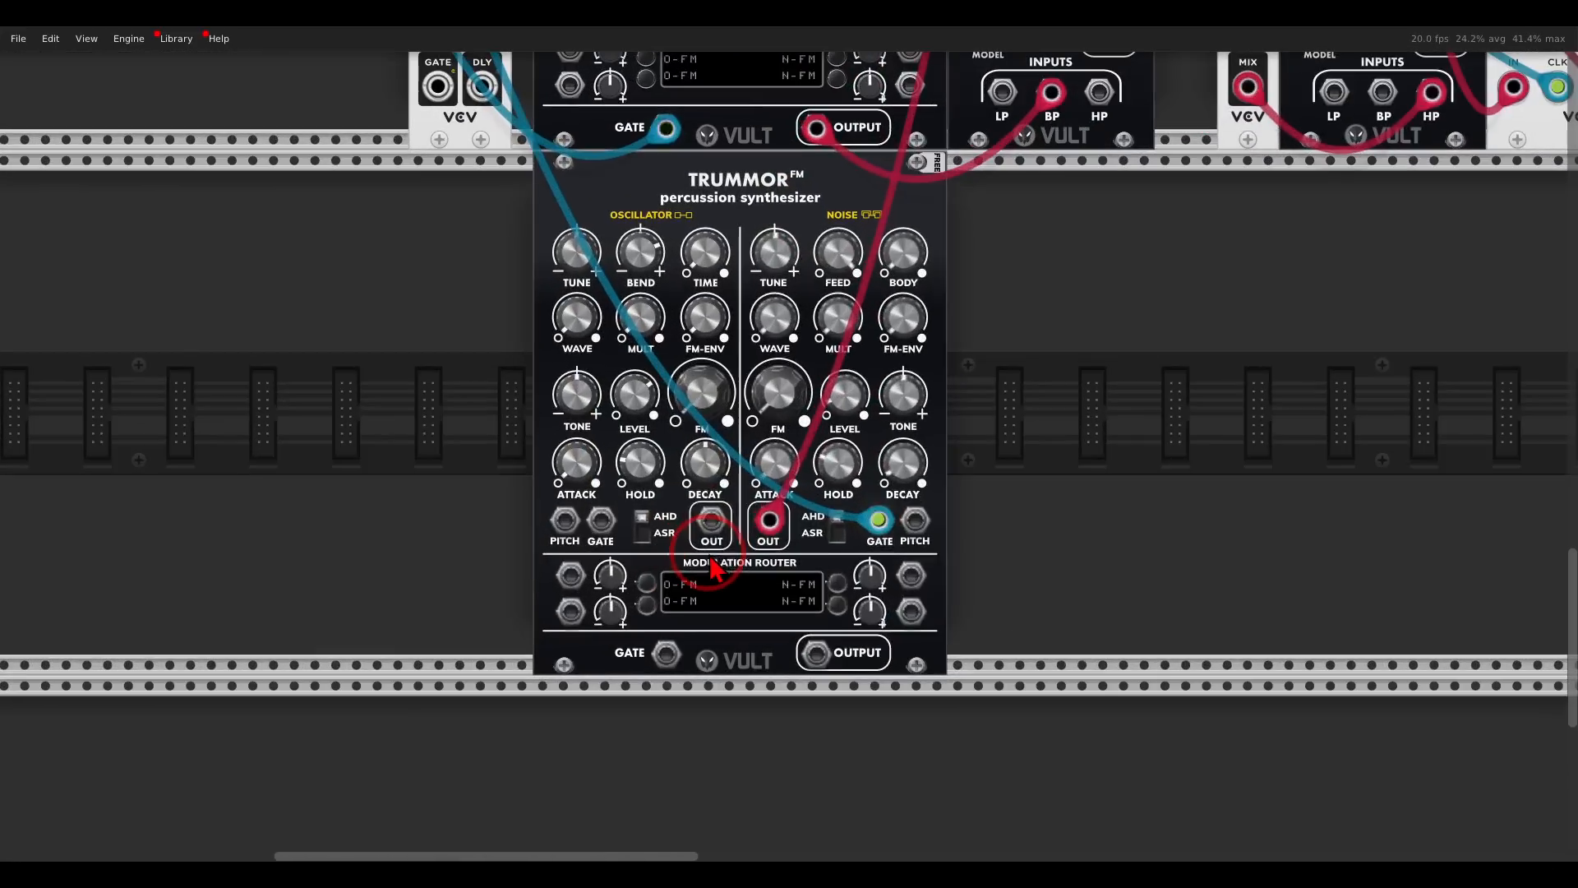
{"action": "scroll", "coordinate": [714, 569], "scroll_direction": "left", "scroll_amount": 2}
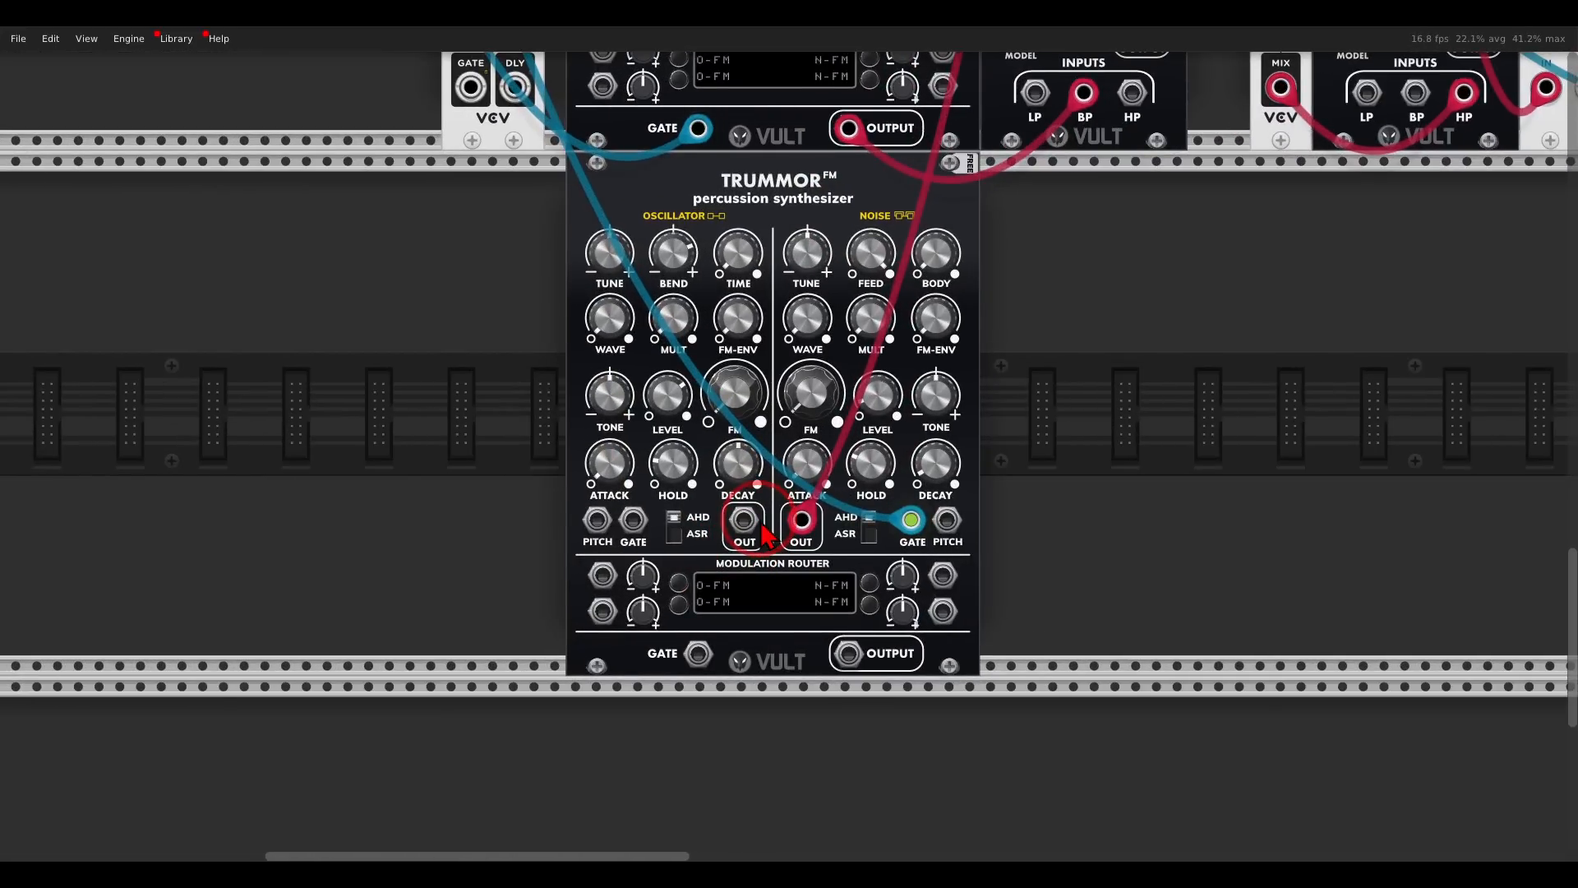
{"action": "mouse_move", "coordinate": [882, 423]}
{"action": "left_click_drag", "start_coordinate": [870, 359], "coordinate": [859, 317]}
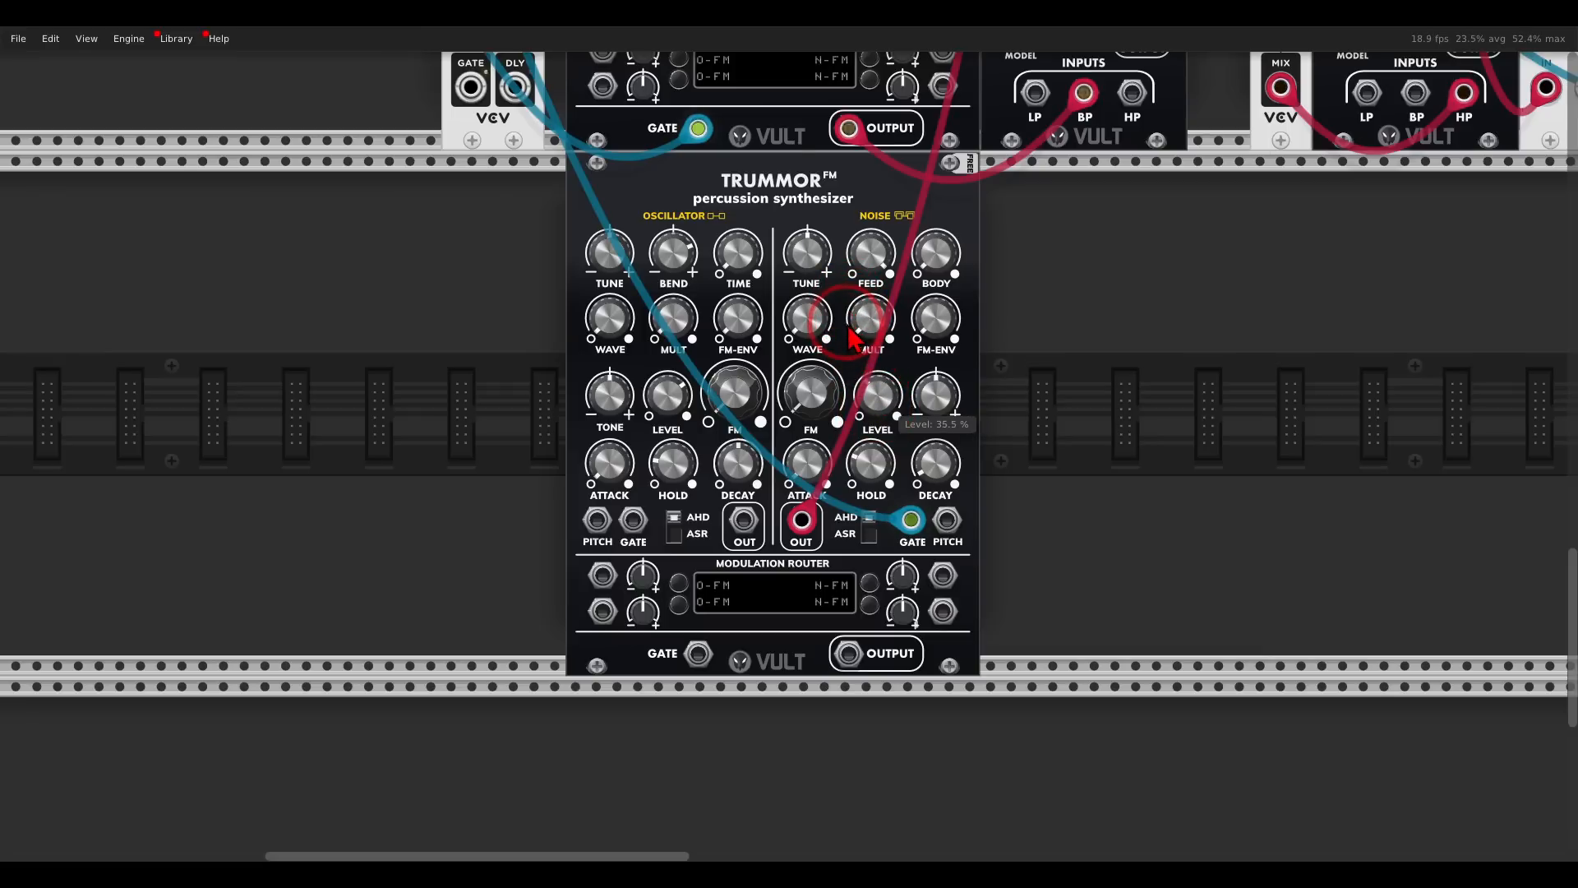
{"action": "left_click_drag", "start_coordinate": [940, 481], "coordinate": [909, 400]}
{"action": "left_click_drag", "start_coordinate": [791, 185], "coordinate": [815, 184]}
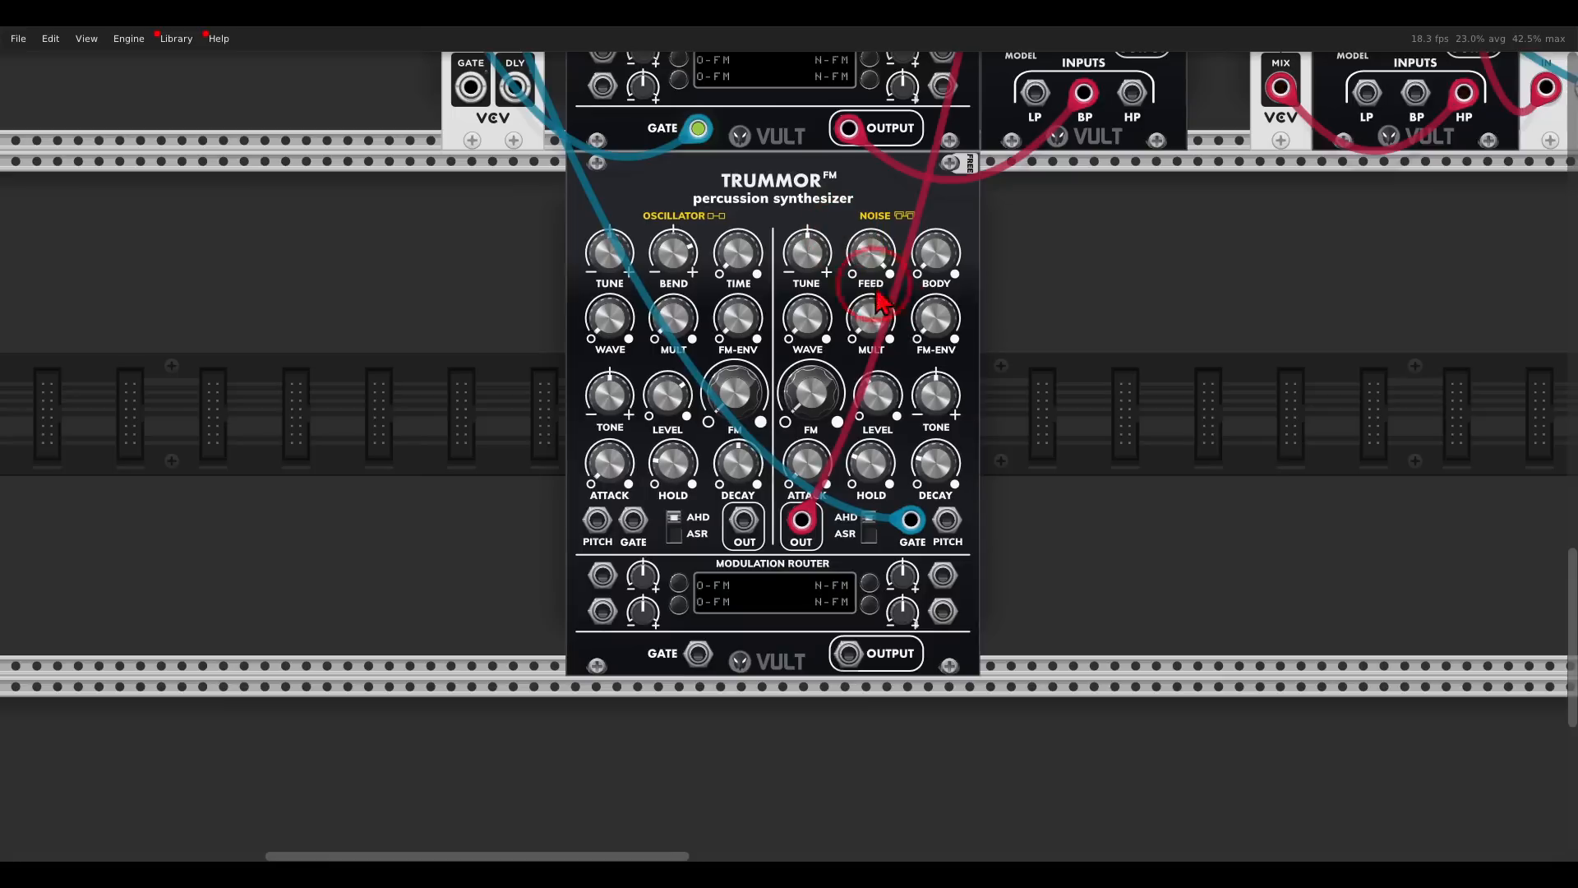
- Adjust the third Trummor's noise tone and feedback, and raise its noise FM level above zero
{"action": "left_click_drag", "start_coordinate": [948, 409], "coordinate": [921, 358]}
{"action": "left_click", "coordinate": [890, 271]}
{"action": "left_click_drag", "start_coordinate": [876, 258], "coordinate": [967, 627]}
{"action": "left_click", "coordinate": [878, 319]}
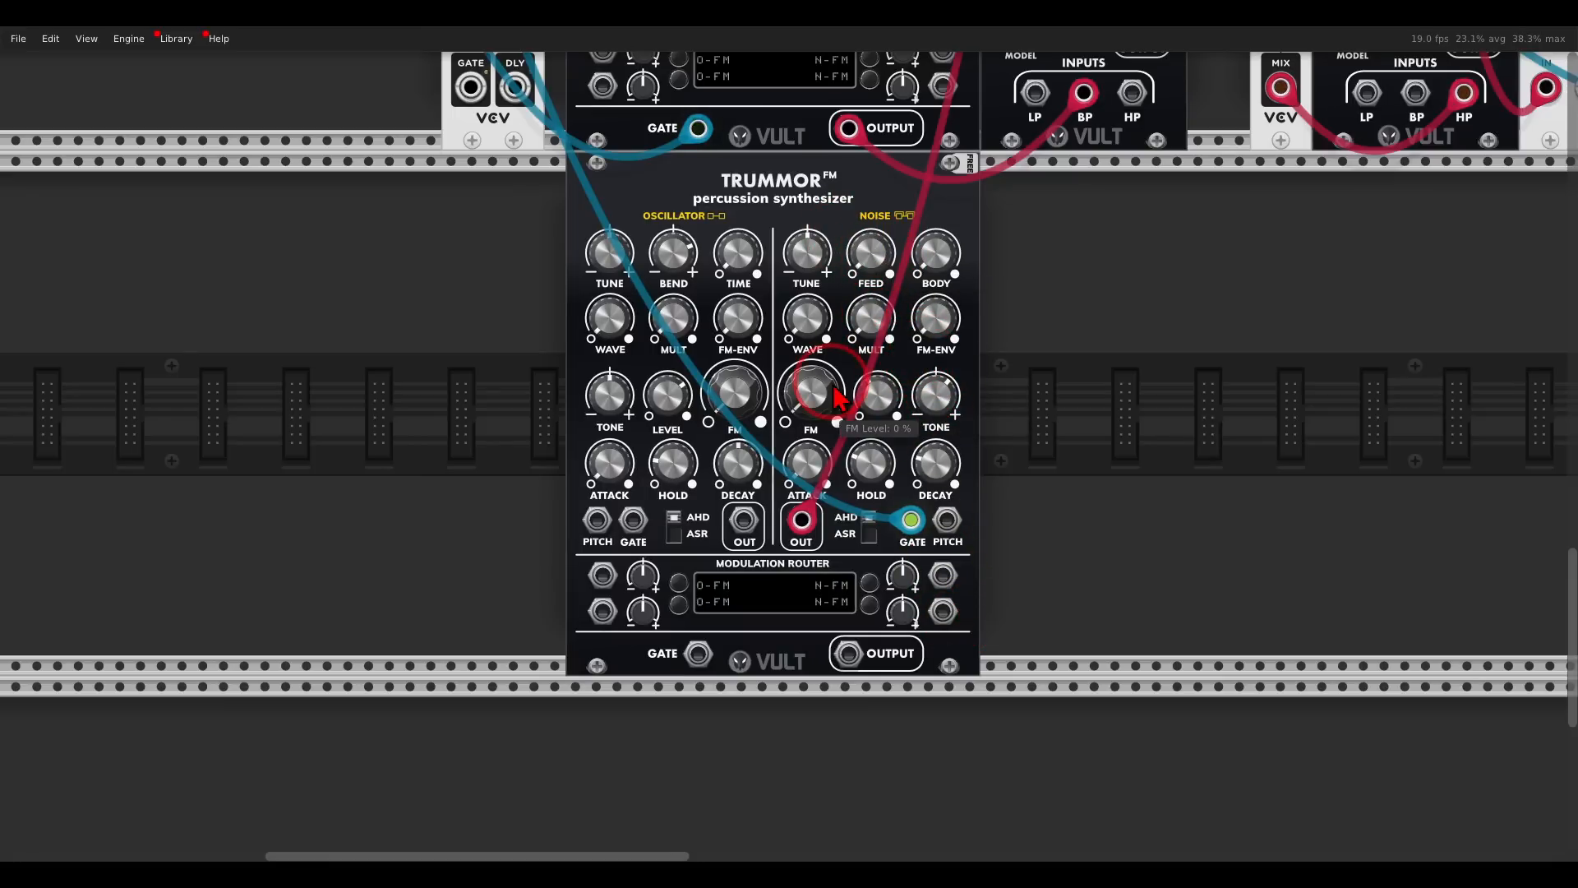
{"action": "left_click", "coordinate": [885, 465]}
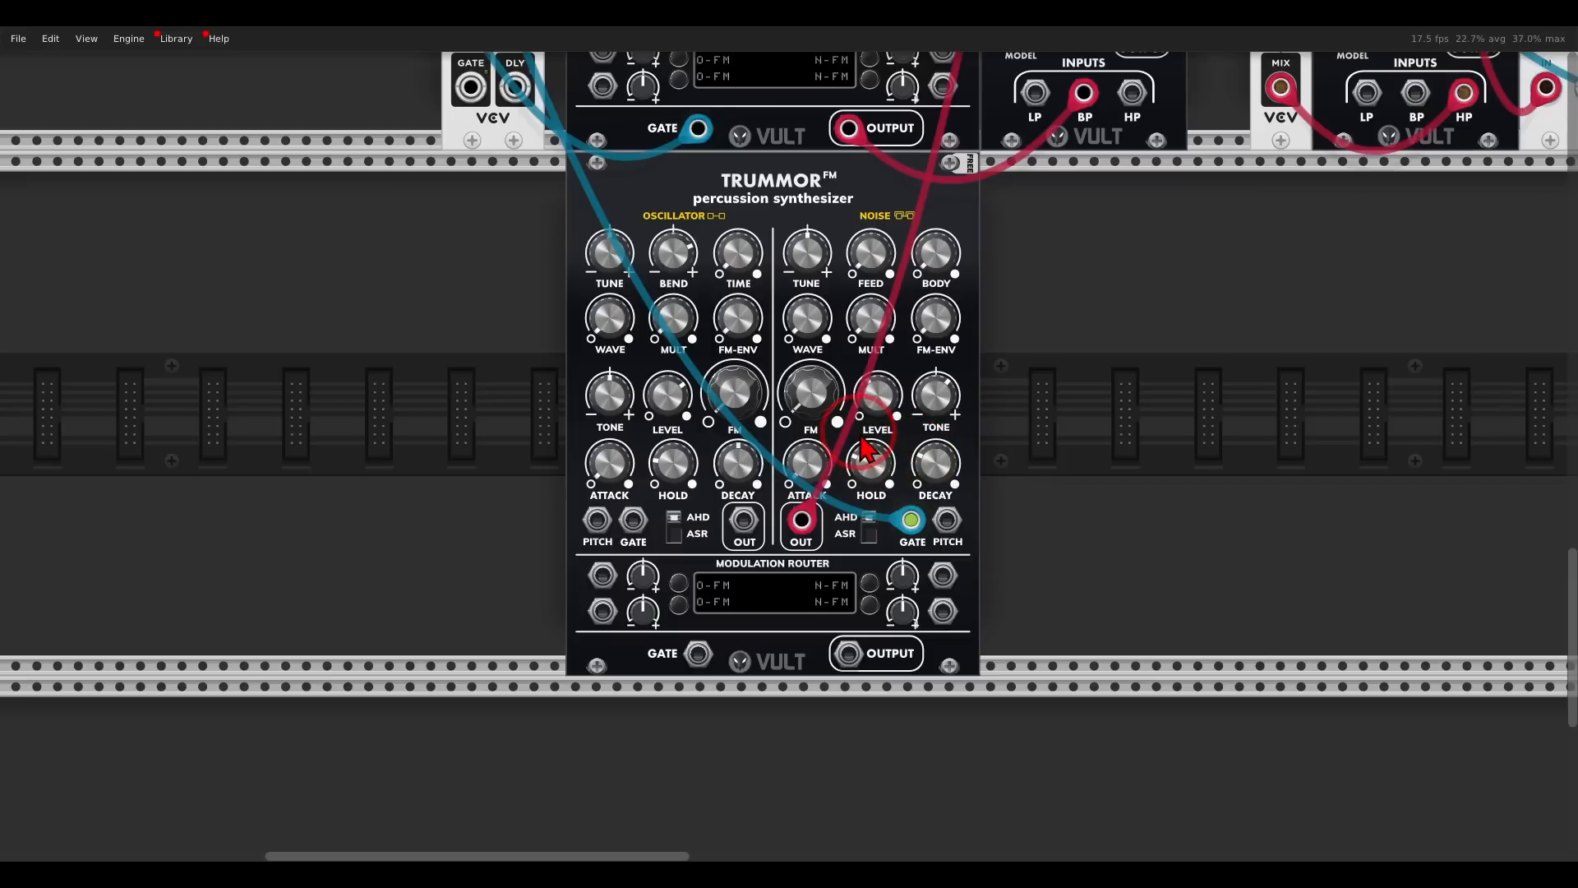
{"action": "left_click_drag", "start_coordinate": [814, 403], "coordinate": [799, 326]}
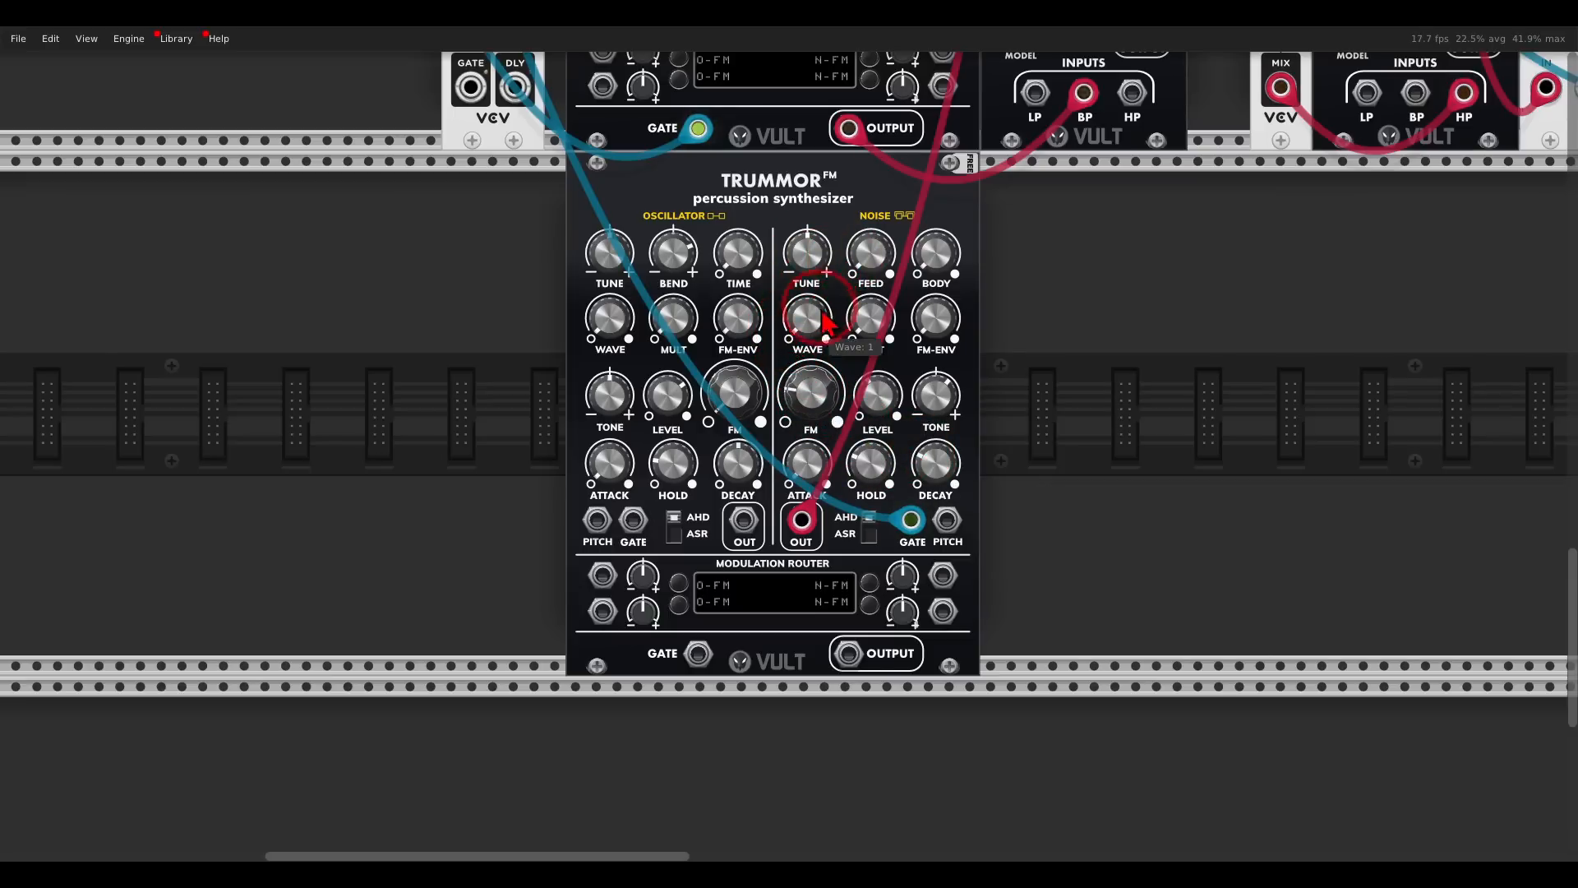
- Adjust the third Trummor's noise FM envelope, tuning and body, and set its noise feedback to about 75.5%
{"action": "left_click_drag", "start_coordinate": [929, 310], "coordinate": [895, 267]}
{"action": "left_click_drag", "start_coordinate": [867, 185], "coordinate": [872, 262]}
{"action": "left_click_drag", "start_coordinate": [838, 152], "coordinate": [842, 131]}
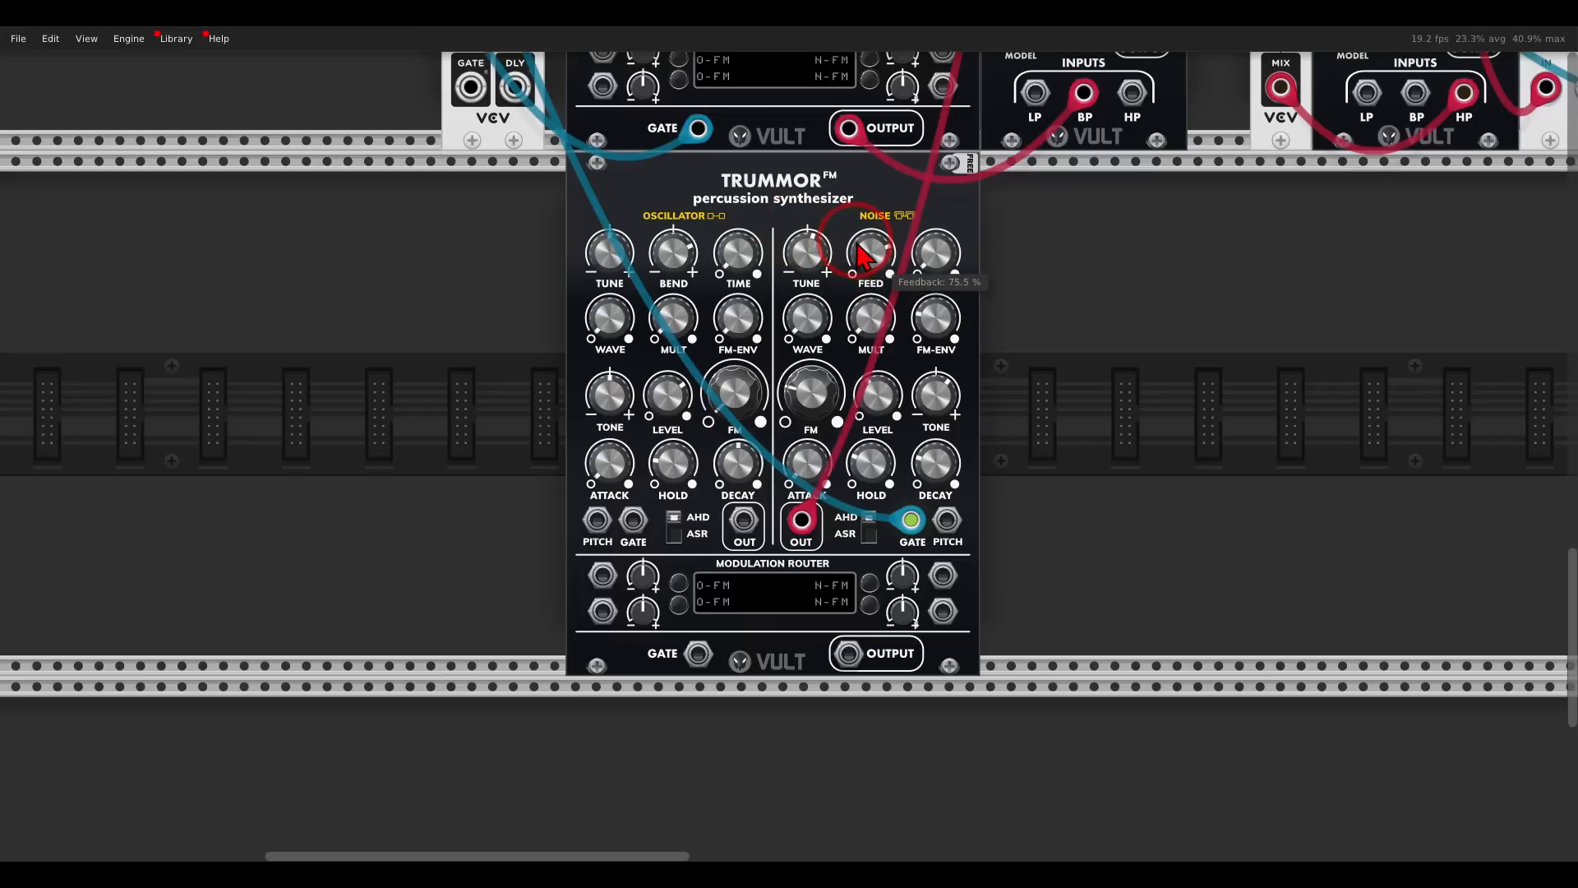
{"action": "left_click_drag", "start_coordinate": [919, 256], "coordinate": [914, 184]}
- Fine-tune the third Trummor's noise decay and tone
{"action": "left_click_drag", "start_coordinate": [935, 465], "coordinate": [935, 465]}
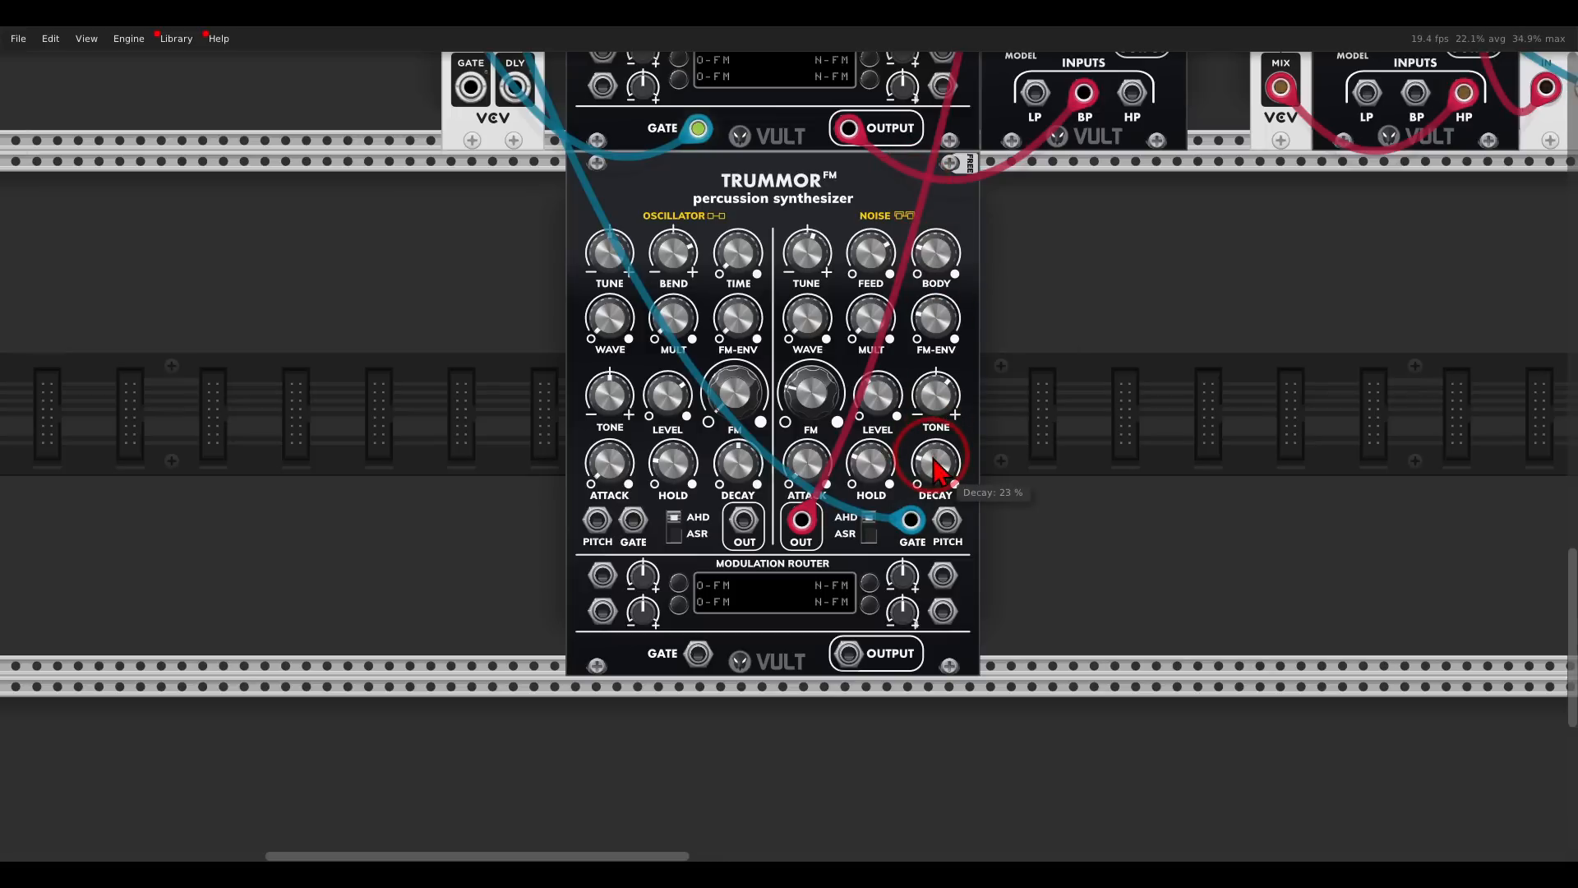
{"action": "left_click_drag", "start_coordinate": [937, 398], "coordinate": [939, 403]}
{"action": "left_click_drag", "start_coordinate": [936, 475], "coordinate": [937, 481]}
{"action": "left_click", "coordinate": [882, 460]}
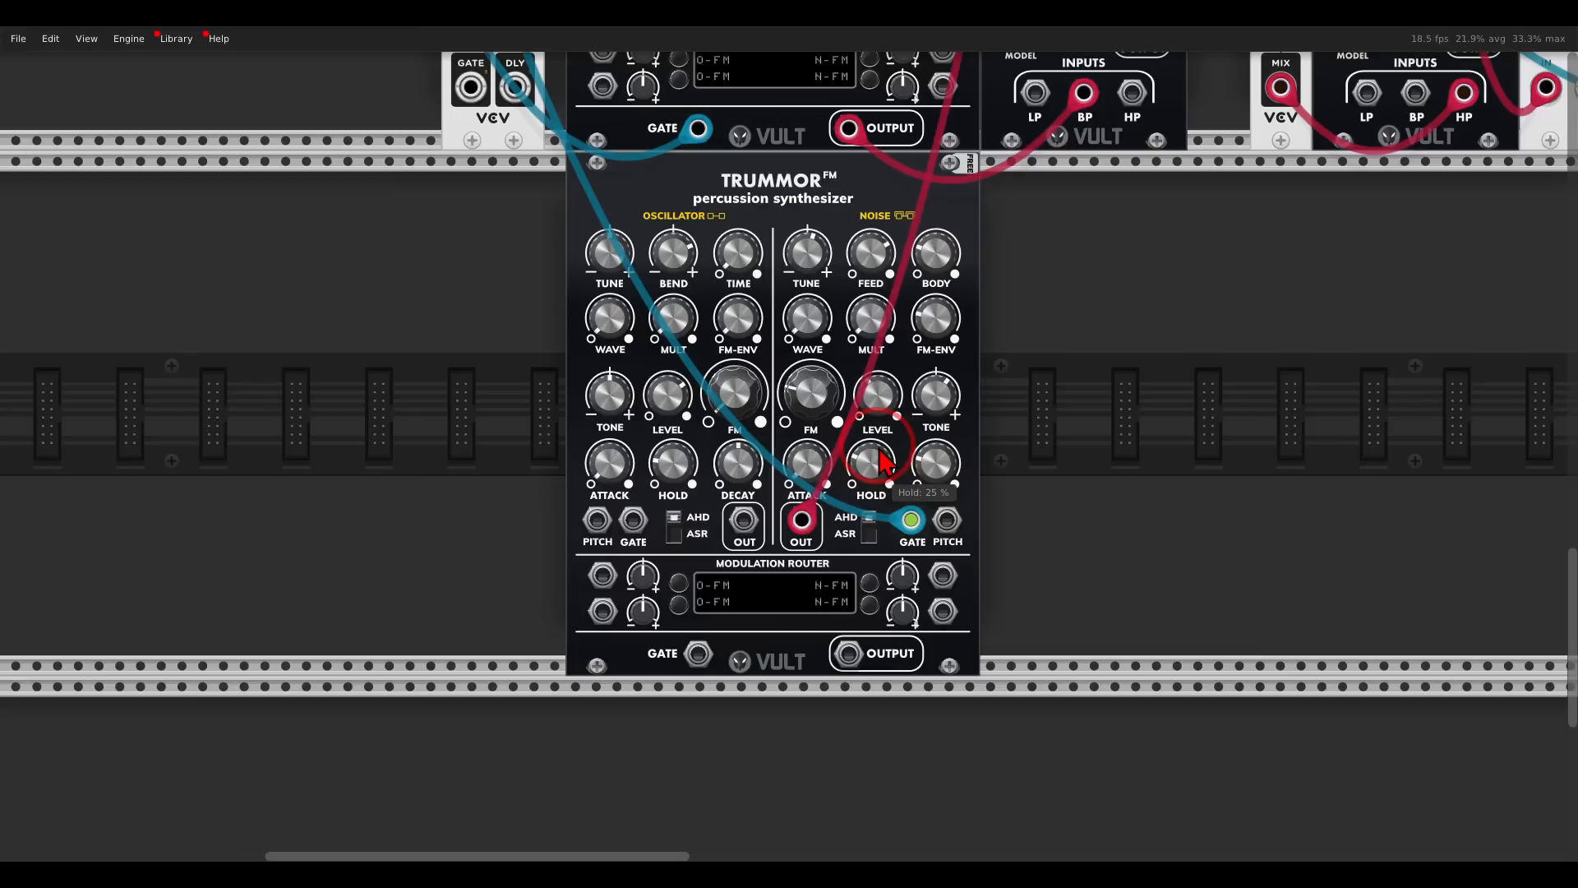
- Add a VCV Random module directly beside the third Trummor
{"action": "right_click", "coordinate": [1044, 398]}
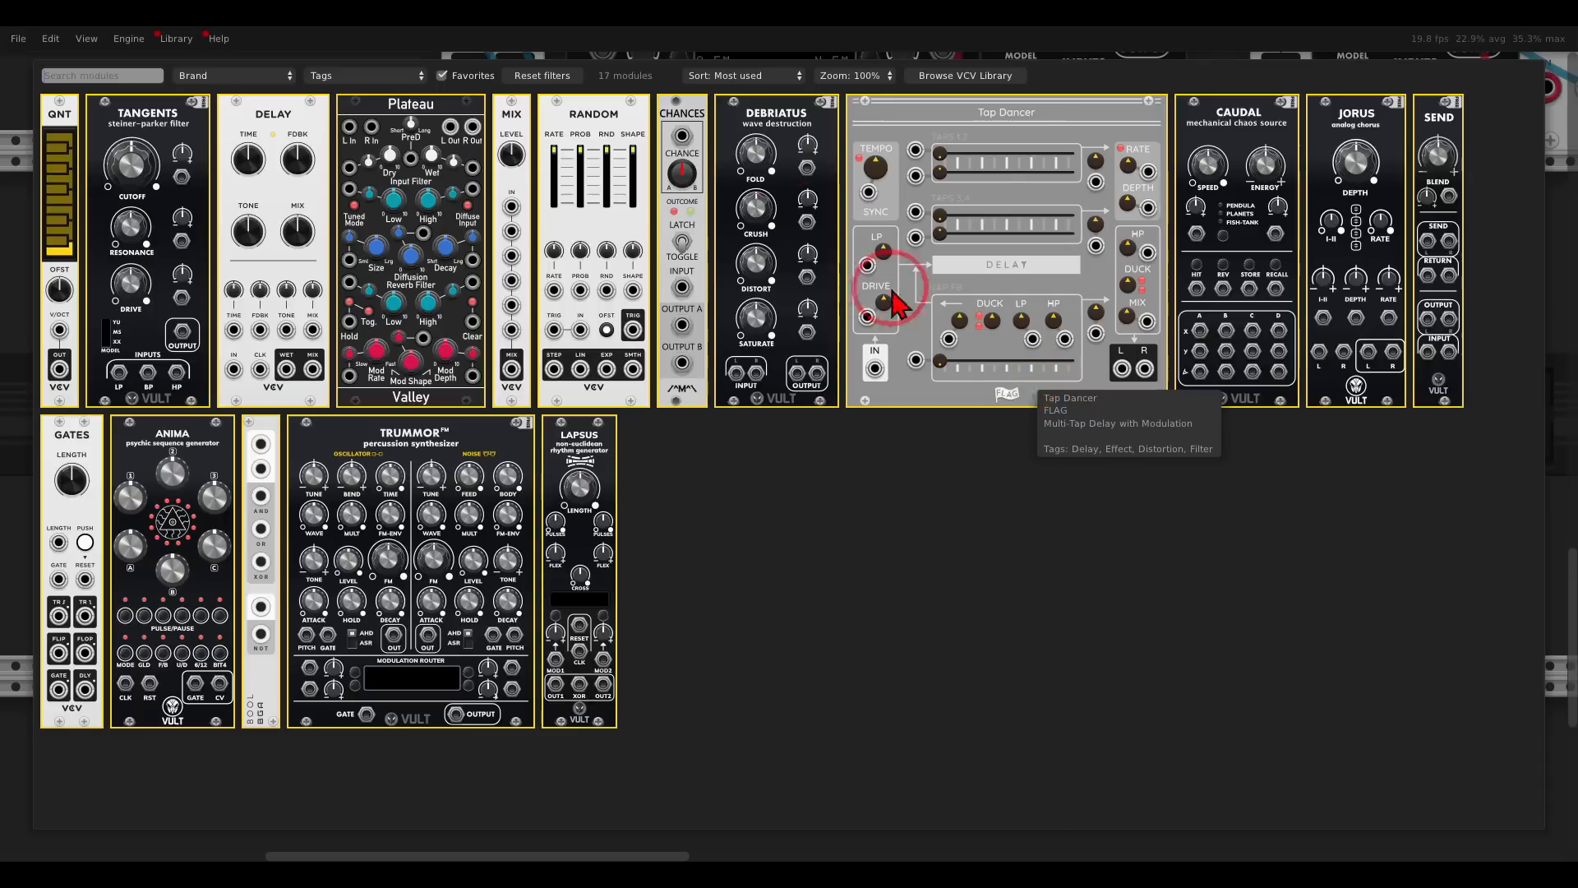
{"action": "left_click_drag", "start_coordinate": [643, 164], "coordinate": [922, 322]}
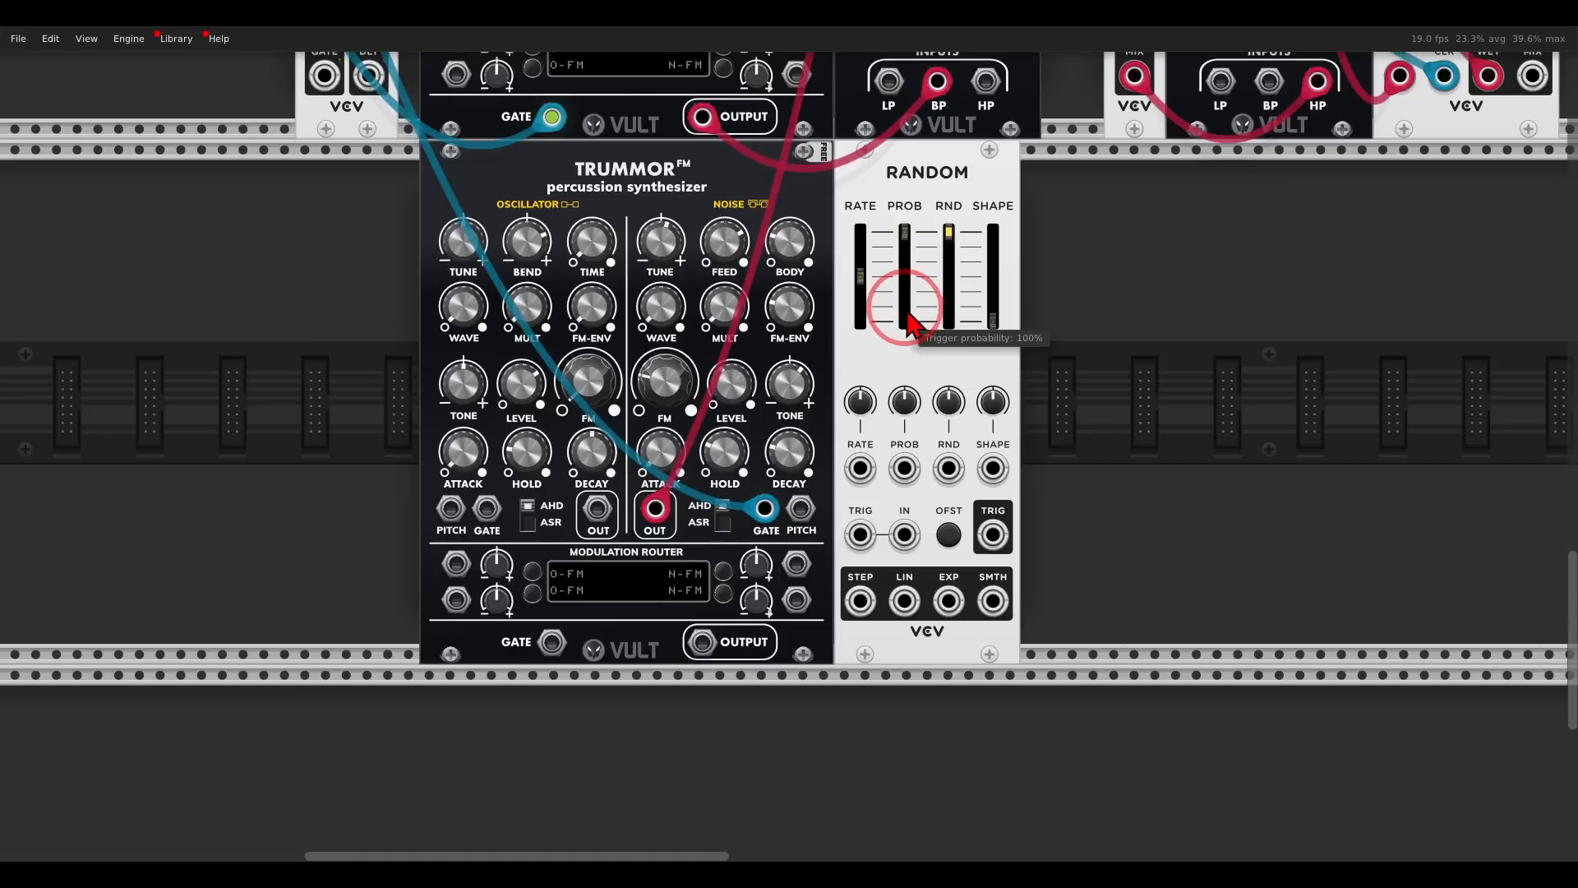
- Route the third Trummor's noise through Random's external input and stepped output, with Random's rate at maximum
{"action": "left_click_drag", "start_coordinate": [656, 509], "coordinate": [860, 603]}
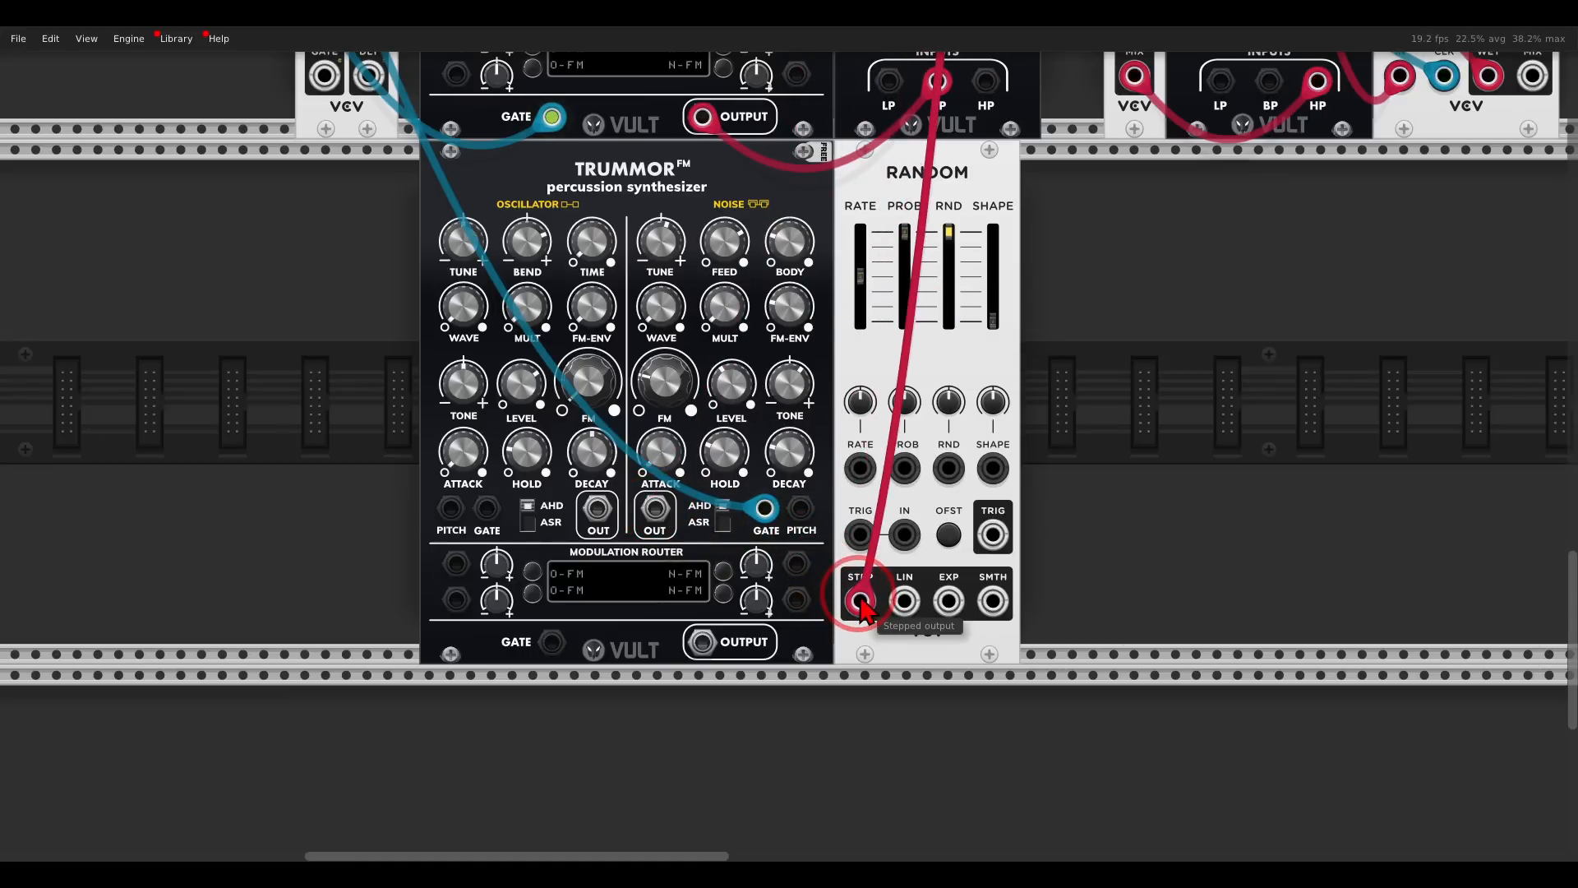
{"action": "left_click_drag", "start_coordinate": [860, 602], "coordinate": [915, 553]}
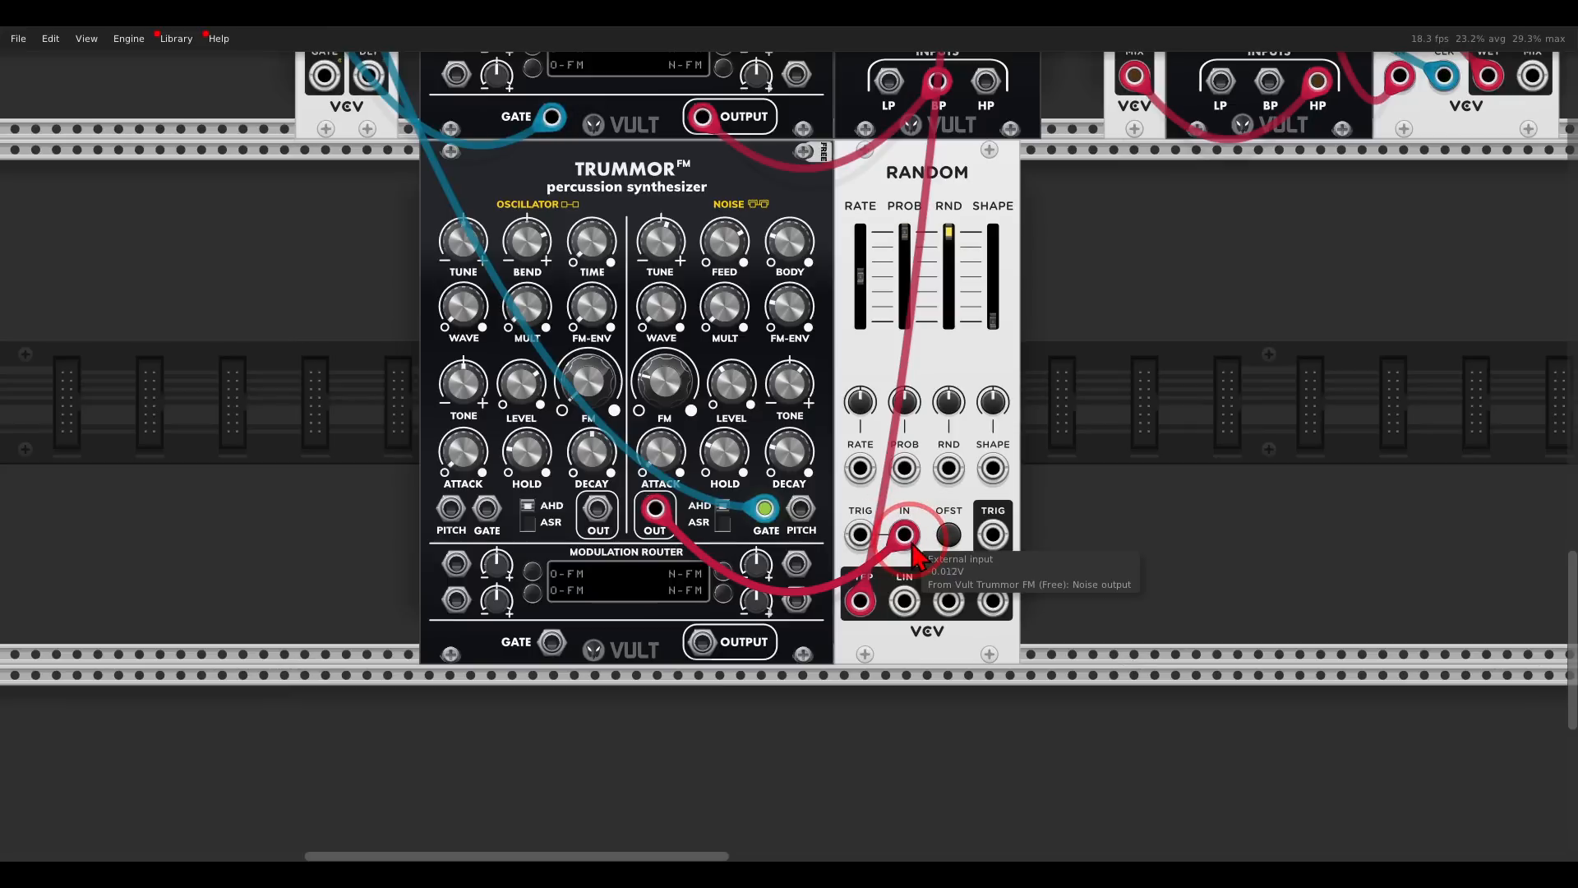
{"action": "left_click_drag", "start_coordinate": [859, 277], "coordinate": [847, 220]}
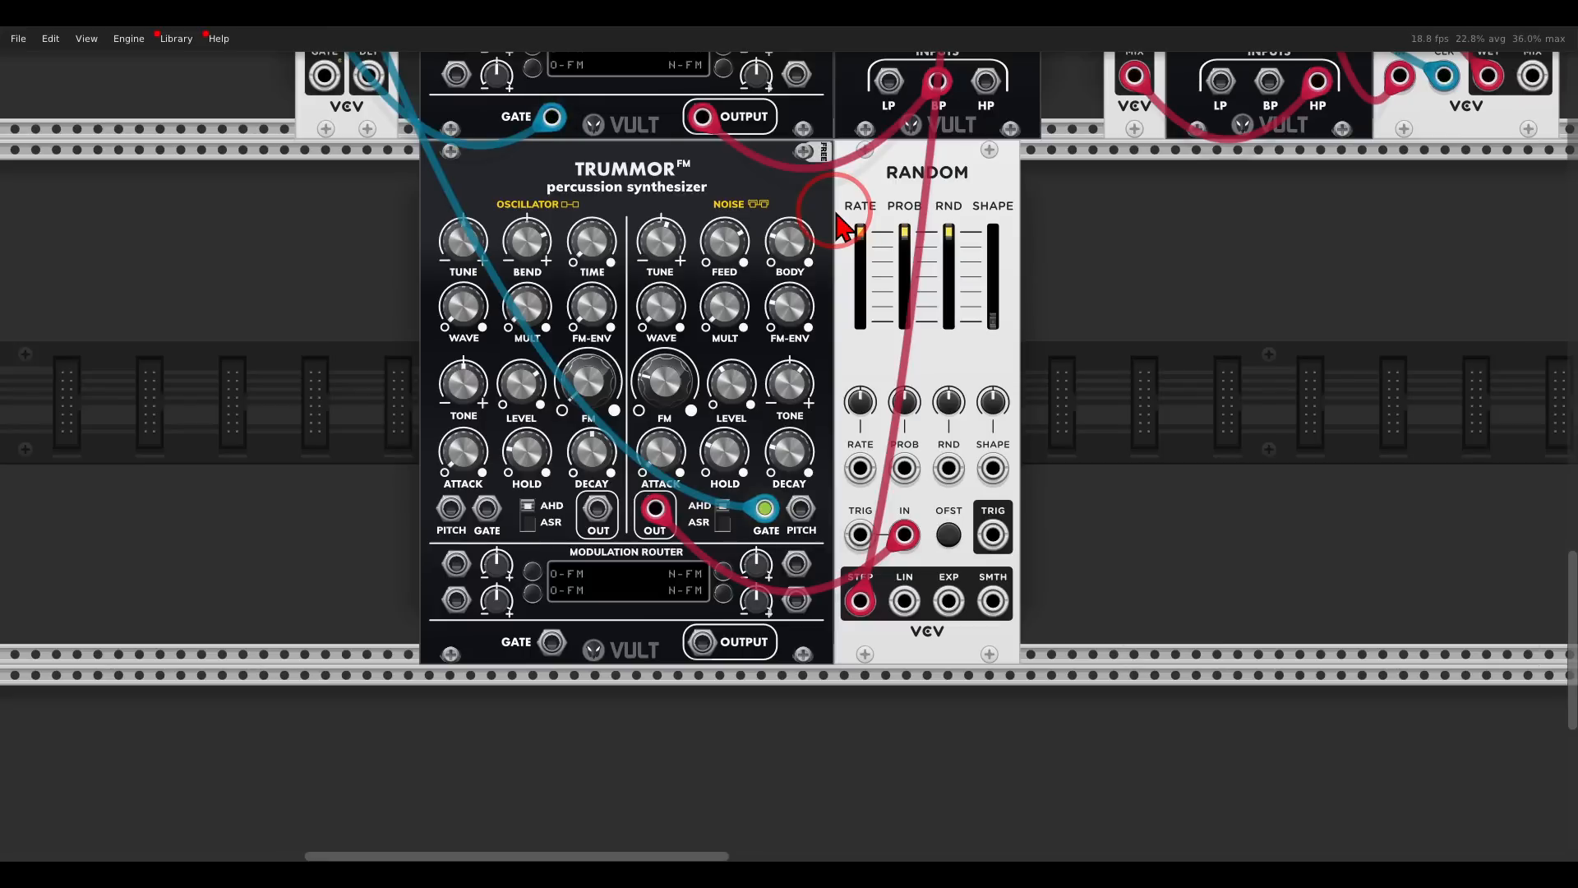
- Add a Vult Send module between the third Trummor and Random, moving Random aside to make room
{"action": "left_click_drag", "start_coordinate": [839, 222], "coordinate": [1023, 222]}
{"action": "right_click", "coordinate": [964, 234]}
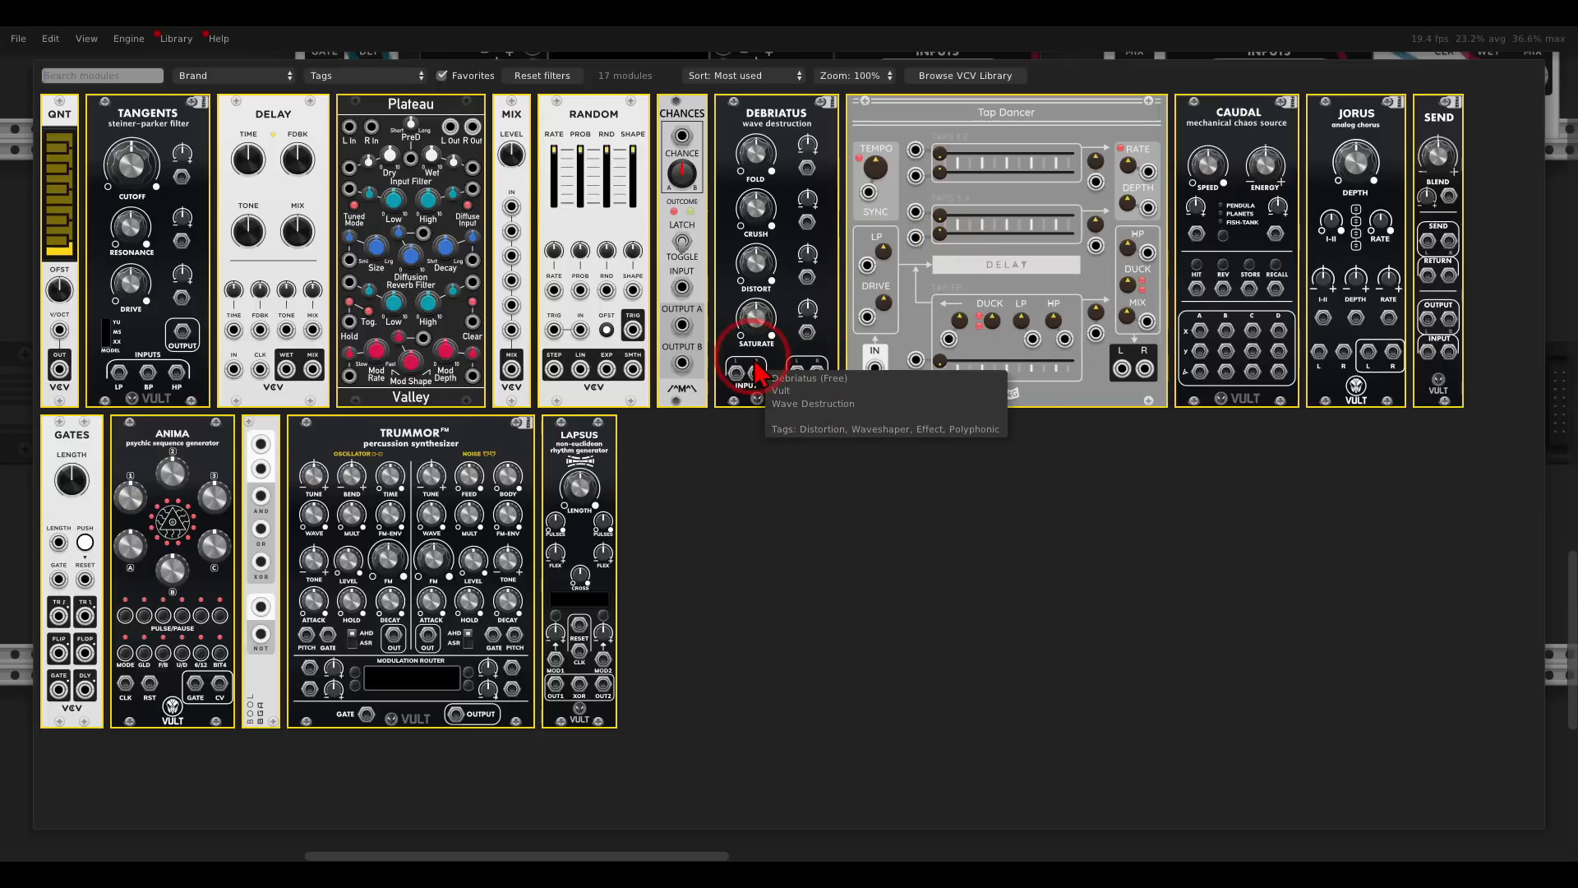
{"action": "left_click_drag", "start_coordinate": [1438, 144], "coordinate": [899, 238]}
{"action": "left_click_drag", "start_coordinate": [1038, 174], "coordinate": [1004, 190]}
- Move the mixer cable from Random's stepped output to Send's left output and the noise cable to Send's left input
{"action": "left_click_drag", "start_coordinate": [984, 601], "coordinate": [878, 516]}
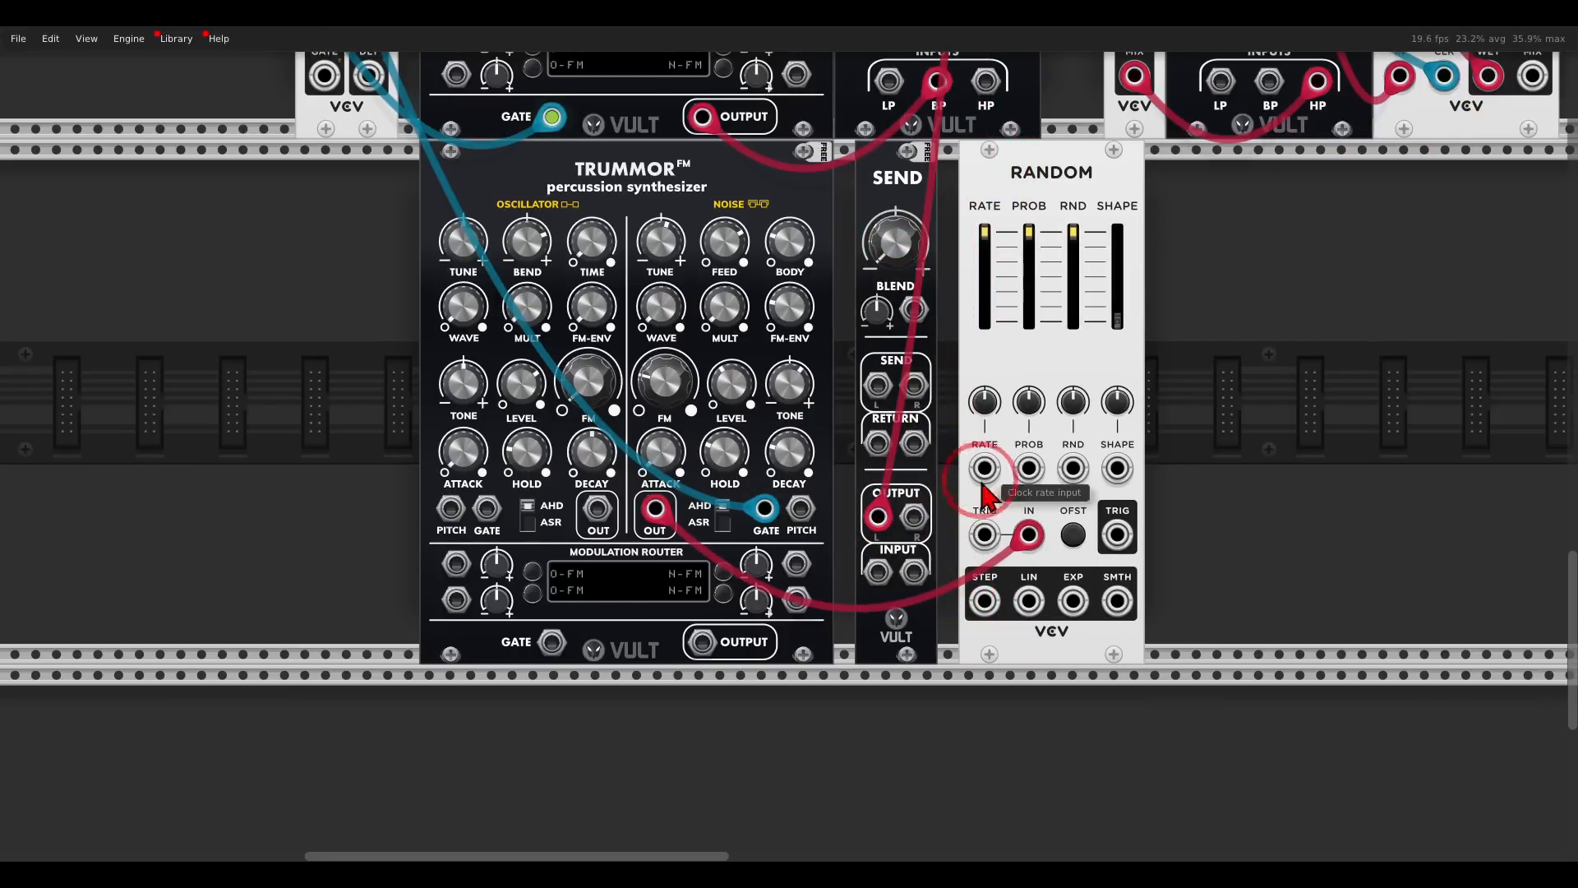
{"action": "left_click_drag", "start_coordinate": [1028, 535], "coordinate": [878, 573]}
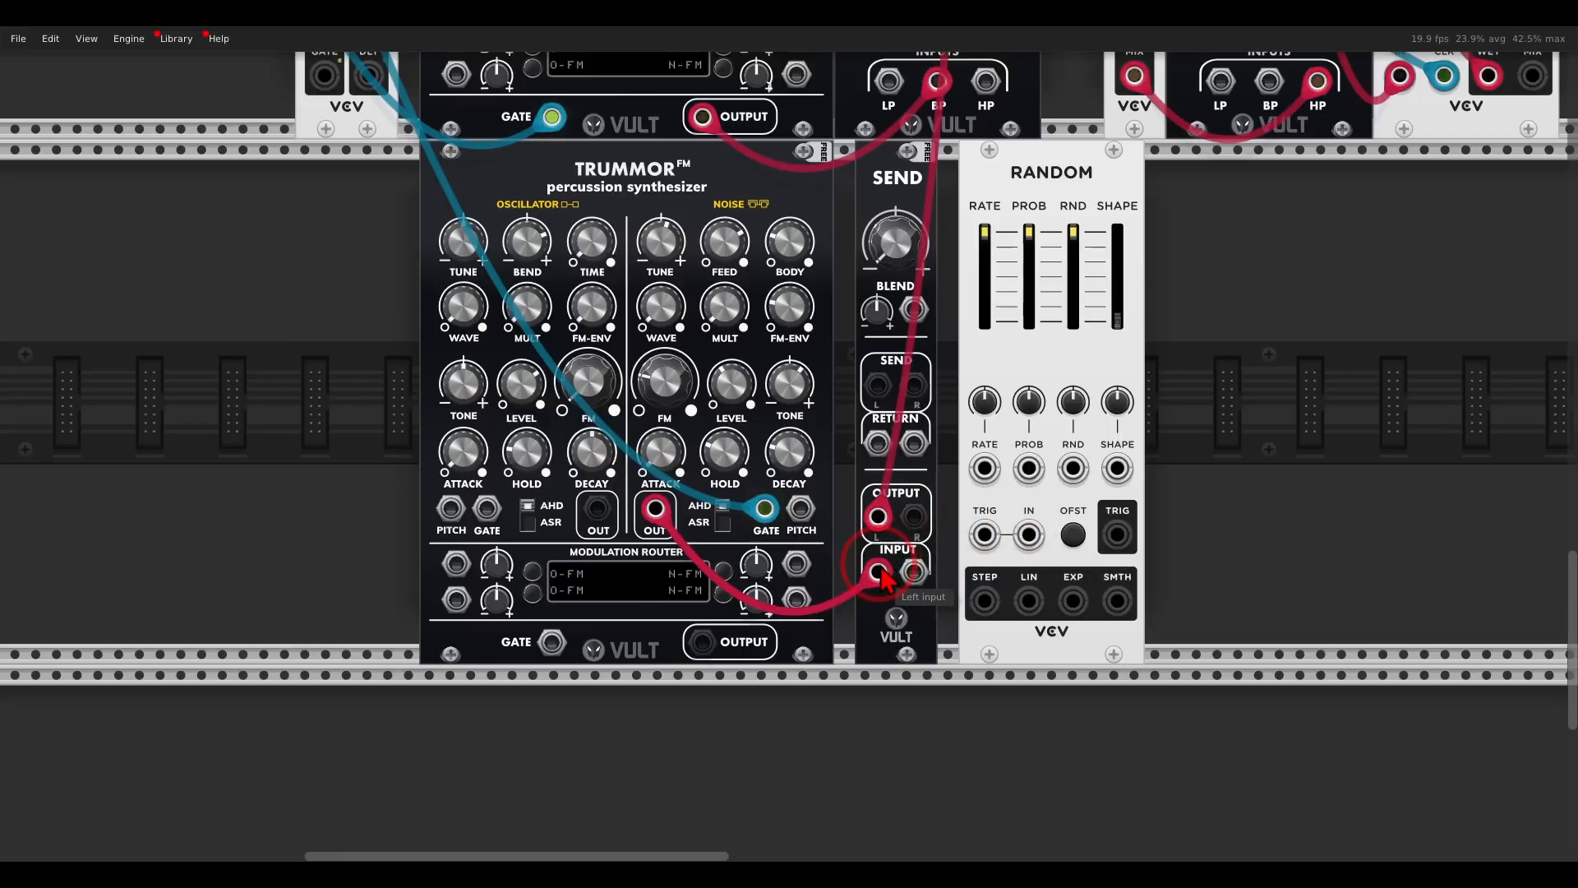
- Loop Random through Send's left send and return using its external input and stepped output, and adjust Send's blend
{"action": "left_click_drag", "start_coordinate": [878, 384], "coordinate": [1028, 535]}
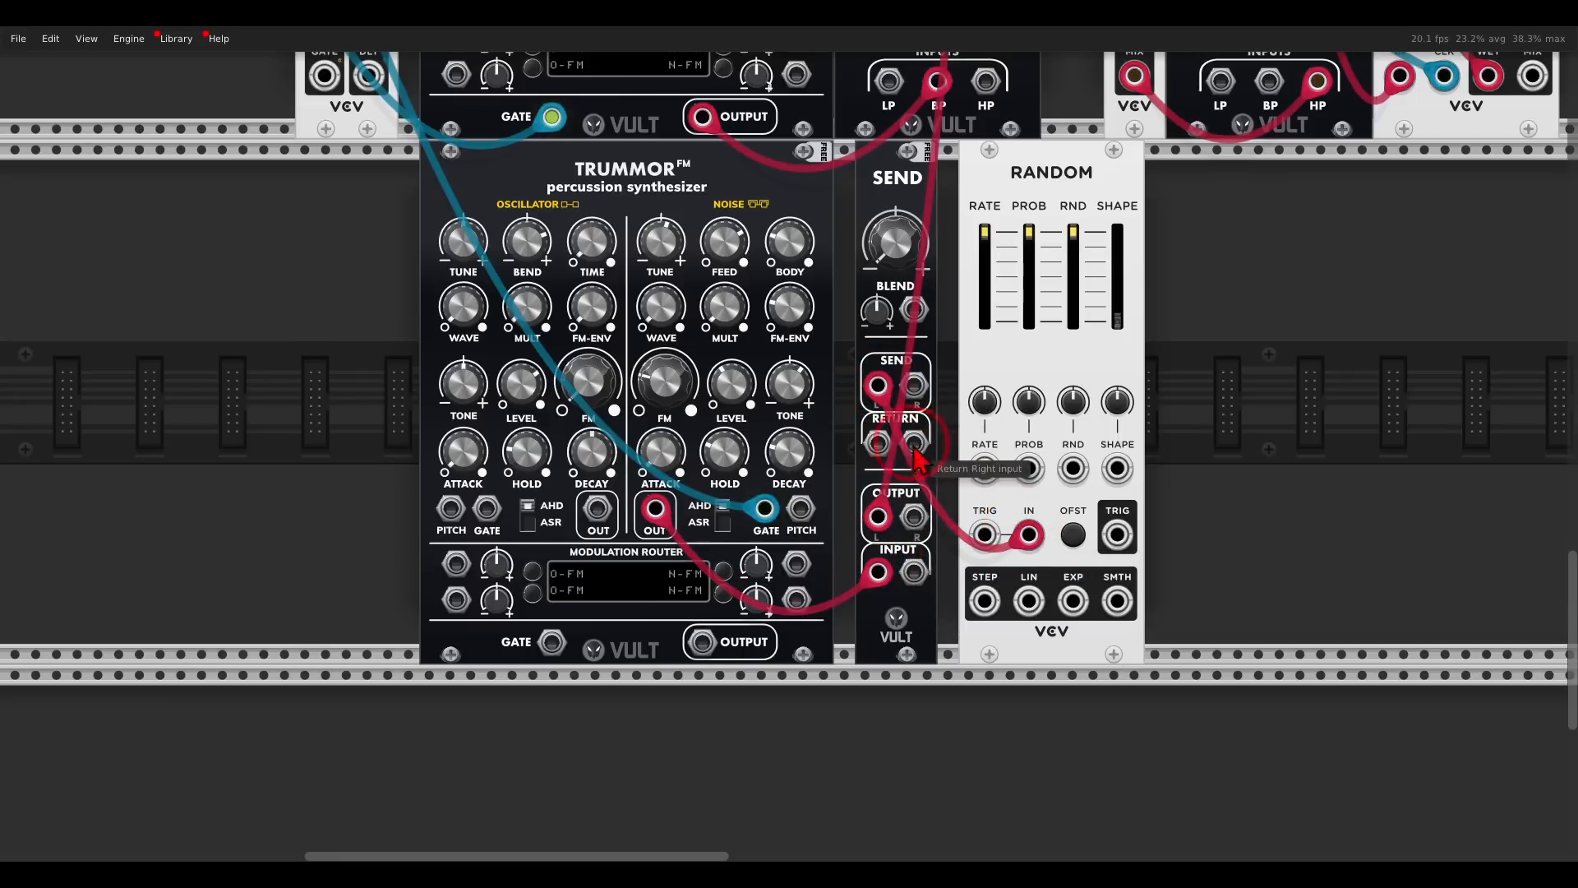
{"action": "left_click_drag", "start_coordinate": [888, 453], "coordinate": [984, 601]}
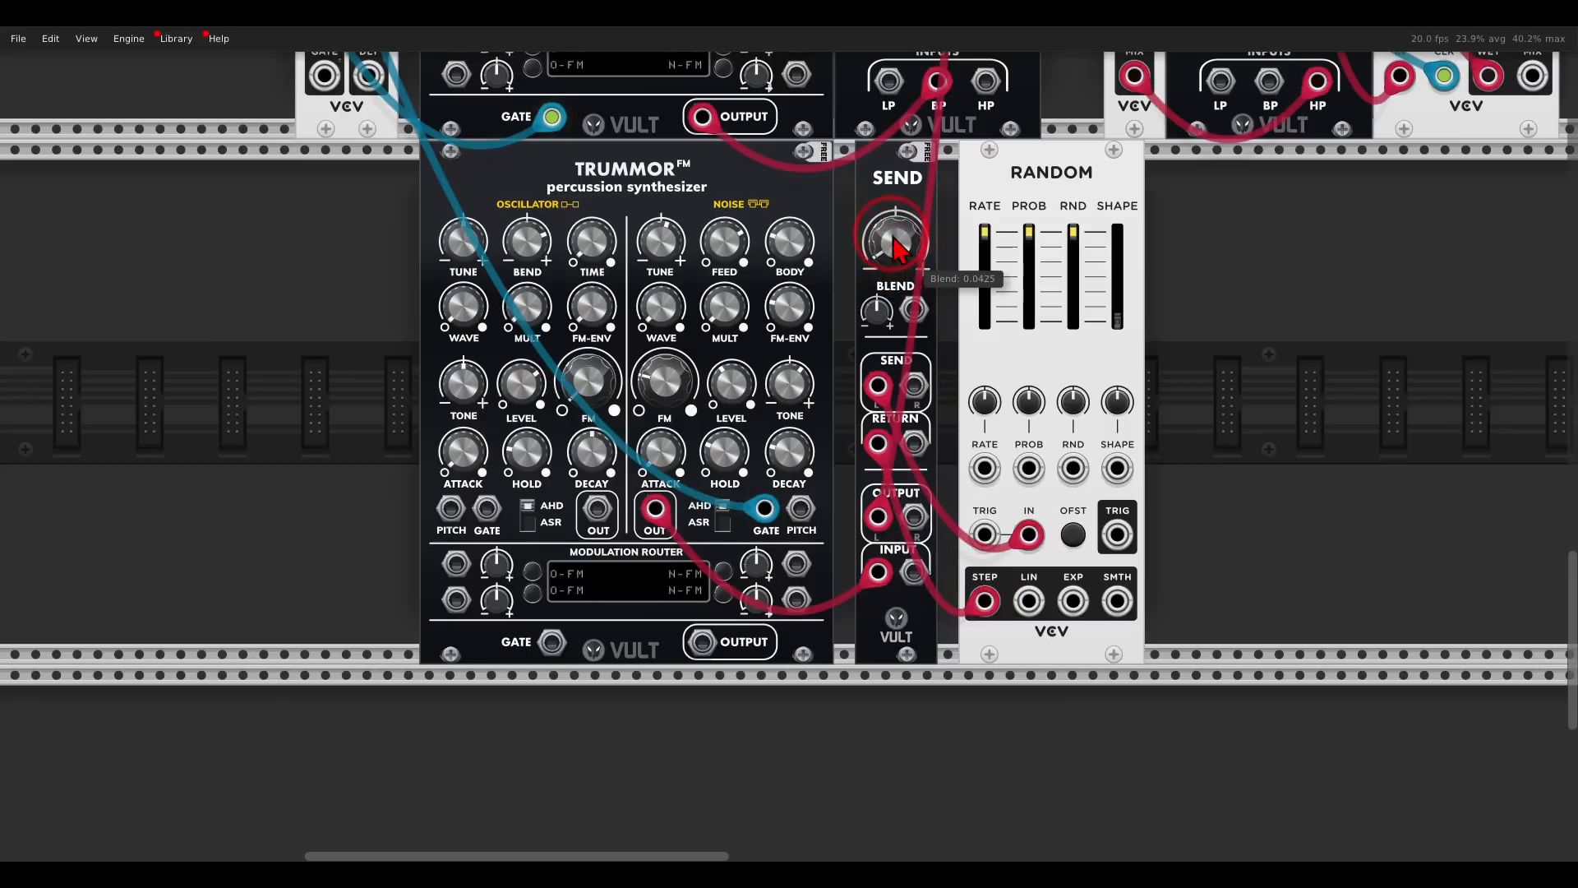
{"action": "mouse_move", "coordinate": [888, 193]}
{"action": "left_mouse_down"}
{"action": "mouse_move", "coordinate": [869, 140]}
{"action": "mouse_move", "coordinate": [873, 212]}
{"action": "left_mouse_up"}
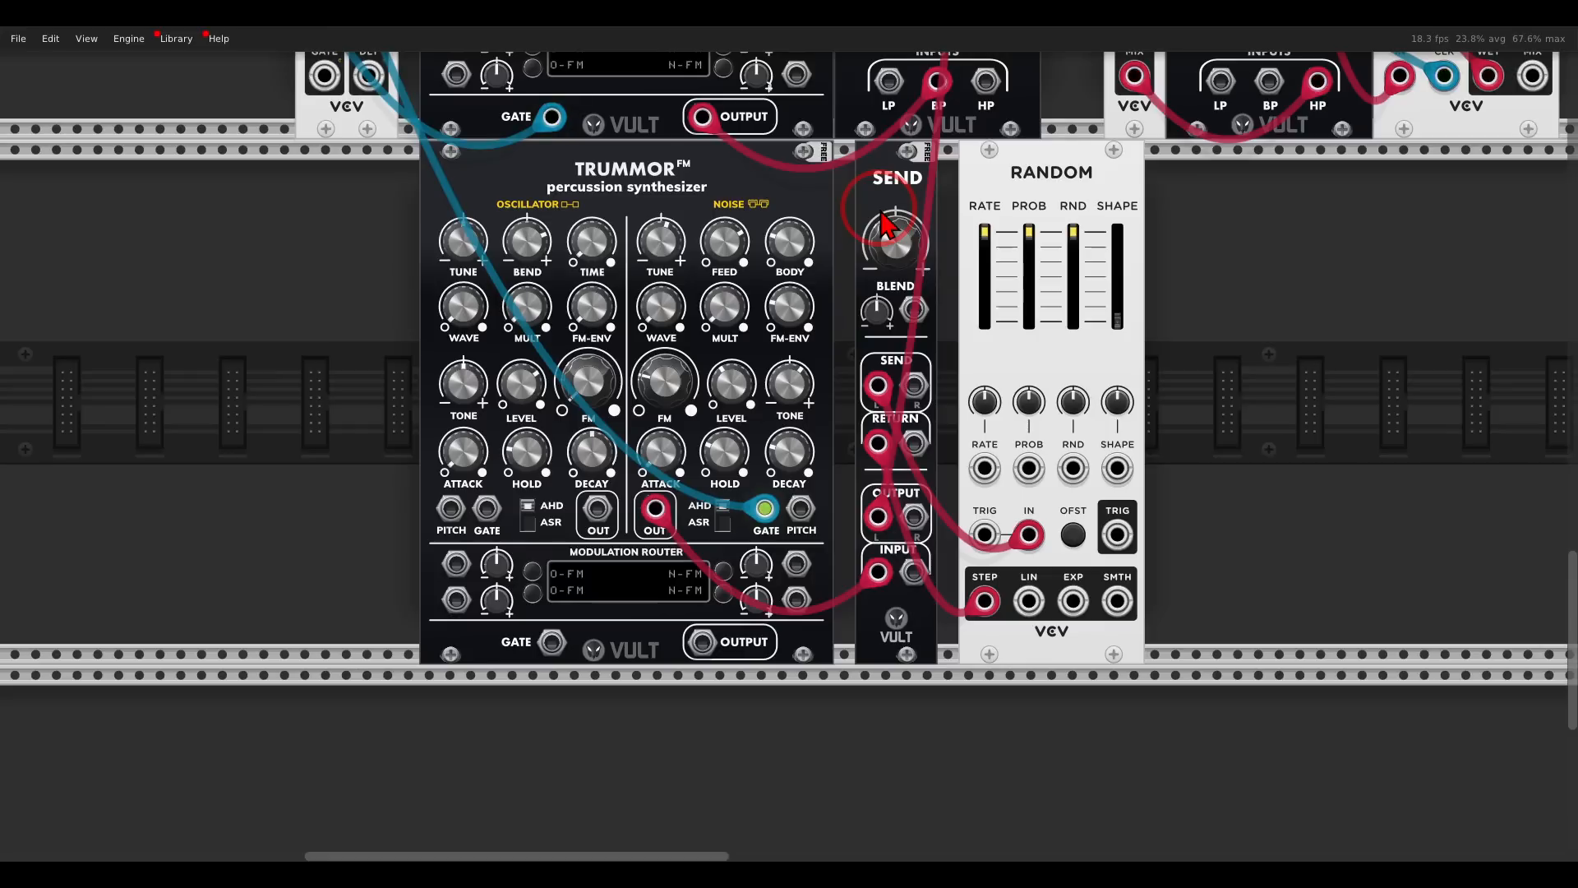
- Place Send directly against the third Trummor and Random directly against Send
{"action": "scroll", "coordinate": [899, 239], "scroll_direction": "up", "scroll_amount": 1}
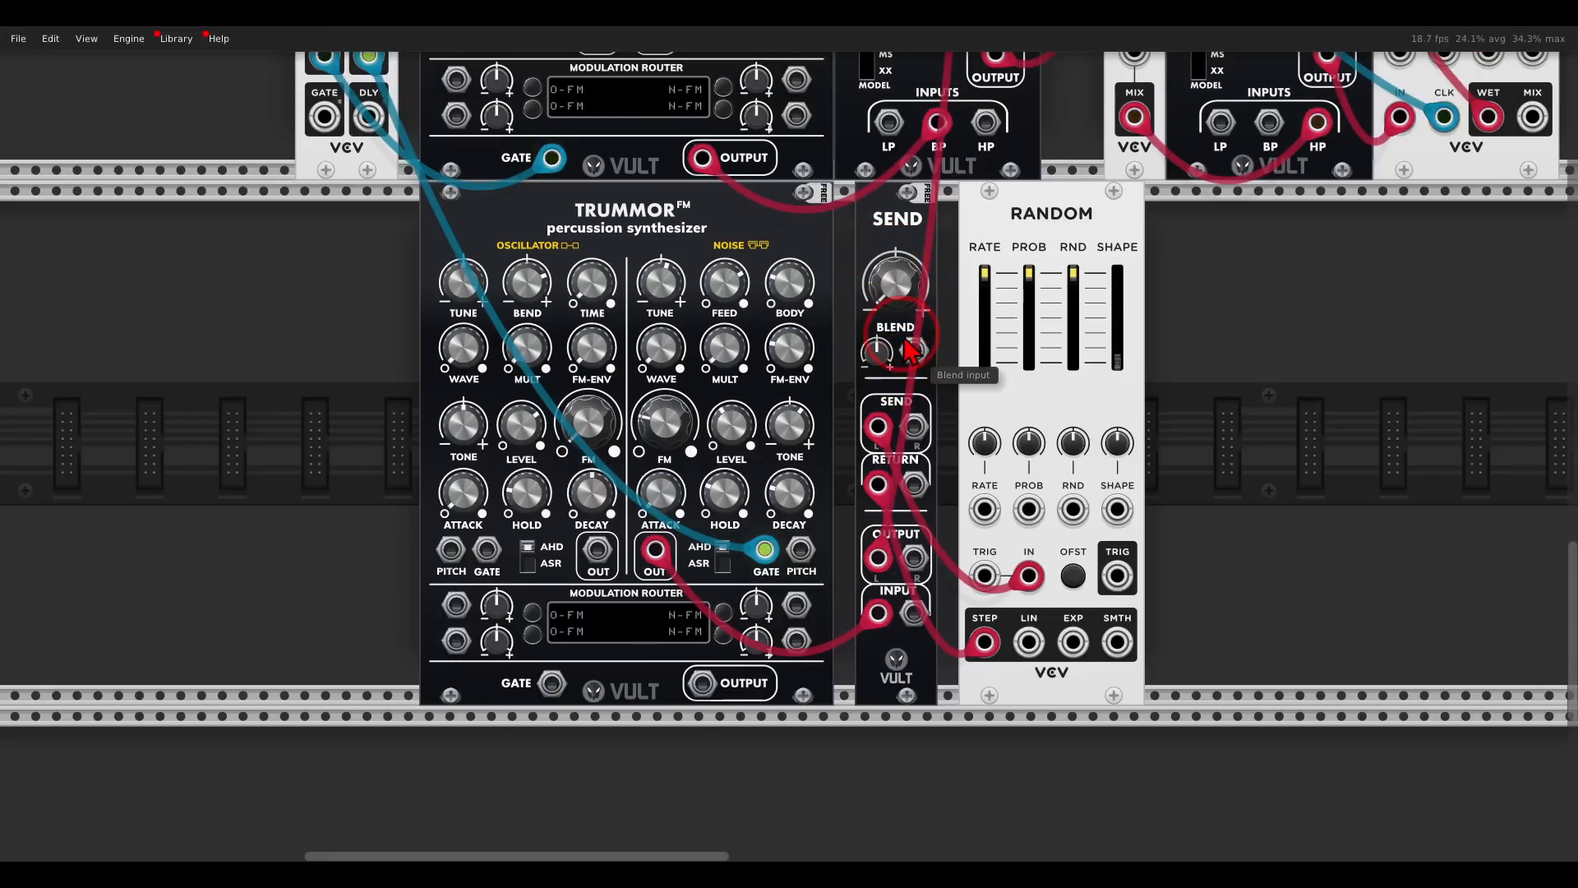
{"action": "left_click_drag", "start_coordinate": [892, 309], "coordinate": [792, 148]}
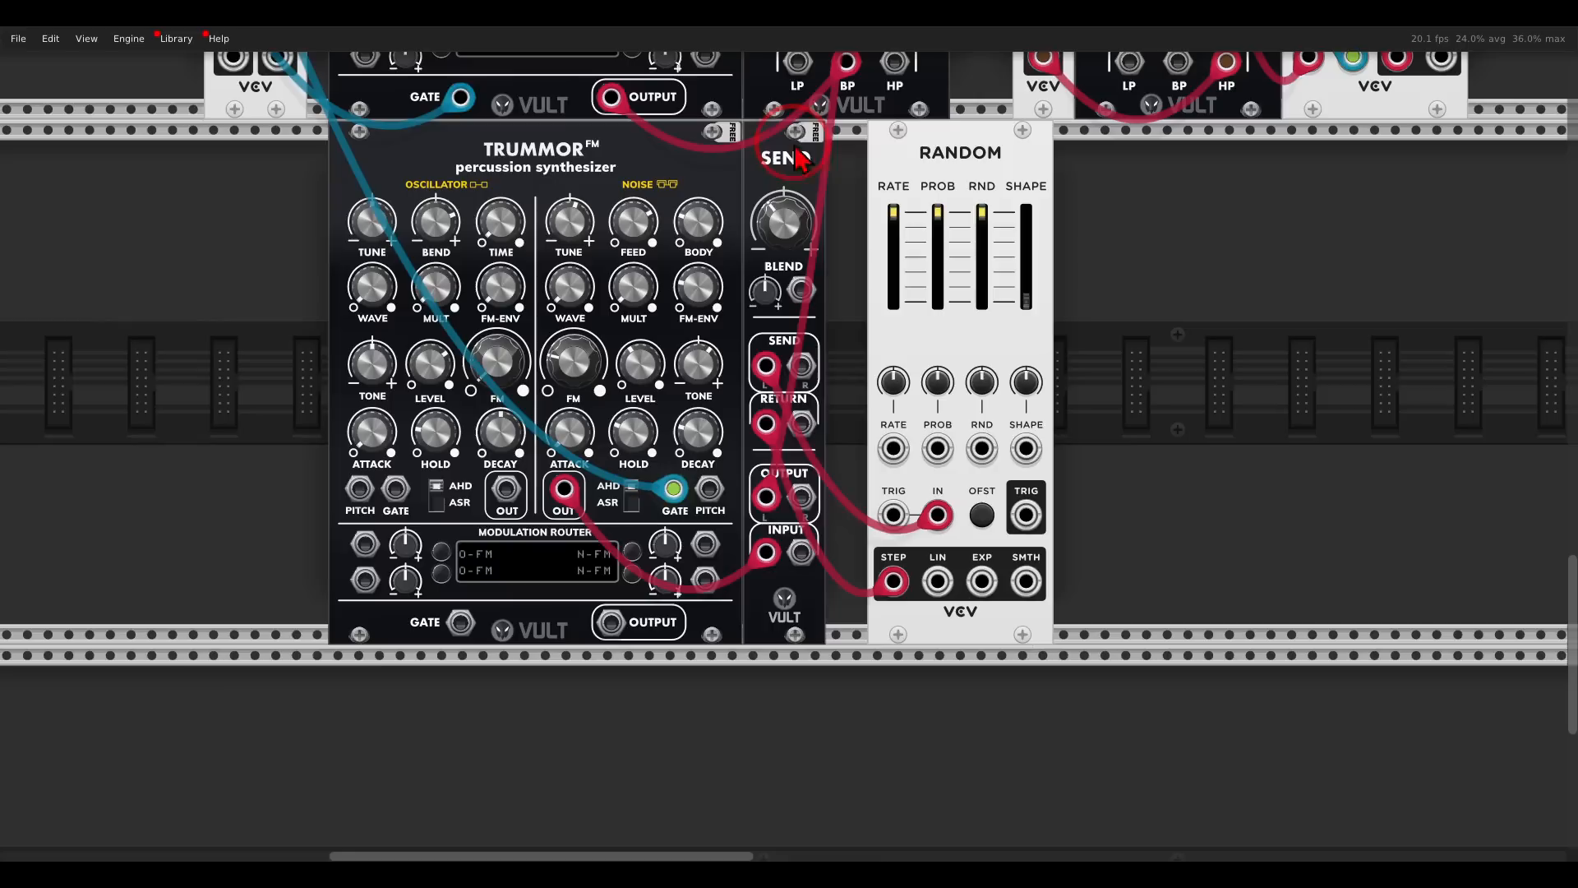
{"action": "left_click_drag", "start_coordinate": [913, 150], "coordinate": [871, 152]}
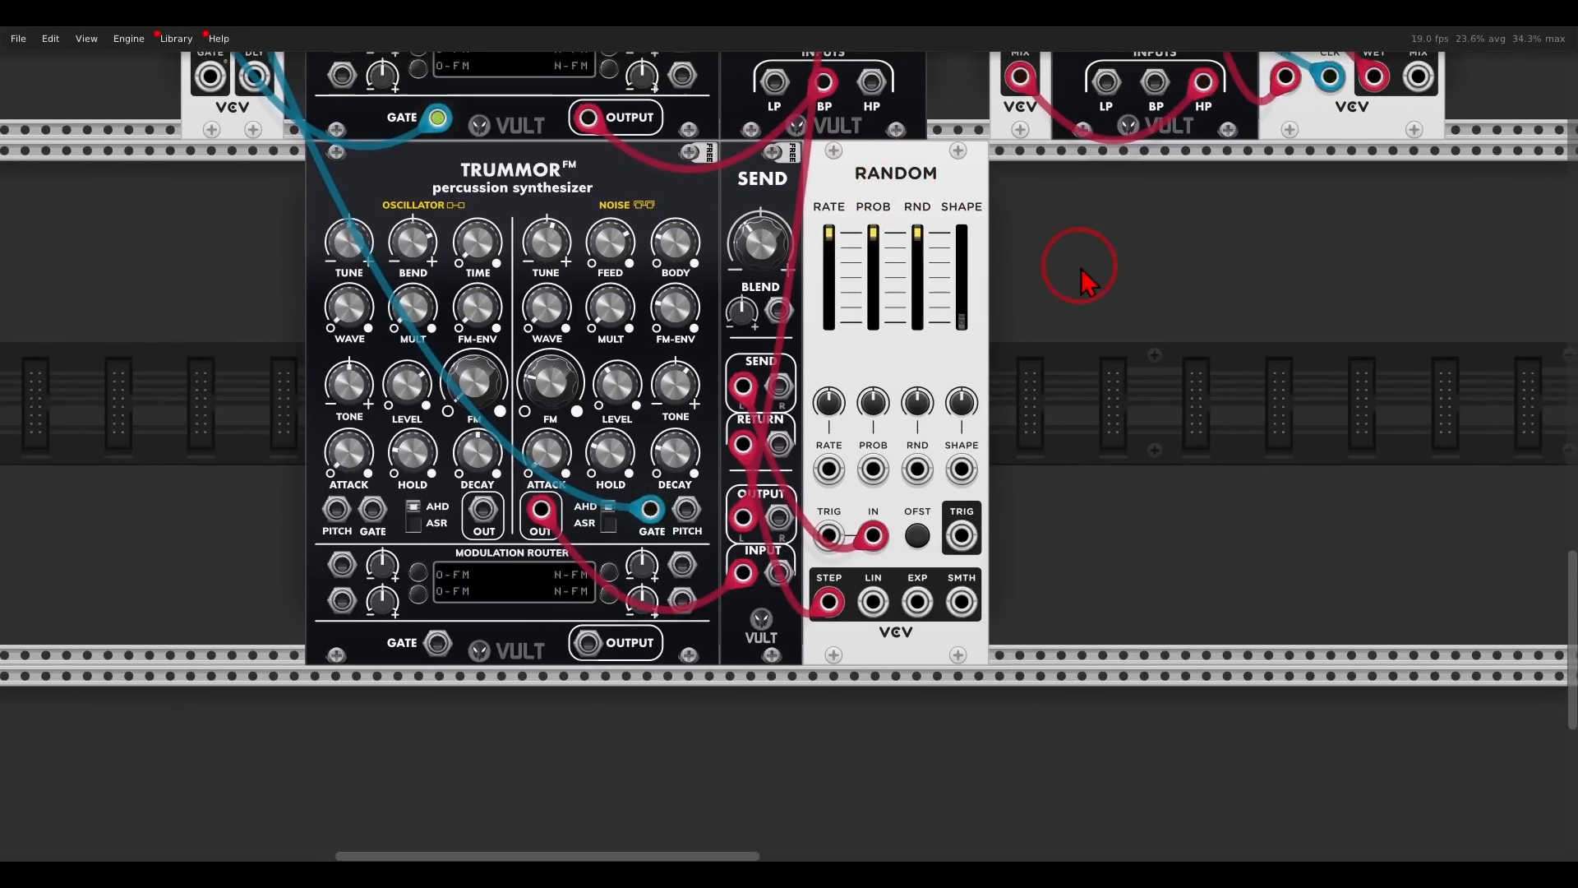
- Add a Valley Plateau module beside Random in the third Trummor's row
{"action": "right_click", "coordinate": [1082, 264]}
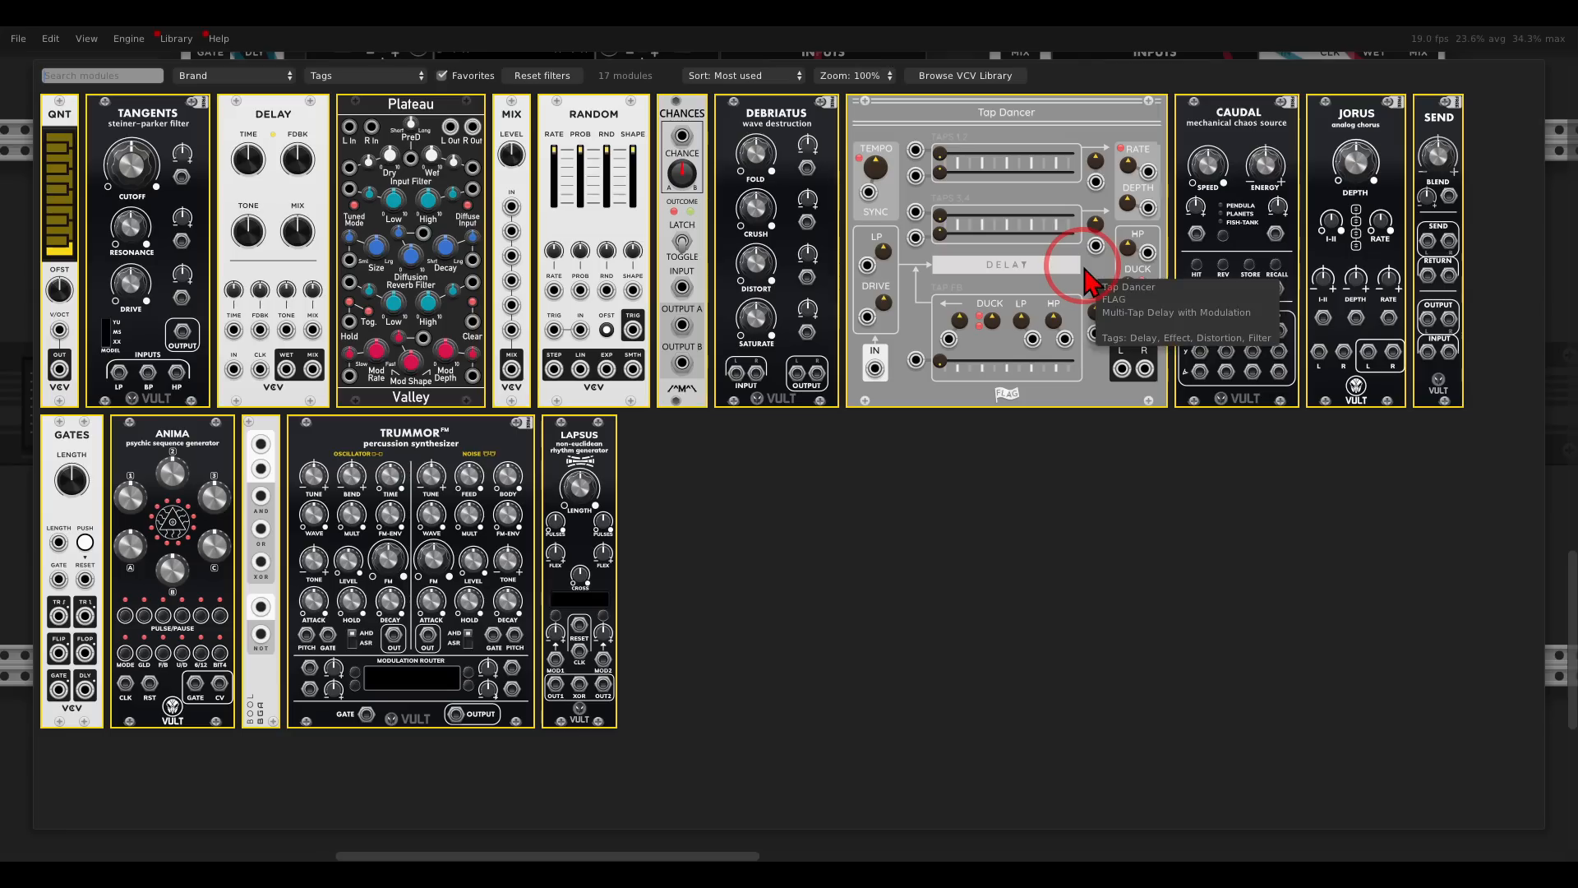
{"action": "left_click", "coordinate": [440, 152]}
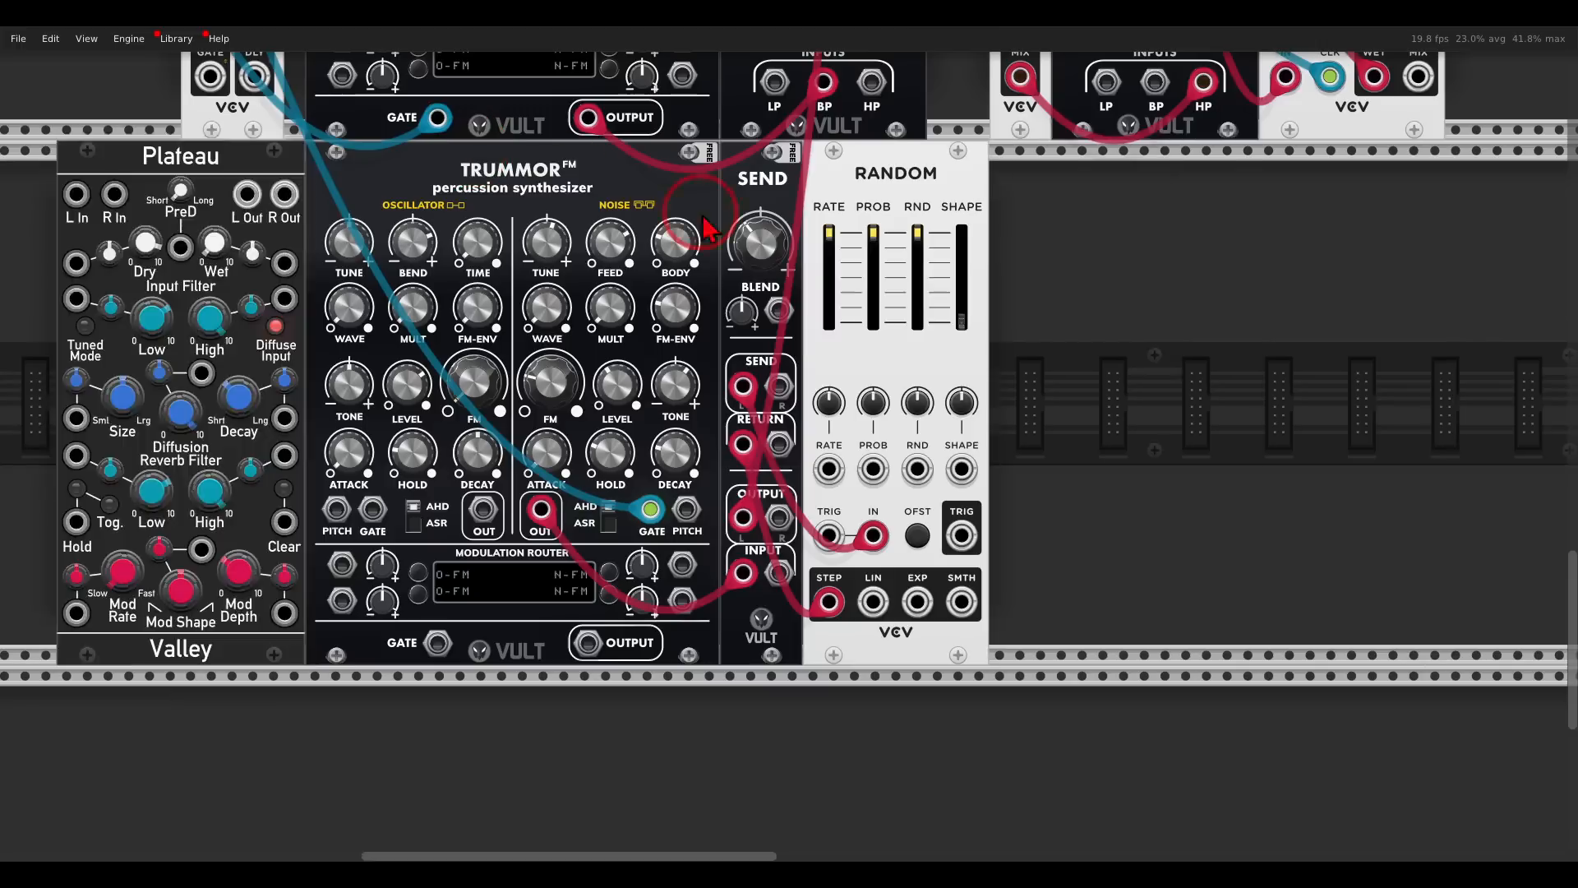
- Route Send's left output through Plateau's left input and output to the mixer, and raise Plateau's wet level
{"action": "left_click_drag", "start_coordinate": [745, 522], "coordinate": [1181, 216]}
{"action": "left_click_drag", "start_coordinate": [742, 517], "coordinate": [1011, 216]}
{"action": "scroll", "coordinate": [1162, 254], "scroll_direction": "right", "scroll_amount": 1}
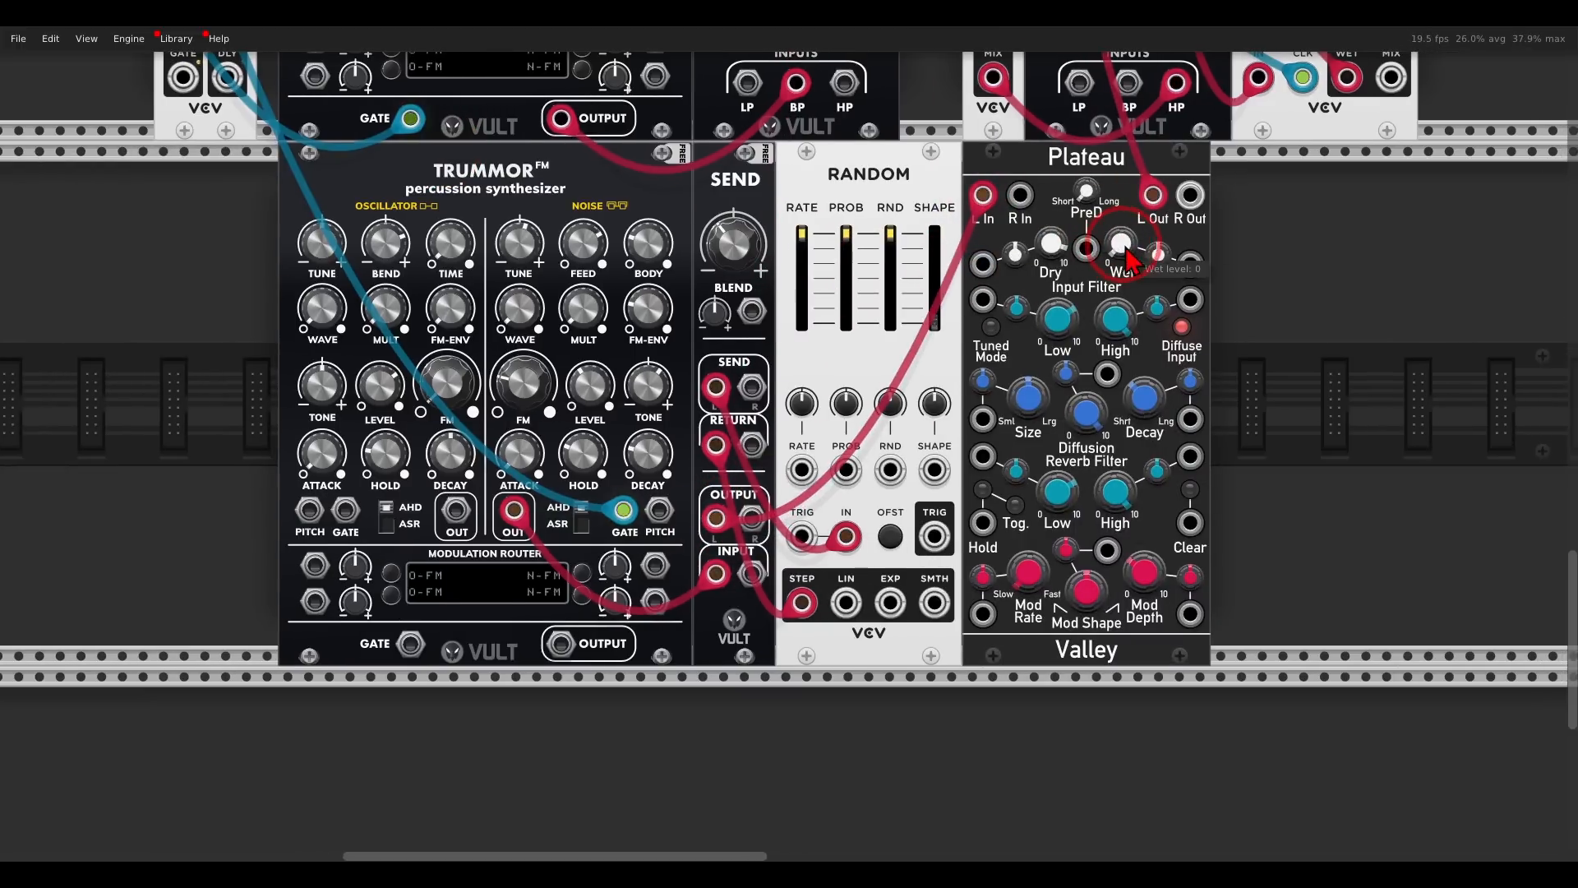
{"action": "left_click_drag", "start_coordinate": [1133, 262], "coordinate": [1120, 187]}
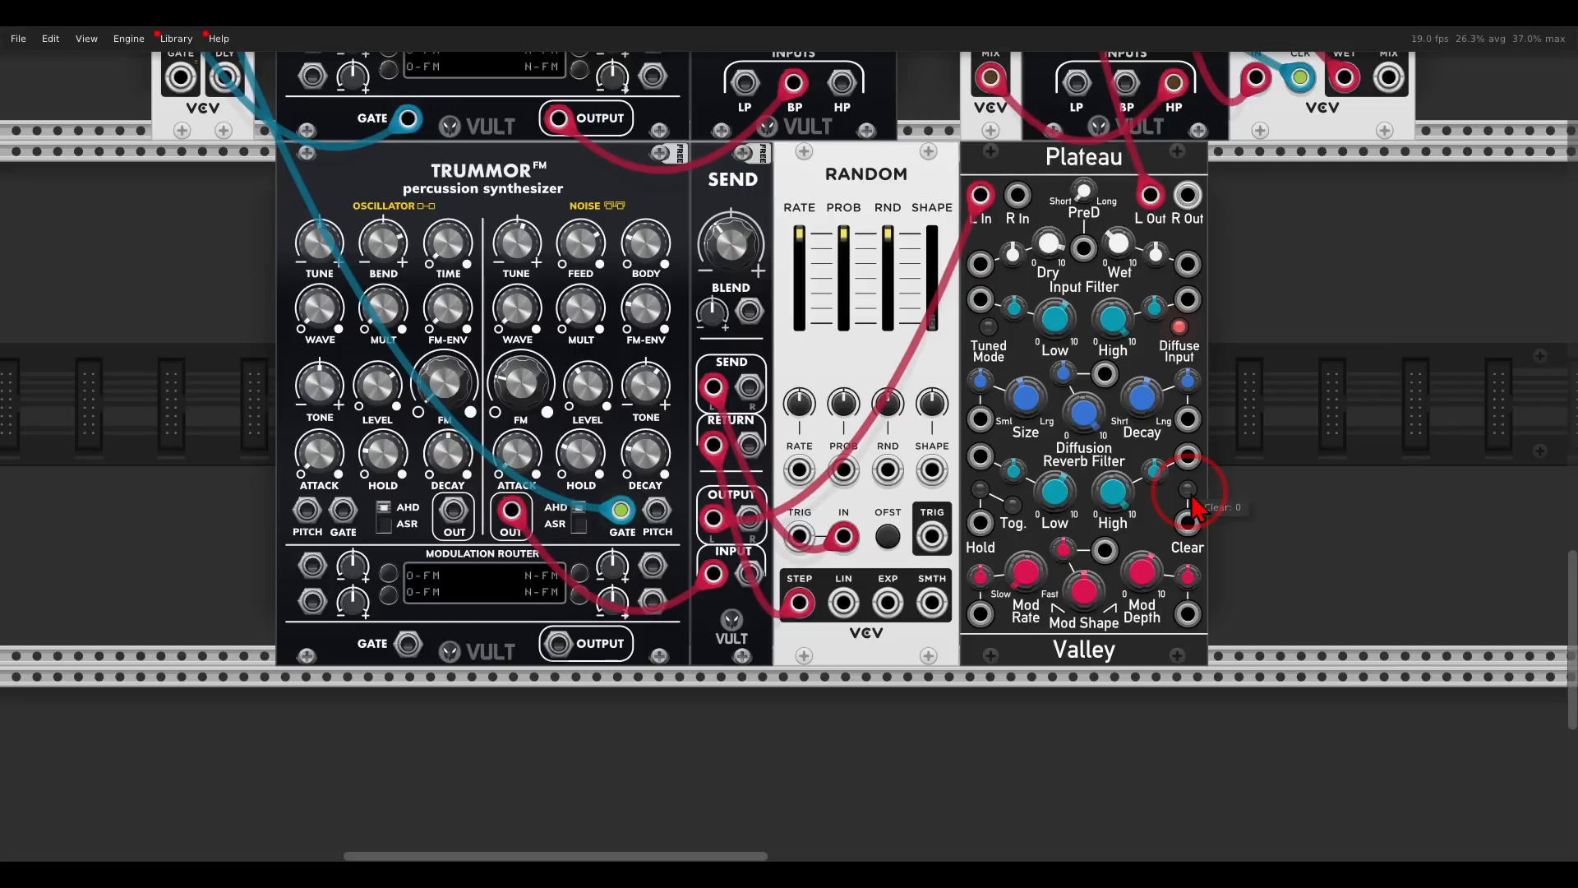
- Connect the flip output of Gates to Plateau's Clear input
{"action": "left_click_drag", "start_coordinate": [1116, 407], "coordinate": [1170, 465]}
{"action": "scroll", "coordinate": [1292, 463], "scroll_direction": "down", "scroll_amount": 1}
{"action": "scroll", "coordinate": [1292, 463], "scroll_direction": "down", "scroll_amount": 1}
{"action": "scroll", "coordinate": [1194, 454], "scroll_direction": "up", "scroll_amount": 1}
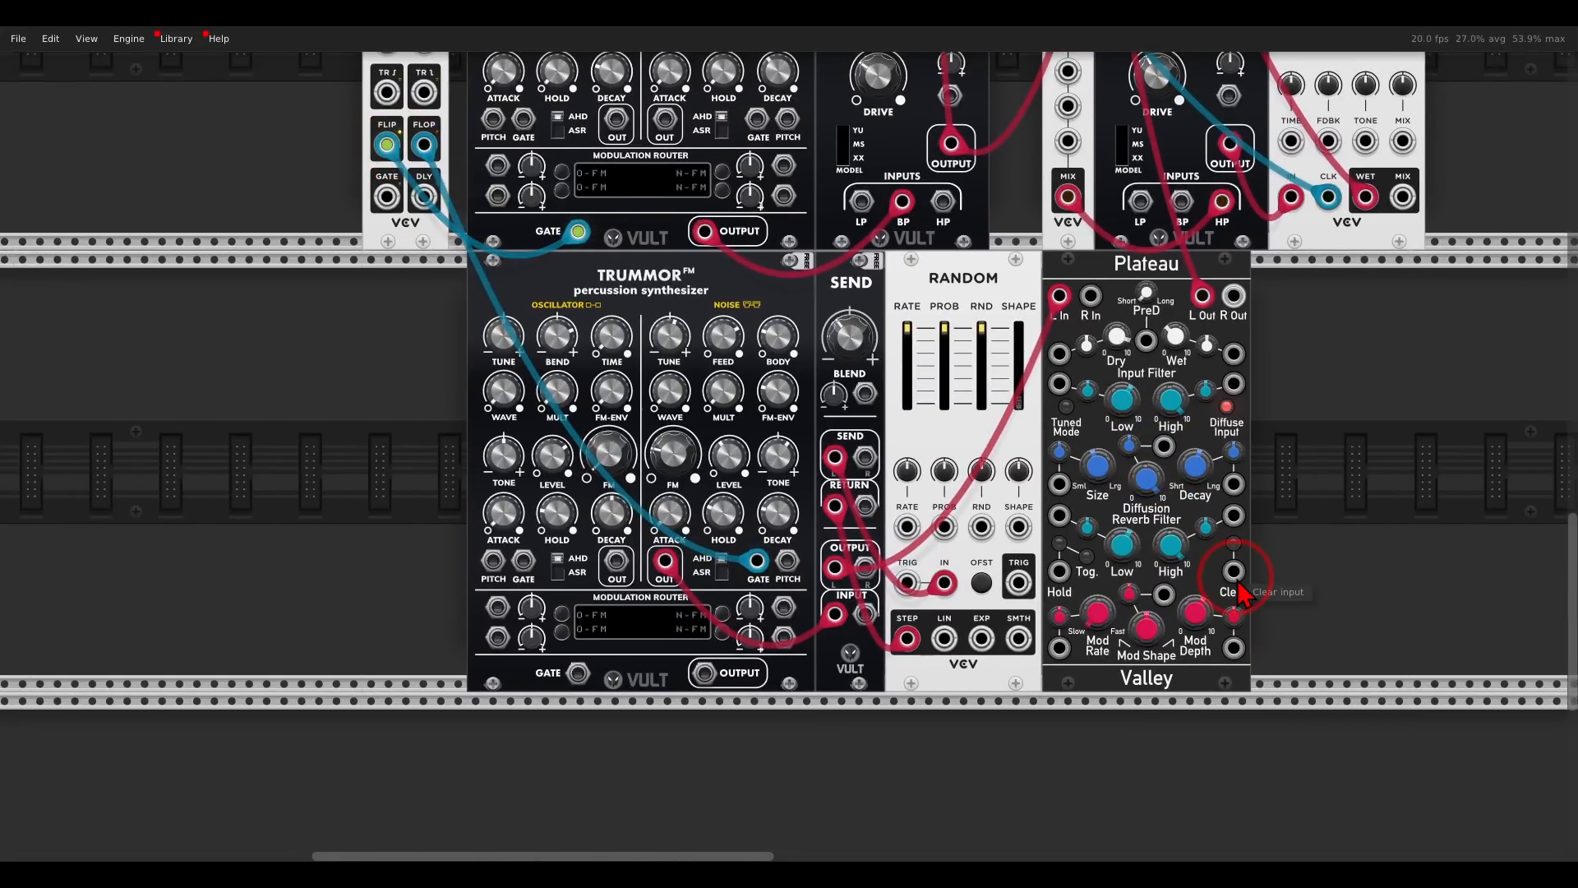
{"action": "left_click_drag", "start_coordinate": [1234, 571], "coordinate": [386, 145]}
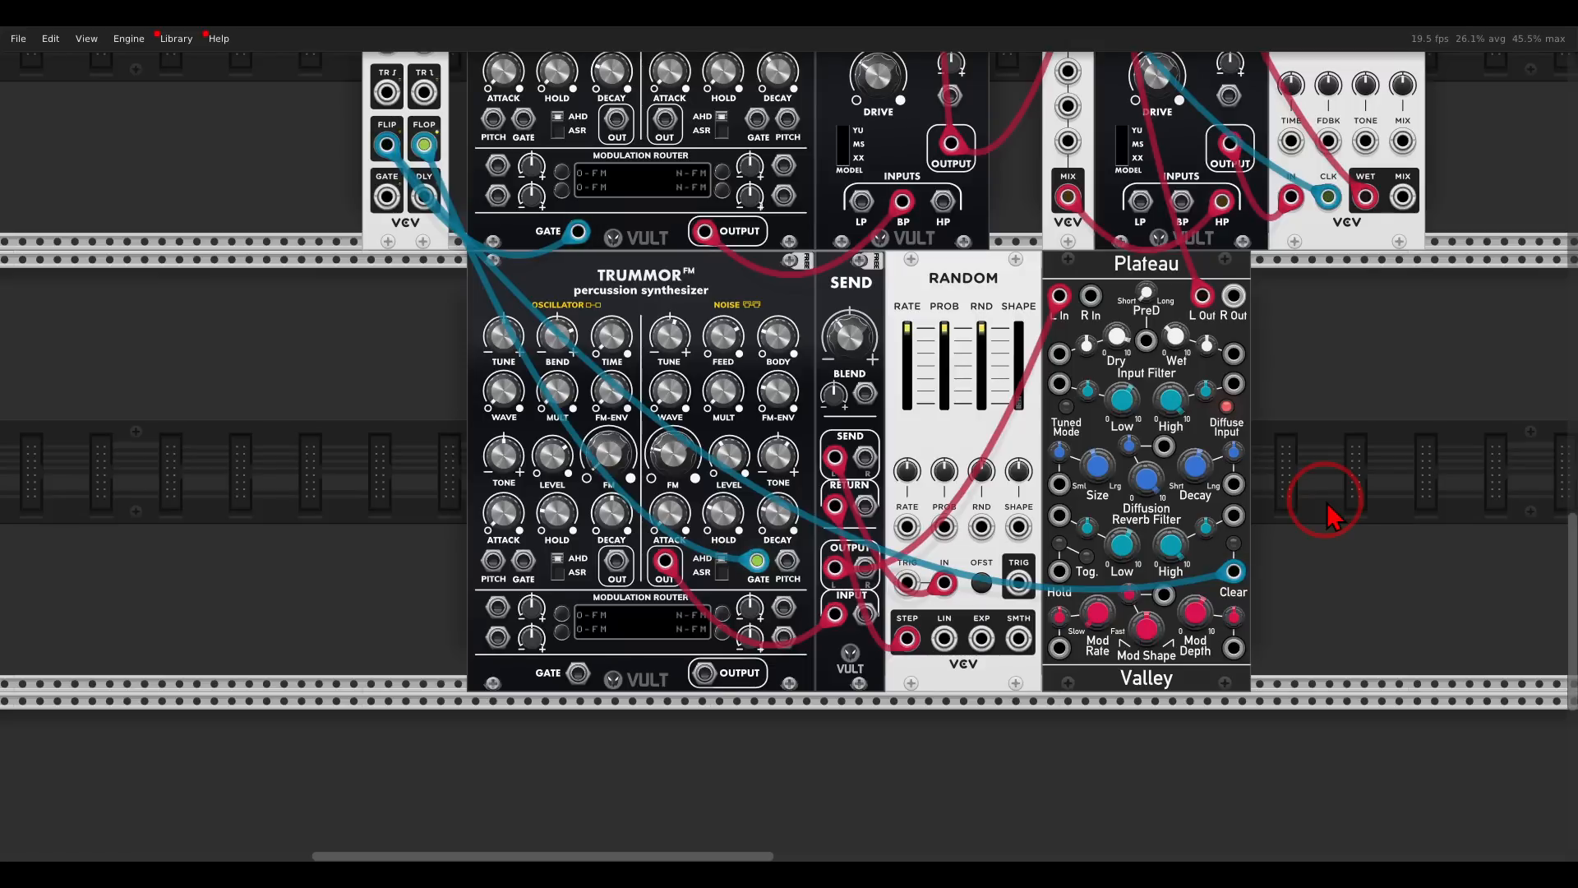
- Turn off the solo on mixer track 5 and look over the whole patch
{"action": "scroll", "coordinate": [1326, 492], "scroll_direction": "down", "scroll_amount": 3}
{"action": "scroll", "coordinate": [1427, 253], "scroll_direction": "down", "scroll_amount": 1}
{"action": "left_click_drag", "start_coordinate": [1390, 339], "coordinate": [1119, 849]}
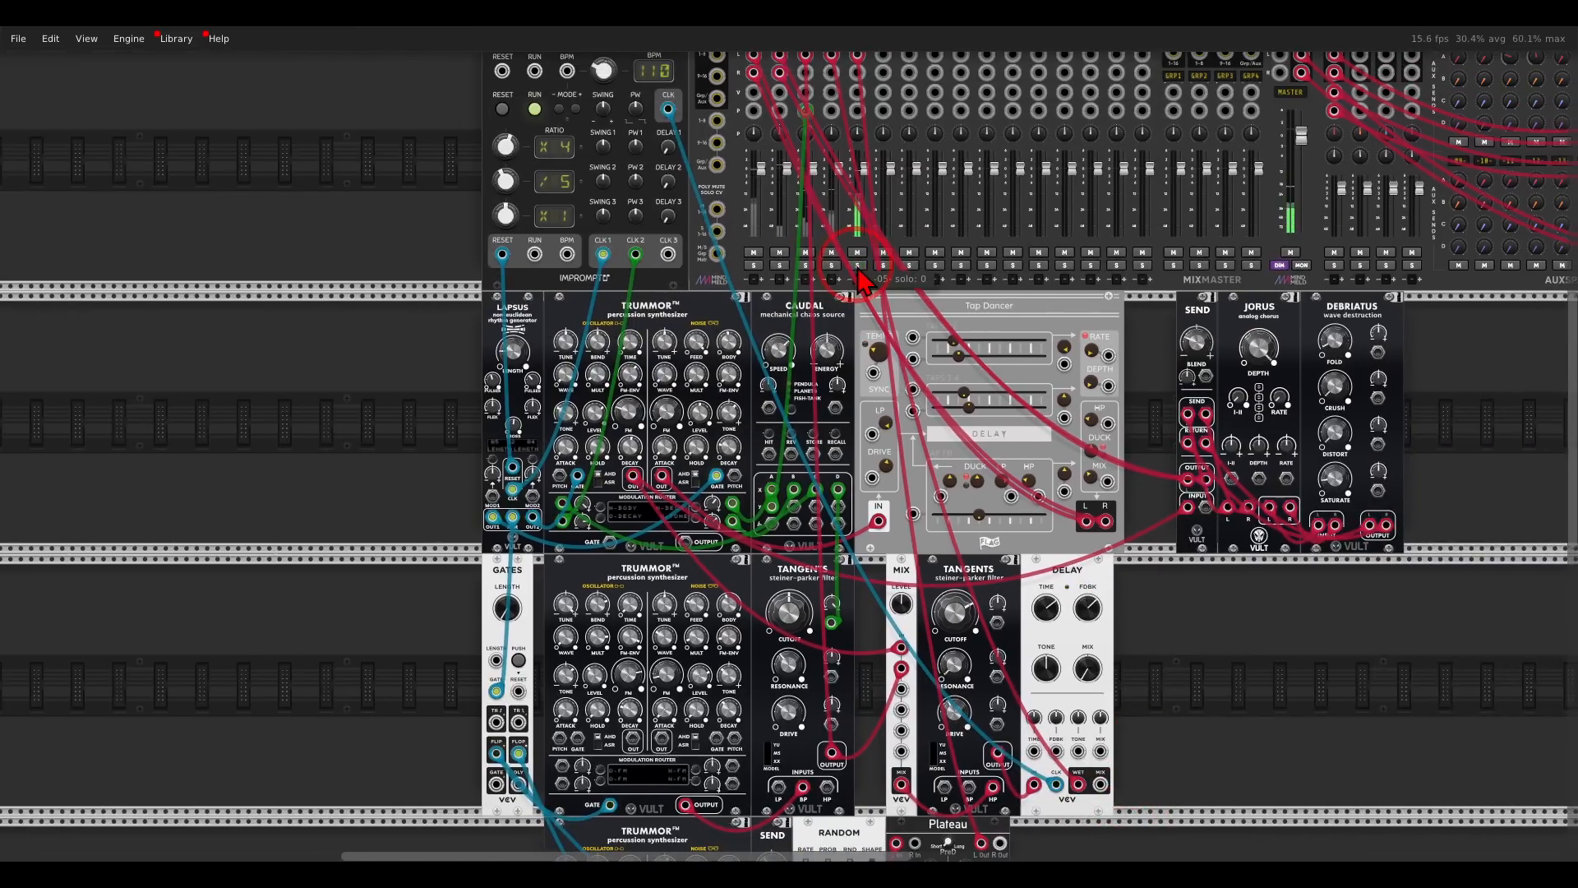
{"action": "left_click_drag", "start_coordinate": [1202, 617], "coordinate": [1176, 604]}
{"action": "scroll", "coordinate": [1151, 567], "scroll_direction": "down", "scroll_amount": 2}
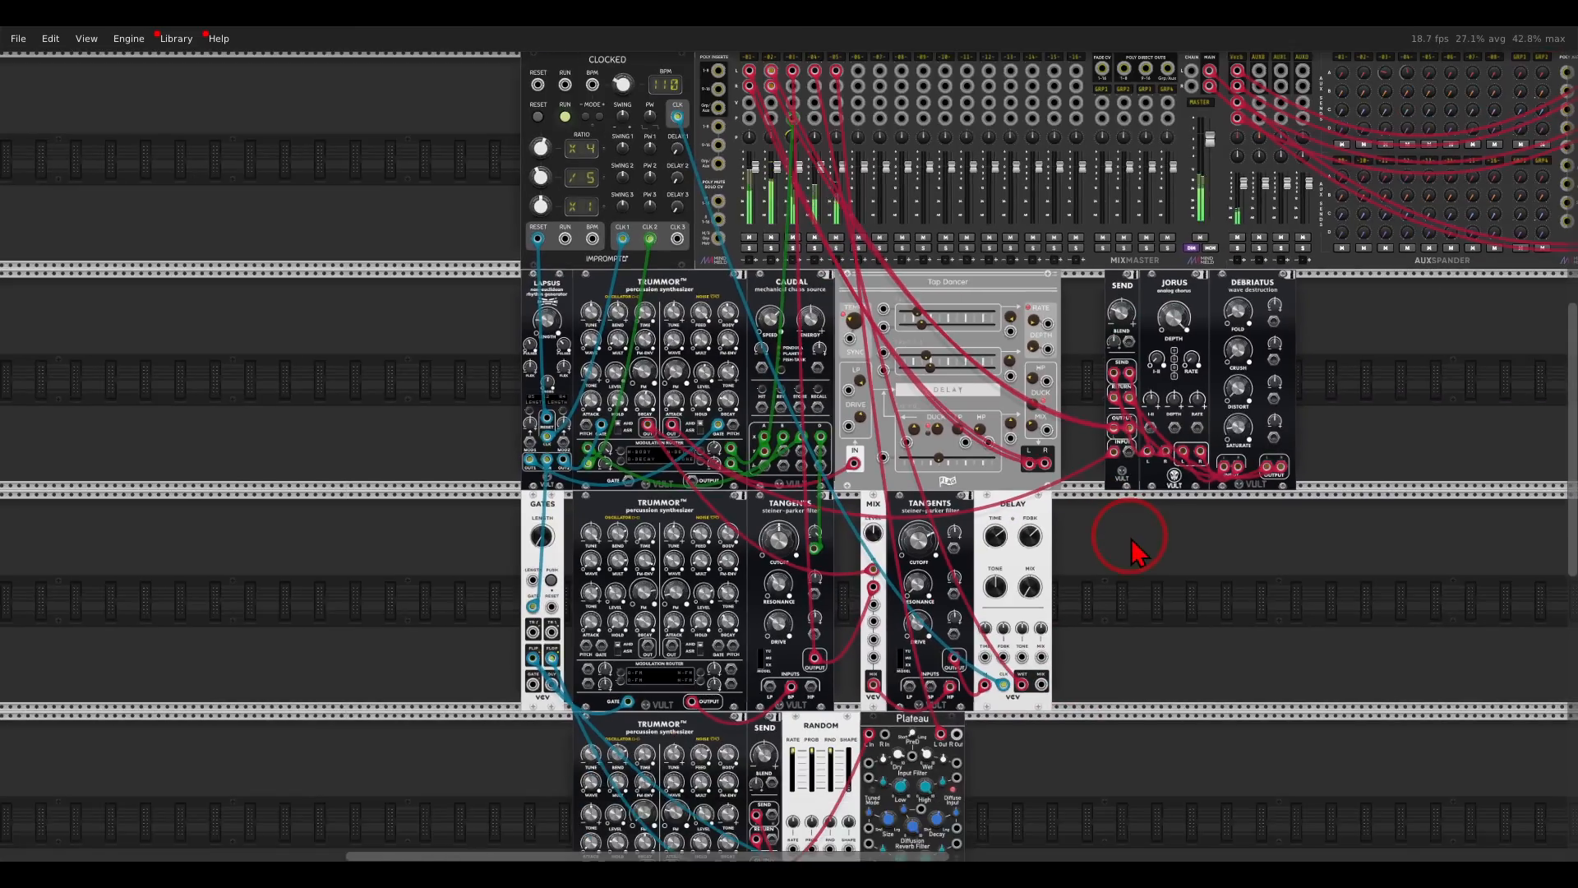
{"action": "left_click_drag", "start_coordinate": [1137, 546], "coordinate": [1121, 416]}
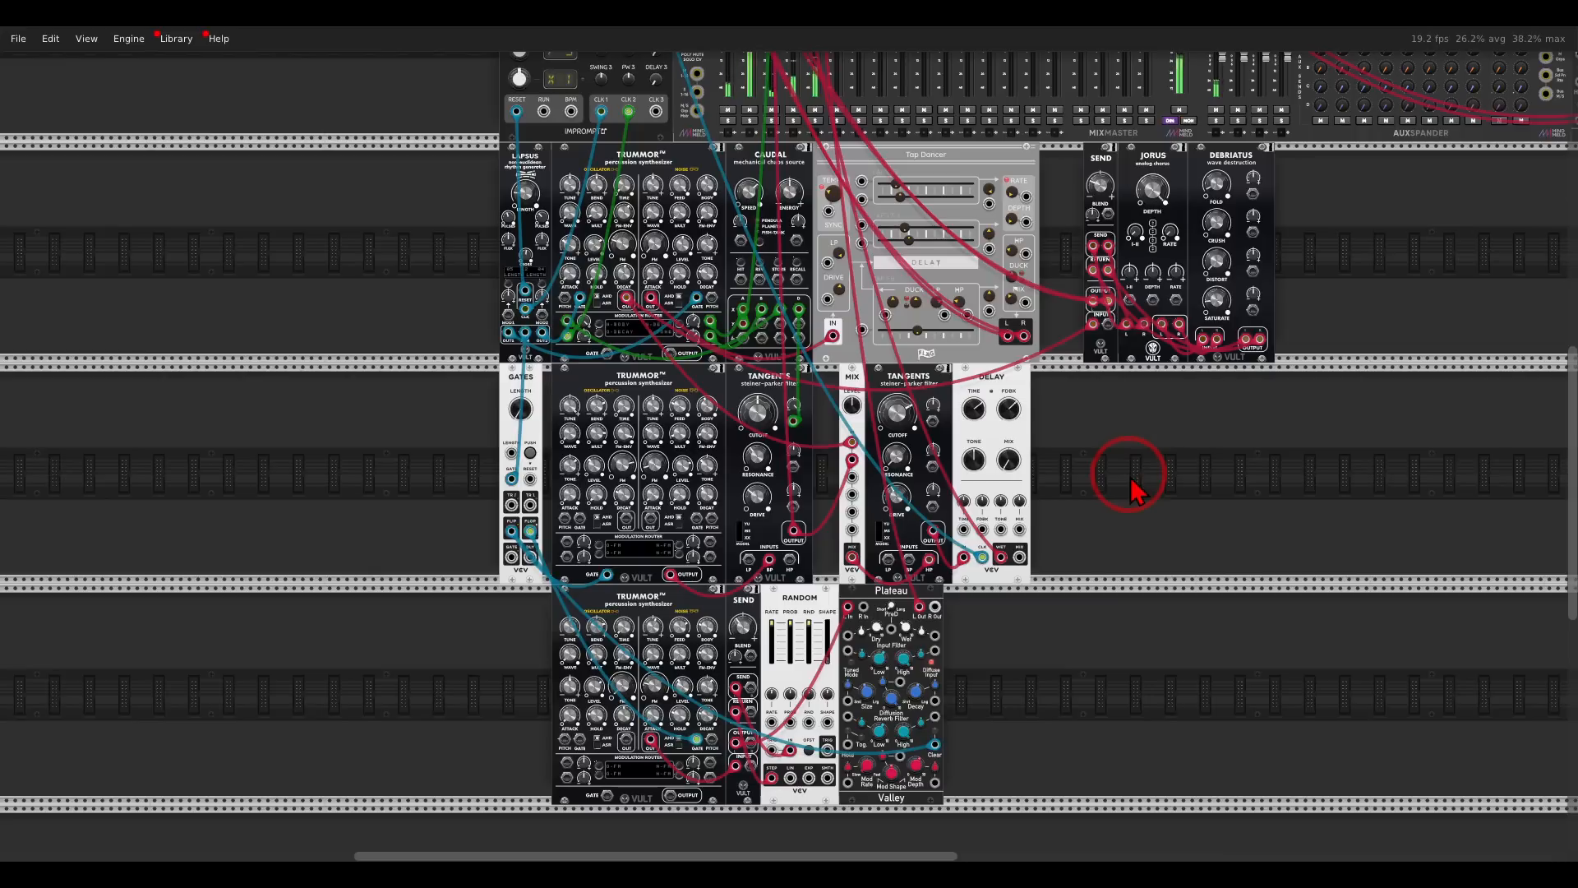
- Add a fourth Trummor FM module directly above Clocked
{"action": "left_click_drag", "start_coordinate": [1127, 433], "coordinate": [1152, 687]}
{"action": "scroll", "coordinate": [770, 263], "scroll_direction": "up", "scroll_amount": 3}
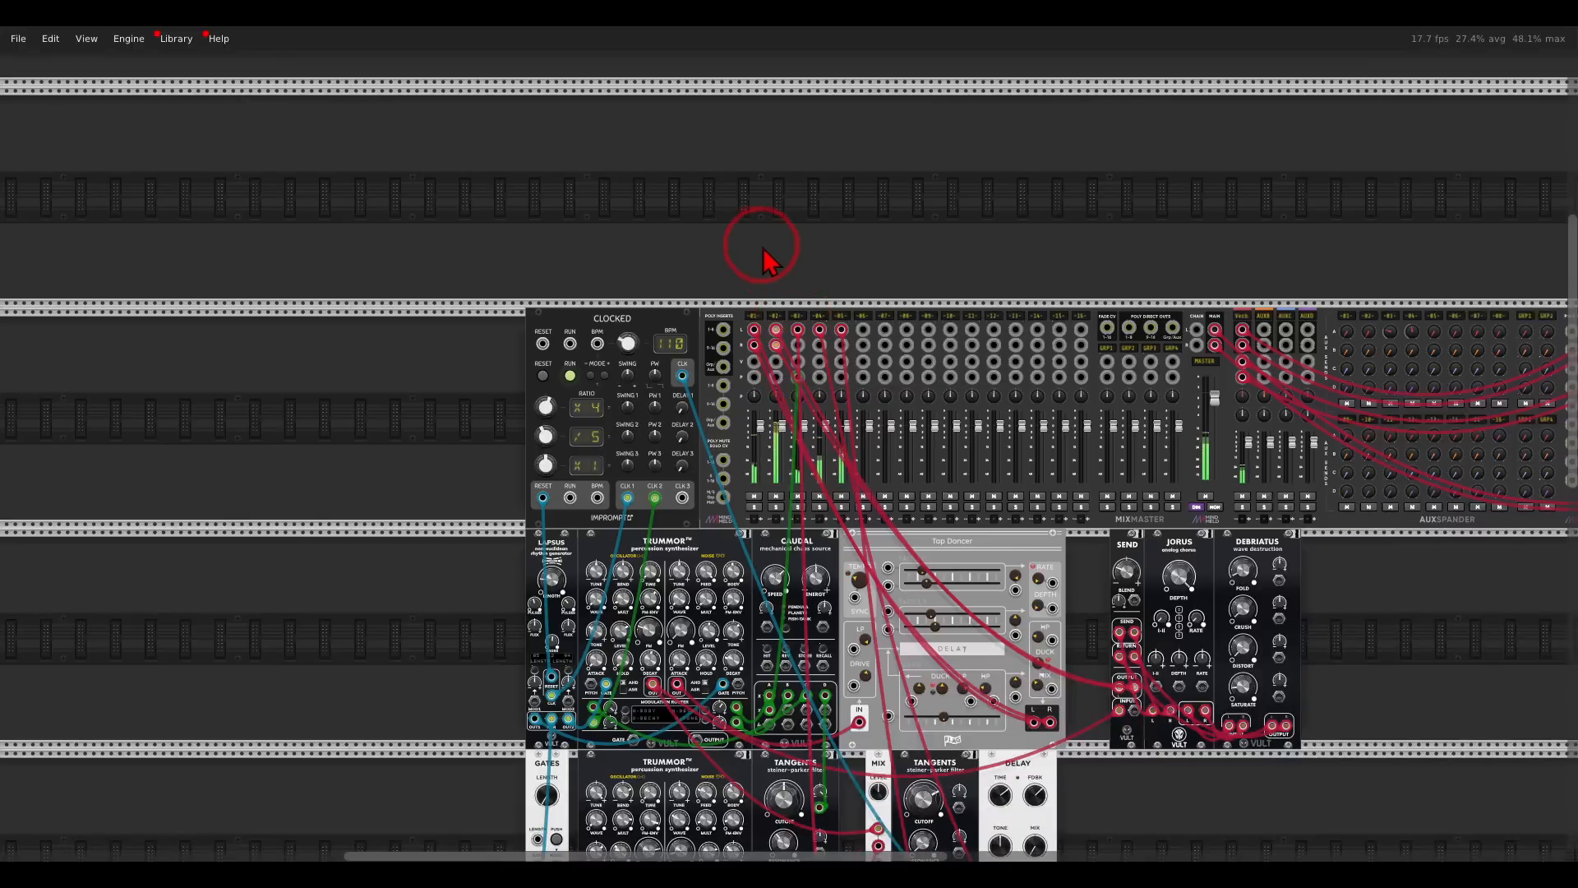
{"action": "scroll", "coordinate": [764, 254], "scroll_direction": "up", "scroll_amount": 2}
{"action": "left_click_drag", "start_coordinate": [755, 167], "coordinate": [825, 291]}
{"action": "right_click", "coordinate": [828, 291]}
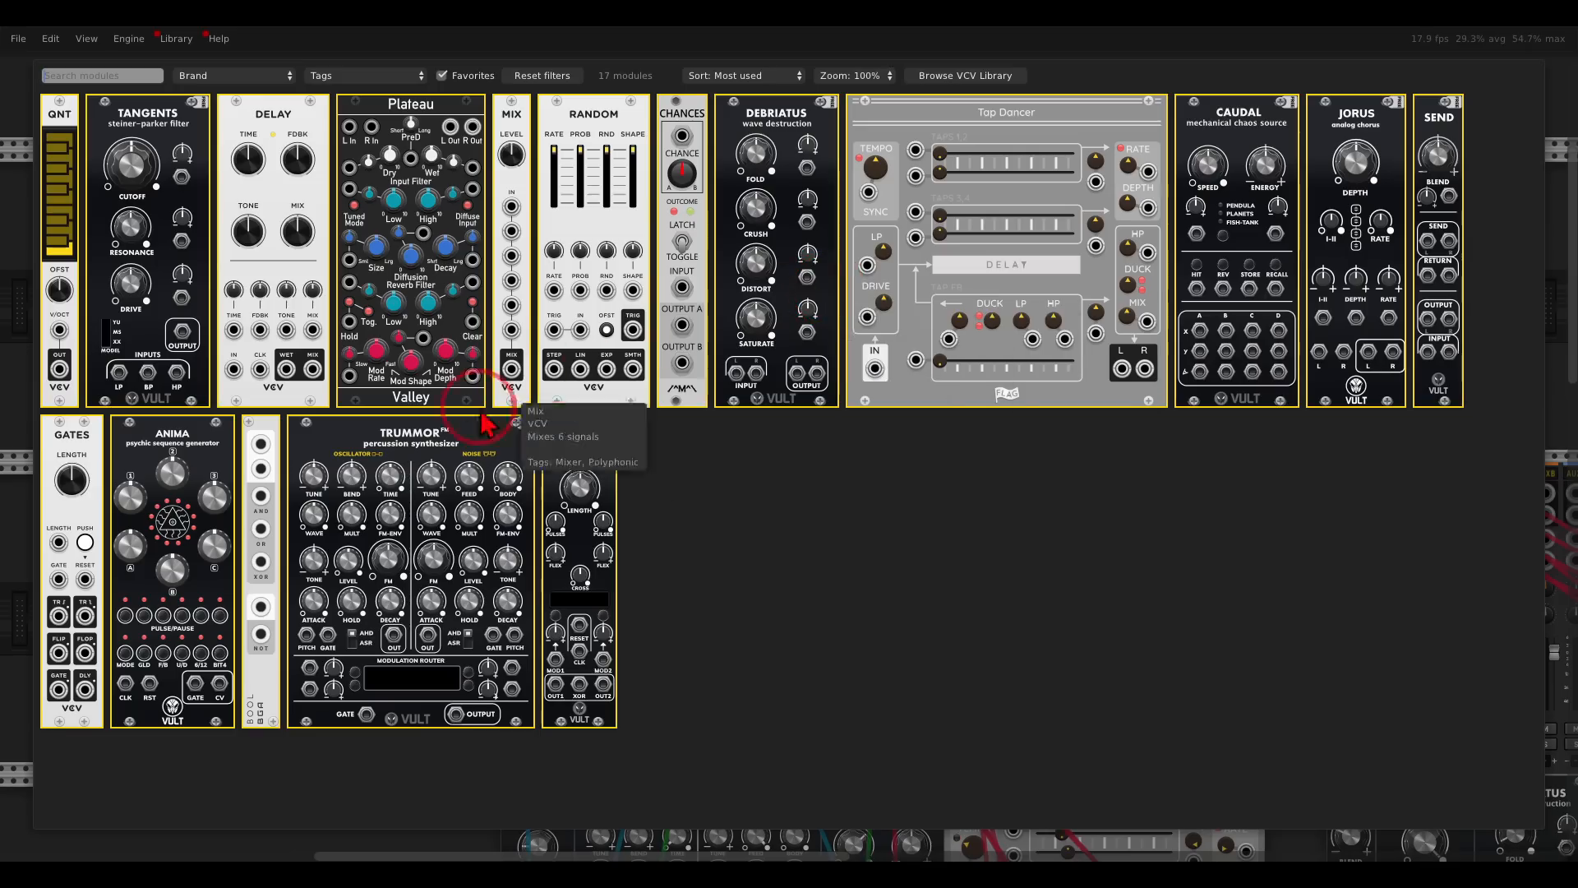
{"action": "left_click_drag", "start_coordinate": [458, 444], "coordinate": [642, 353]}
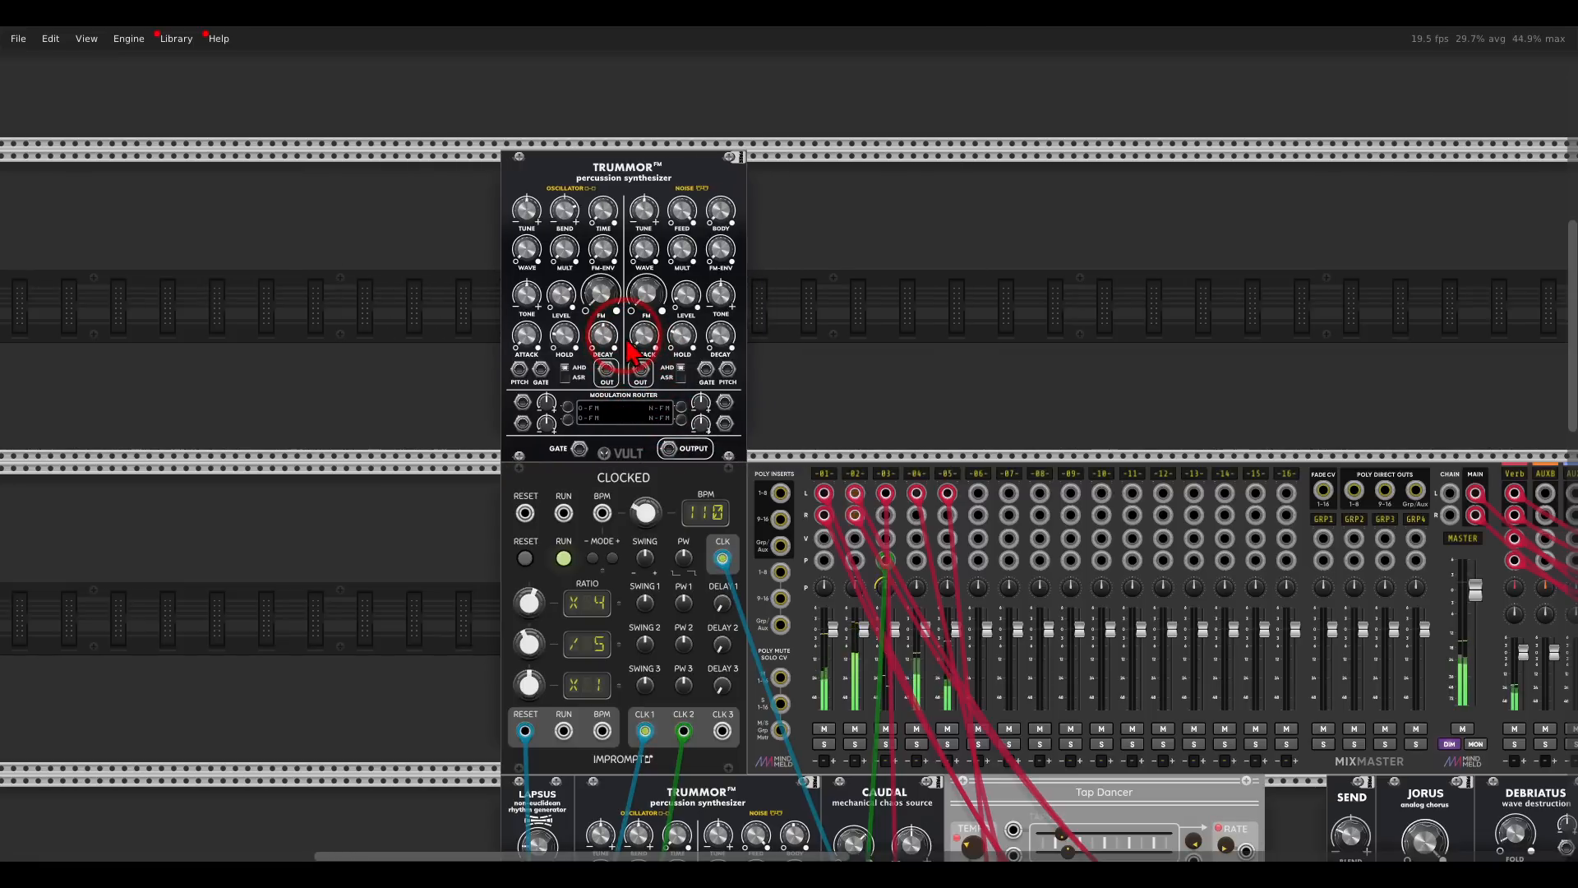
- Patch Clocked's master clock to the fourth Trummor's gate and its output to mixer track 6, and solo that track
{"action": "left_click_drag", "start_coordinate": [806, 370], "coordinate": [862, 297]}
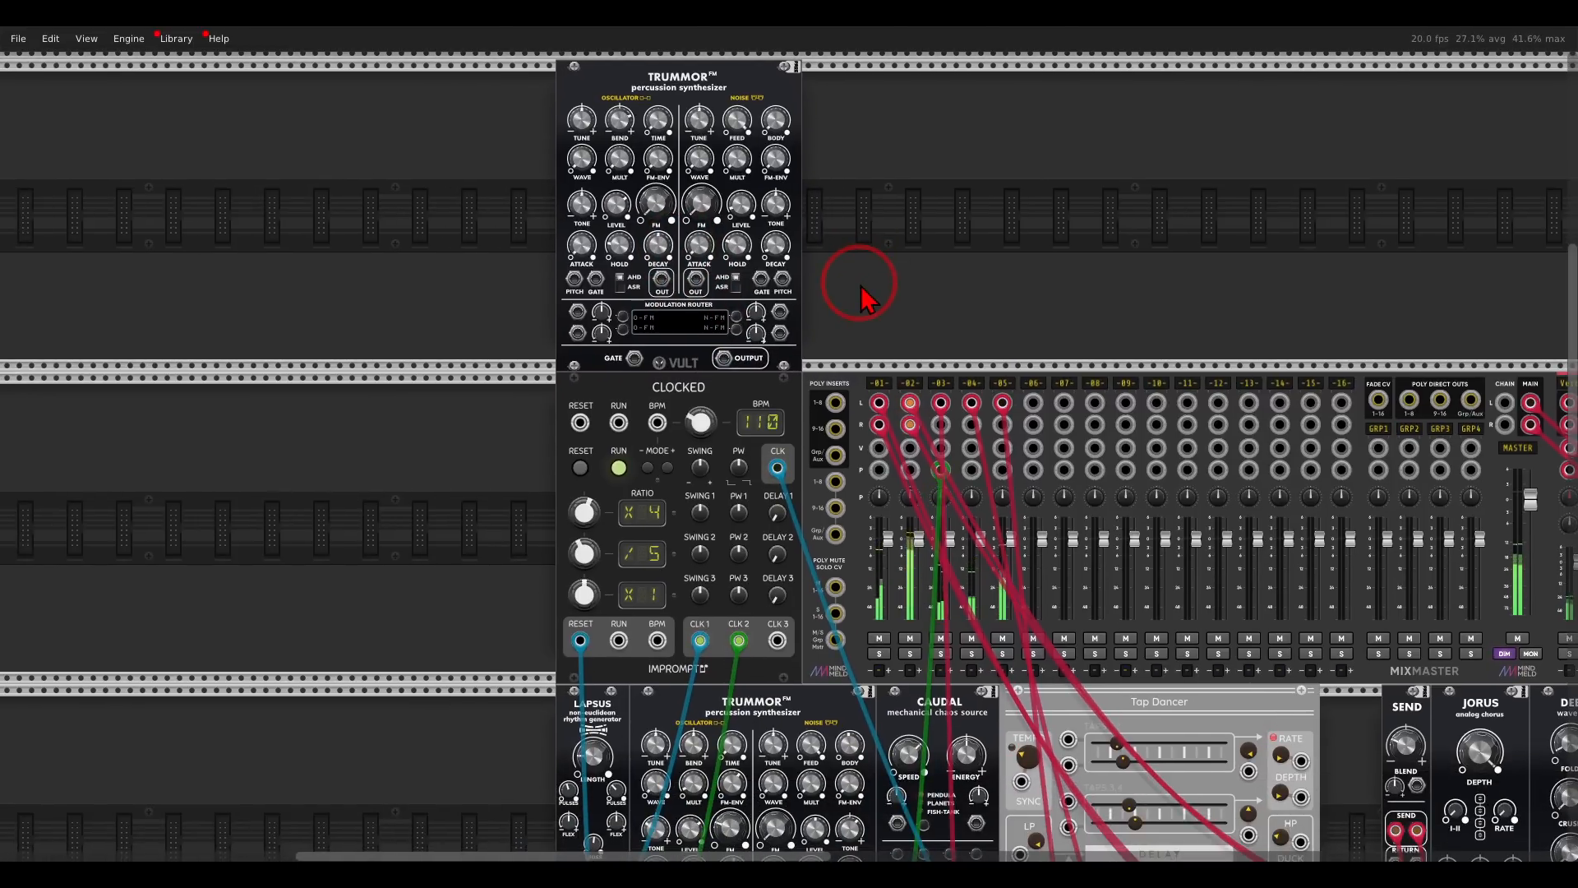
{"action": "left_click_drag", "start_coordinate": [635, 358], "coordinate": [777, 469]}
{"action": "left_click_drag", "start_coordinate": [724, 359], "coordinate": [1034, 403]}
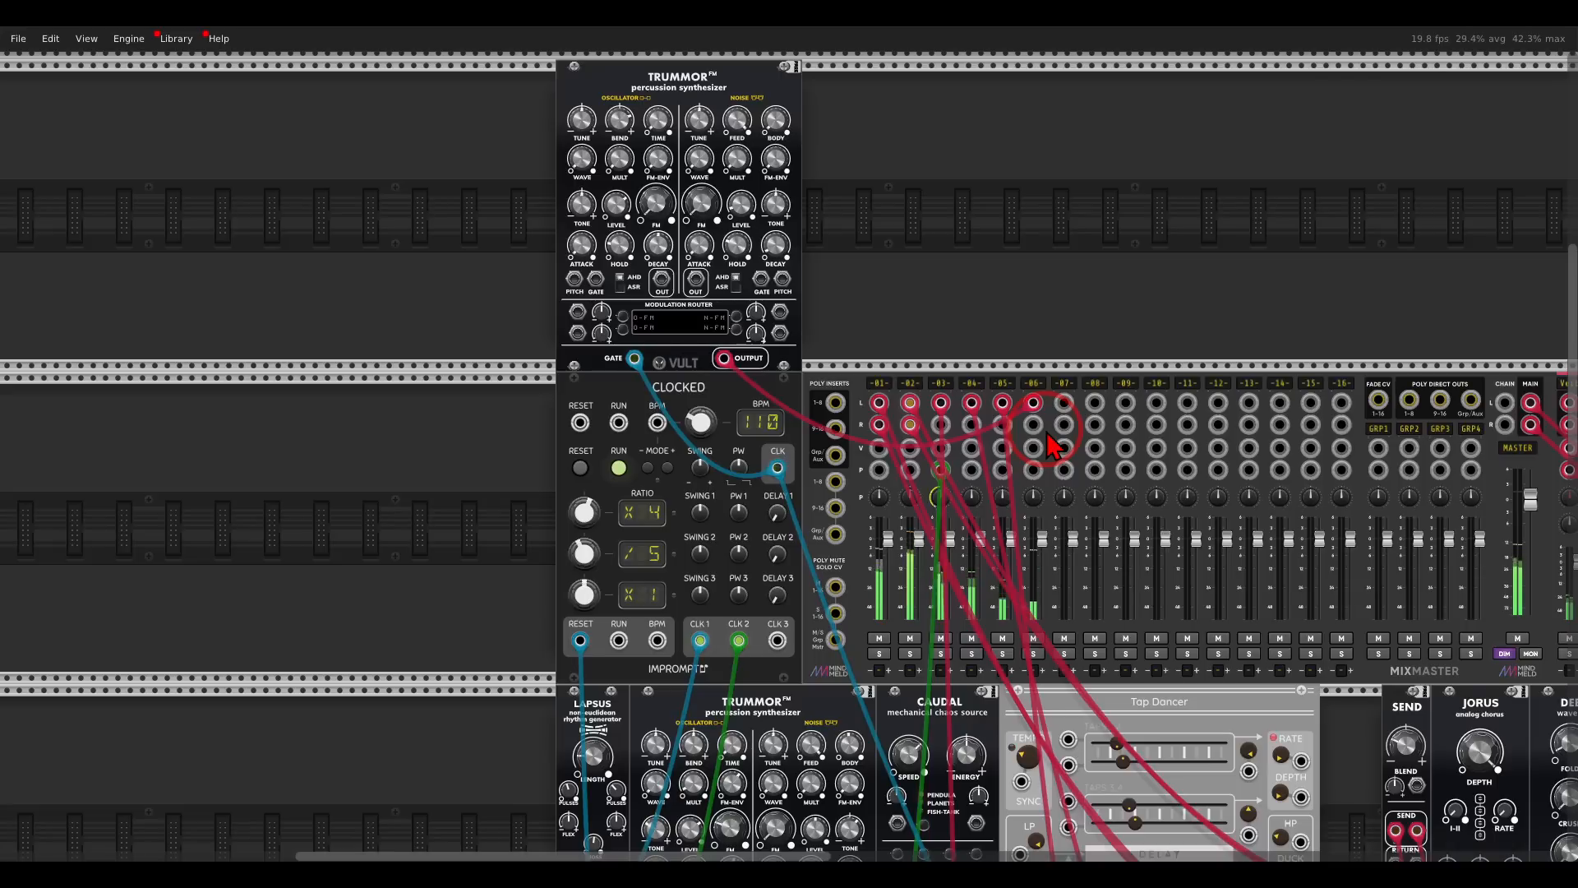
{"action": "left_click", "coordinate": [1033, 653]}
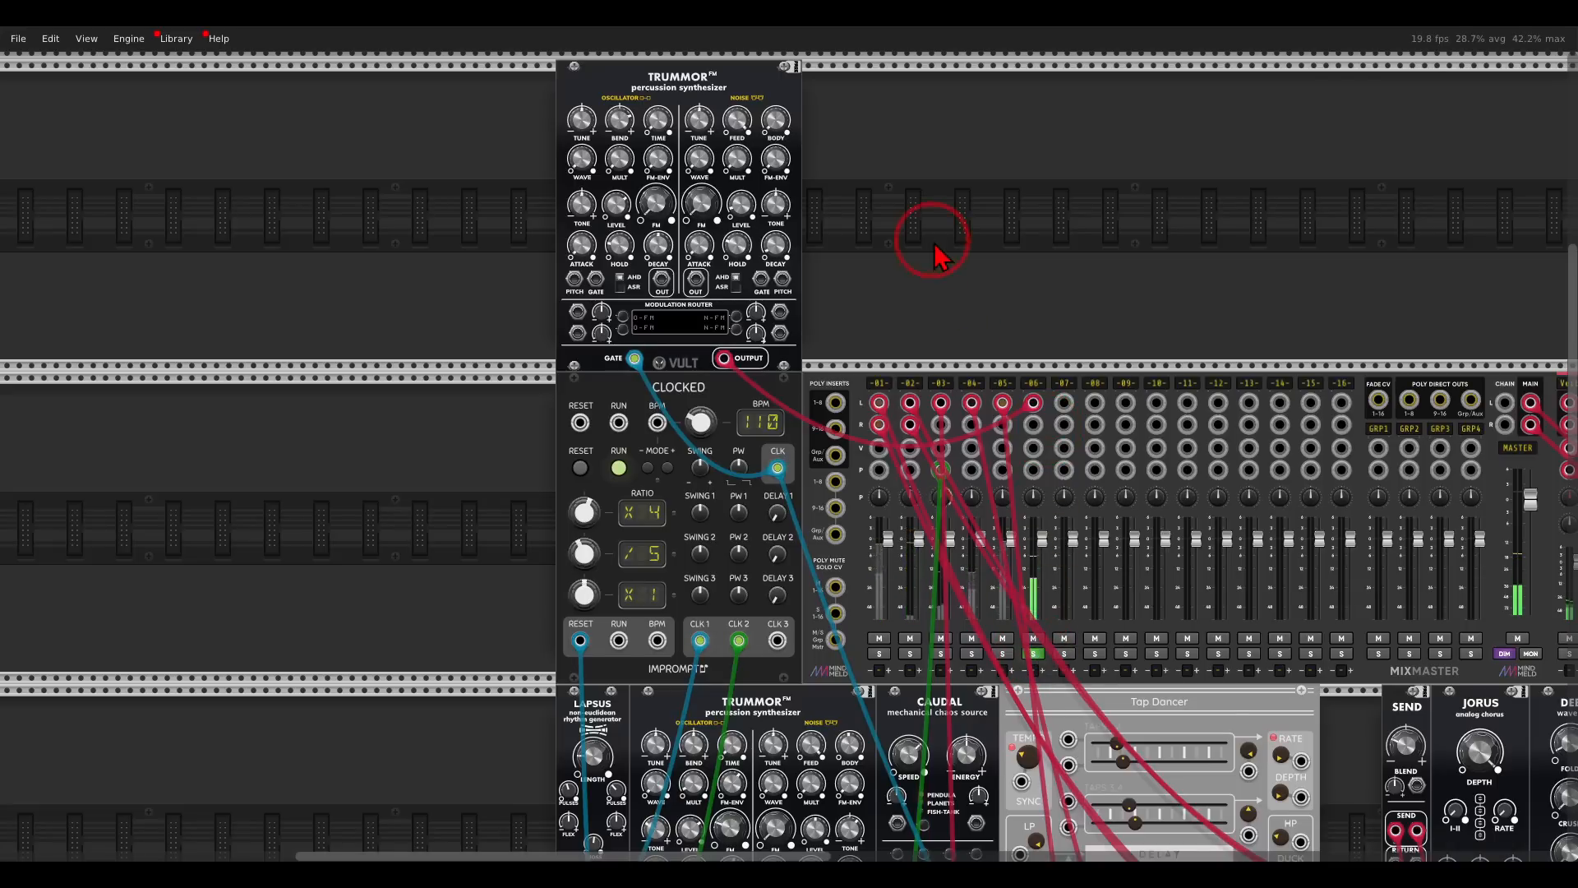
- Raise the fourth Trummor's oscillator Time and FM envelope amount and lower the oscillator Tone
{"action": "left_click_drag", "start_coordinate": [937, 255], "coordinate": [1149, 288]}
{"action": "scroll", "coordinate": [958, 209], "scroll_direction": "up", "scroll_amount": 4}
{"action": "scroll", "coordinate": [962, 201], "scroll_direction": "up", "scroll_amount": 4}
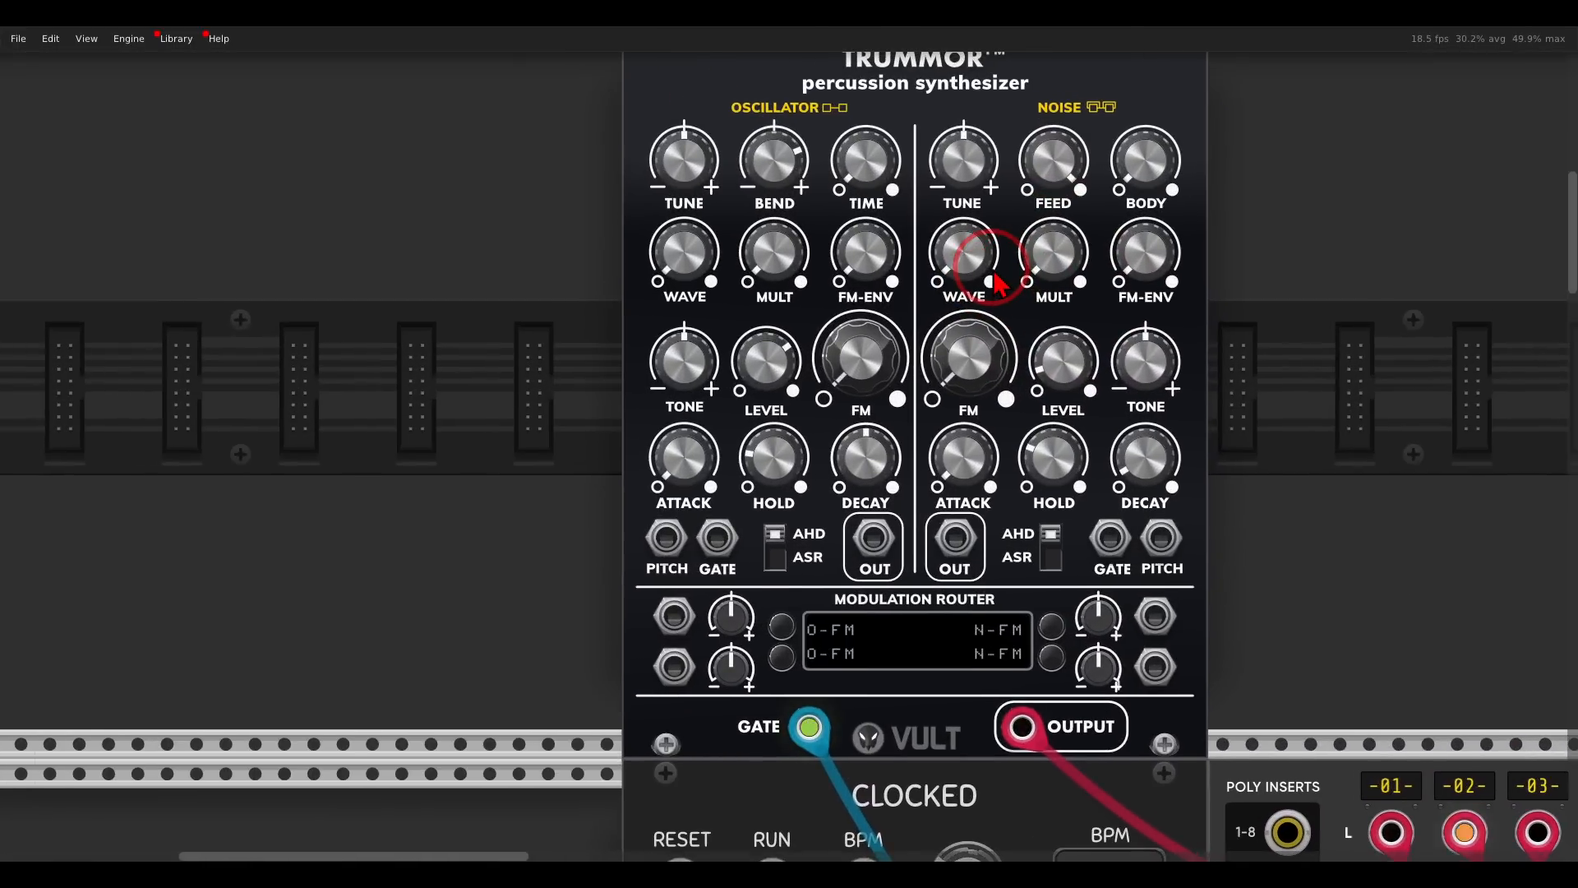
{"action": "scroll", "coordinate": [995, 279], "scroll_direction": "down", "scroll_amount": 2}
{"action": "mouse_move", "coordinate": [847, 388]}
{"action": "left_click_drag", "start_coordinate": [846, 388], "coordinate": [829, 360]}
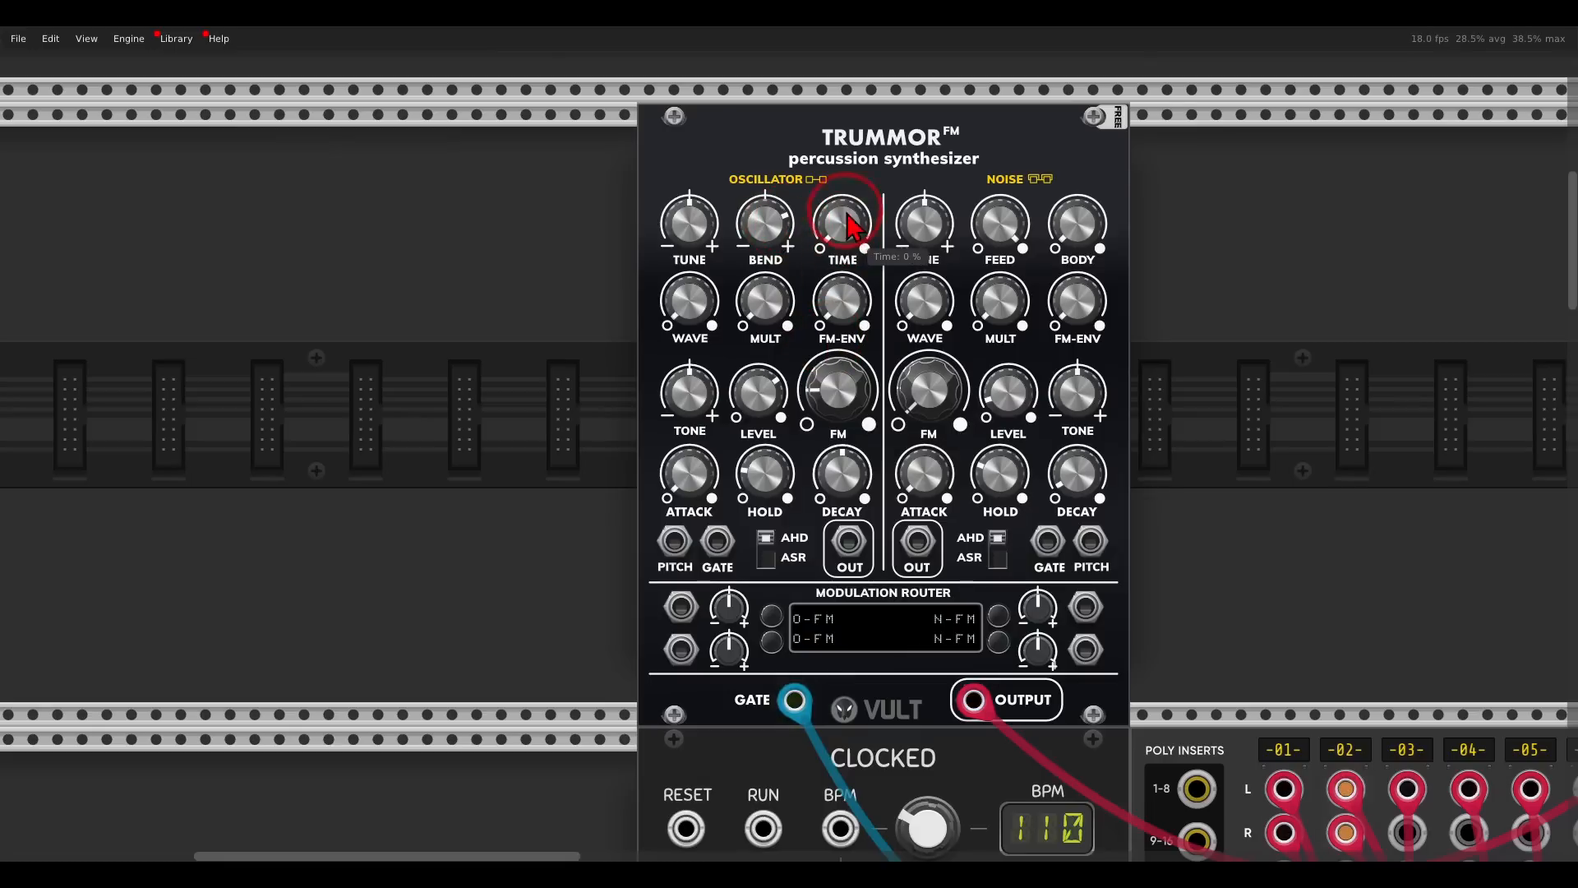
{"action": "left_click_drag", "start_coordinate": [844, 302], "coordinate": [810, 282]}
{"action": "left_click_drag", "start_coordinate": [685, 389], "coordinate": [692, 438]}
- Adjust the fourth Trummor's noise level and raise its noise Tone
{"action": "left_click_drag", "start_coordinate": [1007, 401], "coordinate": [988, 372]}
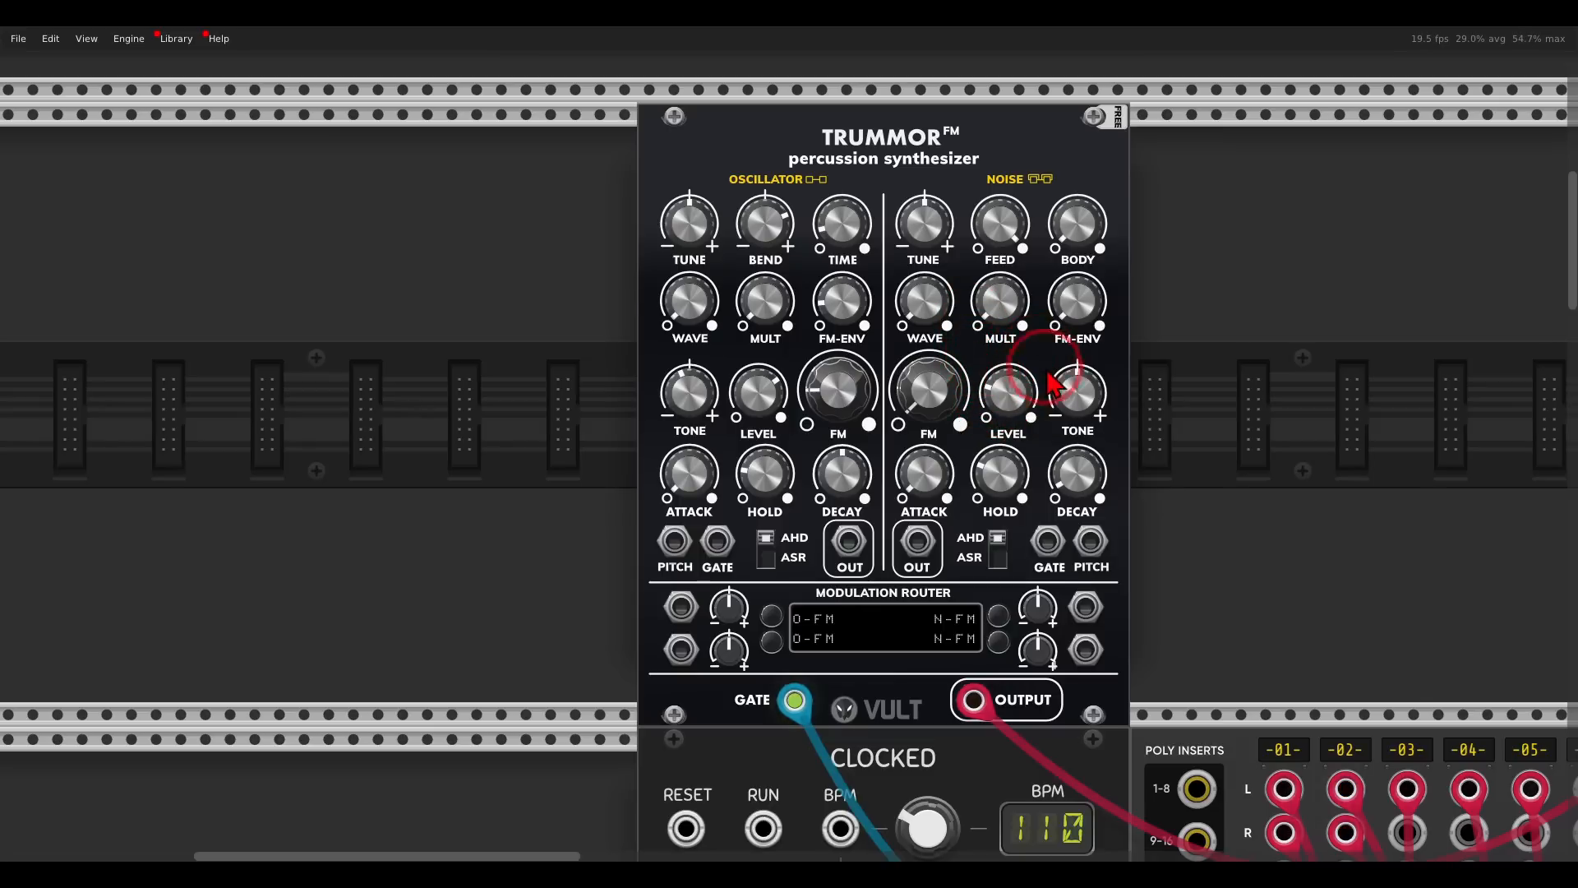
{"action": "left_click_drag", "start_coordinate": [1079, 411], "coordinate": [1037, 342]}
{"action": "left_click_drag", "start_coordinate": [1018, 398], "coordinate": [1023, 410]}
- Adjust the hold and decay of the fourth Trummor's oscillator envelope
{"action": "left_click_drag", "start_coordinate": [778, 473], "coordinate": [790, 557]}
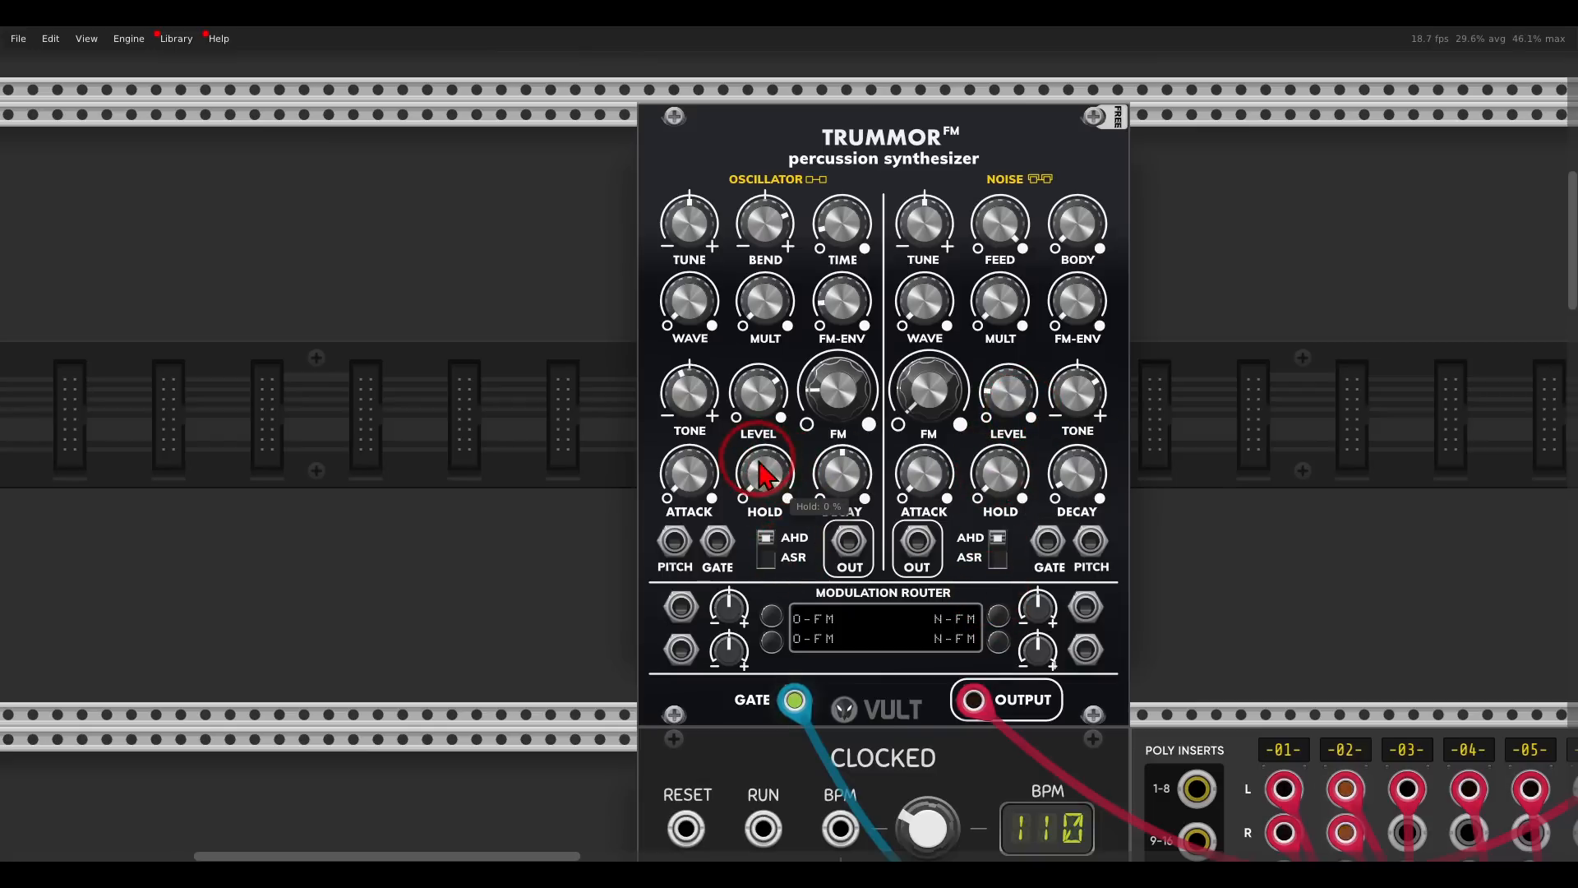
{"action": "left_click_drag", "start_coordinate": [772, 481], "coordinate": [722, 381]}
{"action": "left_click_drag", "start_coordinate": [840, 470], "coordinate": [807, 395]}
- Turn off the solo on mixer track 6 and check track 2's gain setting
{"action": "left_click_drag", "start_coordinate": [1159, 530], "coordinate": [873, 355]}
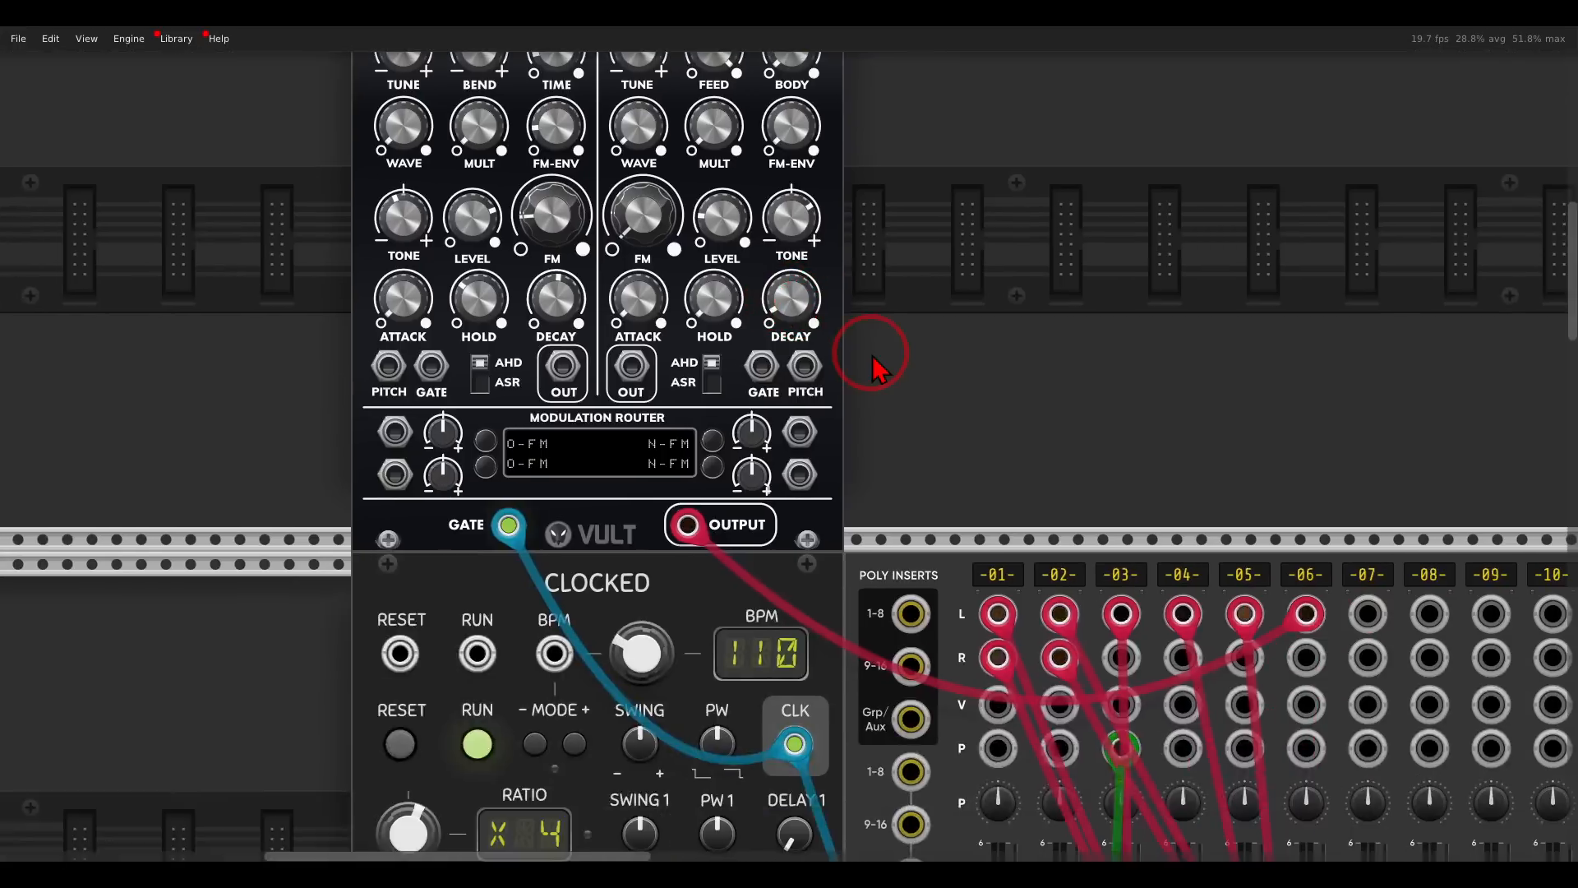
{"action": "scroll", "coordinate": [873, 355], "scroll_direction": "down", "scroll_amount": 3}
{"action": "left_click_drag", "start_coordinate": [1156, 403], "coordinate": [952, 232]}
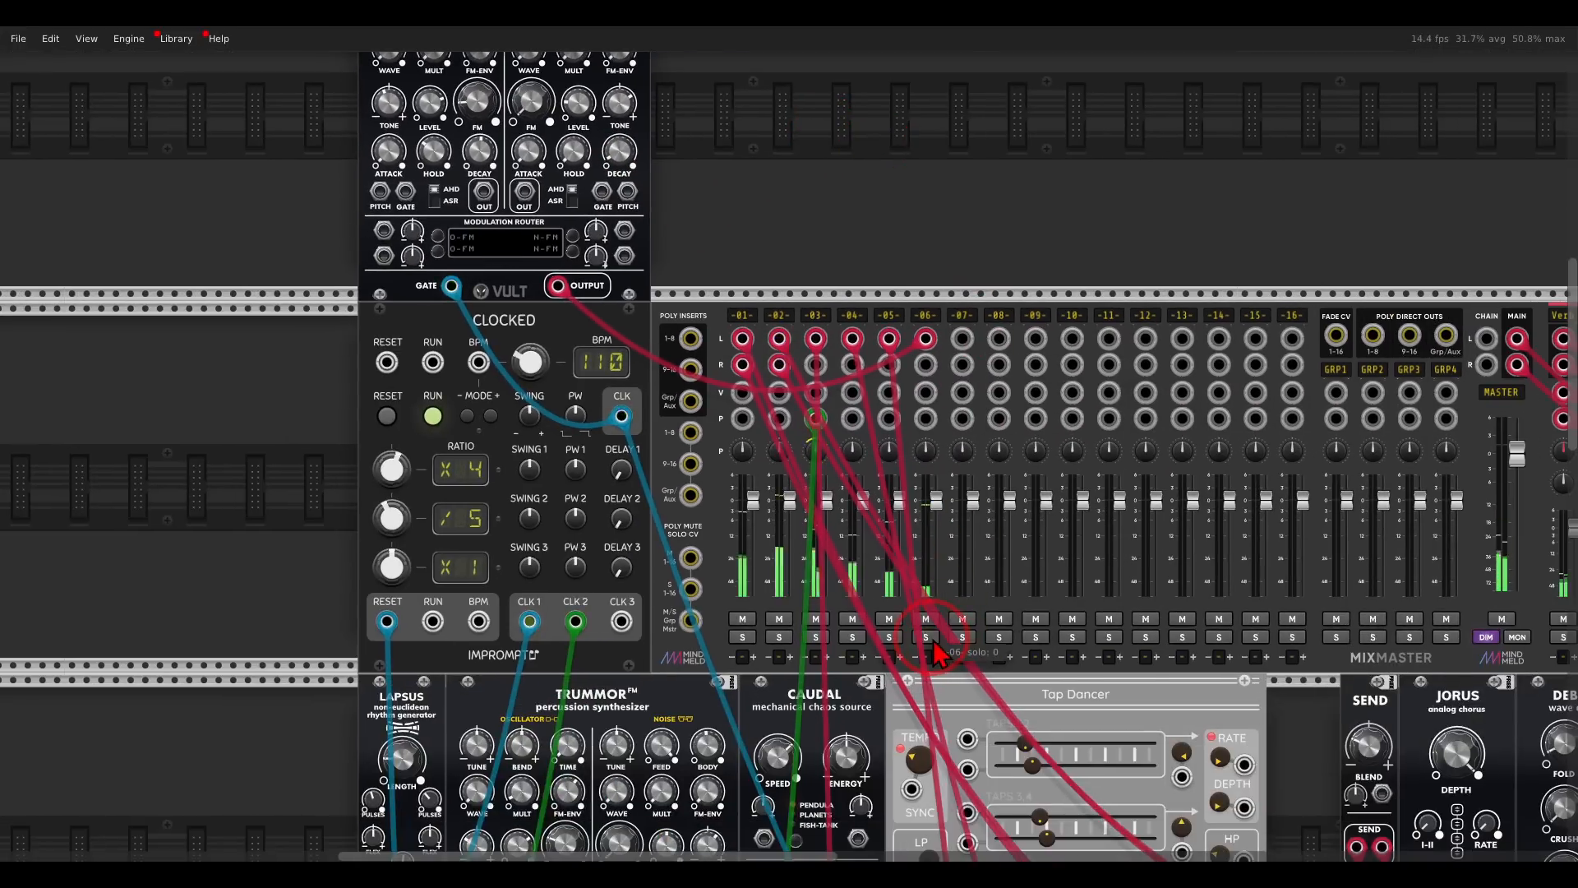
{"action": "right_click", "coordinate": [780, 327]}
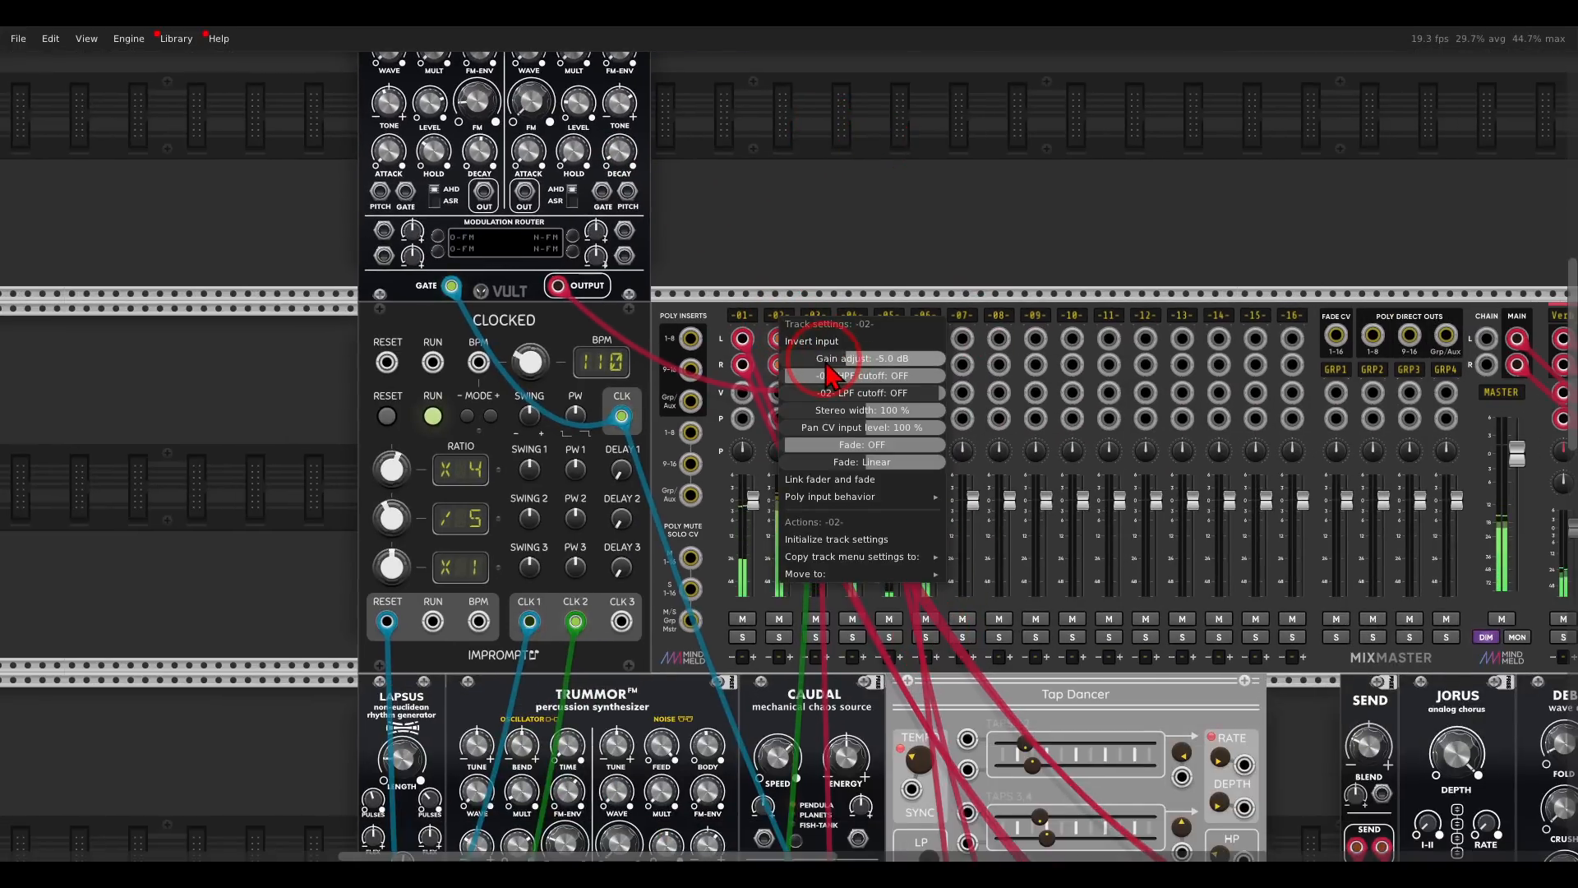
{"action": "left_click", "coordinate": [824, 253]}
- Raise the gain of mixer track 6 to about 5 dB
{"action": "right_click", "coordinate": [925, 325]}
{"action": "left_click_drag", "start_coordinate": [980, 362], "coordinate": [1055, 372]}
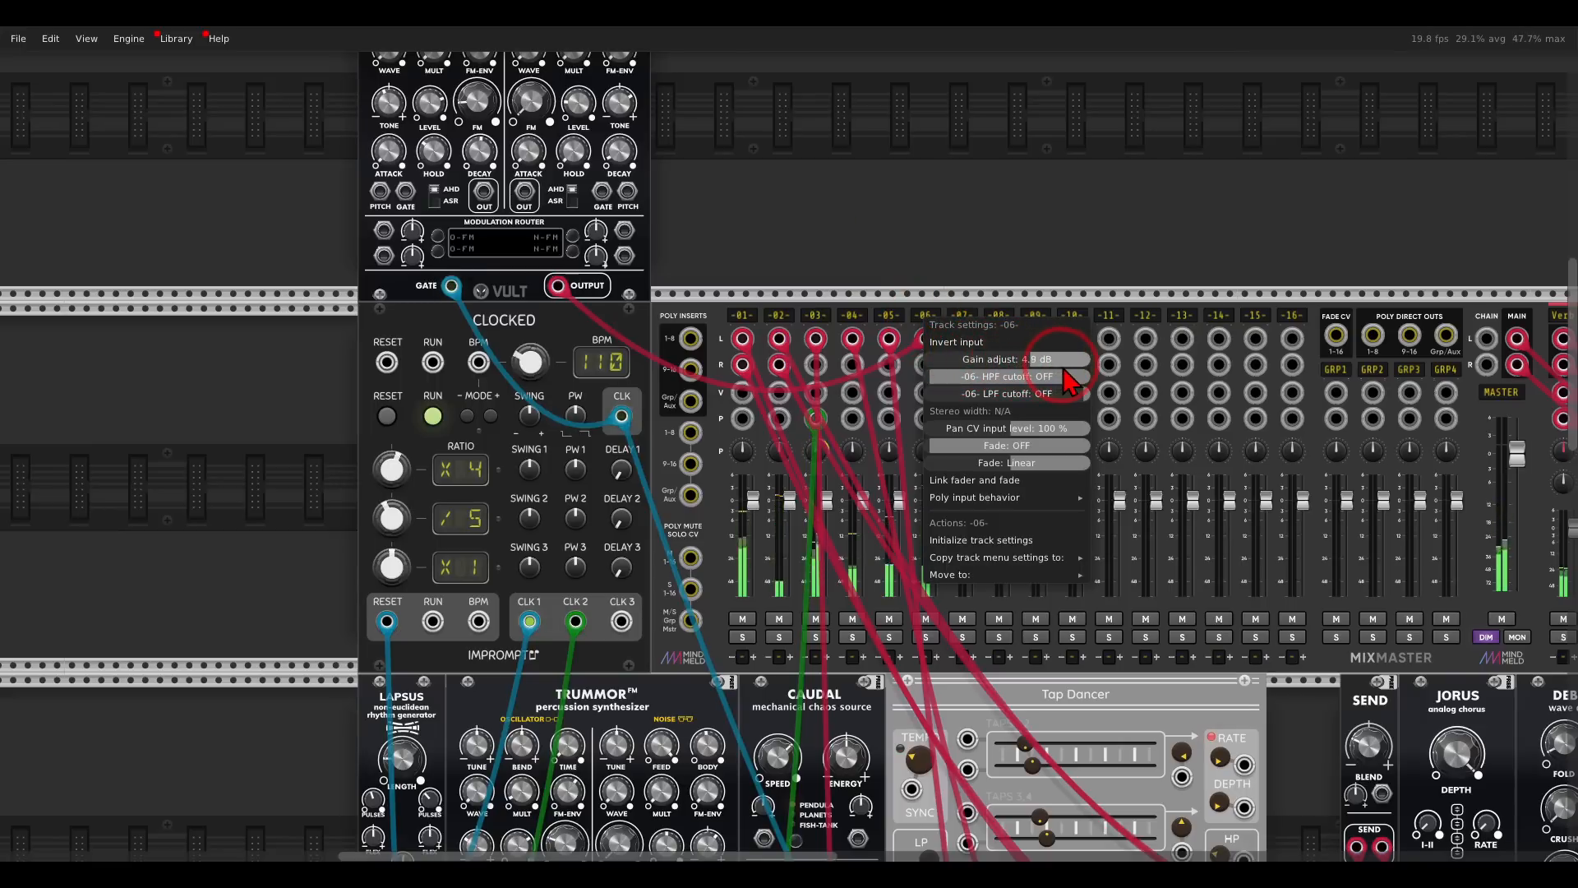
{"action": "left_click", "coordinate": [968, 256]}
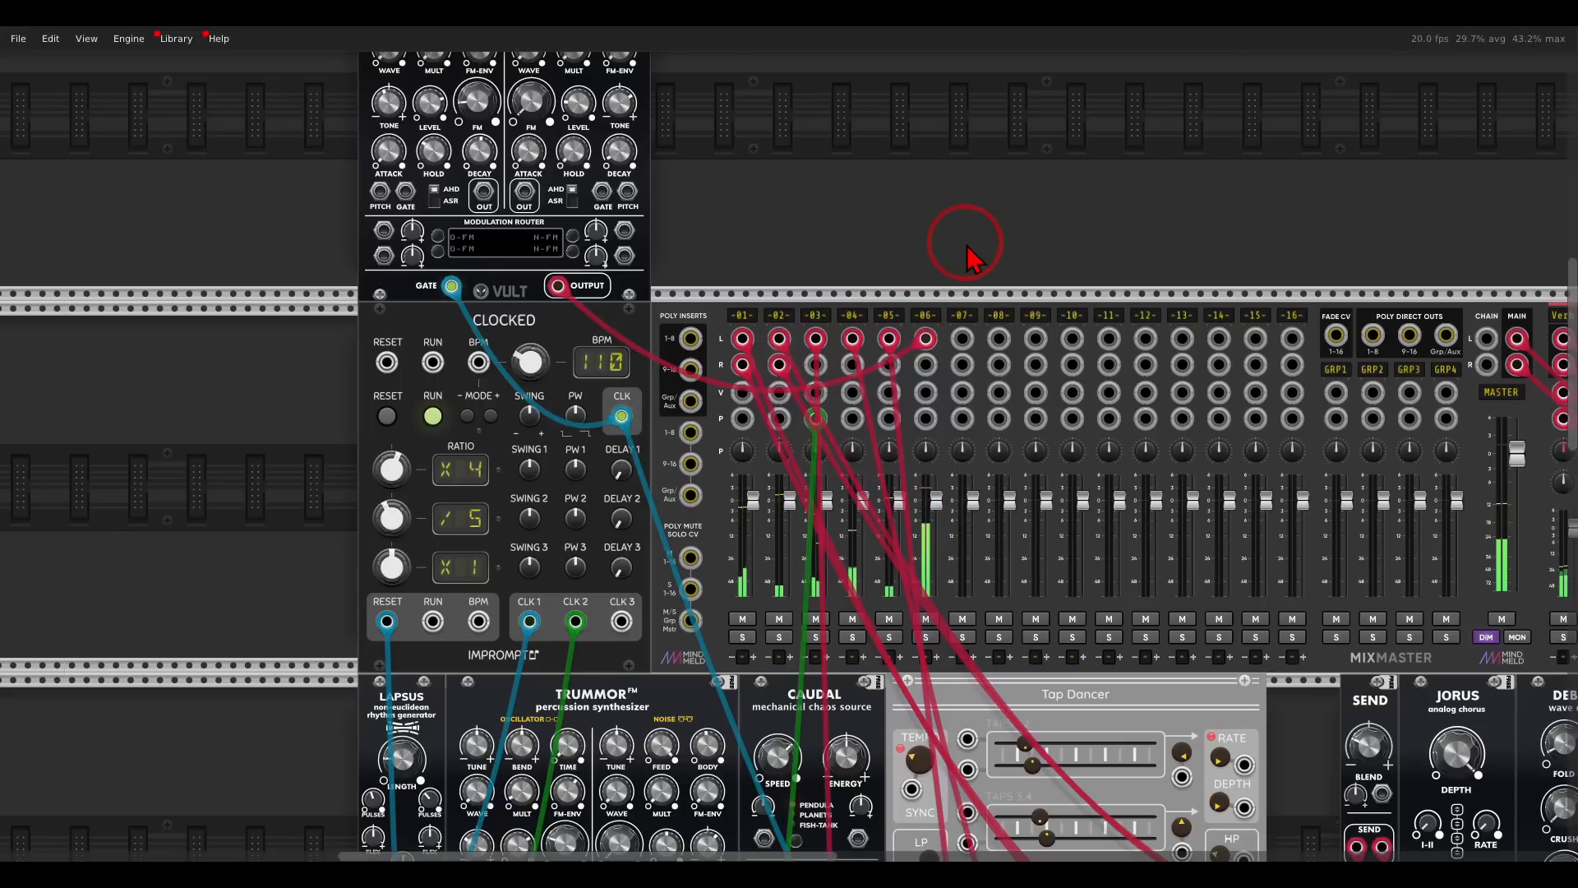
- Lower the gain of mixer track 4 and set the gain of track 1 to -1.6 dB
{"action": "right_click", "coordinate": [853, 317]}
{"action": "left_click_drag", "start_coordinate": [926, 365], "coordinate": [901, 370]}
{"action": "left_click", "coordinate": [851, 252]}
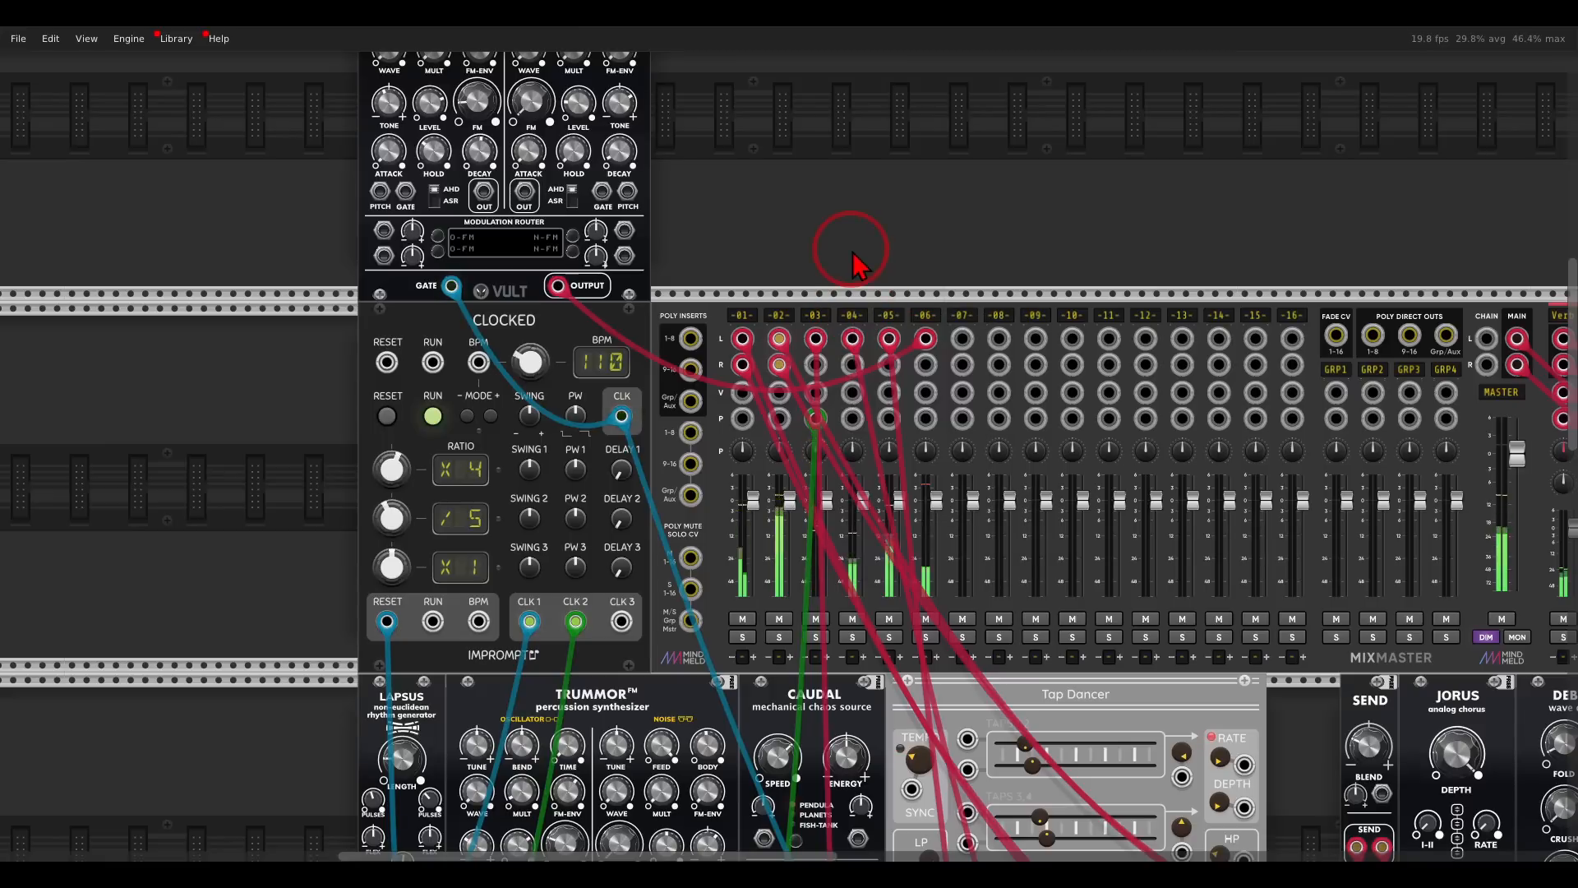
{"action": "right_click", "coordinate": [747, 314]}
{"action": "left_click_drag", "start_coordinate": [814, 366], "coordinate": [821, 370]}
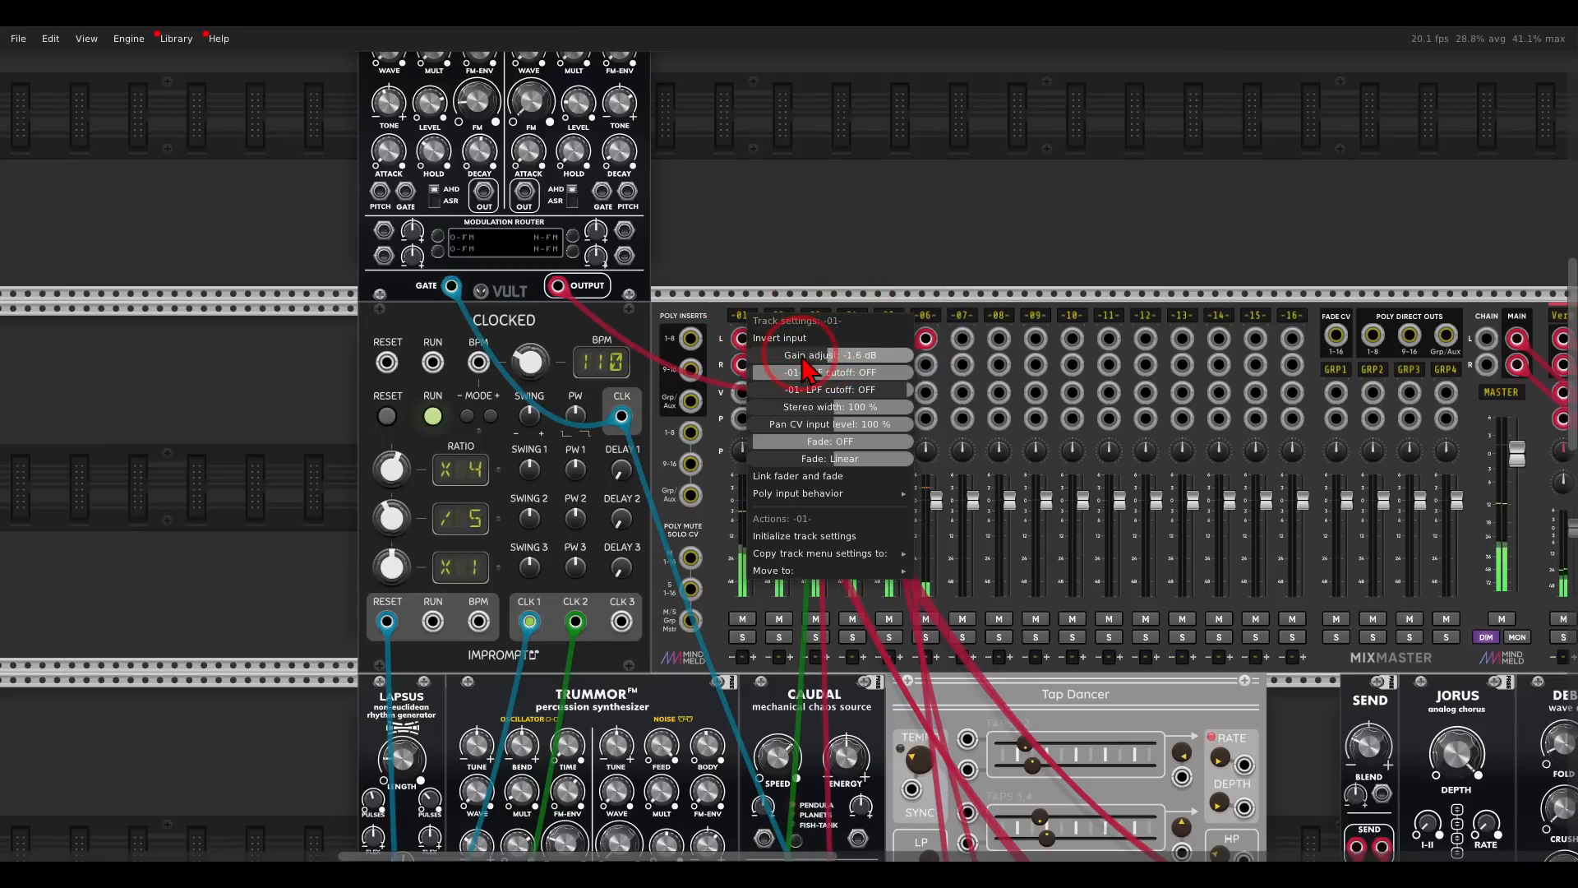
{"action": "left_click", "coordinate": [782, 272]}
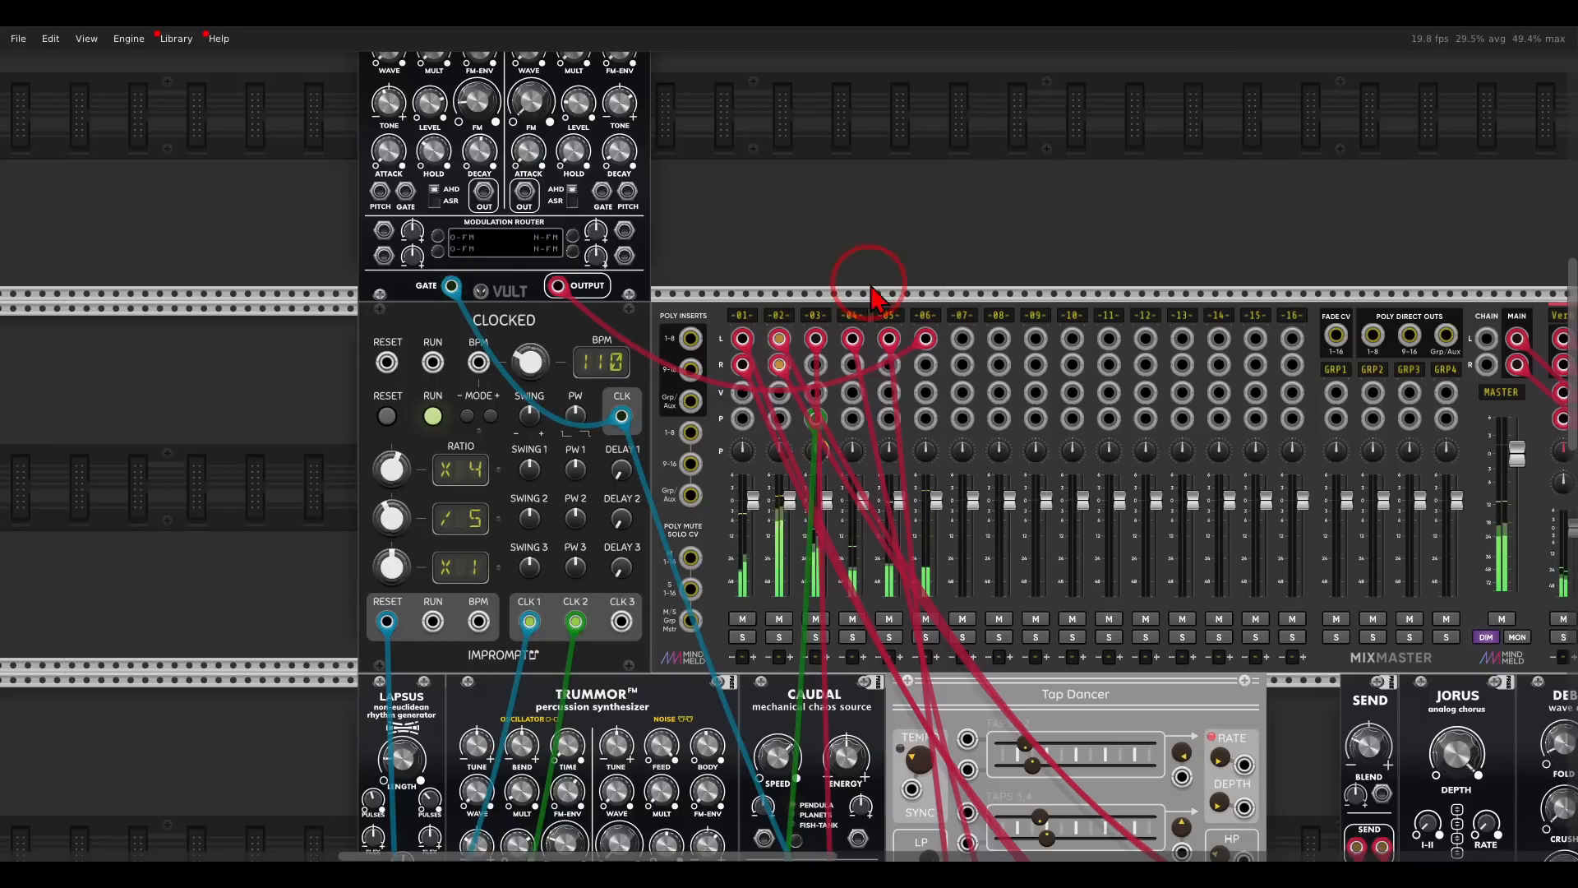
- Set the gain of mixer track 6 to 5.7 dB
{"action": "right_click", "coordinate": [929, 333]}
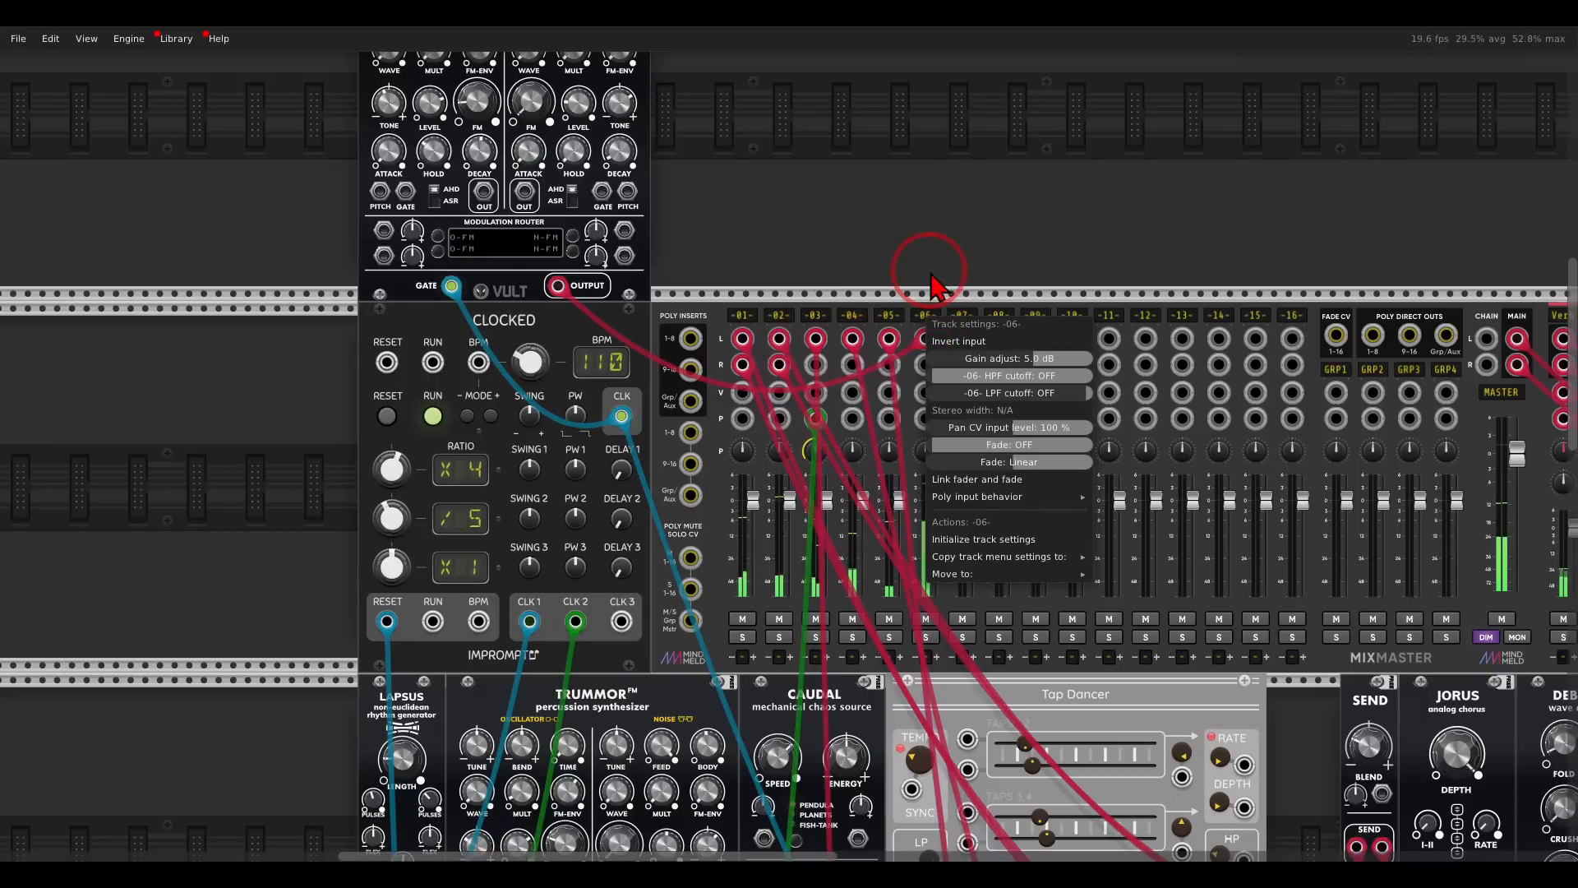
{"action": "left_click_drag", "start_coordinate": [1011, 378], "coordinate": [1019, 380]}
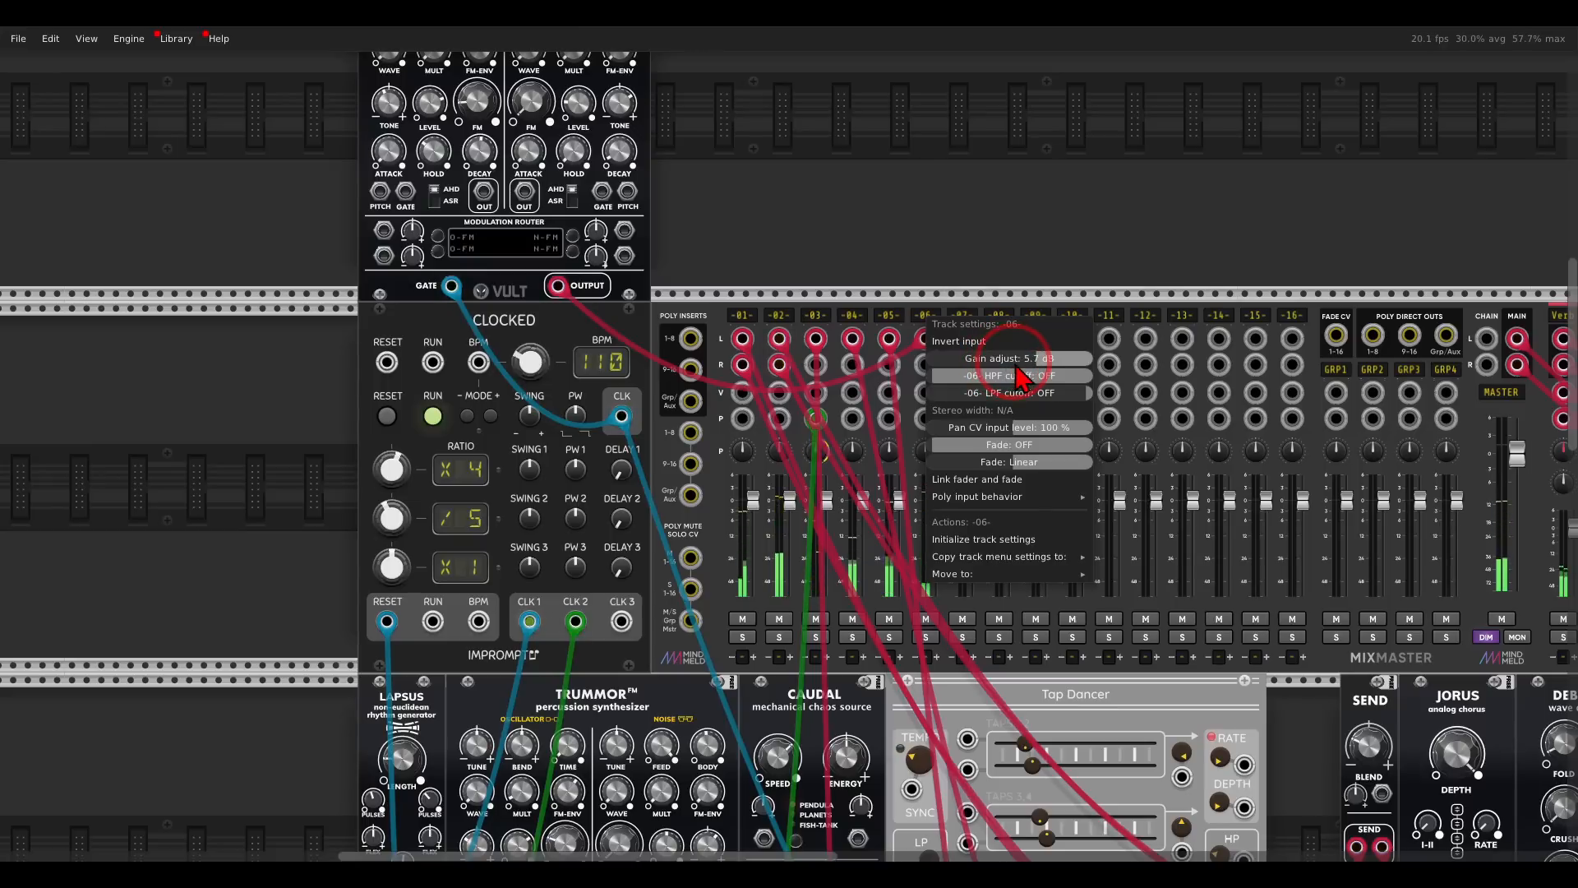
{"action": "left_click", "coordinate": [967, 247]}
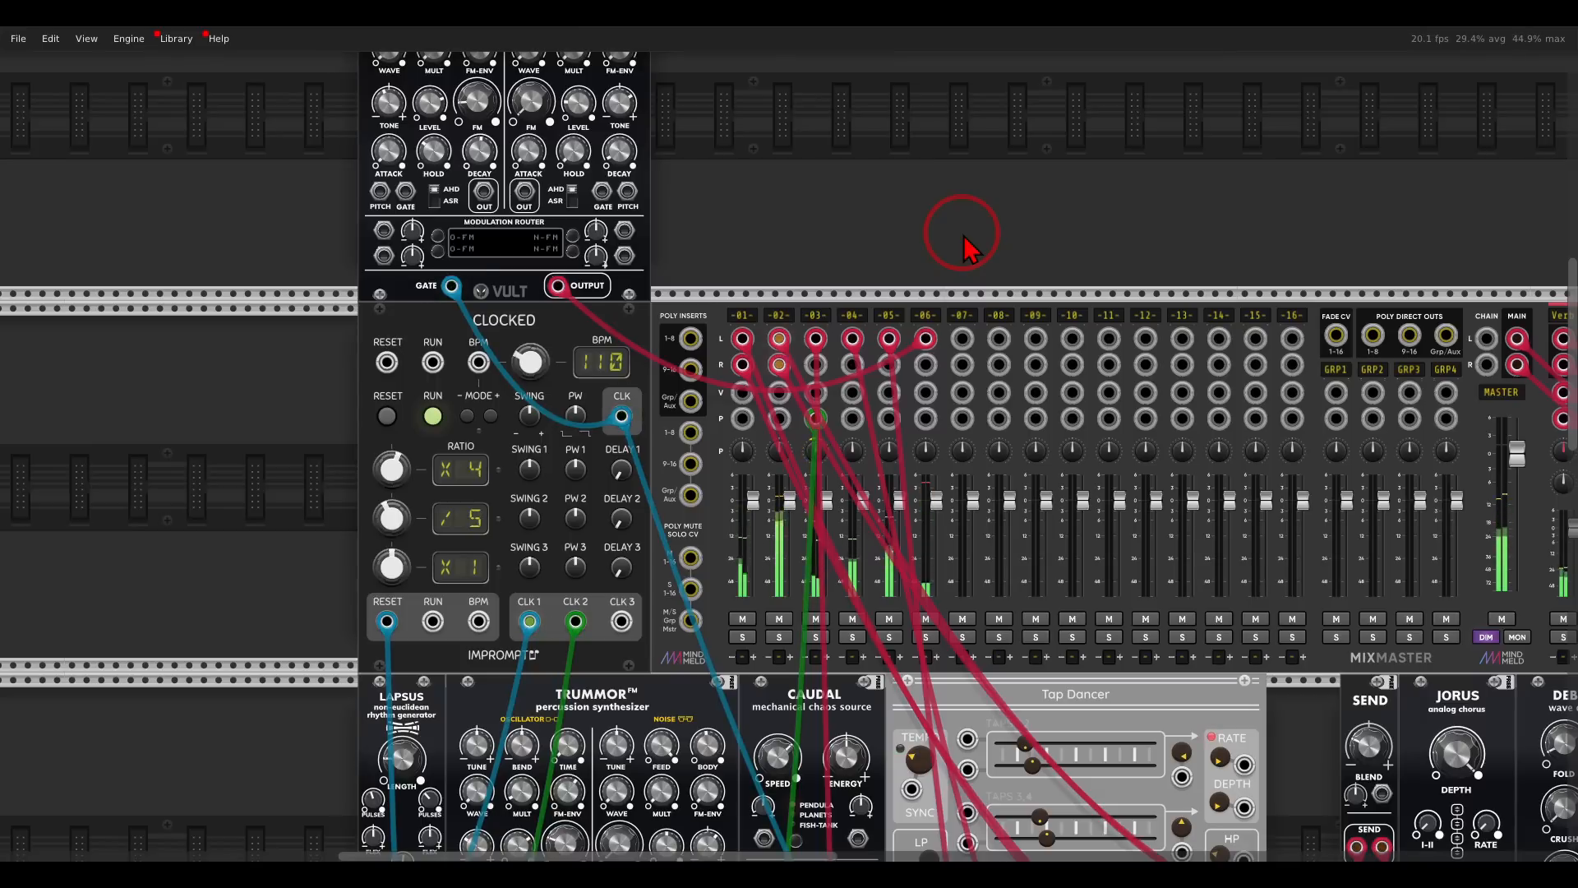
- Solo mixer tracks 6 and 2
{"action": "left_click", "coordinate": [926, 637]}
{"action": "left_click", "coordinate": [779, 637]}
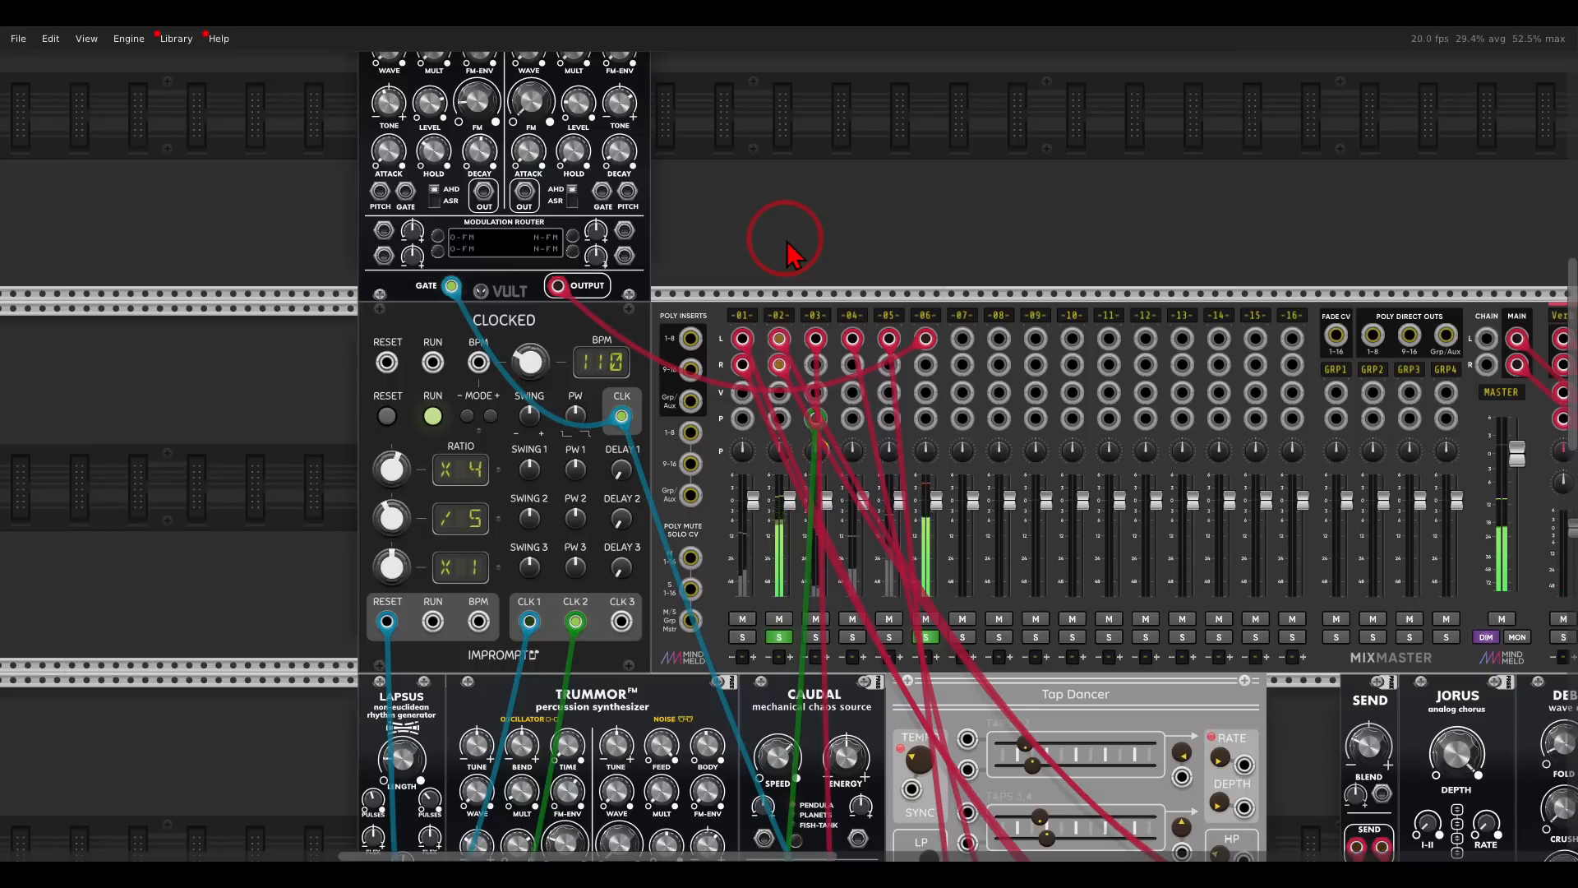
- Make room between Lapsus and the Trummor beside it and add a Bool logic module in the gap
{"action": "left_click_drag", "start_coordinate": [724, 180], "coordinate": [807, 29]}
{"action": "left_click_drag", "start_coordinate": [835, 419], "coordinate": [777, 187]}
{"action": "left_click_drag", "start_coordinate": [656, 305], "coordinate": [704, 312]}
{"action": "left_click_drag", "start_coordinate": [516, 382], "coordinate": [707, 323]}
{"action": "scroll", "coordinate": [699, 324], "scroll_direction": "up", "scroll_amount": 1}
{"action": "right_click", "coordinate": [689, 327]}
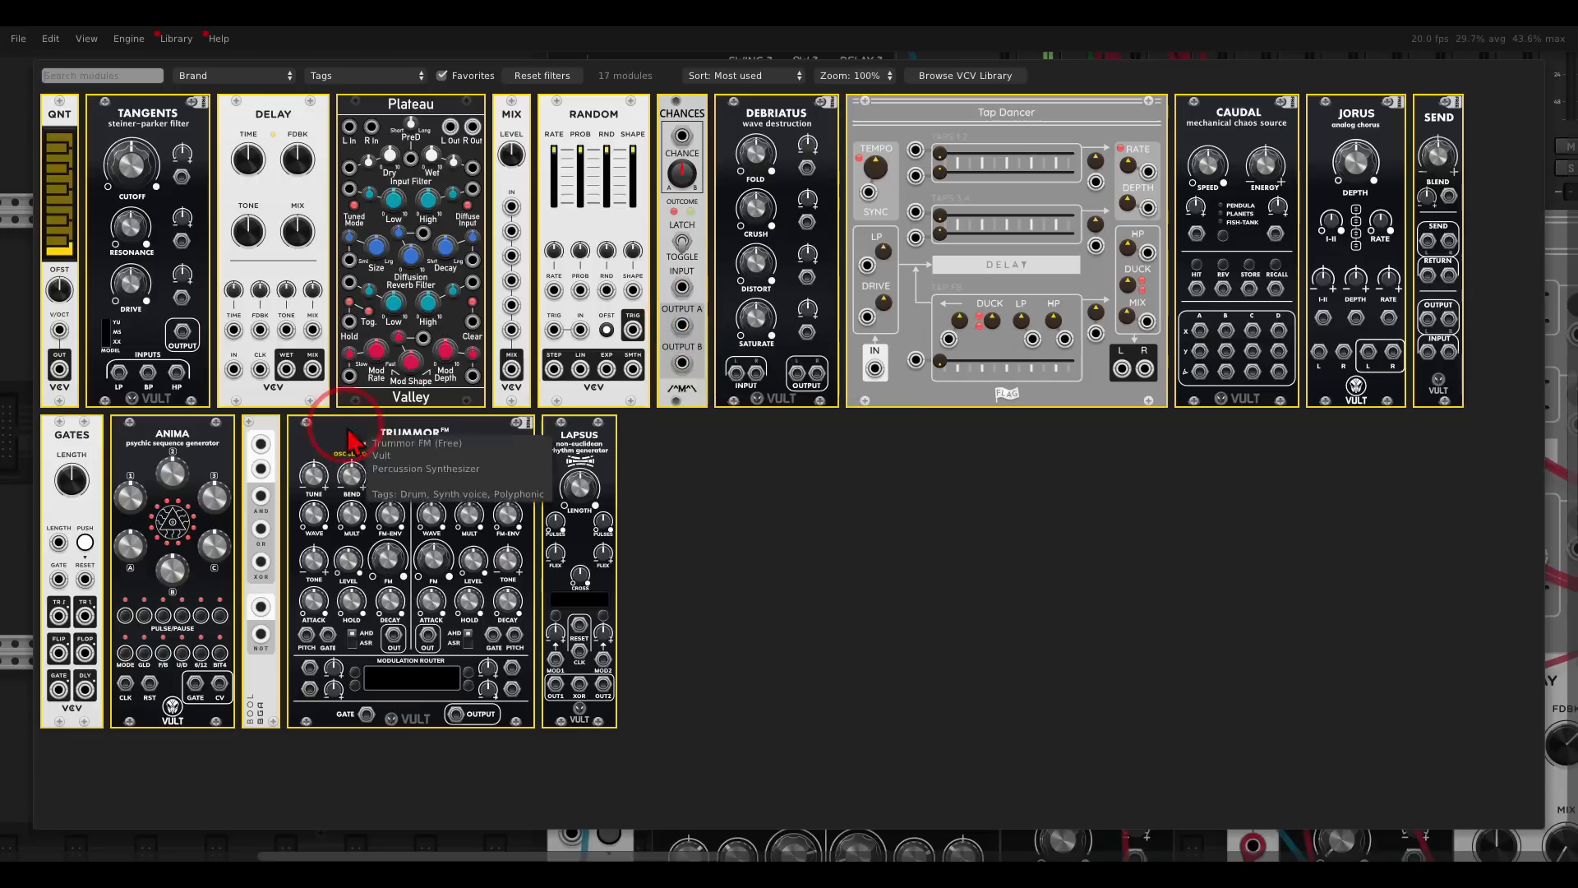
{"action": "left_click", "coordinate": [263, 444]}
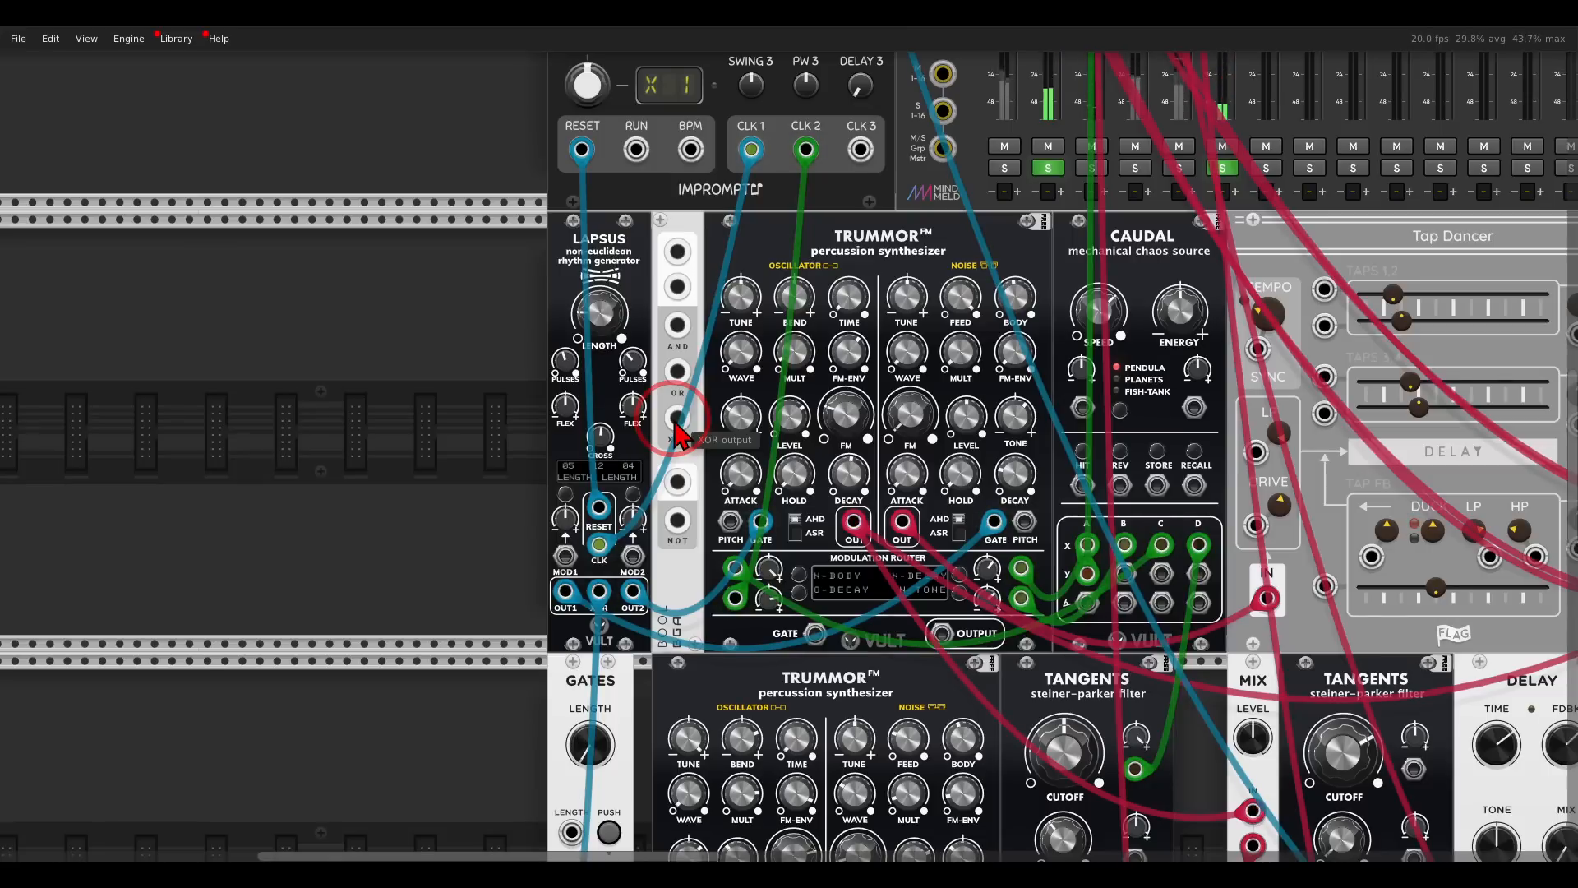
- Patch Clocked's master CLK output into Bool's NOT input with a blue cable, and the NOT output into logic input A
{"action": "scroll", "coordinate": [728, 402], "scroll_direction": "up", "scroll_amount": 5}
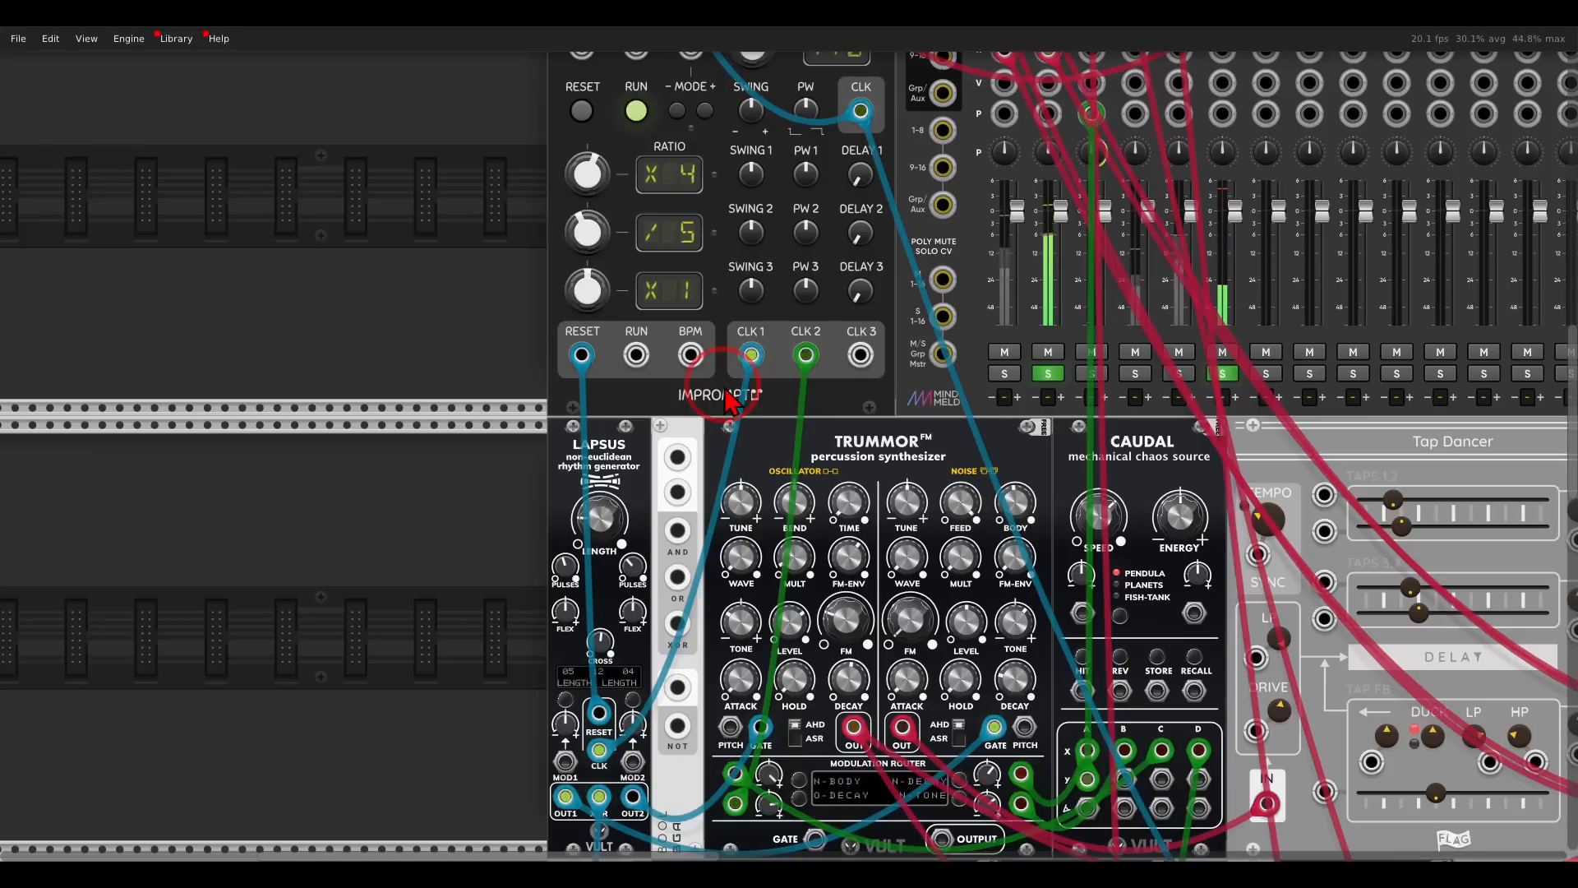
{"action": "left_click_drag", "start_coordinate": [861, 111], "coordinate": [721, 490]}
{"action": "key", "text": "3"}
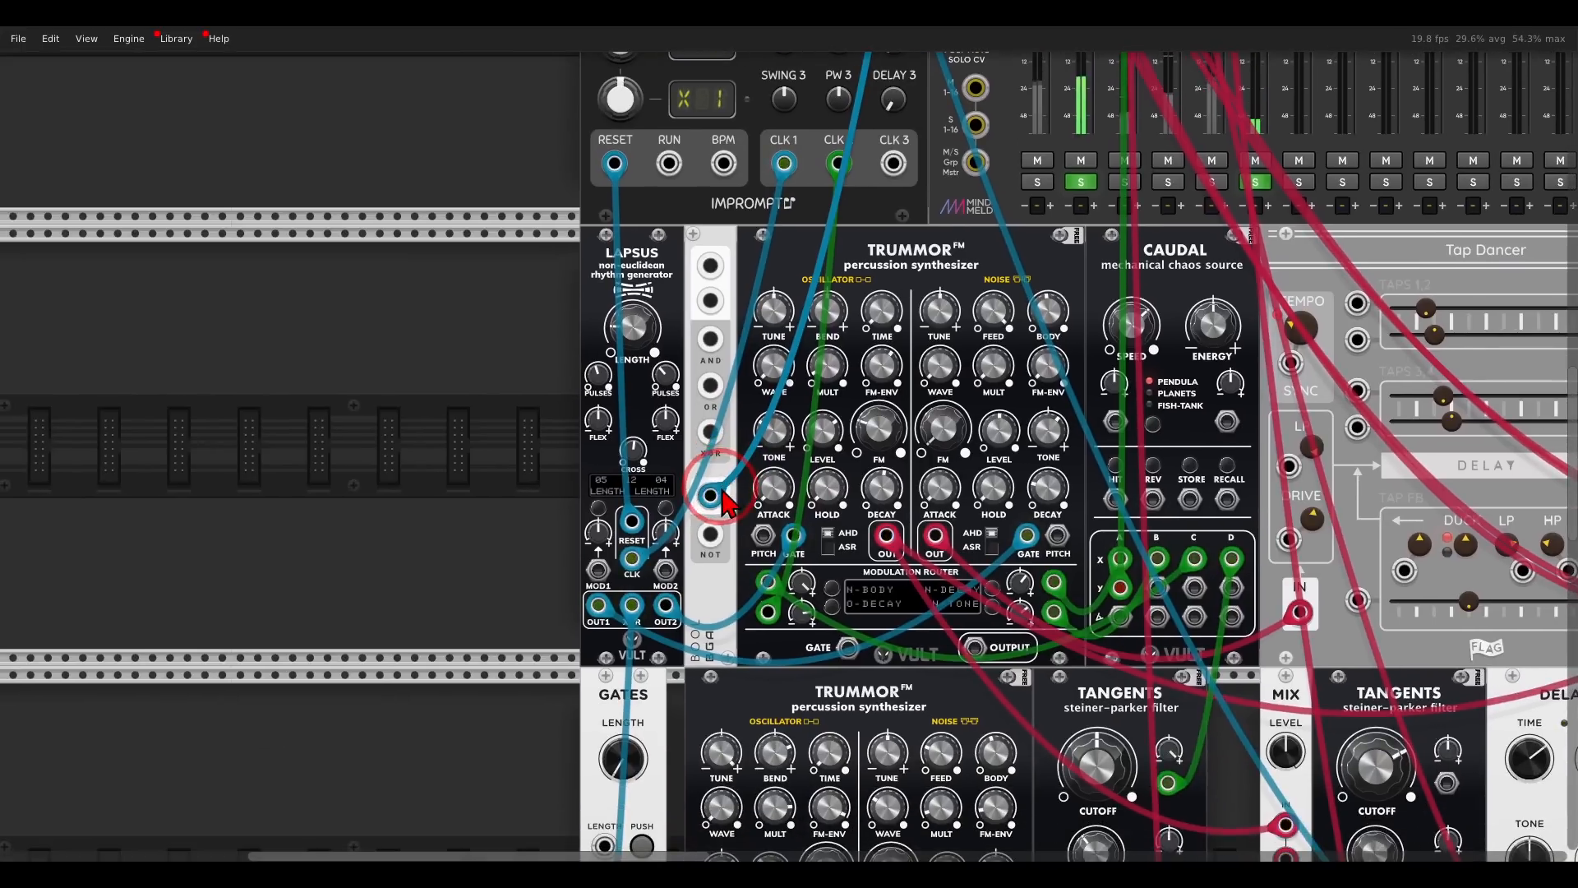
{"action": "scroll", "coordinate": [722, 491], "scroll_direction": "up", "scroll_amount": 3}
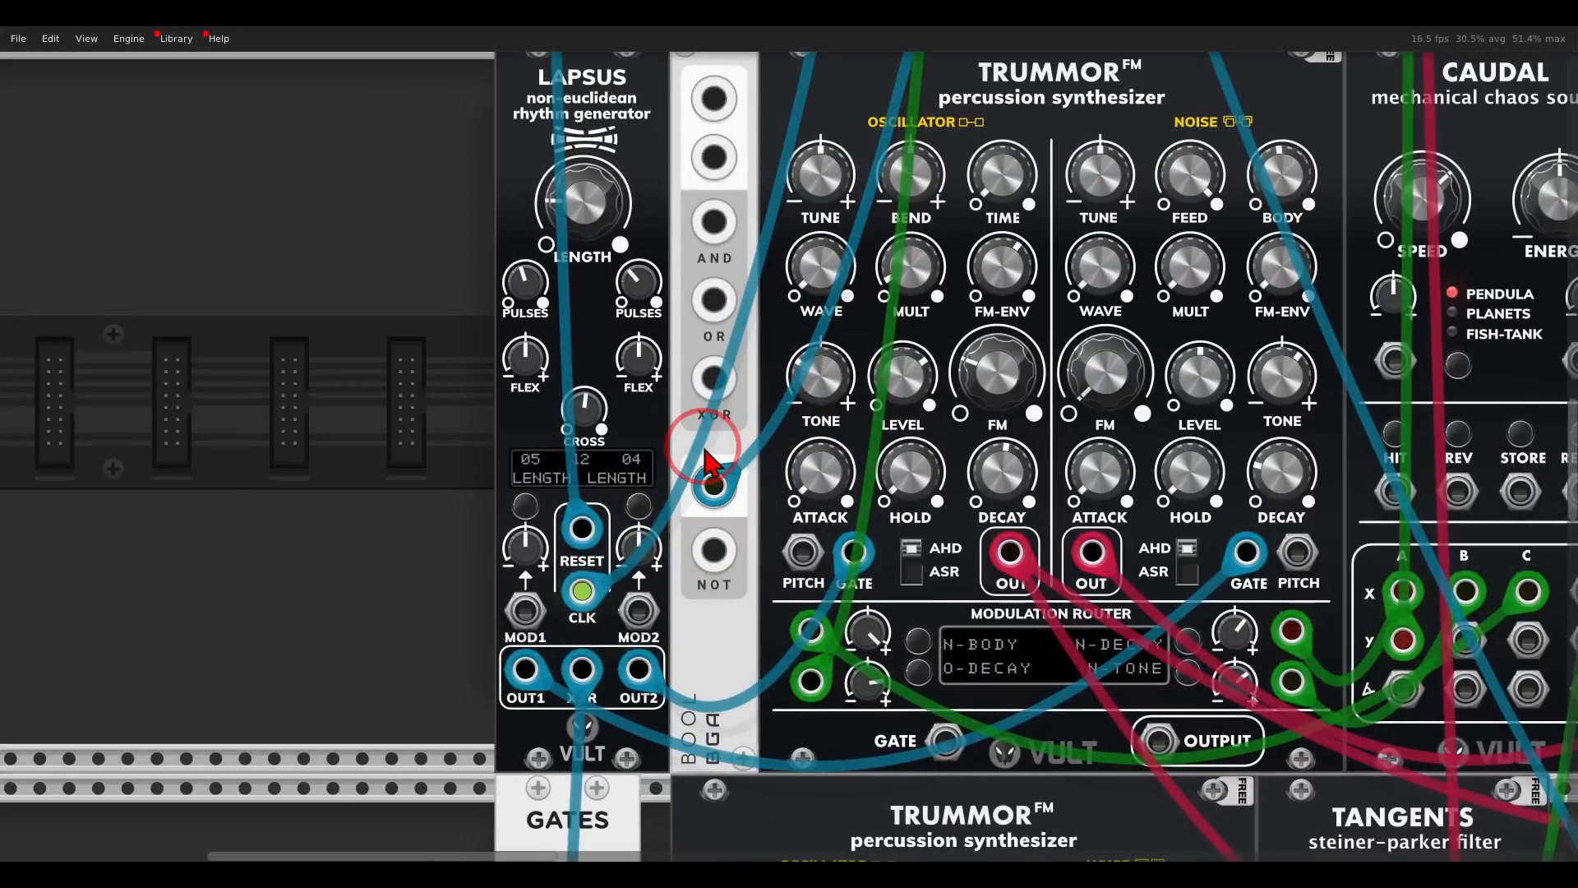
{"action": "left_click_drag", "start_coordinate": [713, 551], "coordinate": [802, 542]}
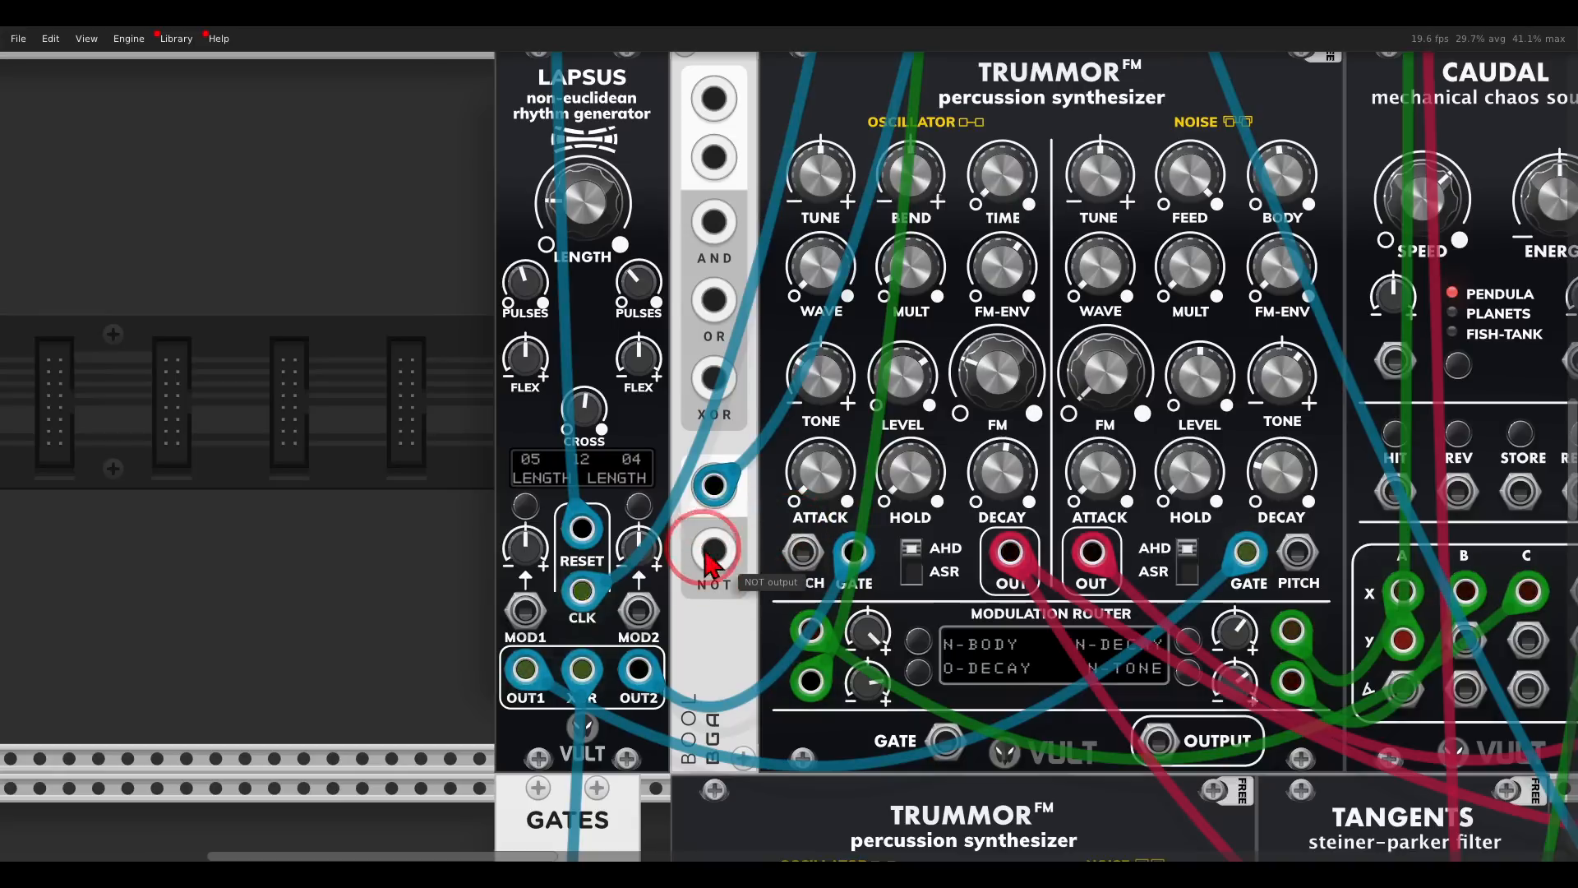
{"action": "left_click_drag", "start_coordinate": [705, 557], "coordinate": [713, 99]}
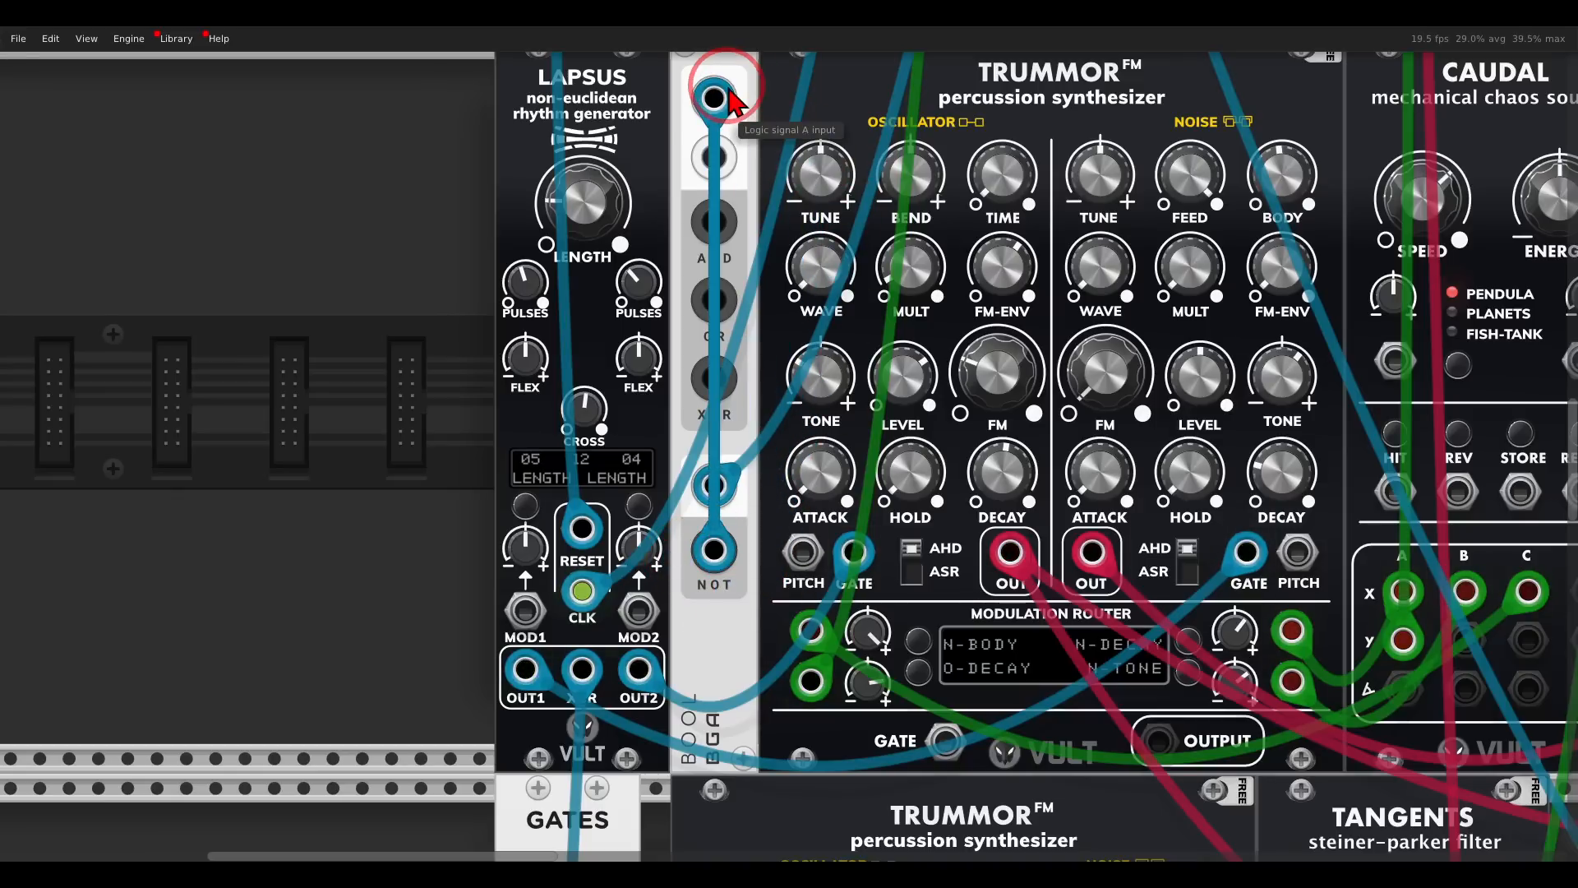
- Move the Lapsus OUT2 cable from Trummor's oscillator gate to Bool's logic input B, and patch the AND output into that gate
{"action": "left_click_drag", "start_coordinate": [853, 552], "coordinate": [701, 153]}
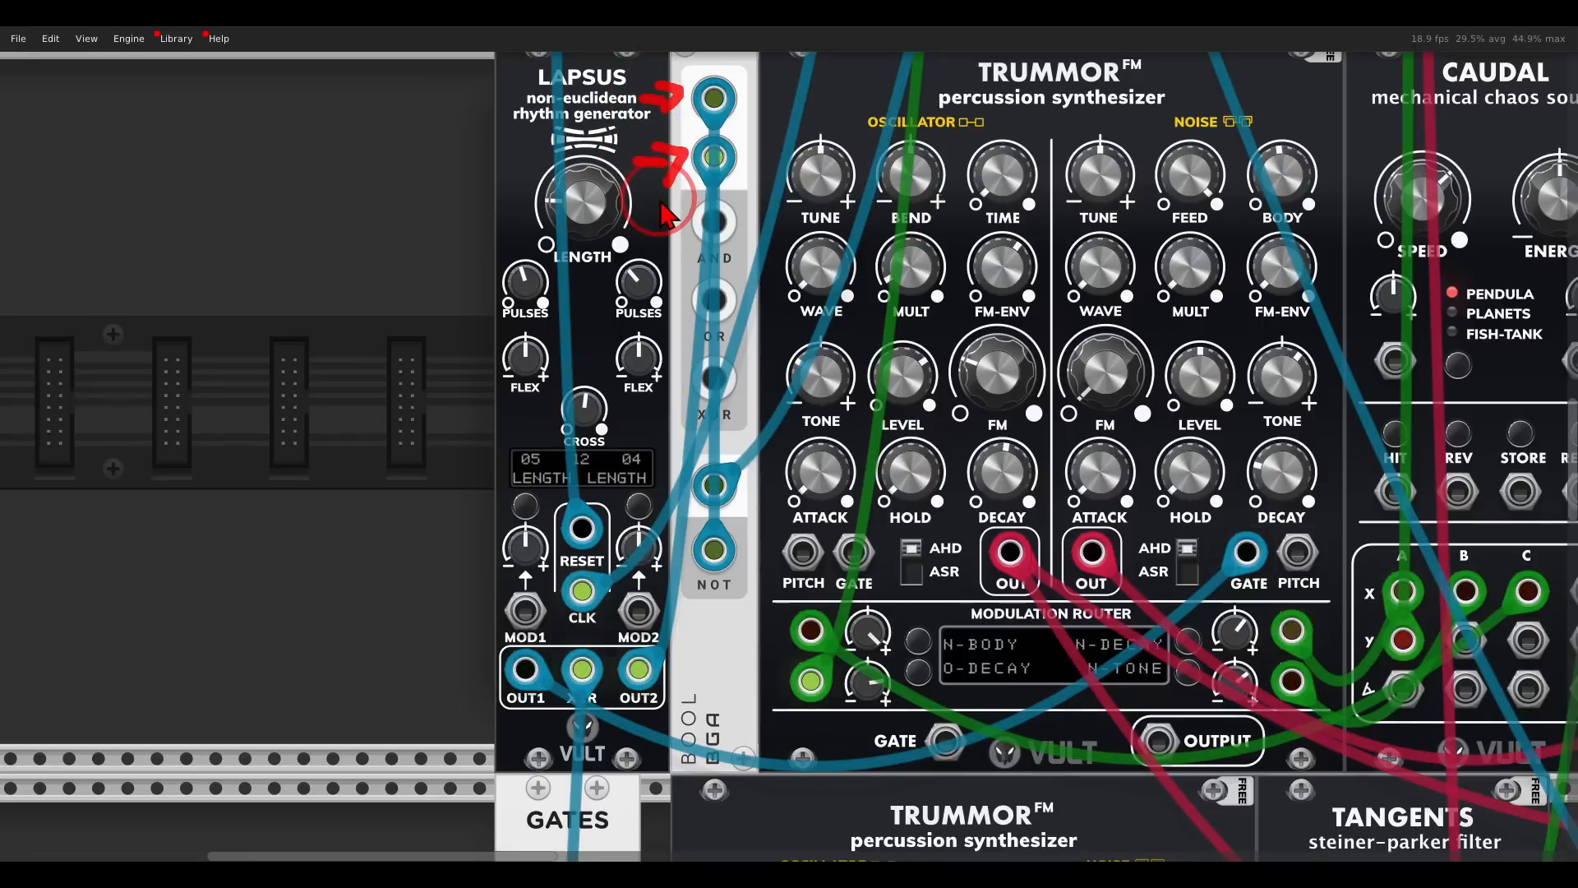
{"action": "left_click_drag", "start_coordinate": [705, 229], "coordinate": [854, 553]}
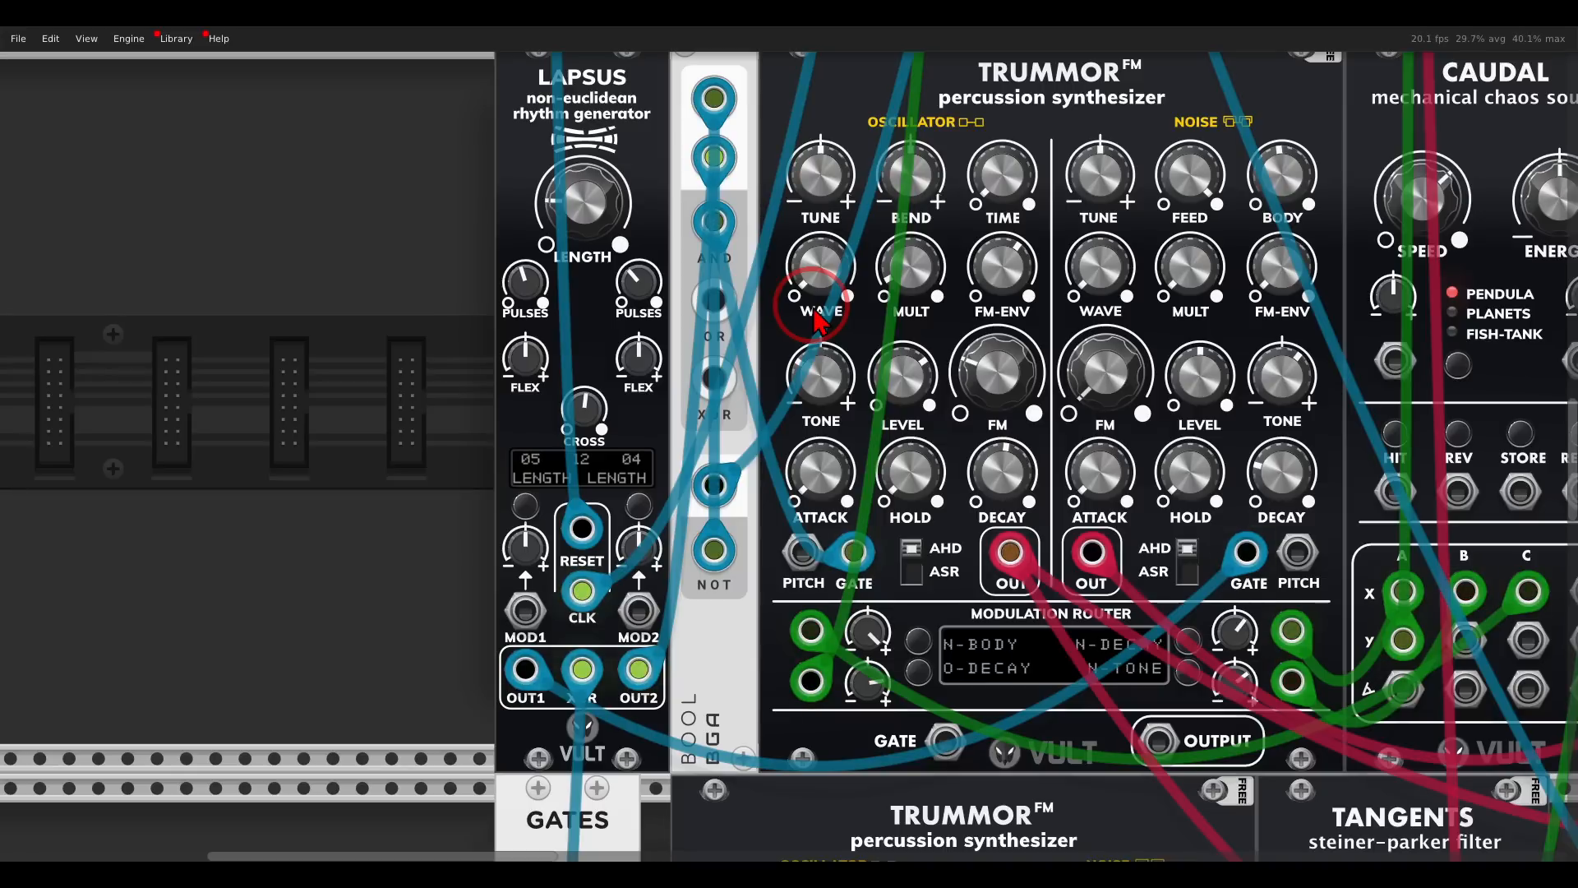
- Add a Mix module beside Debriatus and patch the Trummor oscillator output and the uppermost Trummor's output into its first two inputs
{"action": "scroll", "coordinate": [818, 317], "scroll_direction": "down", "scroll_amount": 3}
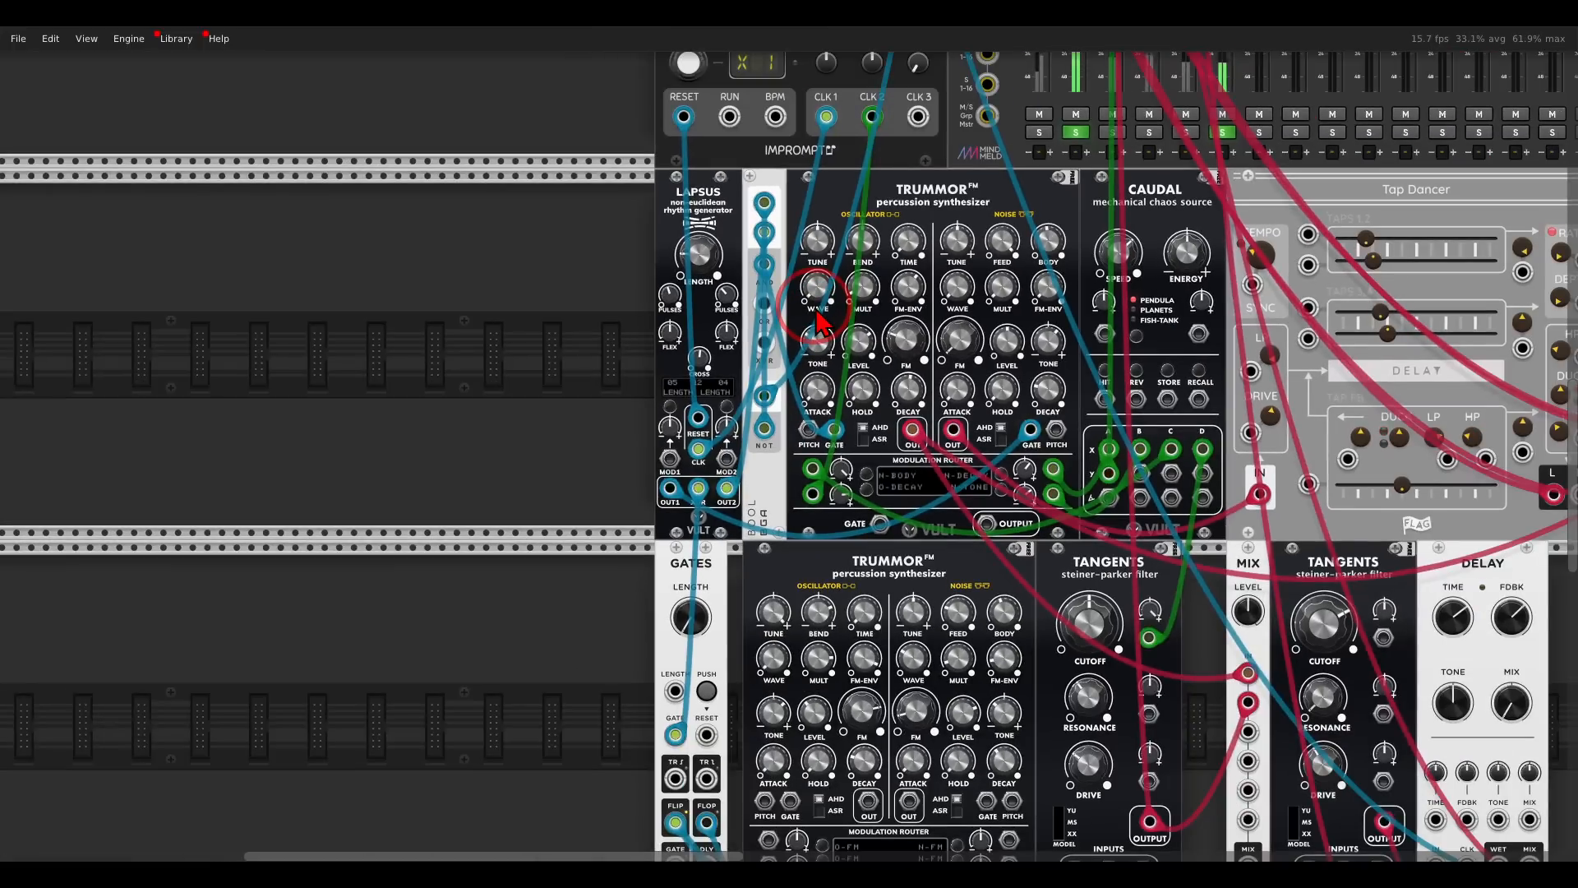
{"action": "left_click_drag", "start_coordinate": [1059, 342], "coordinate": [484, 348]}
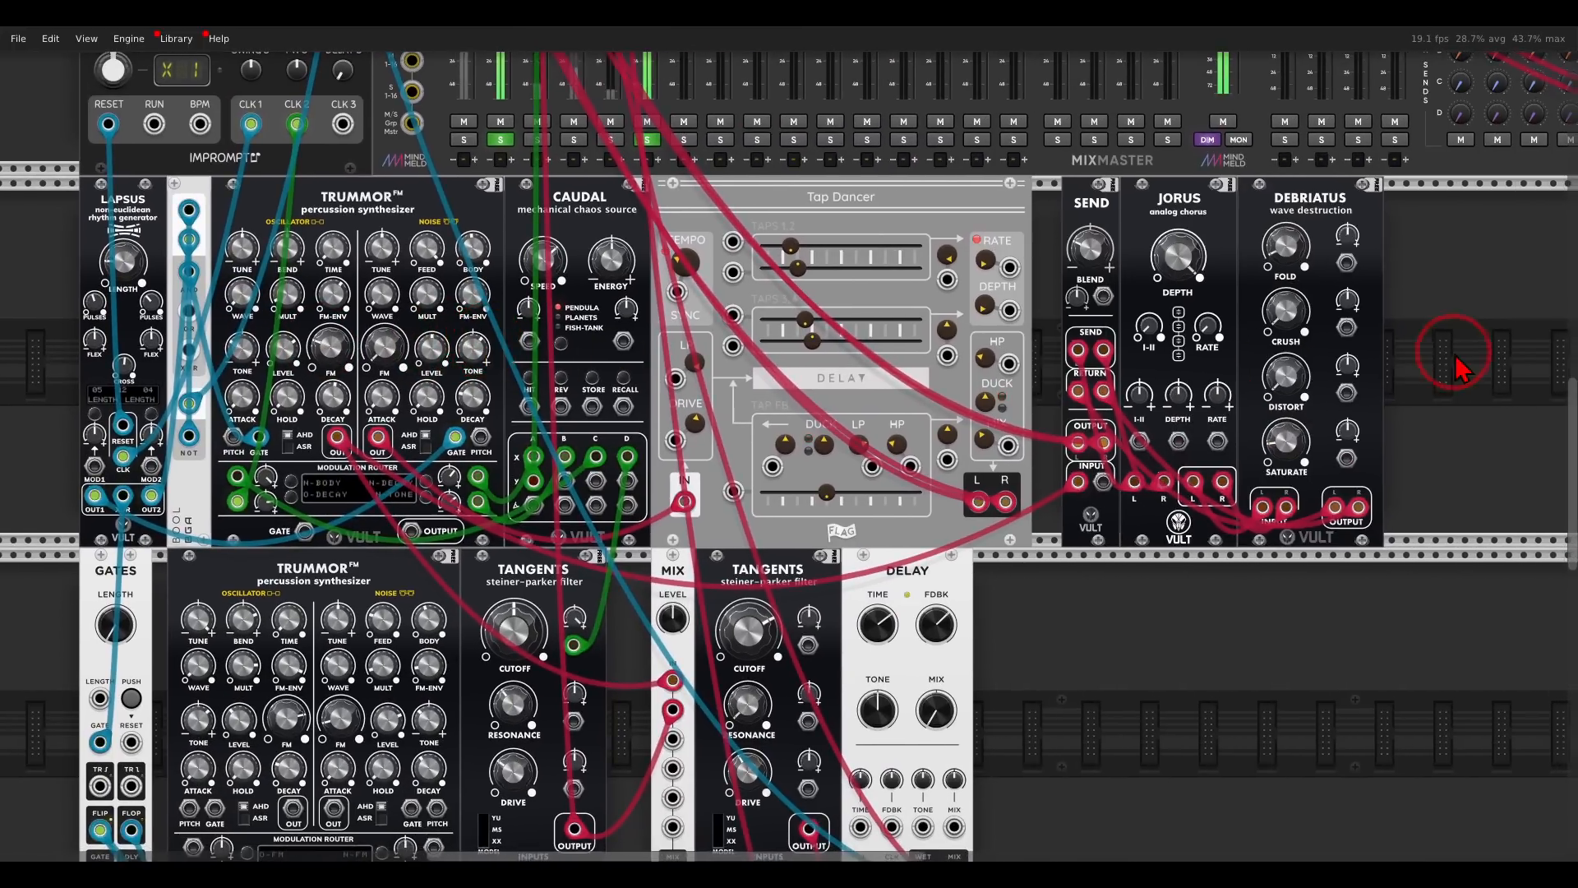
{"action": "right_click", "coordinate": [1460, 356]}
{"action": "left_click", "coordinate": [518, 176]}
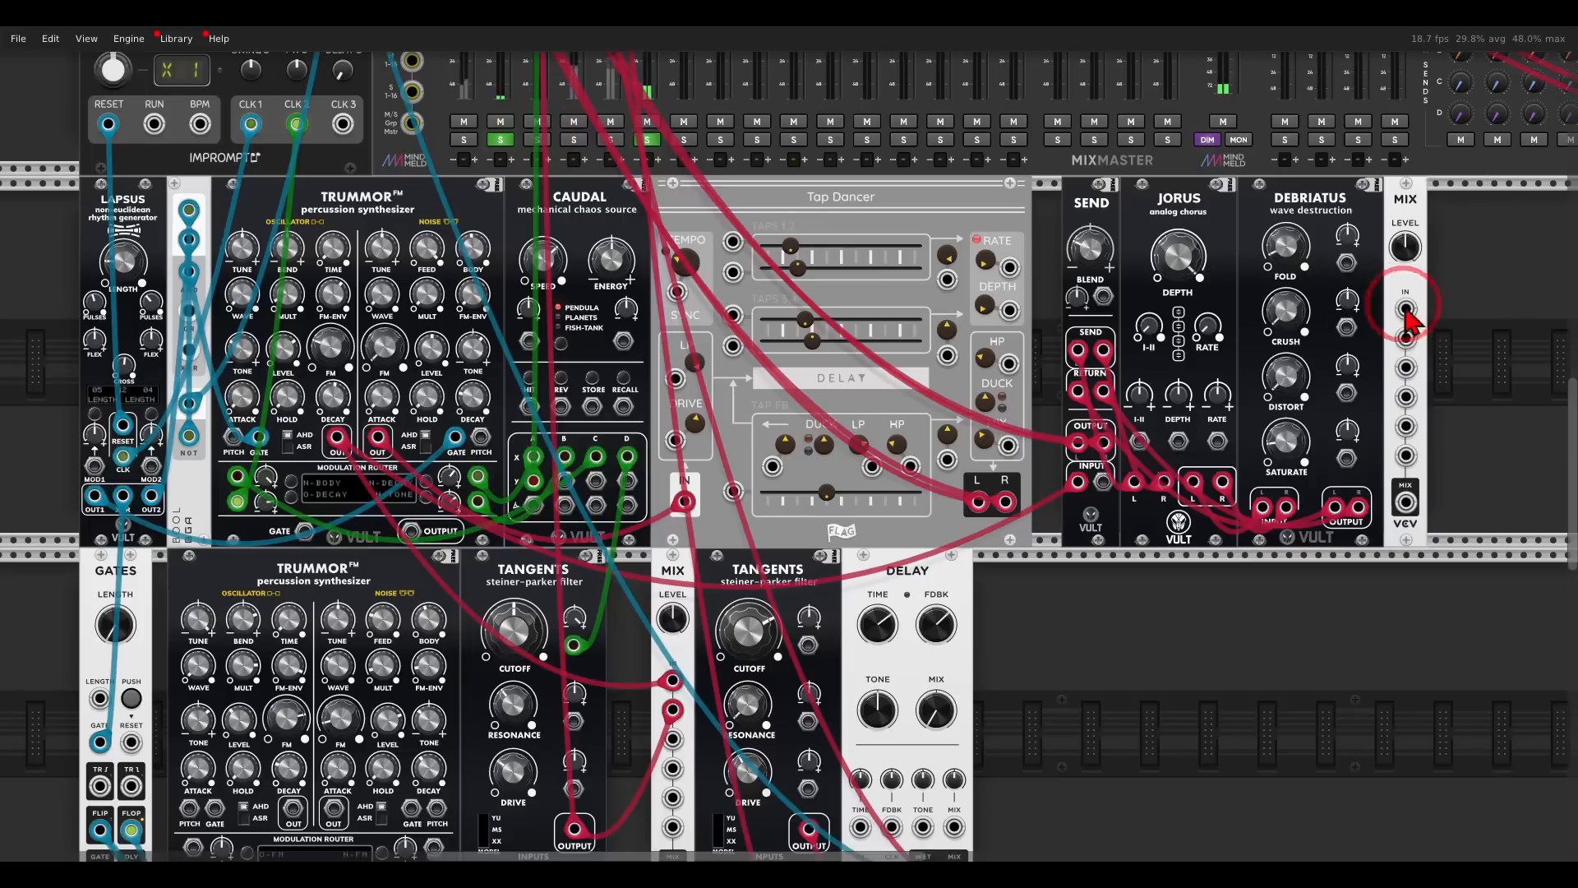
{"action": "left_click_drag", "start_coordinate": [1464, 323], "coordinate": [337, 438]}
{"action": "left_click_drag", "start_coordinate": [1465, 338], "coordinate": [280, 195]}
- Add a second Tap Dancer delay directly beside the new Mix module
{"action": "left_click_drag", "start_coordinate": [1387, 650], "coordinate": [1107, 329]}
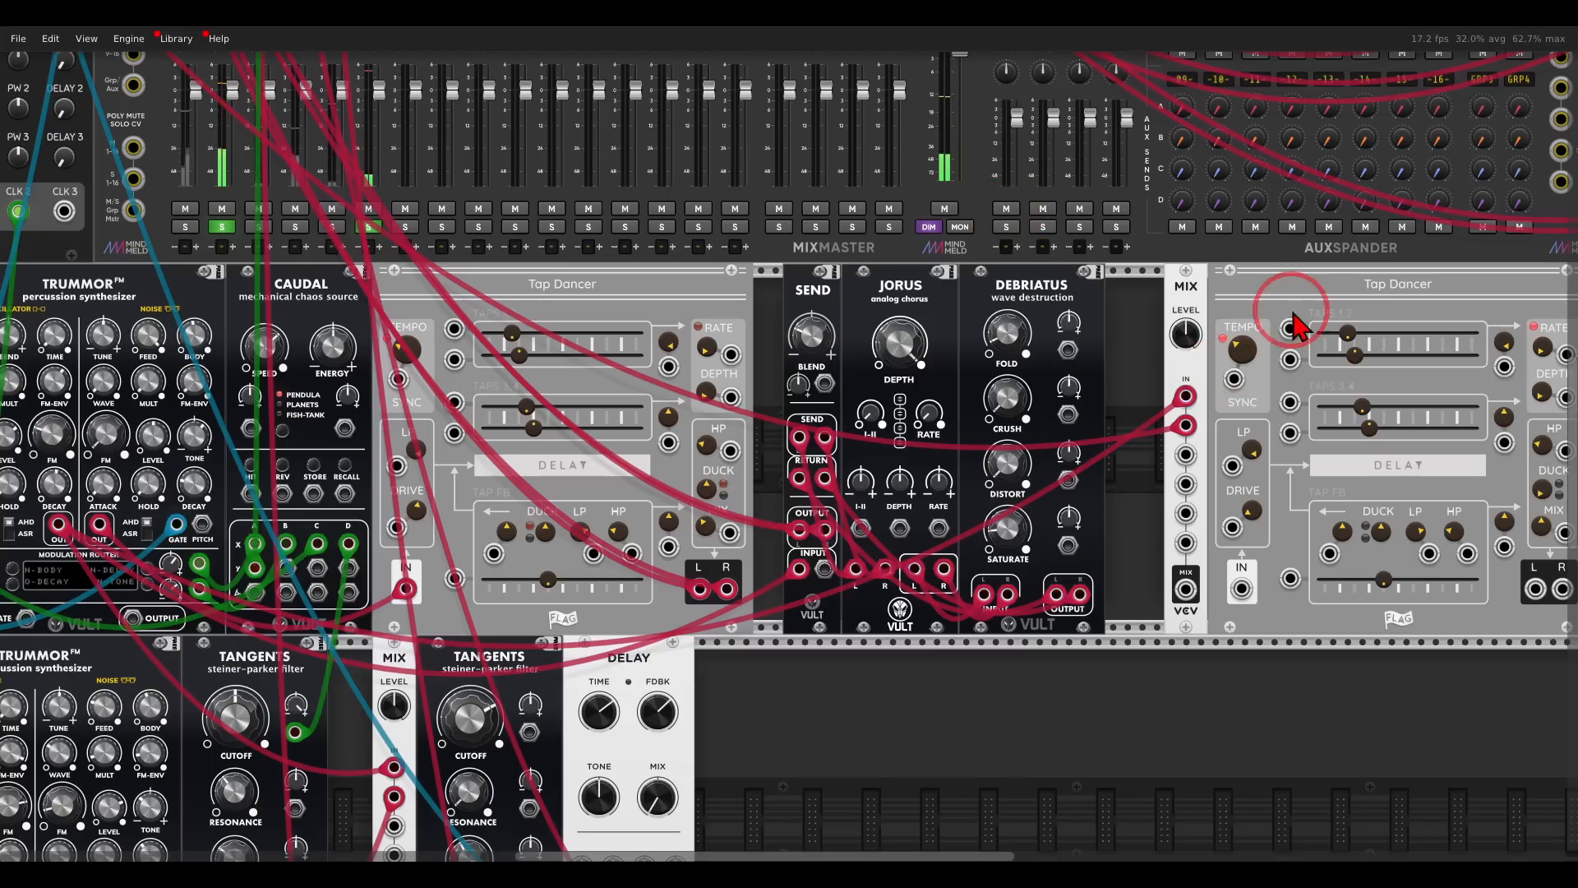
{"action": "left_click_drag", "start_coordinate": [1292, 313], "coordinate": [1042, 270]}
{"action": "left_click_drag", "start_coordinate": [1286, 423], "coordinate": [1224, 418]}
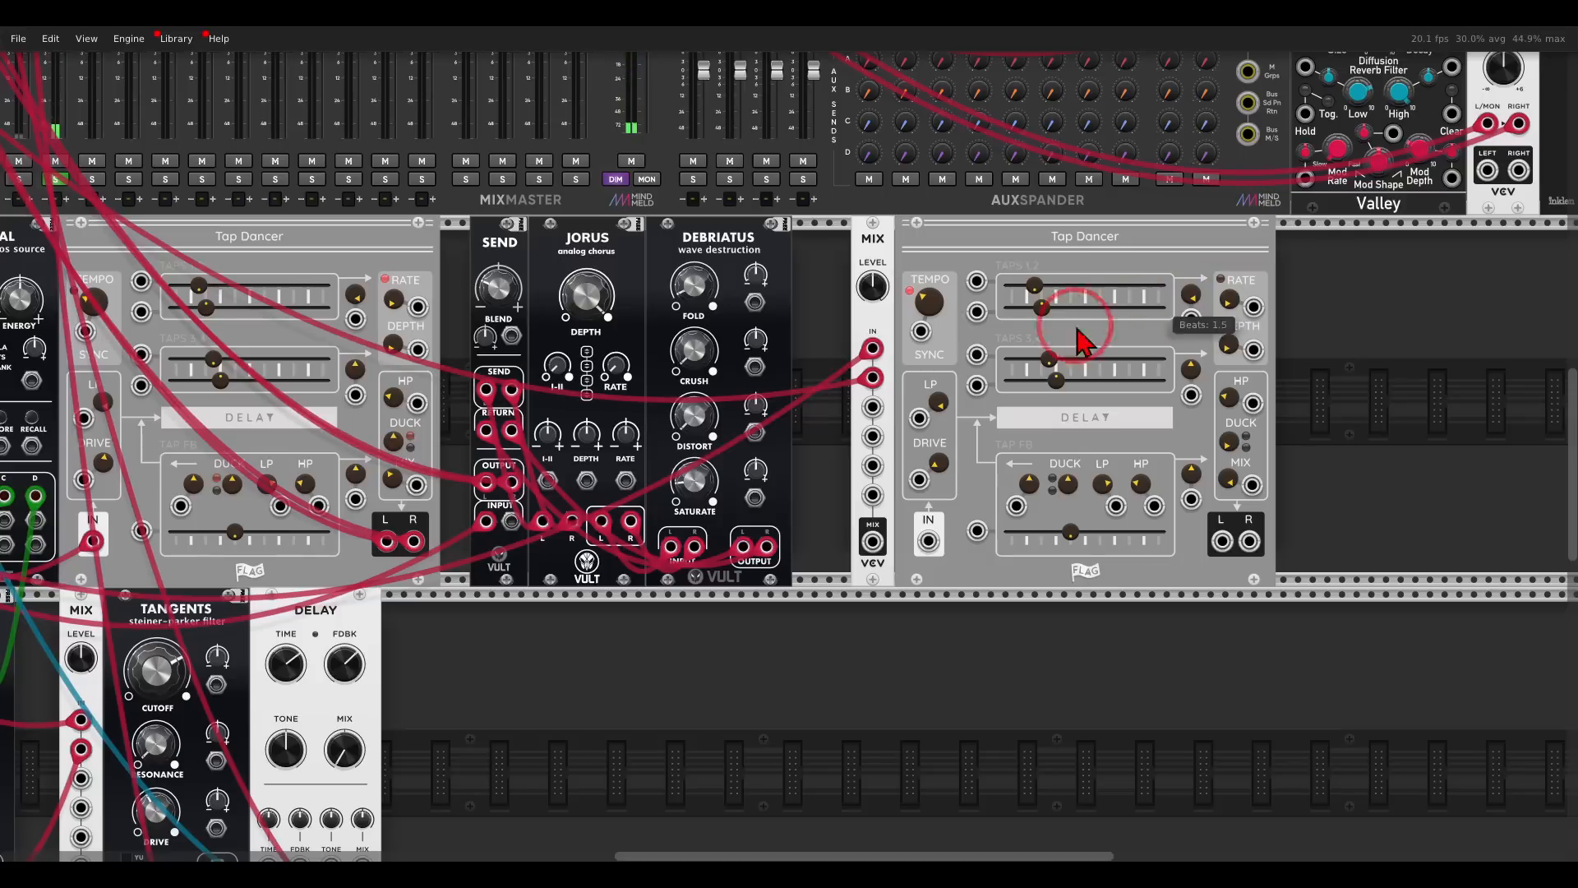
- Patch the Mix output into the new Tap Dancer and its stereo outputs into mixer track 7, and solo that track
{"action": "left_click_drag", "start_coordinate": [872, 541], "coordinate": [928, 541]}
{"action": "left_click_drag", "start_coordinate": [1223, 541], "coordinate": [1249, 725]}
{"action": "scroll", "coordinate": [1001, 588], "scroll_direction": "up", "scroll_amount": 1}
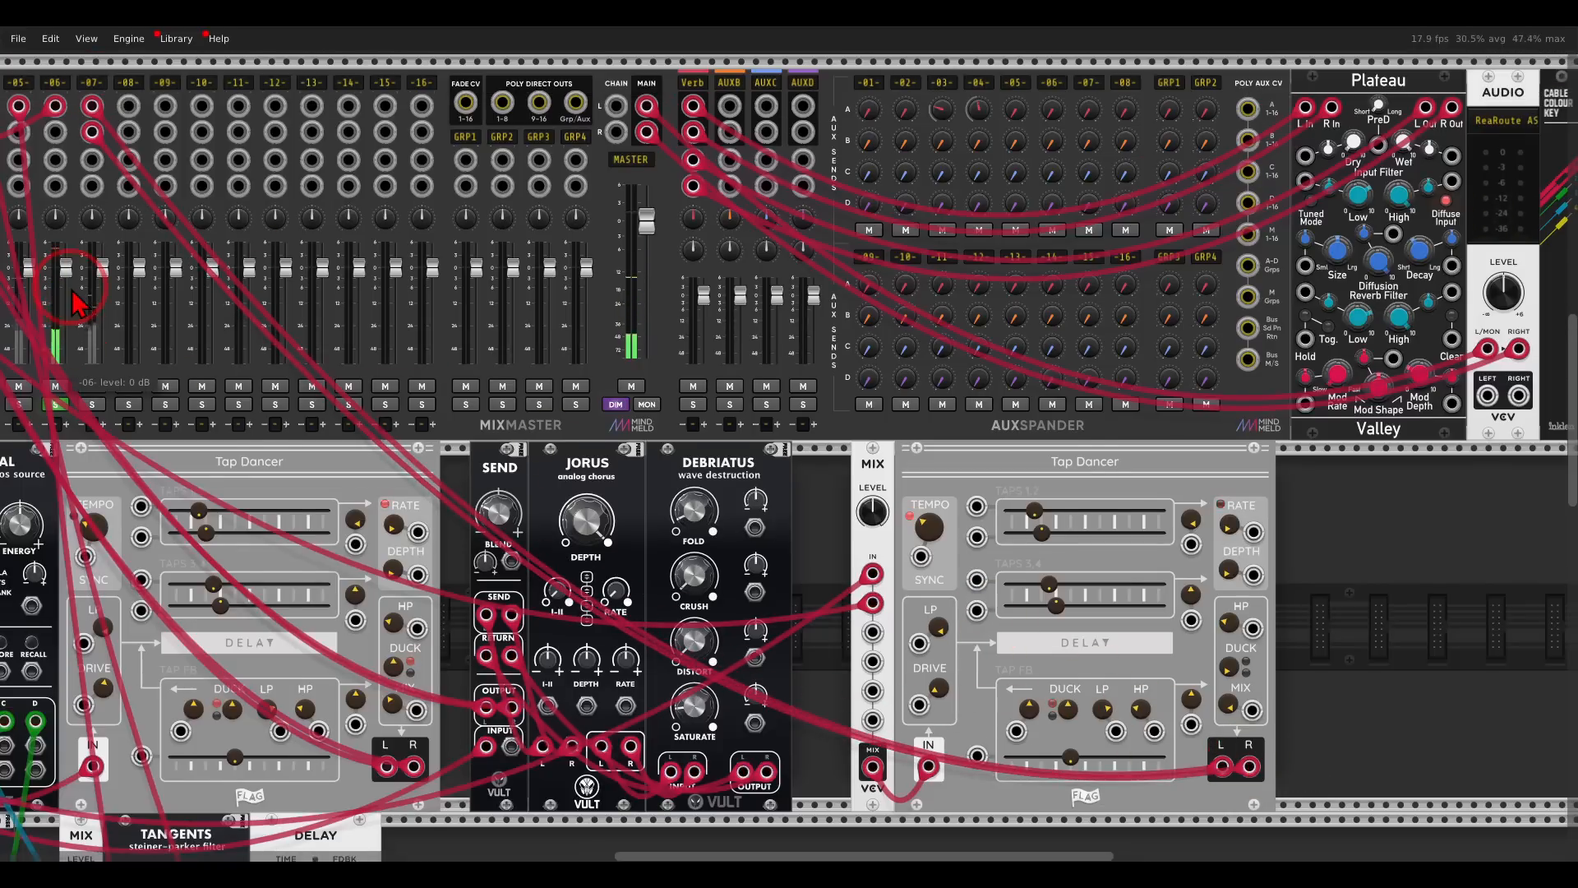
{"action": "scroll", "coordinate": [345, 485], "scroll_direction": "down", "scroll_amount": 2}
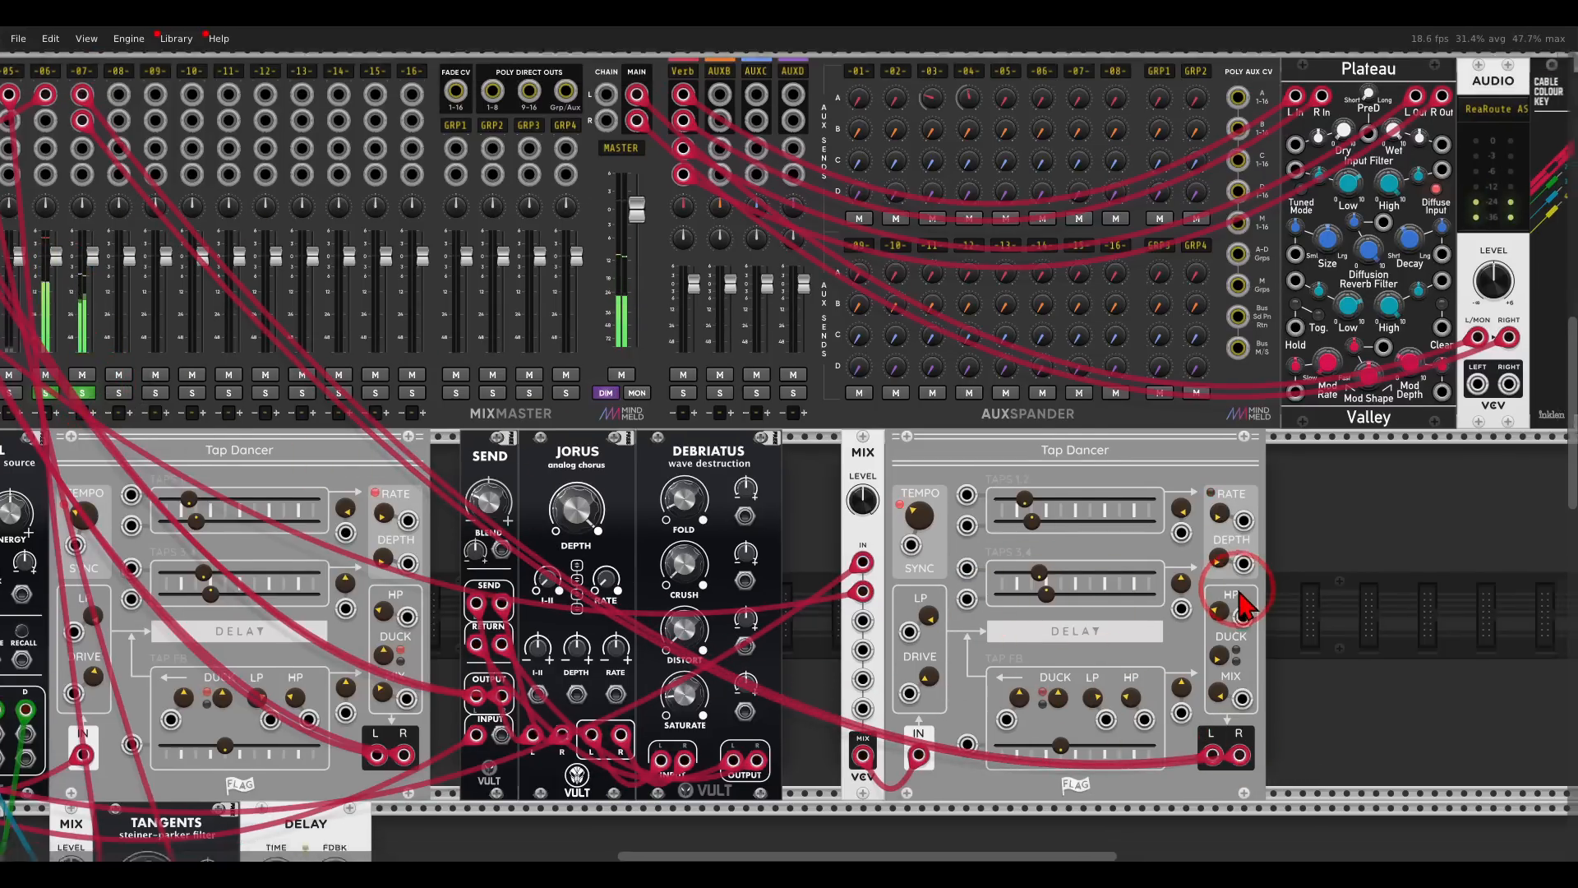
- Set the new Tap Dancer's tempo to 110 BPM and raise its high-pass, duck mix to about 0.41, and drive
{"action": "right_click", "coordinate": [876, 448]}
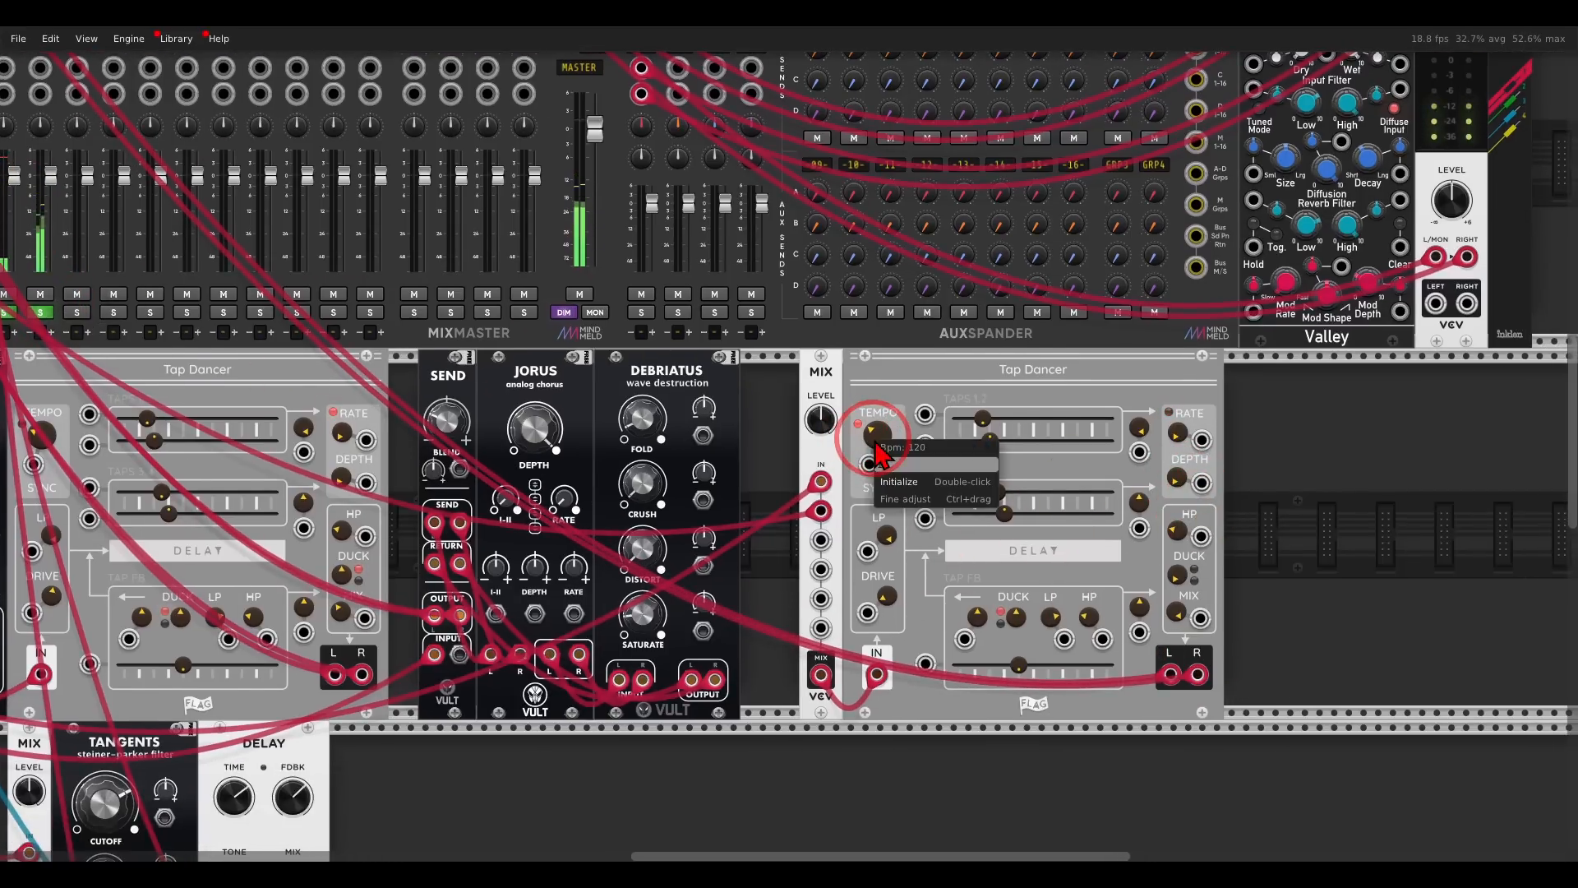
{"action": "key", "text": "Return"}
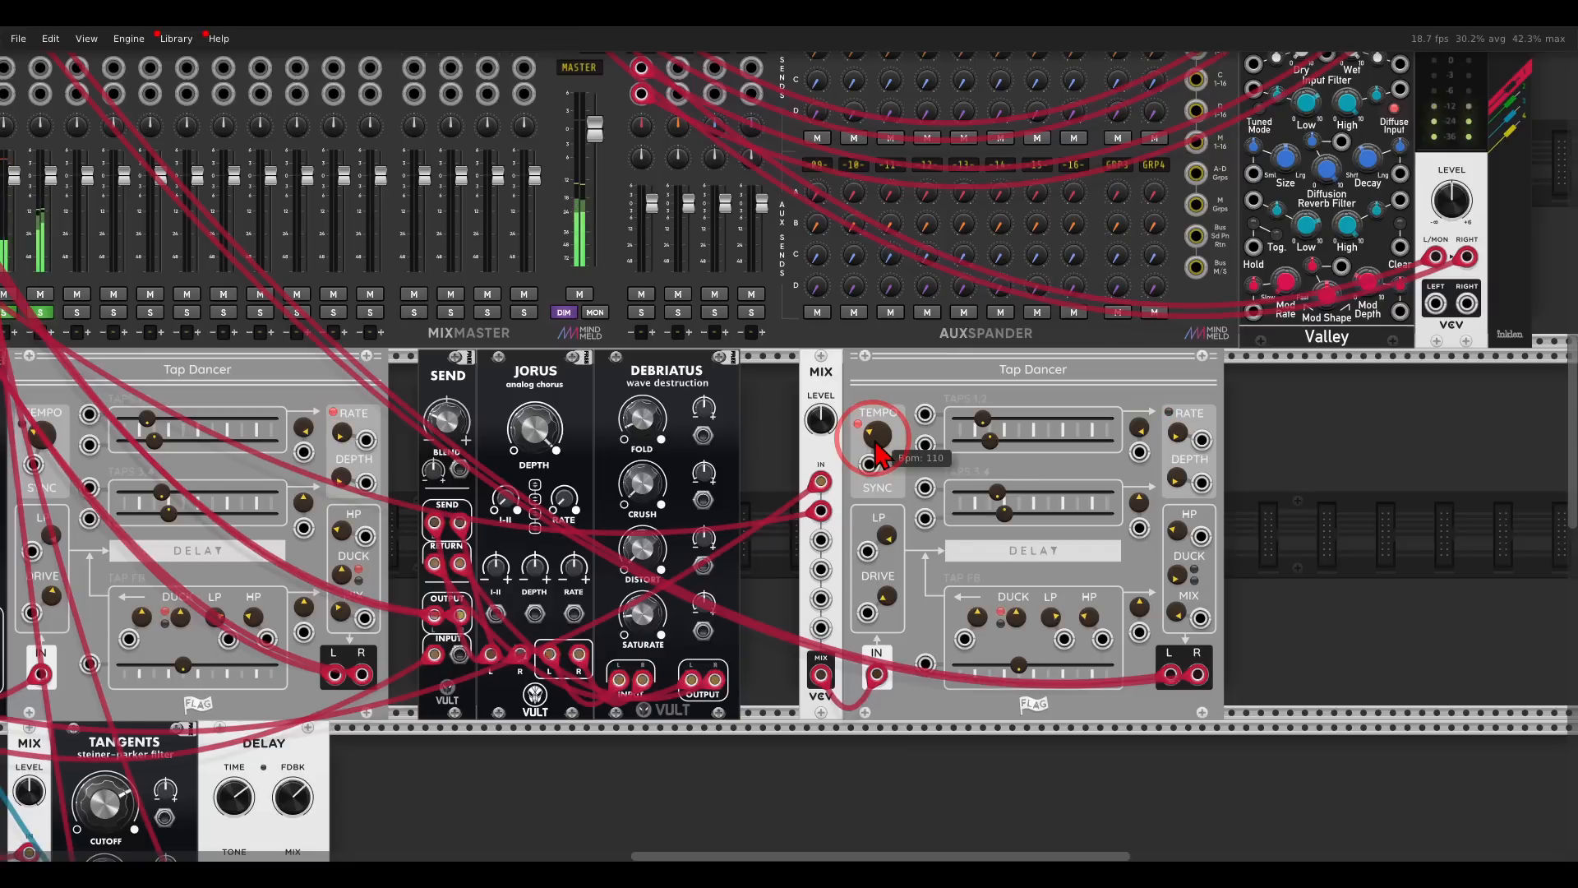
{"action": "left_click_drag", "start_coordinate": [1180, 543], "coordinate": [1162, 479]}
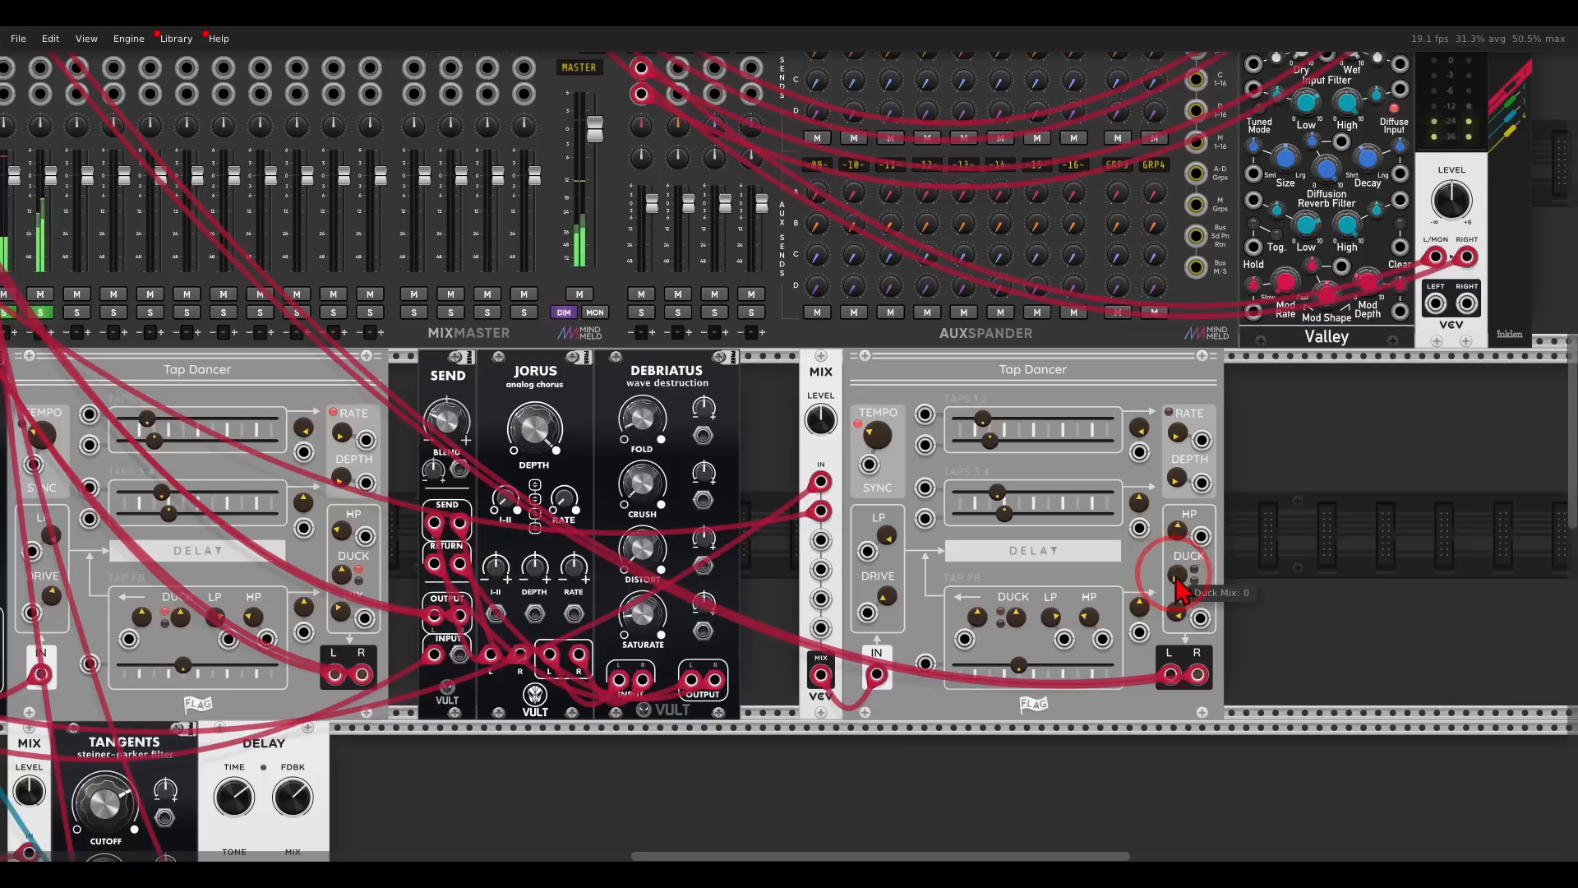
{"action": "left_click_drag", "start_coordinate": [1176, 573], "coordinate": [1134, 452]}
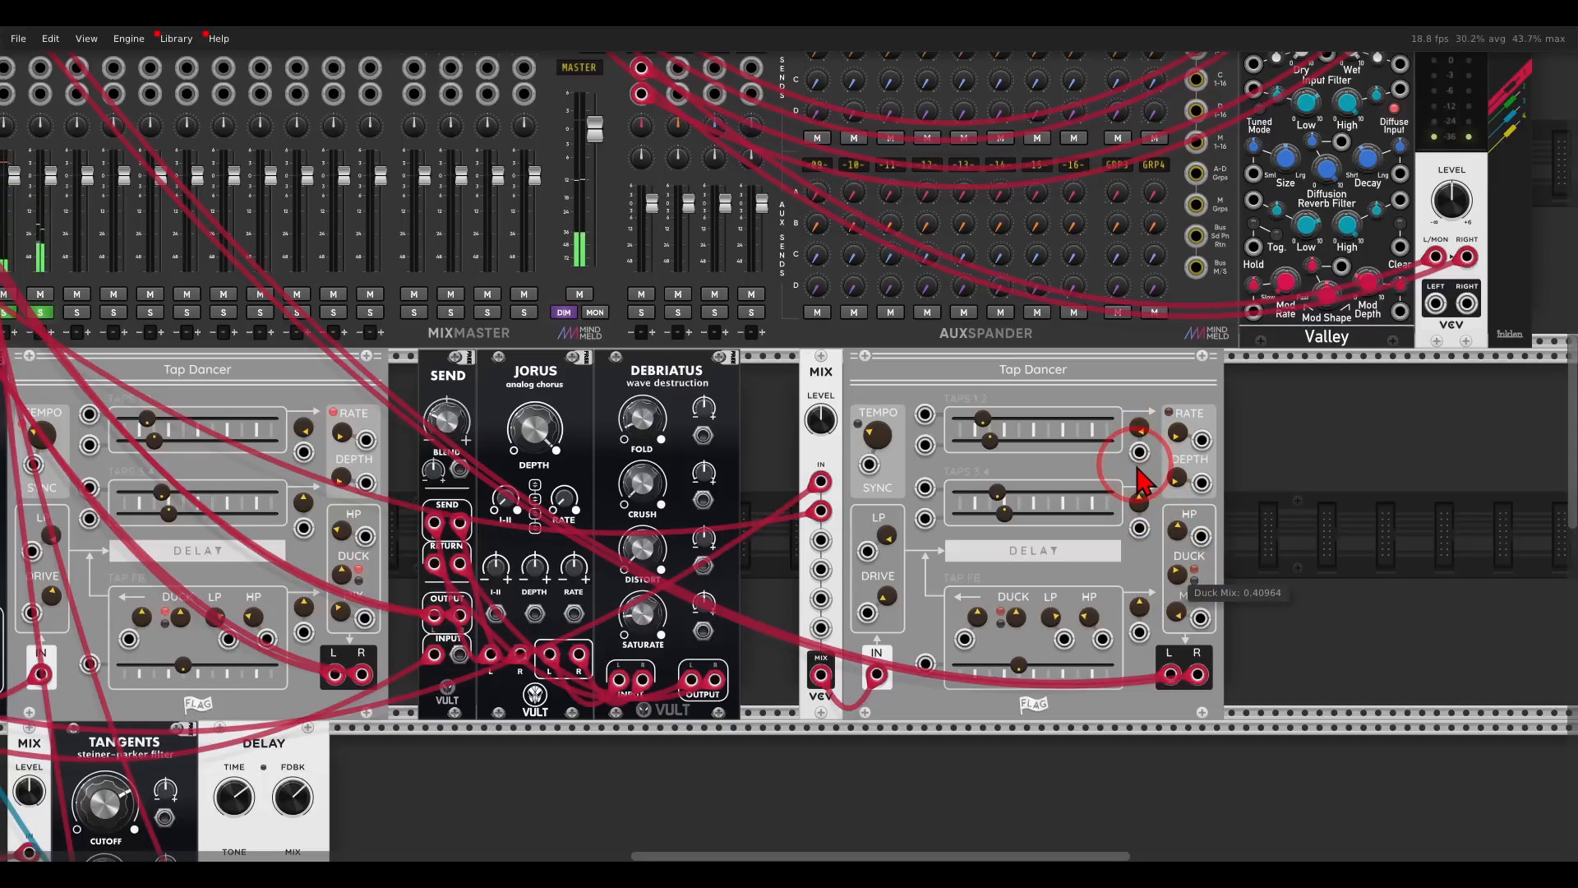
{"action": "left_click_drag", "start_coordinate": [884, 604], "coordinate": [856, 514]}
- Raise mixer track 7's aux A reverb send and clear the solos on tracks 2, 6 and 7
{"action": "scroll", "coordinate": [859, 516], "scroll_direction": "up", "scroll_amount": 4}
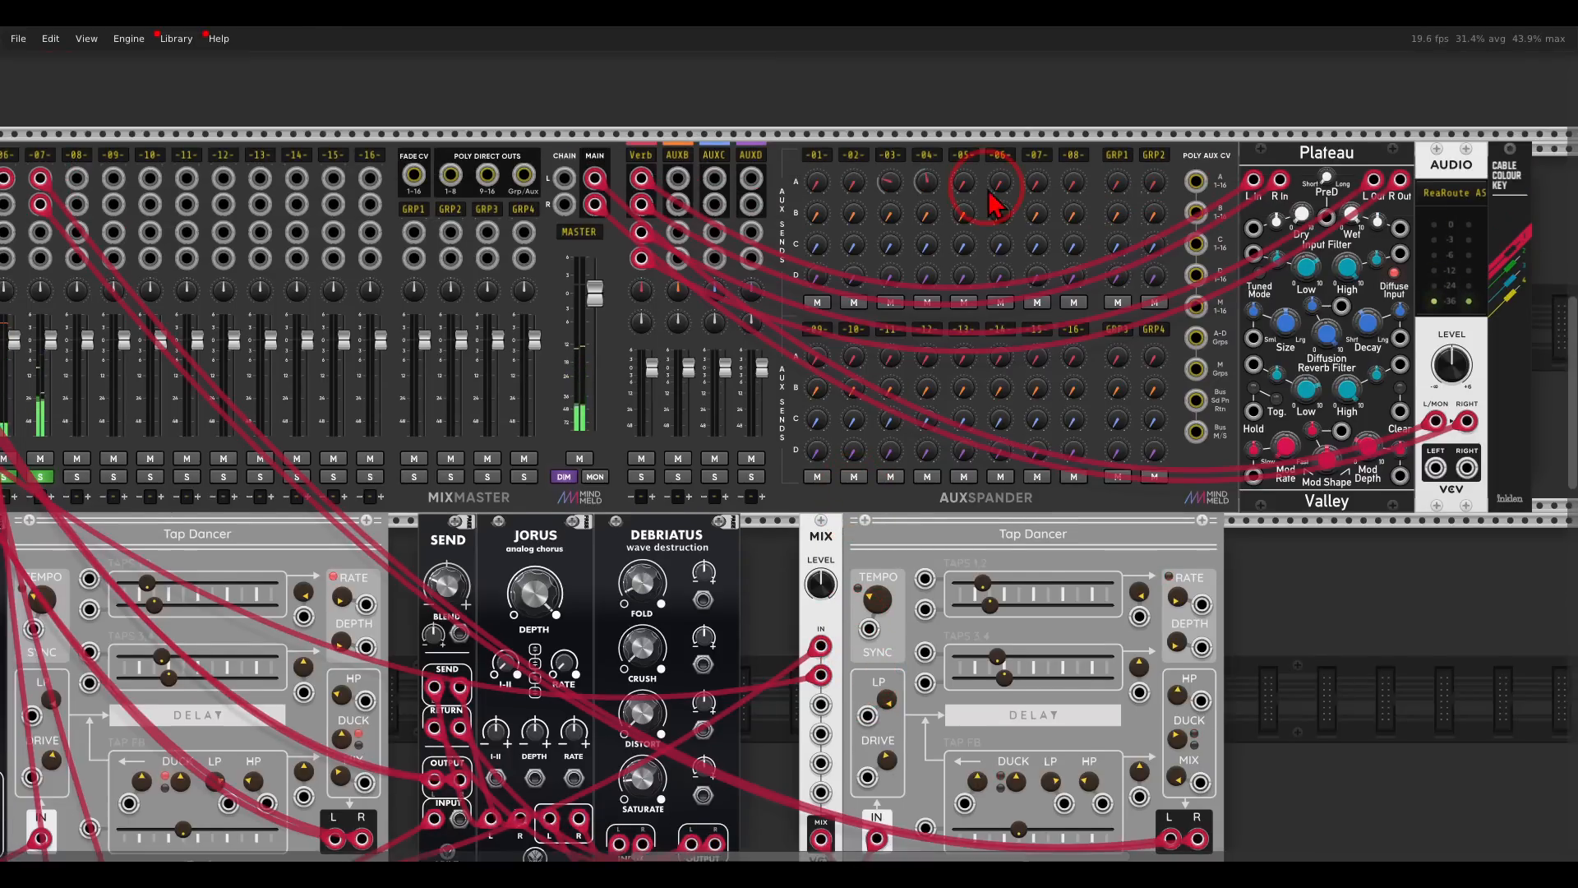
{"action": "left_click_drag", "start_coordinate": [1038, 186], "coordinate": [987, 106]}
{"action": "left_click_drag", "start_coordinate": [707, 116], "coordinate": [1276, 104]}
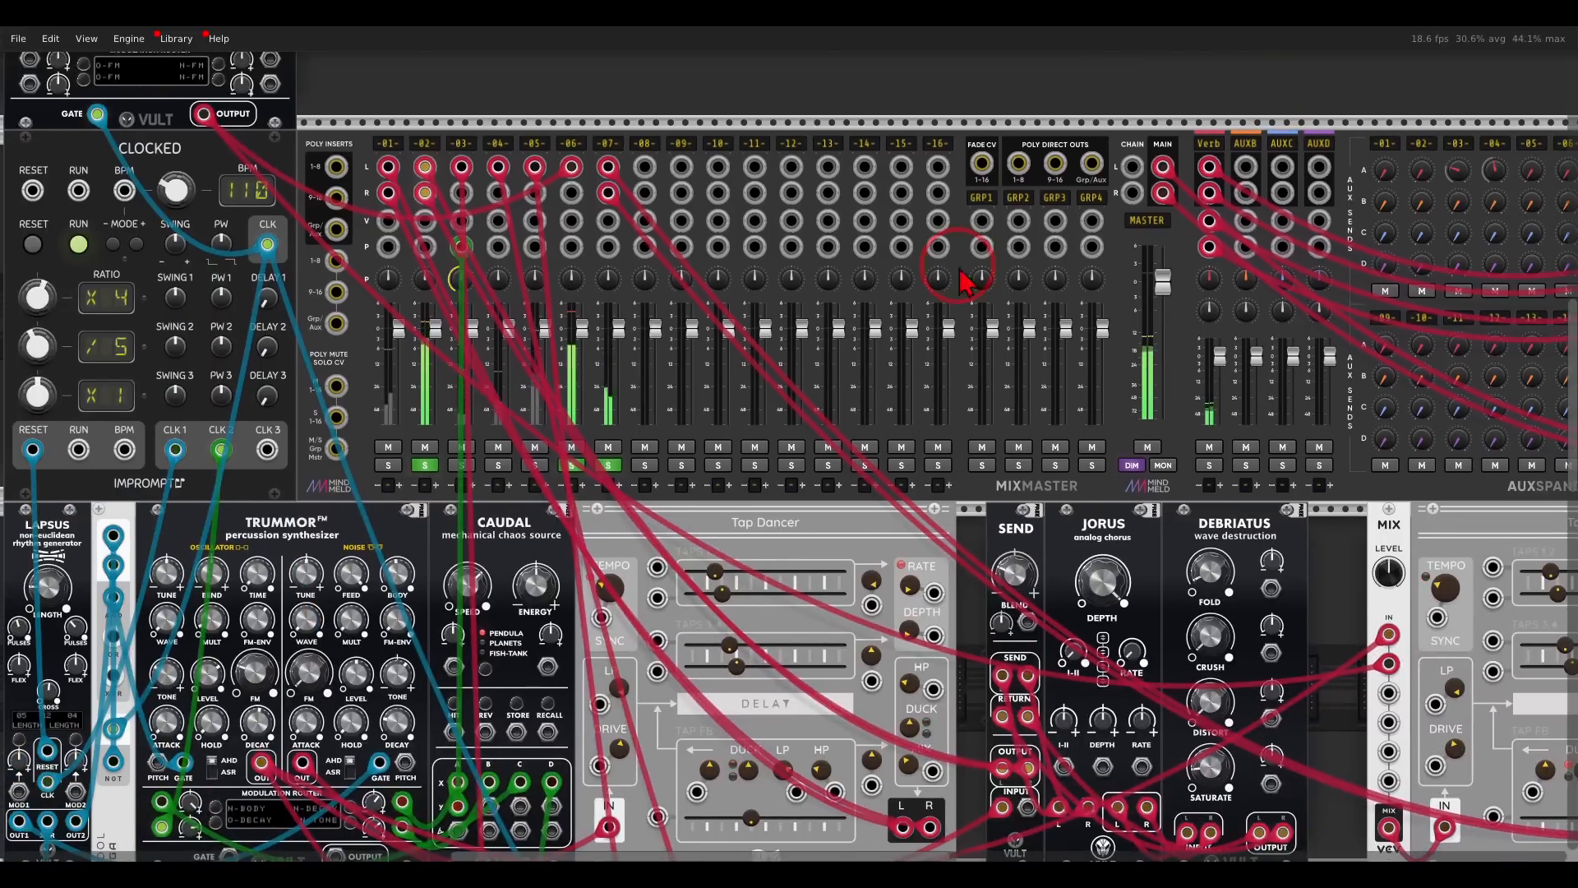
{"action": "left_click", "coordinate": [608, 466]}
{"action": "left_click", "coordinate": [608, 467], "text": "ctrl"}
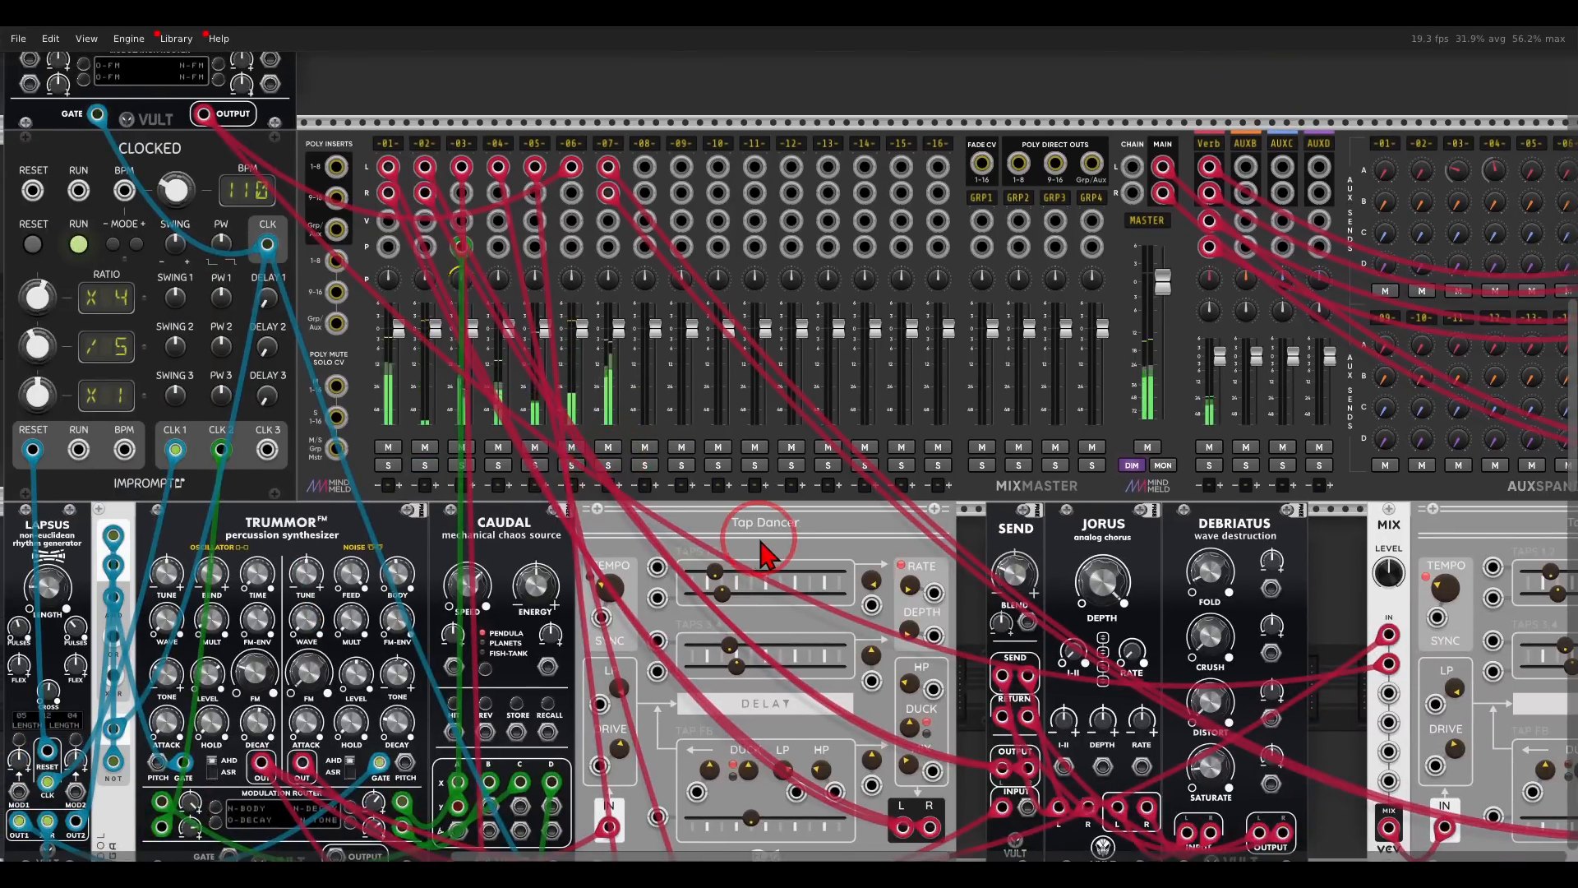
{"action": "scroll", "coordinate": [754, 529], "scroll_direction": "down", "scroll_amount": 4}
{"action": "scroll", "coordinate": [1021, 606], "scroll_direction": "down", "scroll_amount": 2}
{"action": "left_click_drag", "start_coordinate": [1022, 606], "coordinate": [962, 405]}
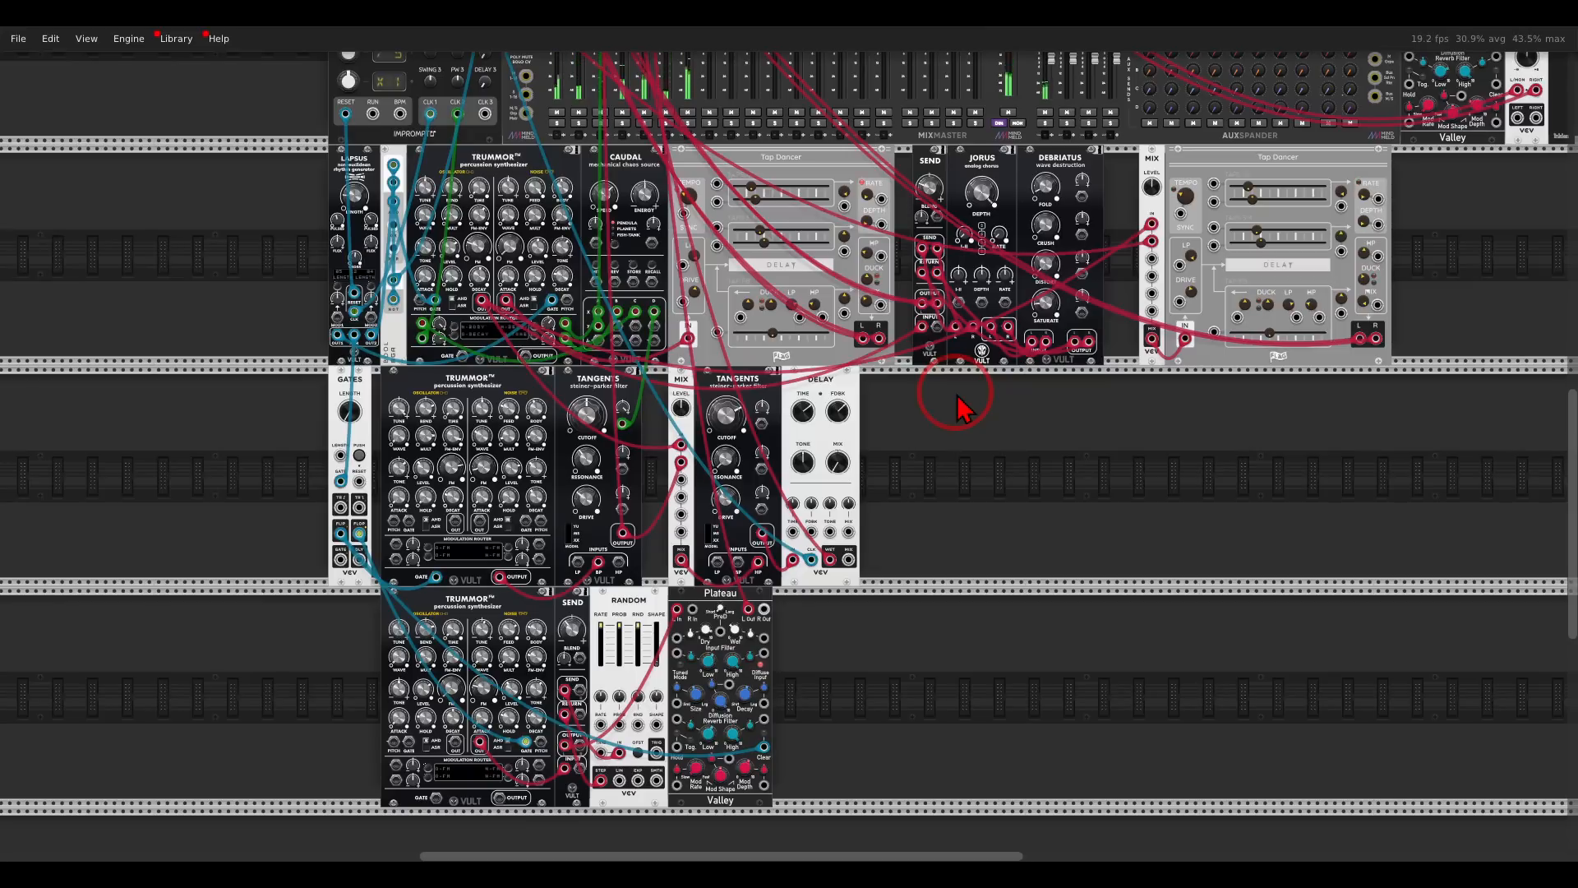
- Add another Trummor above the mixer, apart from the one over Clocked, and solo mixer track 8
{"action": "scroll", "coordinate": [958, 407], "scroll_direction": "up", "scroll_amount": 5}
{"action": "scroll", "coordinate": [817, 352], "scroll_direction": "up", "scroll_amount": 3}
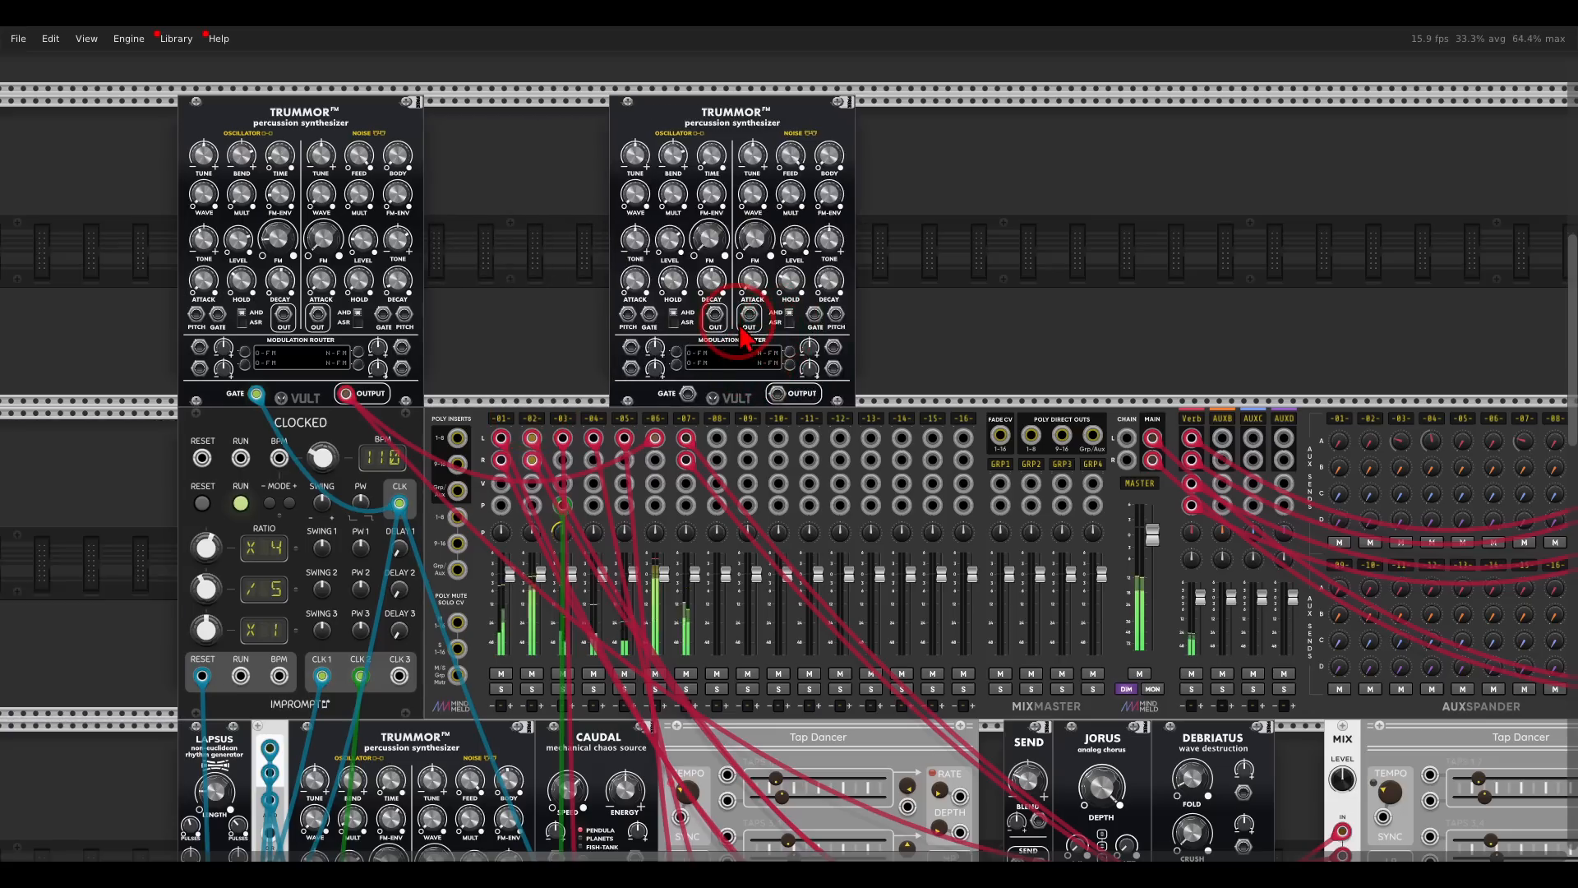
{"action": "left_click", "coordinate": [717, 689]}
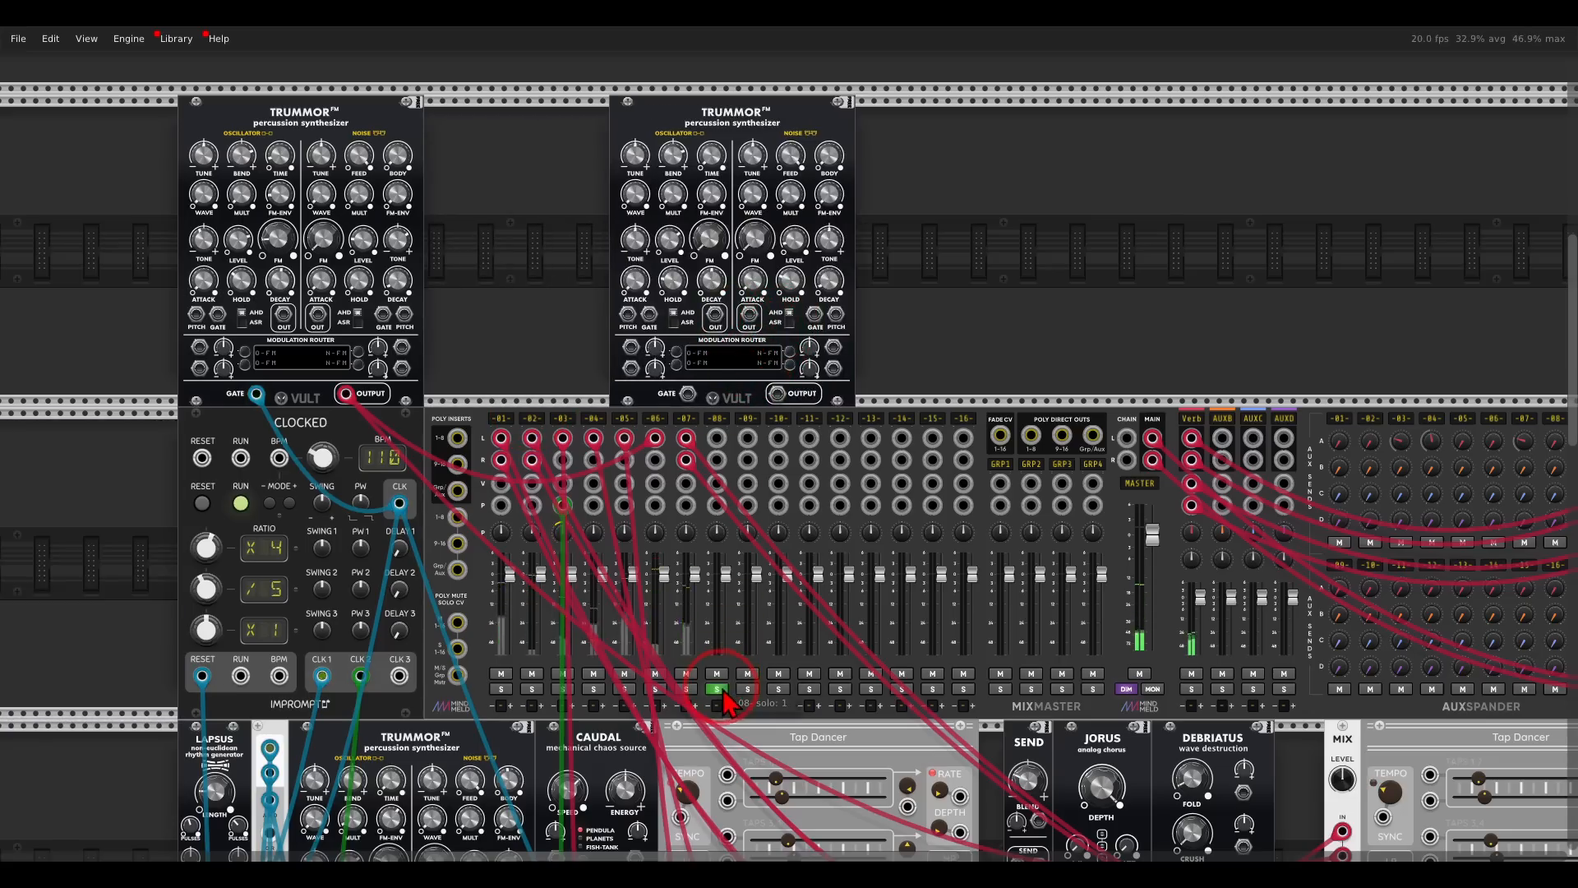
{"action": "left_click_drag", "start_coordinate": [744, 448], "coordinate": [879, 360]}
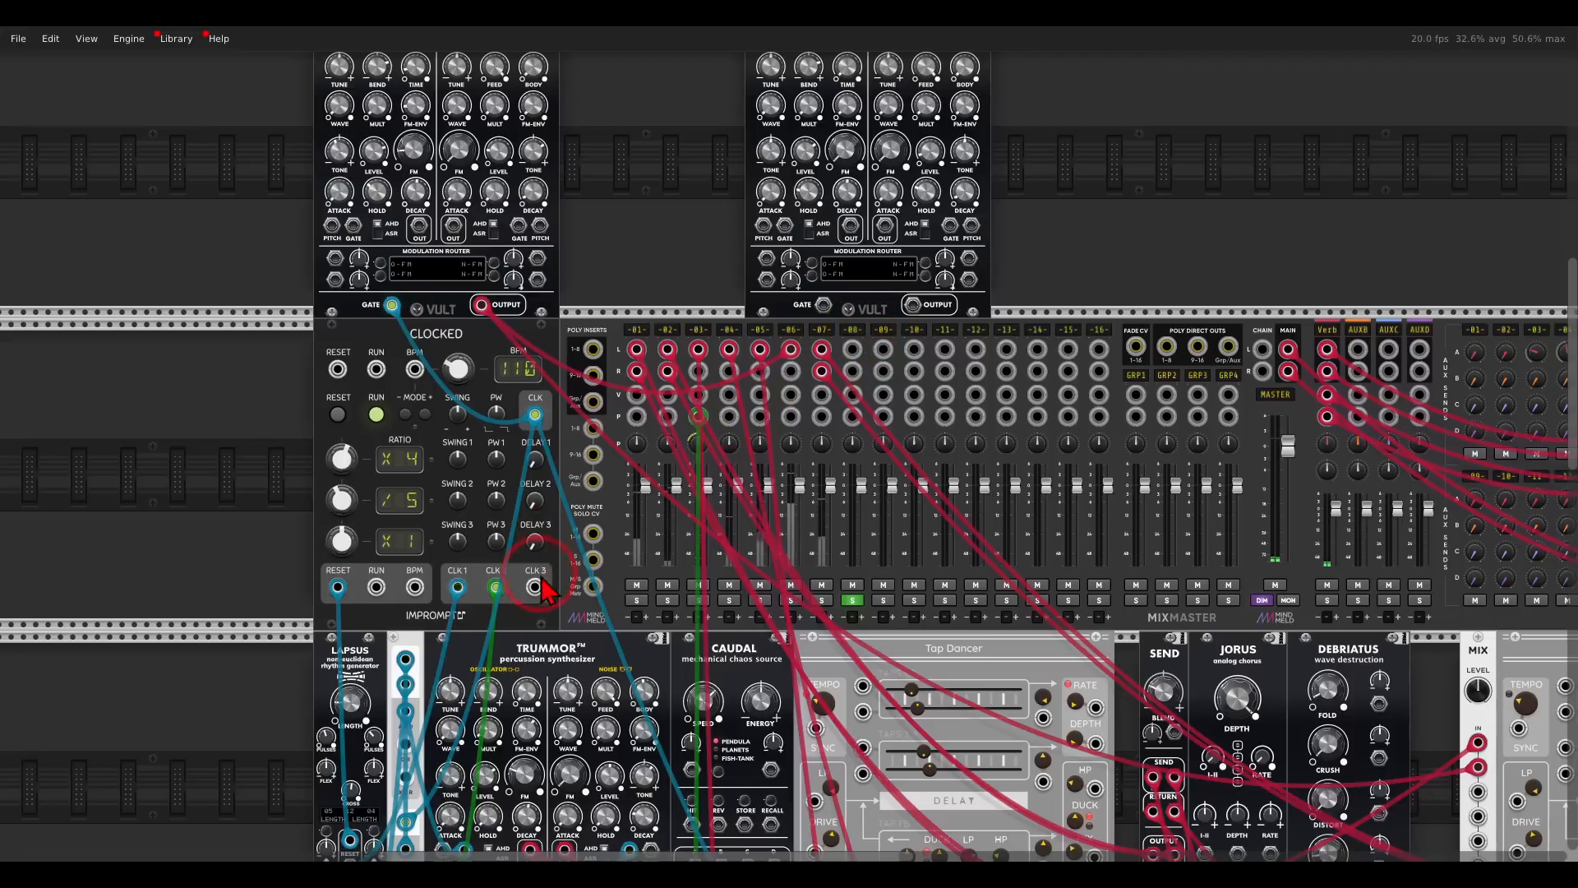
- Patch Clocked's CLK 3 output into the new Trummor's gate and set the third clock ratio to x4
{"action": "left_click_drag", "start_coordinate": [536, 587], "coordinate": [823, 305]}
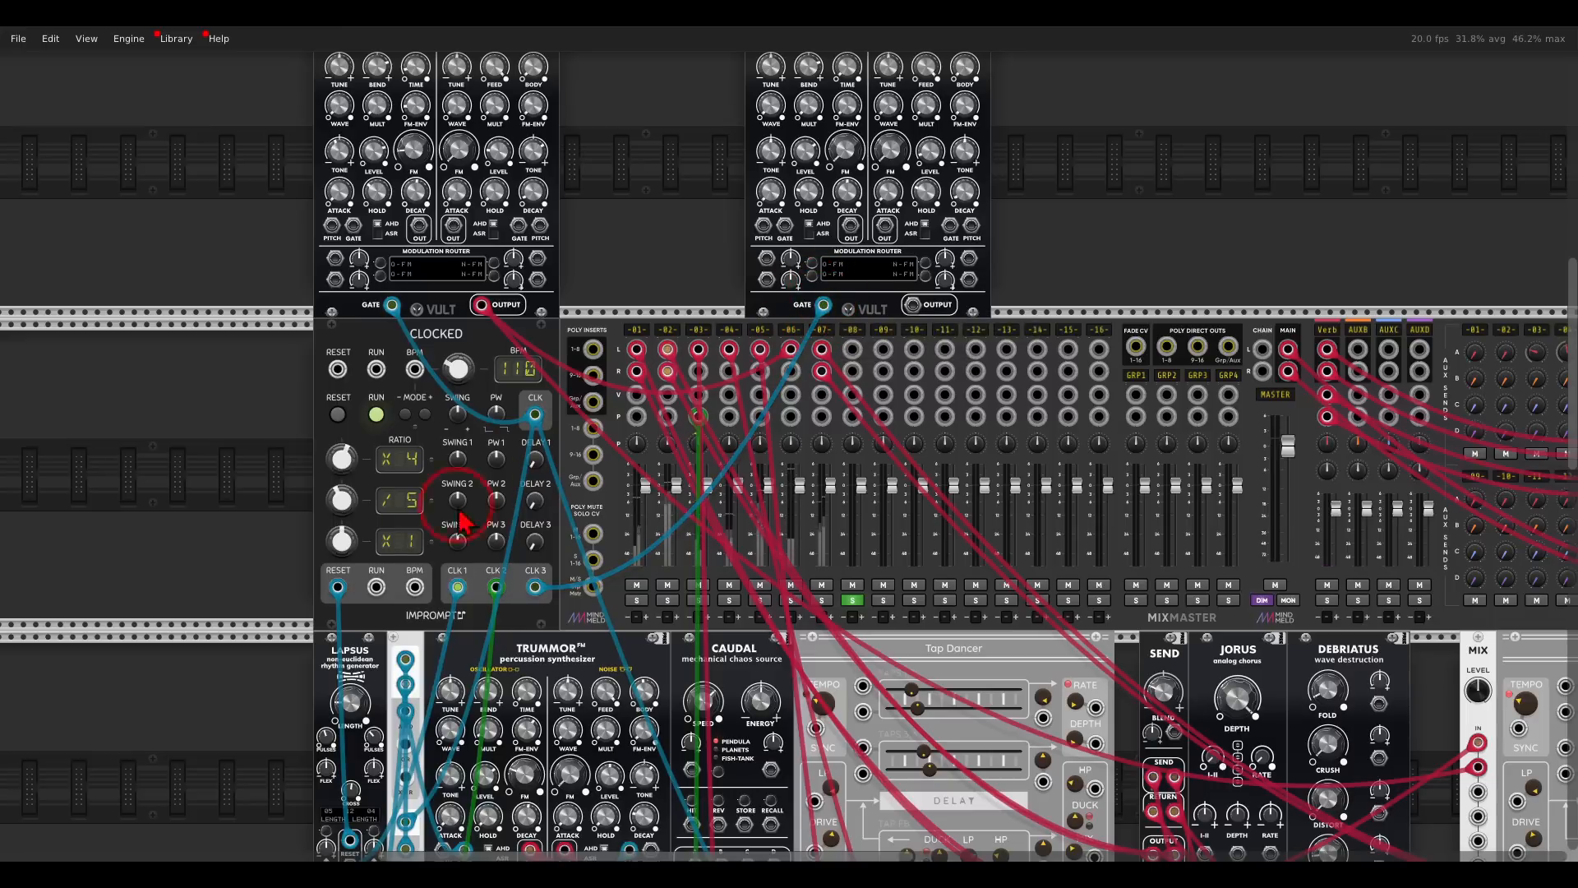
{"action": "left_click_drag", "start_coordinate": [340, 553], "coordinate": [340, 552]}
{"action": "scroll", "coordinate": [339, 576], "scroll_direction": "up", "scroll_amount": 3}
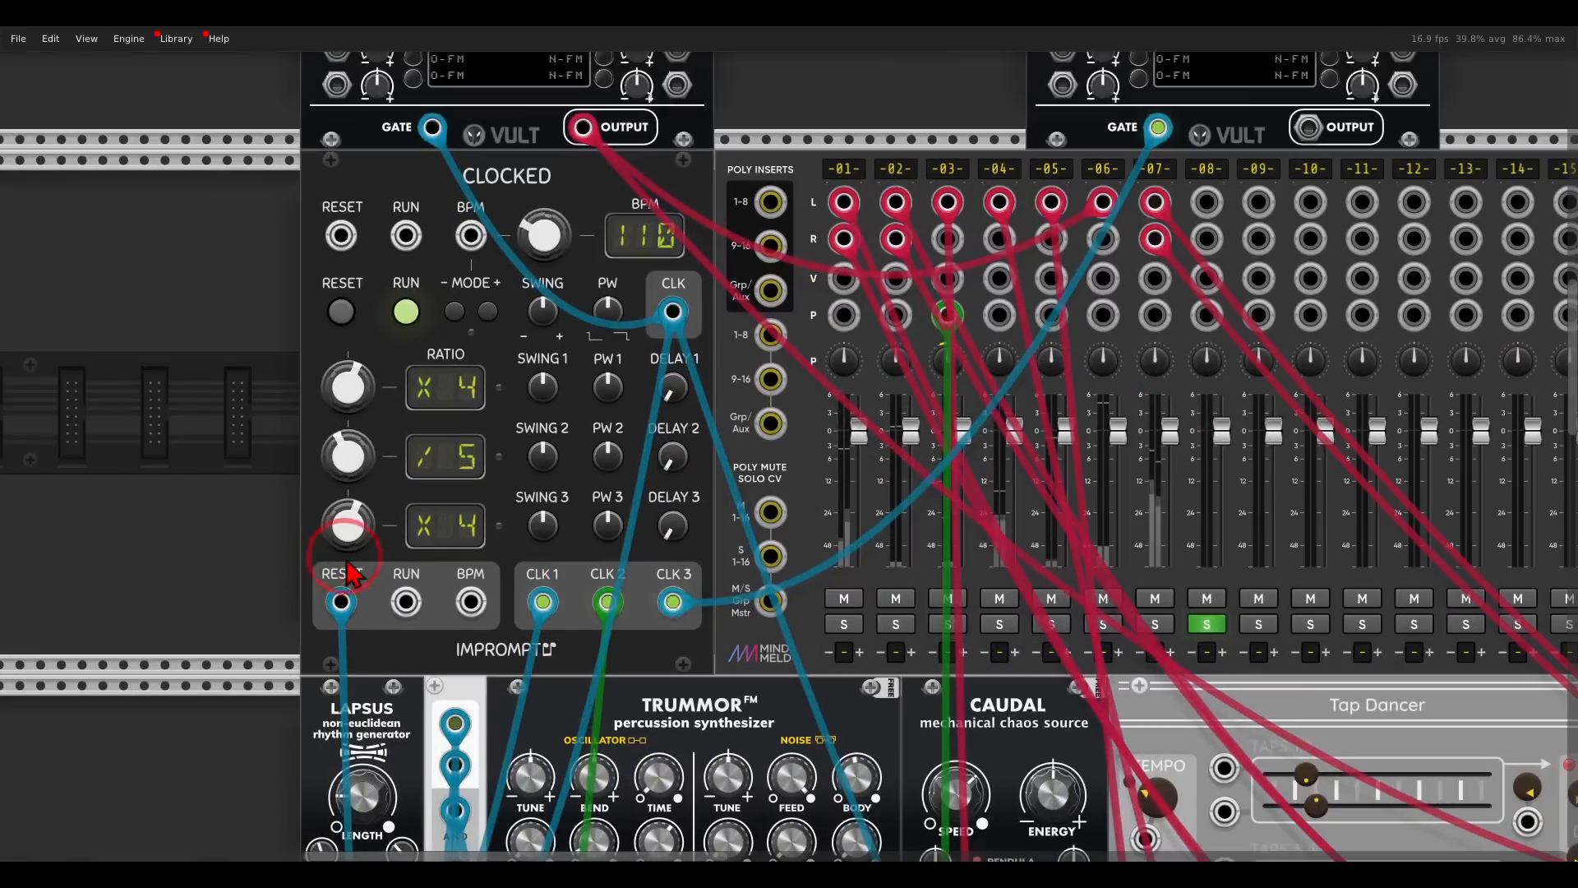
{"action": "left_click_drag", "start_coordinate": [546, 542], "coordinate": [524, 508]}
{"action": "left_click", "coordinate": [345, 314]}
- Patch the new Trummor's oscillator output into mixer track 8 left and its noise output into track 8 right
{"action": "left_click_drag", "start_coordinate": [933, 131], "coordinate": [701, 228]}
{"action": "scroll", "coordinate": [811, 180], "scroll_direction": "down", "scroll_amount": 2}
{"action": "left_click_drag", "start_coordinate": [1150, 248], "coordinate": [1140, 382]}
{"action": "left_click", "coordinate": [963, 420]}
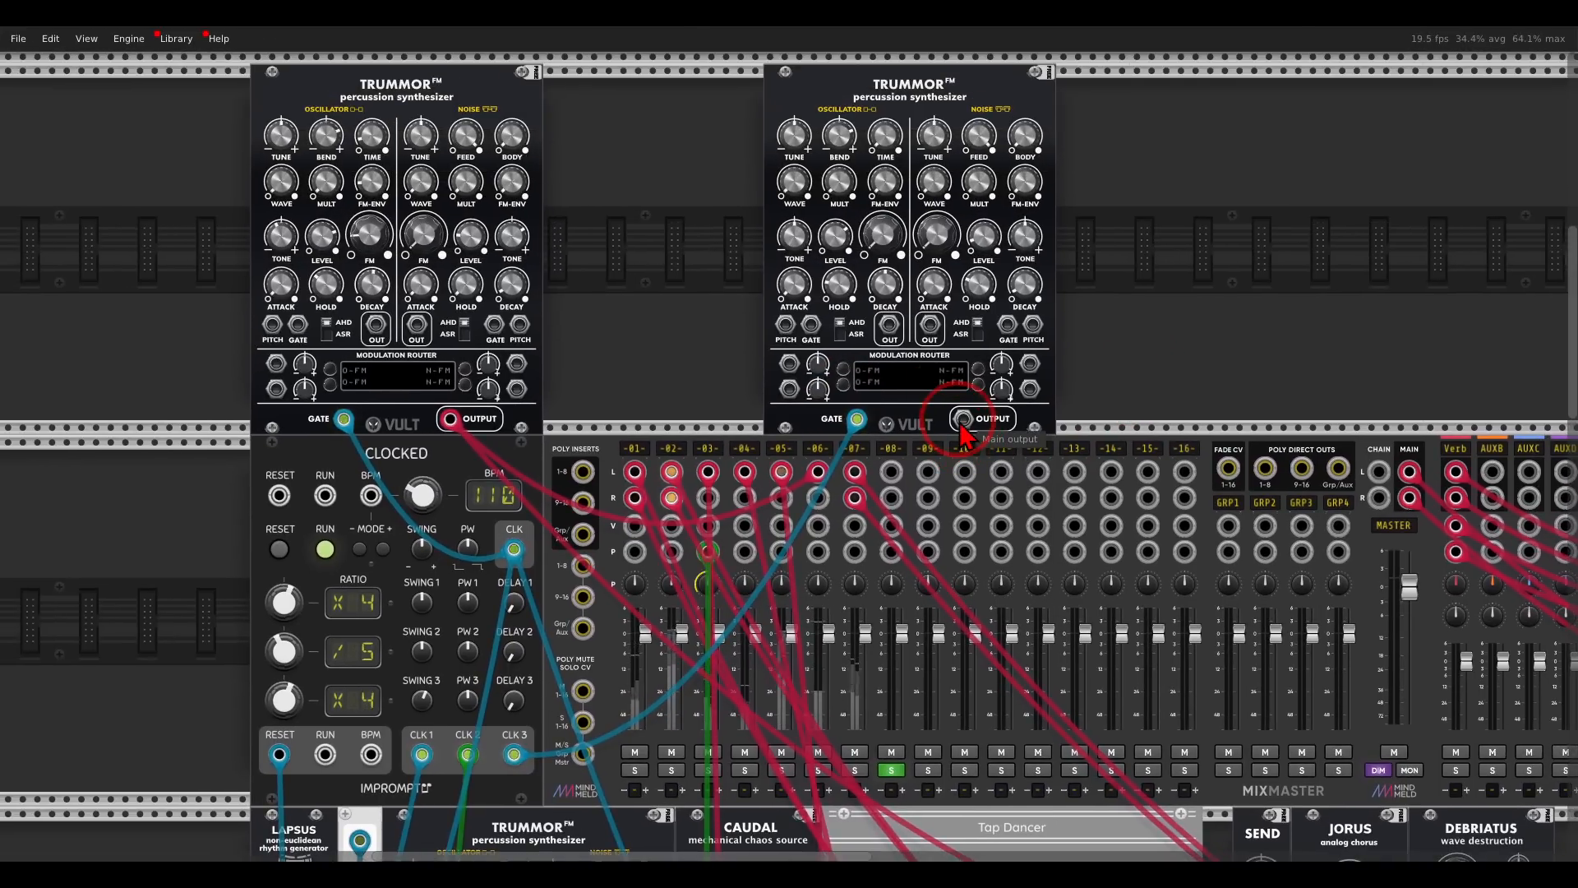
{"action": "left_click_drag", "start_coordinate": [890, 325], "coordinate": [891, 472]}
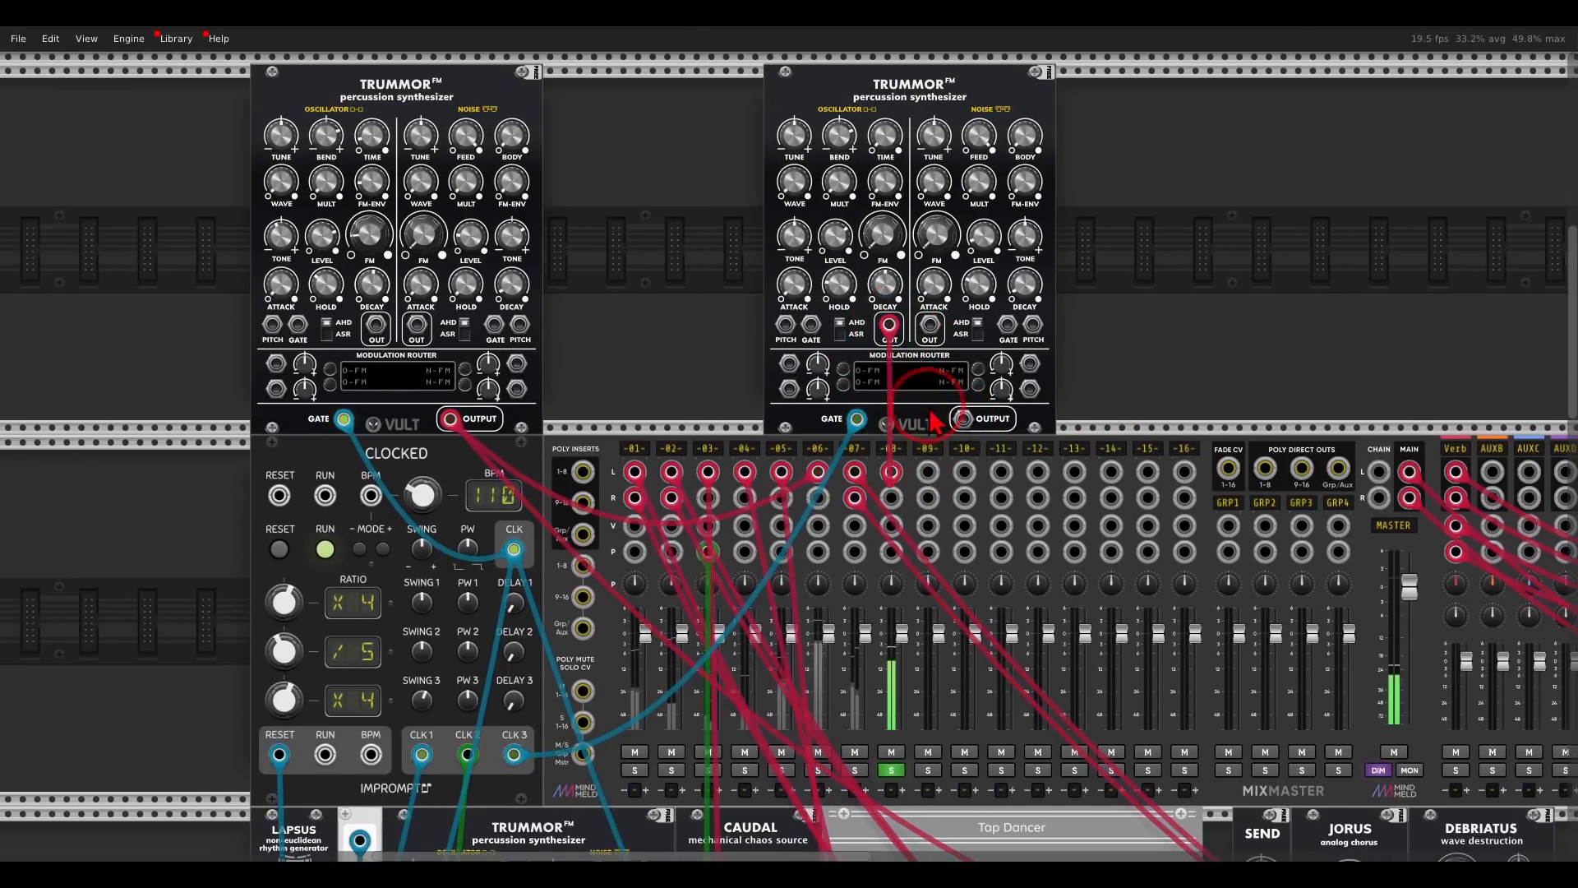
{"action": "left_click_drag", "start_coordinate": [930, 325], "coordinate": [893, 499]}
{"action": "left_click", "coordinate": [983, 439]}
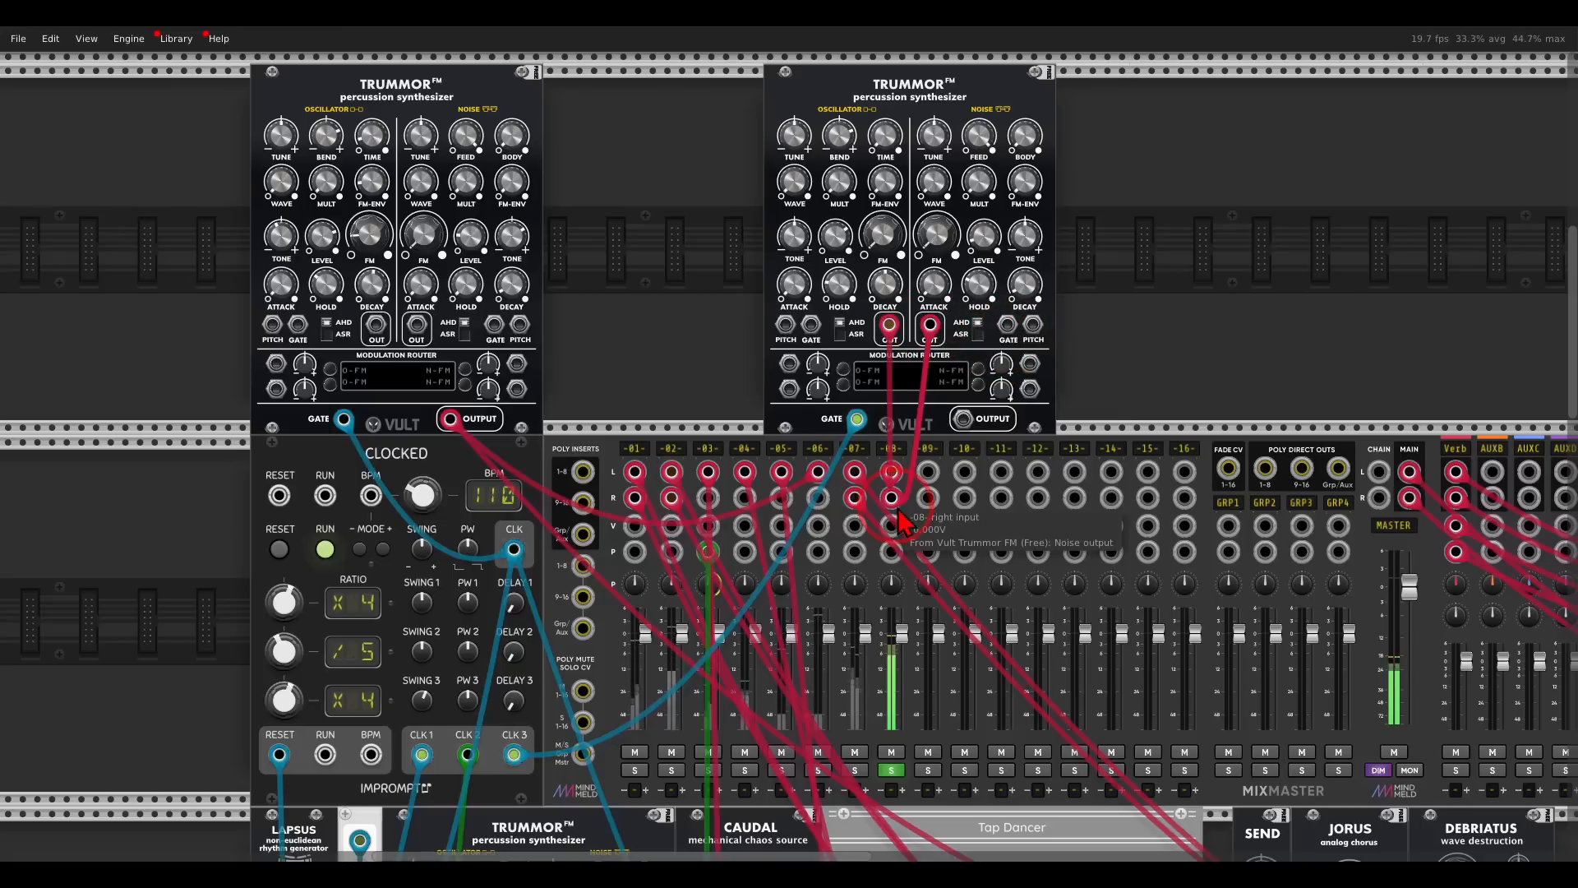
- Shape the new Trummor's oscillator by raising the FM amount and FM envelope and adjusting its bend, multiplier and tune
{"action": "scroll", "coordinate": [995, 345], "scroll_direction": "up", "scroll_amount": 5}
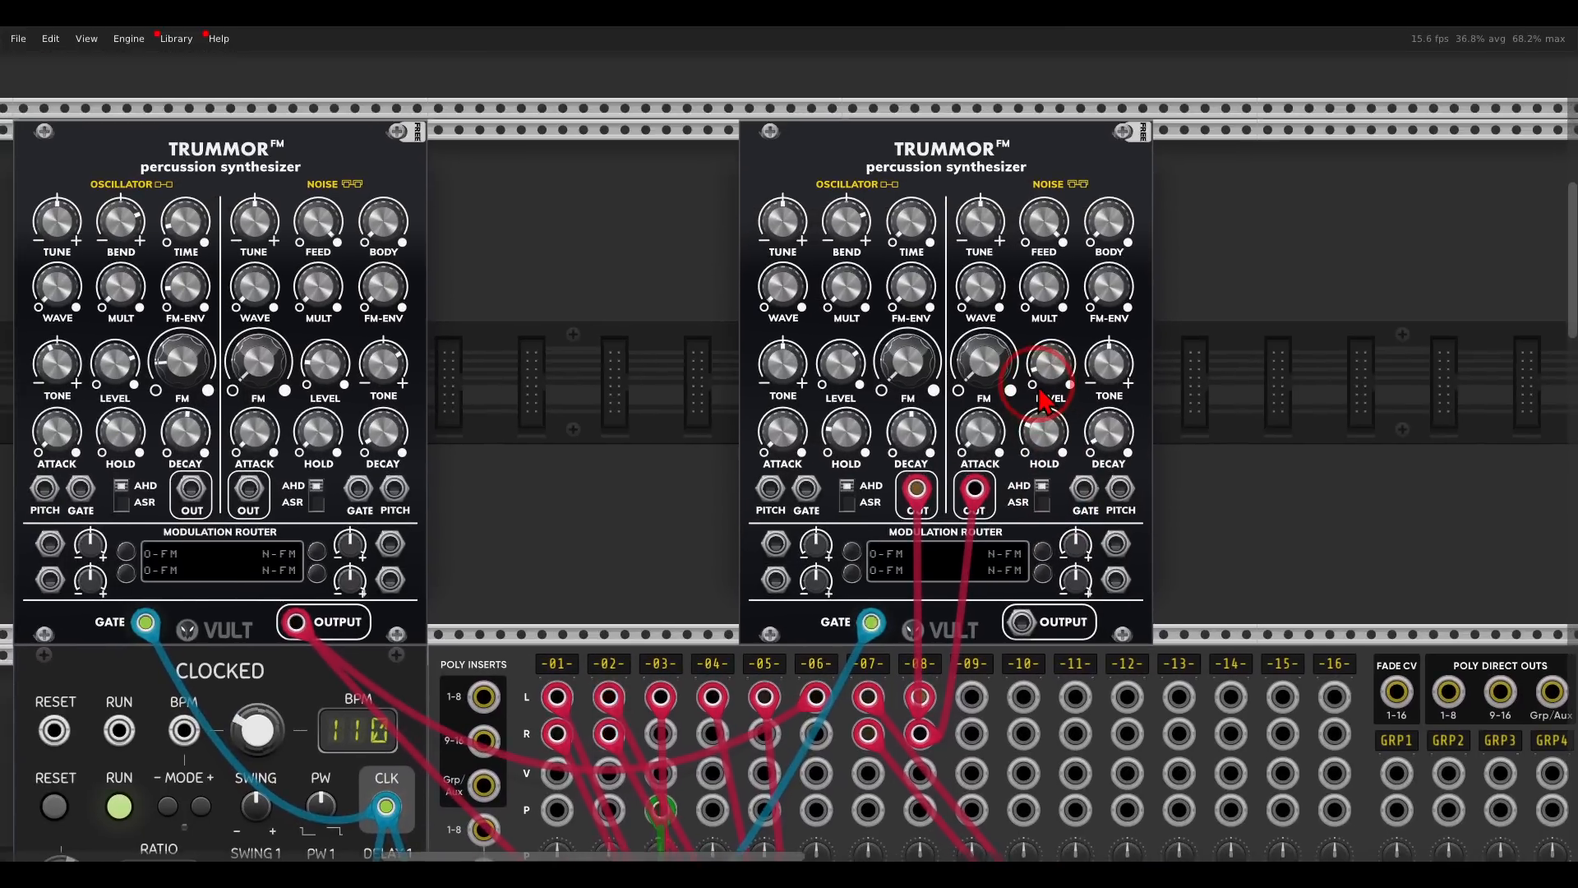
{"action": "left_click_drag", "start_coordinate": [1045, 368], "coordinate": [1059, 442]}
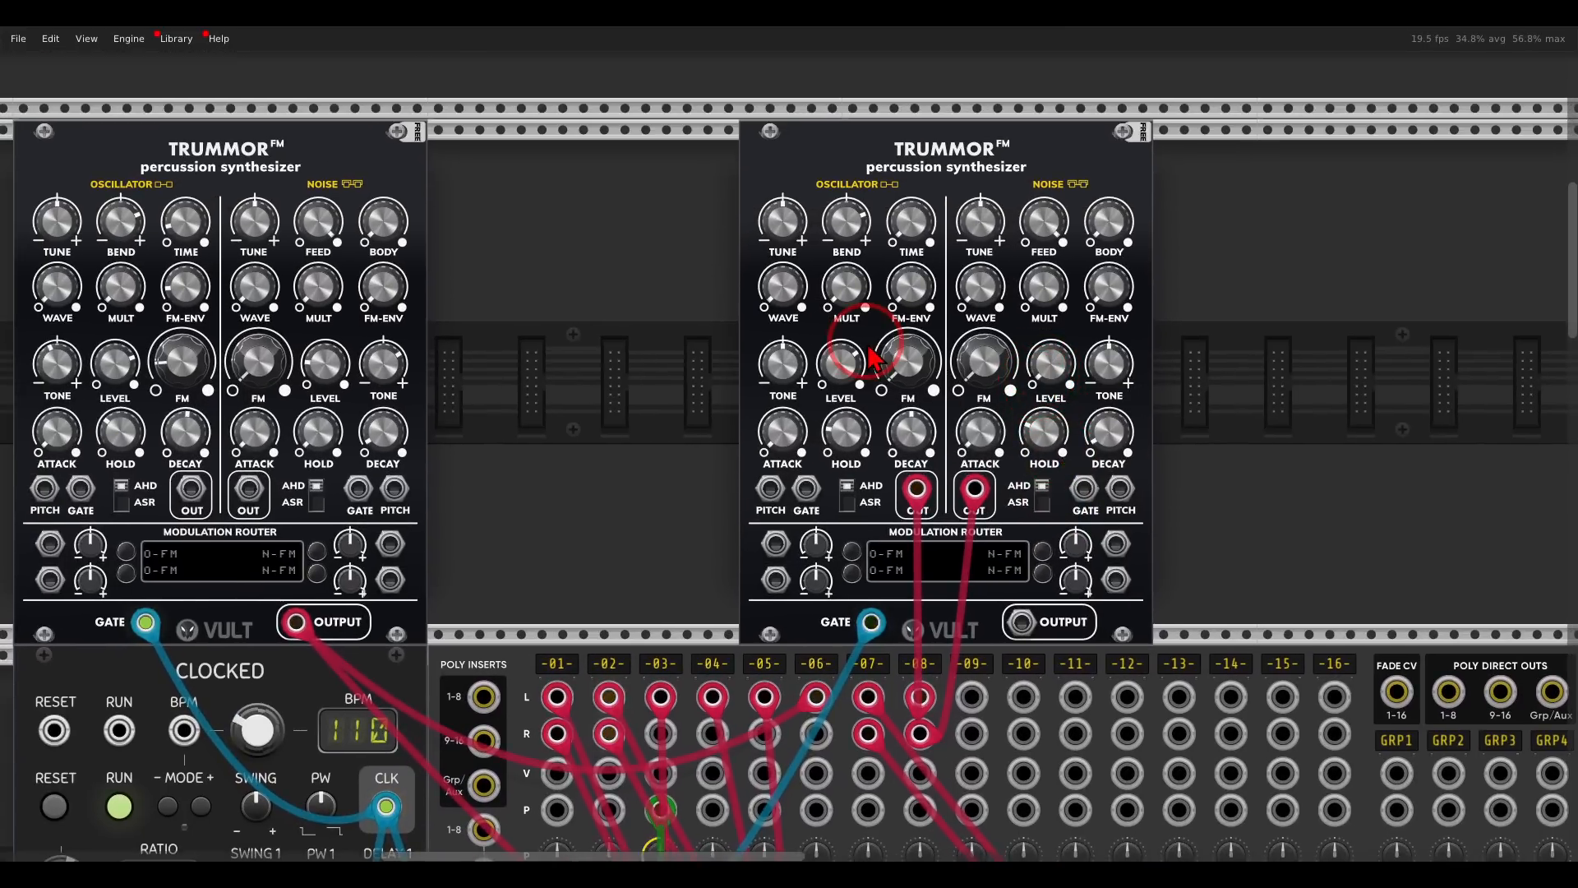
{"action": "left_click_drag", "start_coordinate": [907, 365], "coordinate": [897, 102]}
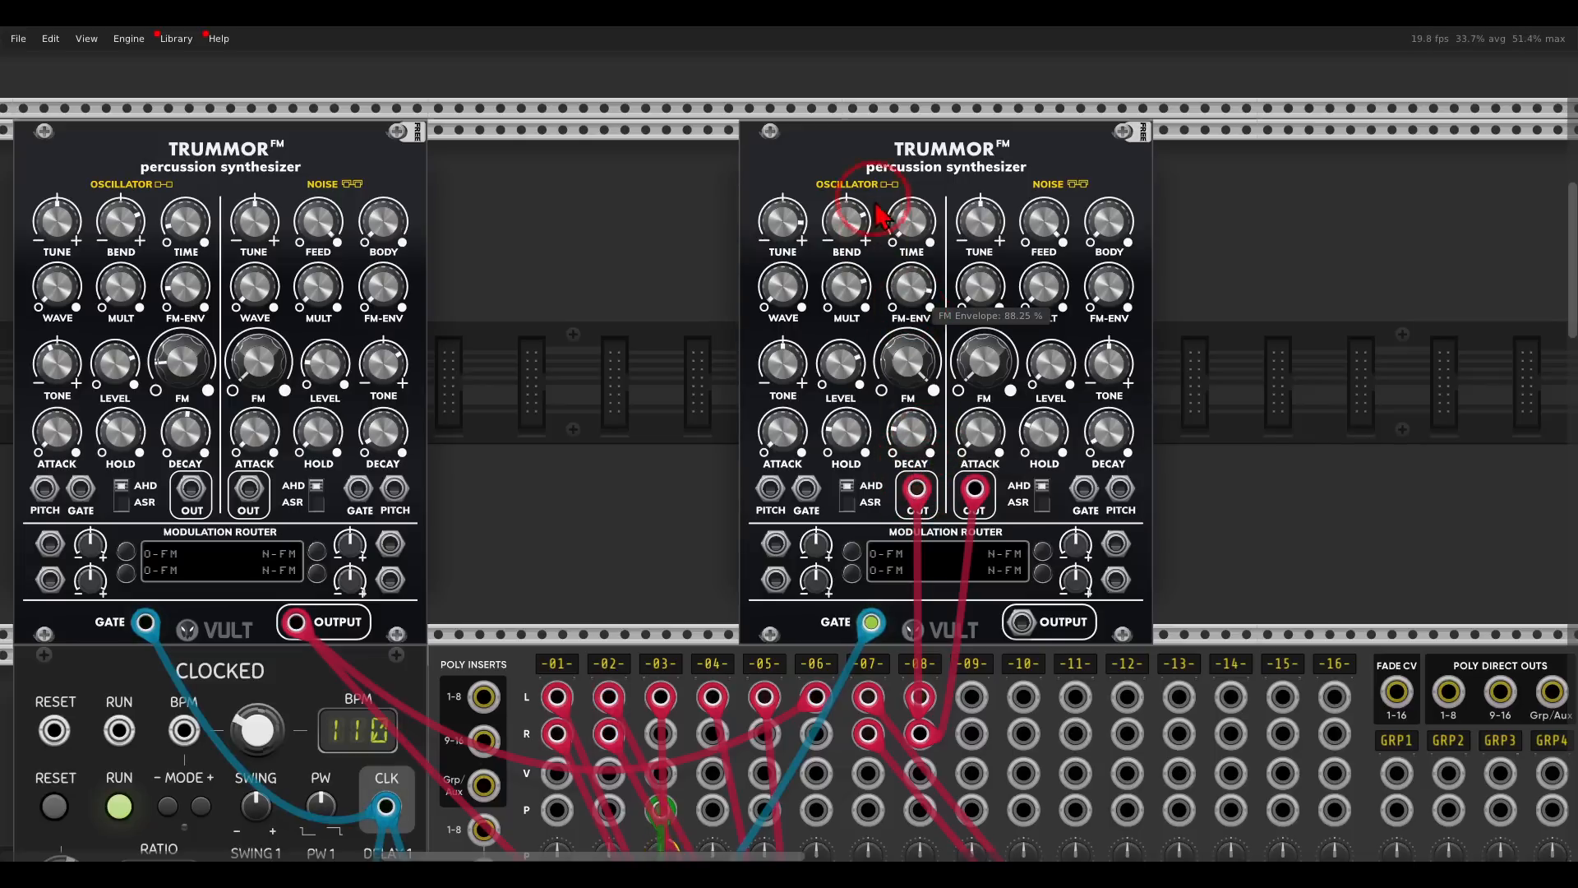
{"action": "left_click_drag", "start_coordinate": [884, 262], "coordinate": [826, 119]}
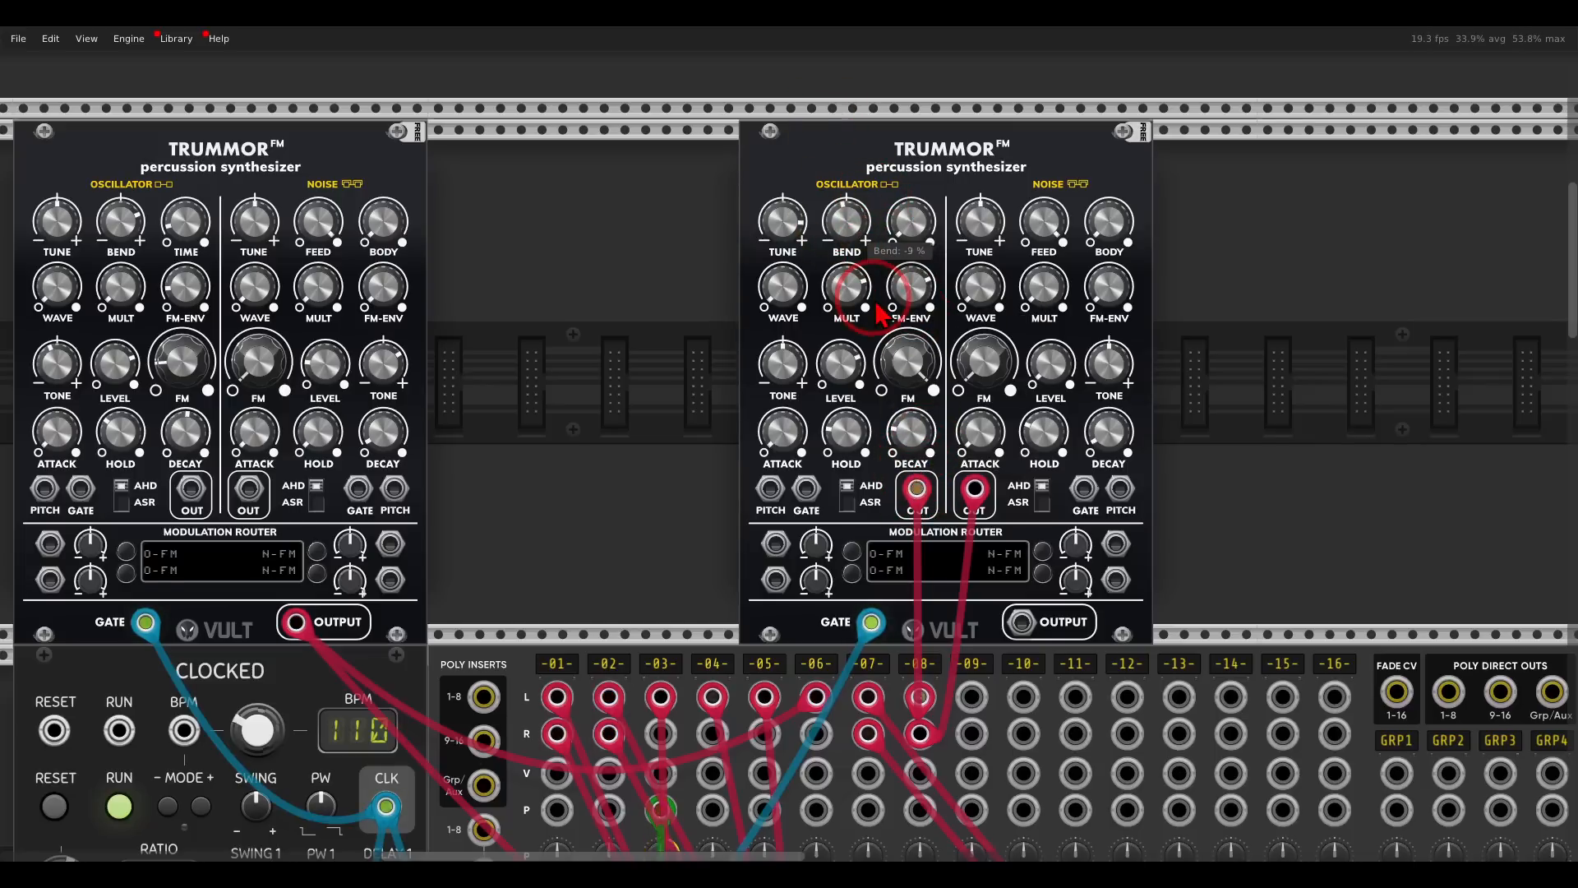
{"action": "left_click_drag", "start_coordinate": [888, 349], "coordinate": [863, 188]}
{"action": "left_click_drag", "start_coordinate": [850, 264], "coordinate": [782, 238]}
{"action": "left_click_drag", "start_coordinate": [804, 374], "coordinate": [871, 697]}
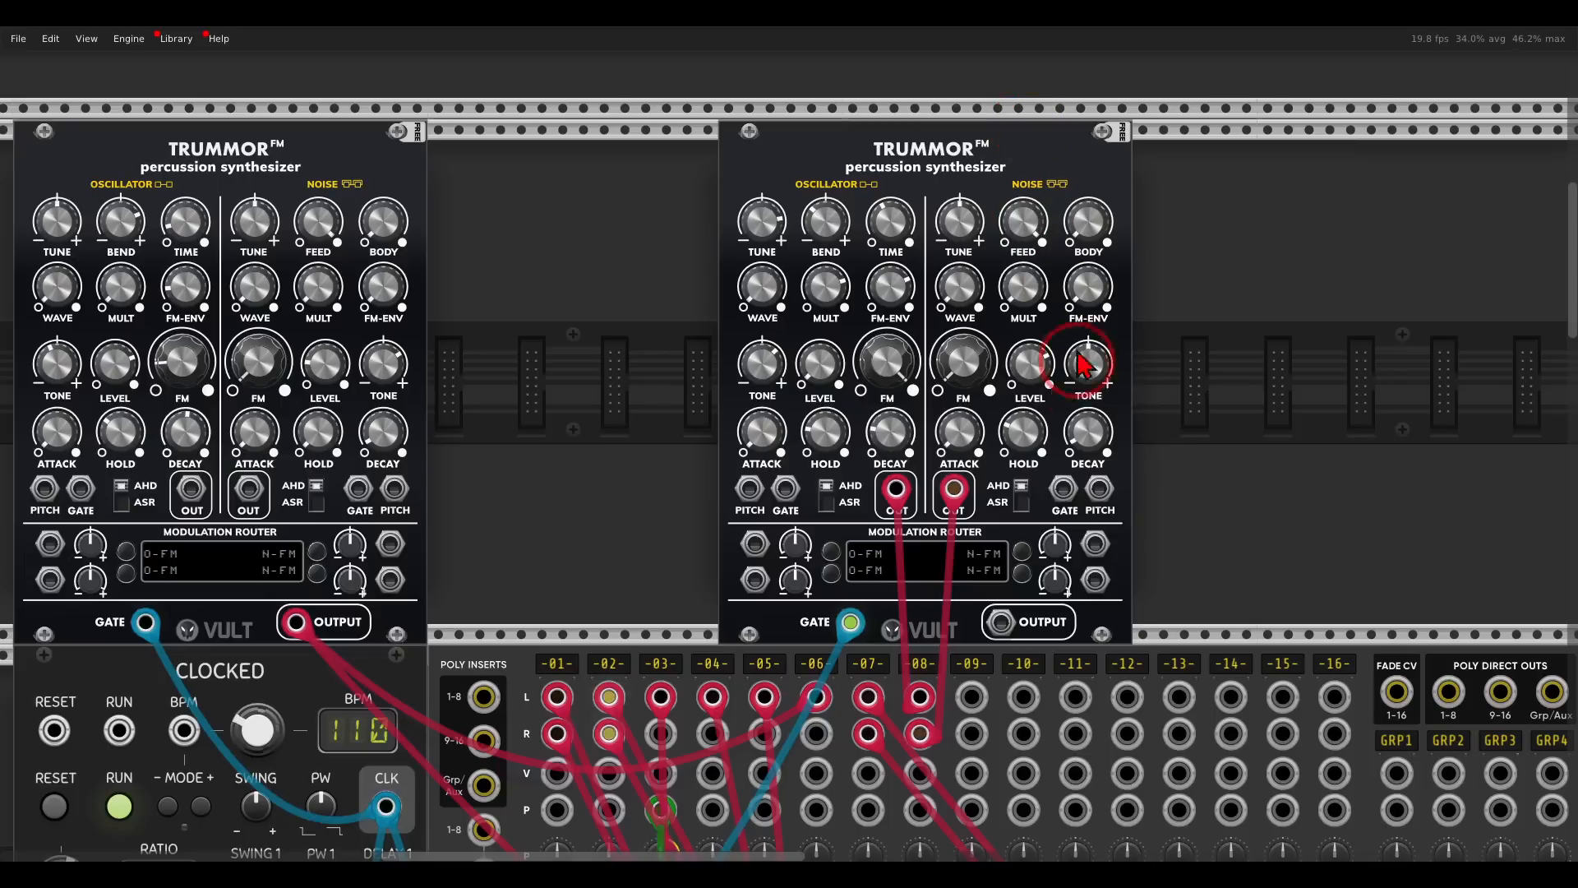
- Adjust the new Trummor's noise tone, and set the noise decay to 18% and the oscillator decay to 23%
{"action": "mouse_move", "coordinate": [1083, 393]}
{"action": "left_mouse_down"}
{"action": "mouse_move", "coordinate": [1068, 323]}
{"action": "mouse_move", "coordinate": [1057, 387]}
{"action": "mouse_move", "coordinate": [1093, 385]}
{"action": "left_mouse_up"}
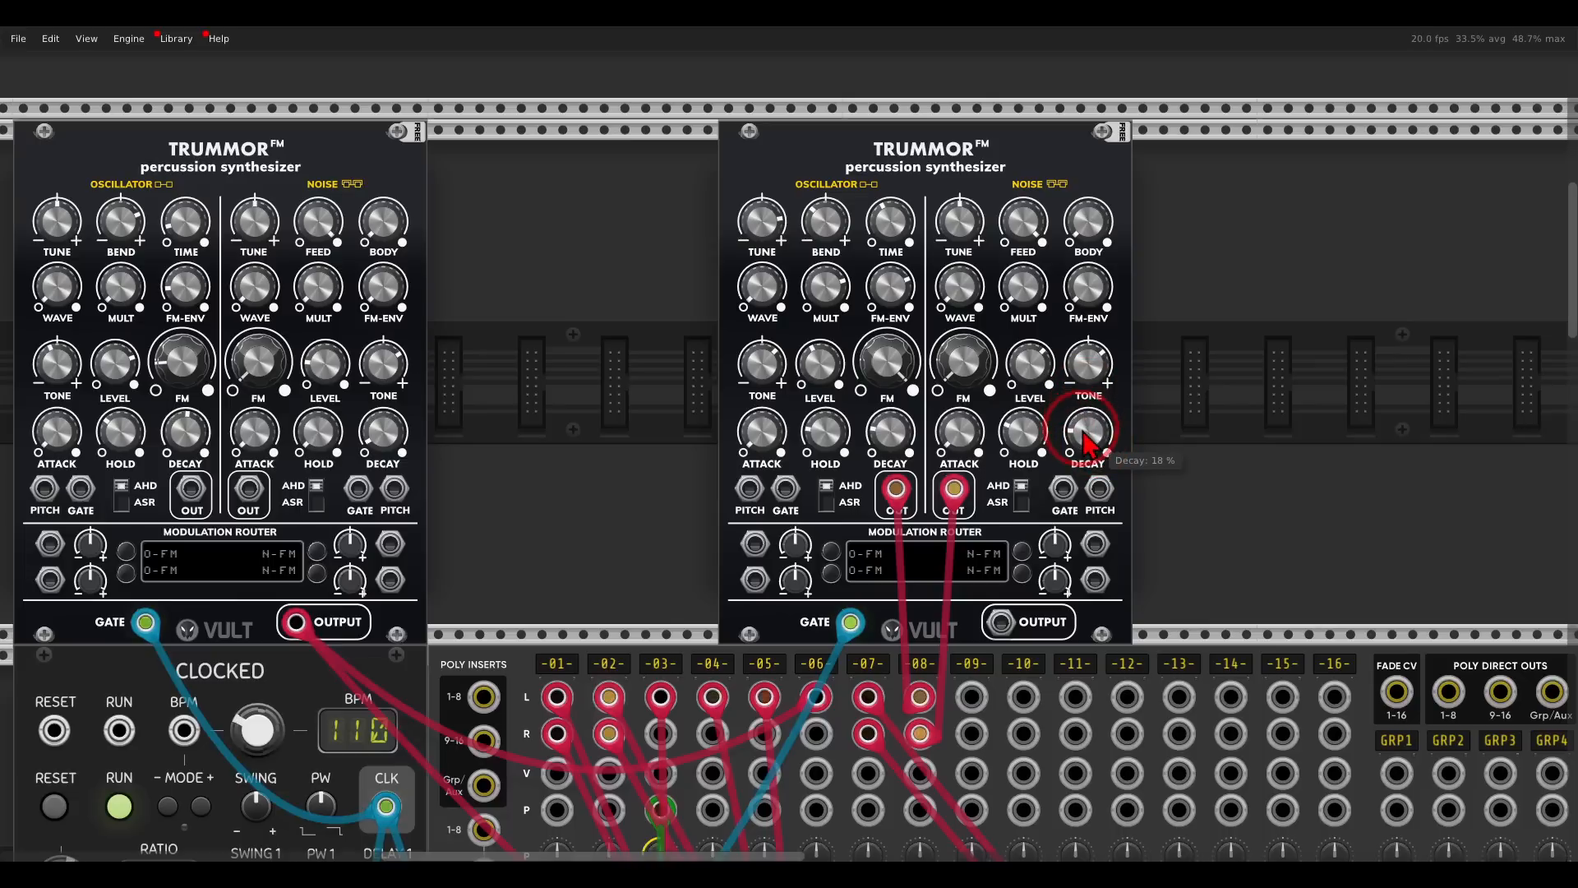
{"action": "left_click_drag", "start_coordinate": [888, 441], "coordinate": [888, 366]}
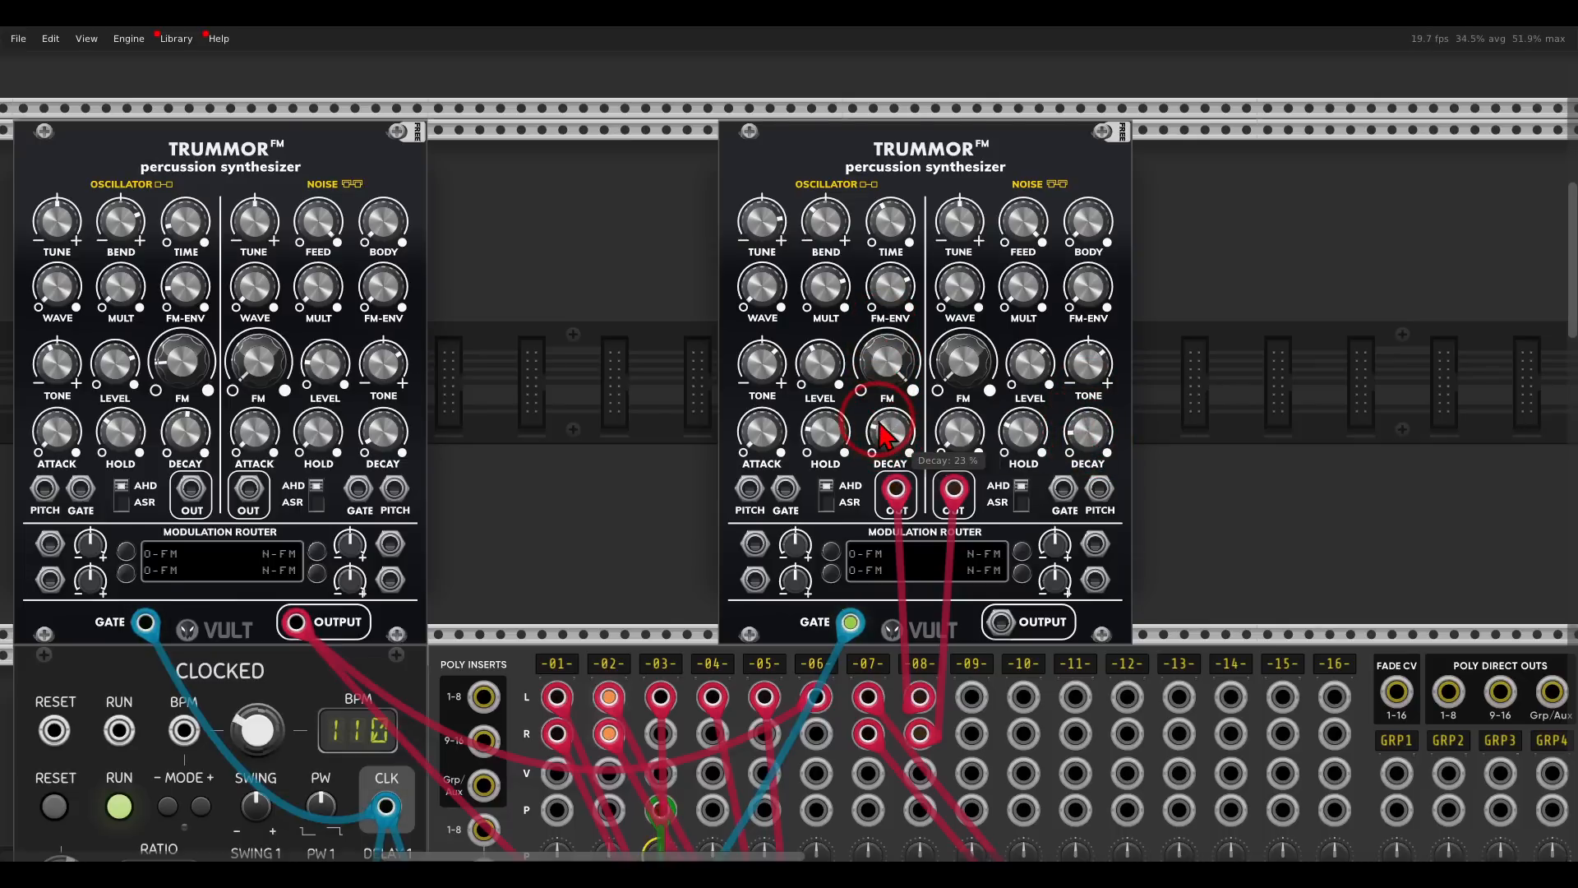
- Assign the new Trummor's modulation slot 2 to noise decay and slot 1 to oscillator decay
{"action": "left_click_drag", "start_coordinate": [686, 470], "coordinate": [708, 261]}
{"action": "left_click_drag", "start_coordinate": [929, 285], "coordinate": [846, 375]}
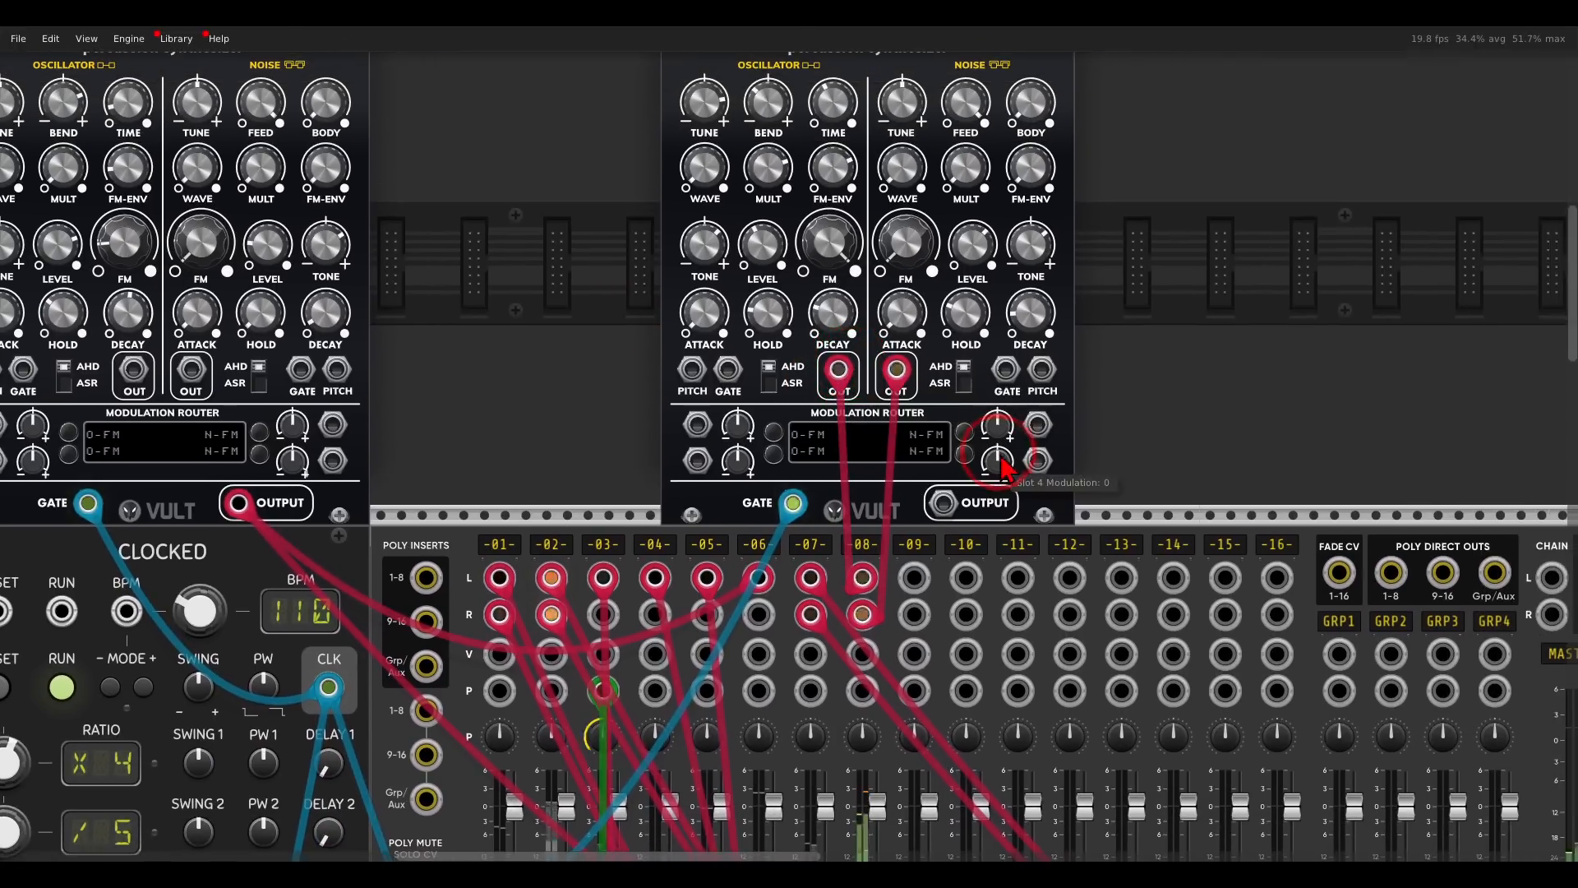
{"action": "left_click", "coordinate": [970, 448]}
{"action": "left_click", "coordinate": [1028, 333]}
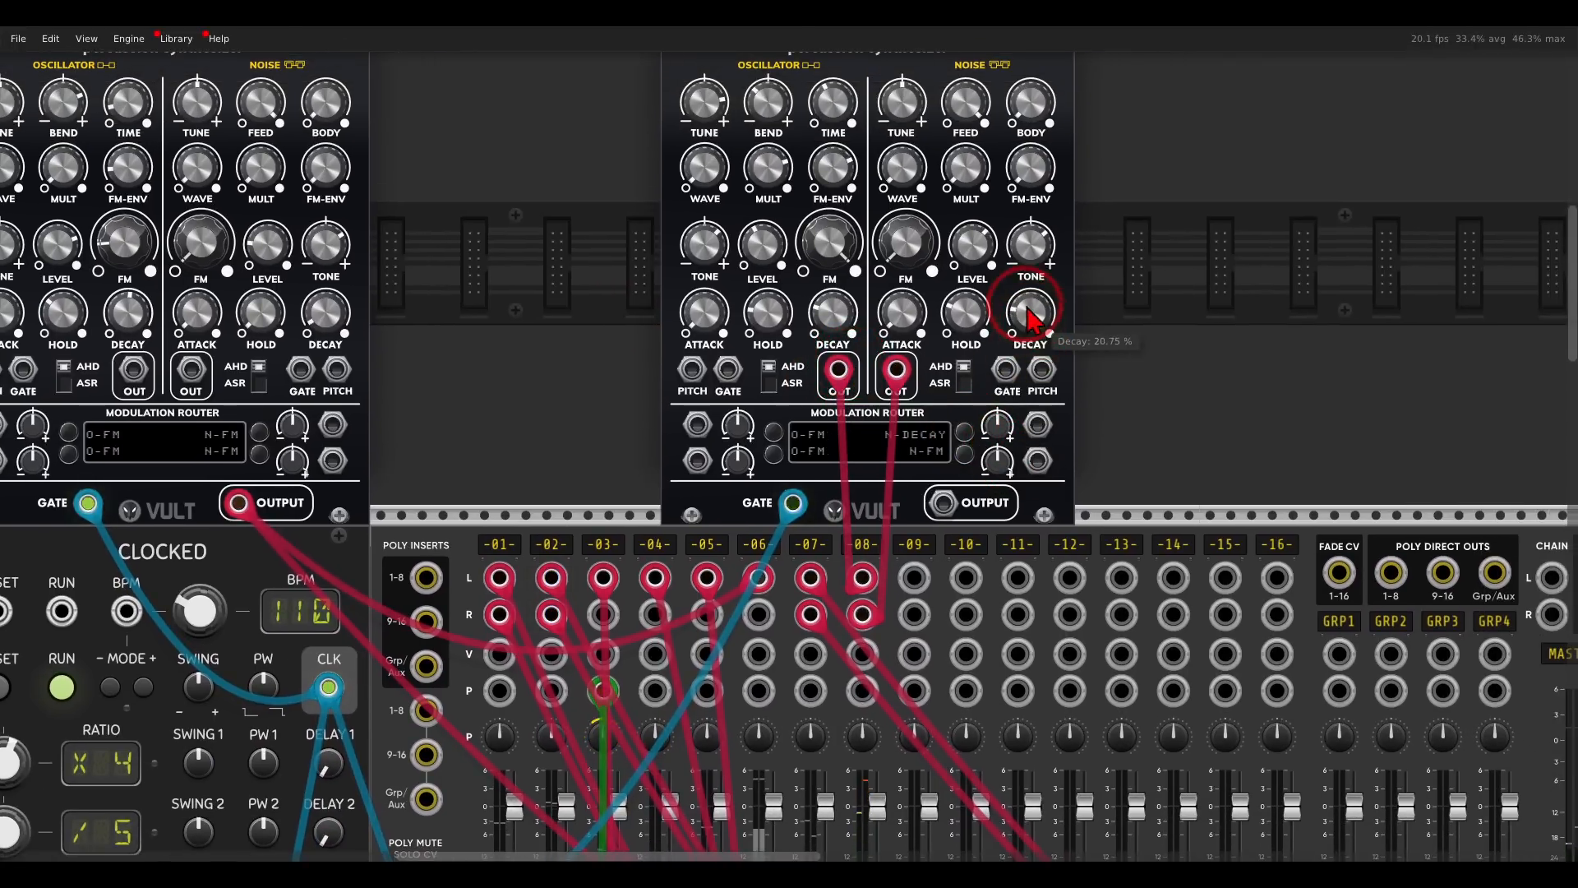
{"action": "left_click", "coordinate": [774, 432]}
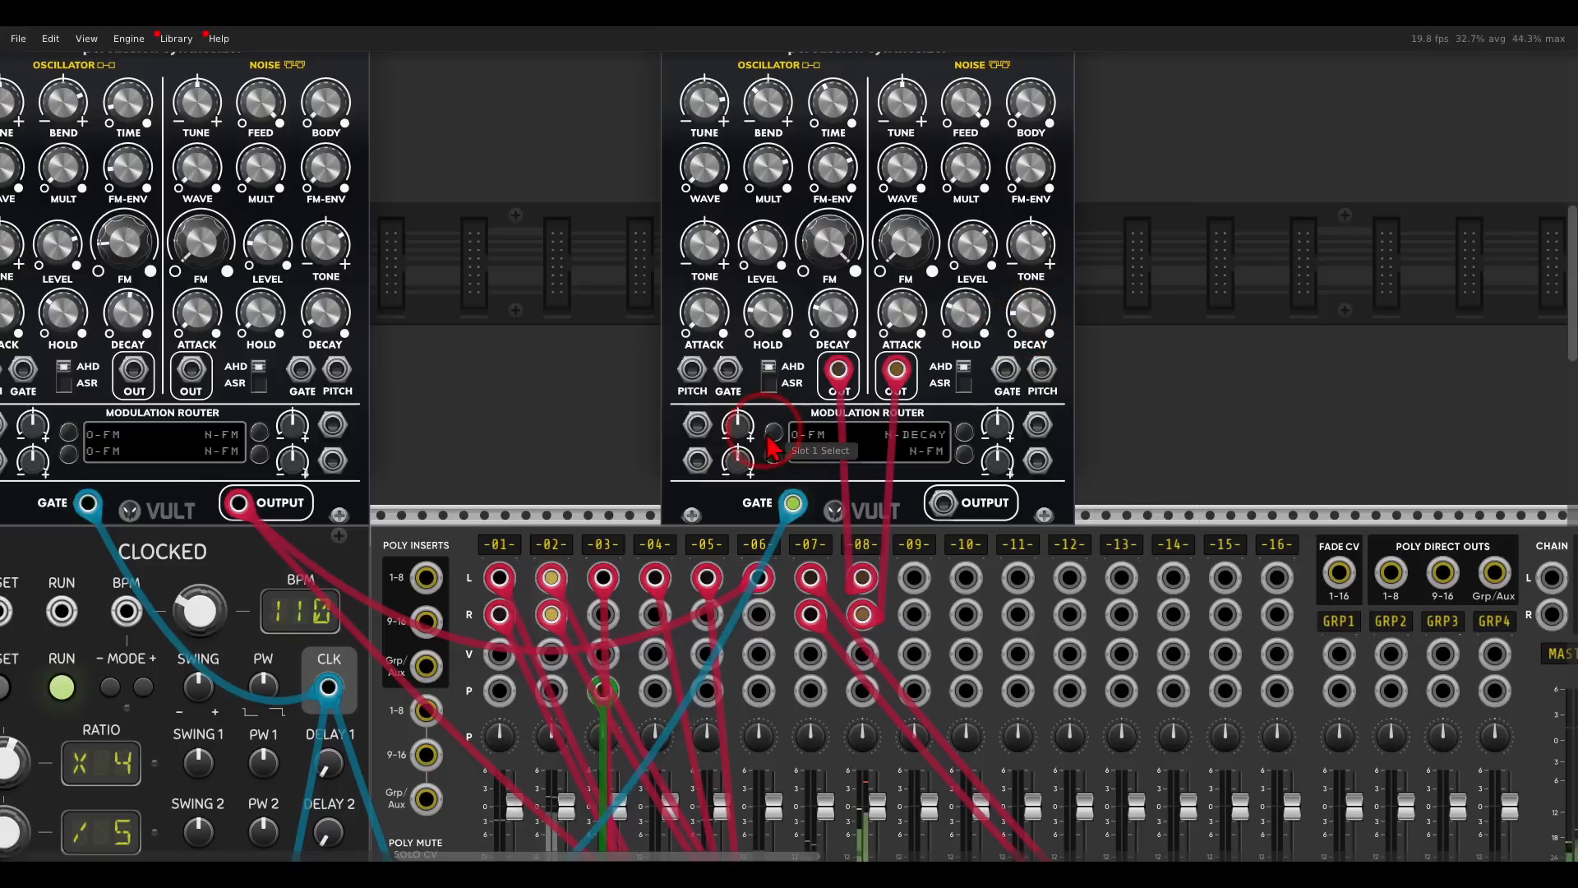
{"action": "left_click", "coordinate": [831, 313]}
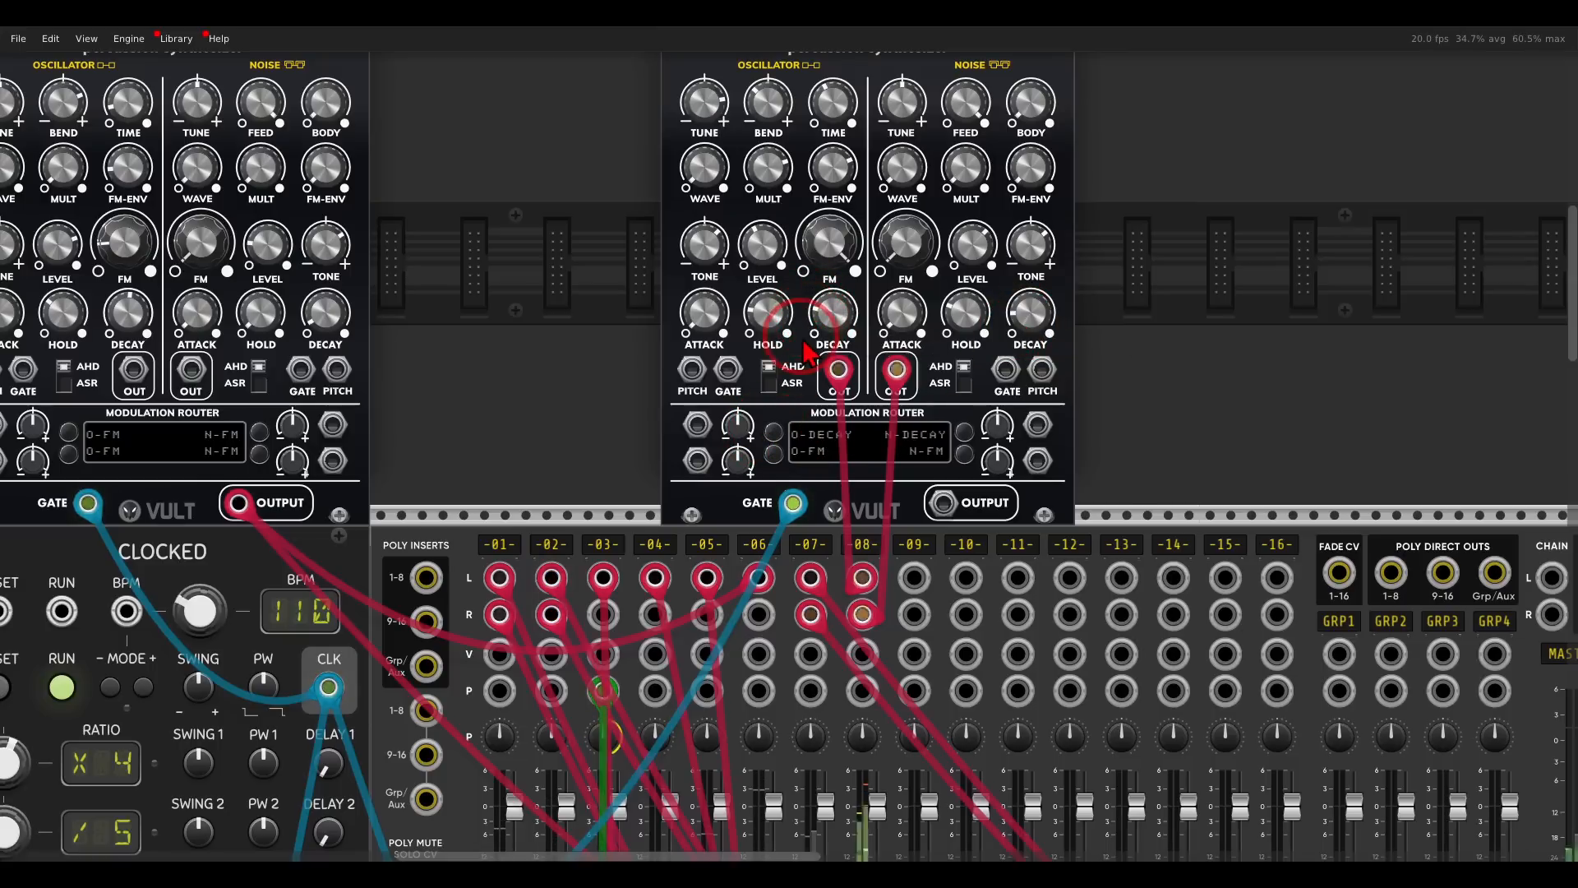
- Patch Caudal outputs into the new Trummor's modulation slots 1 and 2 and raise both slot amounts
{"action": "scroll", "coordinate": [822, 312], "scroll_direction": "down", "scroll_amount": 3}
{"action": "scroll", "coordinate": [937, 271], "scroll_direction": "down", "scroll_amount": 4}
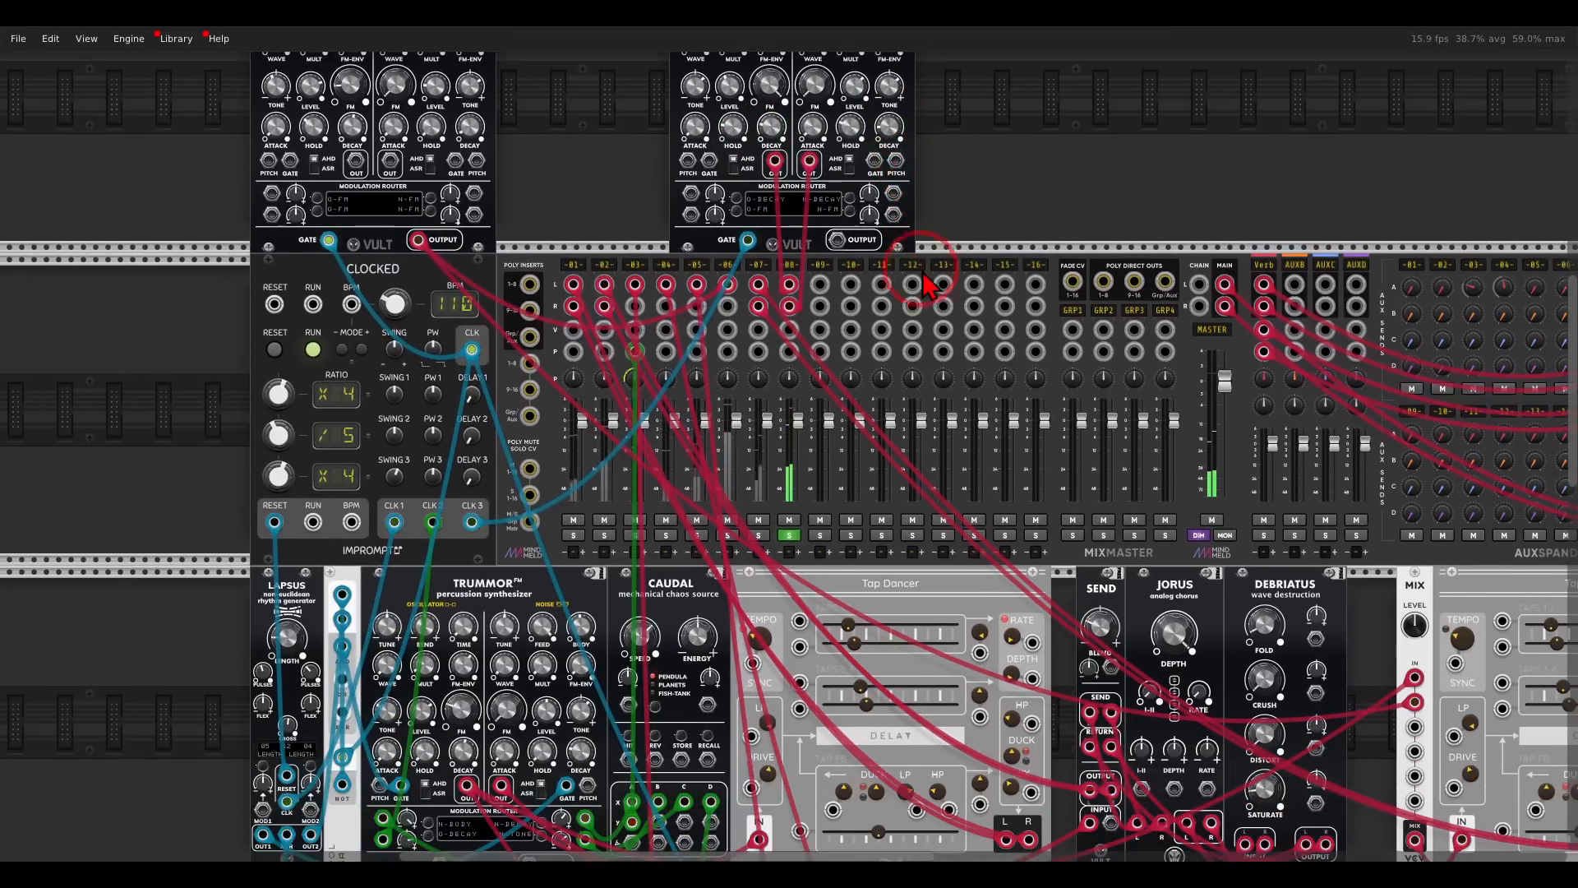
{"action": "left_click_drag", "start_coordinate": [667, 837], "coordinate": [894, 193]}
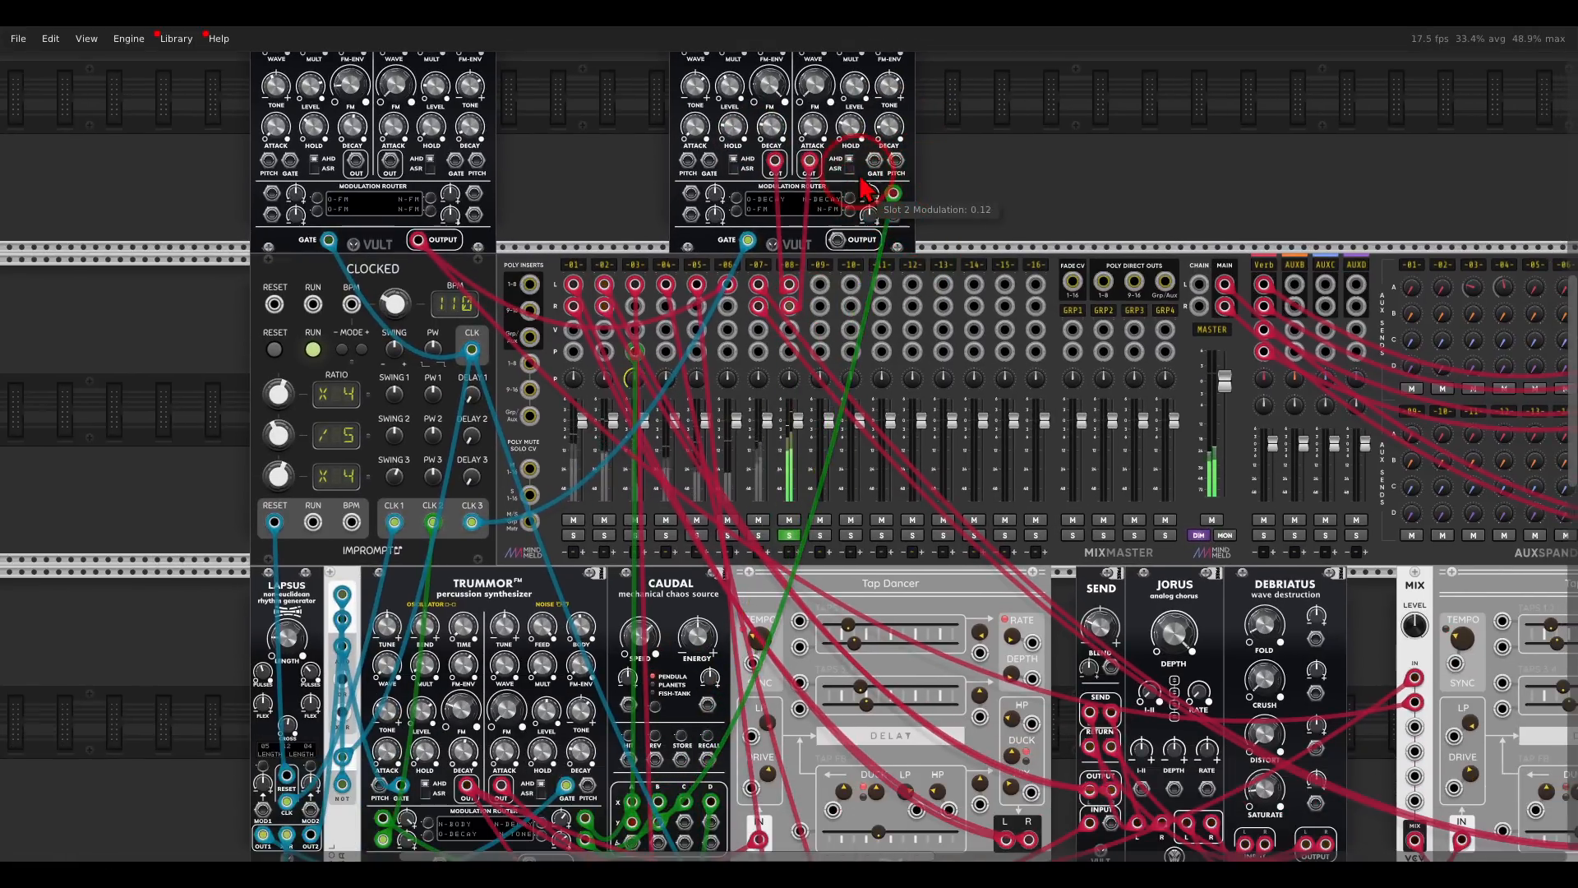
{"action": "left_click_drag", "start_coordinate": [694, 195], "coordinate": [685, 822]}
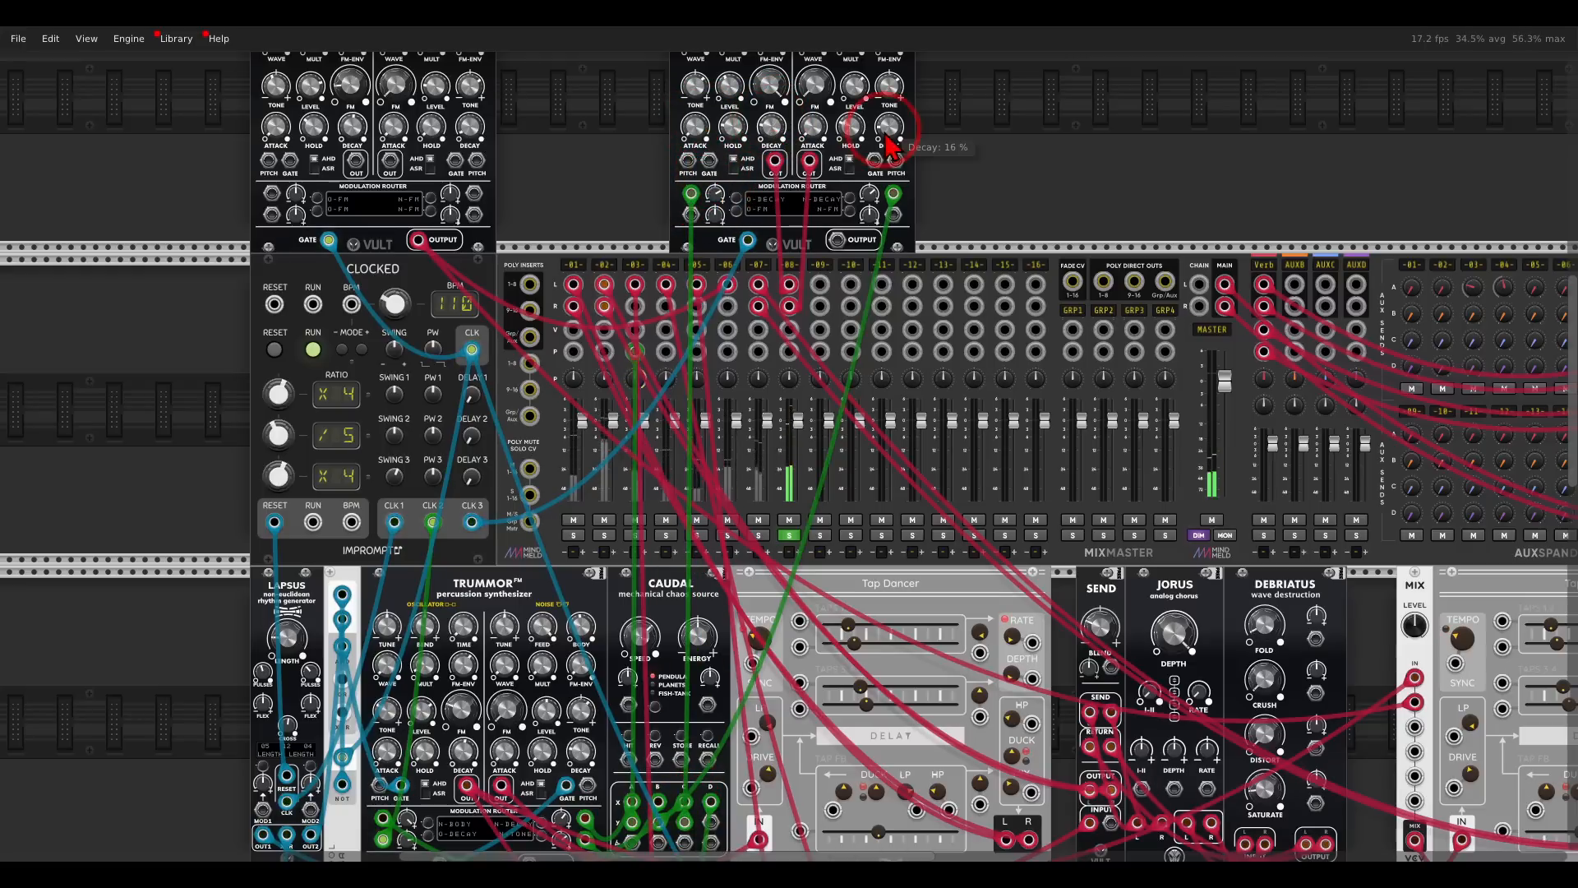
- Lower mixer track 8's gain adjustment to about -4.9 dB and clear the track's solo
{"action": "right_click", "coordinate": [788, 274]}
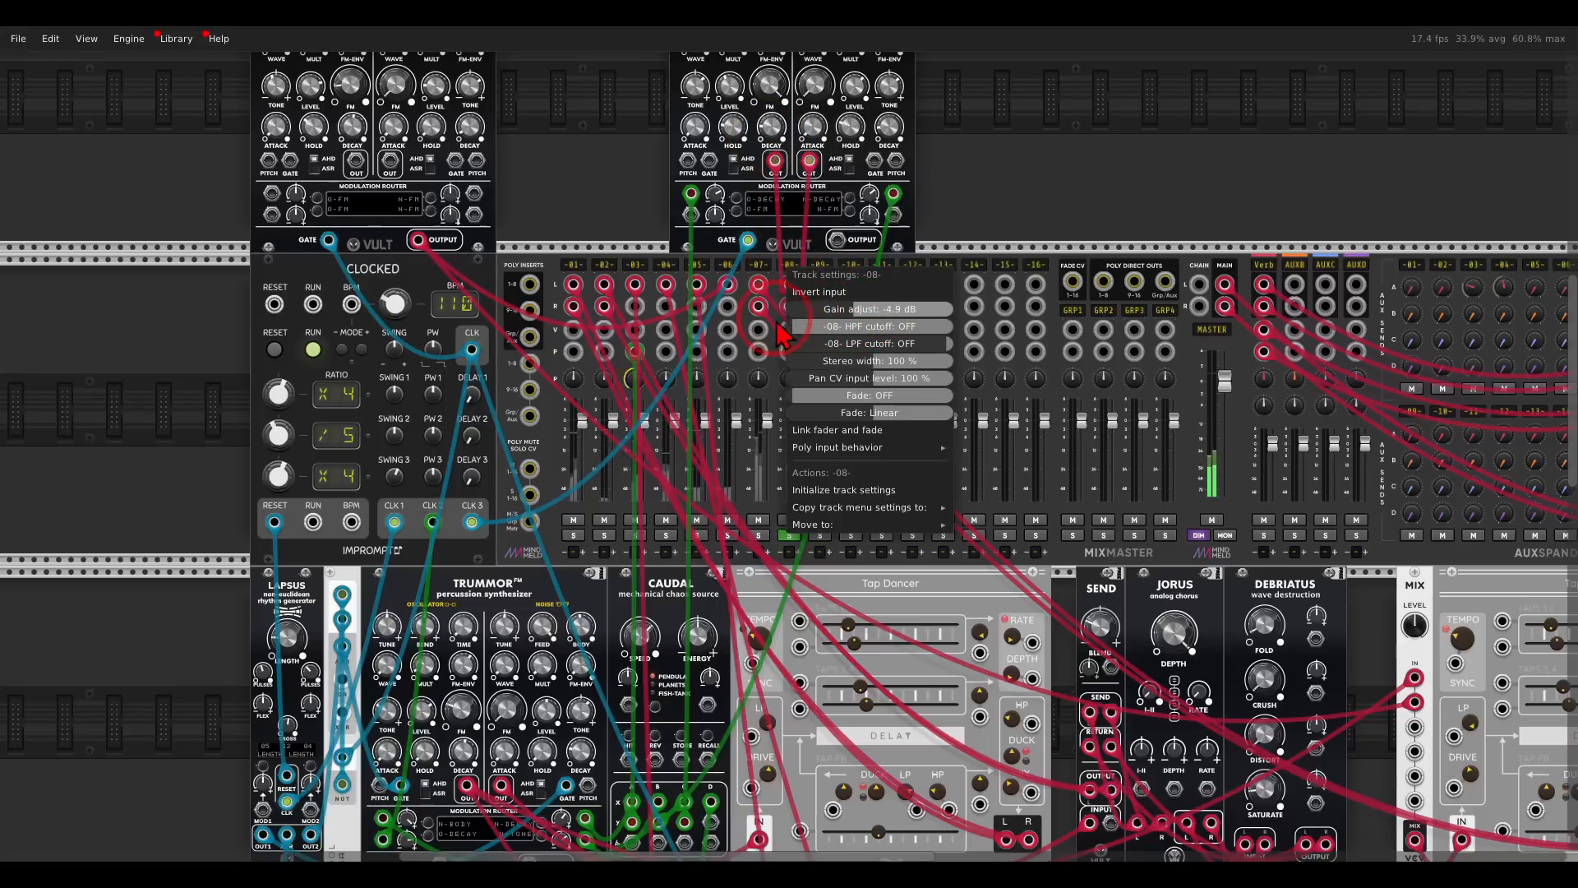
{"action": "left_click", "coordinate": [981, 200]}
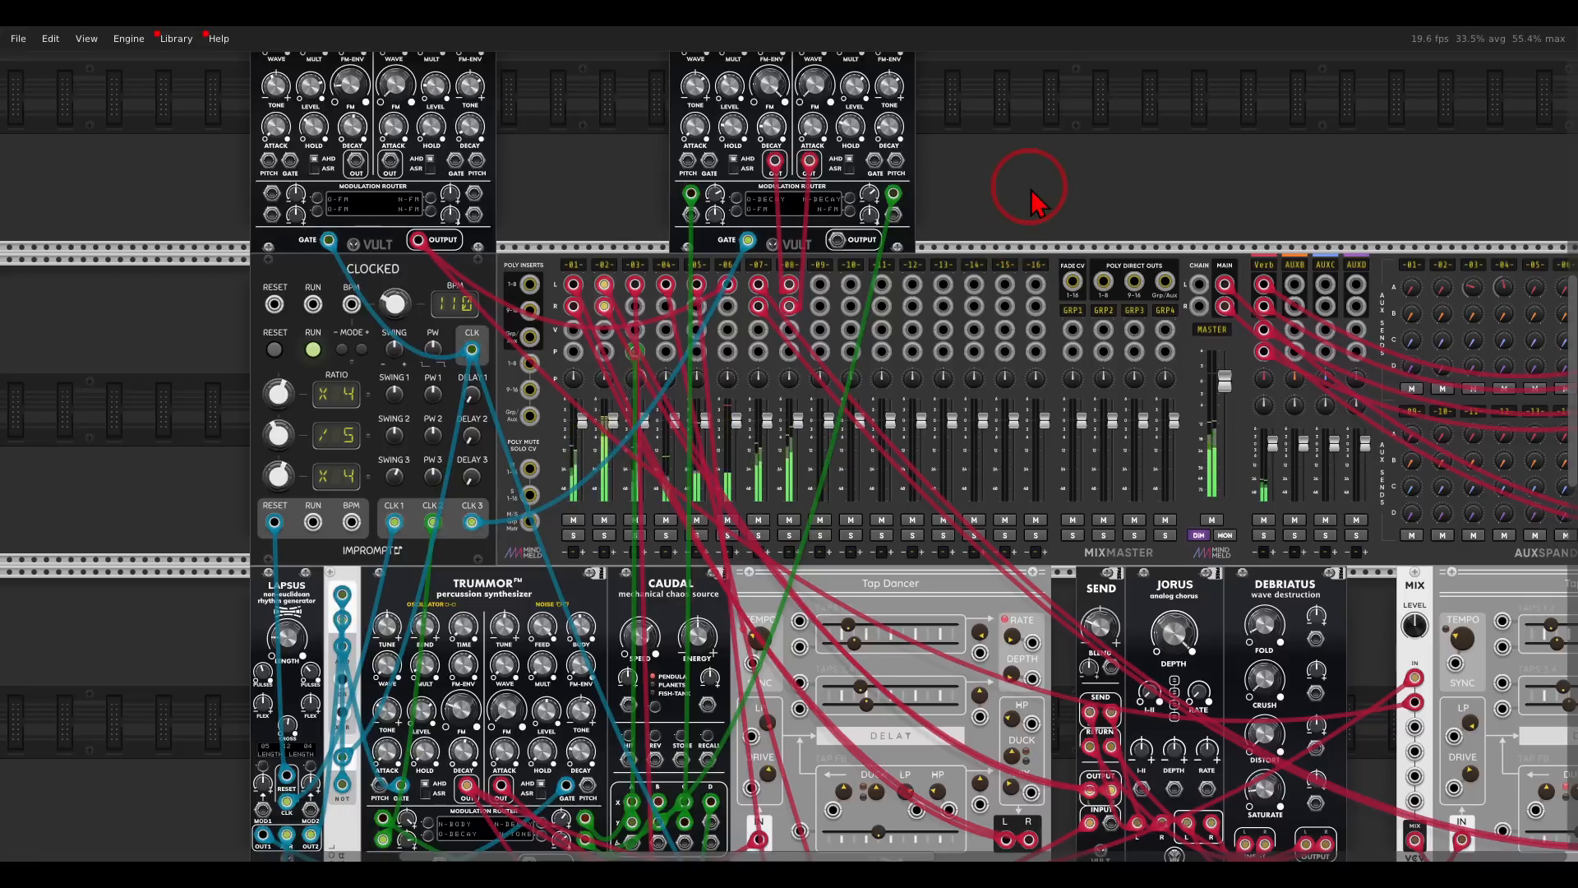
- Add an Anima sequence generator in the row above the mixer, beyond the newest Trummor
{"action": "scroll", "coordinate": [1032, 189], "scroll_direction": "down", "scroll_amount": 5}
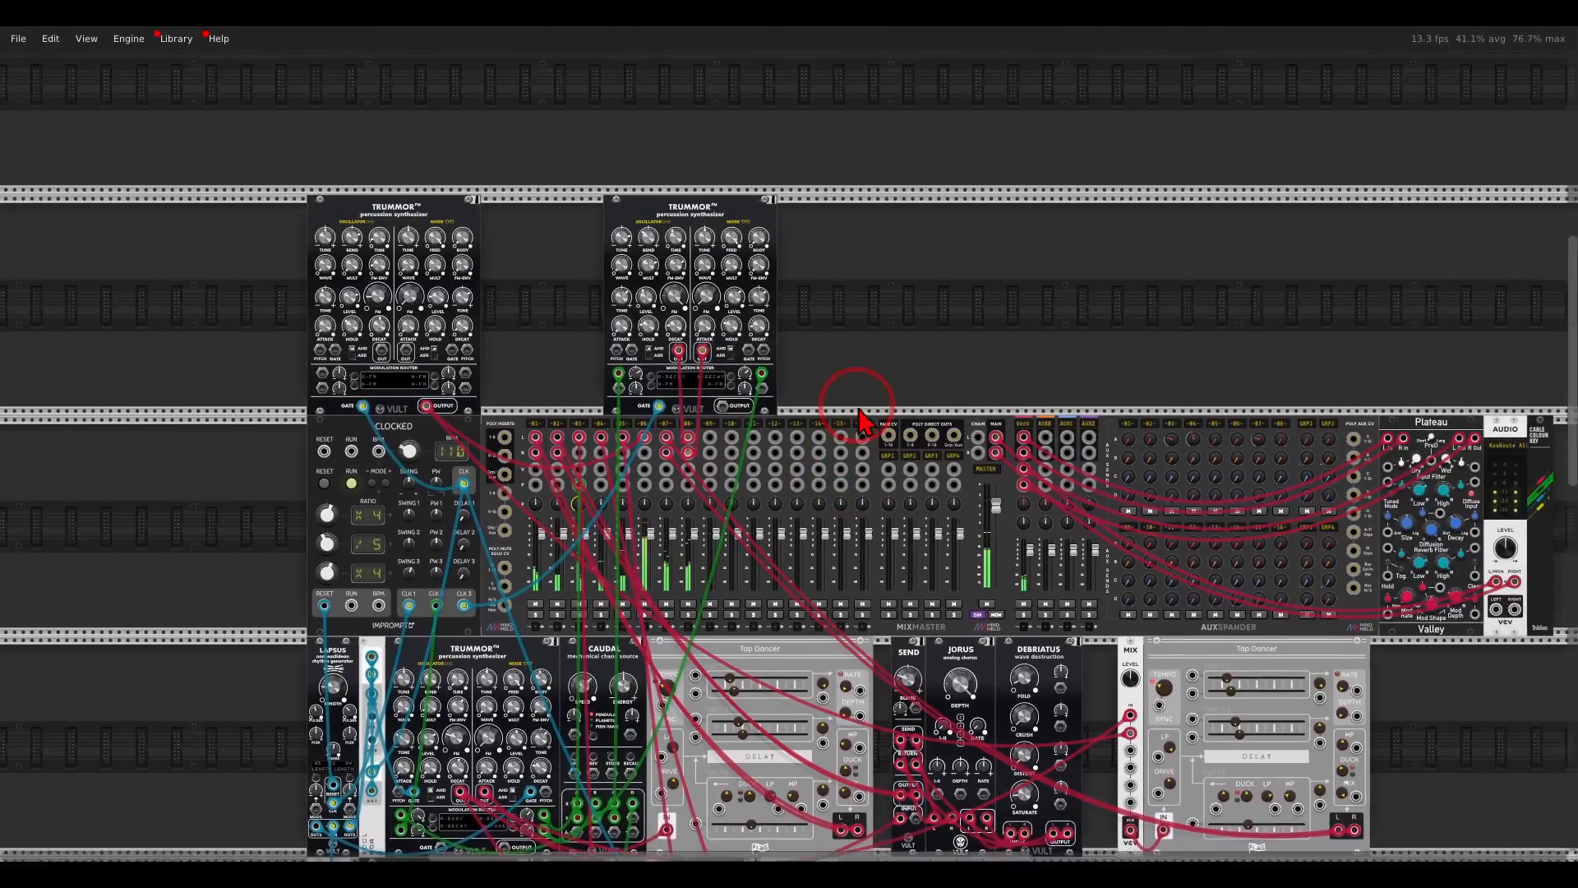
{"action": "scroll", "coordinate": [910, 378], "scroll_direction": "up", "scroll_amount": 5}
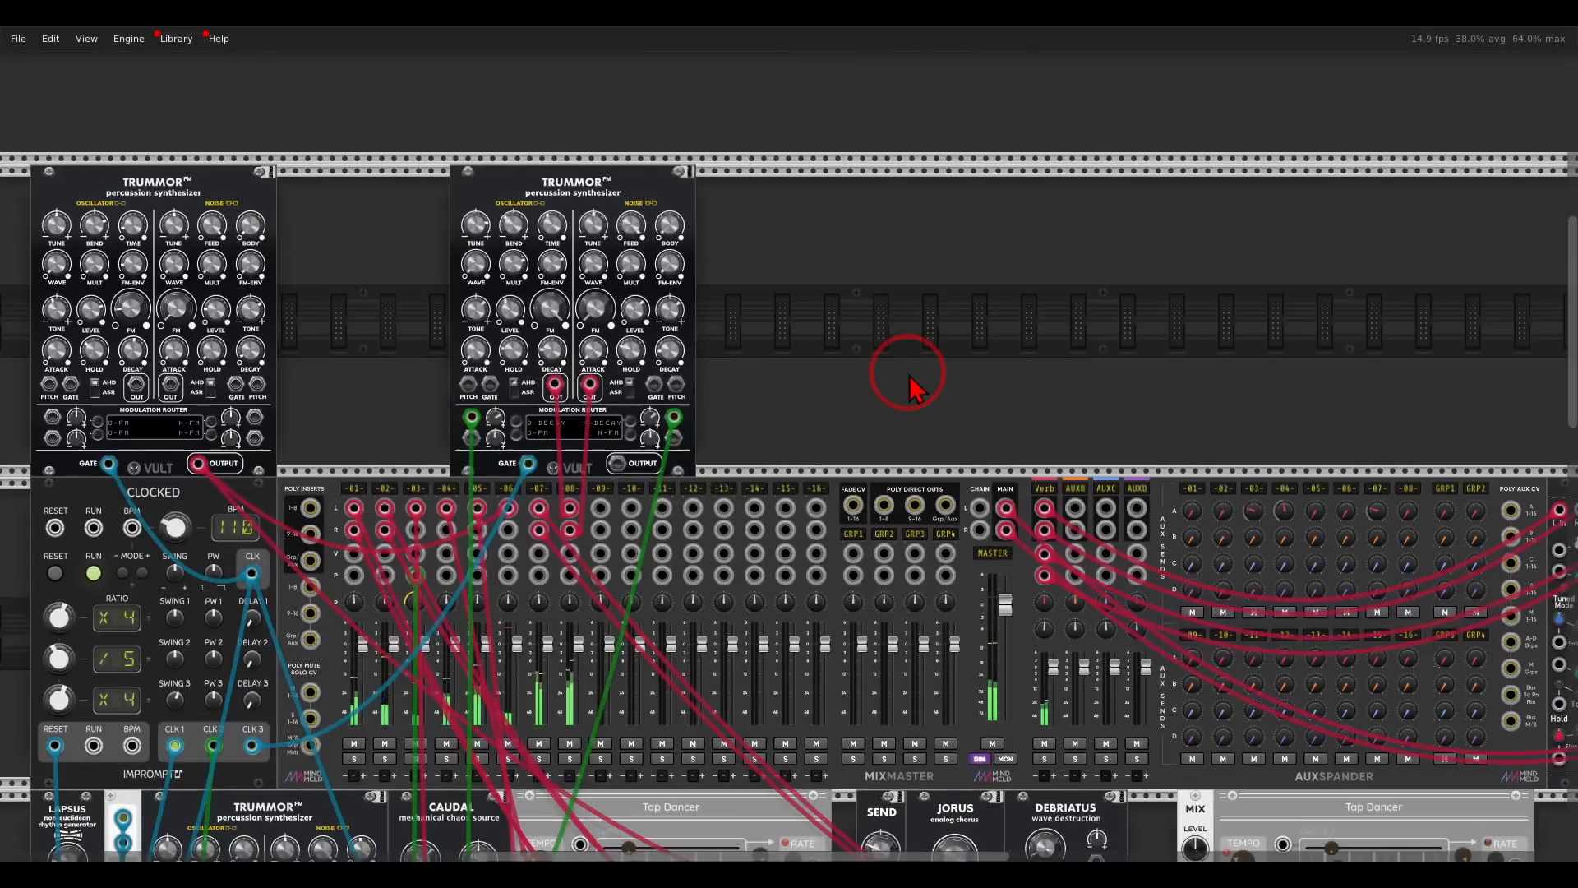
{"action": "scroll", "coordinate": [886, 338], "scroll_direction": "up", "scroll_amount": 4}
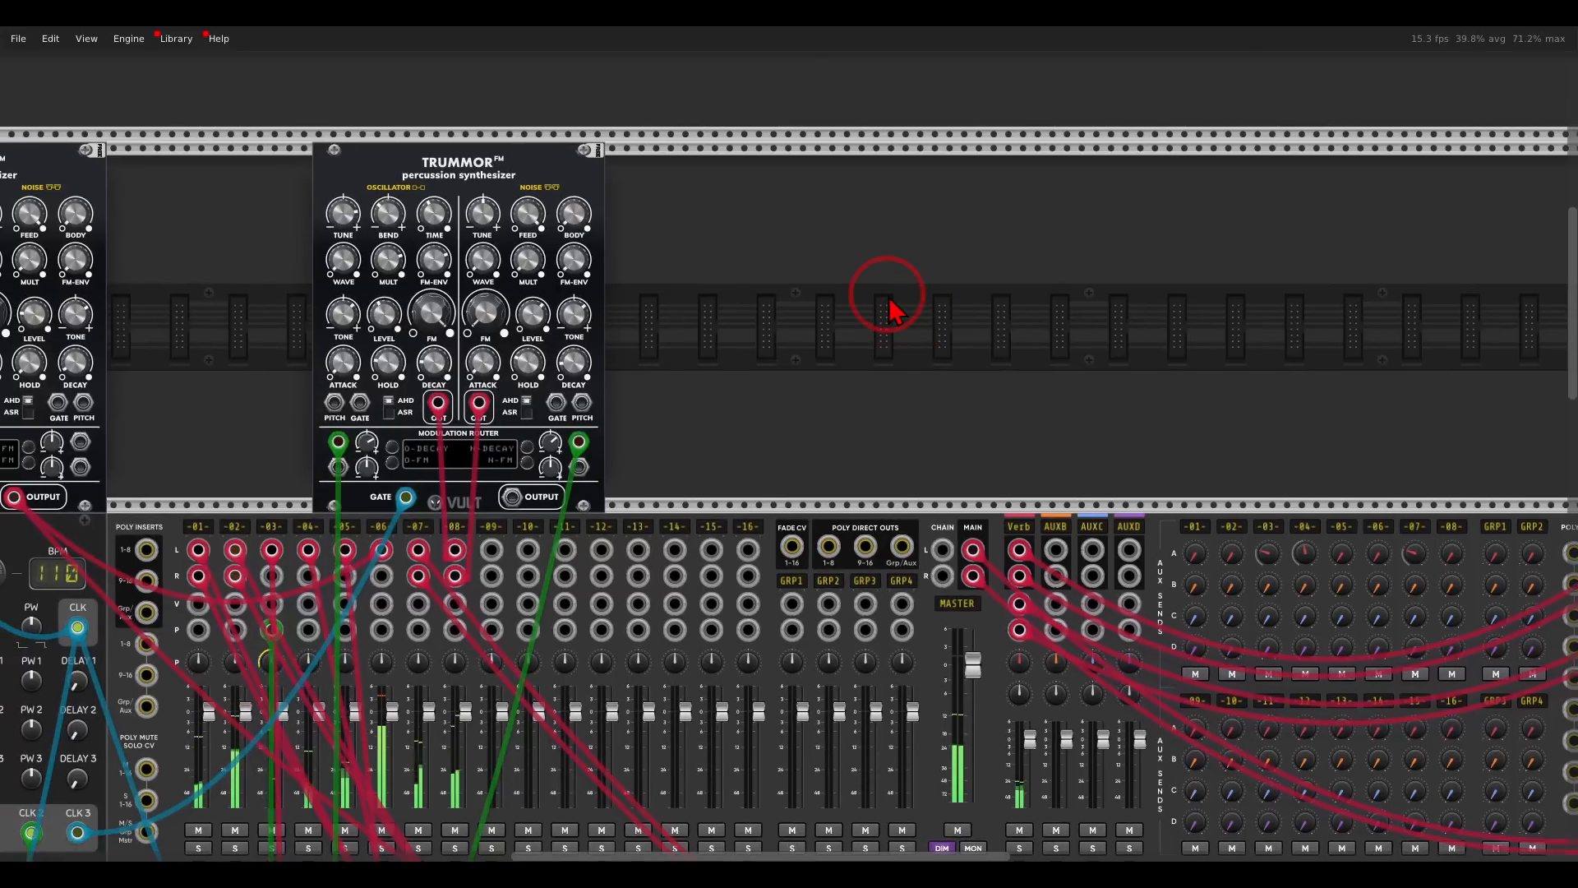
{"action": "right_click", "coordinate": [889, 301]}
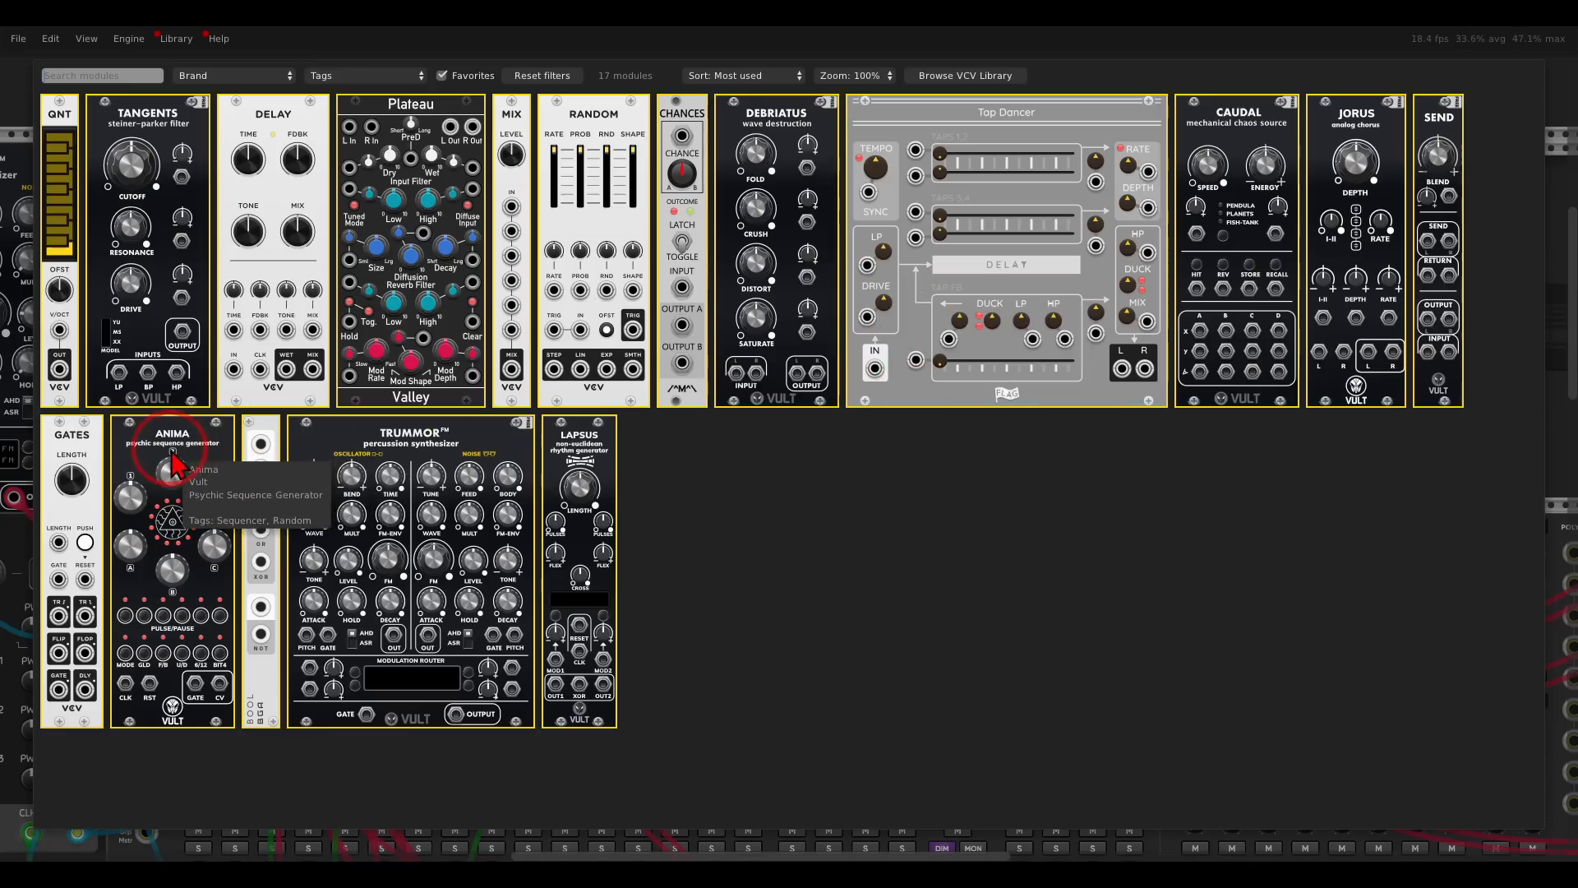
{"action": "key", "text": "Escape"}
- Patch Clocked's CLK 1 output into Anima's clock input and its reset output into Anima's reset input
{"action": "left_click_drag", "start_coordinate": [441, 414], "coordinate": [831, 338]}
{"action": "scroll", "coordinate": [734, 380], "scroll_direction": "down", "scroll_amount": 2}
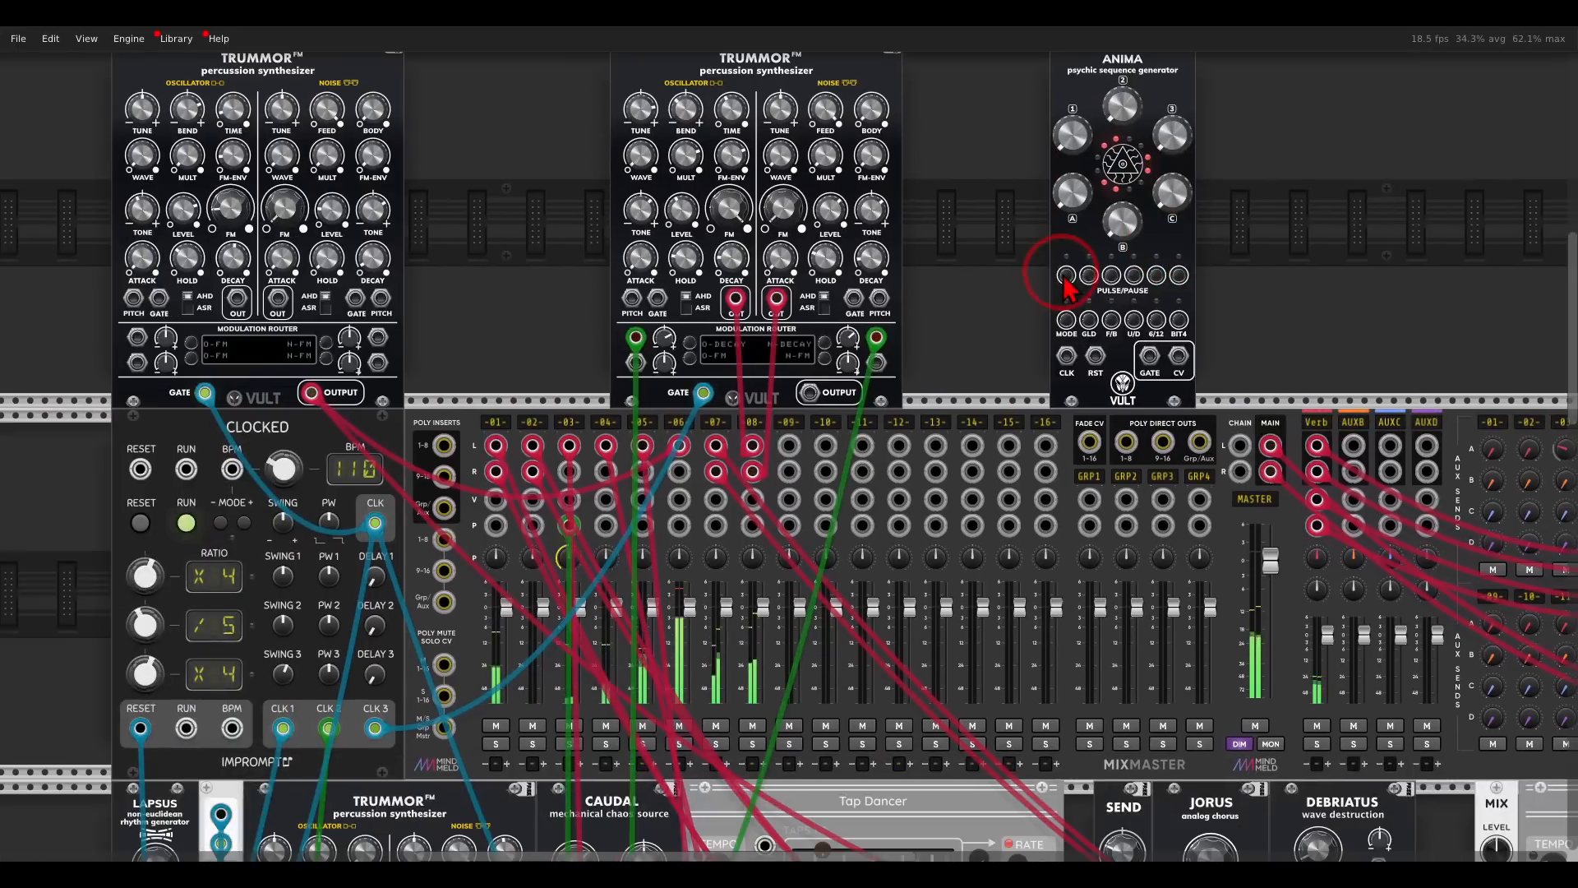
{"action": "left_click_drag", "start_coordinate": [1065, 342], "coordinate": [407, 661]}
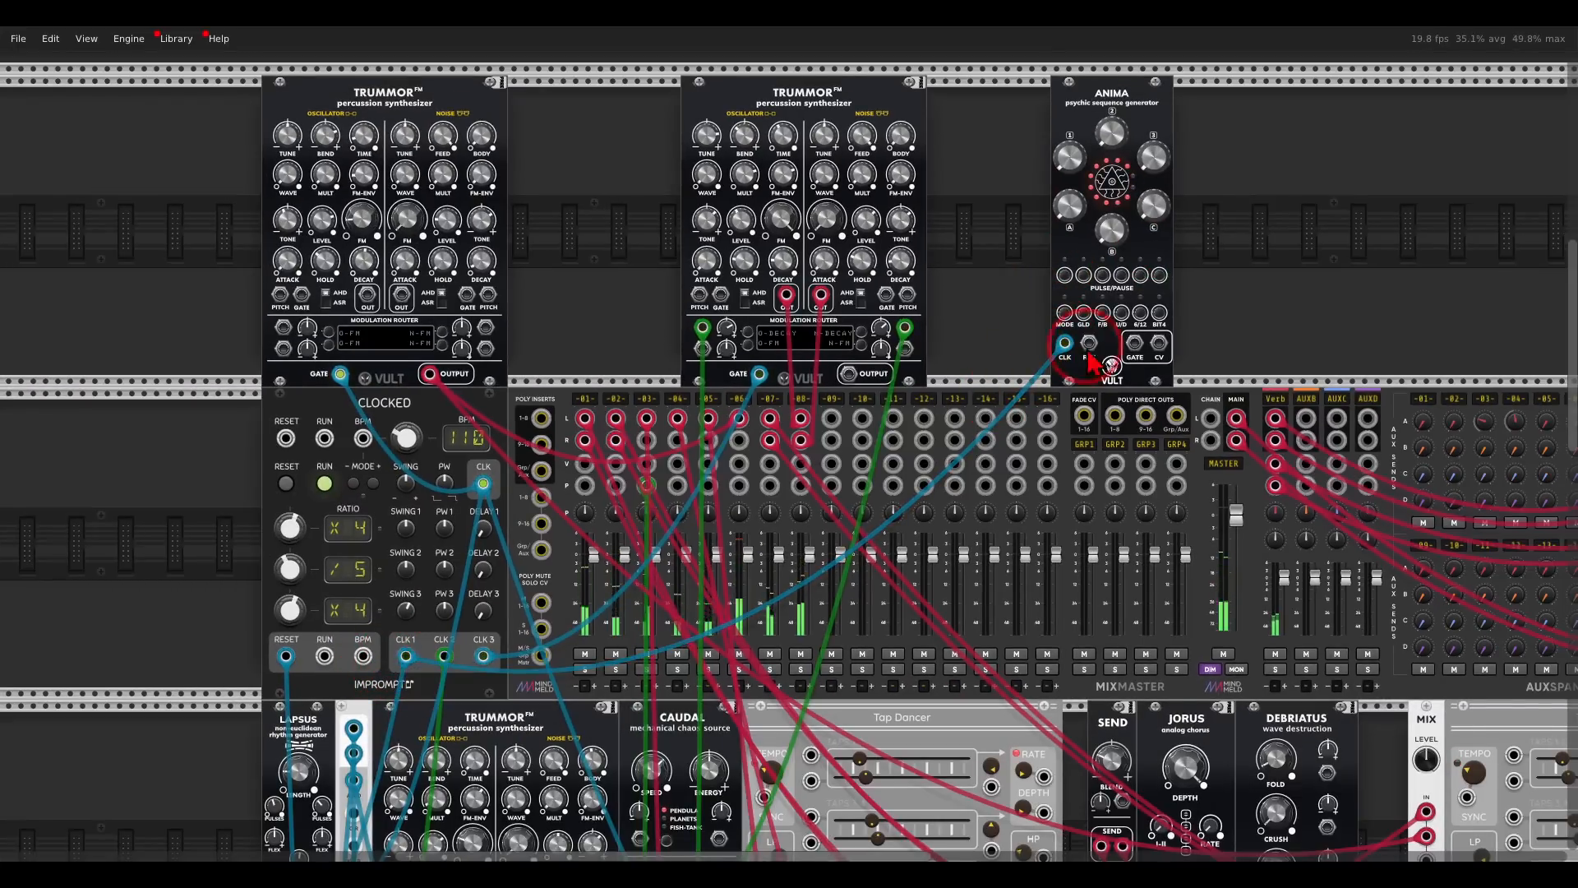
{"action": "left_click_drag", "start_coordinate": [1091, 348], "coordinate": [286, 655]}
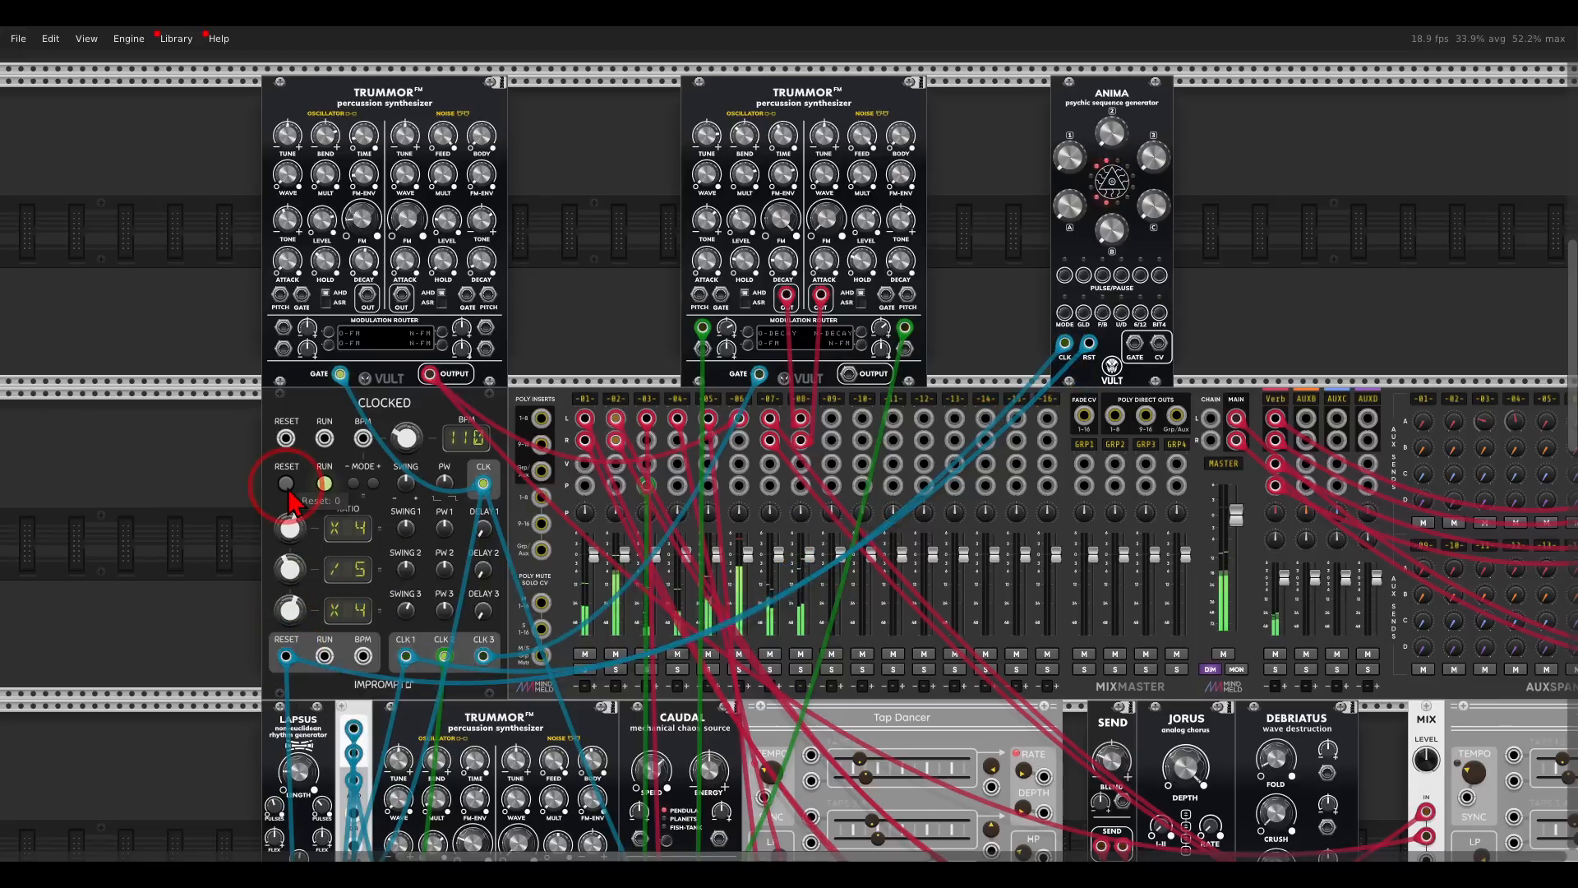
- Add another Trummor FM directly beside Anima
{"action": "left_click_drag", "start_coordinate": [996, 287], "coordinate": [637, 338]}
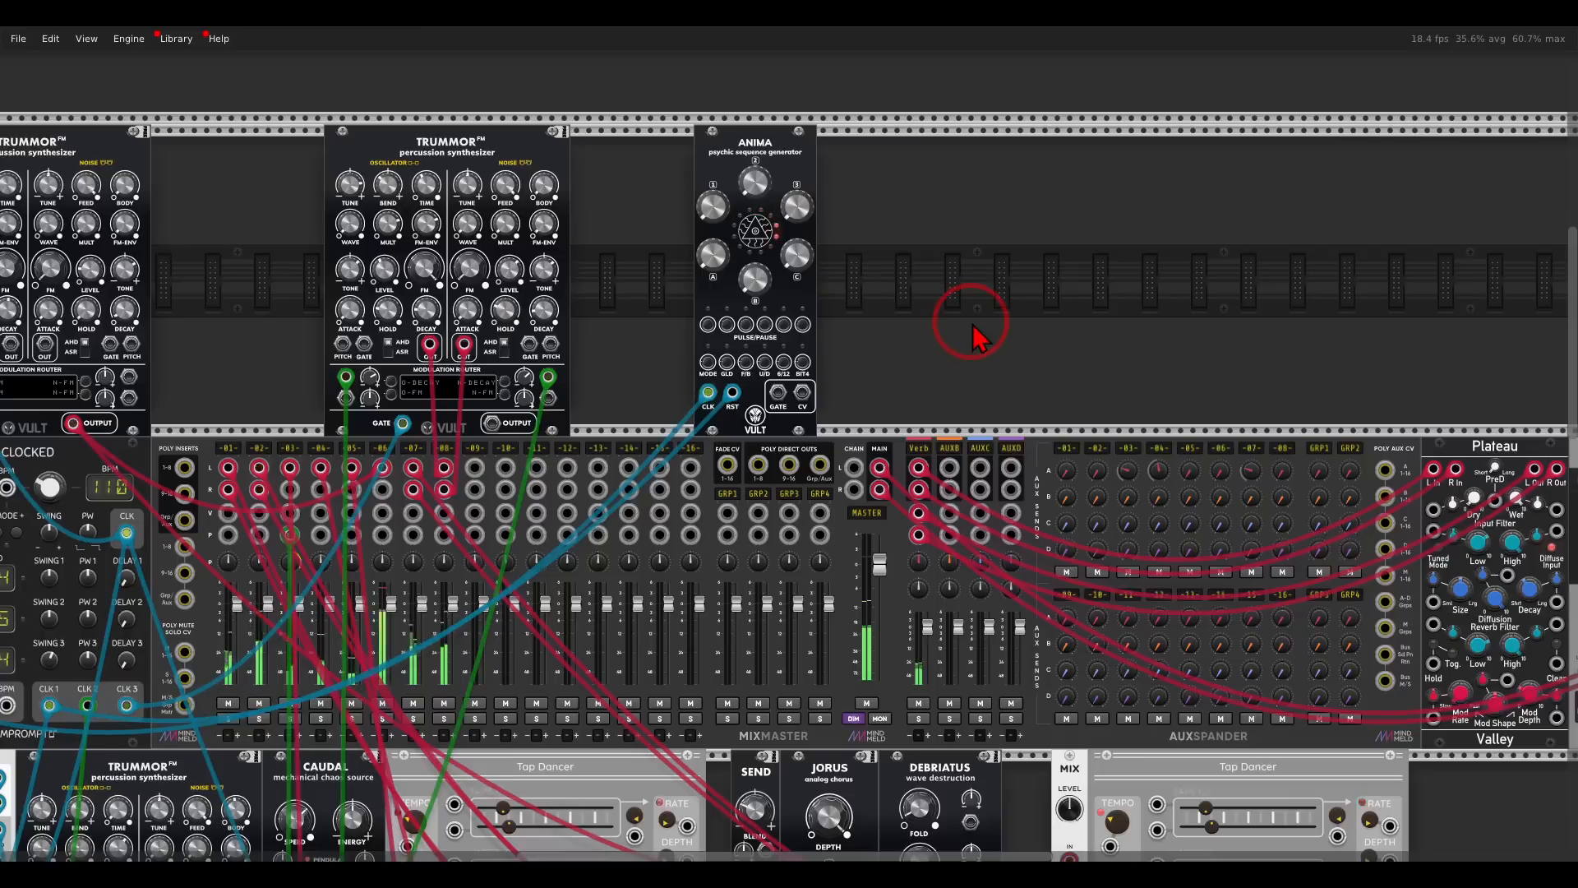
{"action": "scroll", "coordinate": [971, 328], "scroll_direction": "up", "scroll_amount": 2}
{"action": "scroll", "coordinate": [966, 304], "scroll_direction": "up", "scroll_amount": 2}
{"action": "right_click", "coordinate": [959, 329]}
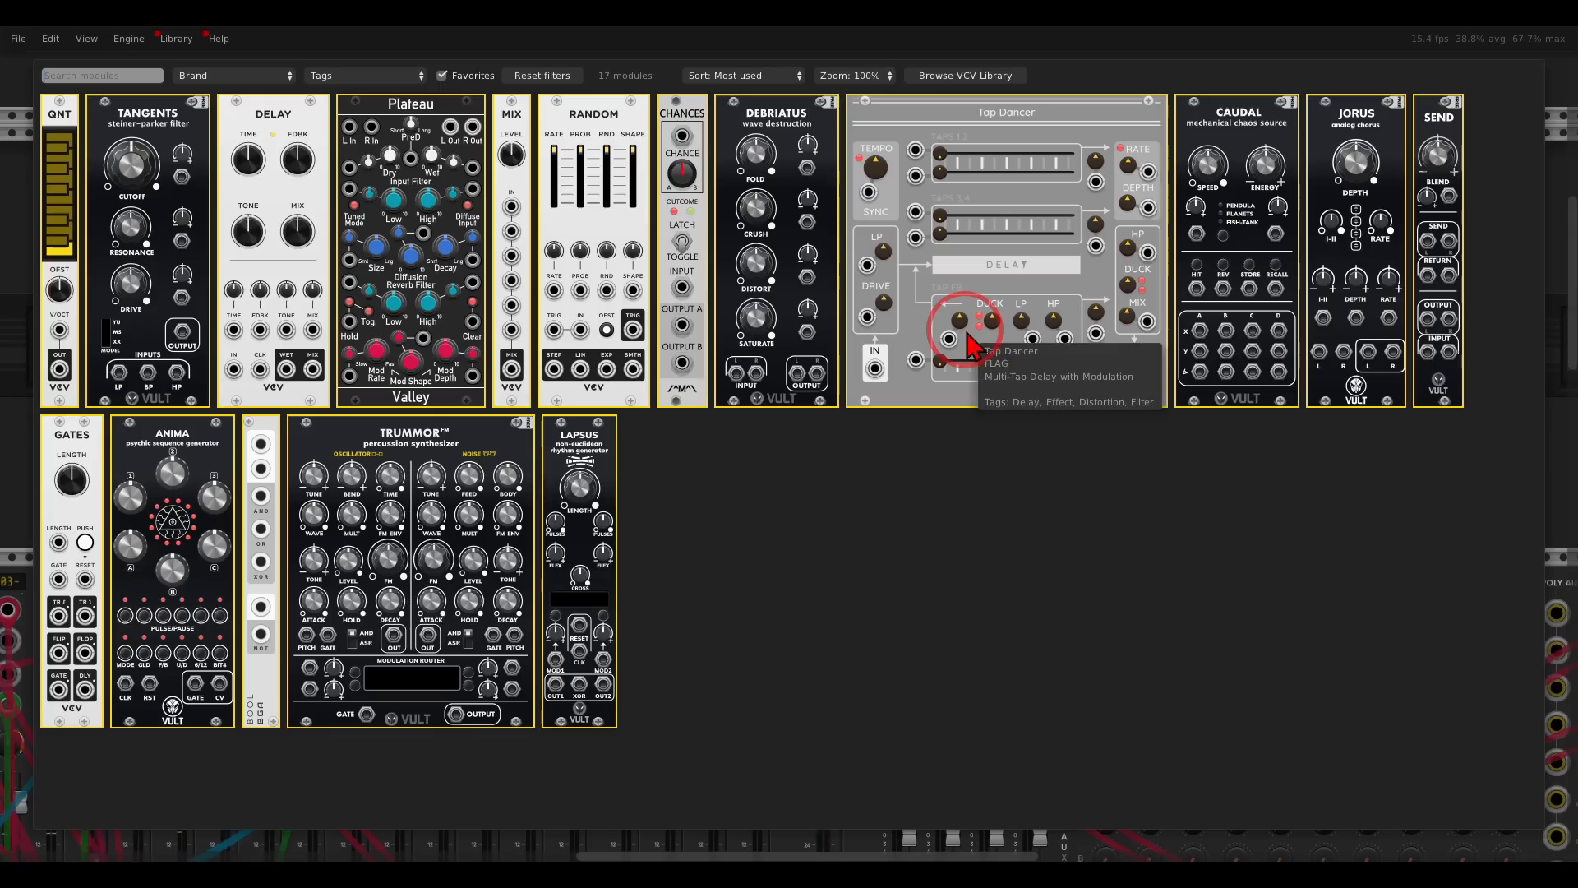
{"action": "left_click", "coordinate": [476, 448]}
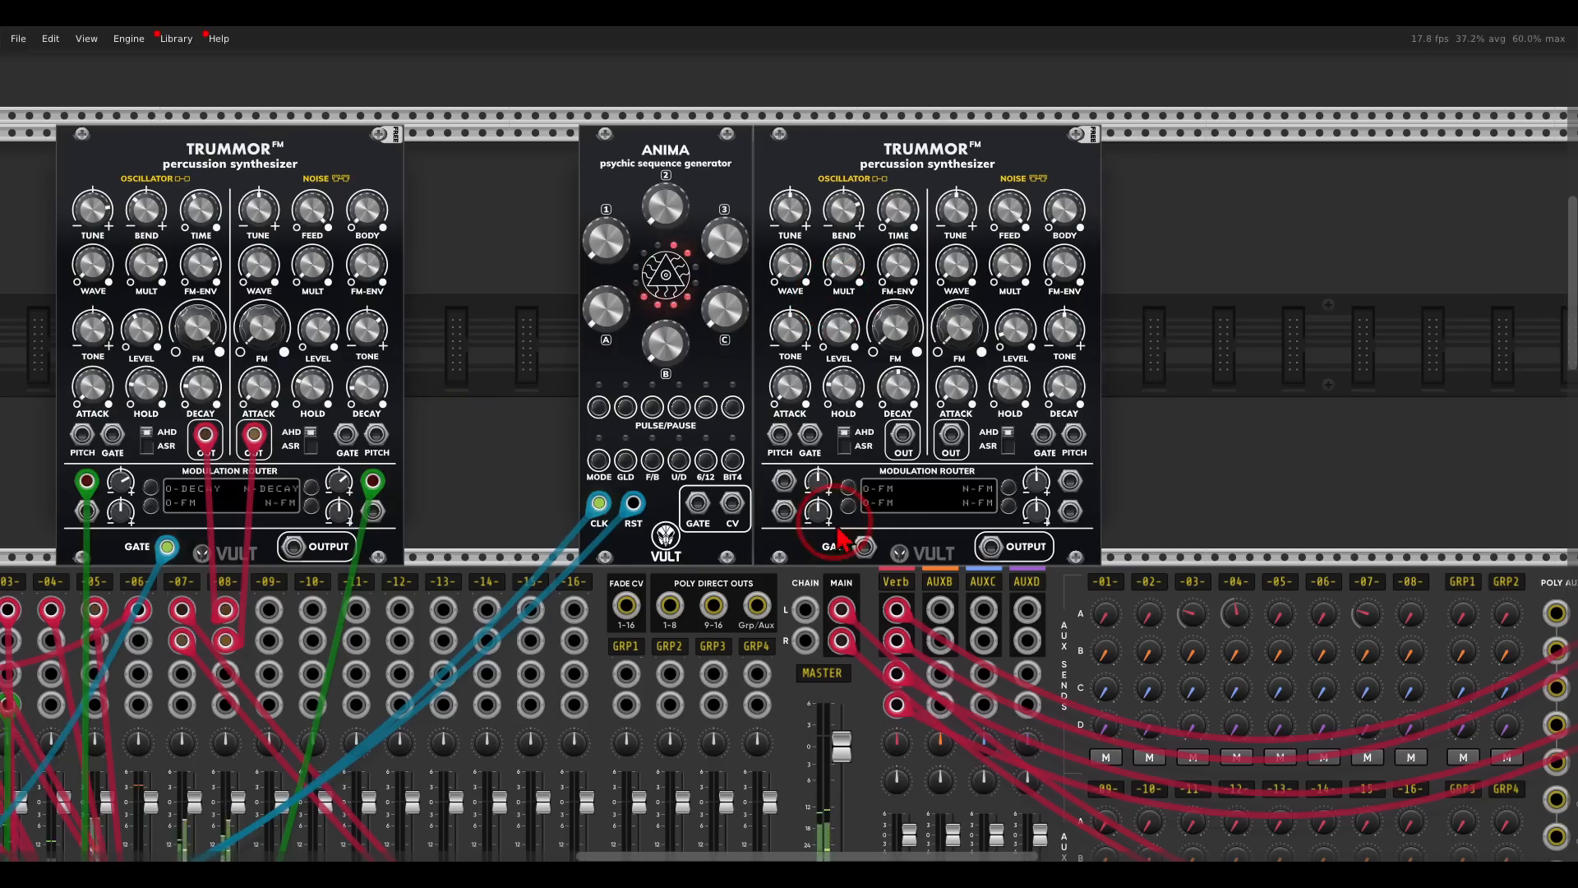
{"action": "scroll", "coordinate": [756, 469], "scroll_direction": "down", "scroll_amount": 1}
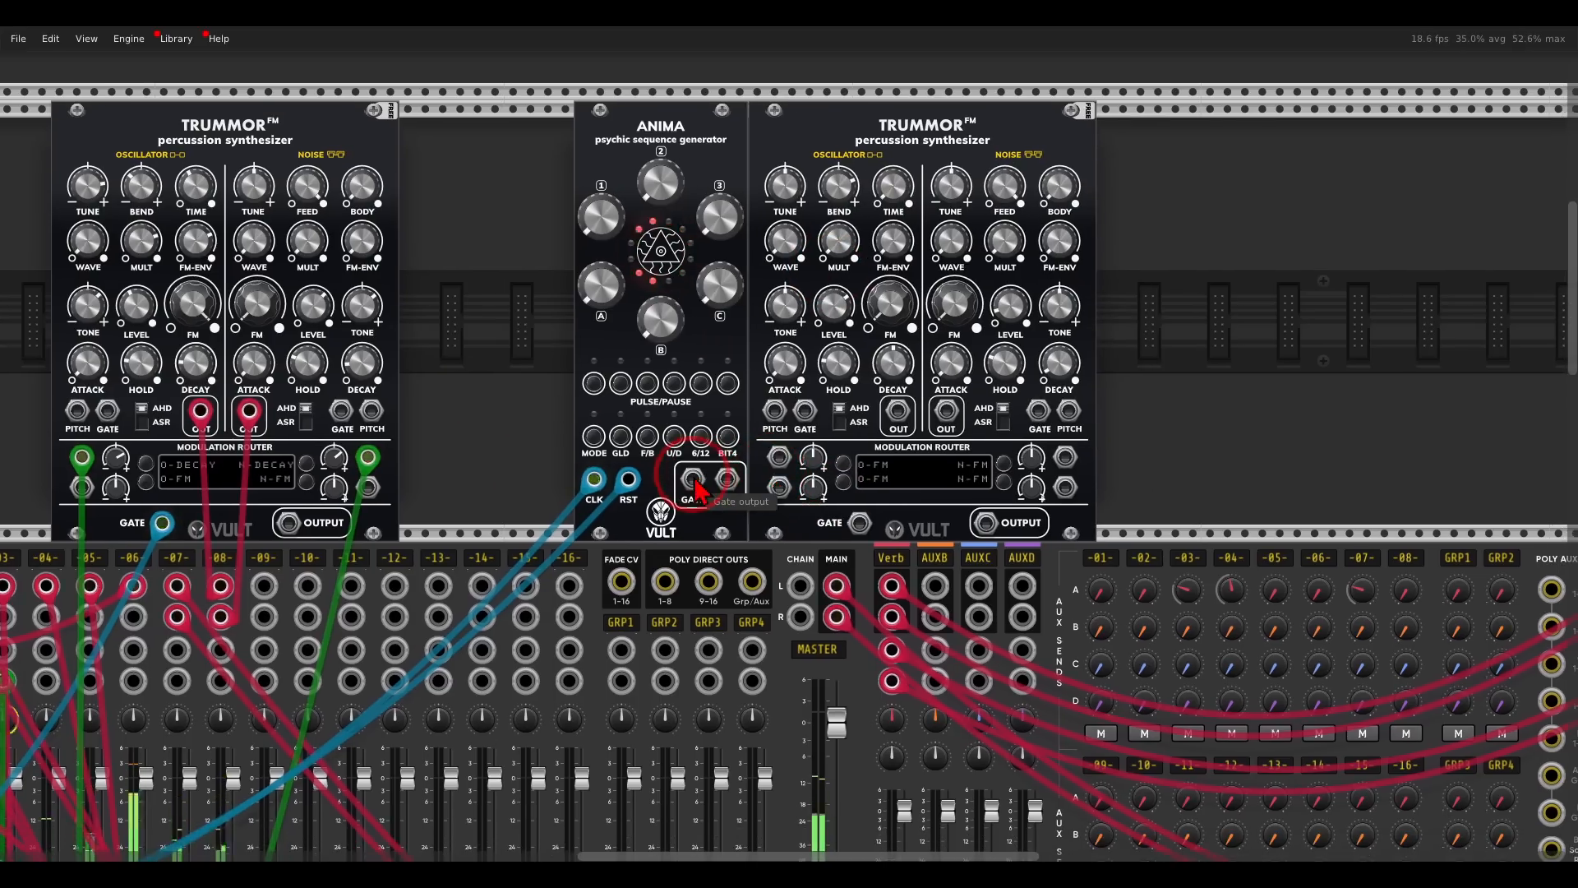
- Patch Anima's gate output into the new Trummor's main gate input and insert a QNT quantizer between the two modules
{"action": "left_click_drag", "start_coordinate": [695, 481], "coordinate": [855, 529]}
{"action": "left_click_drag", "start_coordinate": [766, 127], "coordinate": [872, 125]}
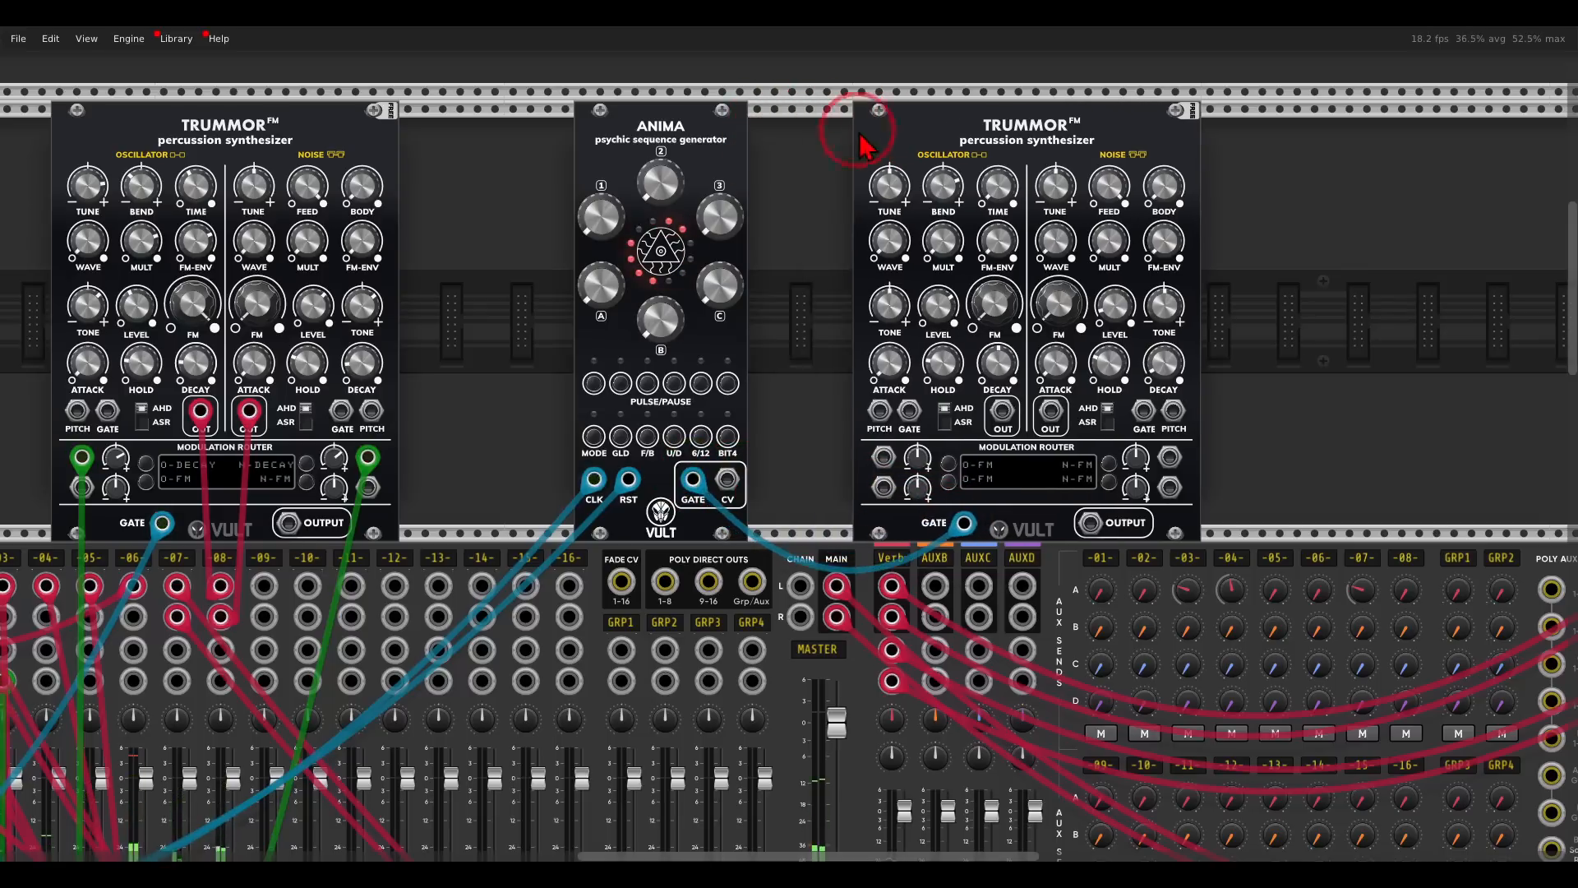
{"action": "right_click", "coordinate": [793, 168]}
{"action": "left_click_drag", "start_coordinate": [73, 102], "coordinate": [682, 232]}
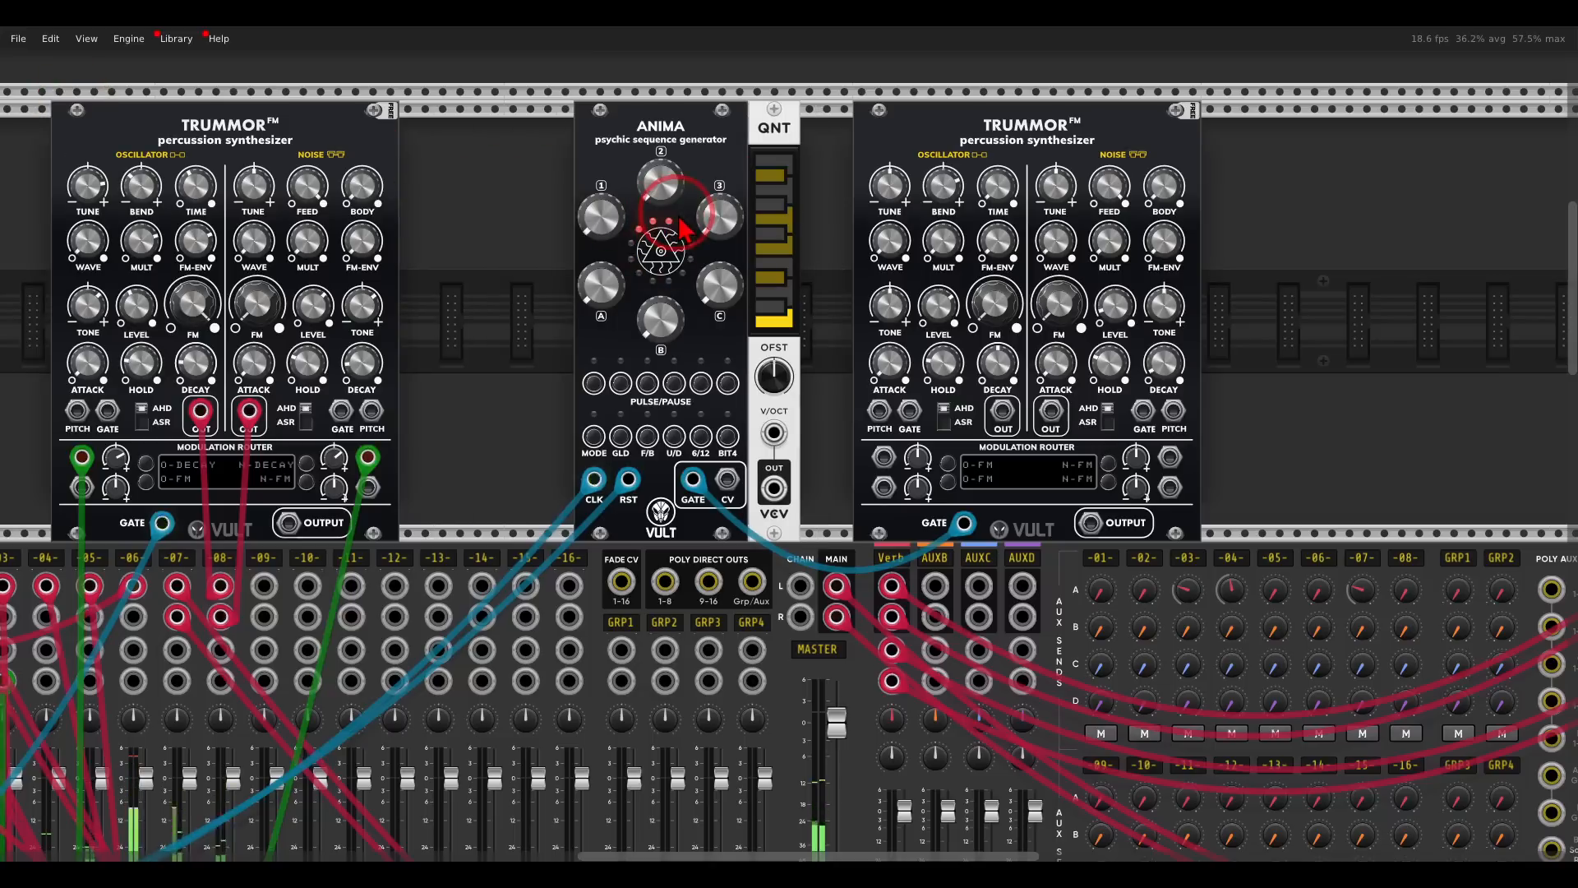
{"action": "left_click_drag", "start_coordinate": [921, 152], "coordinate": [868, 153]}
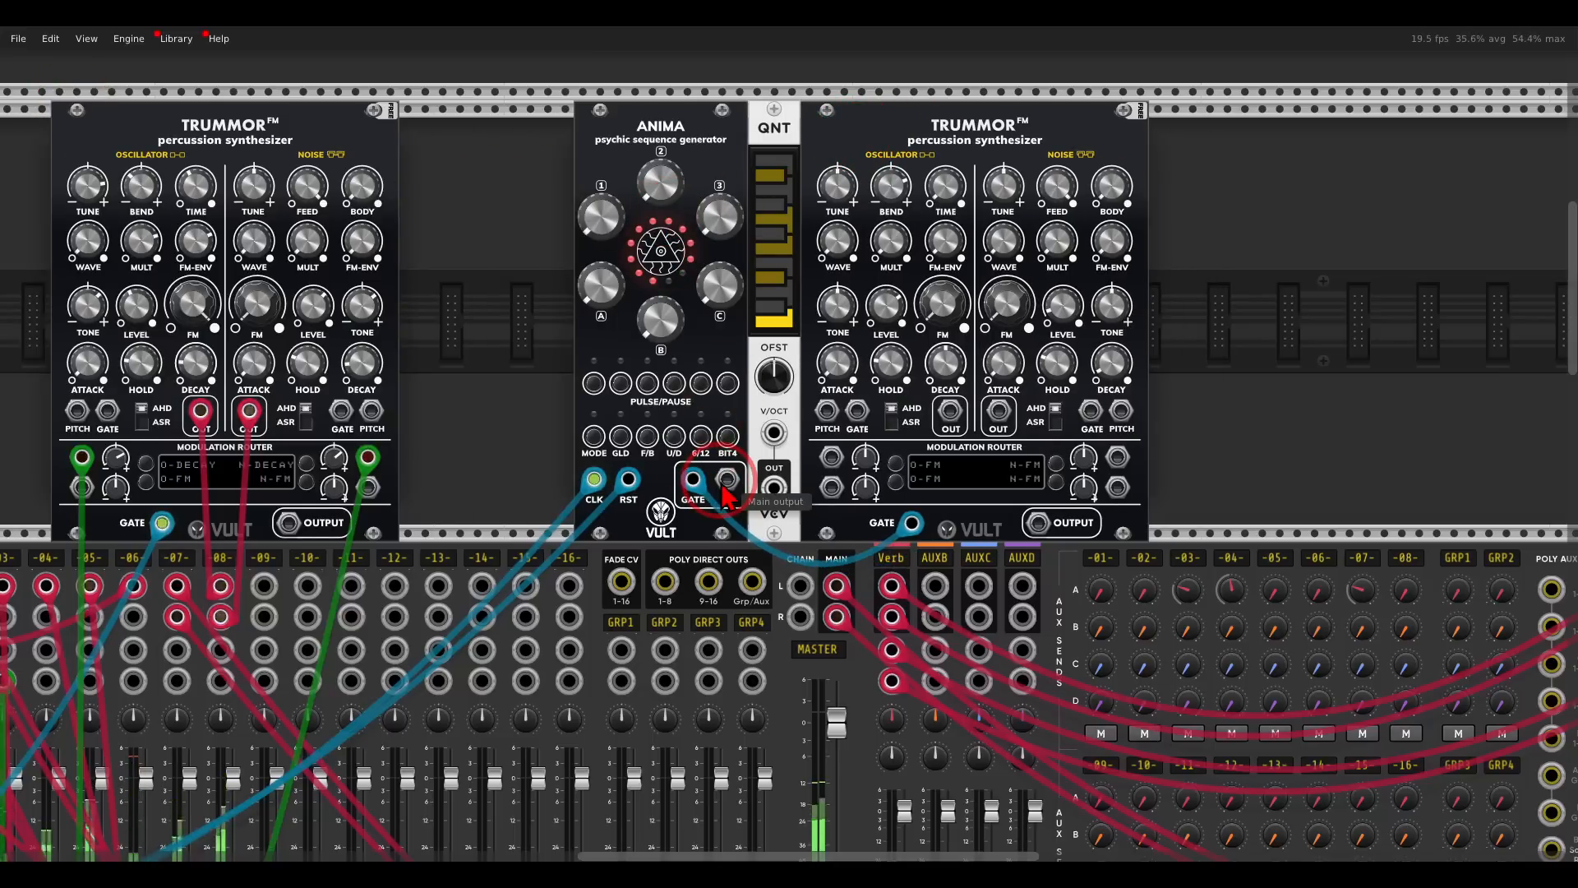
- Patch Anima's CV output into QNT's V/OCT input and QNT's output into both pitch inputs of the new Trummor
{"action": "left_click_drag", "start_coordinate": [725, 482], "coordinate": [774, 434]}
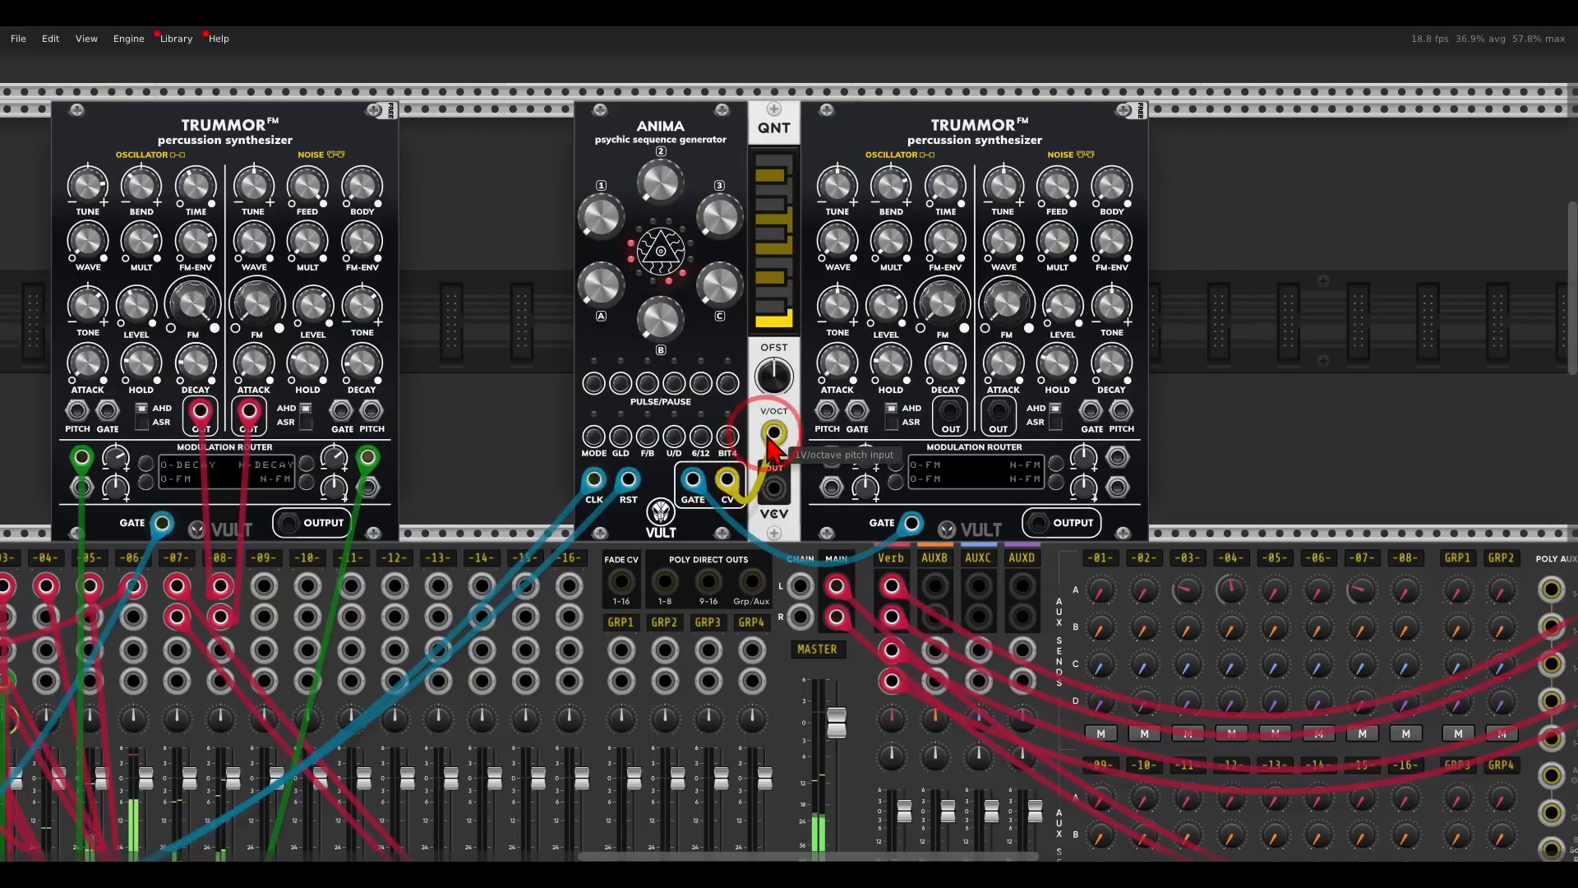
{"action": "left_click_drag", "start_coordinate": [774, 488], "coordinate": [1166, 379]}
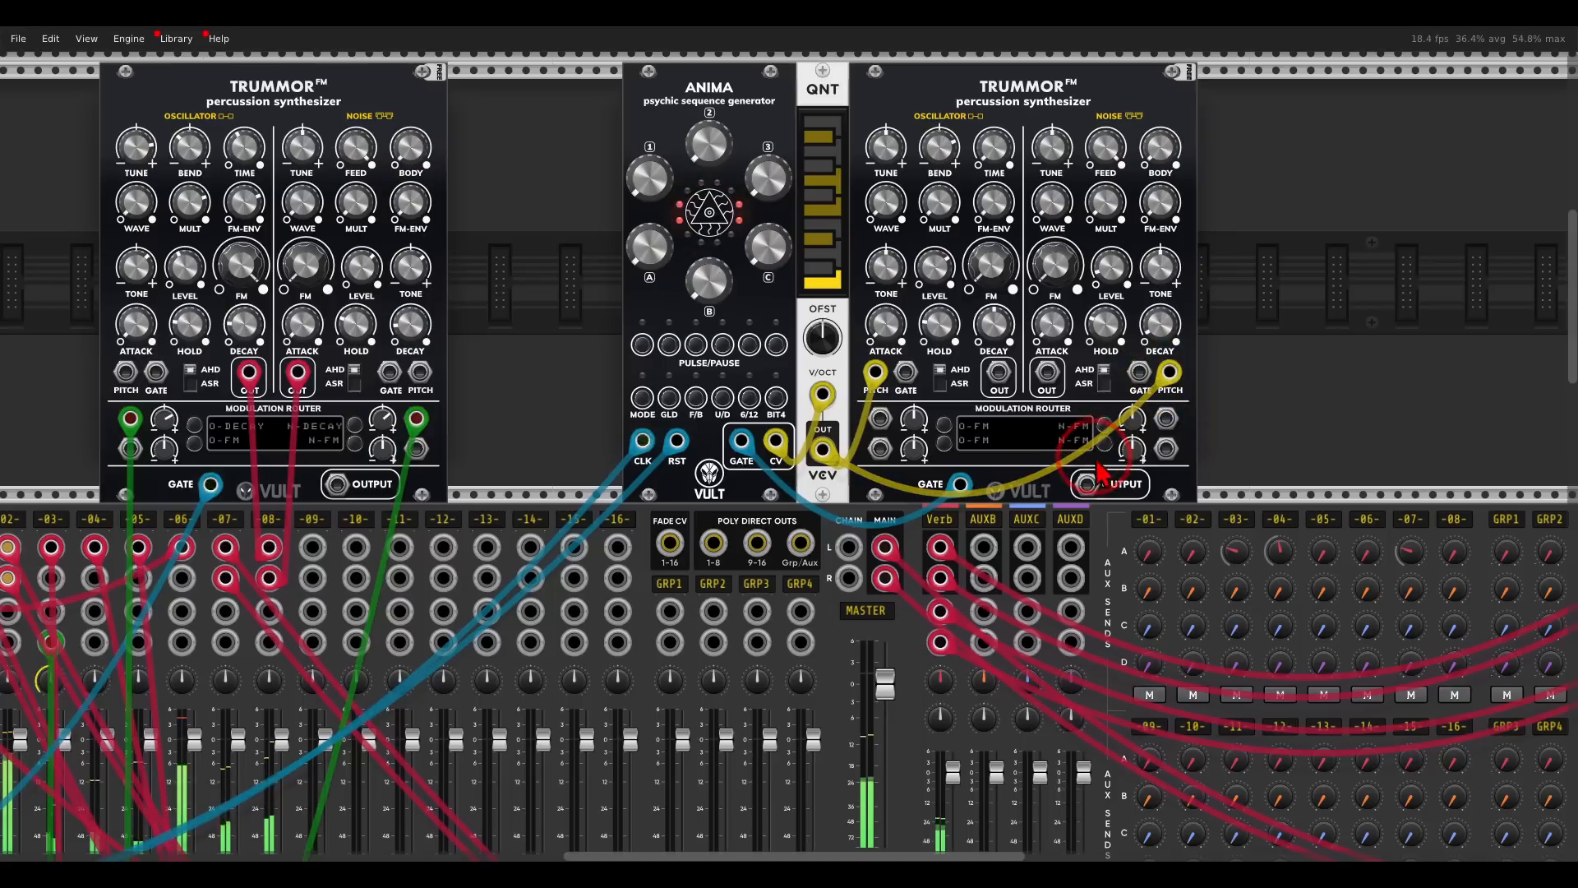
- Patch the new Trummor's mixed output into mixer track 9's left input and solo that track
{"action": "left_click_drag", "start_coordinate": [1087, 487], "coordinate": [312, 547]}
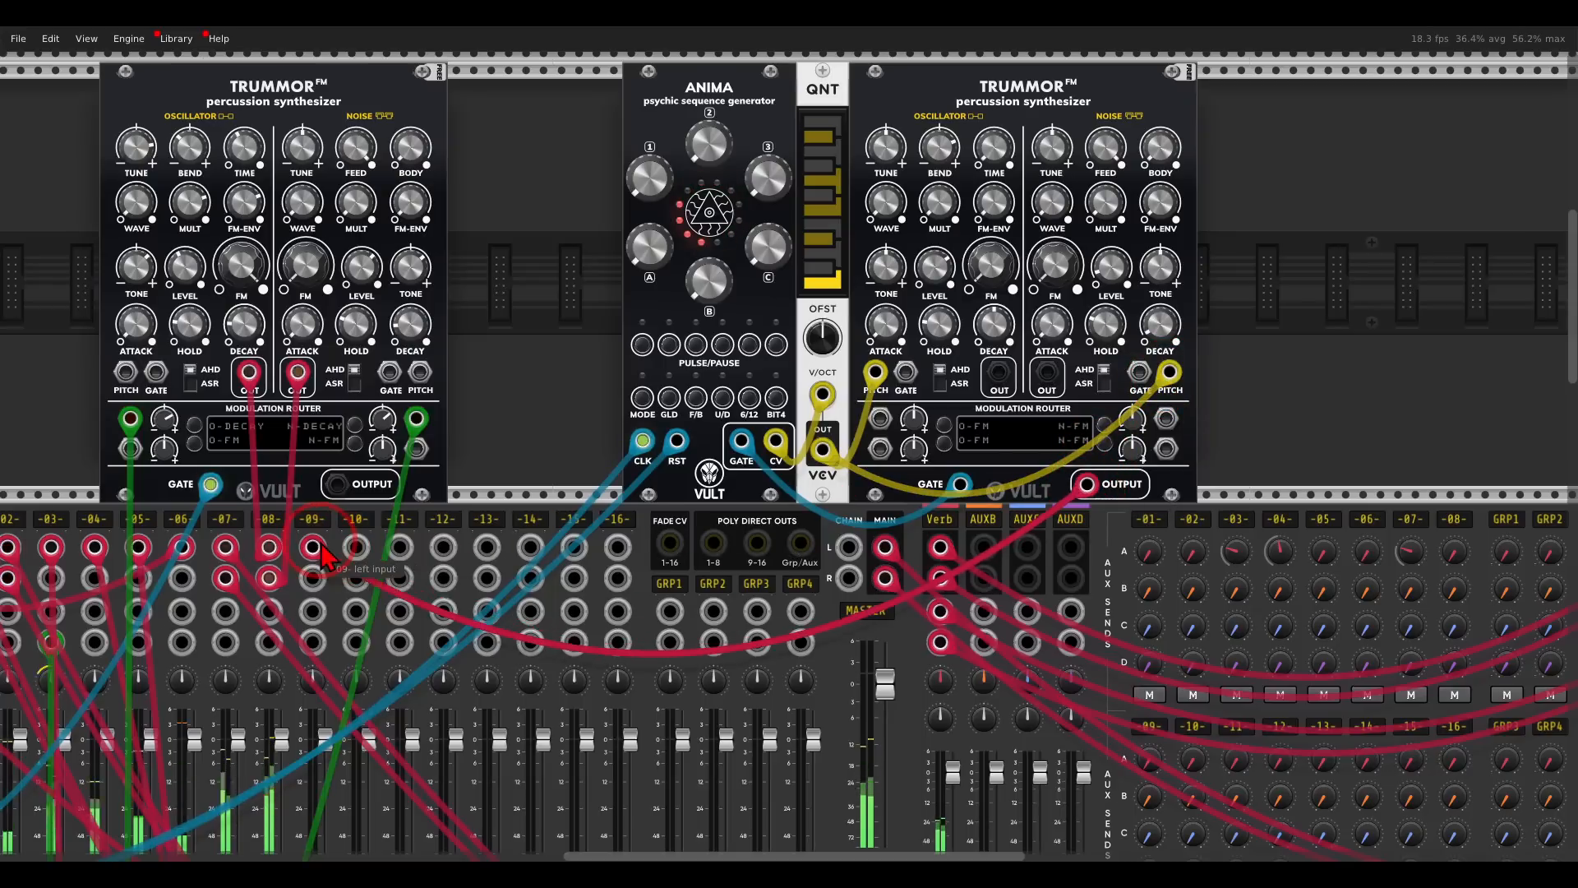
{"action": "scroll", "coordinate": [311, 658], "scroll_direction": "down", "scroll_amount": 4}
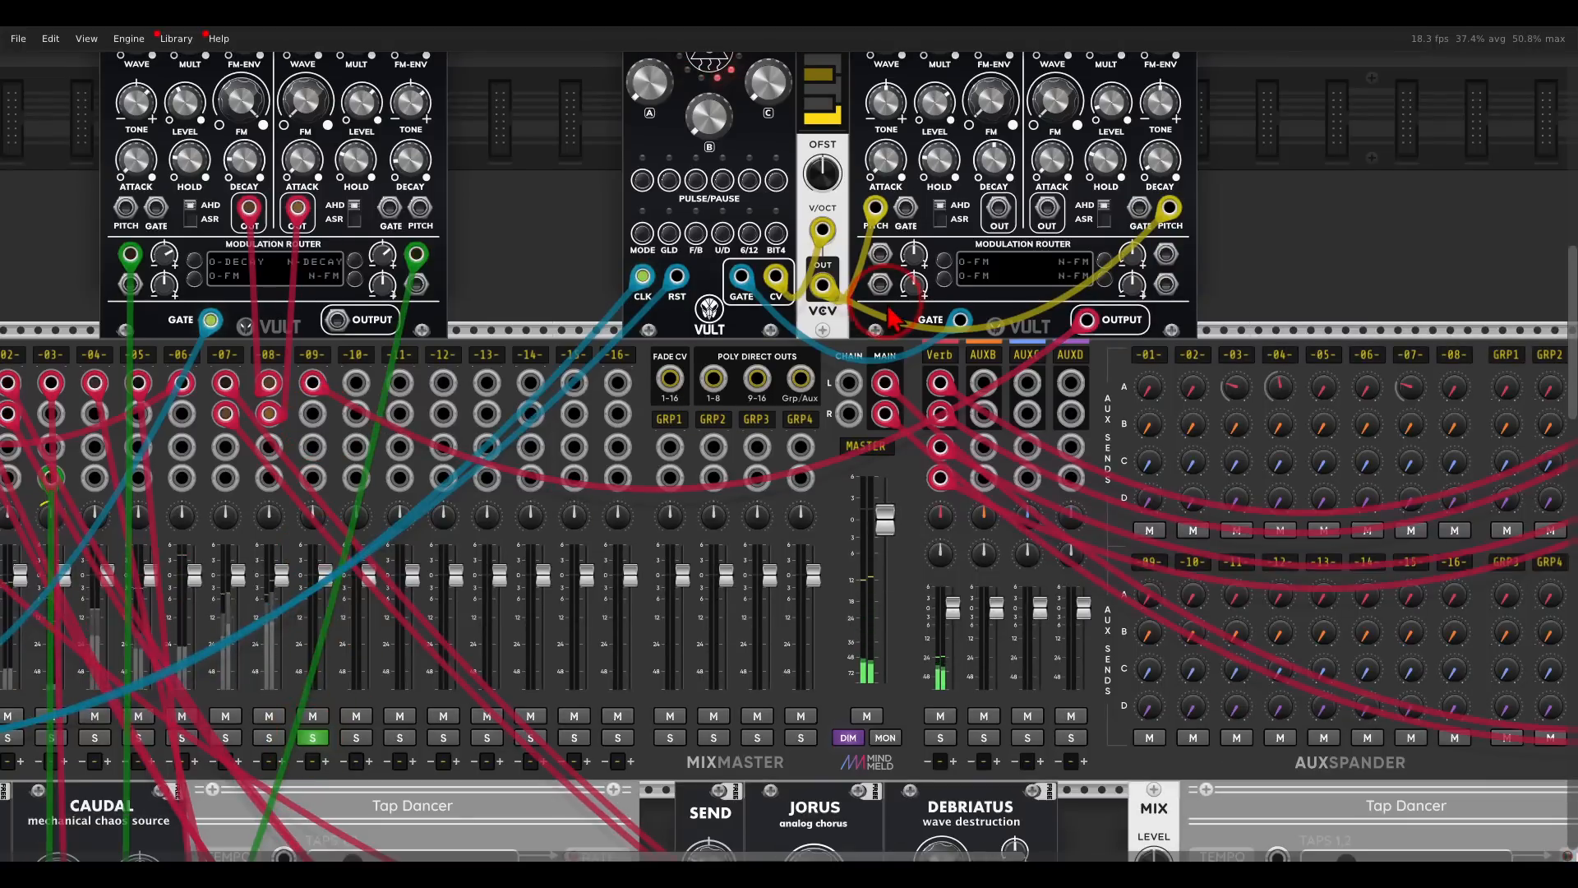
- Dial in Anima's sequence select and weight knobs, enabling its first pulse button and the 6/12 registers option
{"action": "scroll", "coordinate": [888, 312], "scroll_direction": "up", "scroll_amount": 4}
{"action": "scroll", "coordinate": [917, 344], "scroll_direction": "up", "scroll_amount": 1}
{"action": "scroll", "coordinate": [883, 255], "scroll_direction": "up", "scroll_amount": 2}
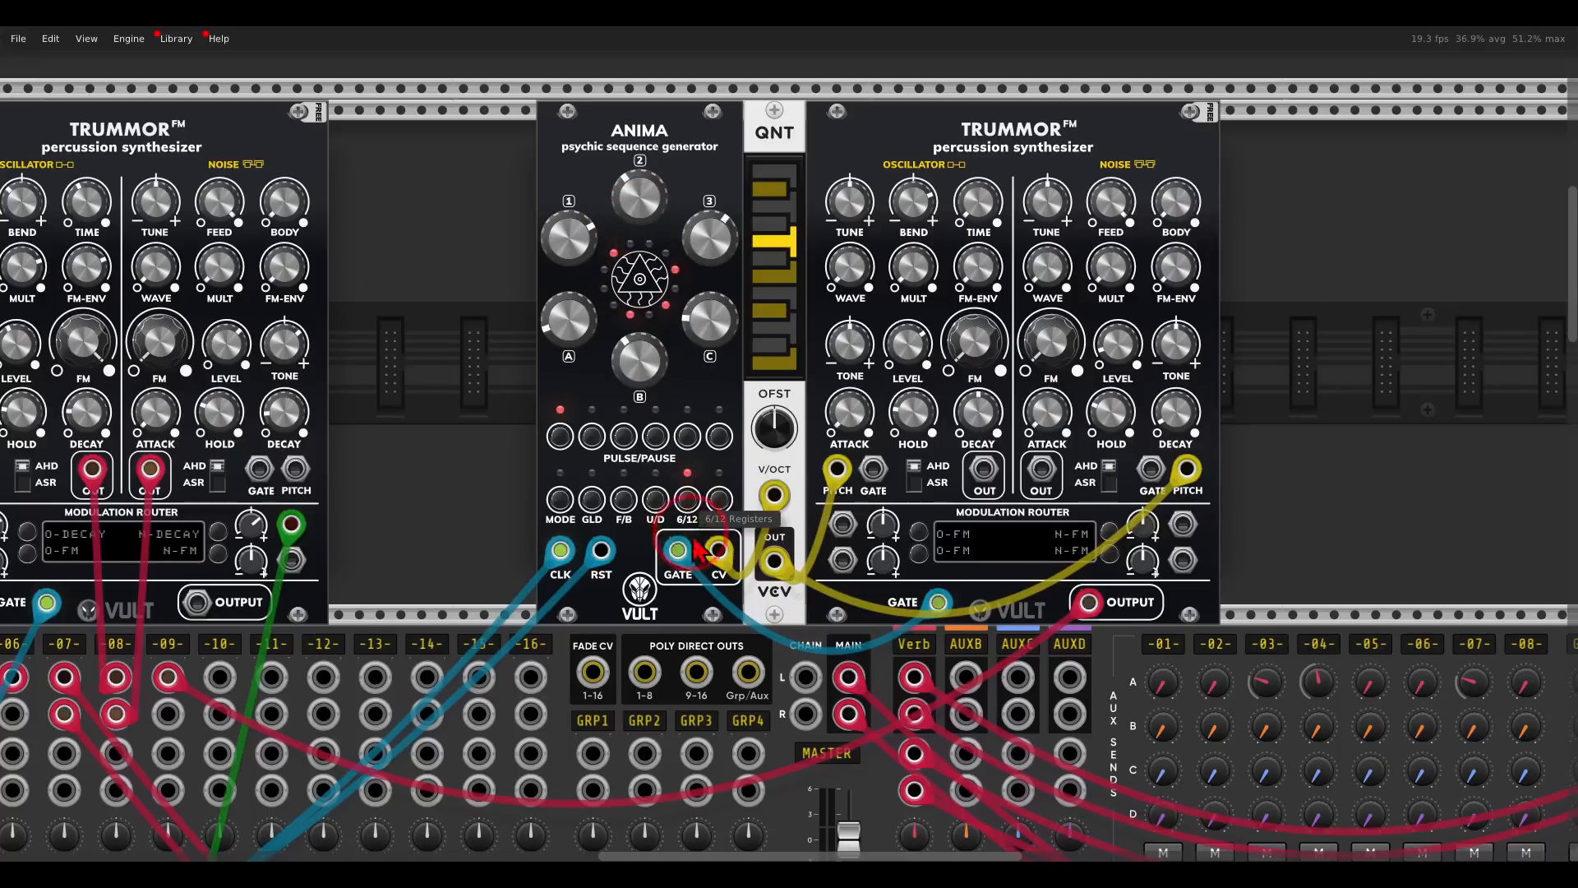
- Set the new Trummor oscillator's Bend to 0 % with a longer decay, and raise QNT's offset
{"action": "left_click_drag", "start_coordinate": [875, 417], "coordinate": [821, 422]}
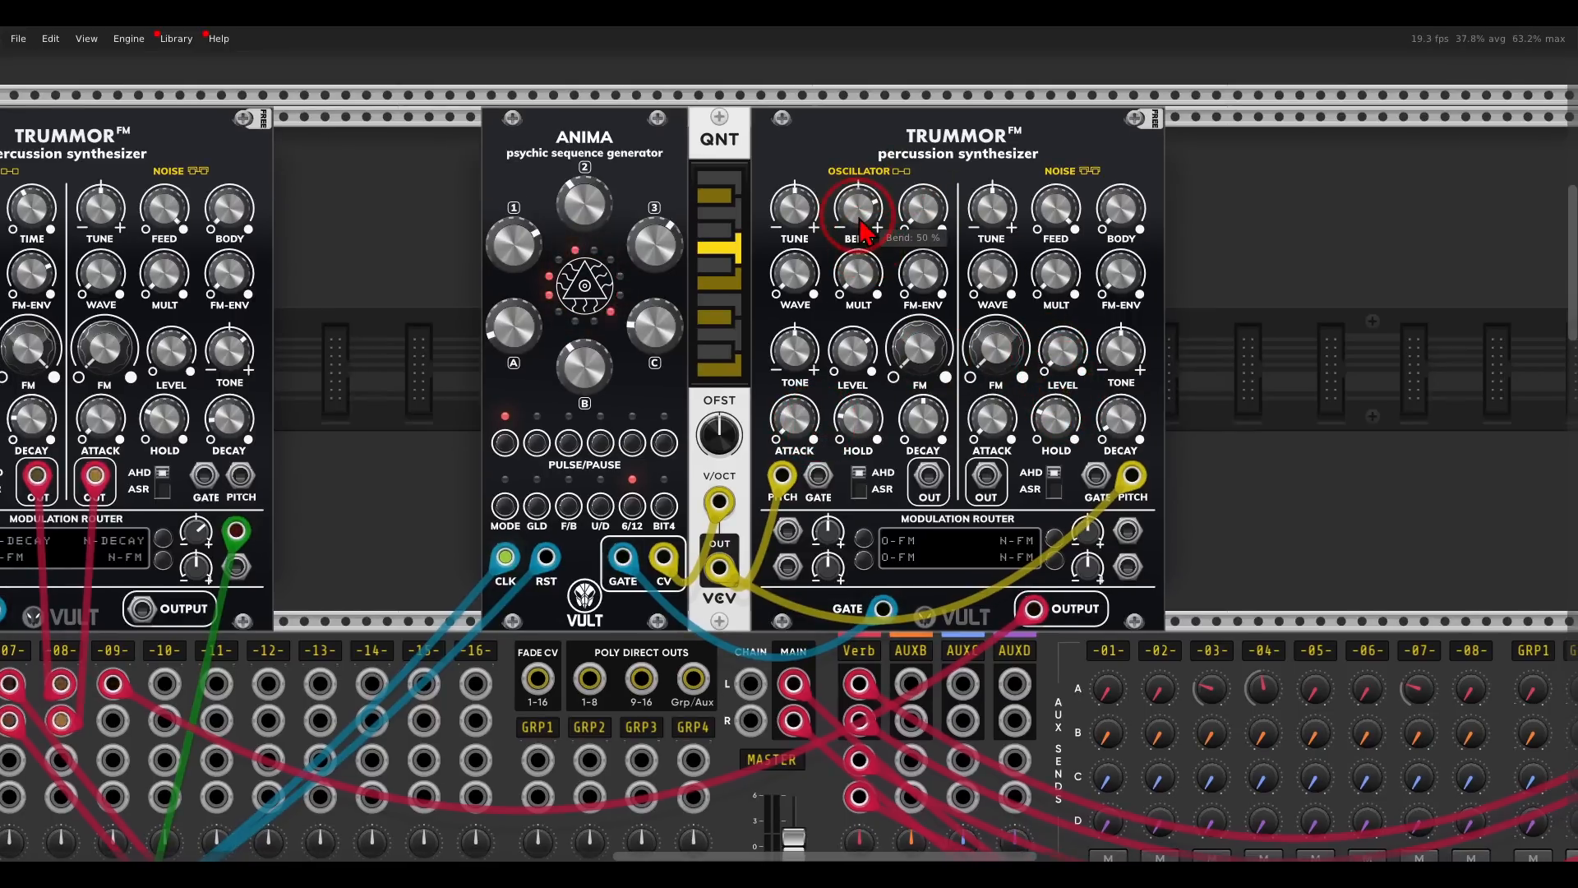
{"action": "scroll", "coordinate": [875, 262], "scroll_direction": "up", "scroll_amount": 3}
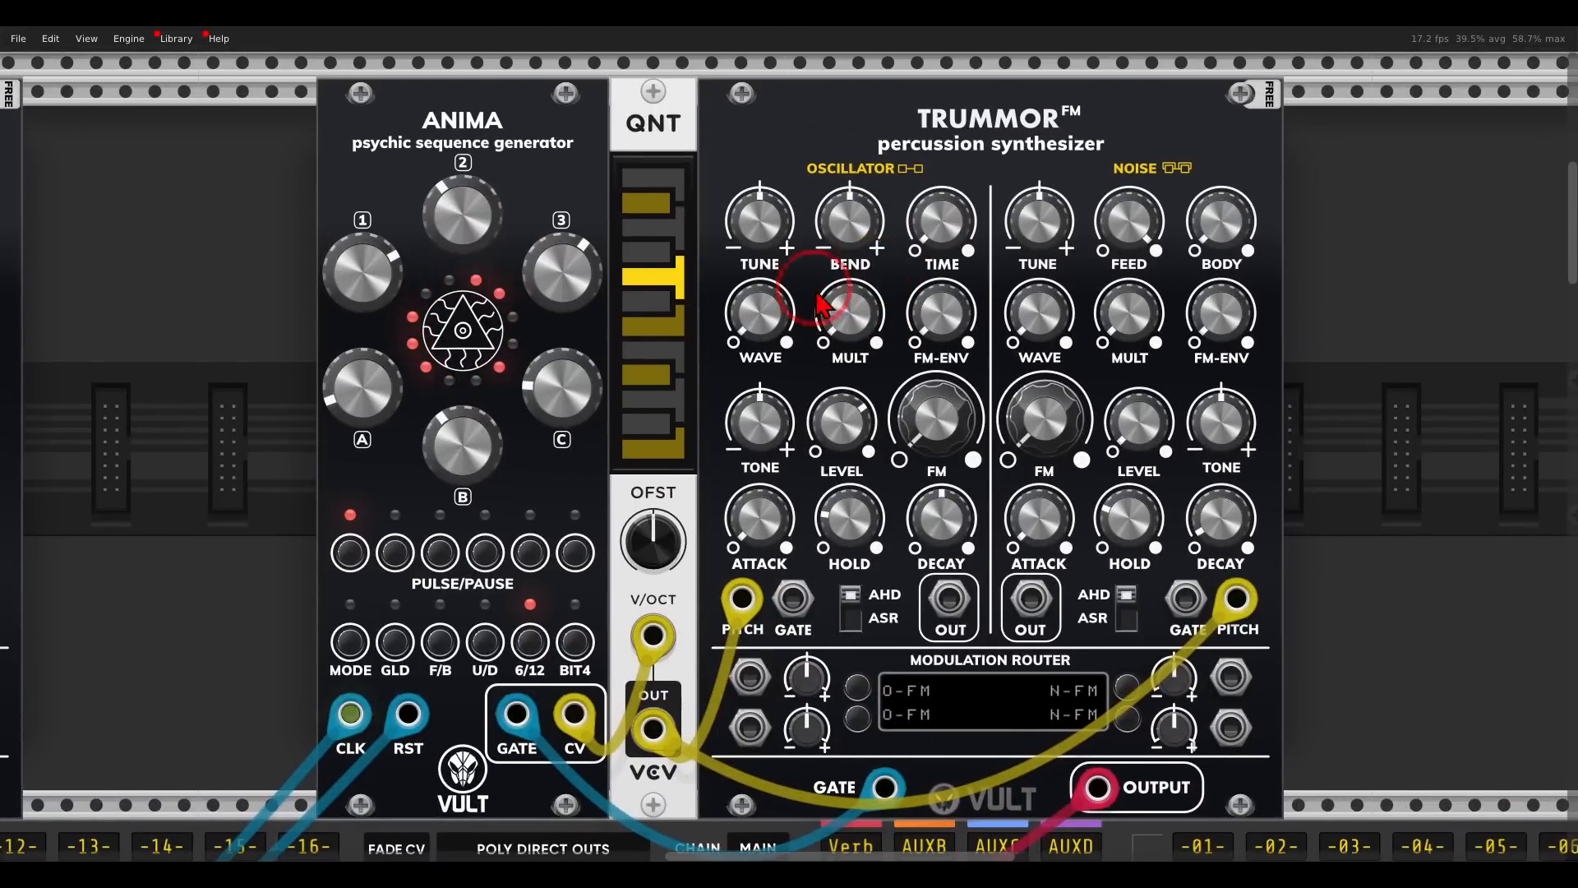
{"action": "left_click_drag", "start_coordinate": [647, 531], "coordinate": [583, 296]}
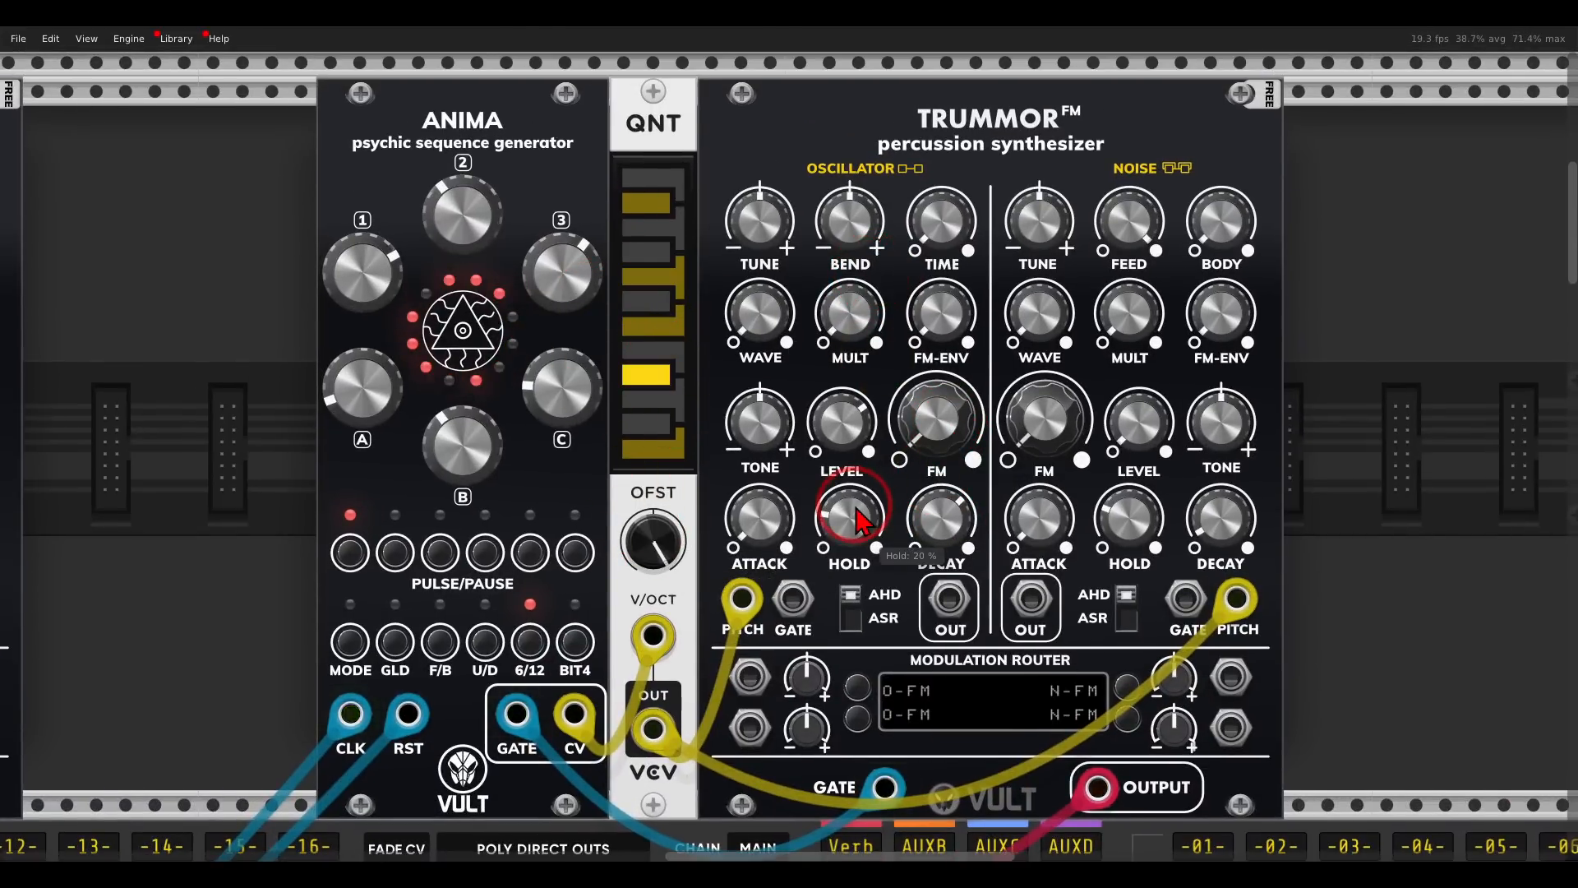
- Switch both of the new Trummor's envelopes to ASR mode with Hold at 100 %
{"action": "left_click_drag", "start_coordinate": [919, 503], "coordinate": [901, 500]}
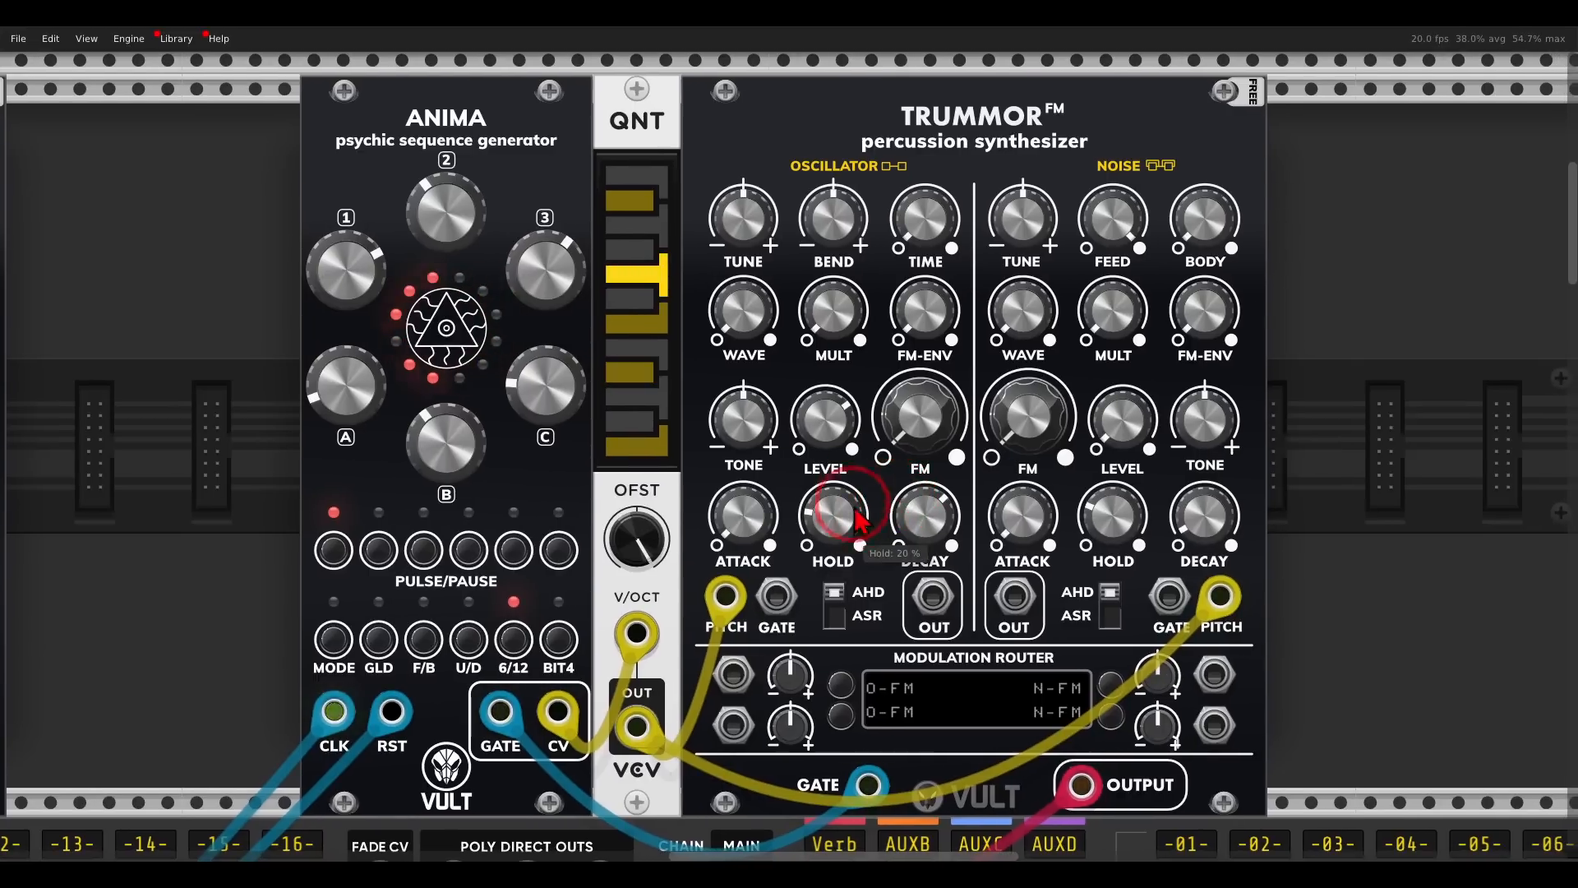
{"action": "left_click", "coordinate": [845, 581]}
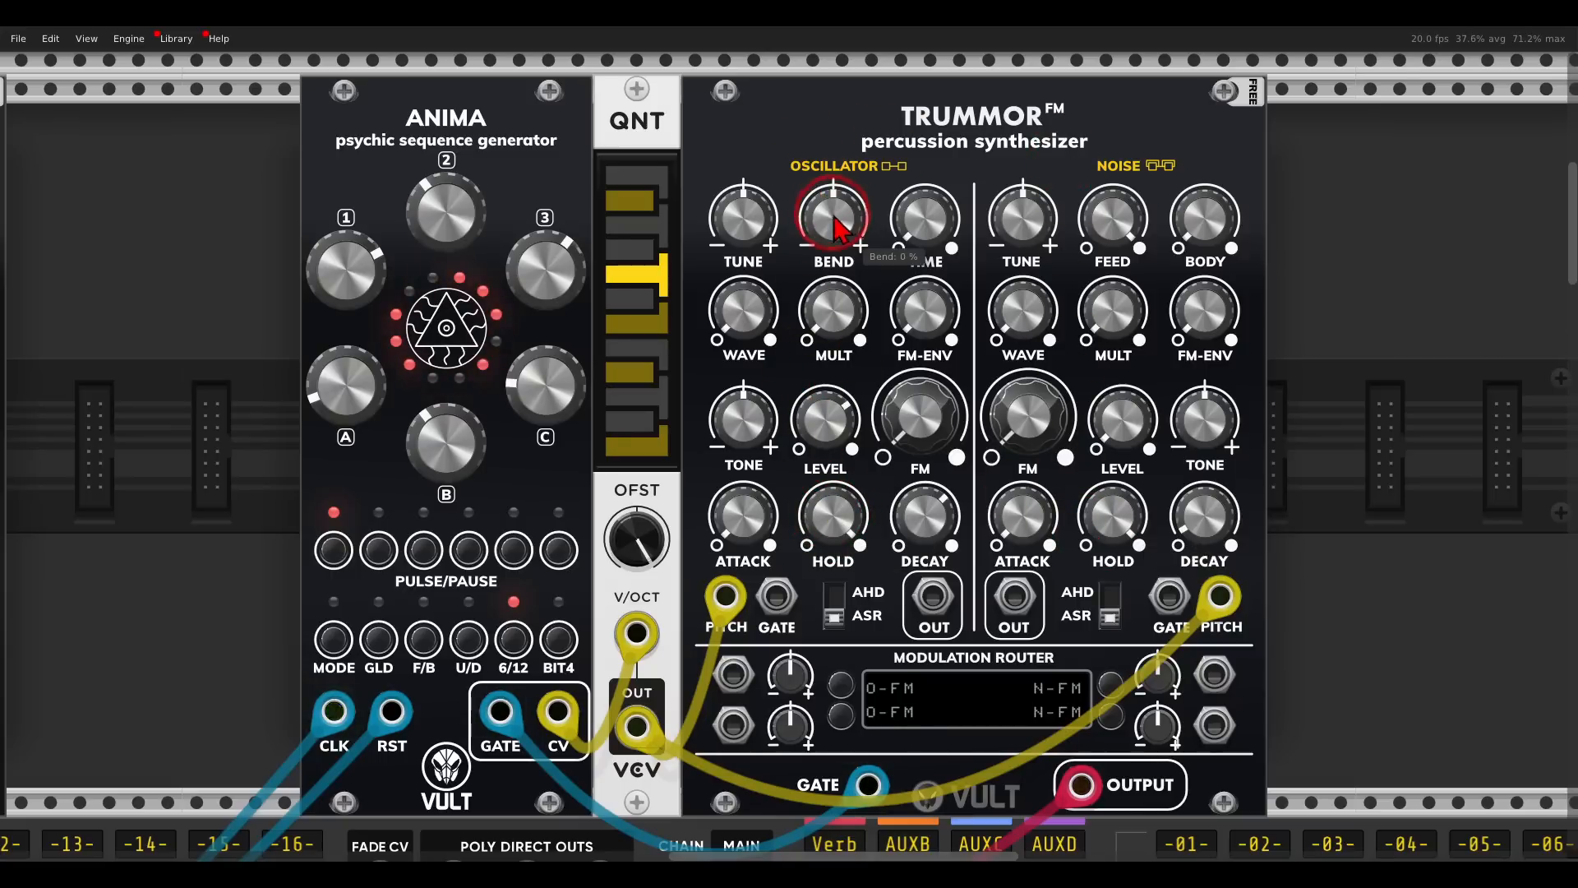
- Shape the new Trummor's oscillator by setting FM to 18 % and raising its FM-ENV, Mult, Wave and Tone
{"action": "left_click_drag", "start_coordinate": [907, 327], "coordinate": [889, 269]}
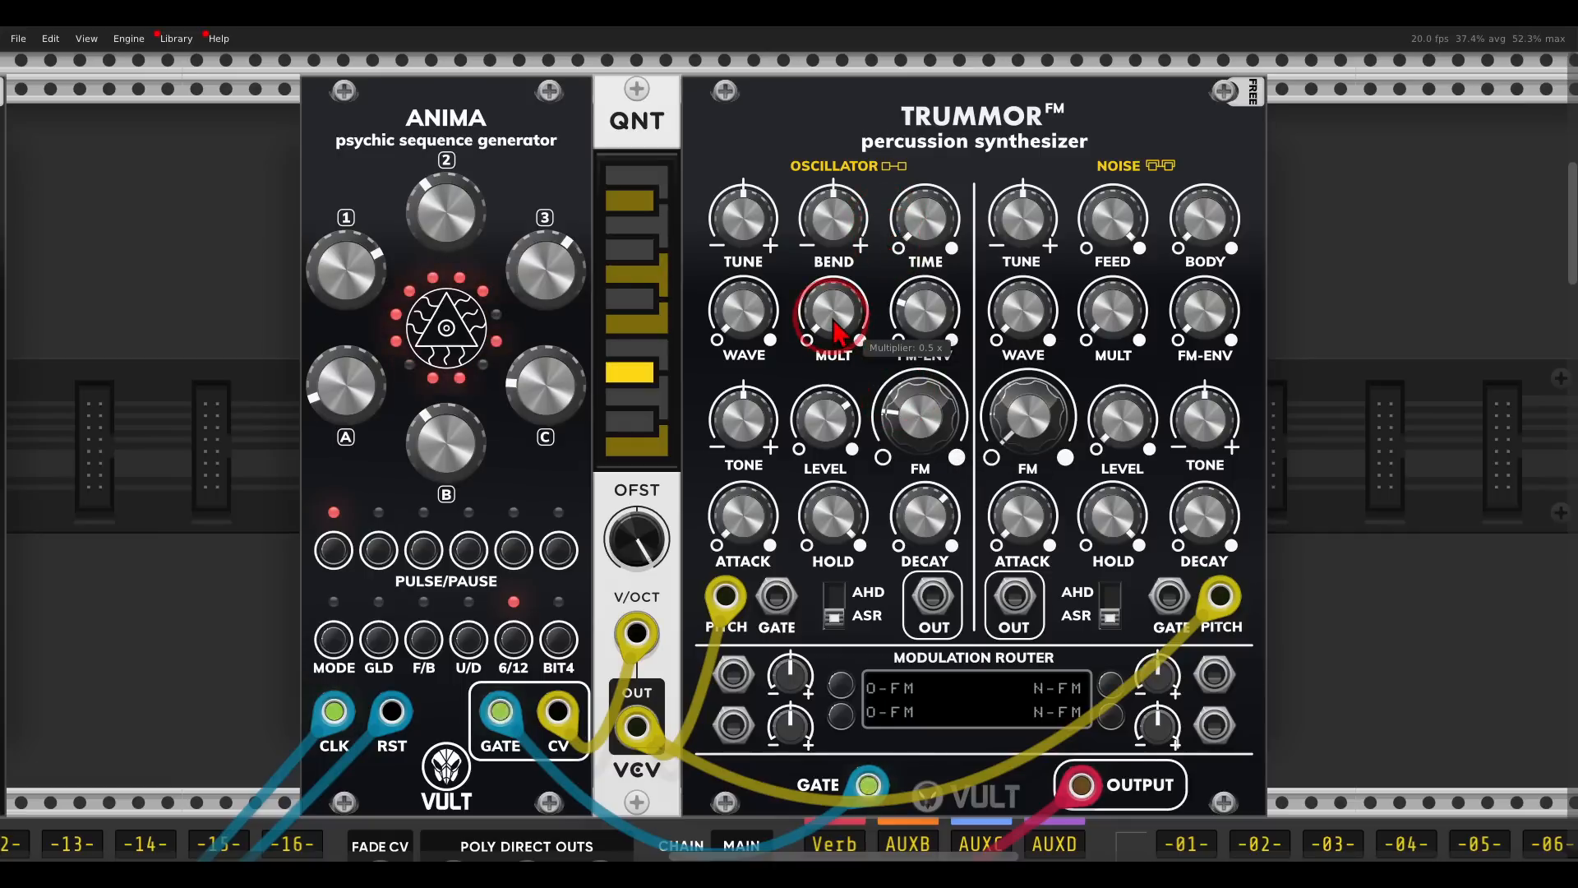
{"action": "left_click_drag", "start_coordinate": [832, 312], "coordinate": [828, 301]}
{"action": "left_click_drag", "start_coordinate": [920, 405], "coordinate": [921, 425]}
{"action": "left_click_drag", "start_coordinate": [748, 304], "coordinate": [748, 304]}
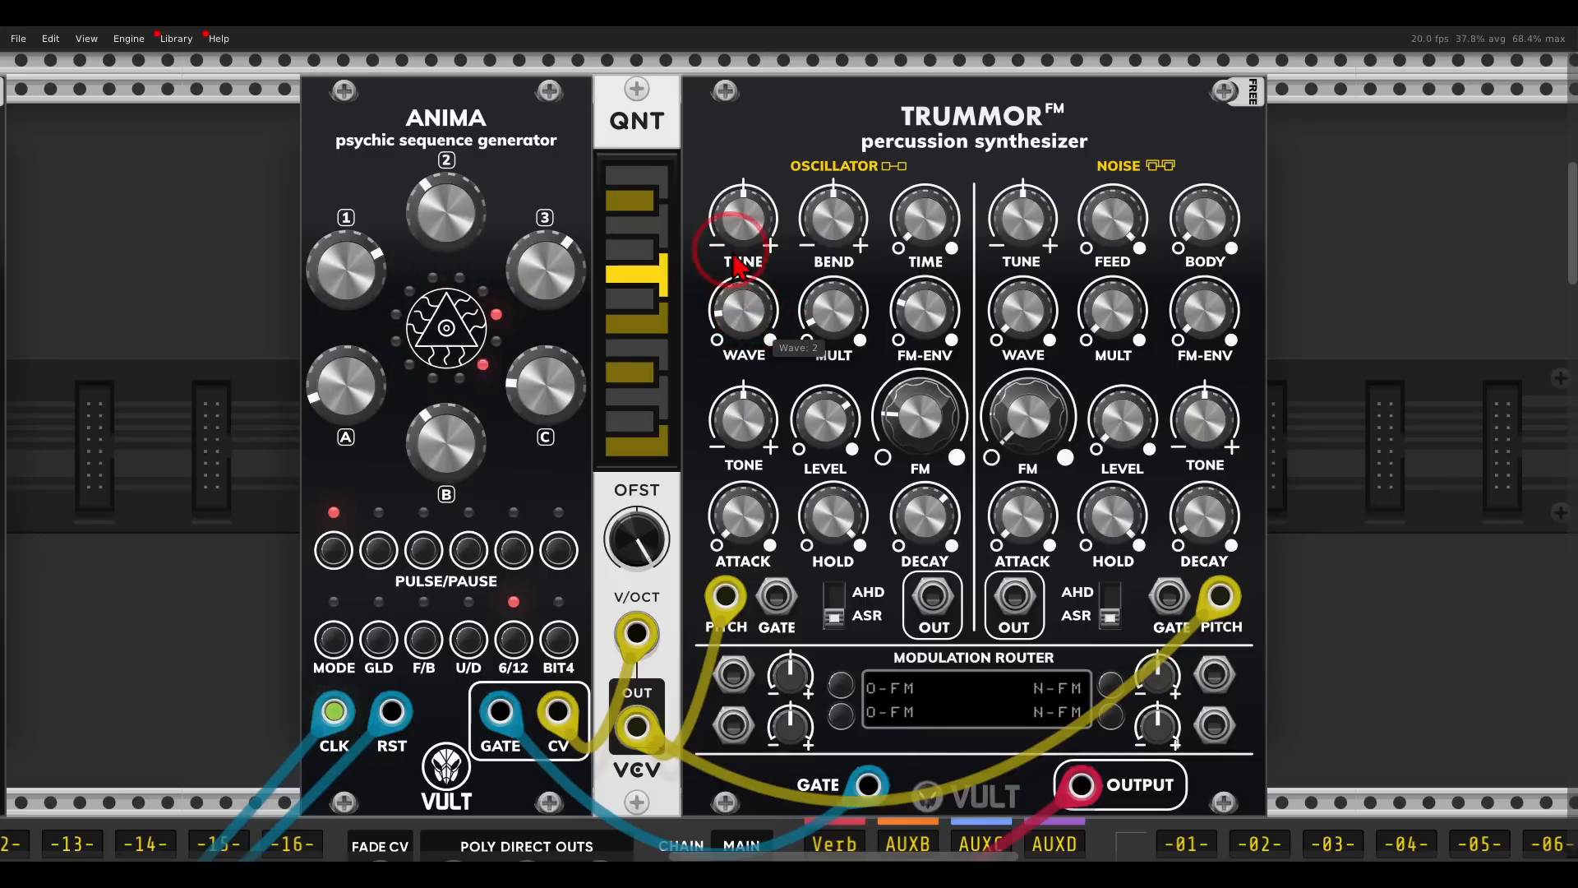
{"action": "left_click_drag", "start_coordinate": [716, 198], "coordinate": [716, 197]}
{"action": "left_click_drag", "start_coordinate": [742, 415], "coordinate": [734, 374]}
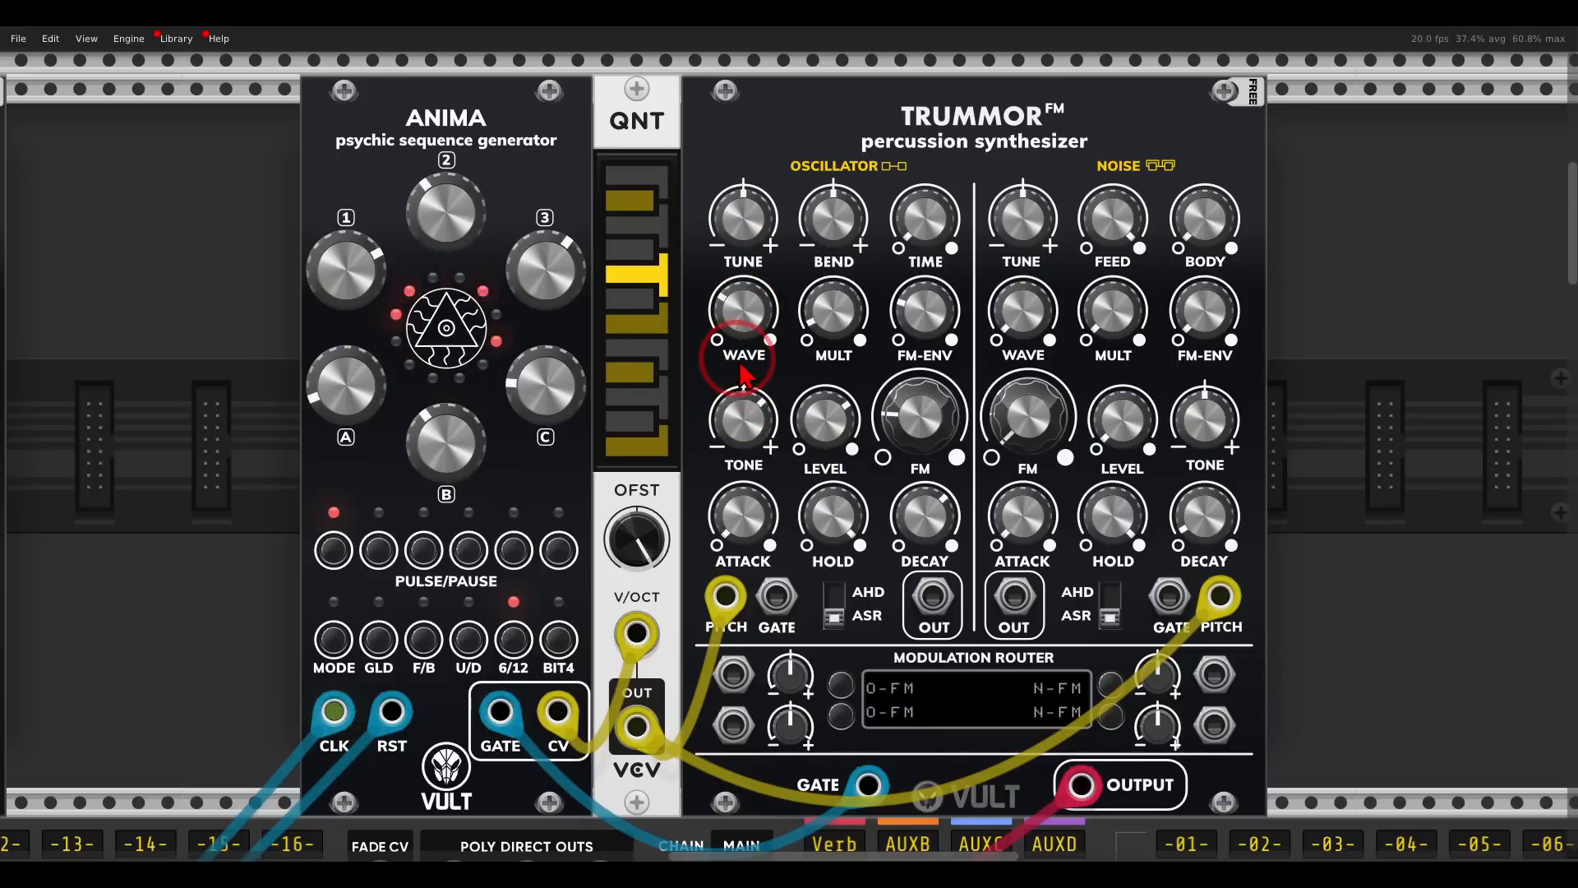
- Add a GATES module between QNT and the new Trummor, making room for it in the row
{"action": "left_click_drag", "start_coordinate": [723, 159], "coordinate": [881, 235]}
{"action": "left_click_drag", "start_coordinate": [919, 155], "coordinate": [867, 226]}
{"action": "right_click", "coordinate": [841, 256]}
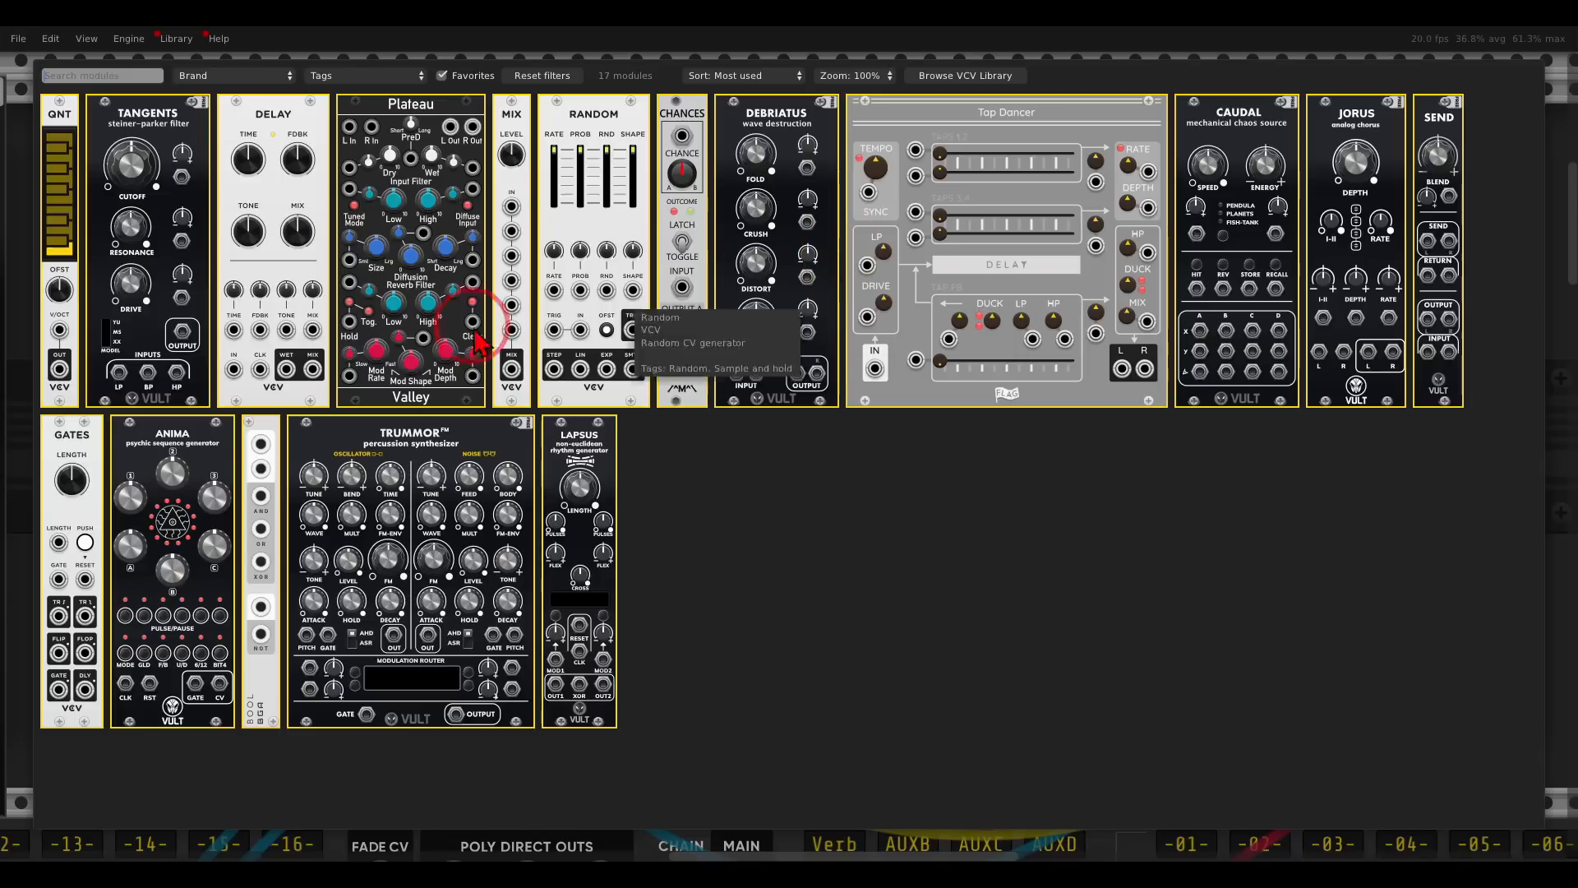
{"action": "left_click_drag", "start_coordinate": [63, 455], "coordinate": [694, 333]}
{"action": "left_click_drag", "start_coordinate": [1022, 134], "coordinate": [913, 132]}
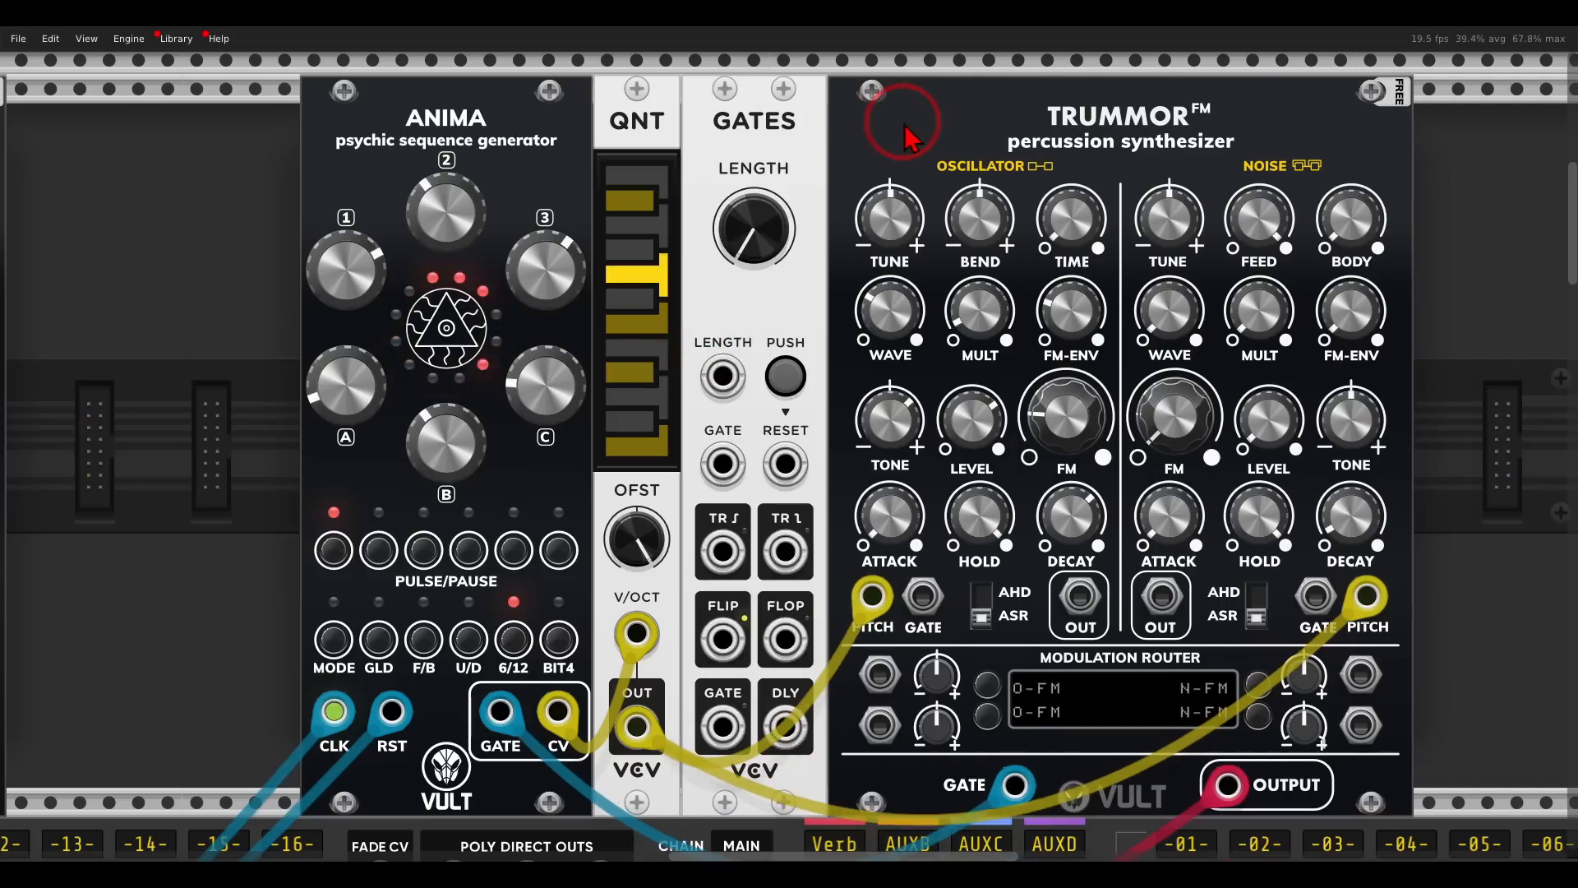
- Reroute Anima's gate into GATES' gate input and patch GATES' gate output into the Trummor's main gate input
{"action": "left_click_drag", "start_coordinate": [1015, 785], "coordinate": [723, 466]}
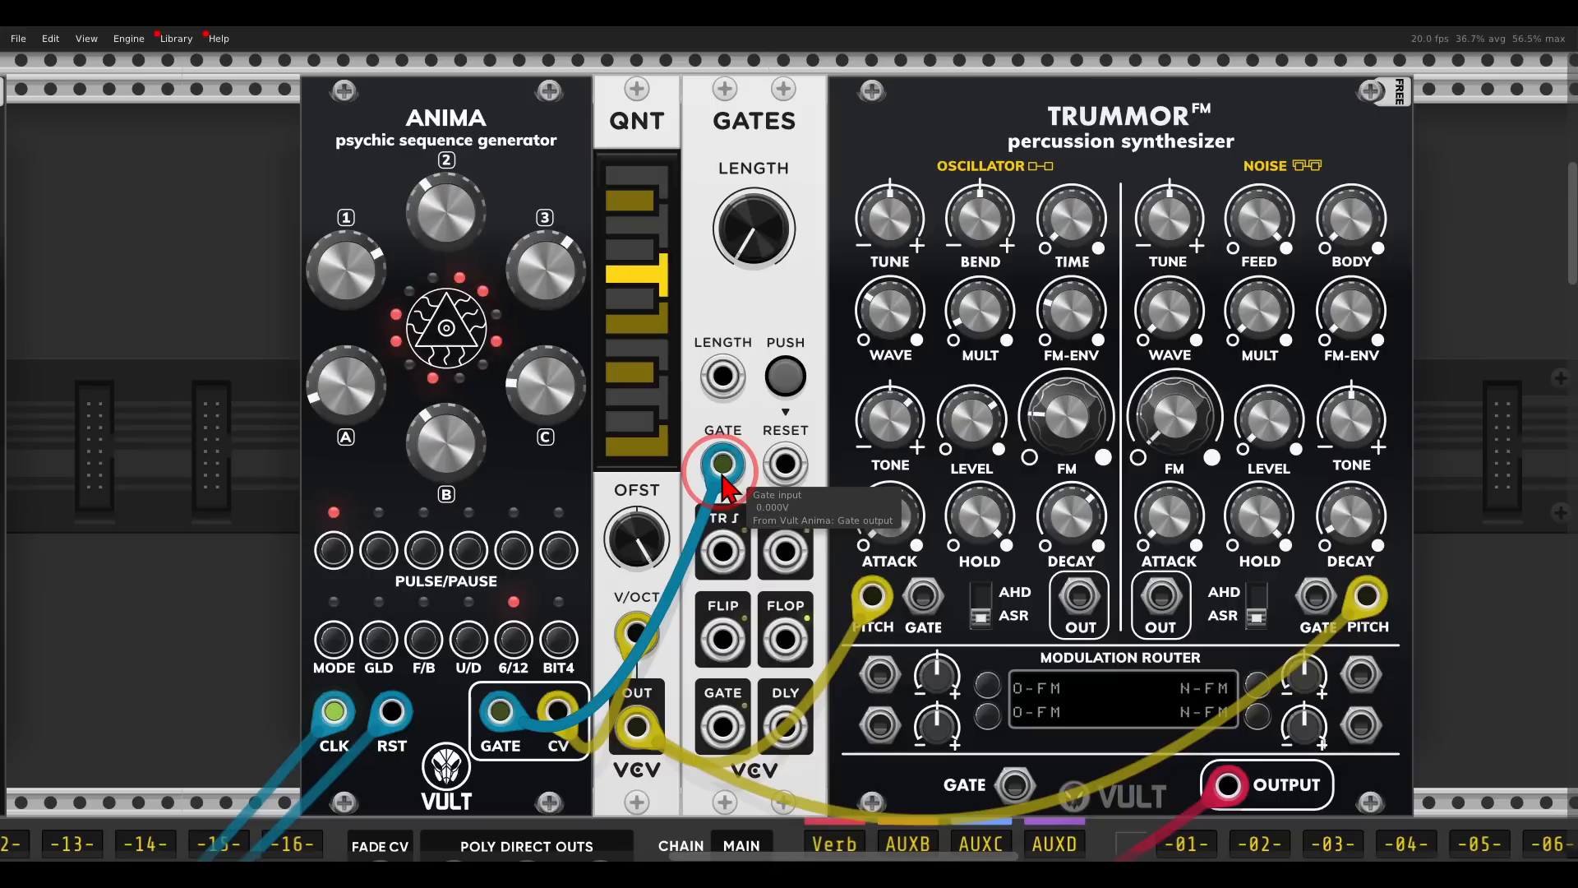
{"action": "left_click_drag", "start_coordinate": [723, 728], "coordinate": [1017, 787]}
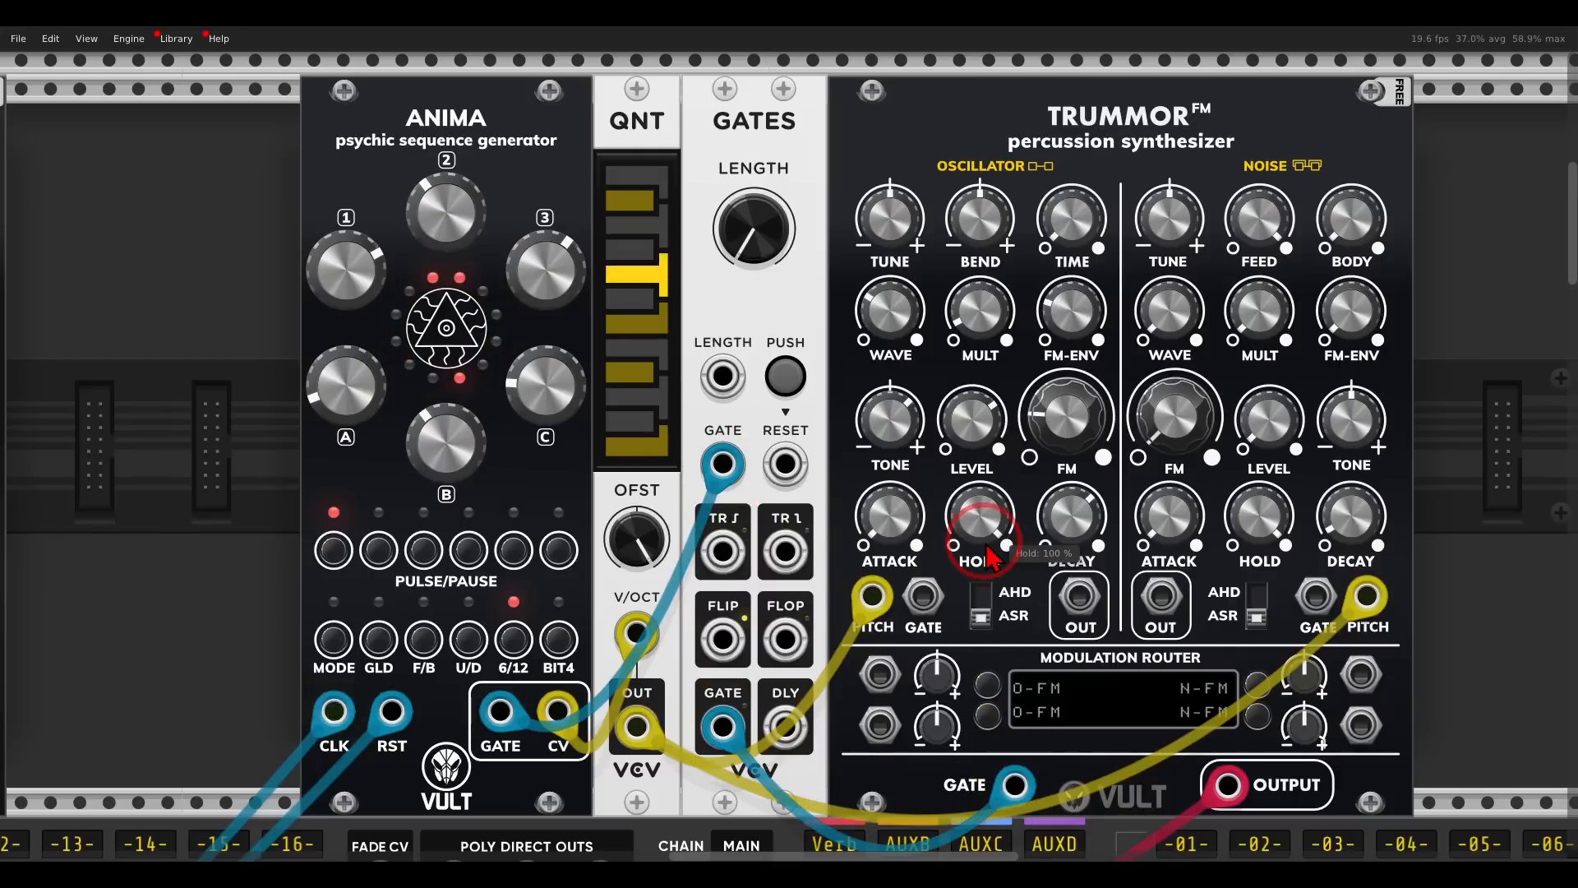
- Patch a modulation output from the row below the mixer into GATES' LENGTH input
{"action": "left_click_drag", "start_coordinate": [761, 259], "coordinate": [763, 301]}
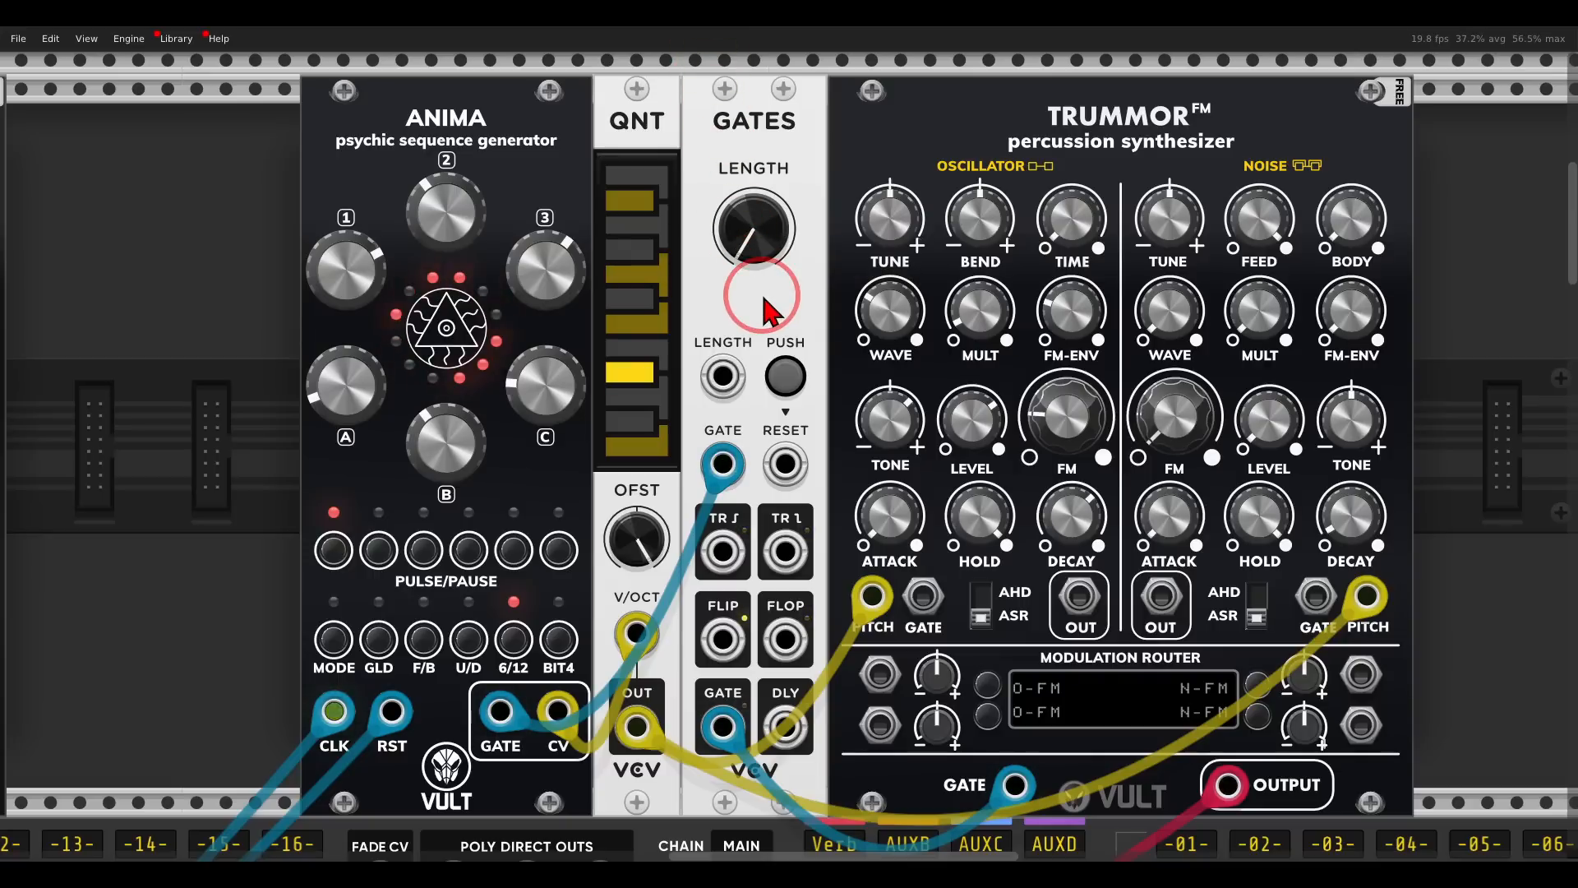
{"action": "scroll", "coordinate": [766, 303], "scroll_direction": "down", "scroll_amount": 4}
{"action": "left_click_drag", "start_coordinate": [767, 303], "coordinate": [497, 753]}
{"action": "scroll", "coordinate": [1020, 370], "scroll_direction": "up", "scroll_amount": 8}
{"action": "scroll", "coordinate": [1191, 257], "scroll_direction": "up", "scroll_amount": 3}
- Set the GATES length to about 257 ms
{"action": "left_click_drag", "start_coordinate": [909, 288], "coordinate": [888, 160]}
{"action": "left_click_drag", "start_coordinate": [943, 214], "coordinate": [822, 120]}
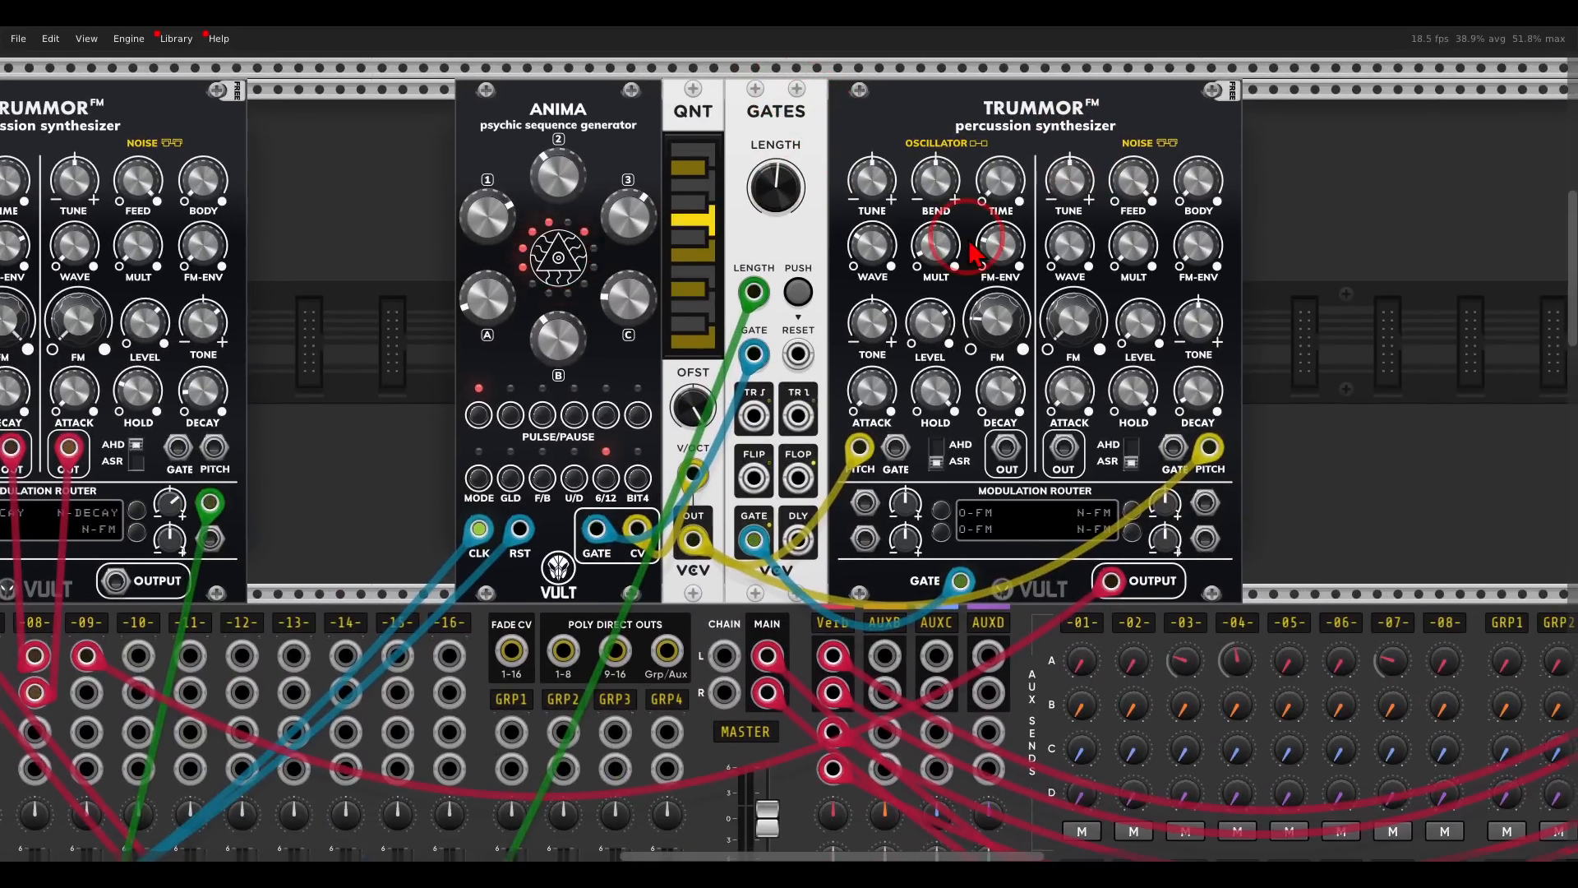
{"action": "scroll", "coordinate": [969, 242], "scroll_direction": "up", "scroll_amount": 1}
{"action": "left_click_drag", "start_coordinate": [969, 211], "coordinate": [961, 247]}
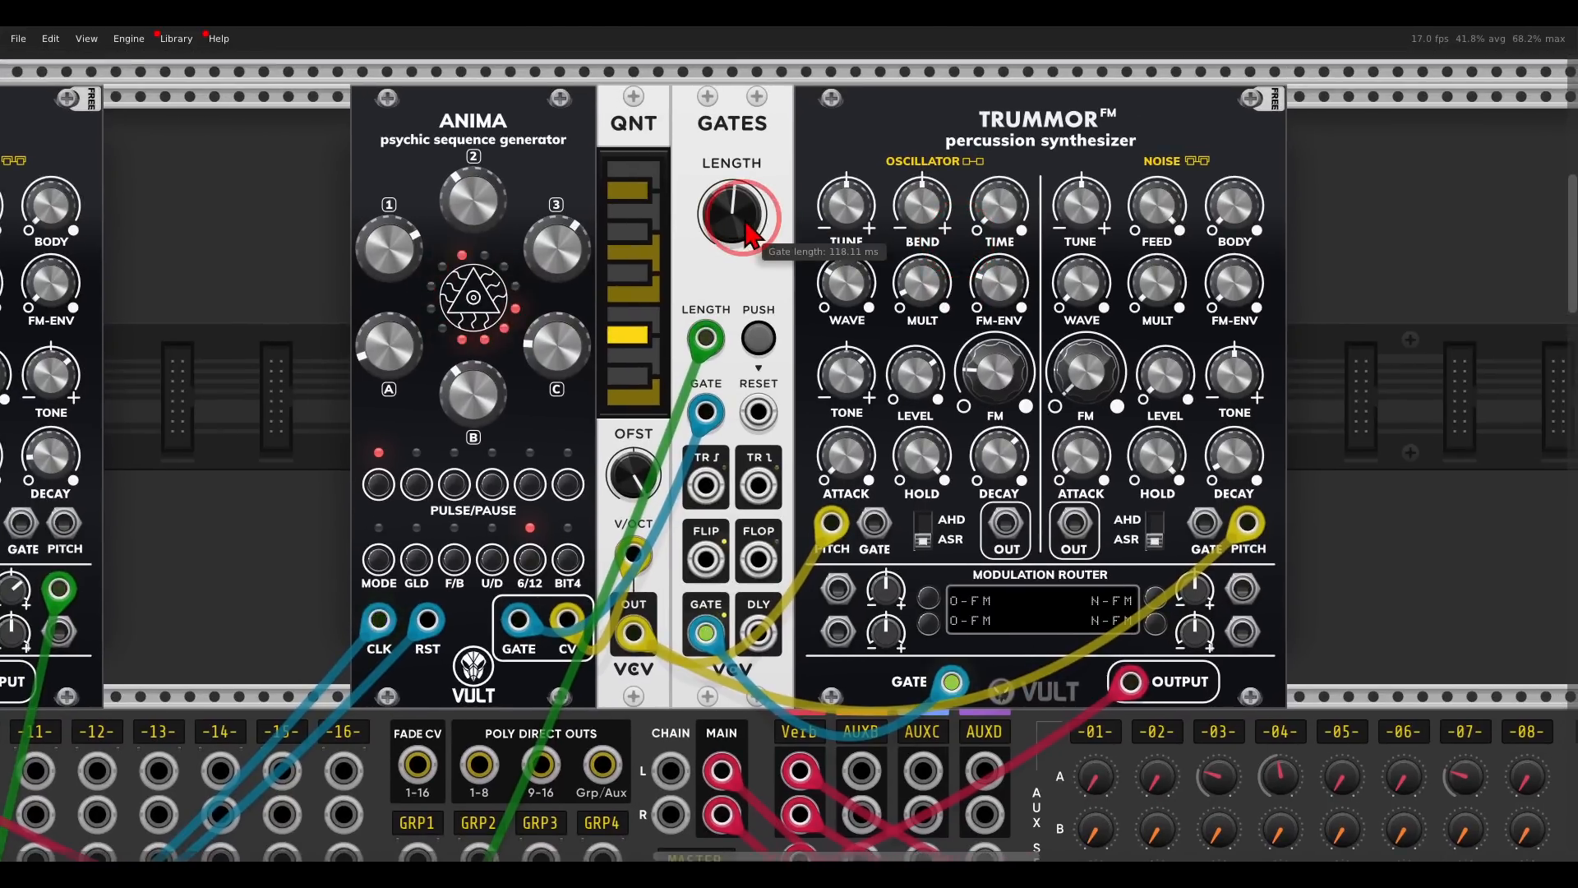
{"action": "left_click_drag", "start_coordinate": [747, 224], "coordinate": [746, 206]}
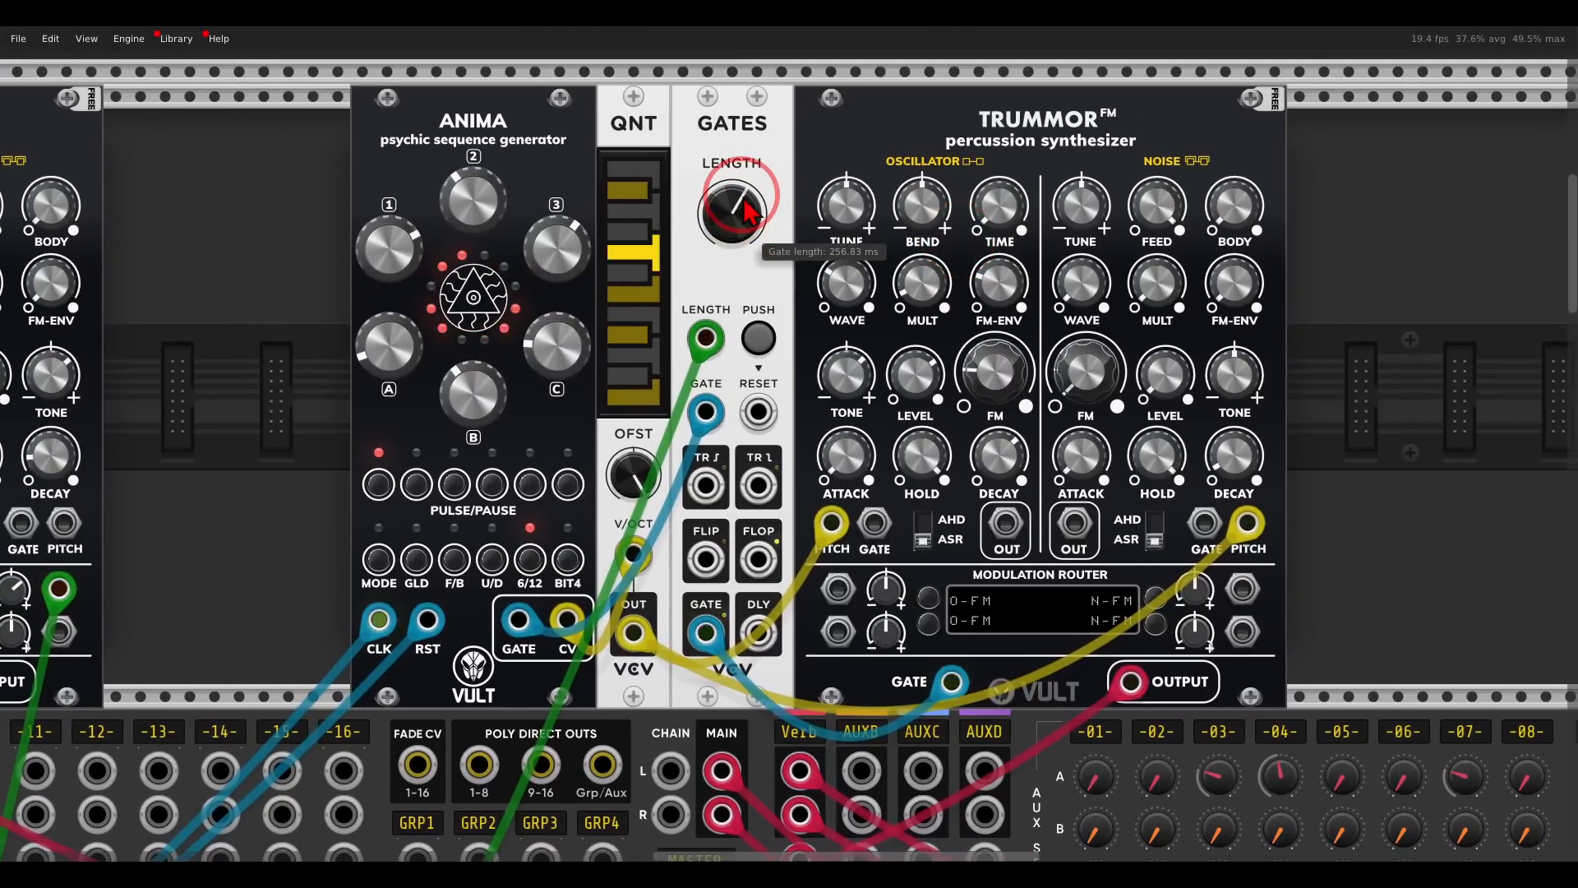
- Shorten the Trummor oscillator's decay, lower its FM, adjust FM-ENV, and set the noise decay to 70 %
{"action": "left_click_drag", "start_coordinate": [996, 454], "coordinate": [1009, 498]}
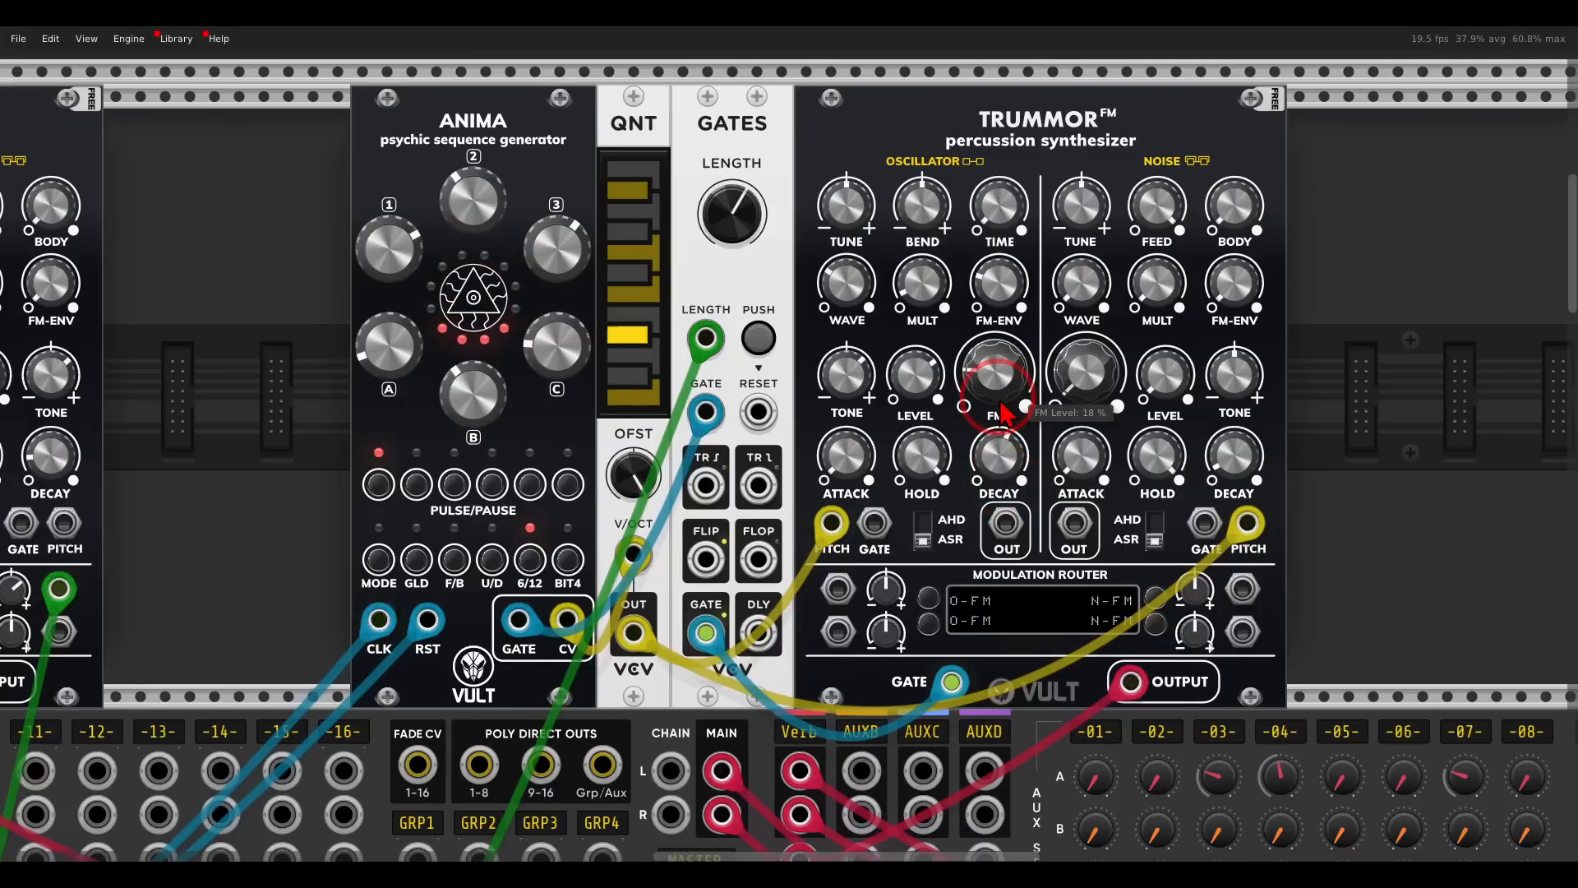
{"action": "left_click_drag", "start_coordinate": [1001, 402], "coordinate": [968, 411]}
{"action": "left_click_drag", "start_coordinate": [978, 293], "coordinate": [948, 301]}
{"action": "left_click_drag", "start_coordinate": [963, 376], "coordinate": [963, 415]}
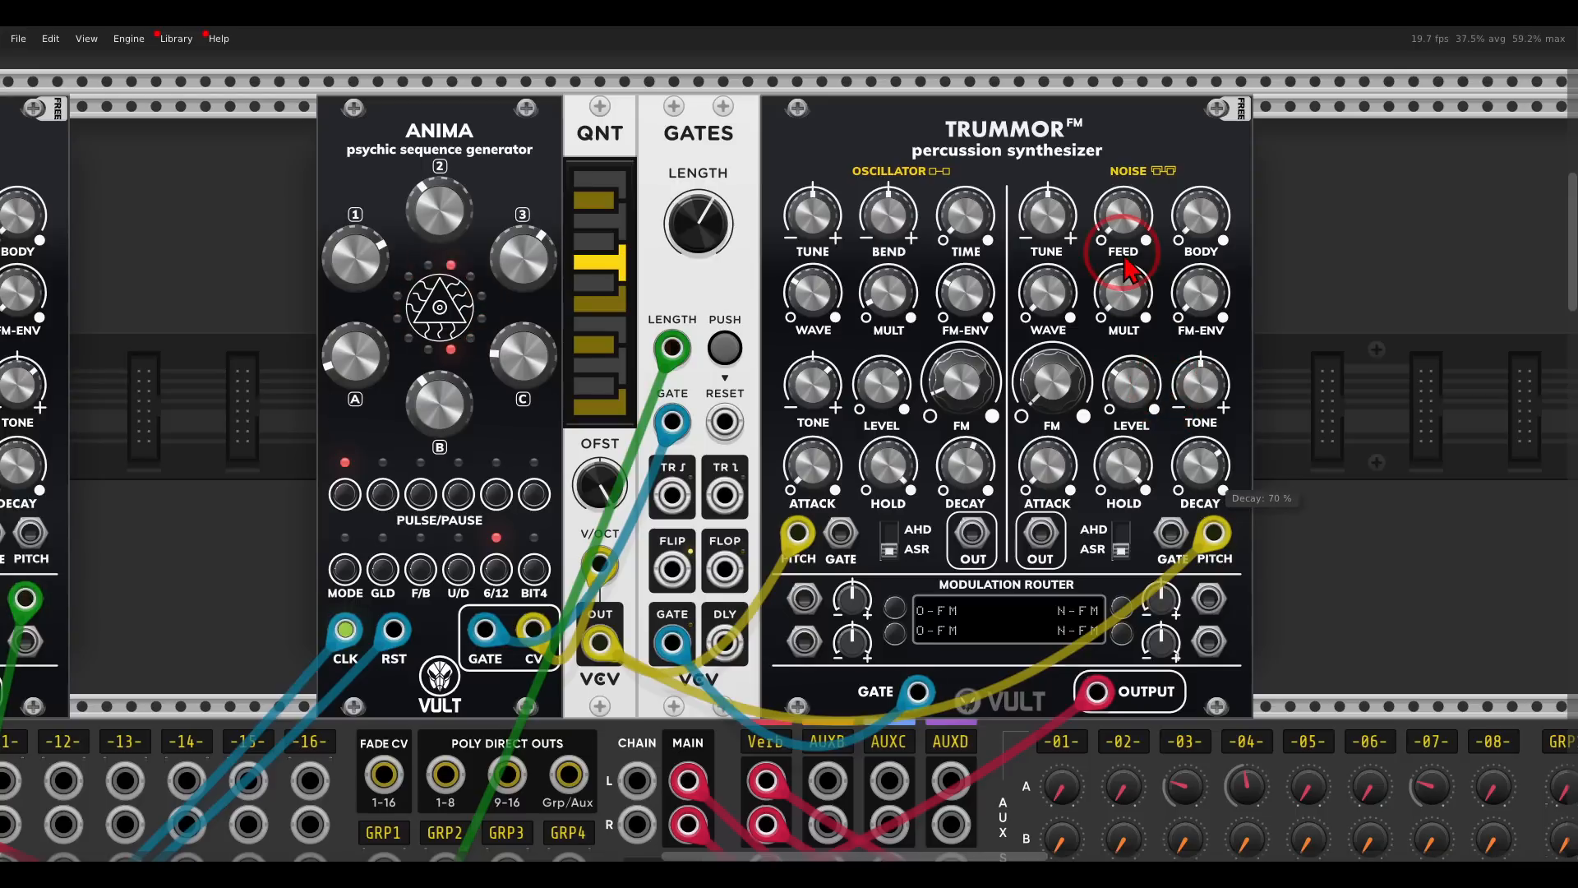
- Shape the Trummor's noise section with its Feed, Mult, Tone, Wave and Level controls, setting Body to 89.5 %
{"action": "left_click_drag", "start_coordinate": [1127, 279], "coordinate": [1155, 330]}
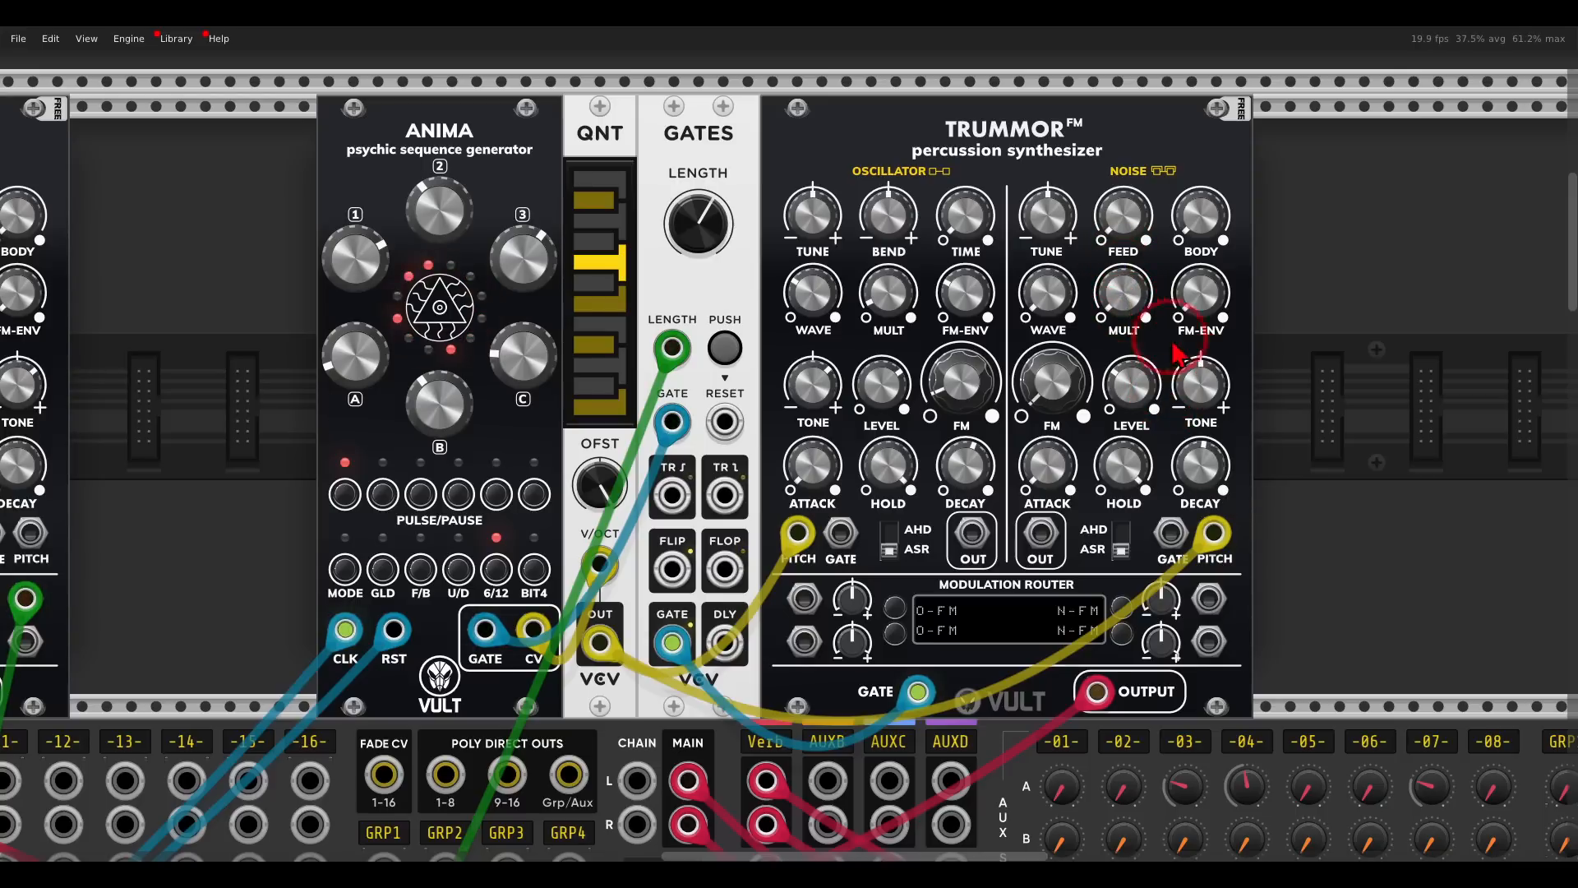
{"action": "left_click_drag", "start_coordinate": [1214, 395], "coordinate": [1196, 376]}
{"action": "left_click_drag", "start_coordinate": [818, 390], "coordinate": [859, 485]}
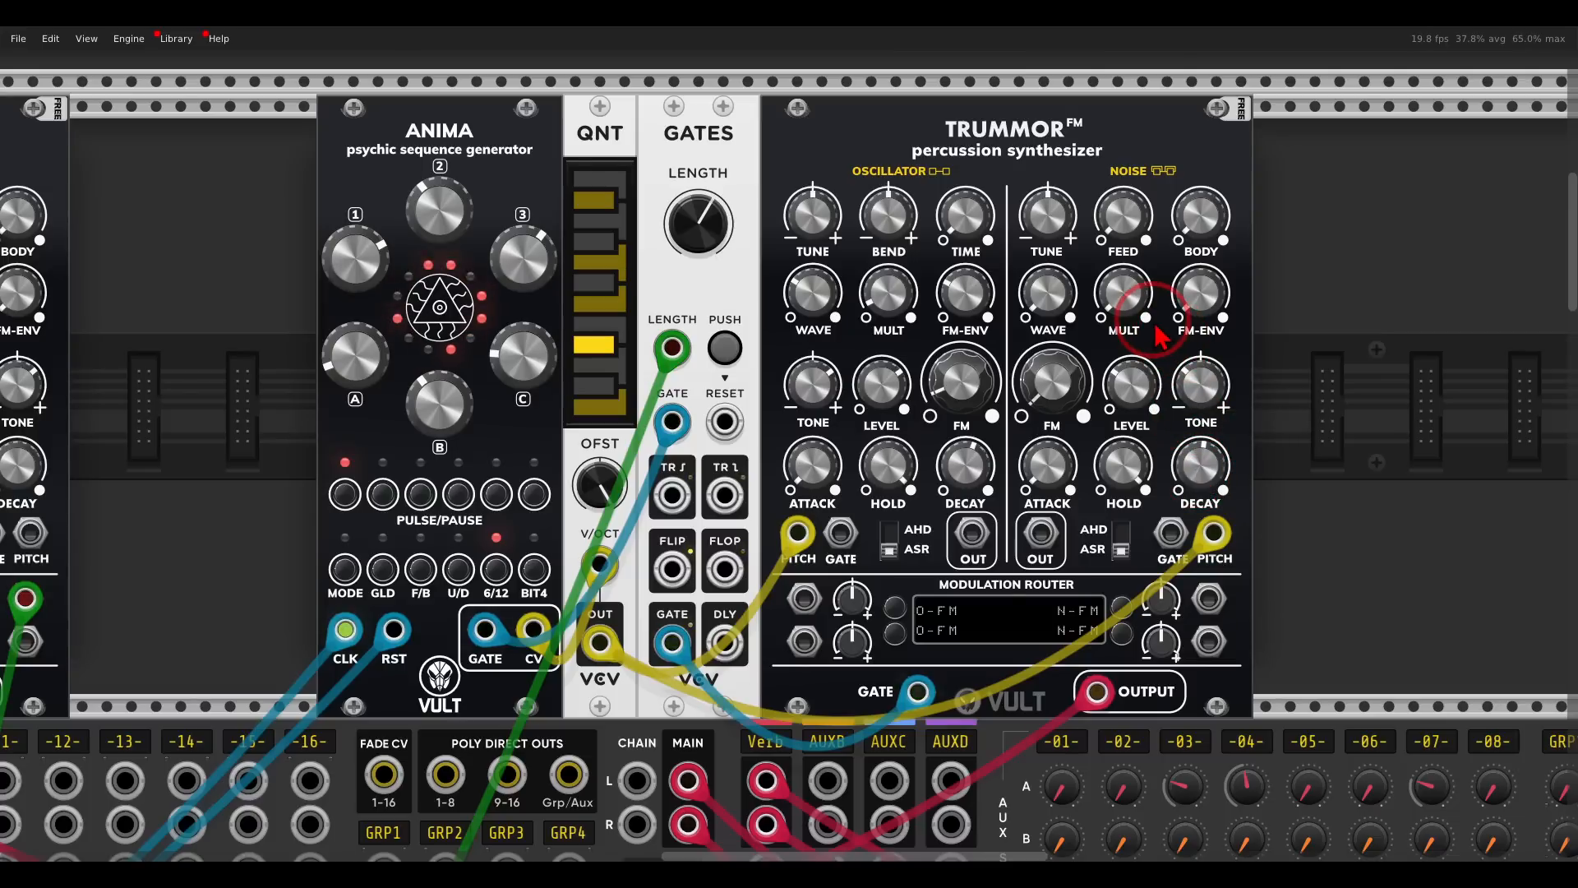
{"action": "left_click_drag", "start_coordinate": [1053, 301], "coordinate": [1024, 166]}
{"action": "left_click_drag", "start_coordinate": [1223, 230], "coordinate": [1190, 185]}
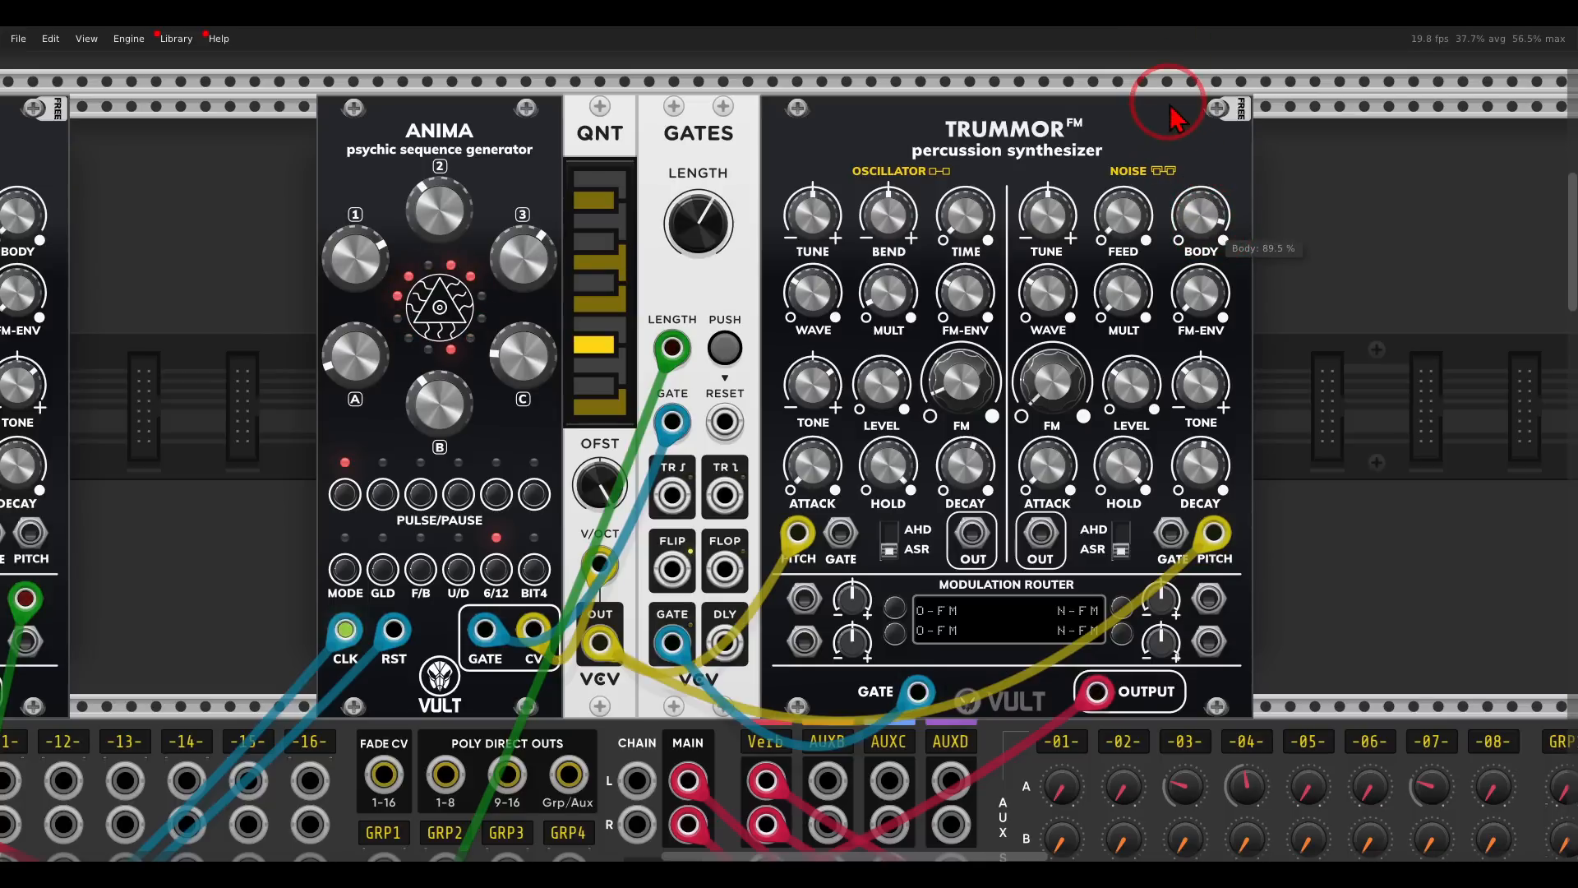
{"action": "left_click", "coordinate": [1055, 304]}
{"action": "left_click_drag", "start_coordinate": [1139, 395], "coordinate": [1134, 434]}
- Raise Anima's sequence weight C, reset QNT's offset to 0 semitones, and trim the Trummor oscillator's FM to 8.25 %
{"action": "left_click", "coordinate": [581, 487]}
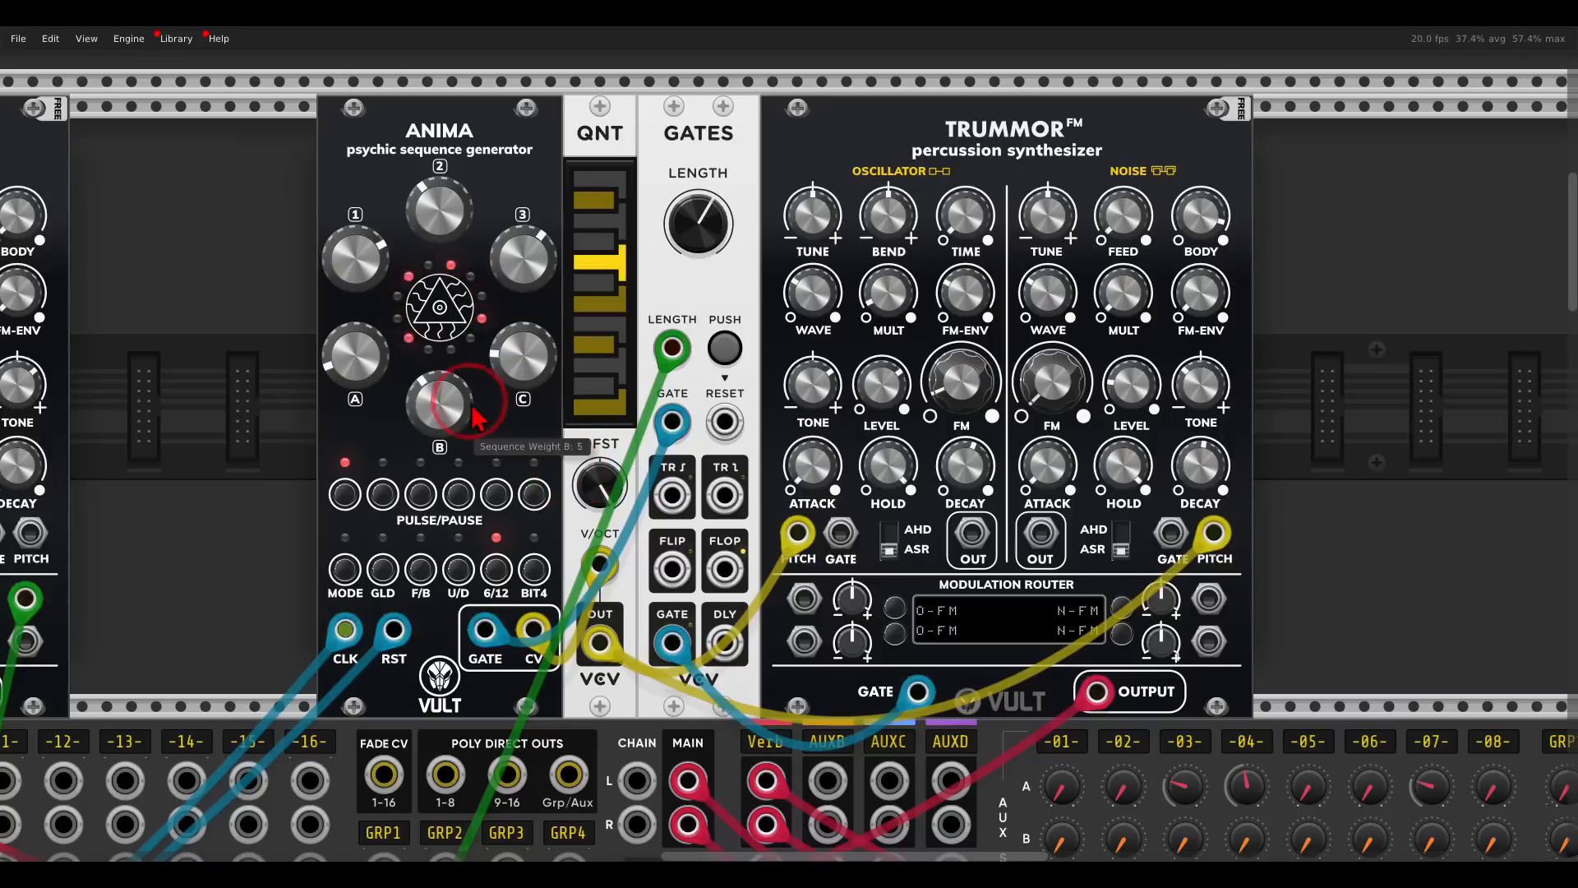
{"action": "left_click_drag", "start_coordinate": [521, 352], "coordinate": [504, 119]}
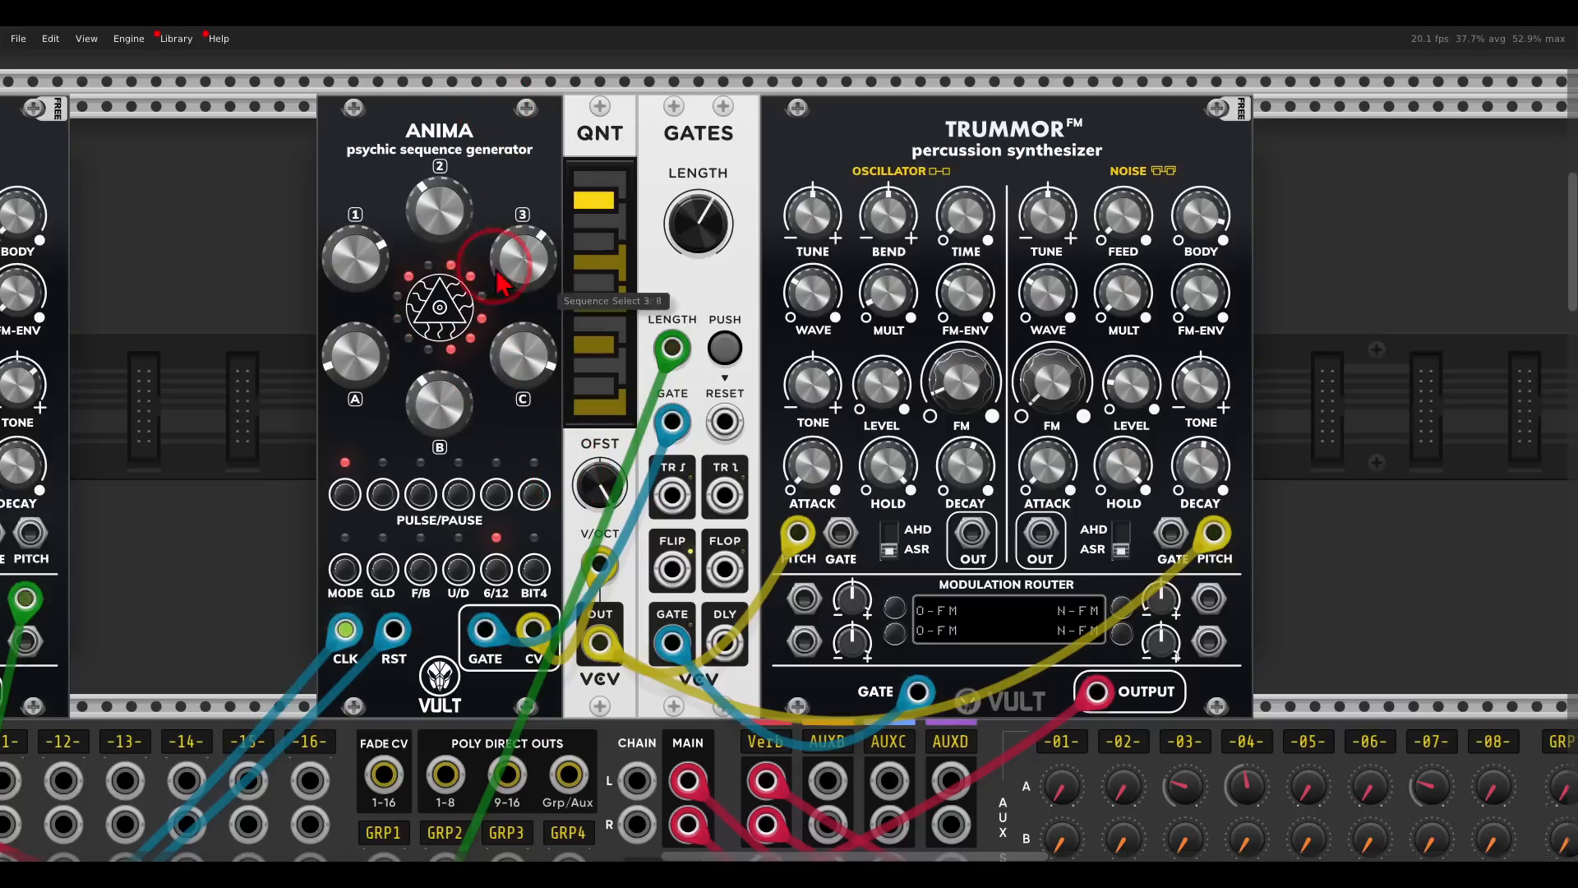
{"action": "left_click", "coordinate": [608, 494]}
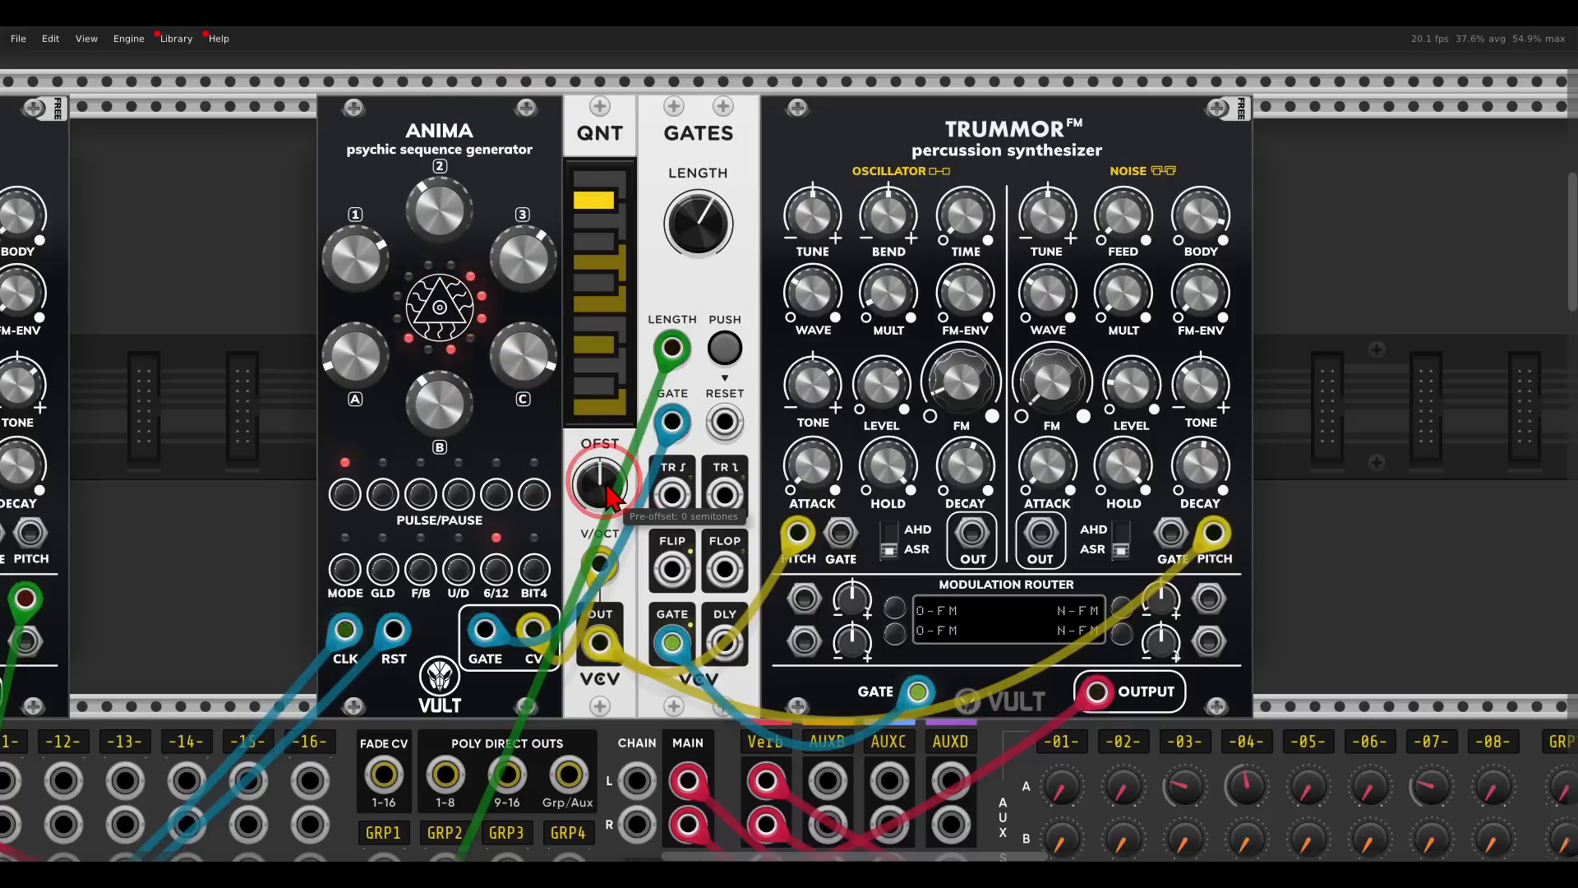
{"action": "left_click", "coordinate": [959, 416]}
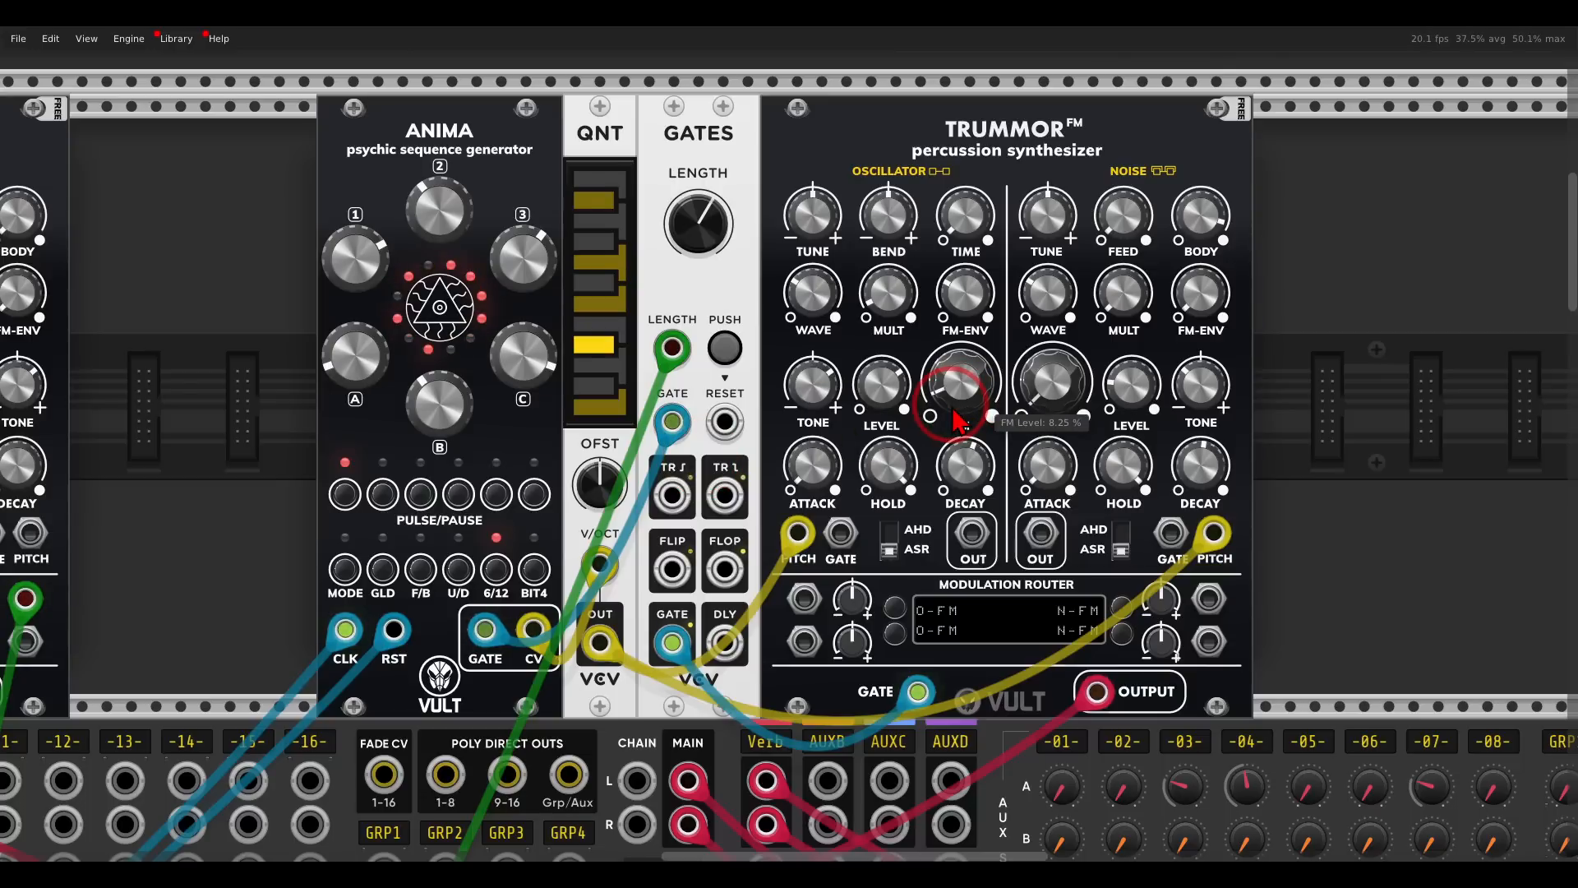
- Set mixer track 9's Verb send to about -18.3 dB on the AuxSpander
{"action": "scroll", "coordinate": [963, 420], "scroll_direction": "down", "scroll_amount": 3}
{"action": "left_click_drag", "start_coordinate": [1145, 456], "coordinate": [1015, 335]}
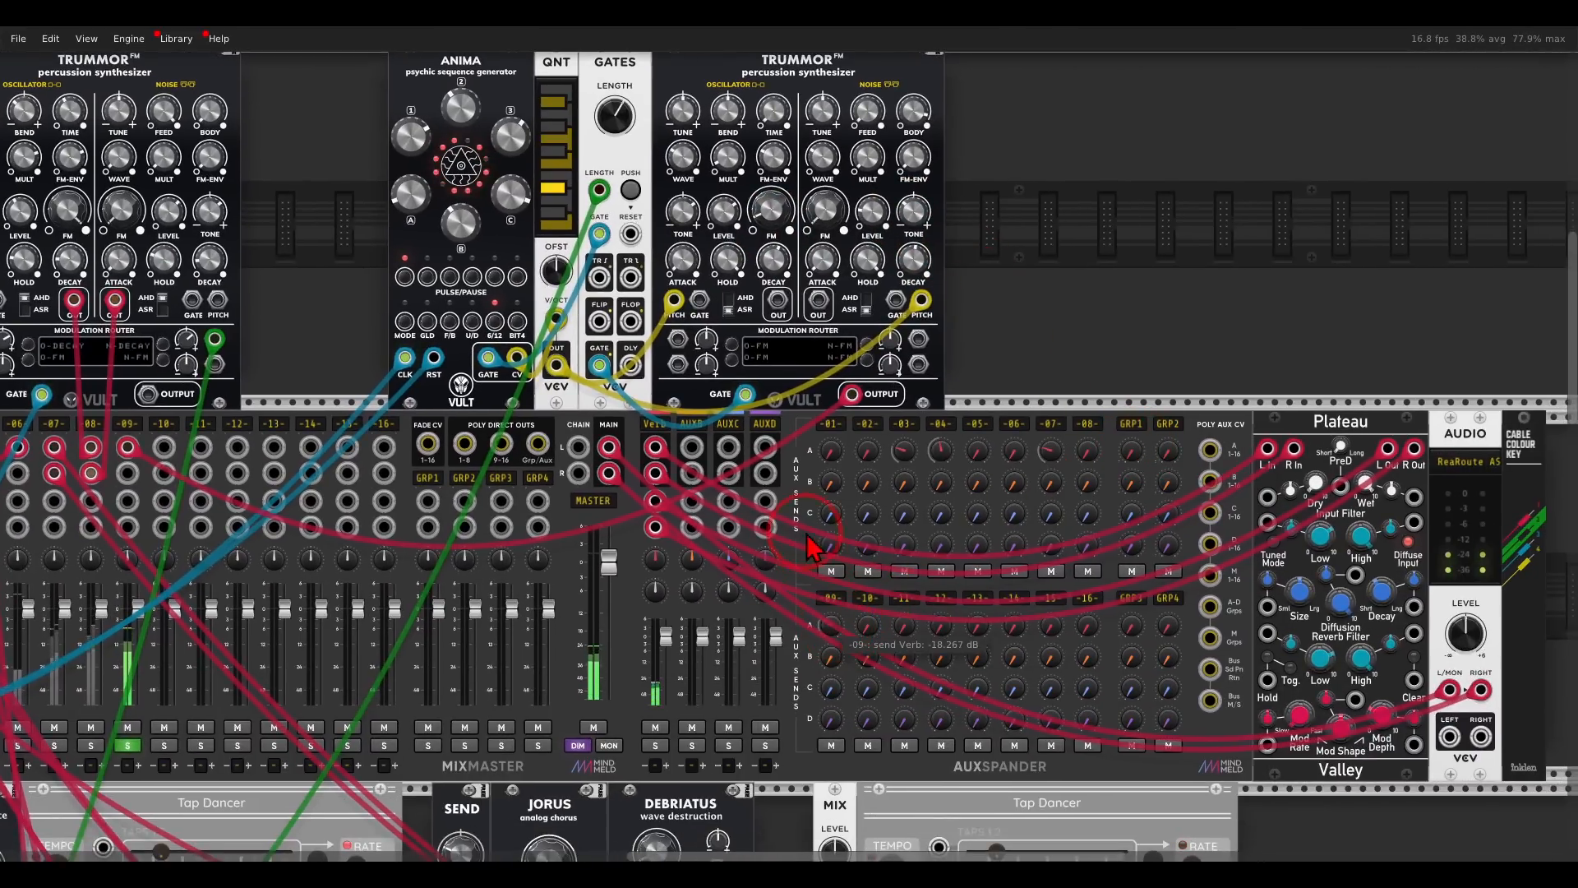
{"action": "left_click_drag", "start_coordinate": [386, 370], "coordinate": [802, 308]}
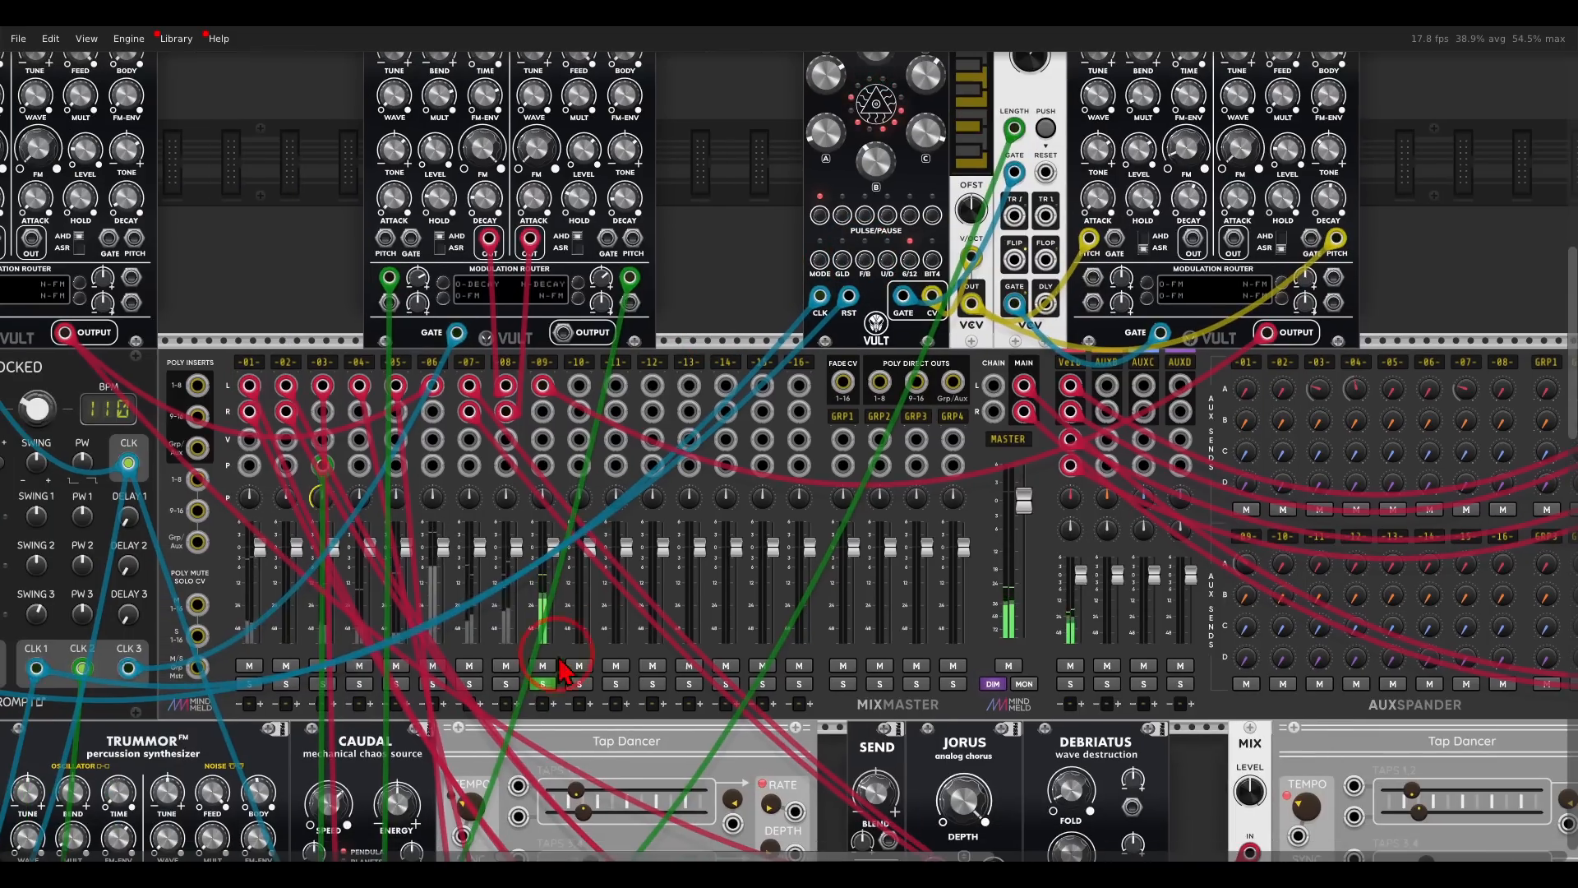
- Unsolo mixer track 9 and set the noise FM level of the Trummor beside GATES to 32.25 %
{"action": "left_click", "coordinate": [543, 682]}
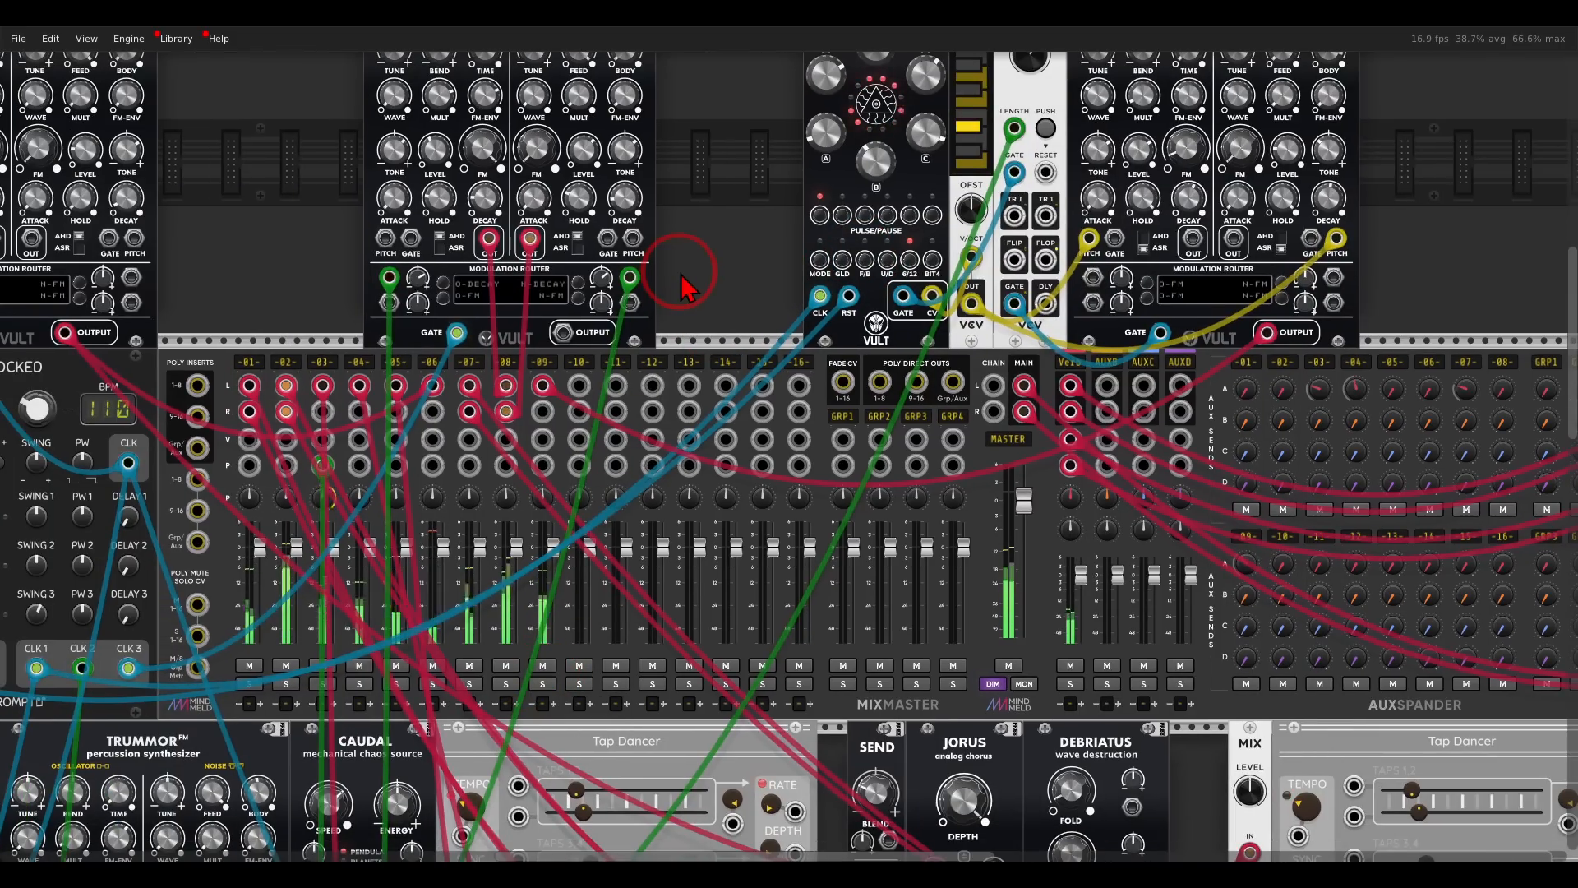
{"action": "left_click_drag", "start_coordinate": [689, 278], "coordinate": [742, 285]}
{"action": "scroll", "coordinate": [743, 296], "scroll_direction": "down", "scroll_amount": 5}
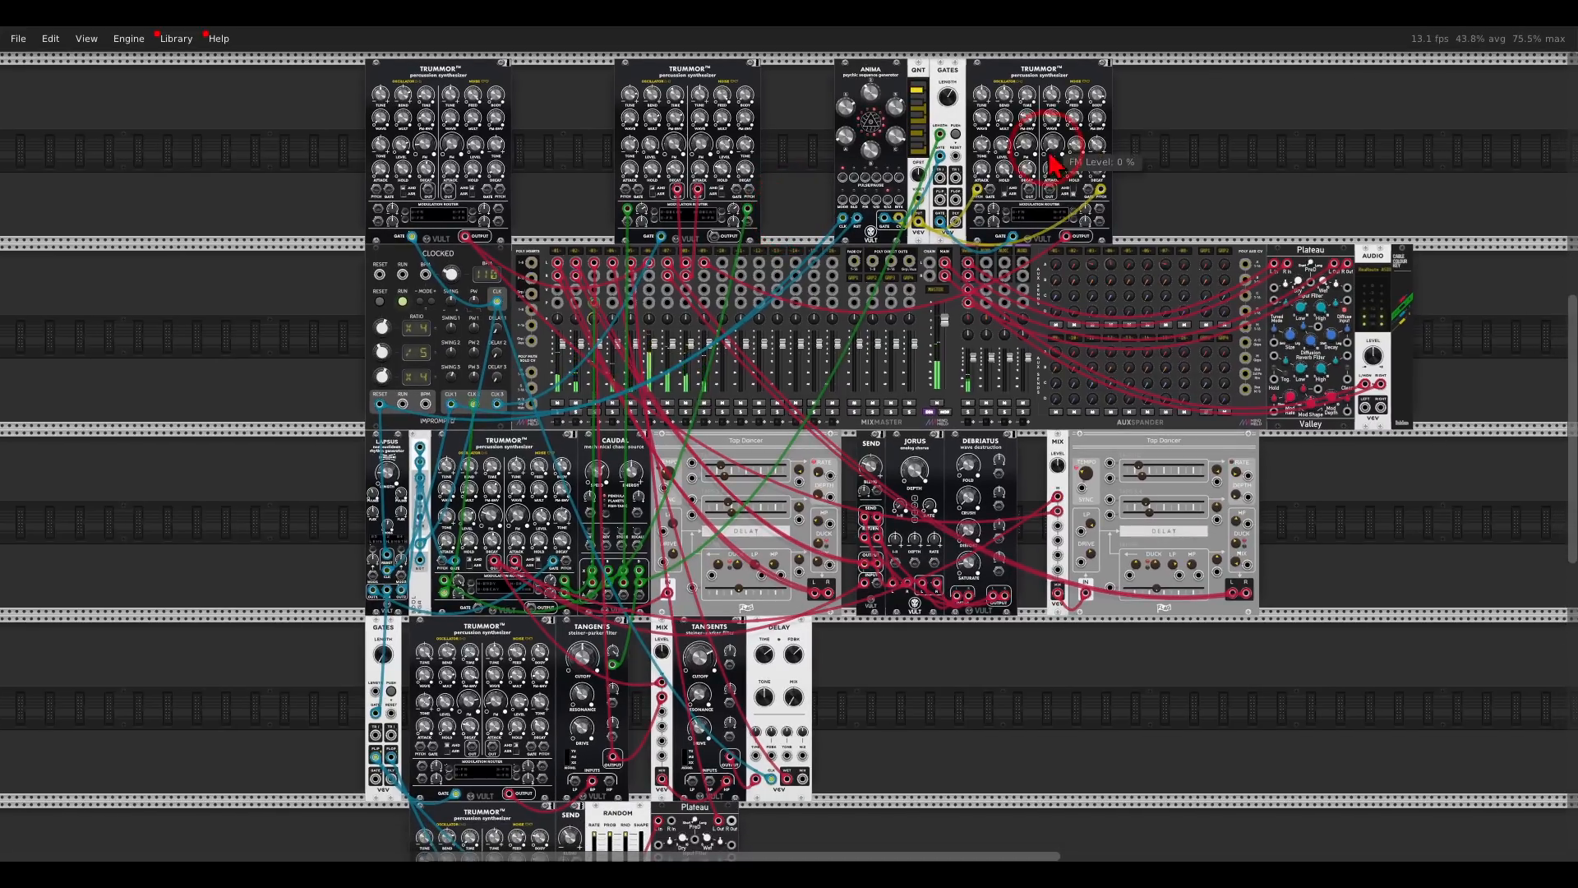
{"action": "left_click_drag", "start_coordinate": [1021, 35], "coordinate": [1021, 34]}
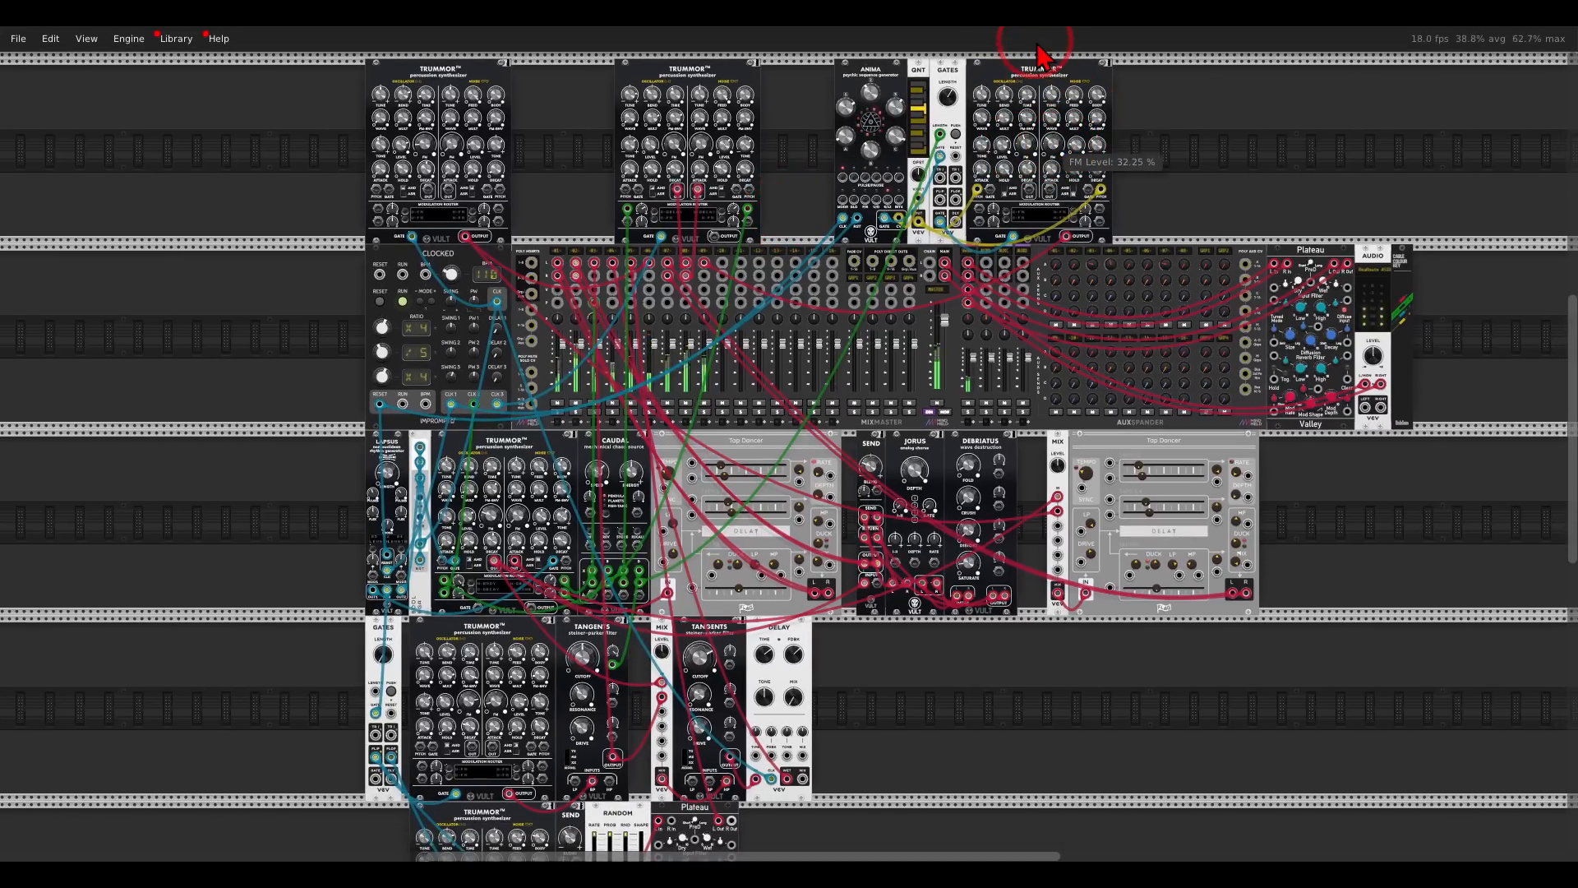
{"action": "left_click_drag", "start_coordinate": [1040, 41], "coordinate": [1019, 112]}
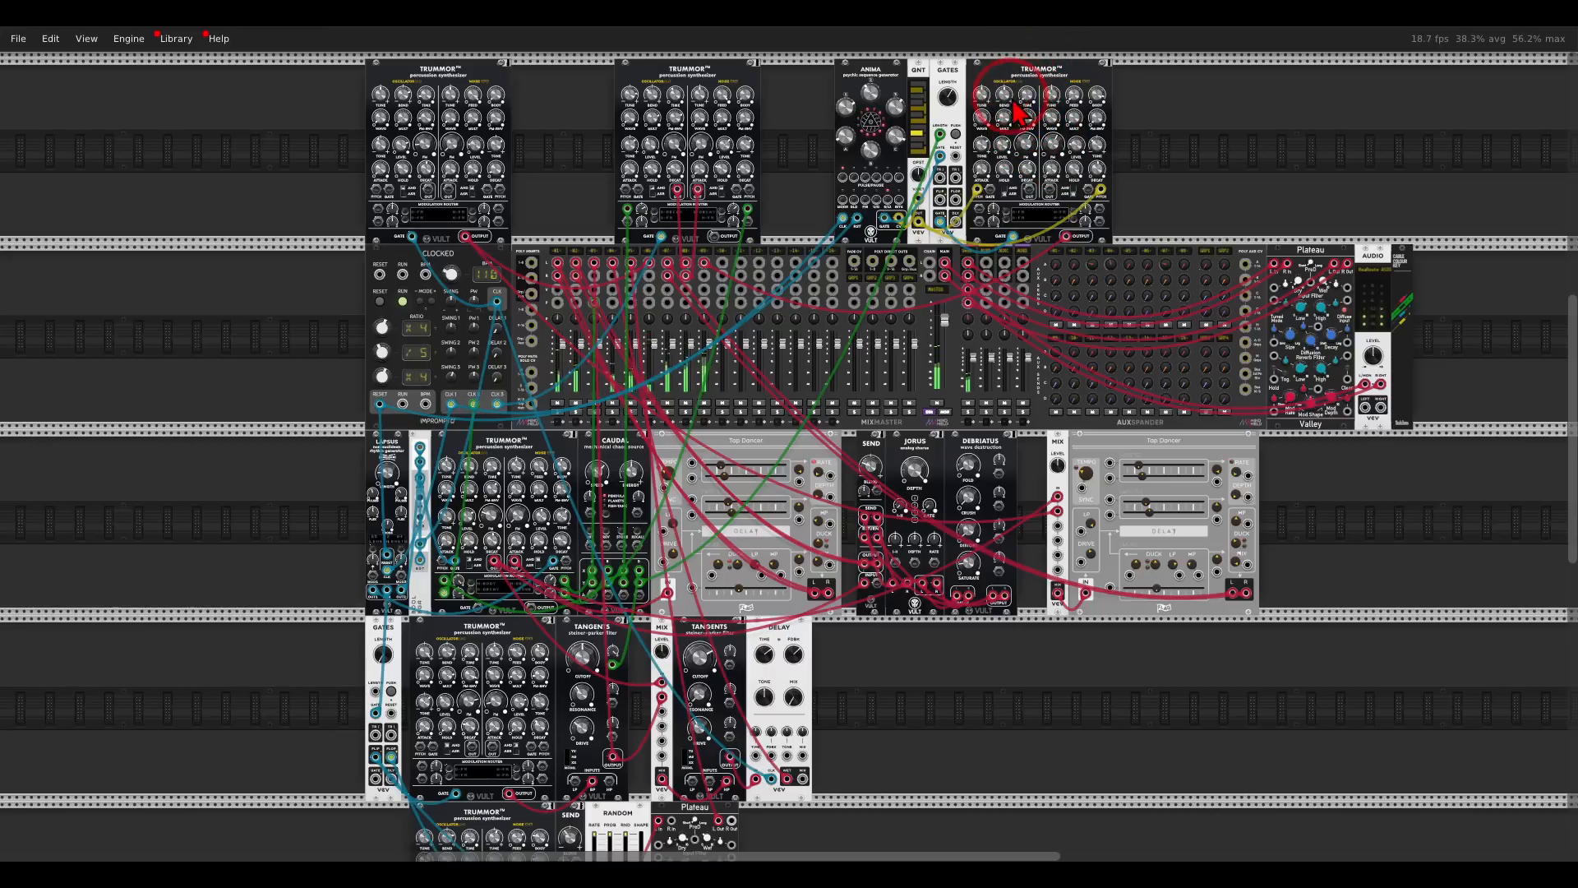
- Patch a Caudal output into mixer track 9's pan input and adjust the oscillator level of the Trummor beside GATES
{"action": "left_click_drag", "start_coordinate": [705, 303], "coordinate": [706, 303]}
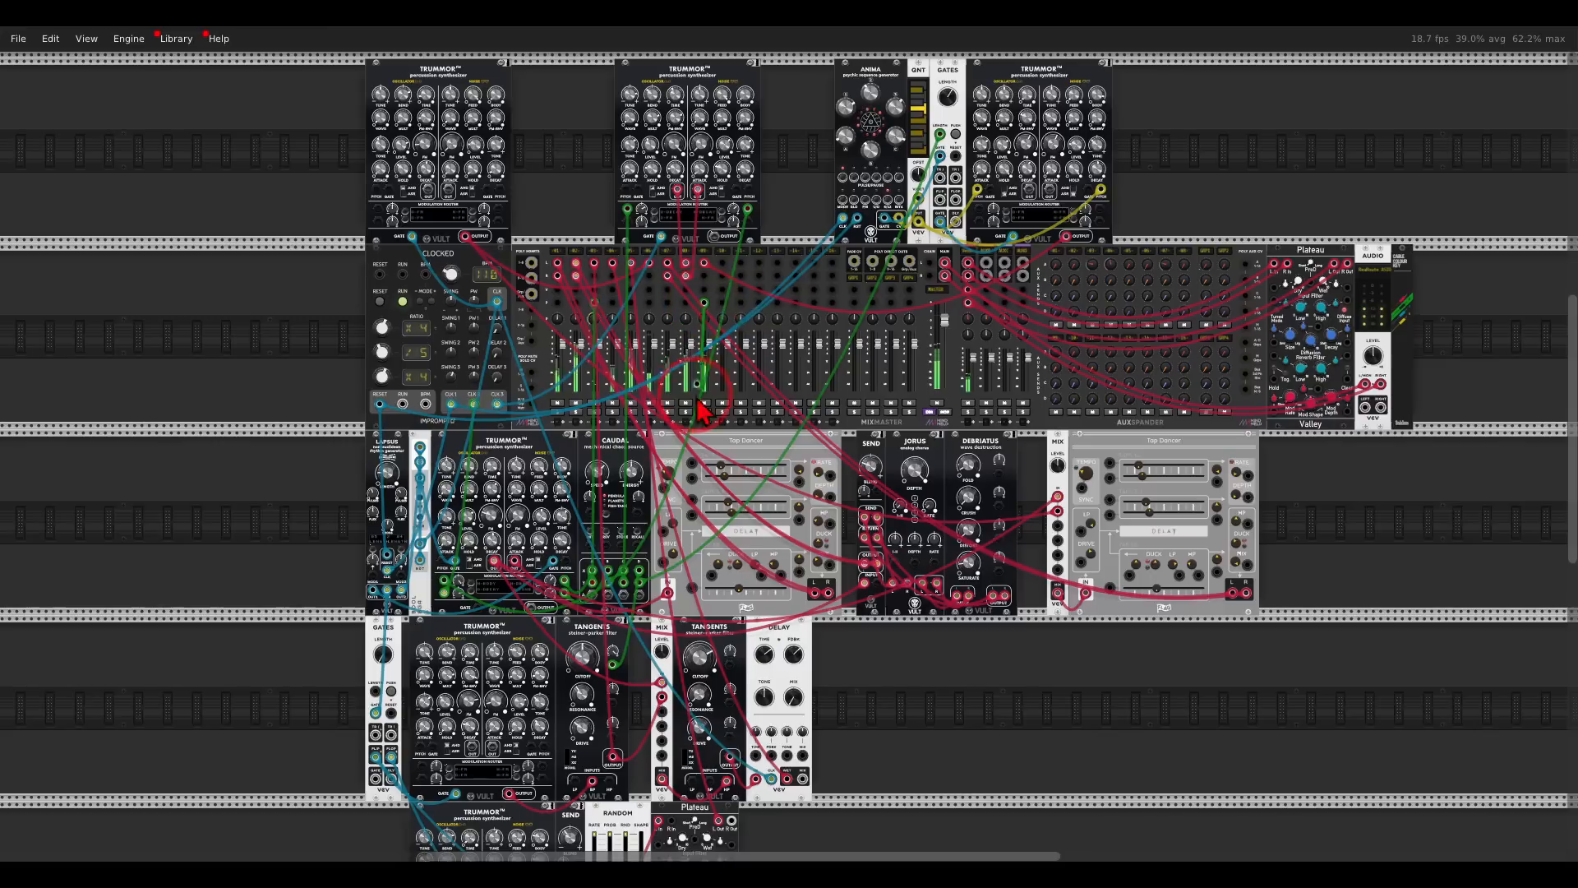
{"action": "left_click_drag", "start_coordinate": [631, 562], "coordinate": [596, 588]}
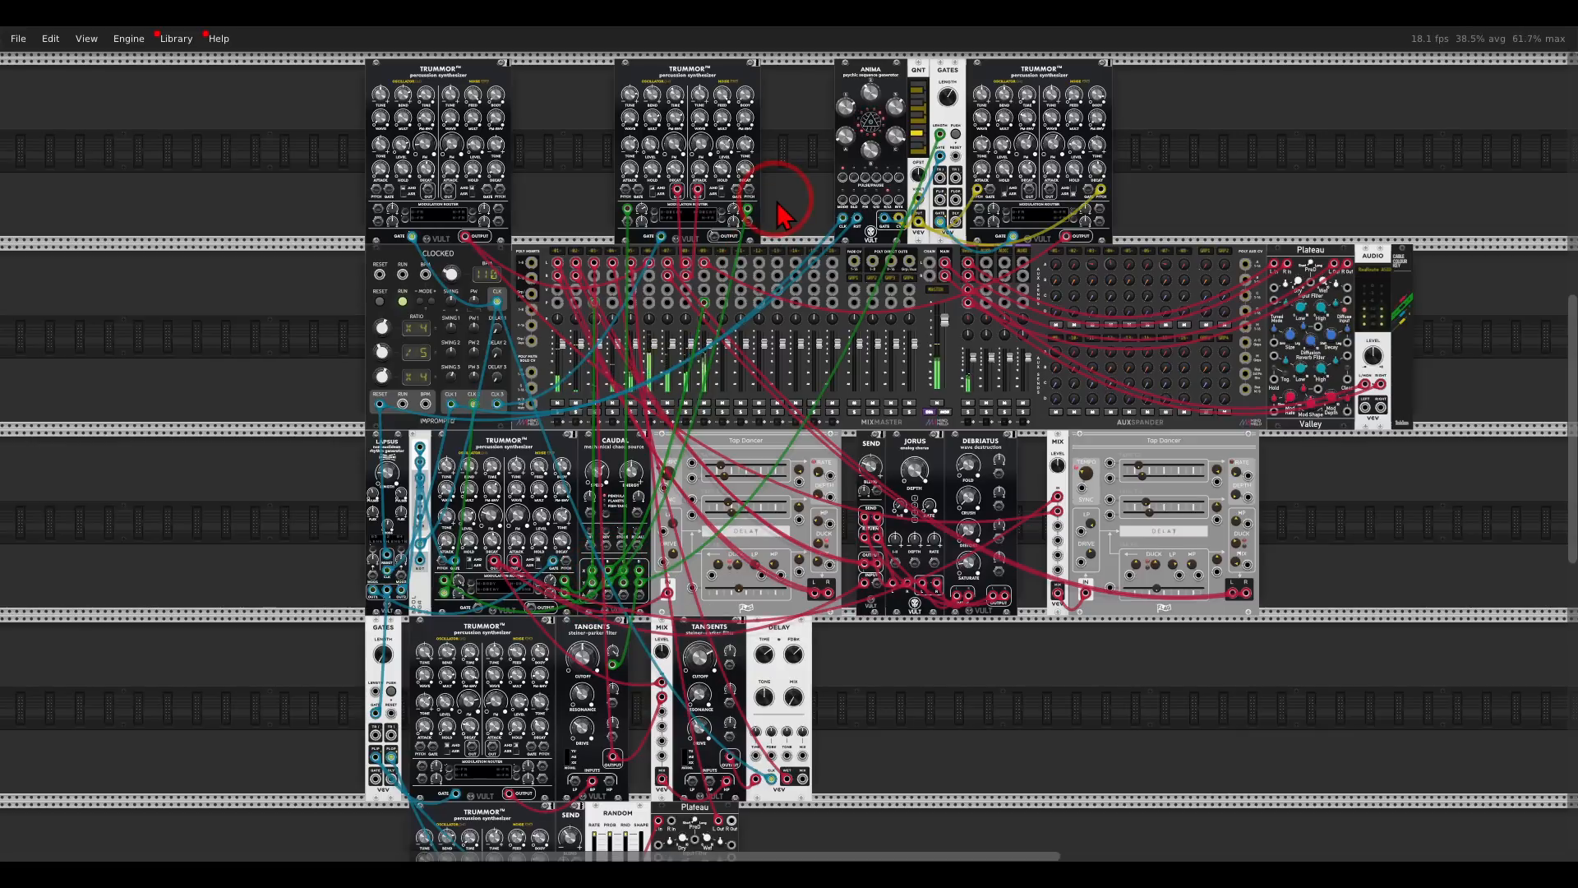
{"action": "scroll", "coordinate": [1175, 156], "scroll_direction": "up", "scroll_amount": 10}
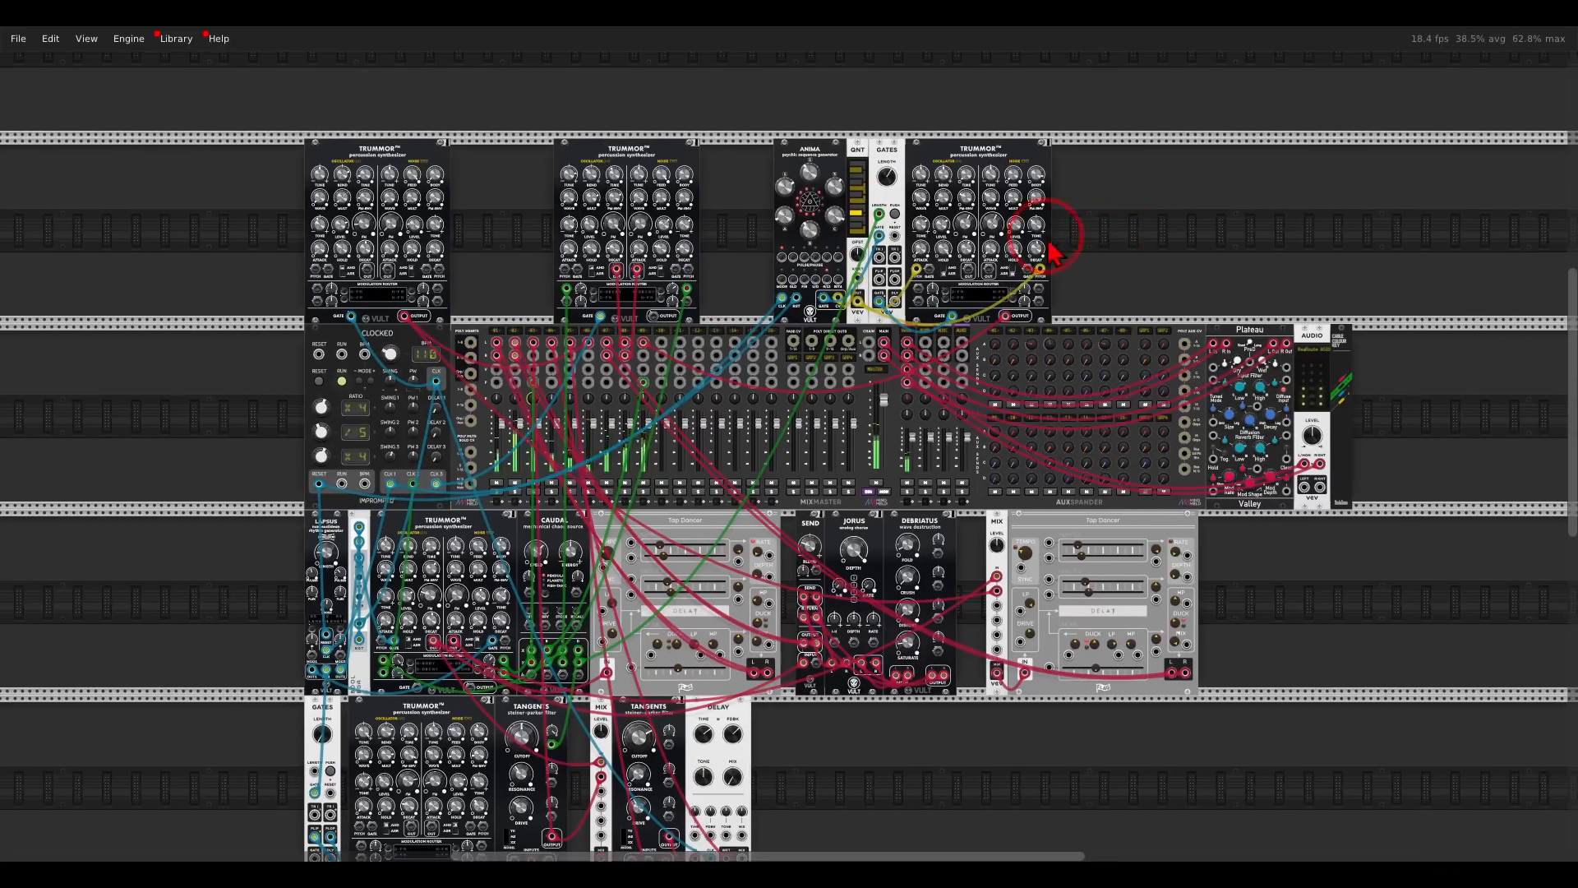
{"action": "scroll", "coordinate": [1017, 339], "scroll_direction": "up", "scroll_amount": 1}
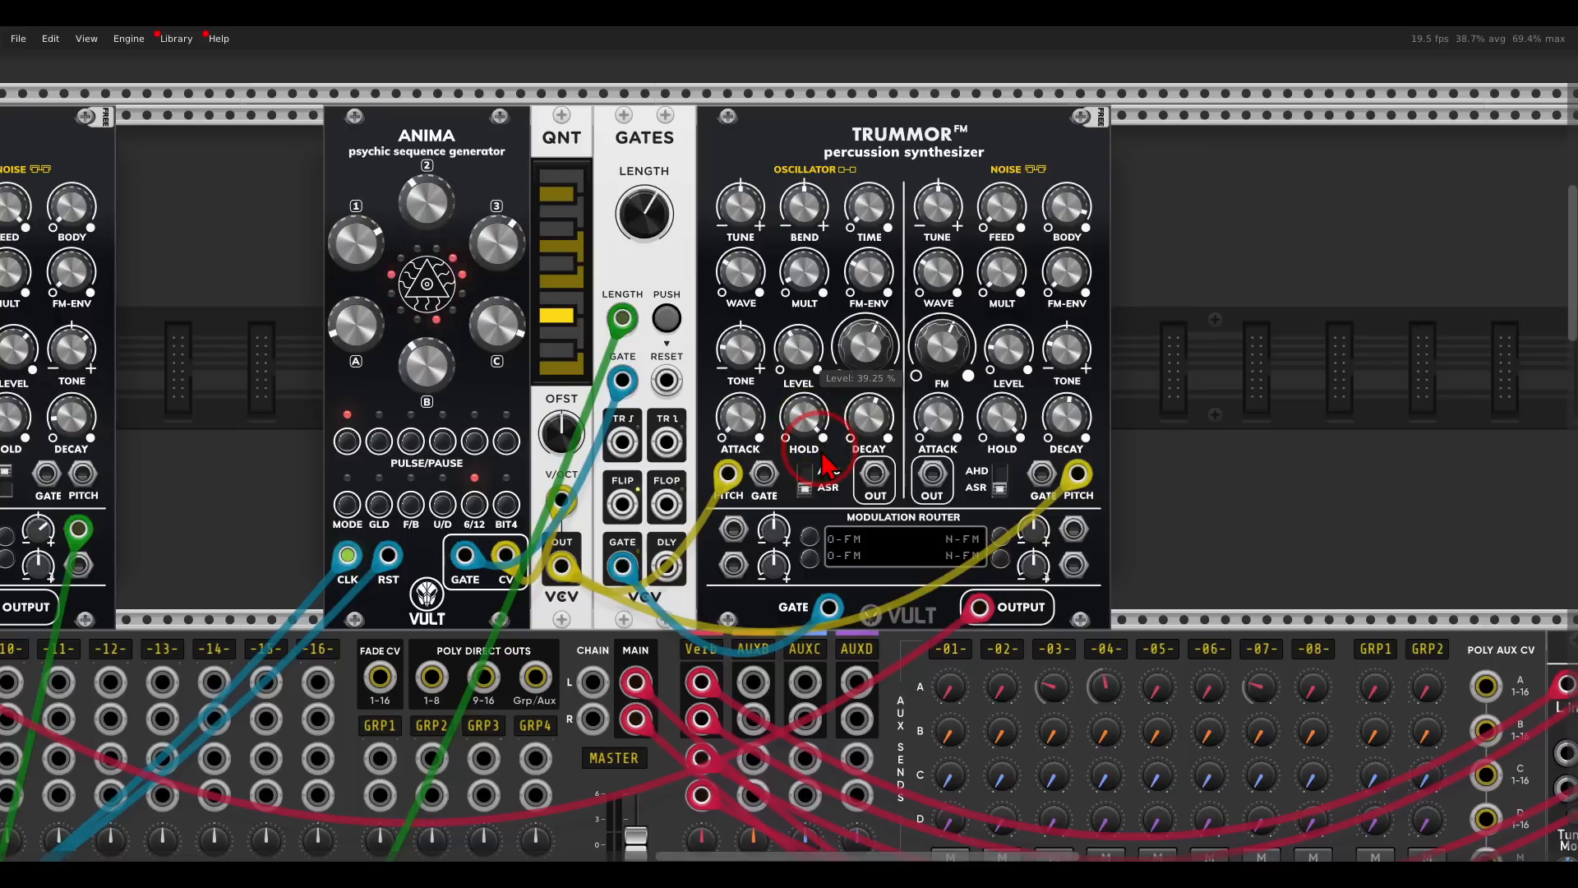
{"action": "left_click_drag", "start_coordinate": [806, 369], "coordinate": [806, 374]}
- Add another Trummor FM module to the upper row, above the Plateau reverb
{"action": "scroll", "coordinate": [806, 380], "scroll_direction": "down", "scroll_amount": 3}
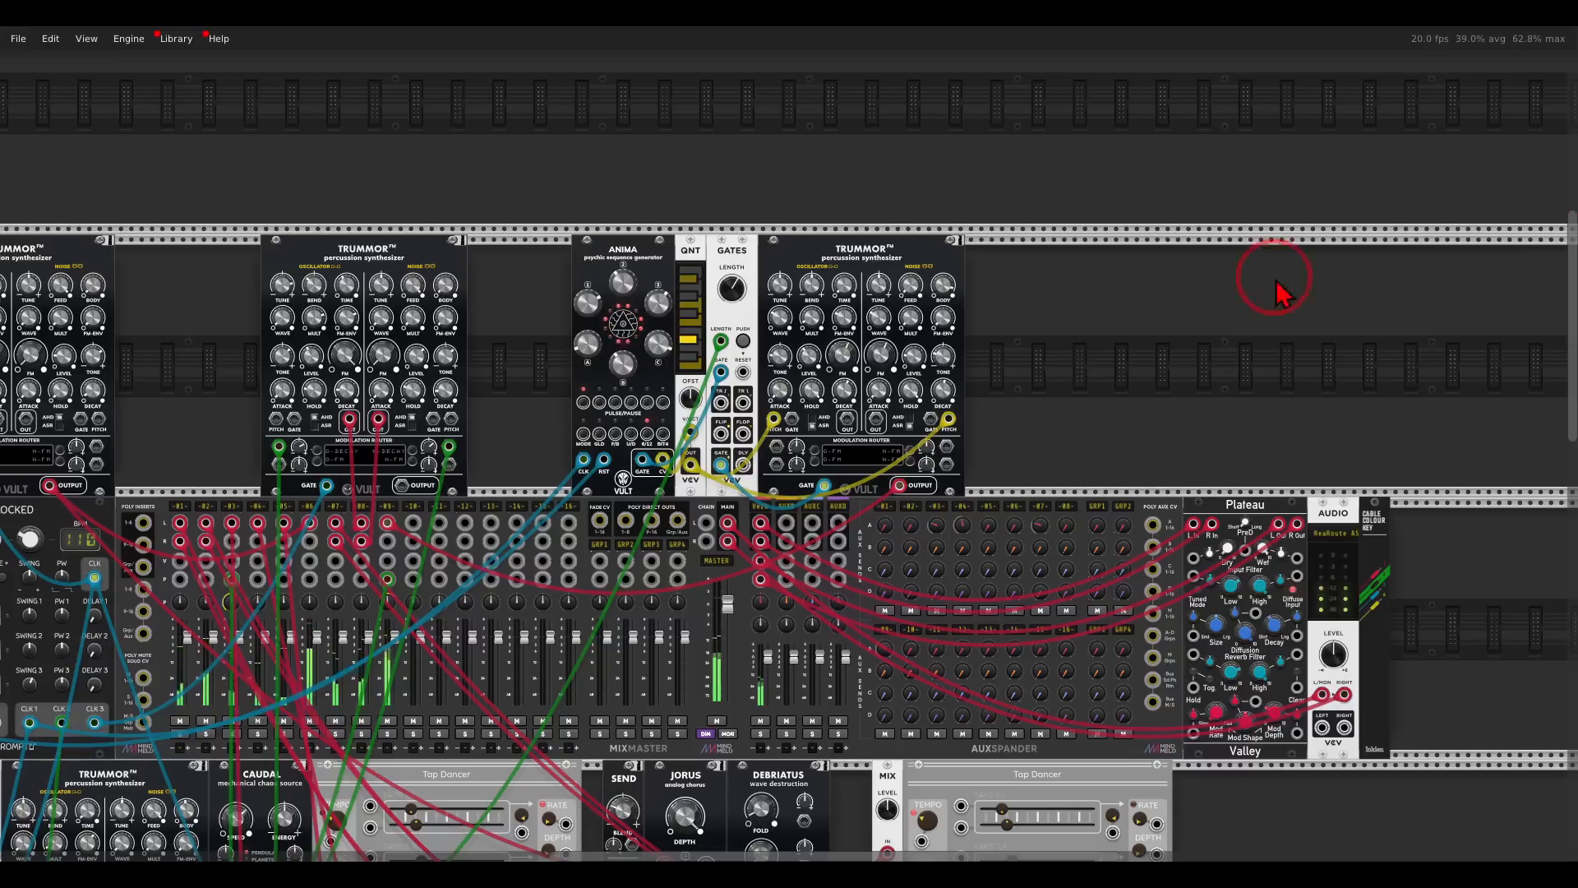
{"action": "right_click", "coordinate": [1063, 370]}
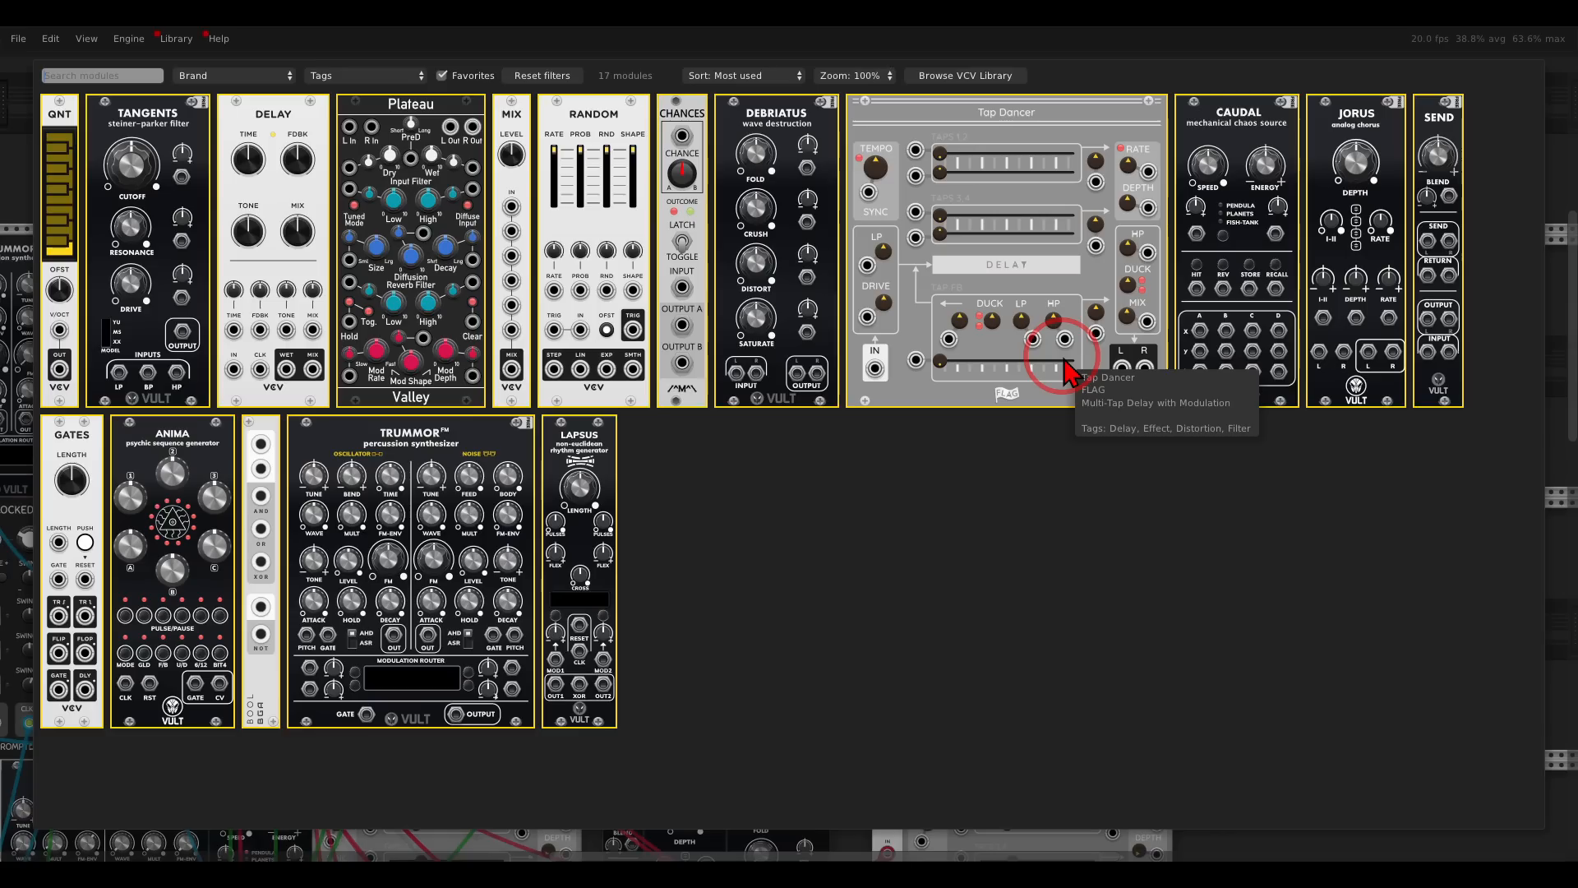
{"action": "left_click_drag", "start_coordinate": [509, 434], "coordinate": [1221, 362]}
{"action": "left_click_drag", "start_coordinate": [1107, 302], "coordinate": [1172, 163]}
{"action": "left_click_drag", "start_coordinate": [1121, 326], "coordinate": [1256, 265]}
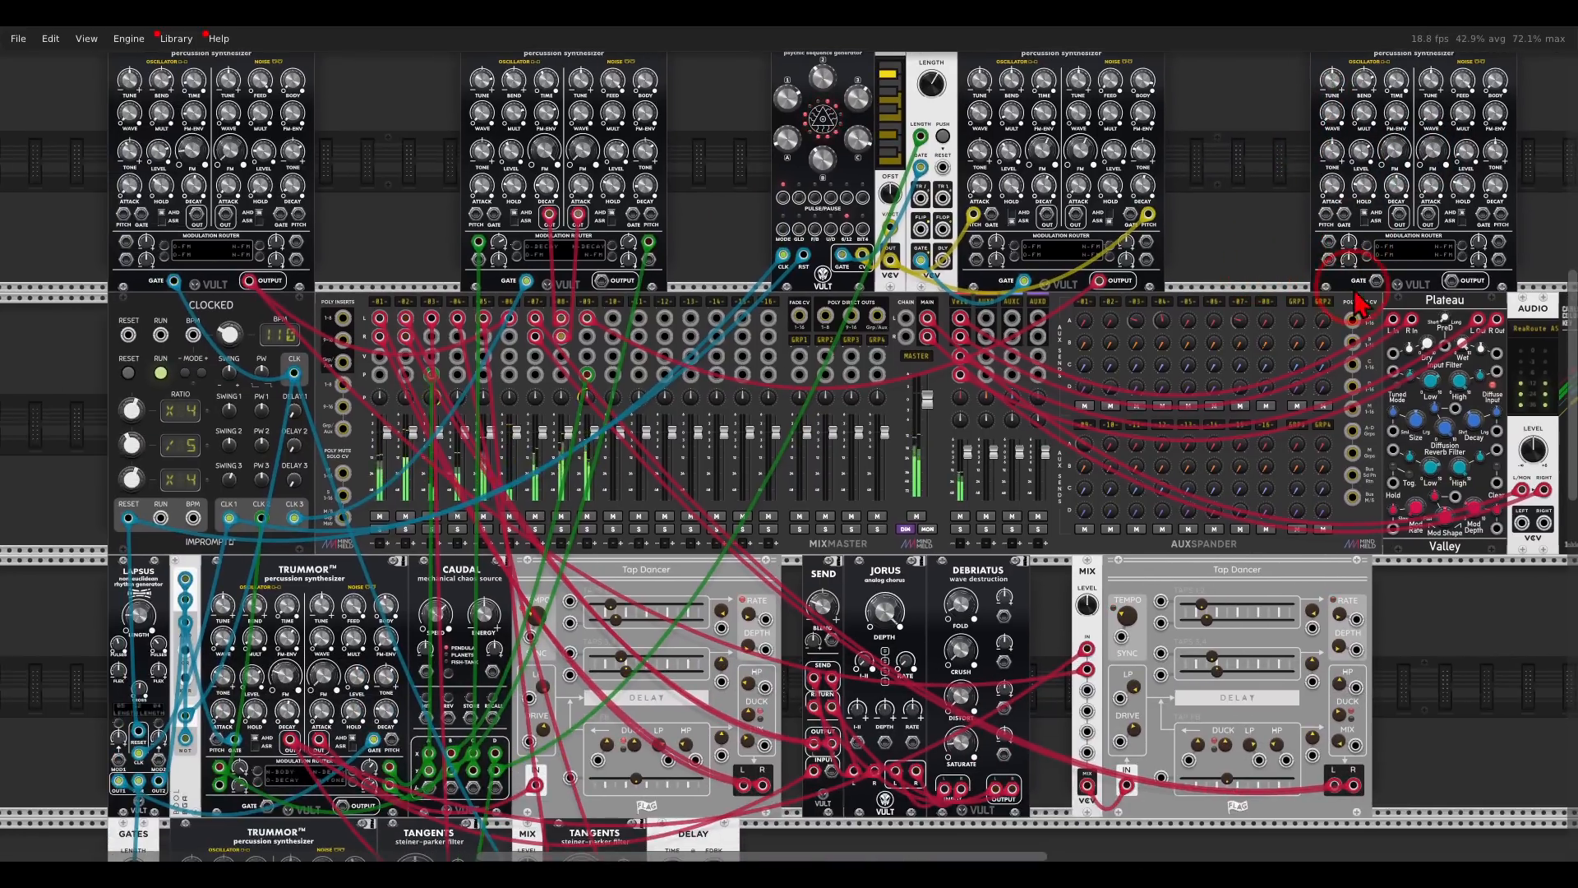
- Patch Clocked's CLK 1 to the new Trummor's gate and its output to mixer track 10's left input, soloing that track
{"action": "left_click_drag", "start_coordinate": [1374, 293], "coordinate": [230, 521]}
{"action": "left_click_drag", "start_coordinate": [1336, 259], "coordinate": [1277, 296]}
{"action": "left_click_drag", "start_coordinate": [1397, 319], "coordinate": [555, 355]}
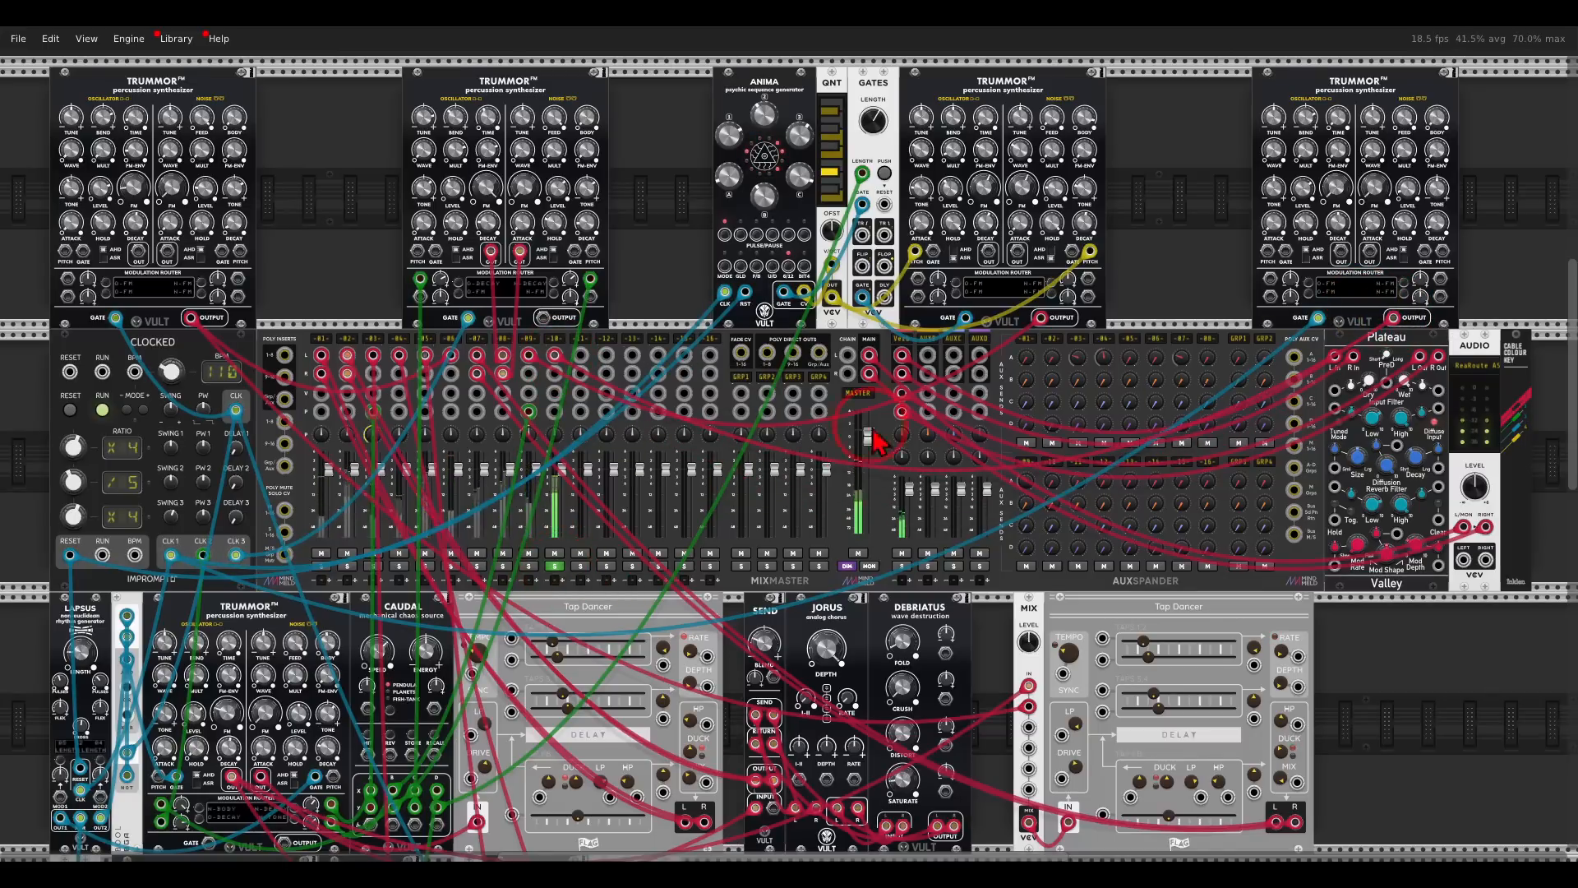
- Add a Chances module beside the new Trummor and route the clock through its input and Output A to the Trummor's gate
{"action": "scroll", "coordinate": [1424, 208], "scroll_direction": "up", "scroll_amount": 5}
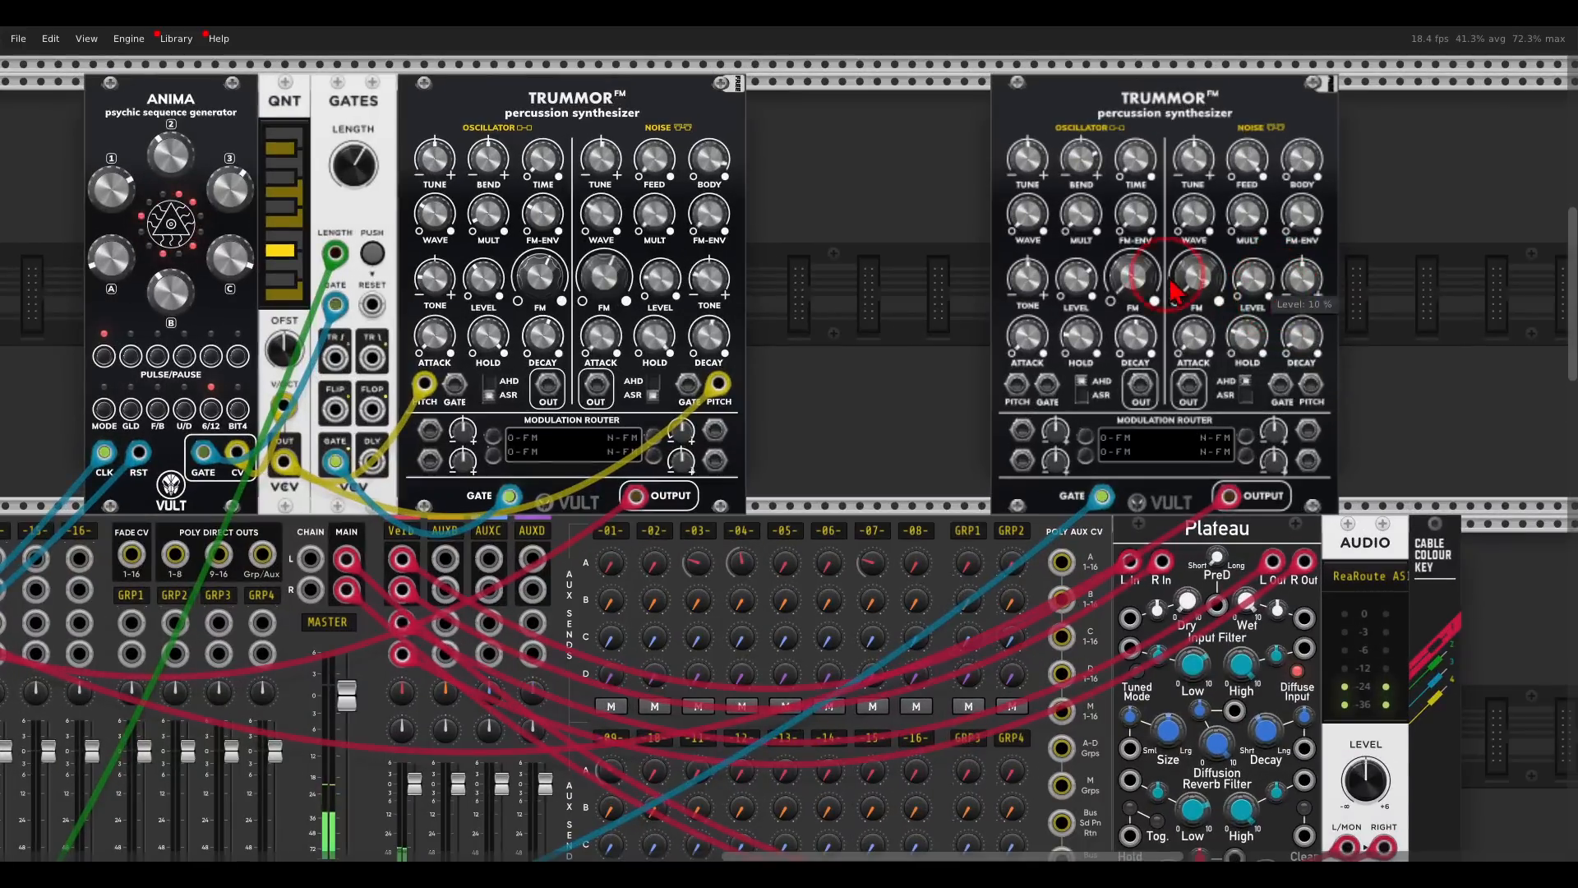
{"action": "right_click", "coordinate": [902, 266]}
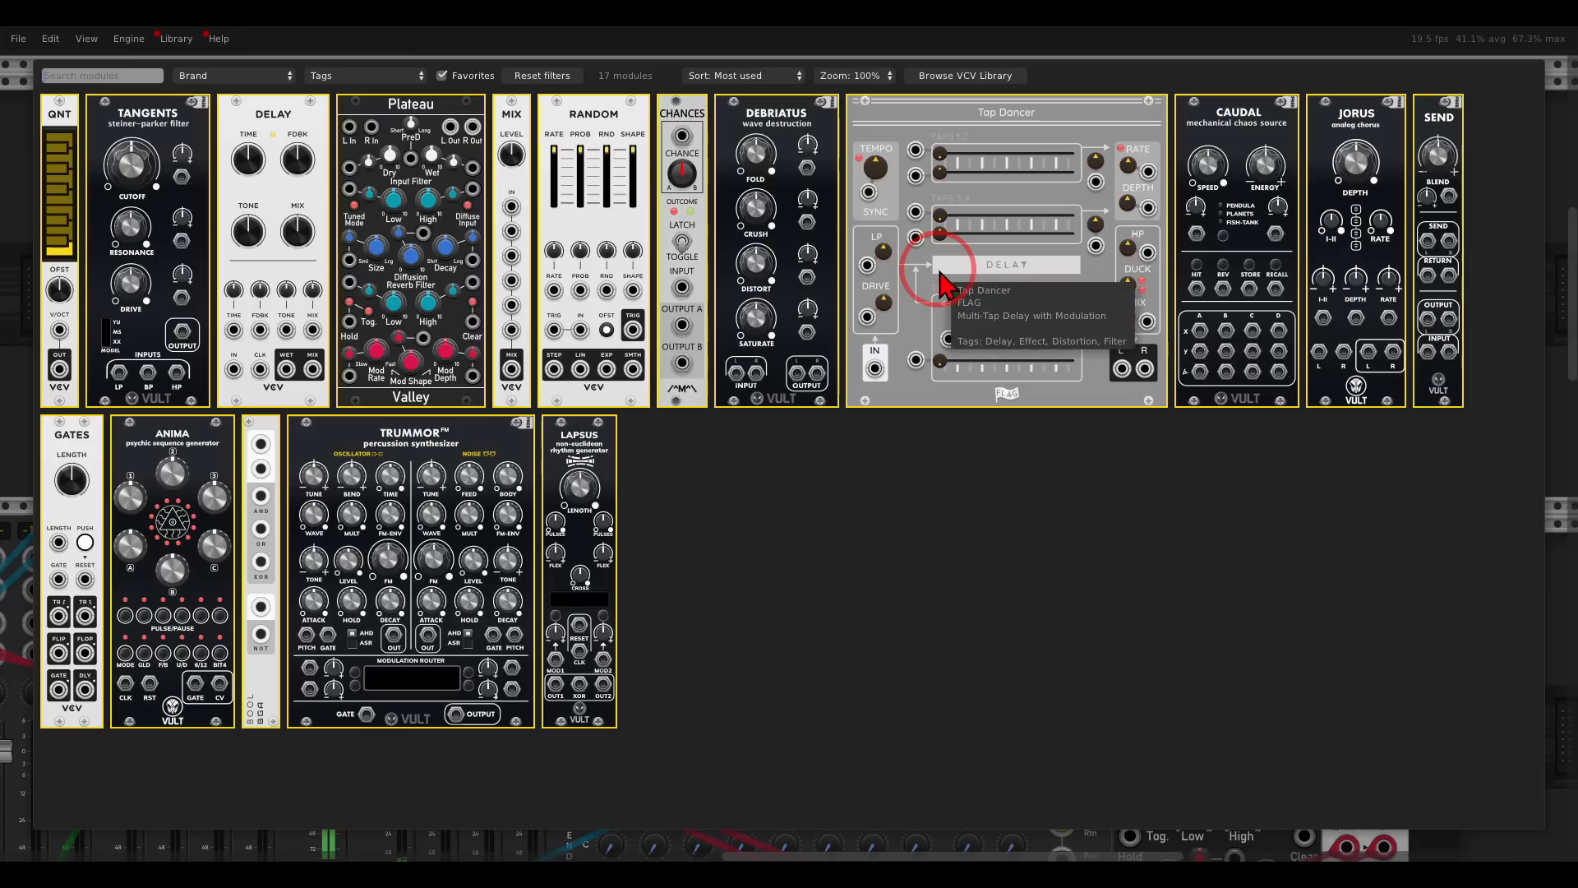
{"action": "left_click_drag", "start_coordinate": [690, 150], "coordinate": [953, 239]}
{"action": "mouse_move", "coordinate": [1101, 536]}
{"action": "left_mouse_down"}
{"action": "mouse_move", "coordinate": [956, 390]}
{"action": "mouse_move", "coordinate": [1102, 537]}
{"action": "left_mouse_up"}
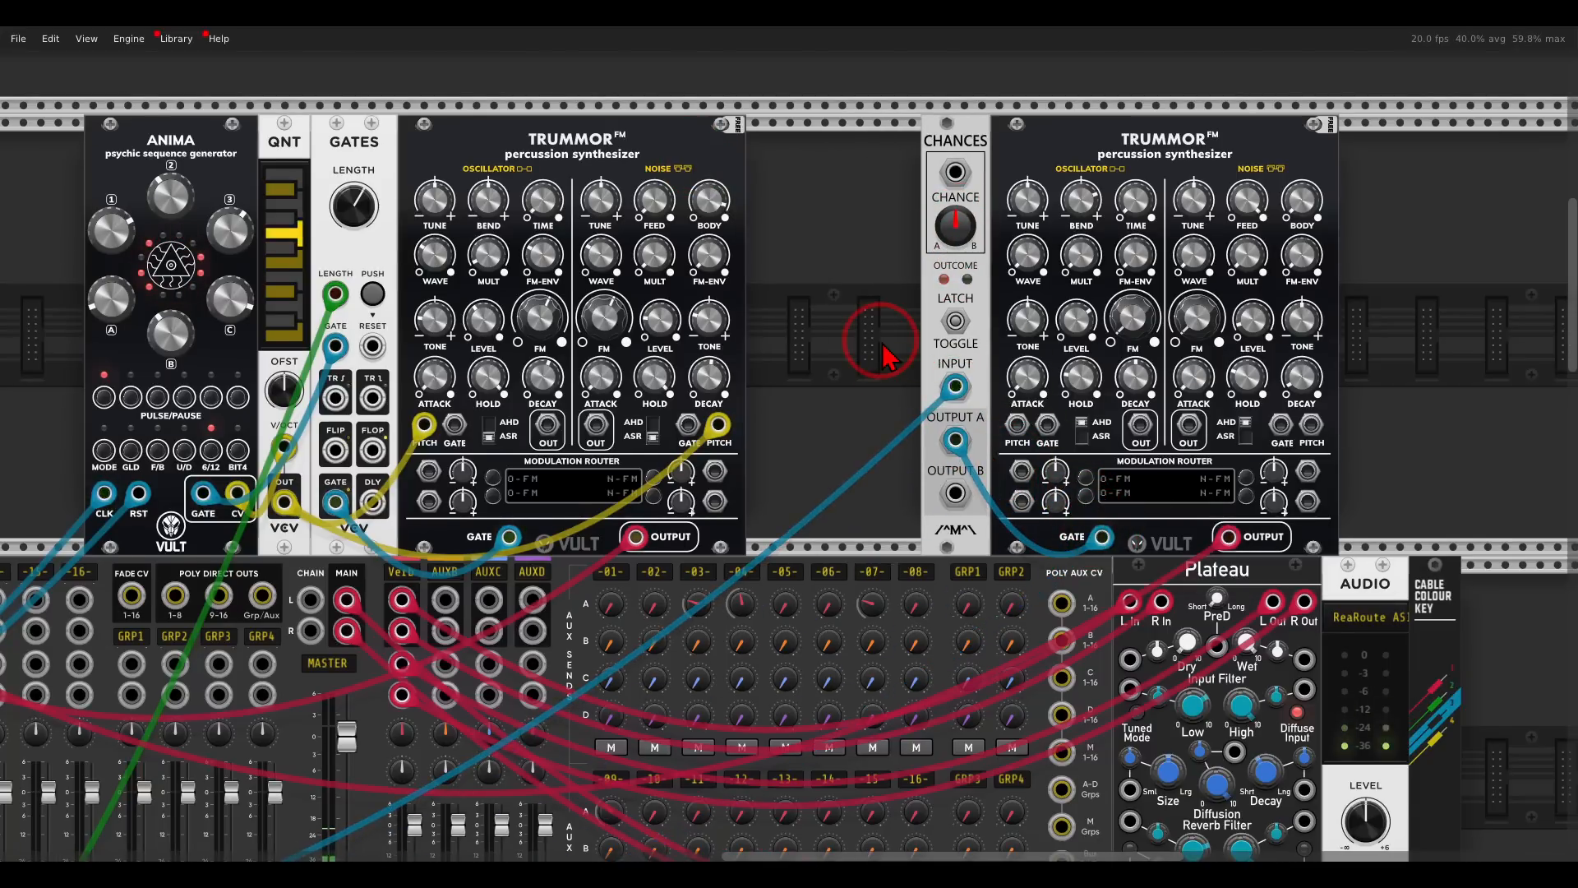
- Randomize the new Trummor's oscillator settings, then enable Rand. Noise and randomize its sound again
{"action": "left_click_drag", "start_coordinate": [898, 323], "coordinate": [794, 331]}
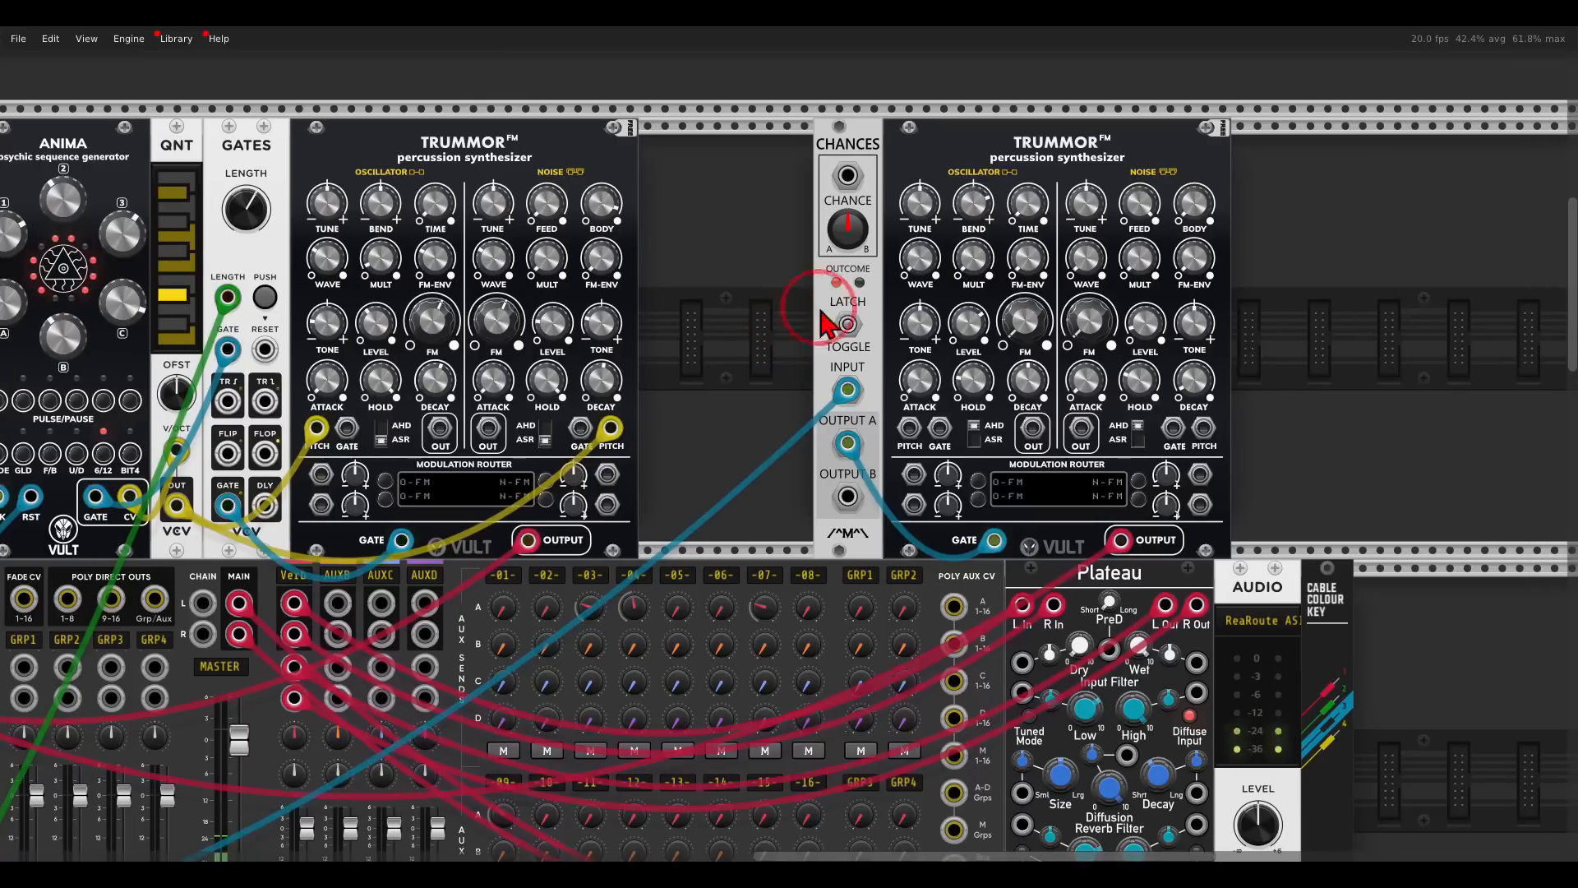
{"action": "right_click", "coordinate": [994, 164]}
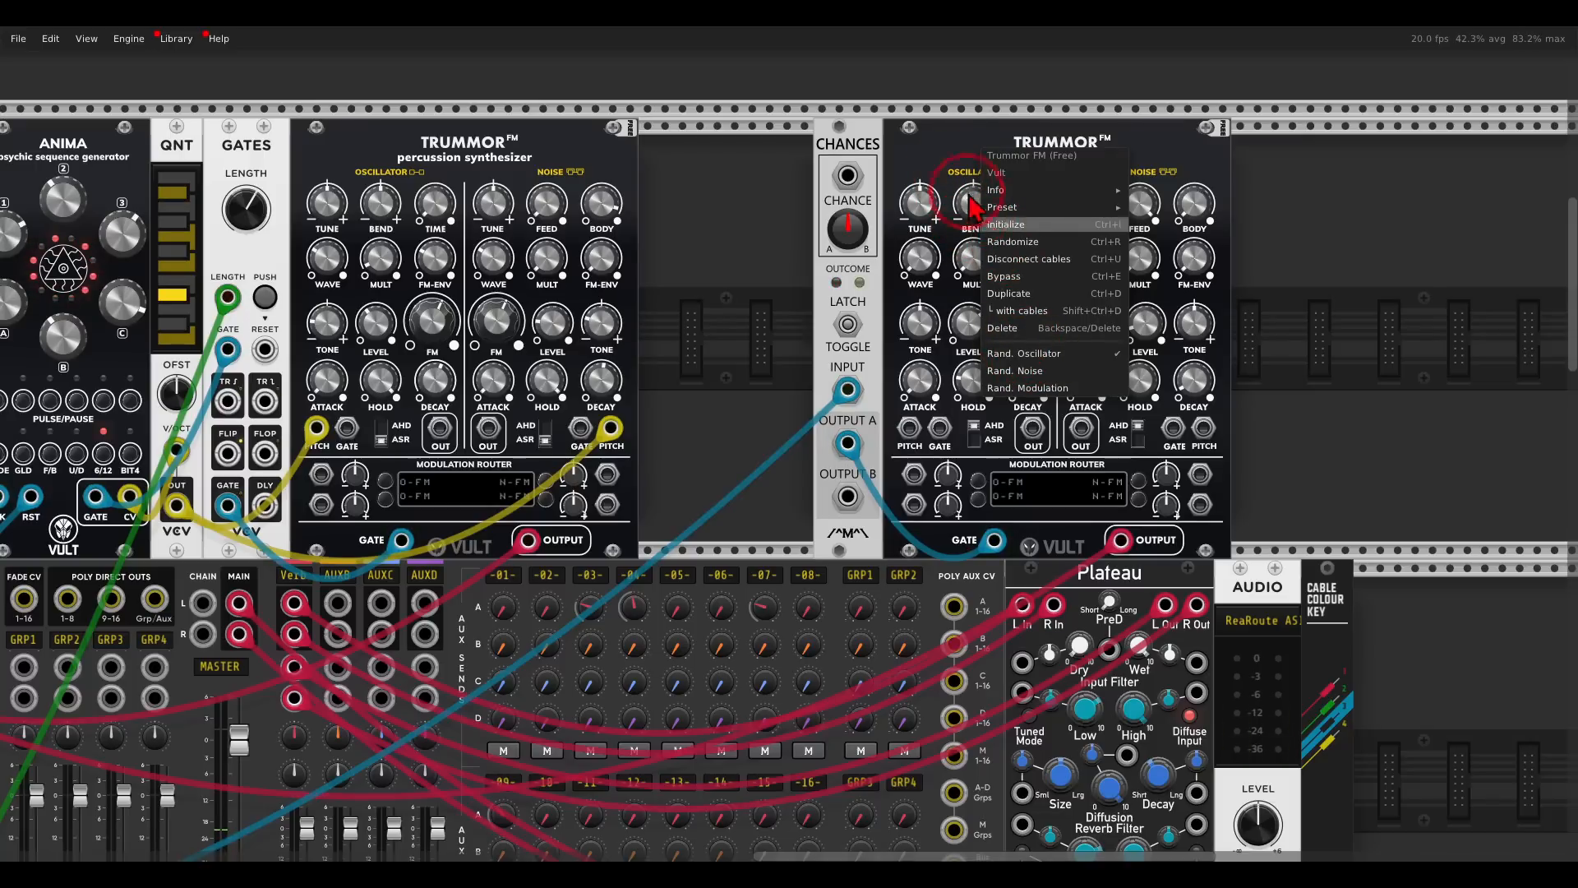
{"action": "left_click", "coordinate": [956, 171]}
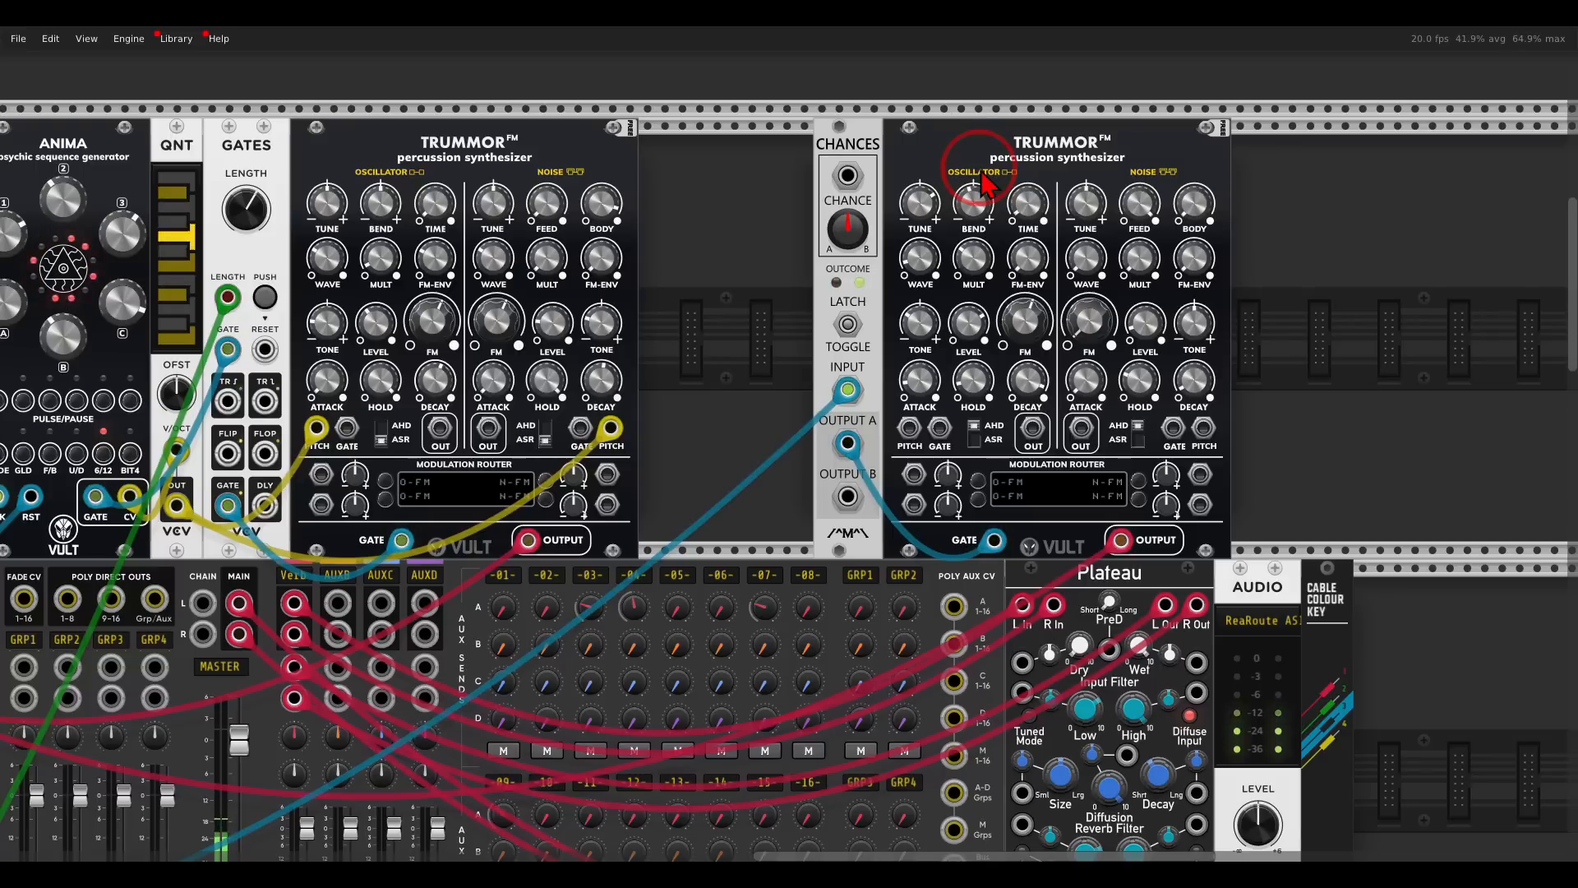
{"action": "right_click", "coordinate": [982, 176]}
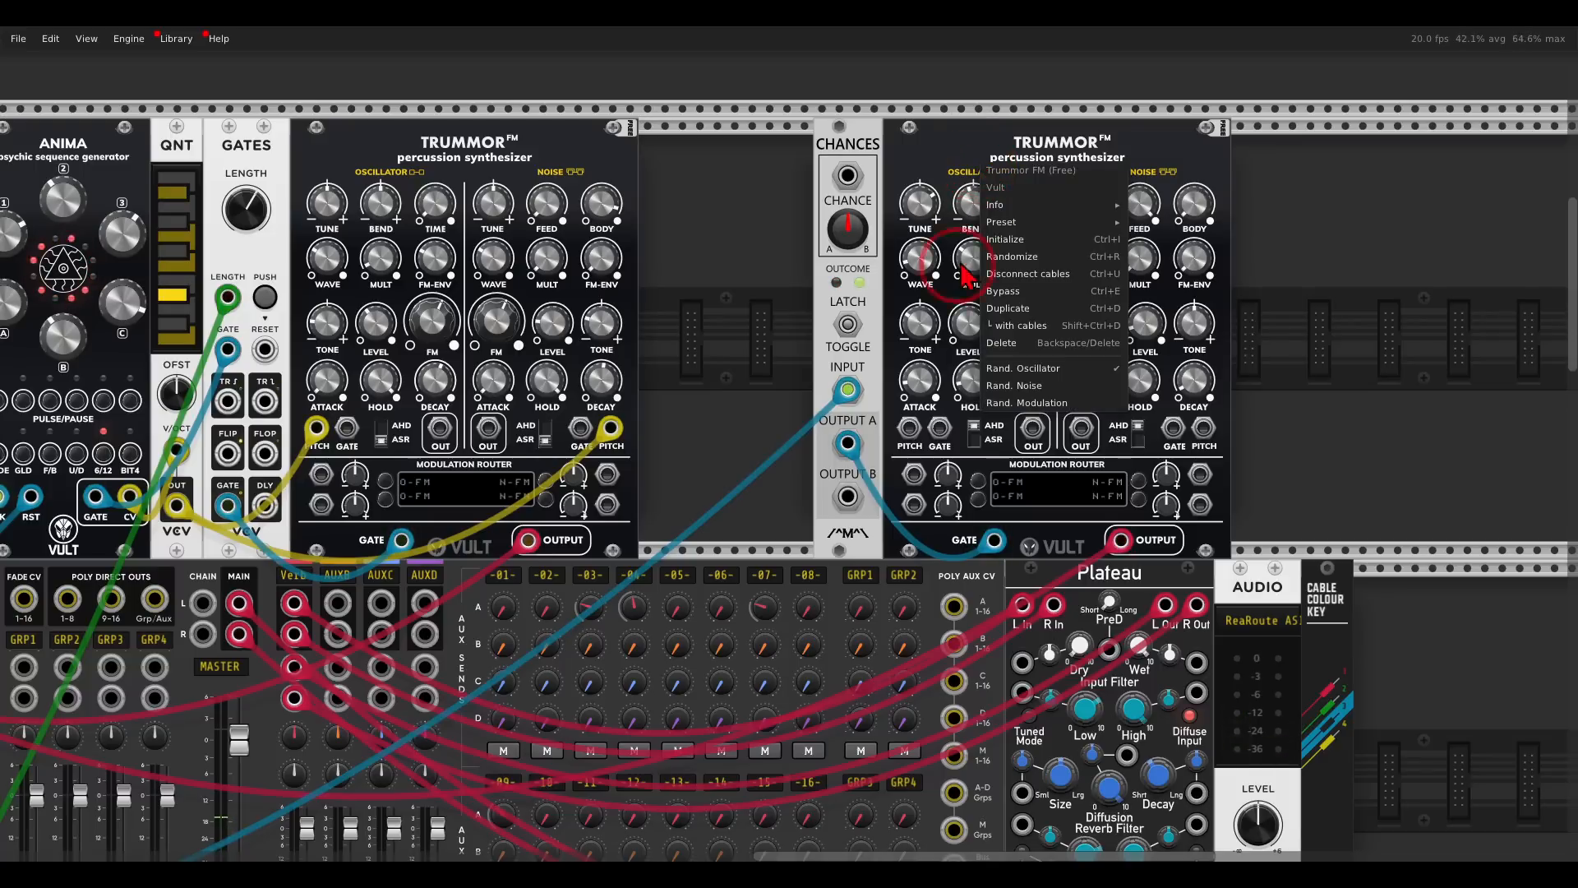
{"action": "left_click", "coordinate": [994, 388]}
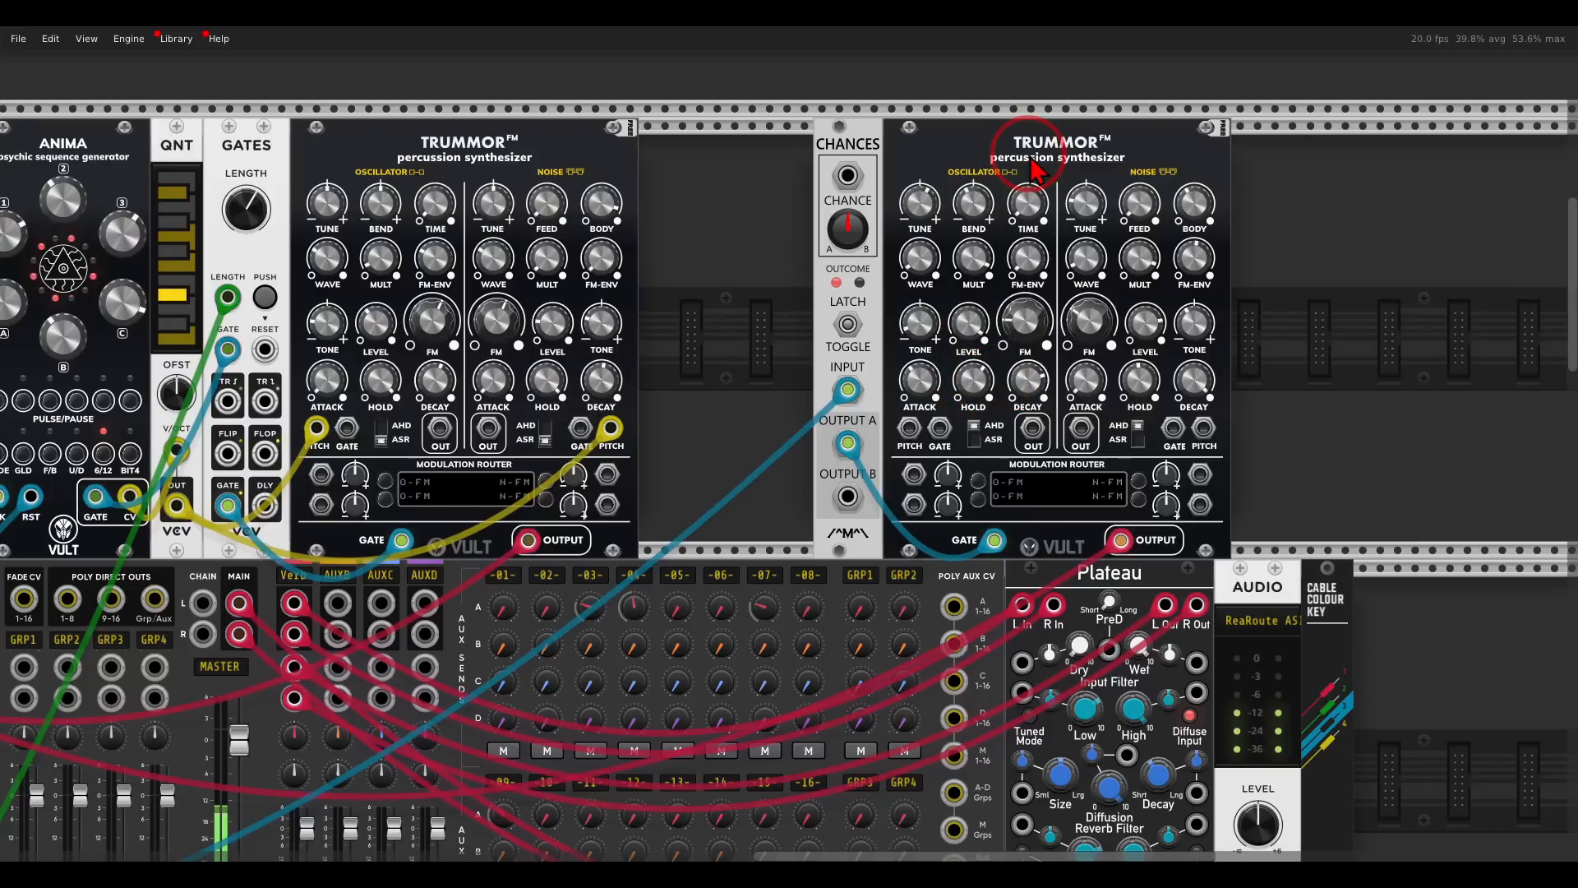
{"action": "mouse_move", "coordinate": [979, 209]}
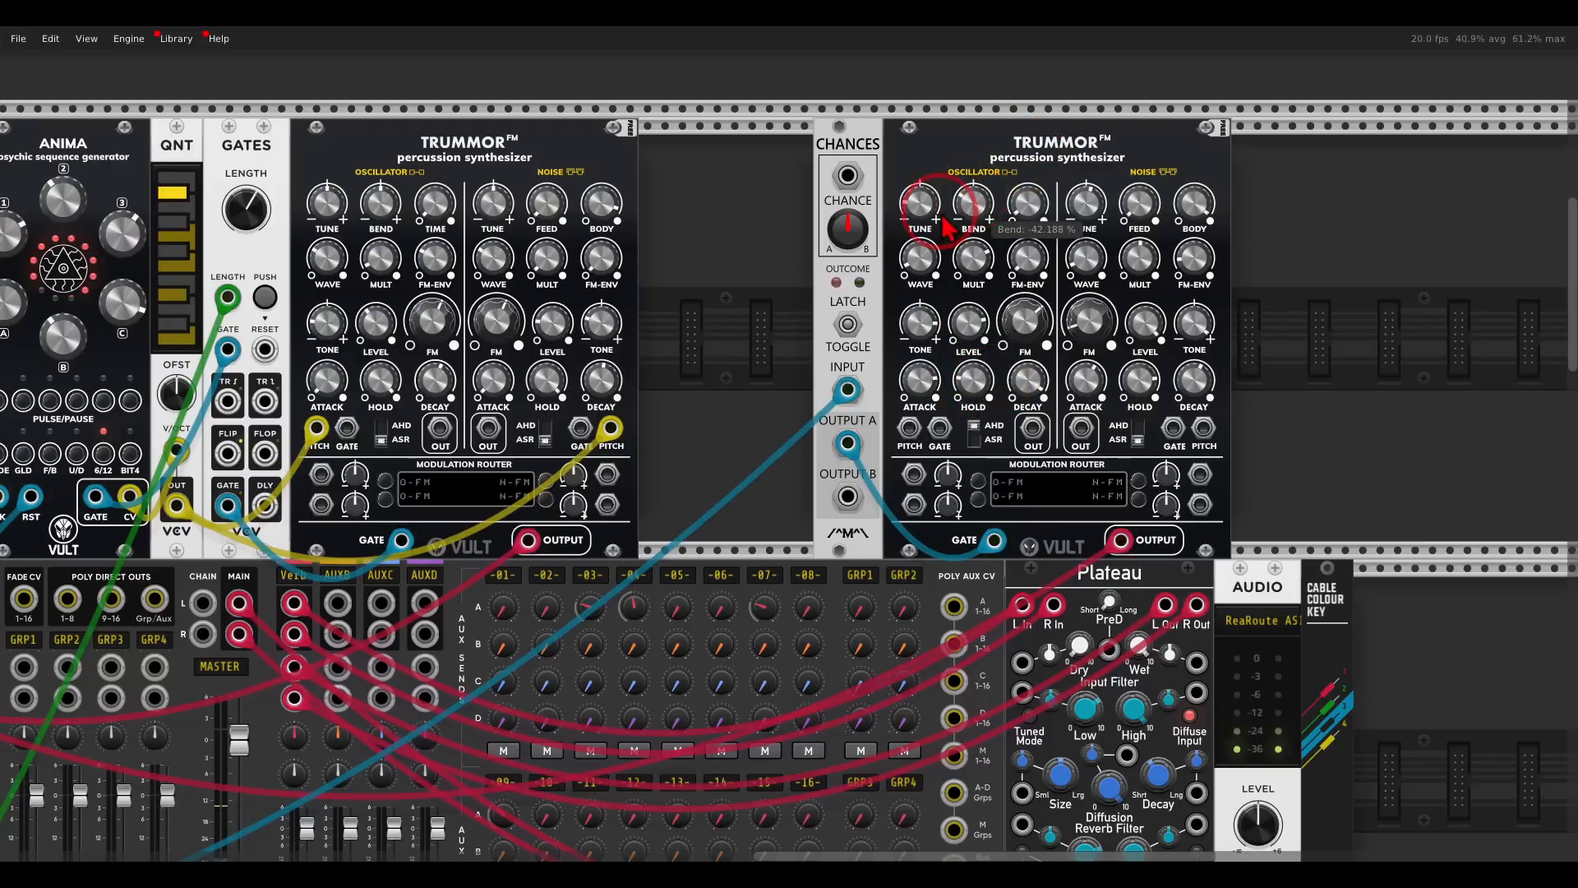
- Set mixer track 10's Verb send to about -18.6 dB on the AuxSpander and unsolo the track
{"action": "scroll", "coordinate": [747, 275], "scroll_direction": "down", "scroll_amount": 6}
{"action": "mouse_move", "coordinate": [542, 552]}
{"action": "left_click_drag", "start_coordinate": [526, 453], "coordinate": [531, 481]}
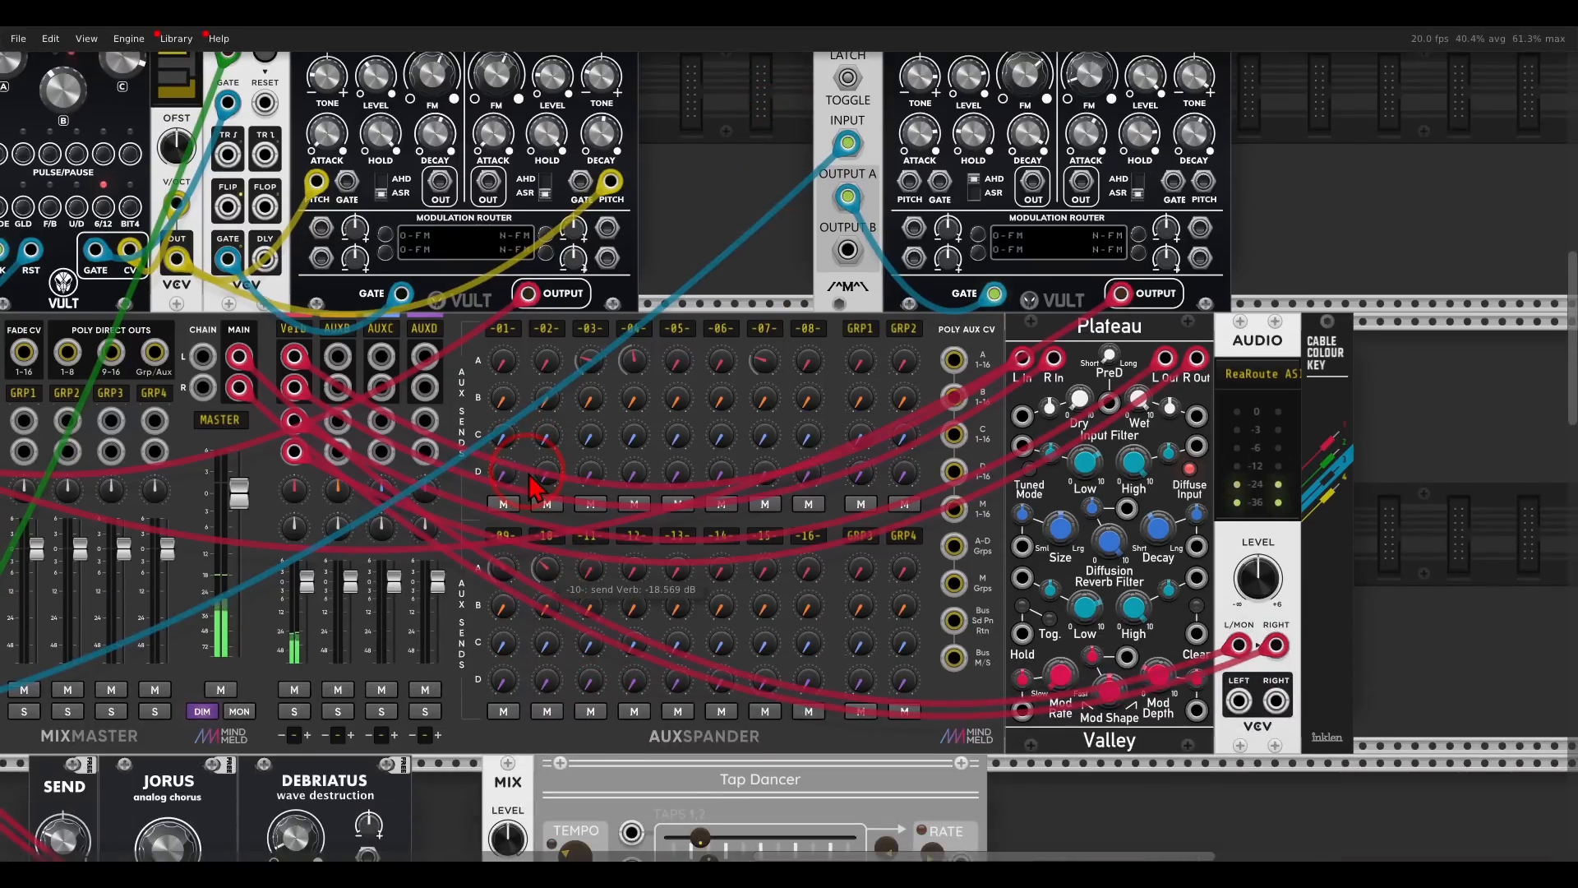
{"action": "scroll", "coordinate": [740, 228], "scroll_direction": "down", "scroll_amount": 5}
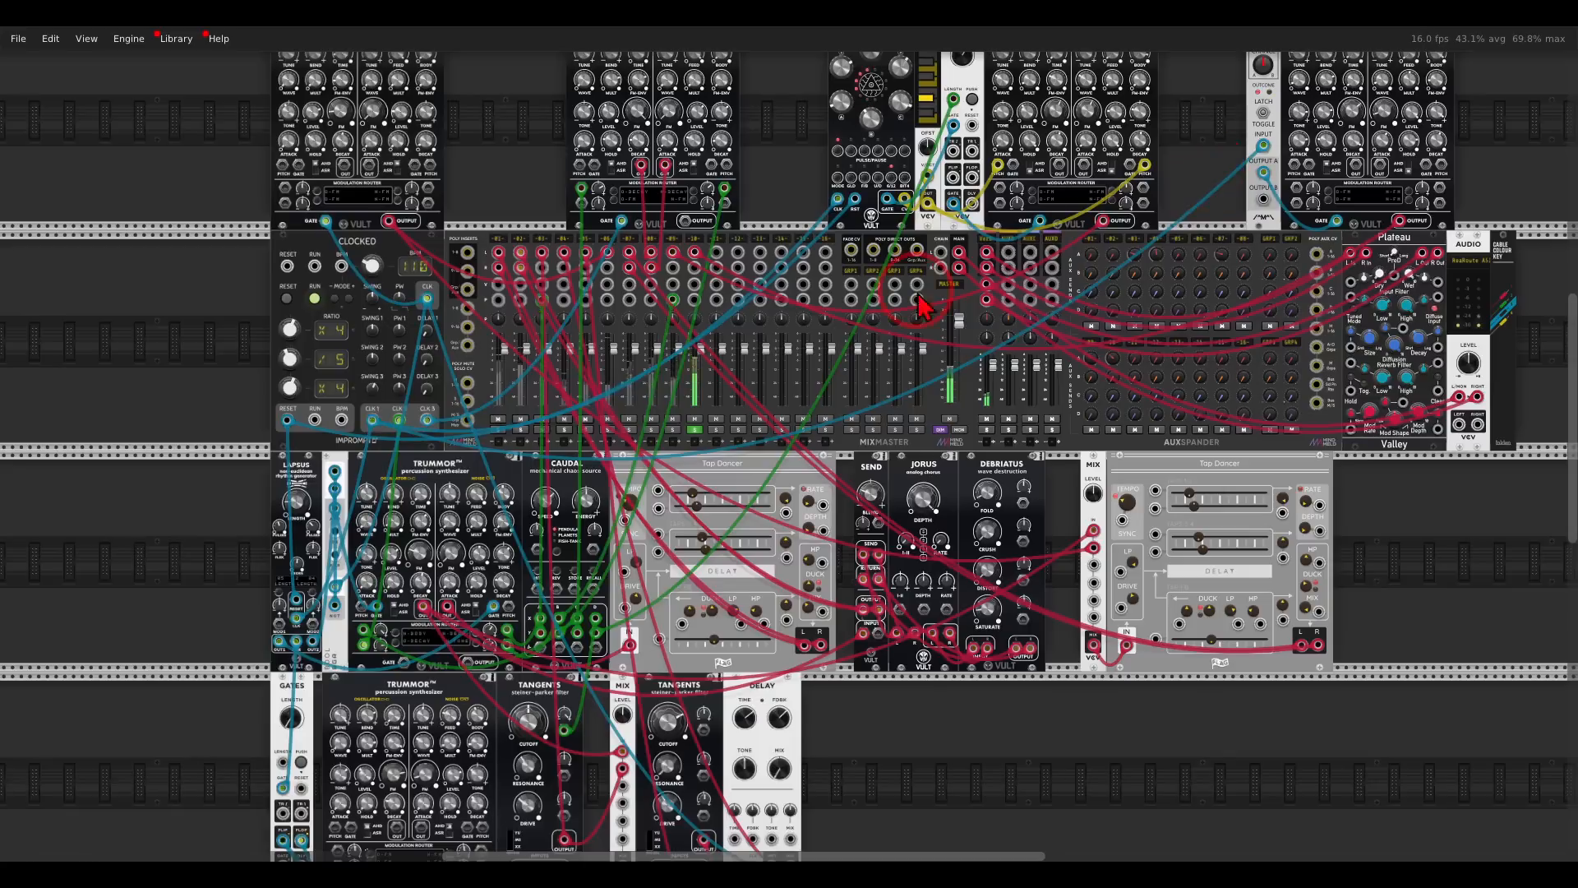
{"action": "left_click", "coordinate": [695, 429]}
- Set mixer track 10's high-pass cutoff to 827 Hz and lower its gain in the track settings
{"action": "left_click_drag", "start_coordinate": [1133, 213], "coordinate": [798, 383]}
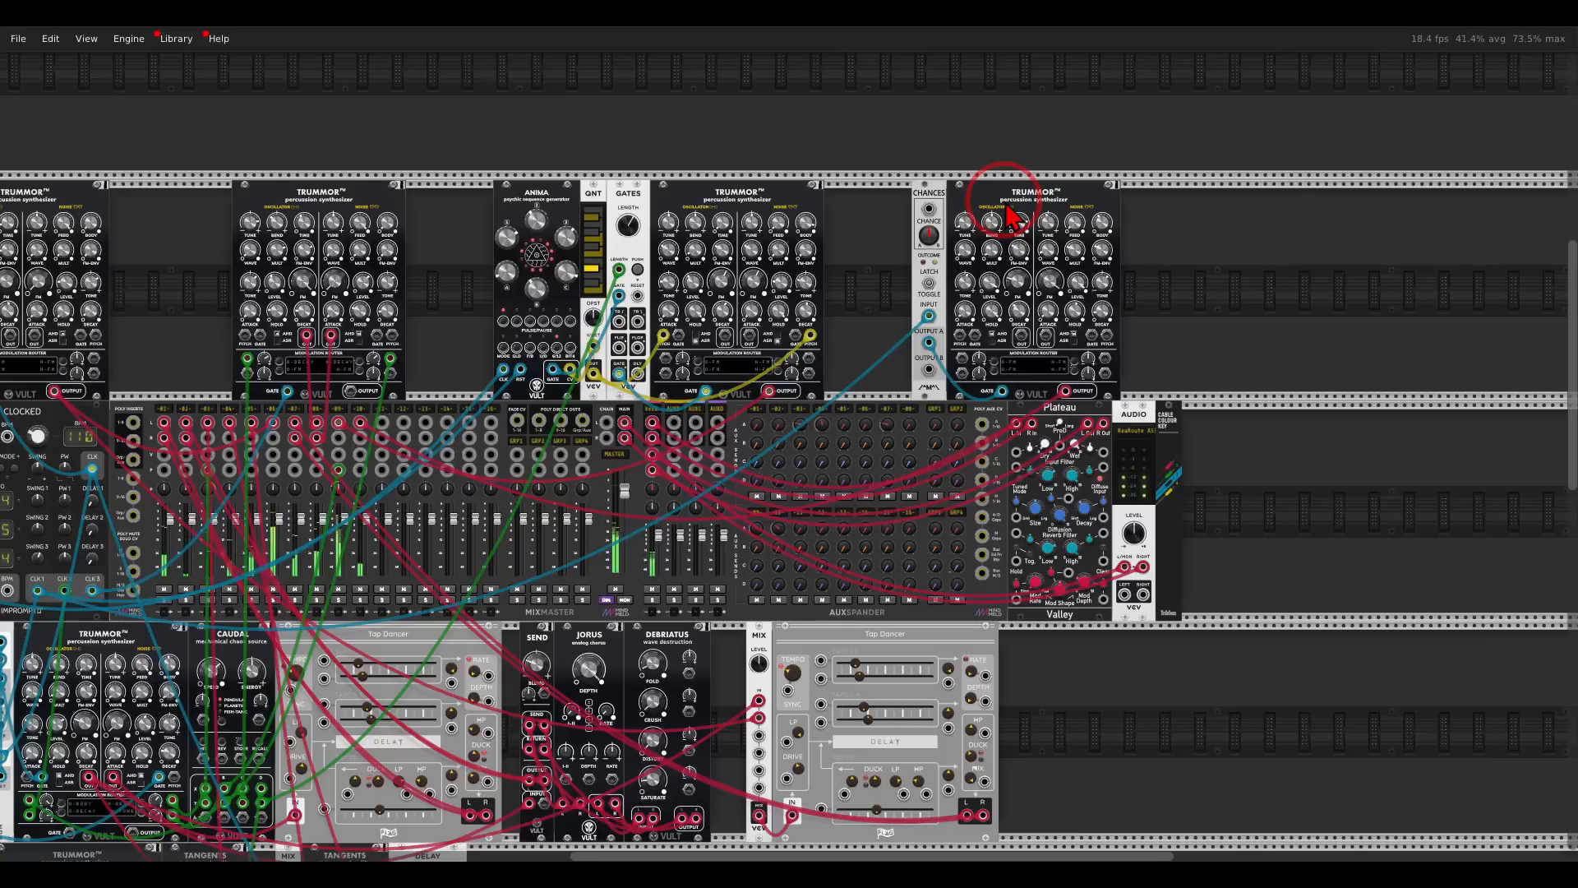
{"action": "left_click_drag", "start_coordinate": [921, 264], "coordinate": [1155, 164]}
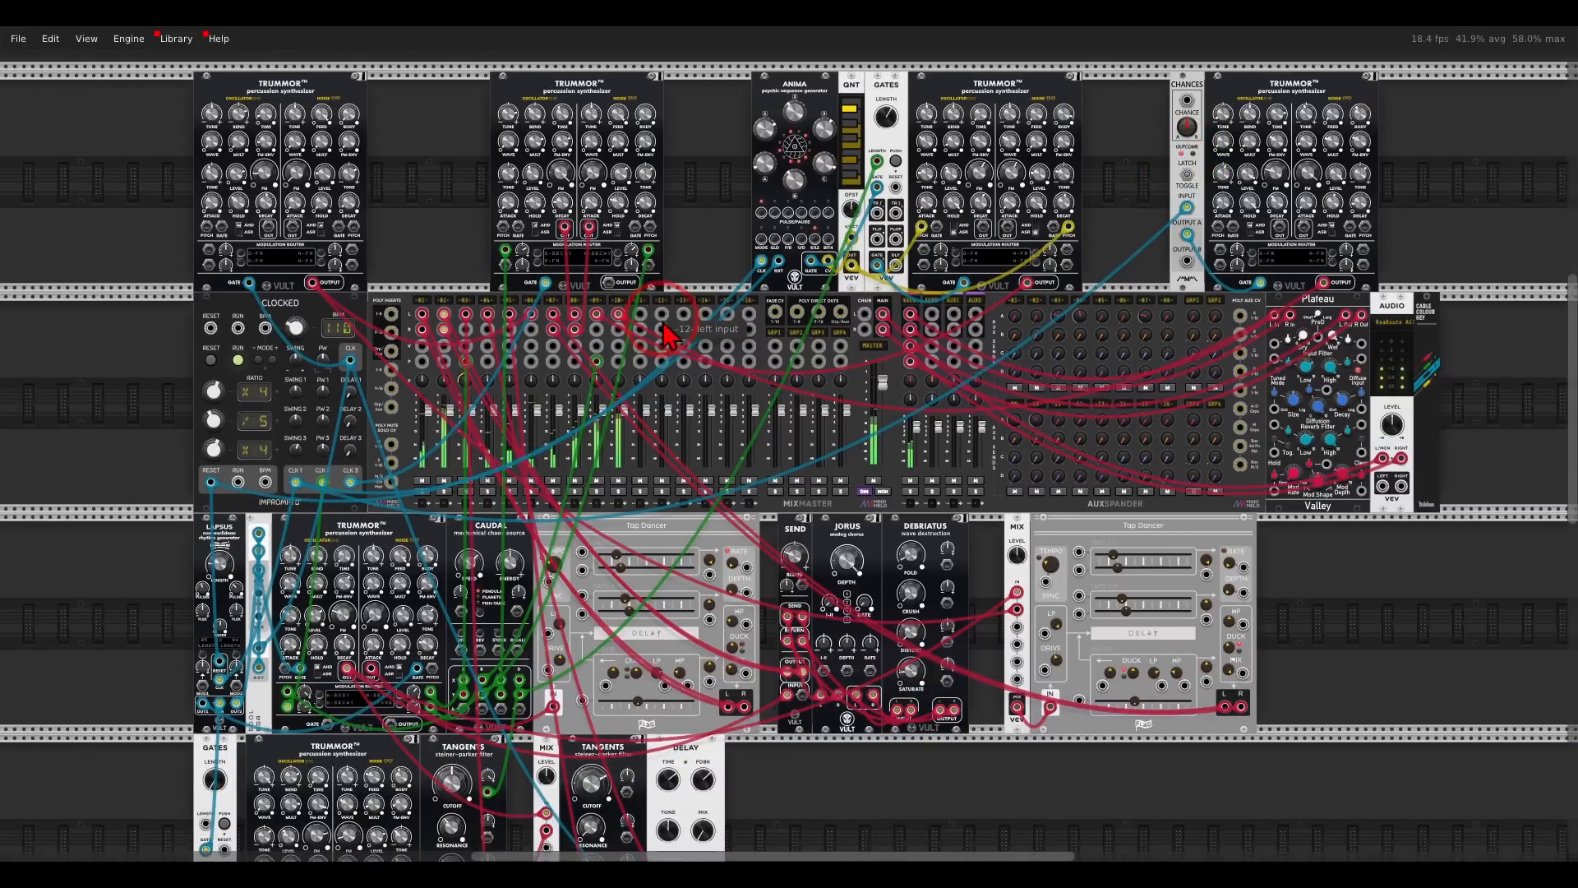
{"action": "right_click", "coordinate": [618, 306]}
{"action": "left_click_drag", "start_coordinate": [721, 343], "coordinate": [1313, 303]}
{"action": "left_click_drag", "start_coordinate": [704, 346], "coordinate": [769, 352]}
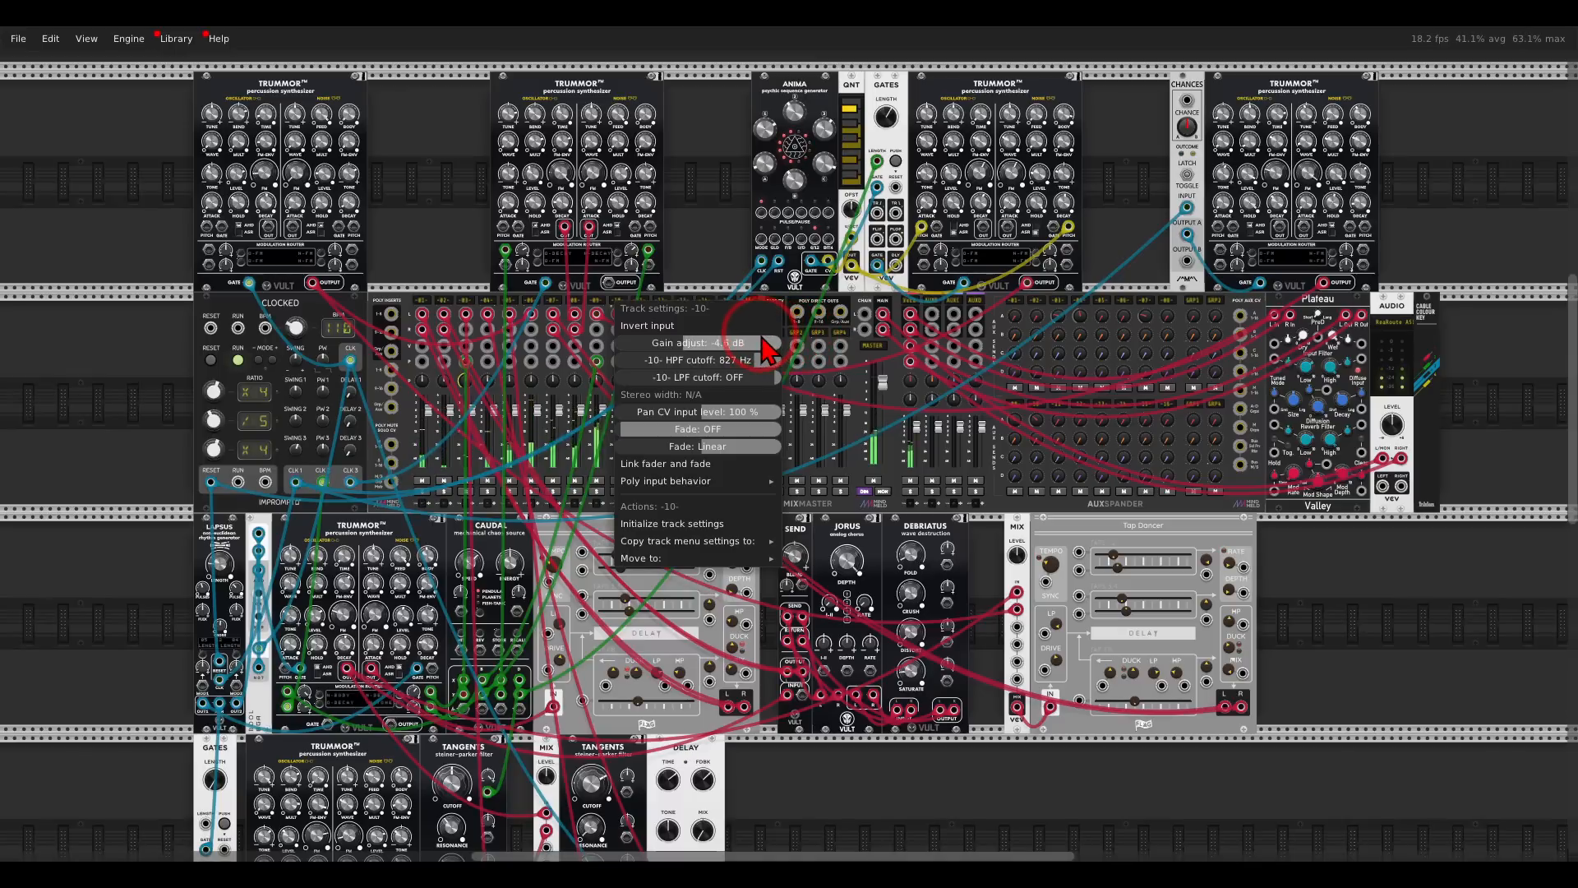
{"action": "left_click", "coordinate": [721, 234]}
- Set mixer track 10's gain adjustment to -7.8 dB in the track settings
{"action": "scroll", "coordinate": [721, 235], "scroll_direction": "down", "scroll_amount": 3}
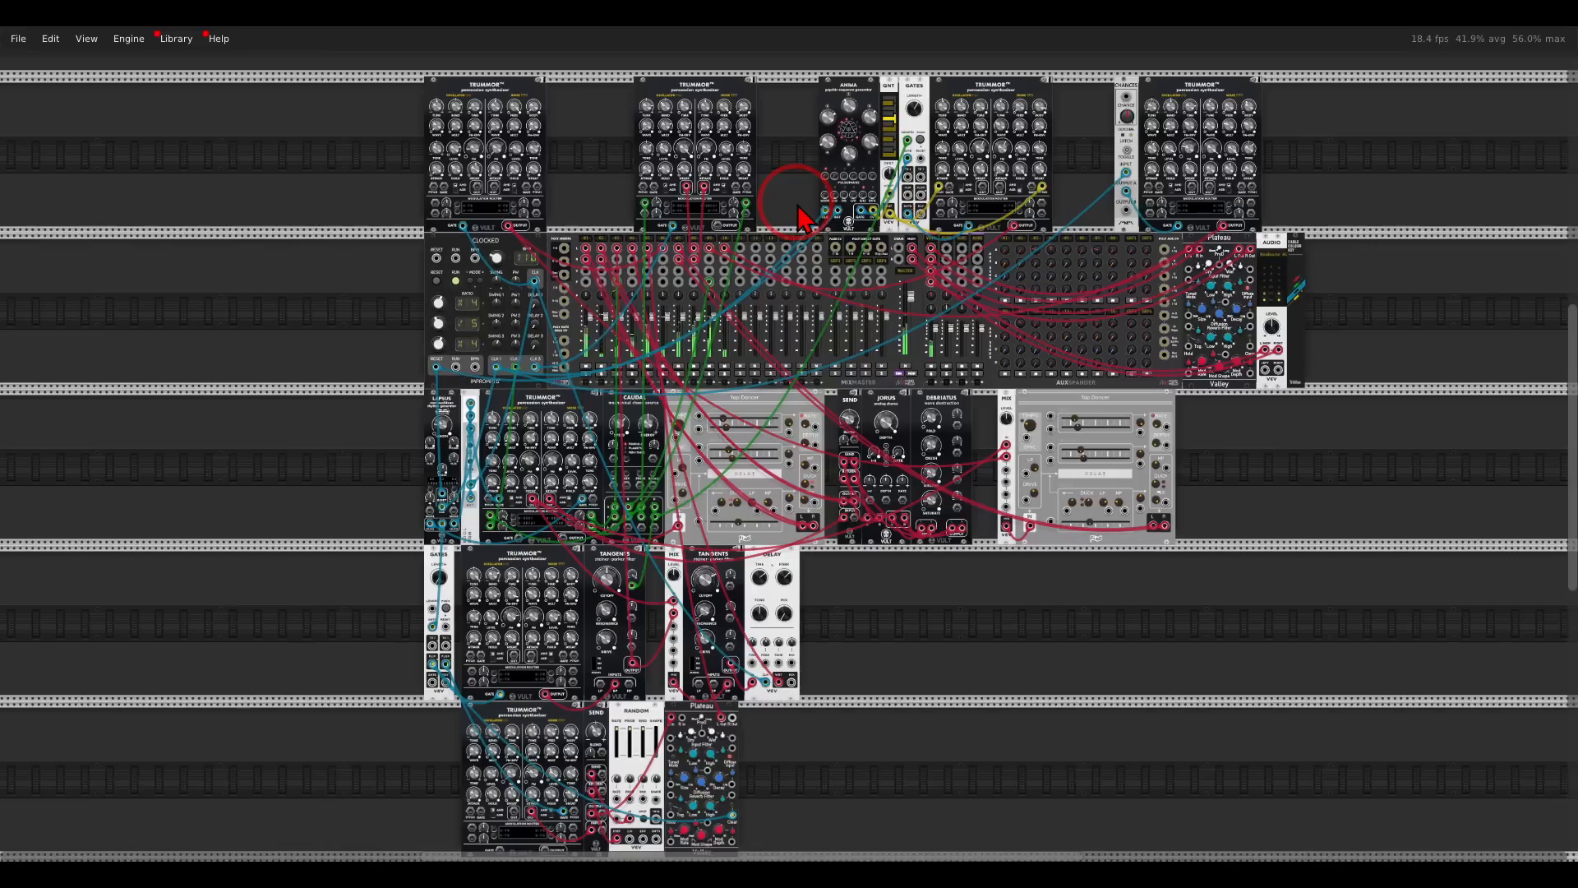
{"action": "left_click_drag", "start_coordinate": [801, 218], "coordinate": [773, 201]}
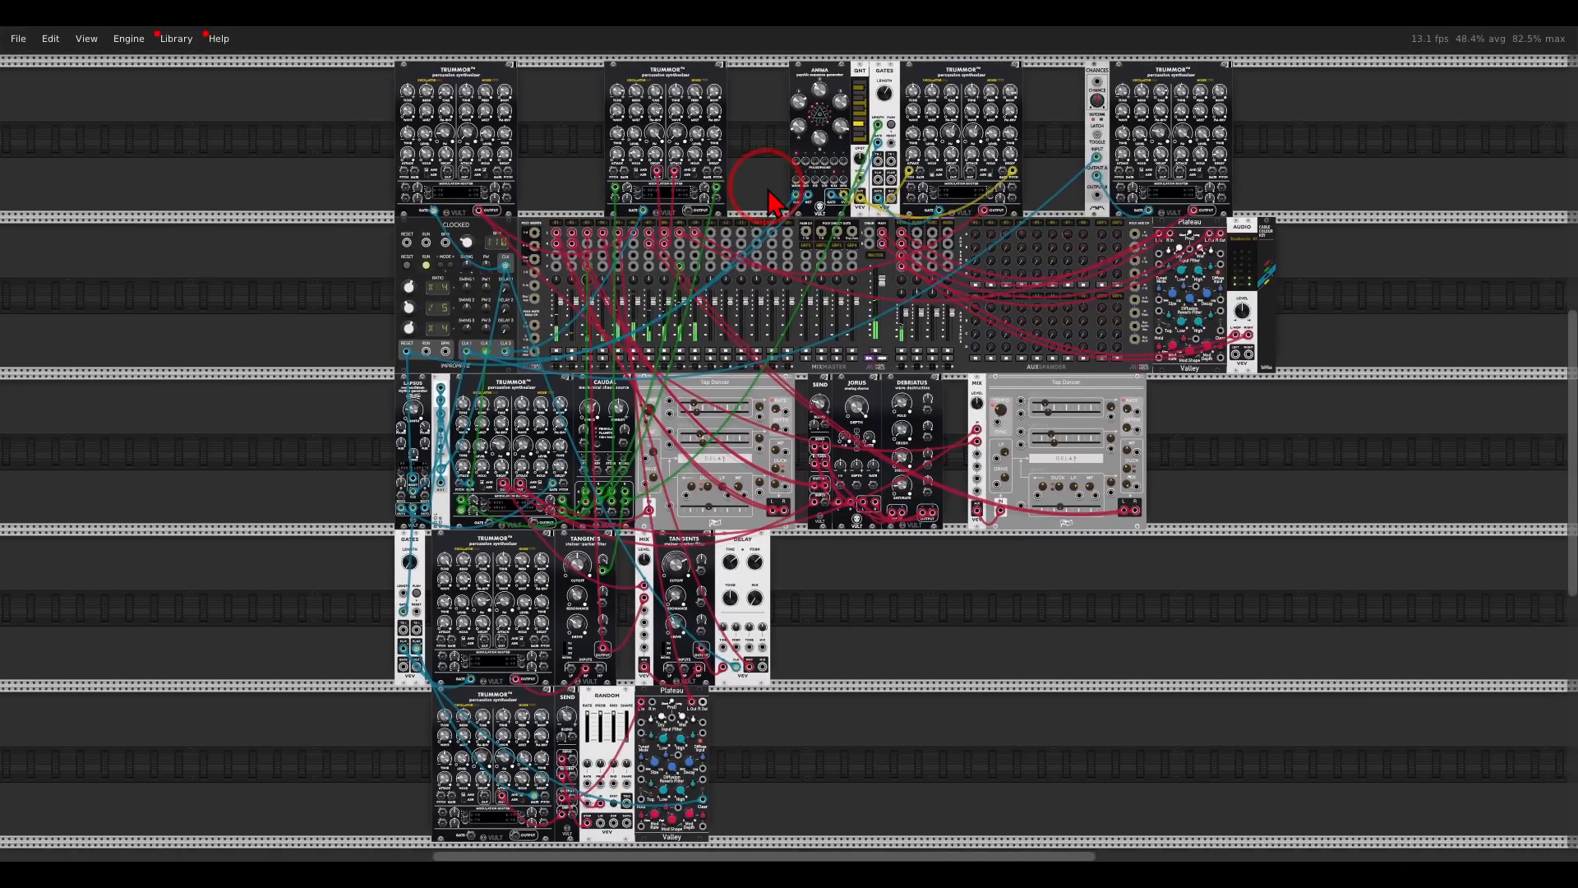
{"action": "right_click", "coordinate": [696, 224]}
{"action": "left_click_drag", "start_coordinate": [720, 267], "coordinate": [698, 267]}
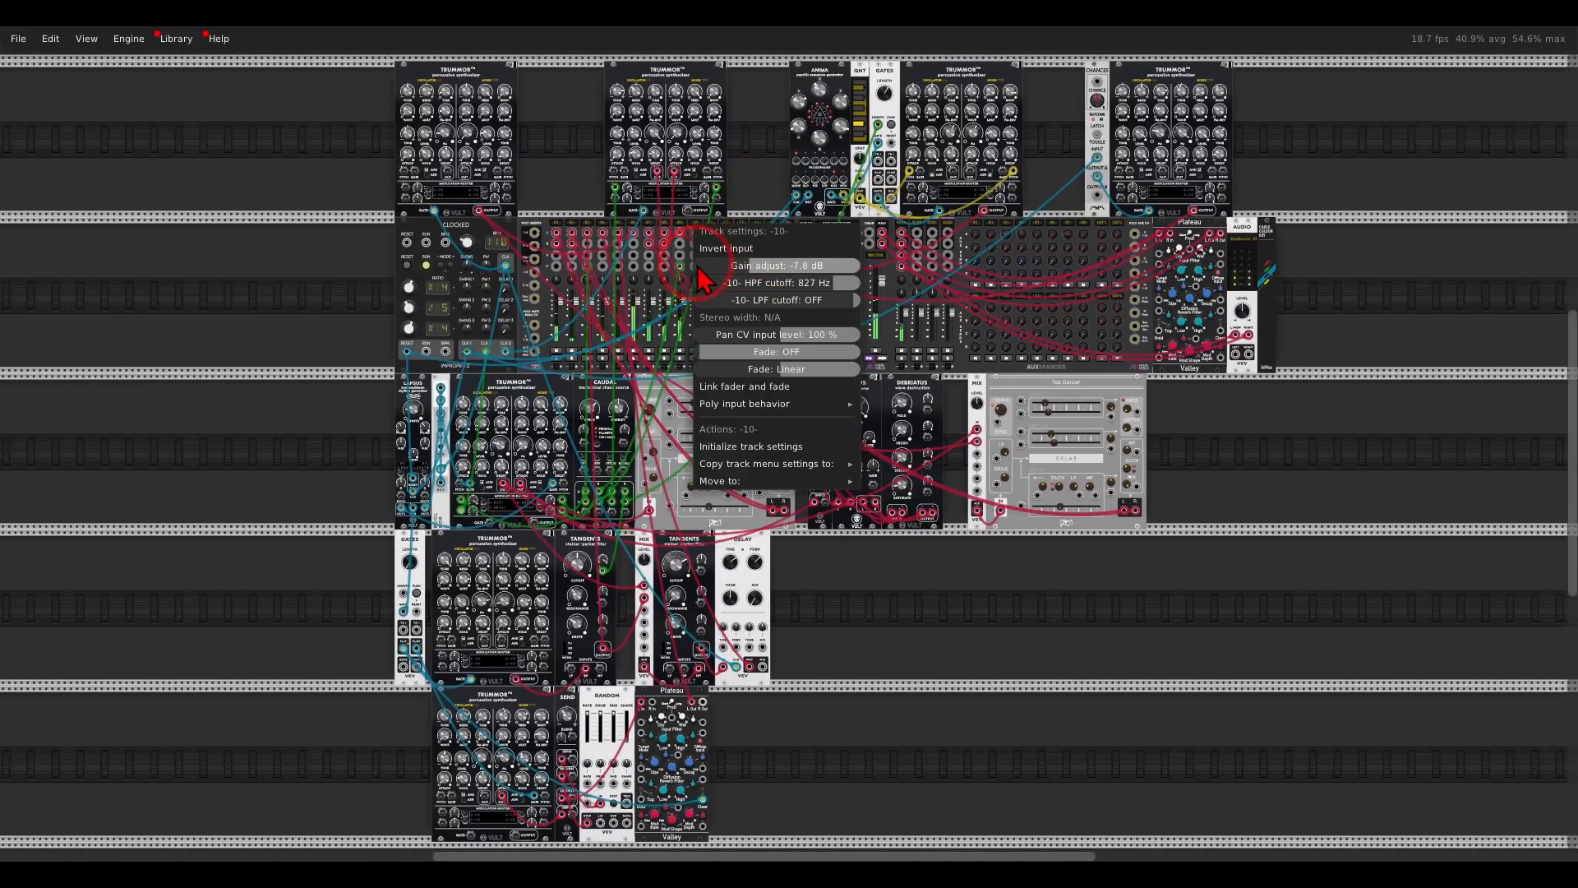
{"action": "left_click", "coordinate": [749, 185]}
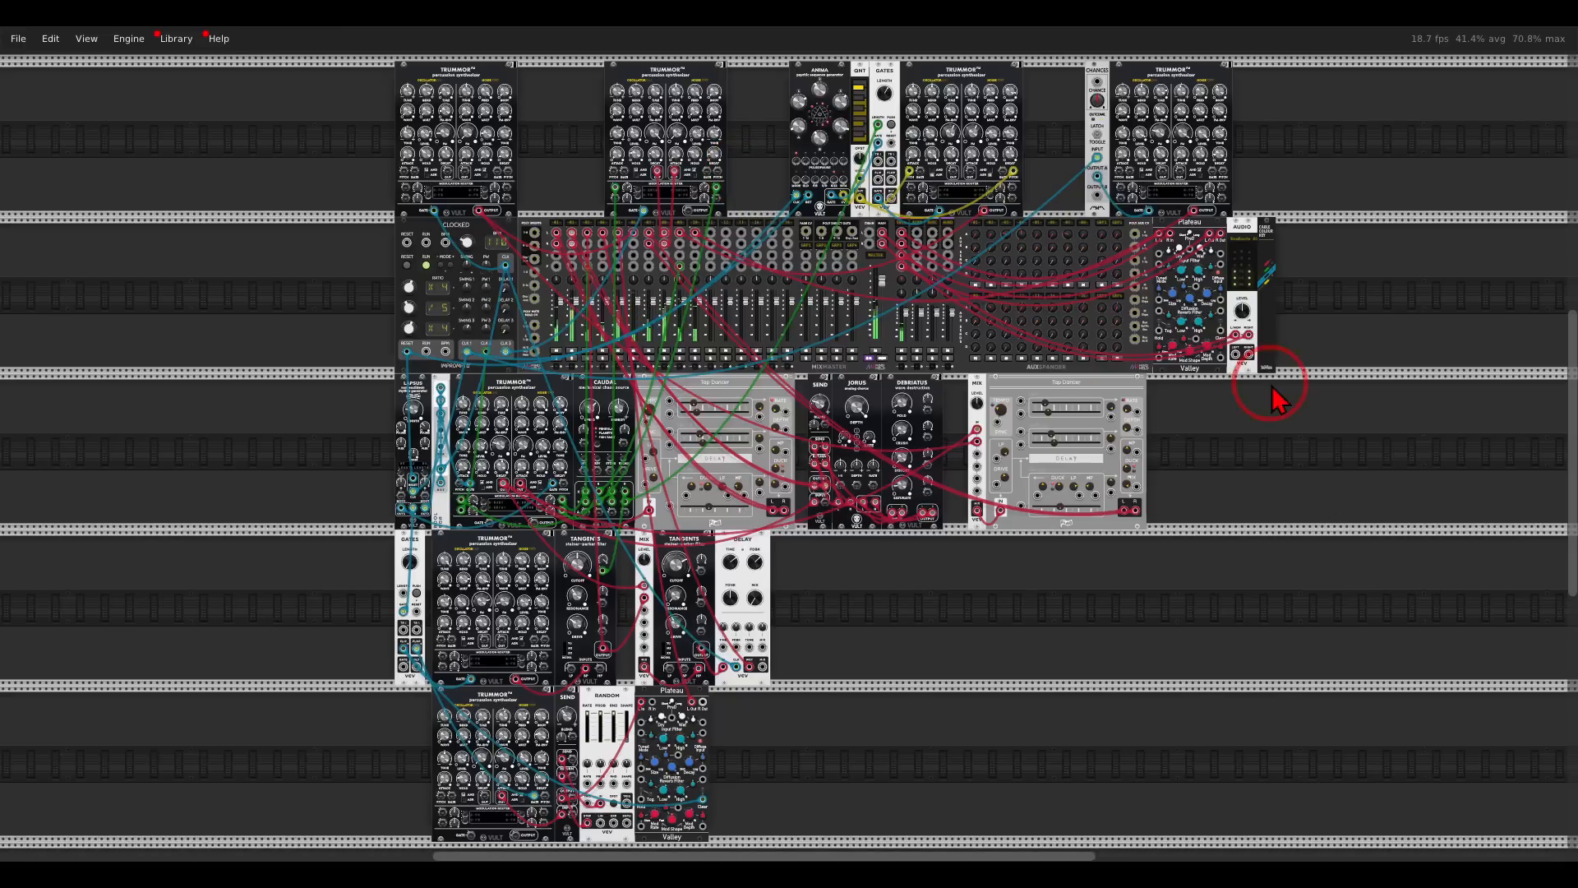